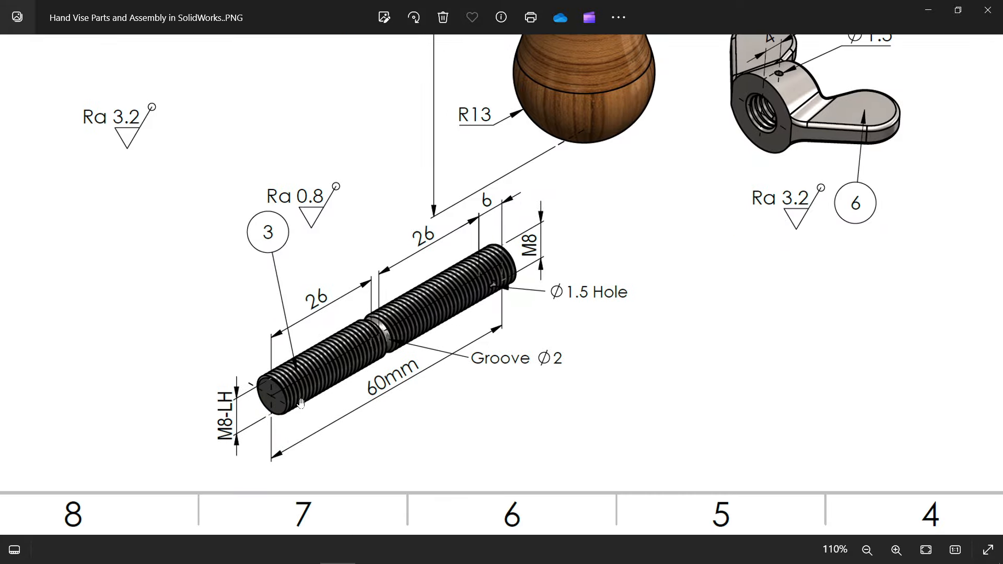
Examine the dimensions of the threaded stud, body block and handle in the hand vise drawing, and switch to SolidWorks.
mouse_move(380, 219)
mouse_down()
mouse_move(349, 262)
mouse_move(307, 421)
mouse_up()
drag(352, 238, 370, 490)
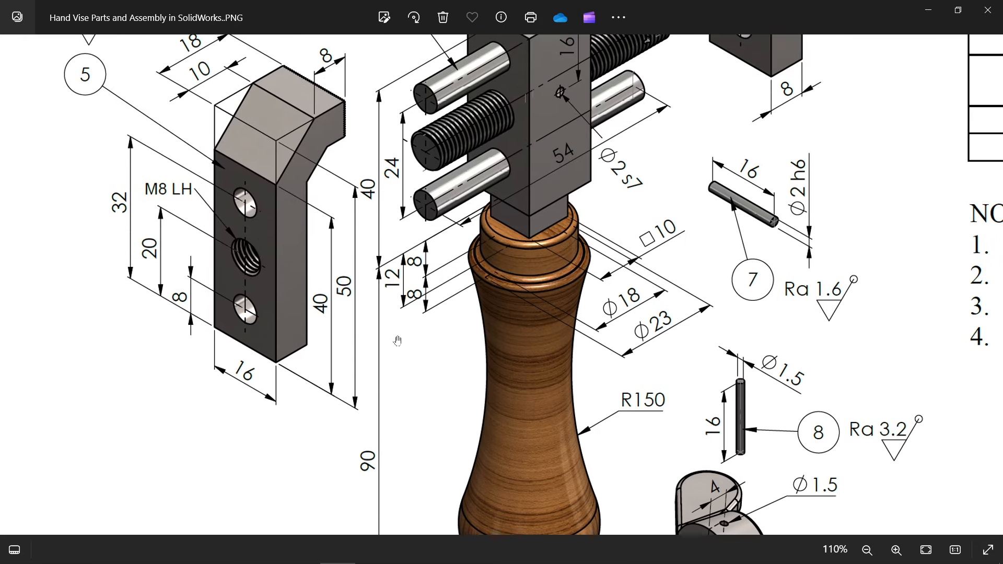
mouse_move(397, 341)
mouse_down()
mouse_move(374, 377)
mouse_move(345, 486)
mouse_up()
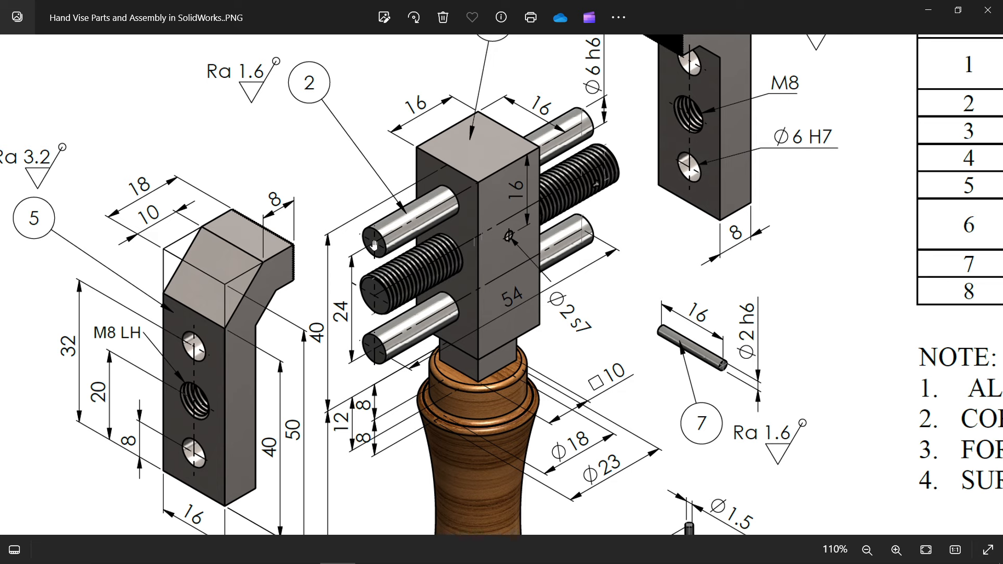
mouse_move(373, 353)
mouse_down()
mouse_move(376, 380)
mouse_move(401, 315)
mouse_up()
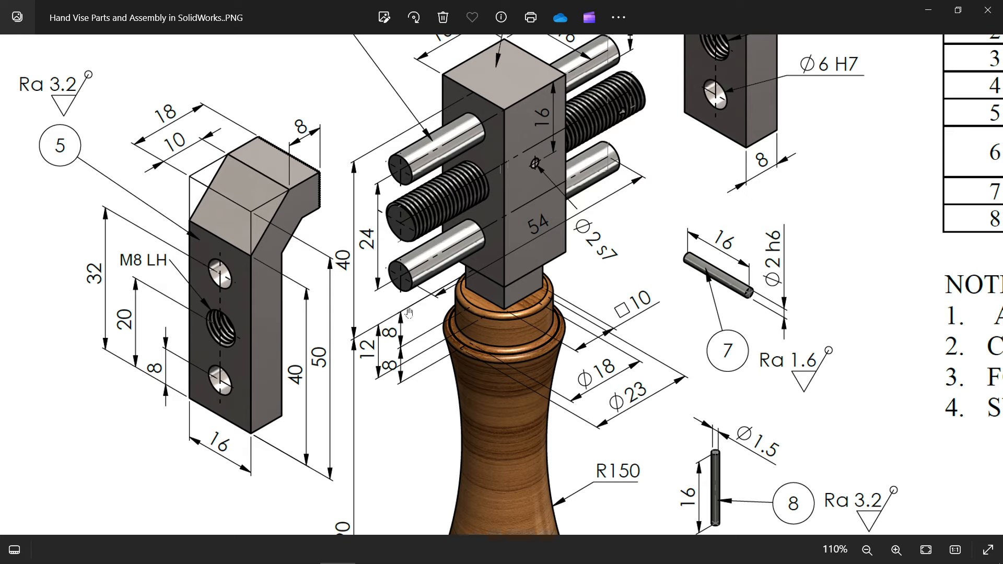
click(927, 11)
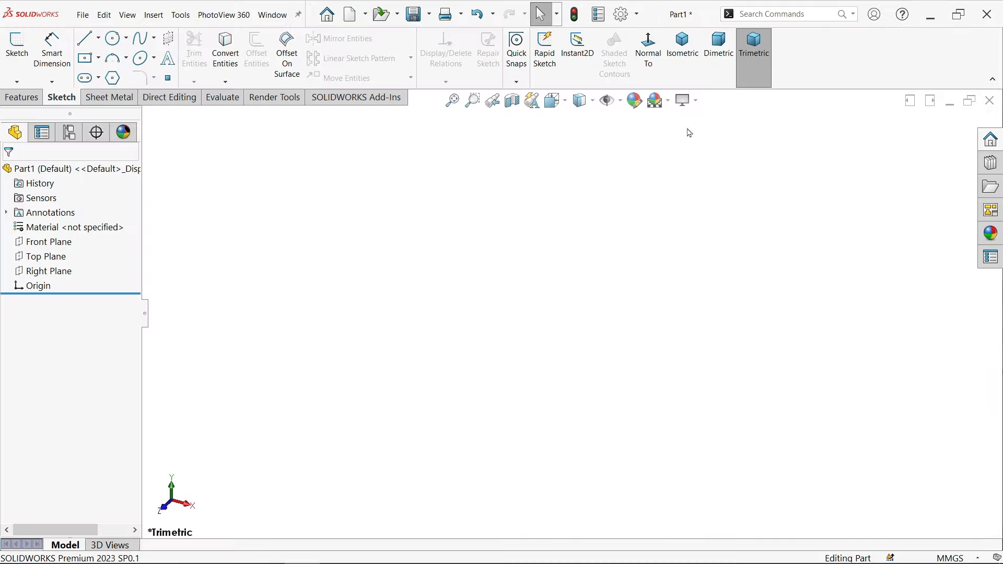
Sketch a 16 × 16 mm center rectangle on the Top Plane, centered on the origin.
click(48, 257)
click(55, 246)
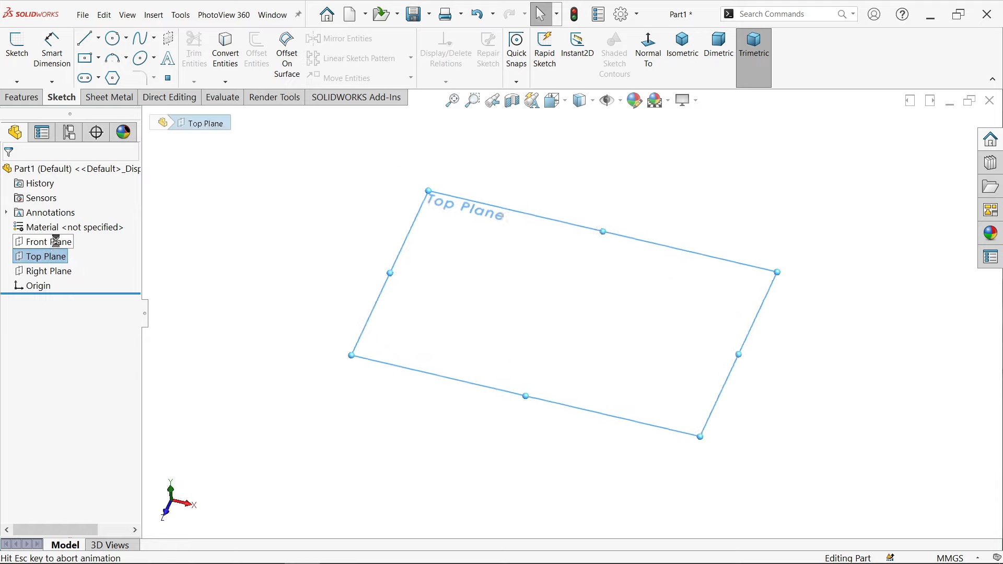
click(85, 60)
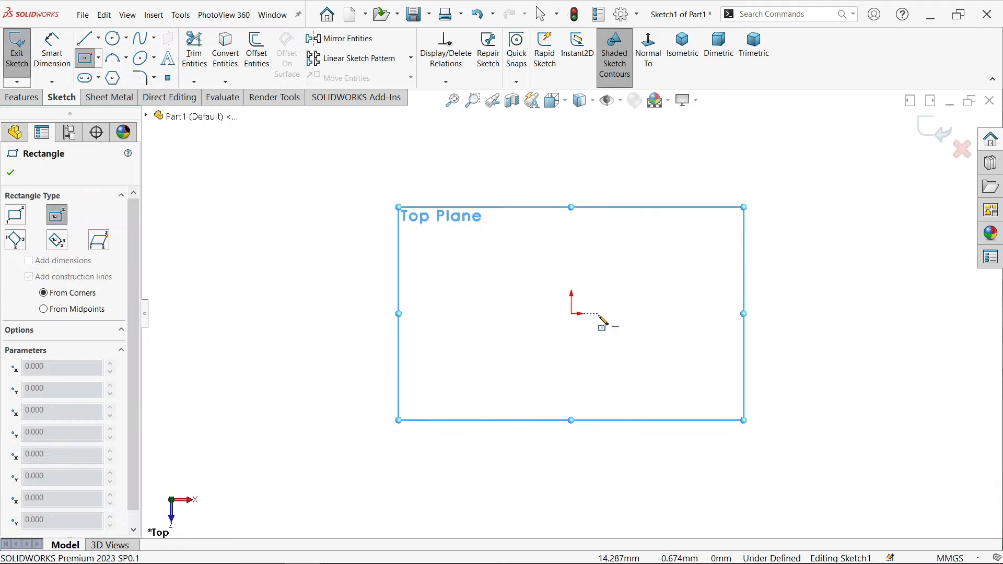
click(571, 314)
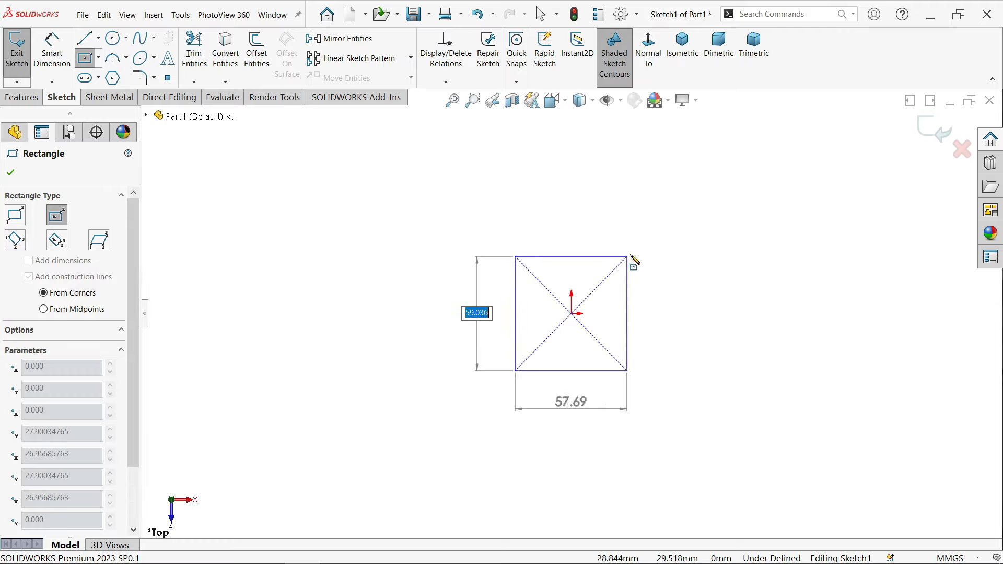
text(16)
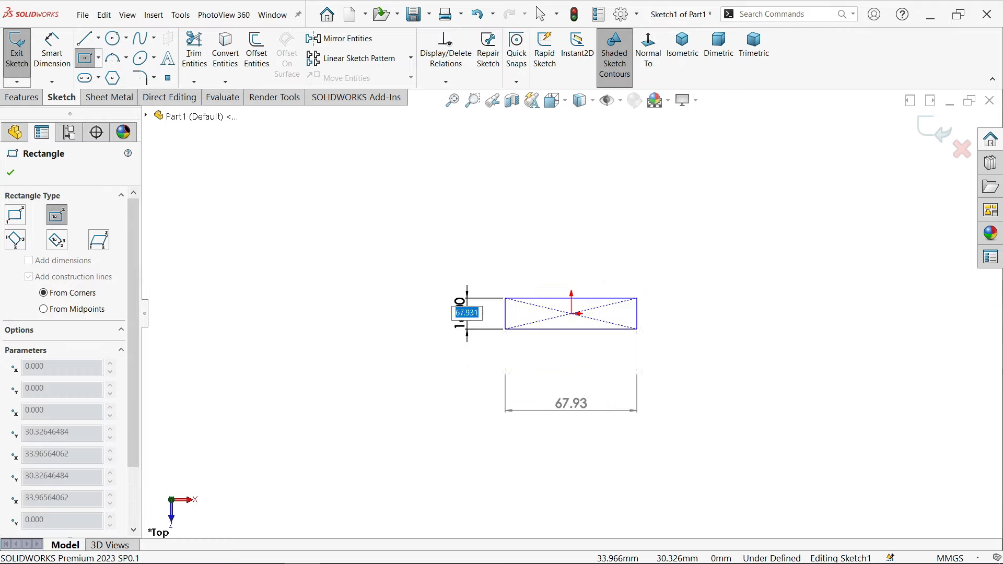
key(Tab)
text(16)
key(Return)
right_click(706, 158)
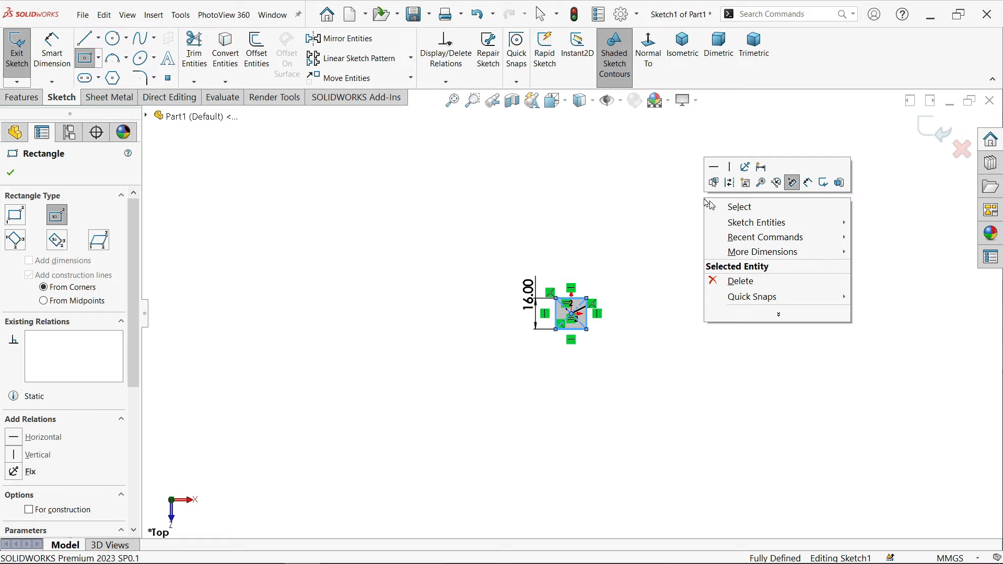
click(737, 205)
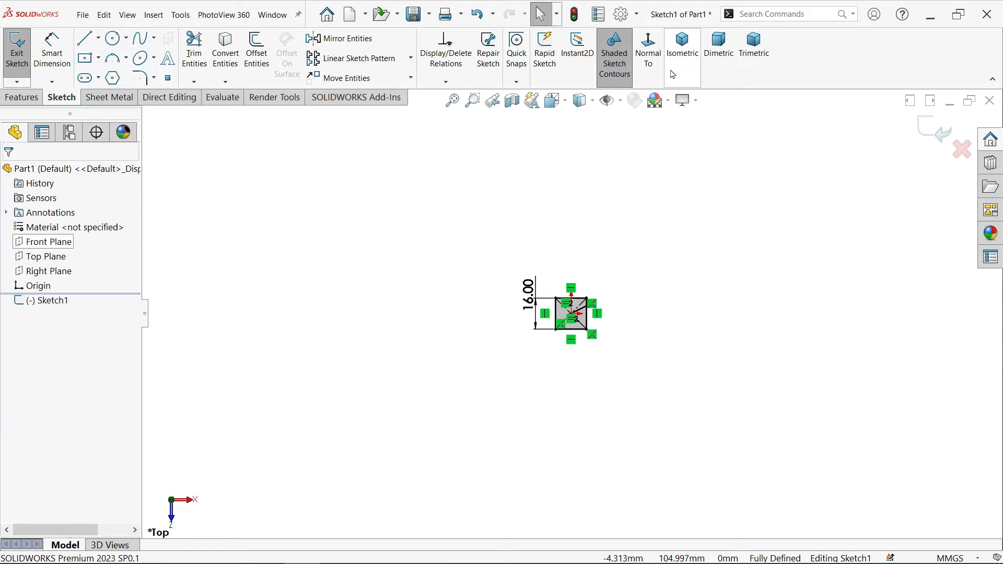
Extrude the square profile as a blind boss with a depth of 40 mm.
key(ctrl+7)
click(21, 97)
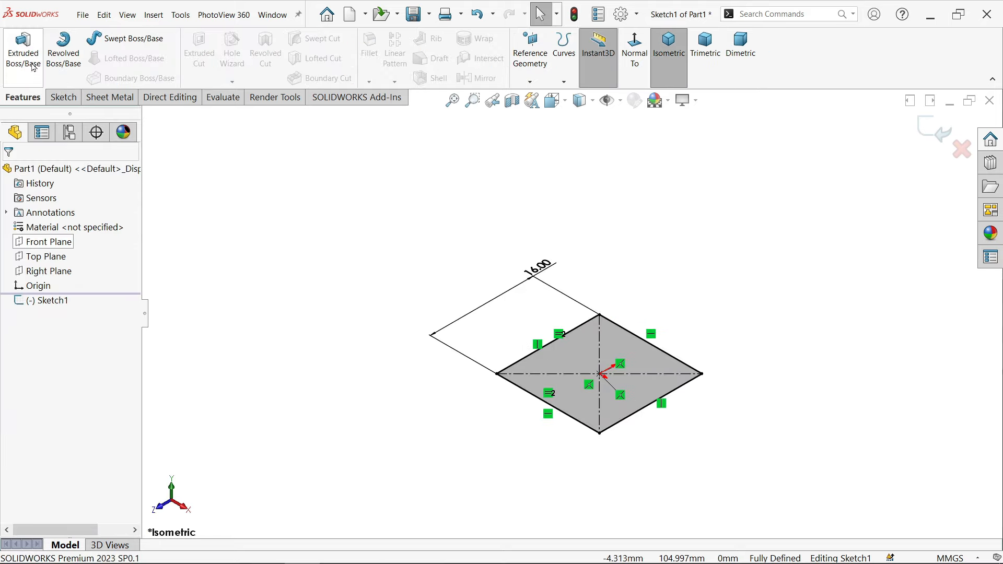
click(23, 50)
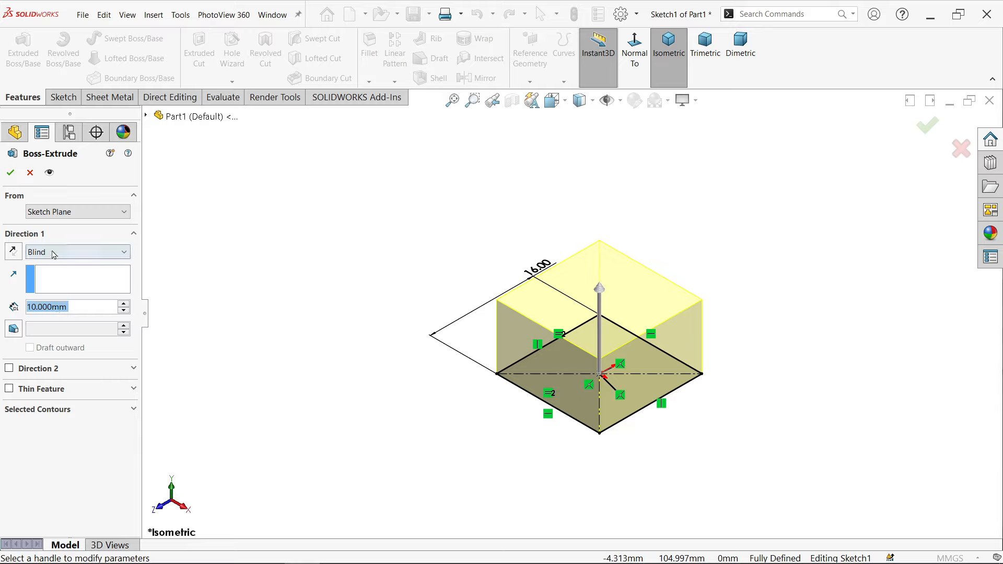
click(53, 255)
click(52, 256)
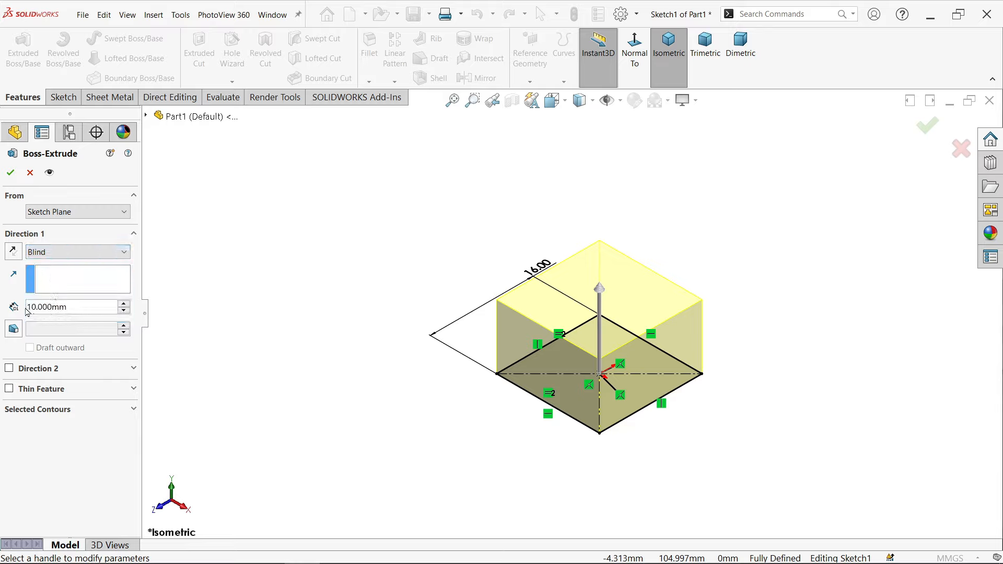
text(40)
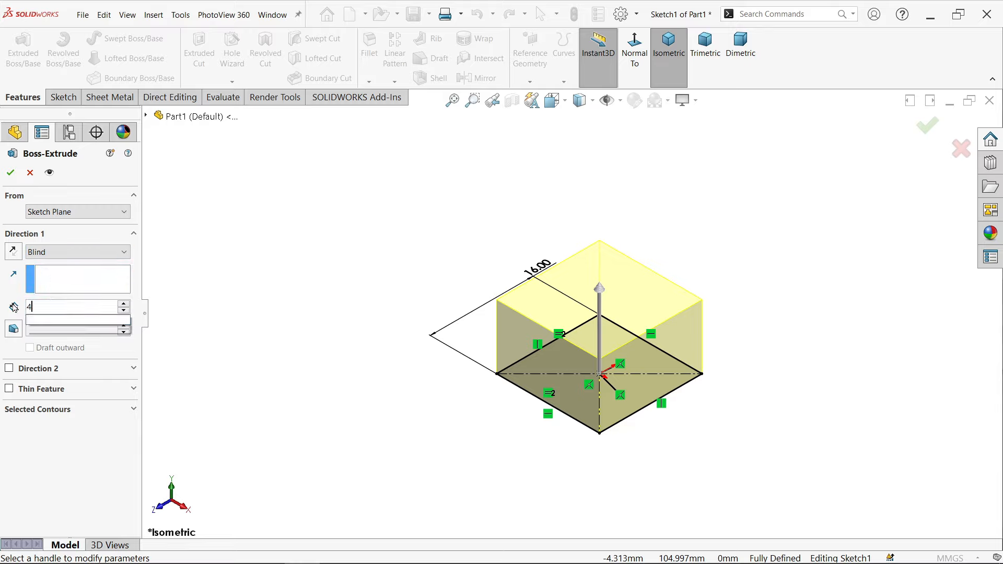
key(Return)
click(10, 176)
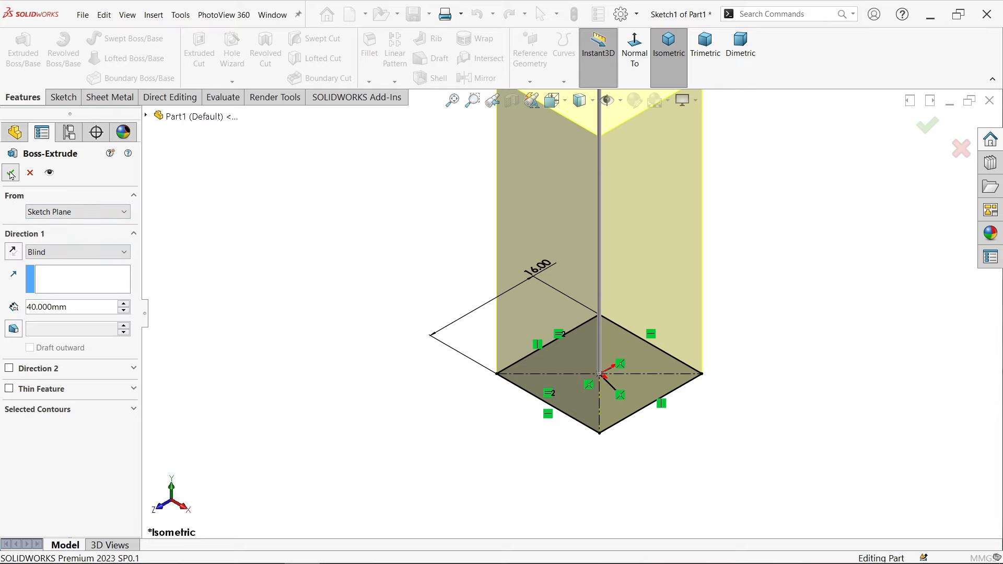
Edit the block's extrusion and reverse its direction so it extends below the Top Plane.
right_click(26, 317)
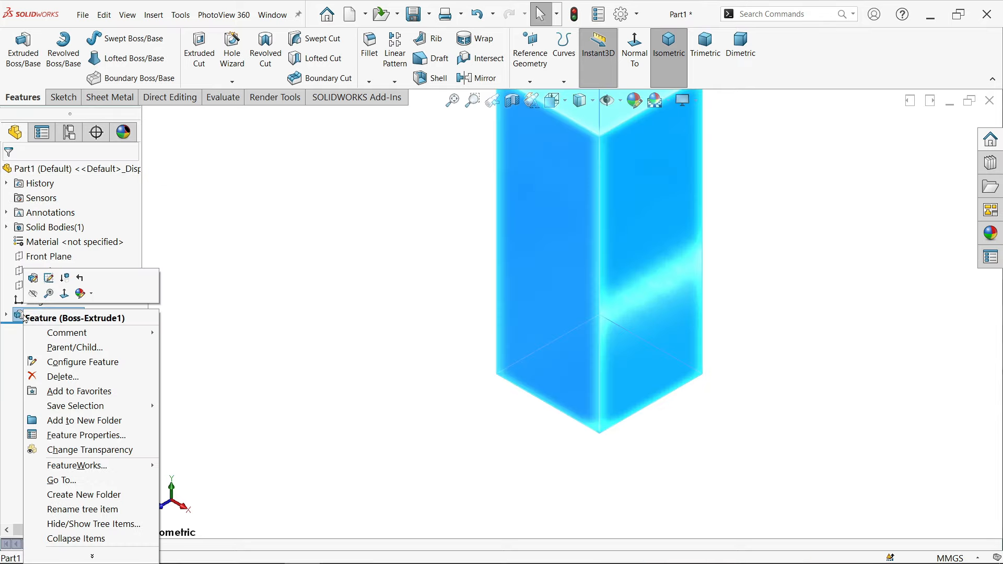
click(32, 279)
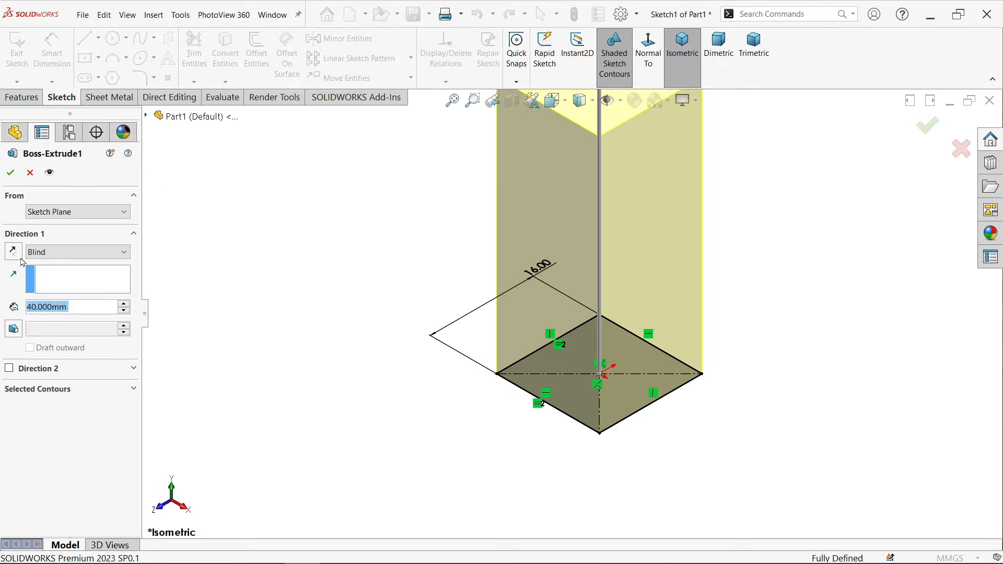
click(17, 254)
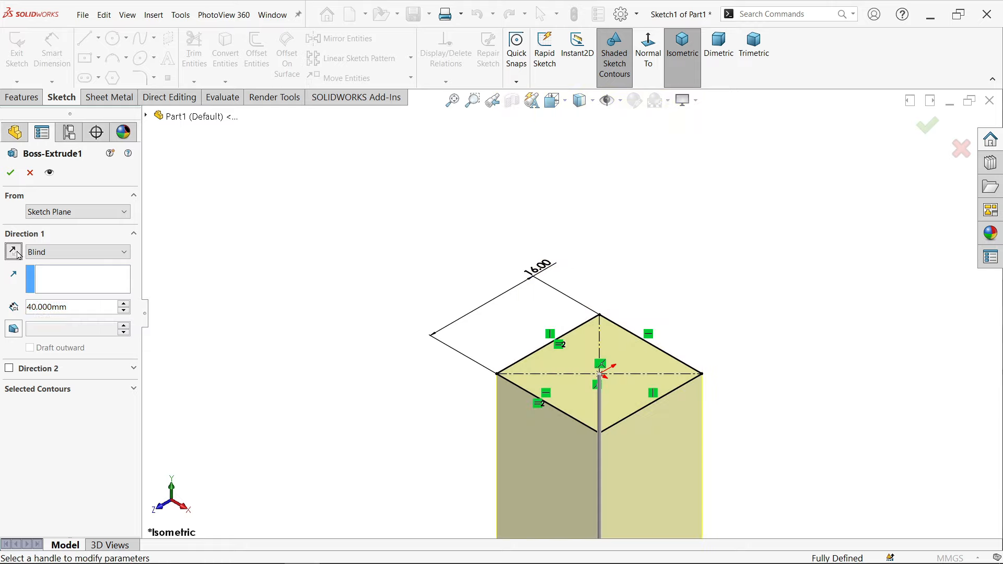
click(11, 174)
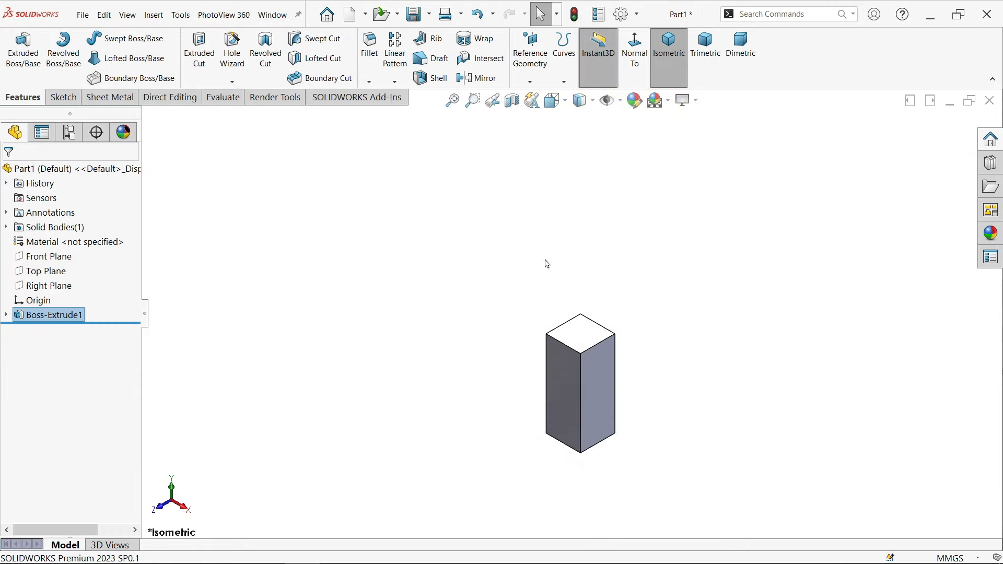
Sketch a 10 × 10 mm center rectangle on the block's bottom face, centered on the origin.
middle_drag(596, 459, 589, 244)
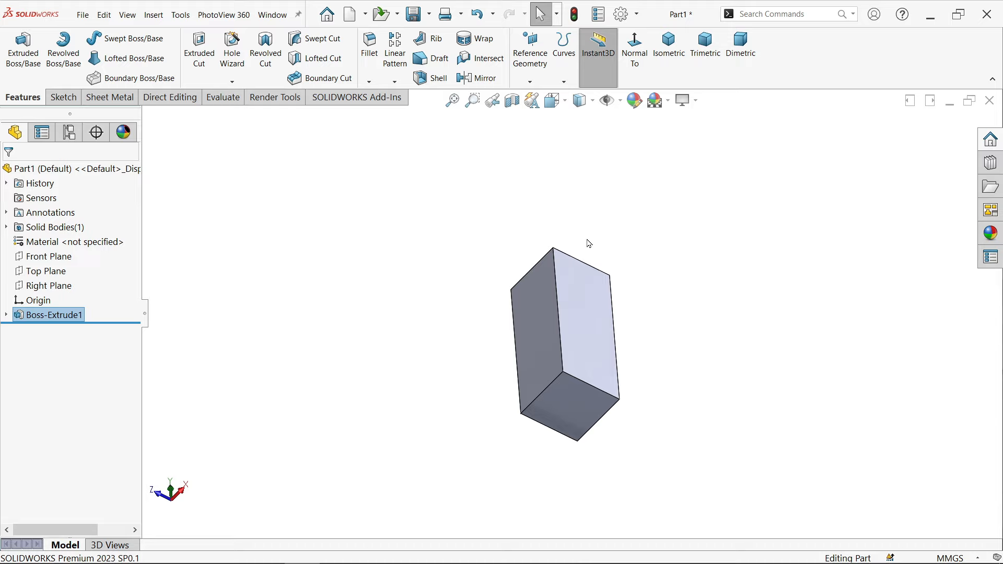
click(574, 405)
click(618, 375)
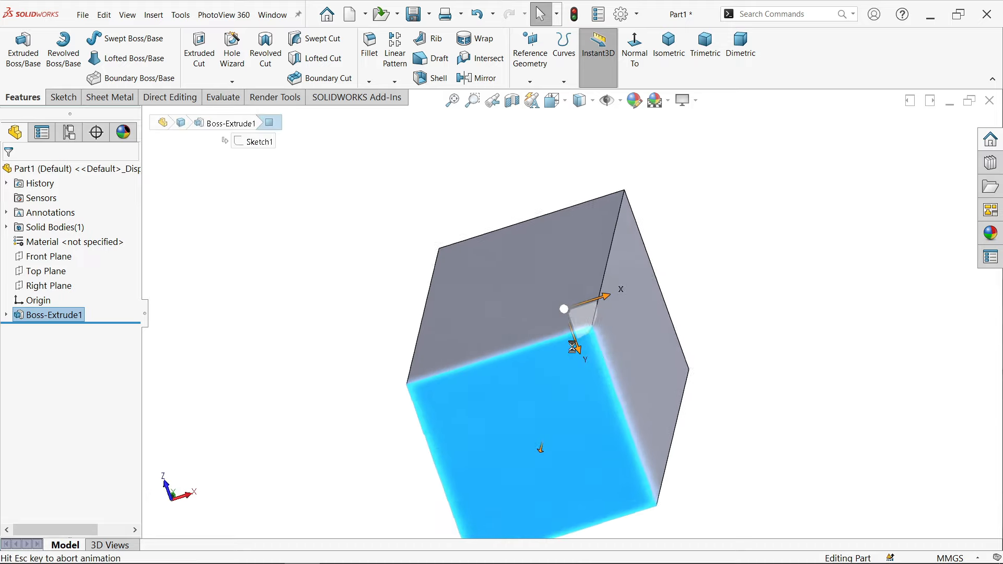
click(86, 63)
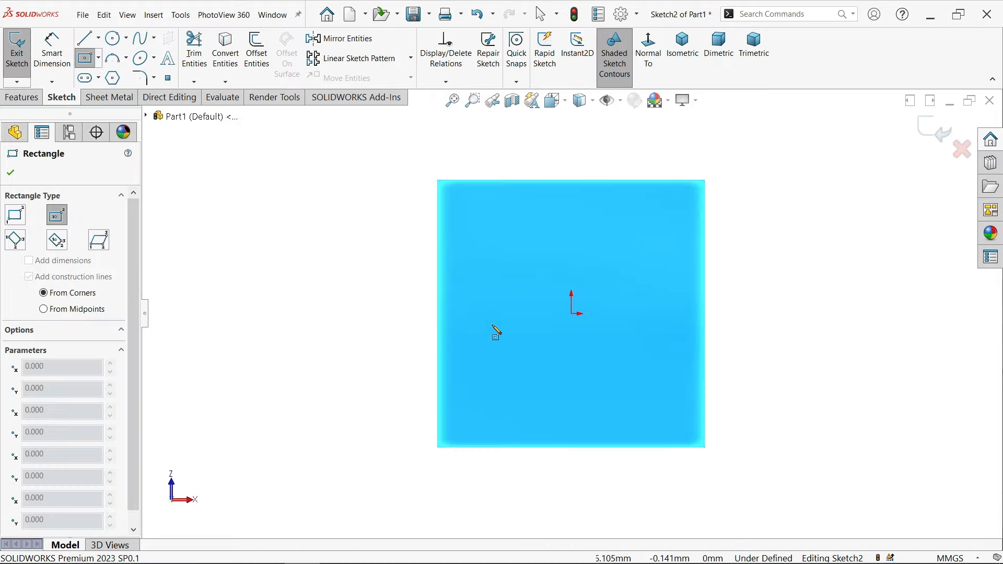
click(571, 313)
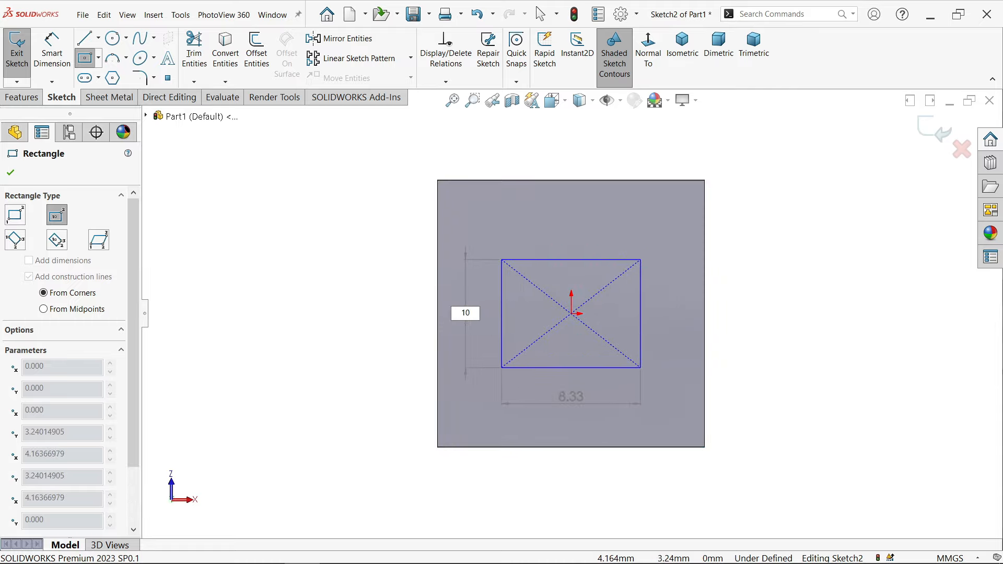
text(10)
key(Tab)
text(10)
key(Return)
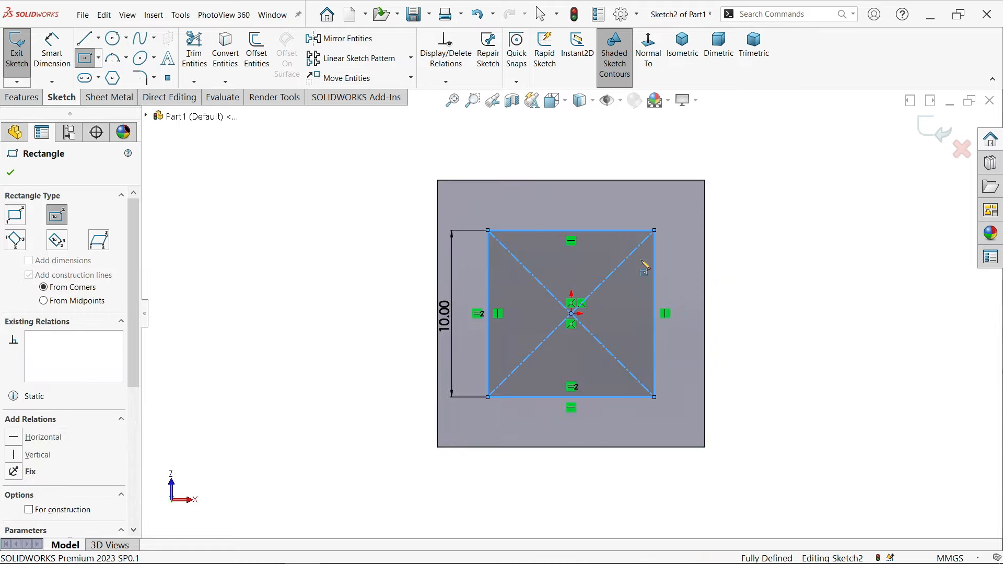
right_click(773, 207)
click(800, 209)
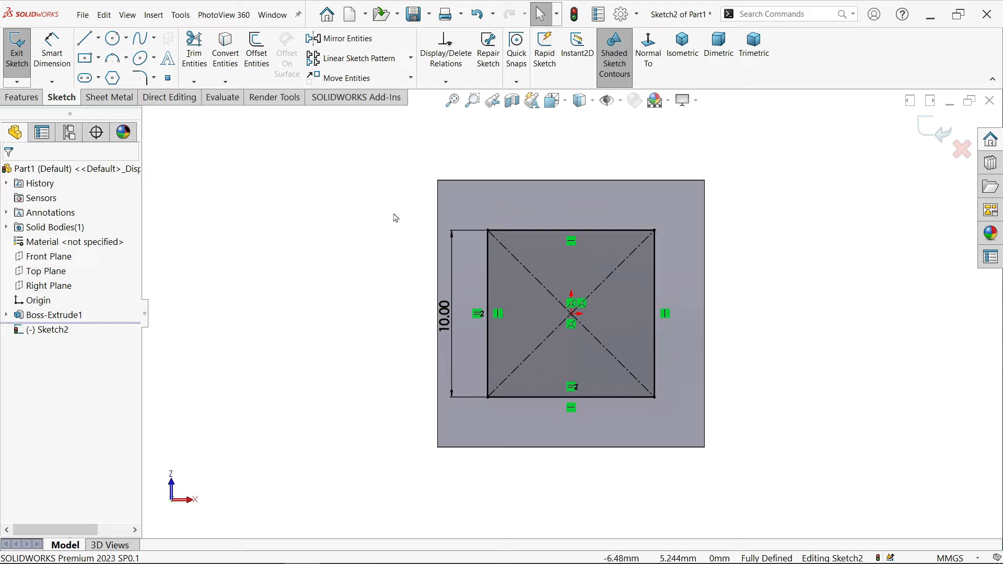
Extrude the small square 12 mm blind away from the block's bottom face, merging the result.
click(25, 99)
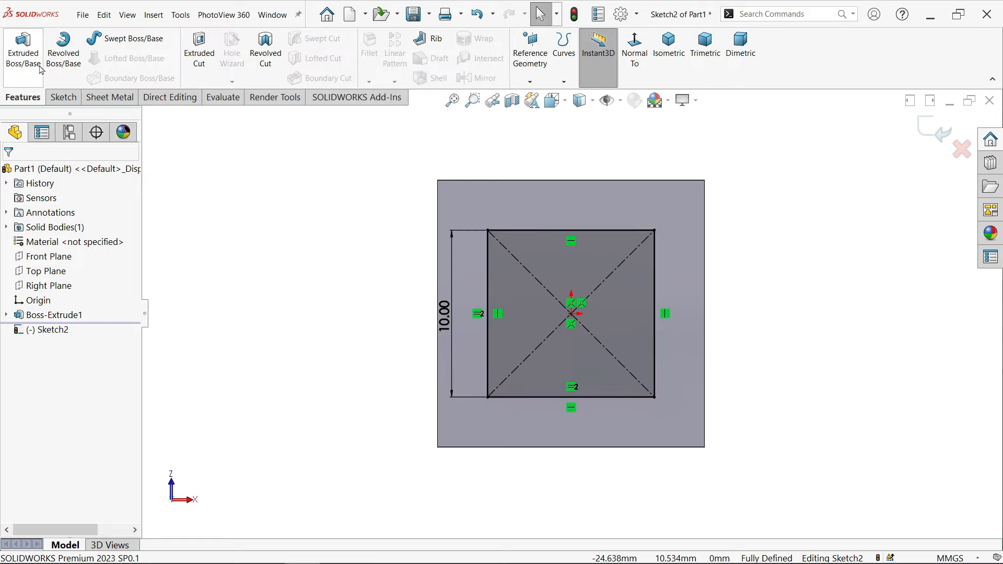
click(28, 55)
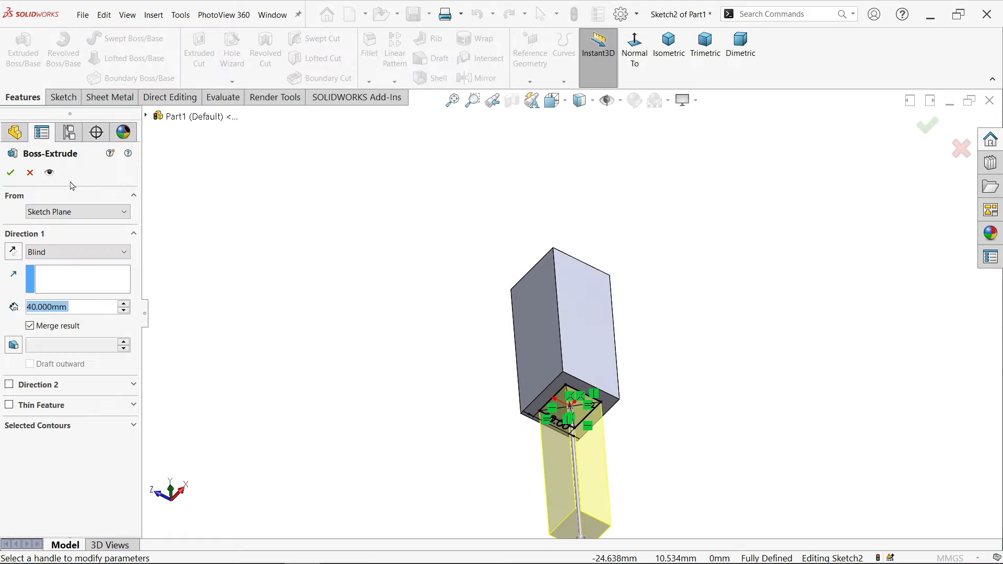
click(54, 213)
click(52, 218)
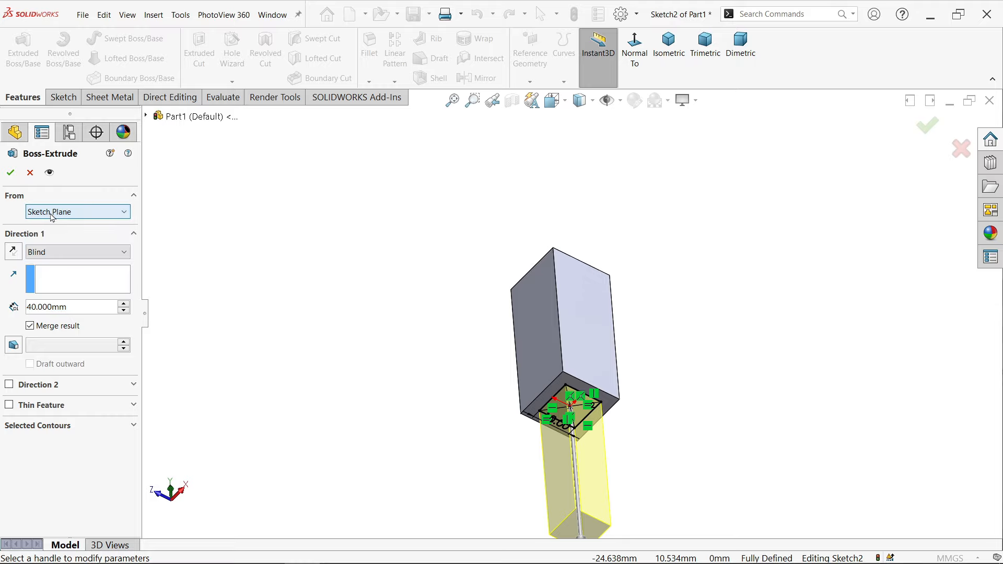
scroll(596, 460, down, 2)
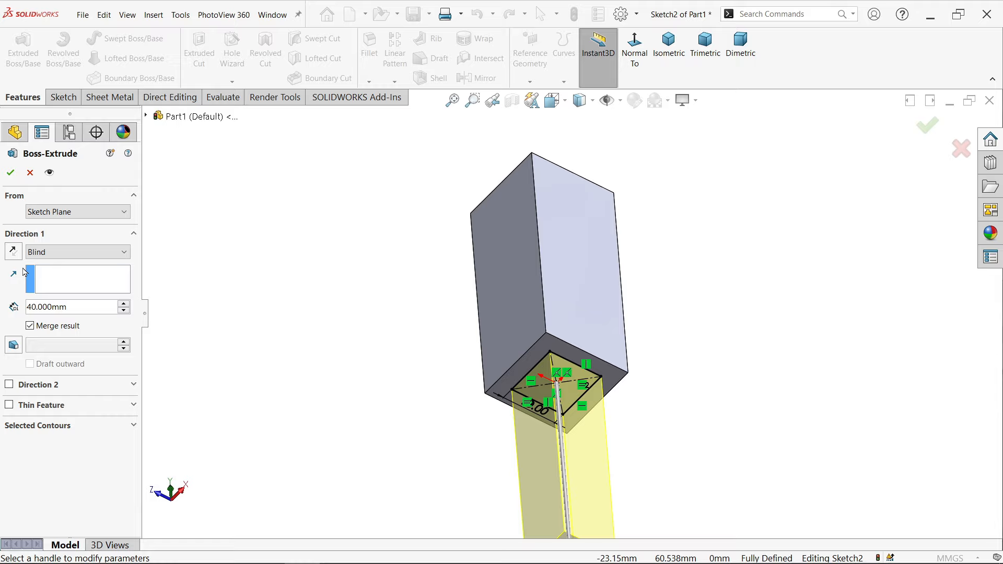
click(47, 254)
click(47, 265)
scroll(554, 315, up, 2)
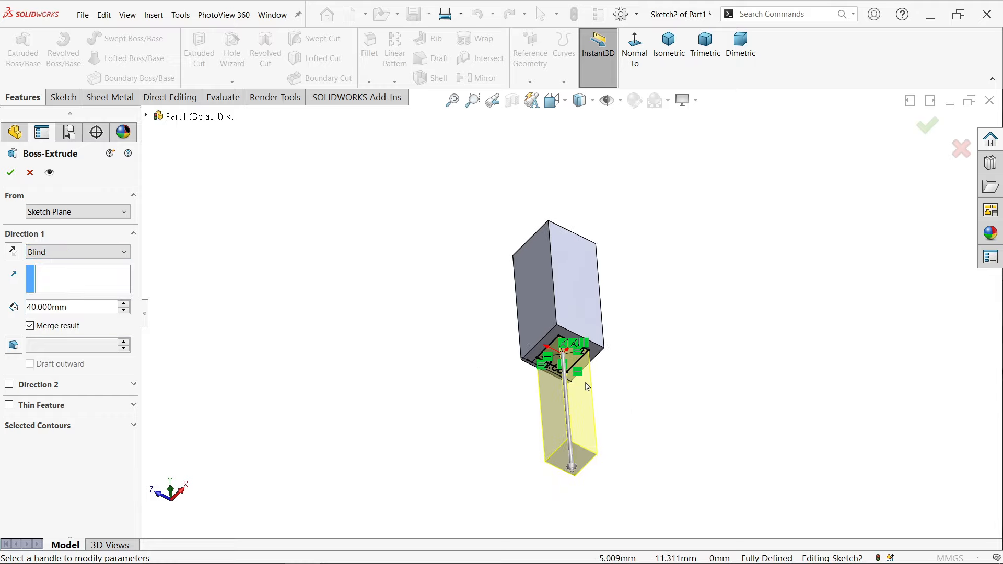
scroll(554, 315, down, 3)
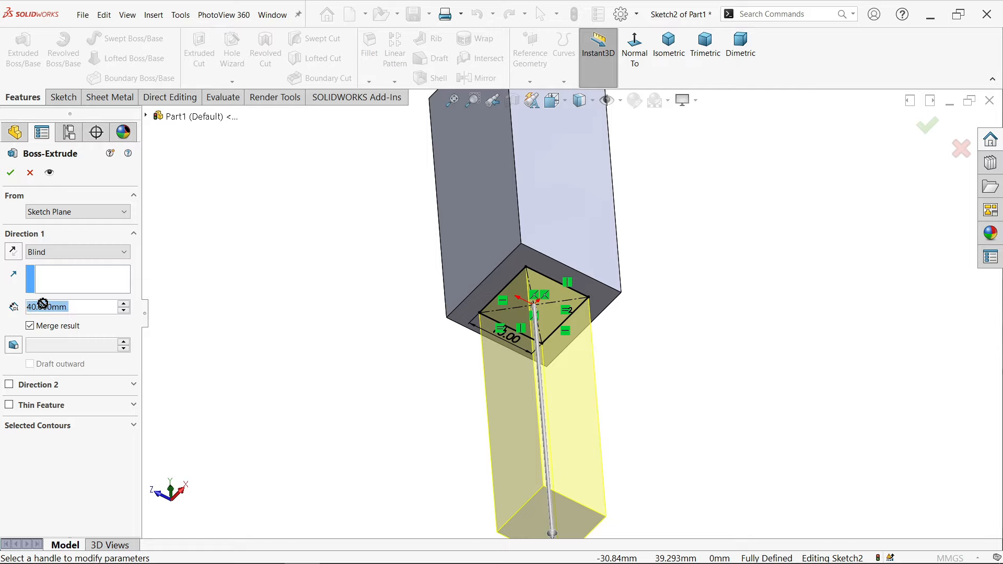
text(12)
key(Return)
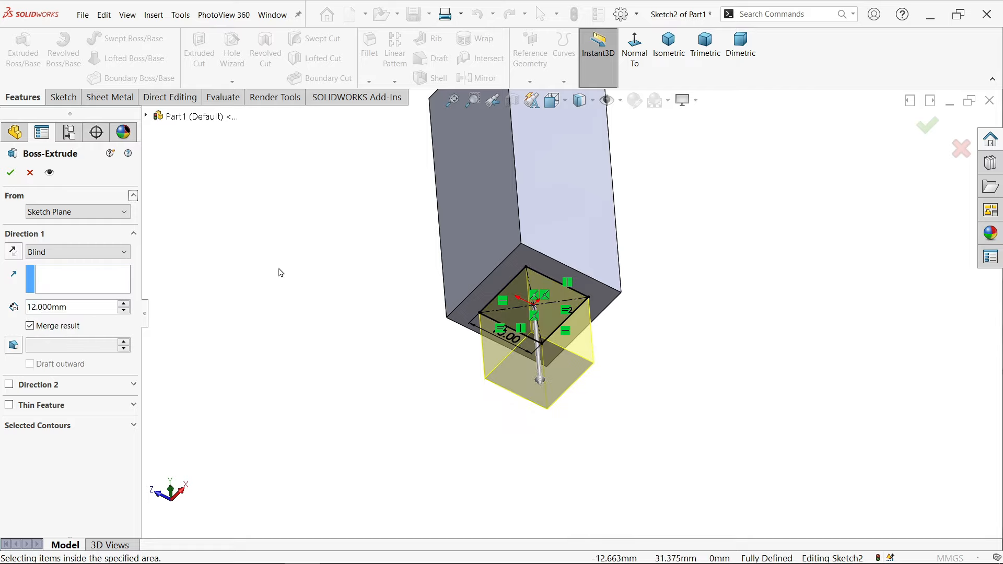
click(11, 173)
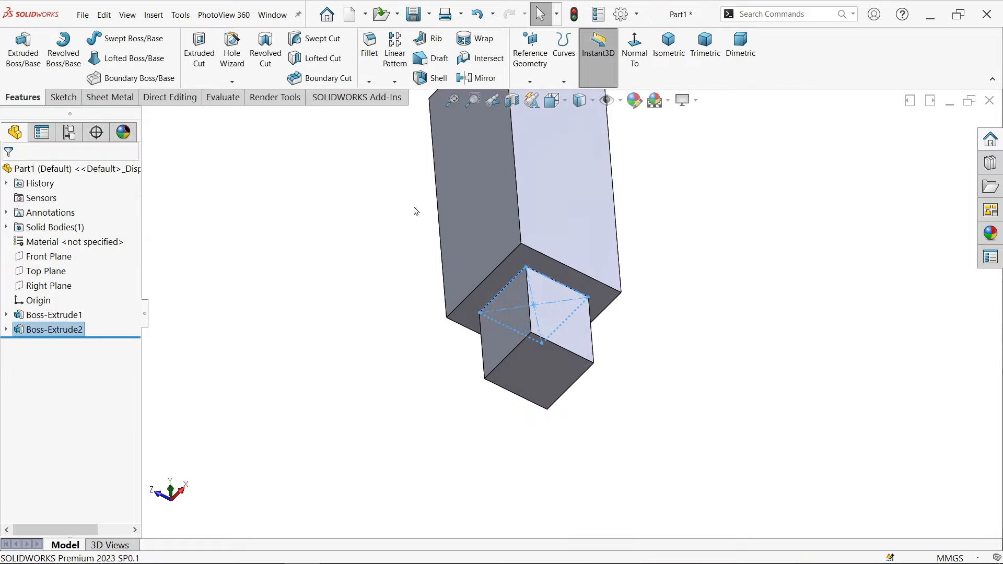
Start a sketch on the block's front face and draw a vertical construction centerline from the origin to the block's bottom edge.
click(672, 71)
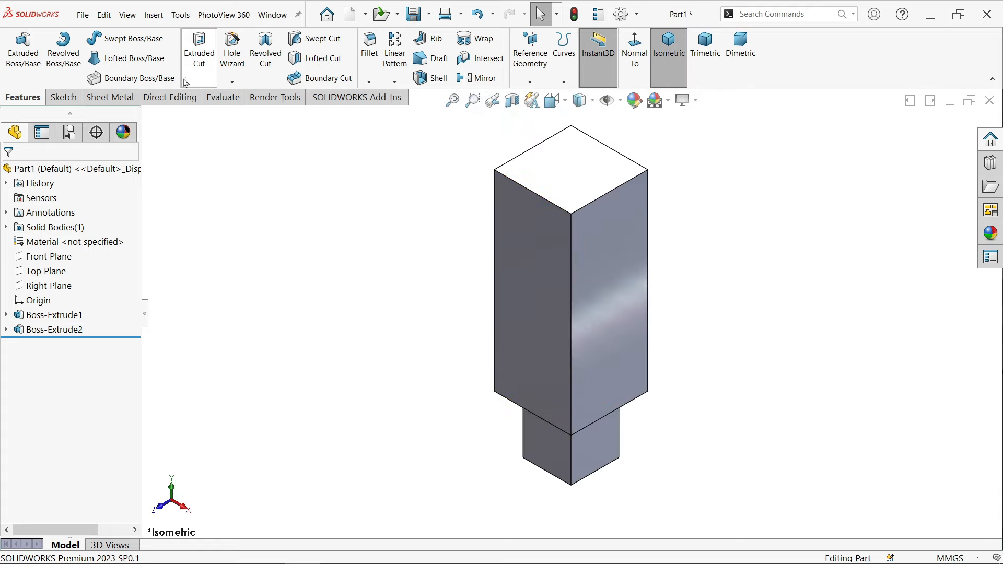
click(516, 257)
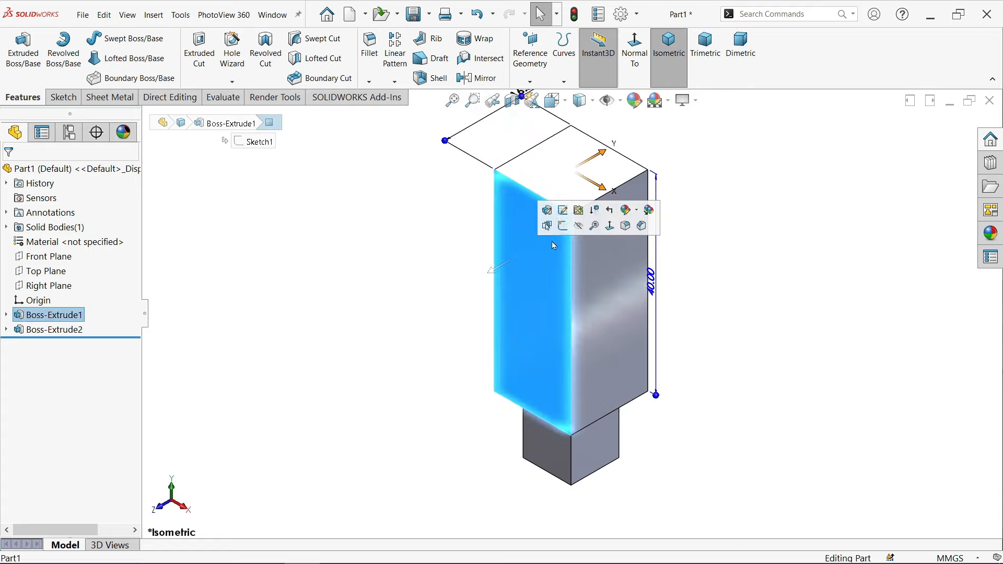
click(551, 223)
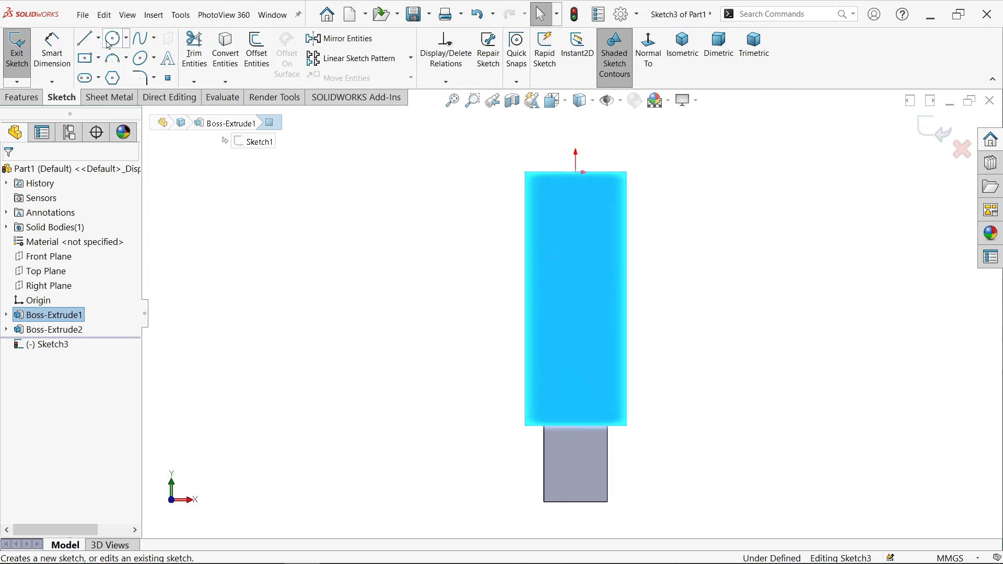
click(99, 39)
click(111, 69)
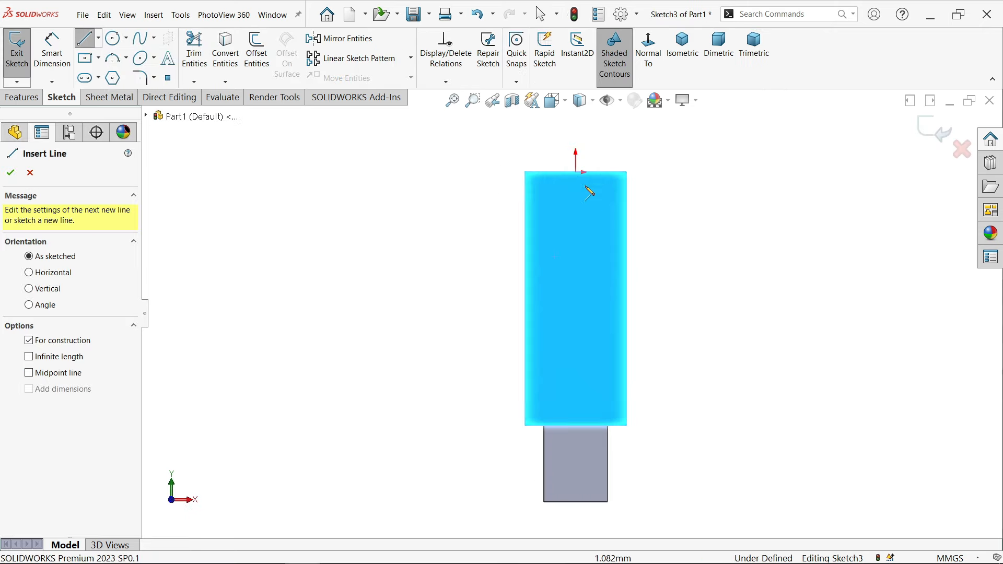
click(577, 173)
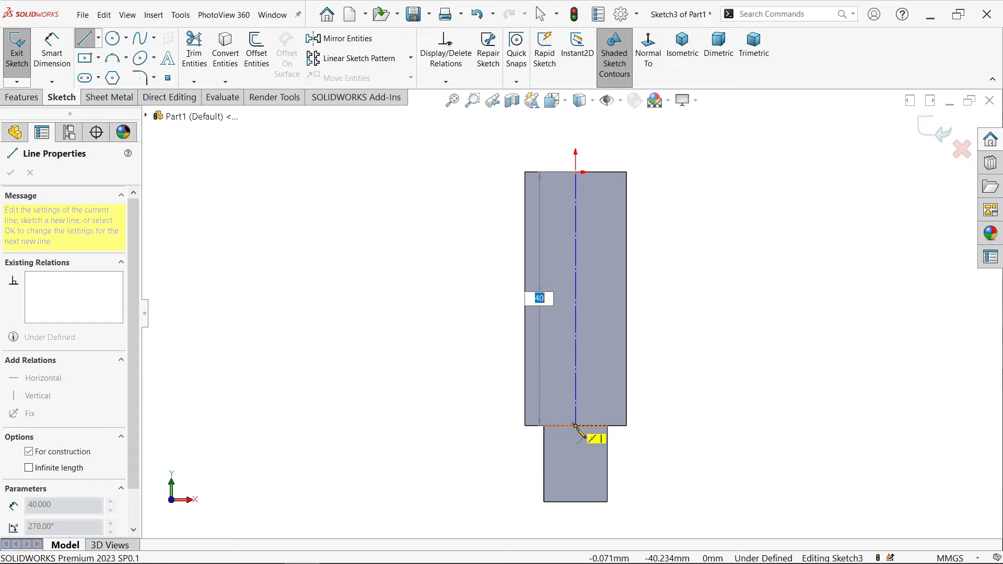
click(575, 426)
right_click(411, 308)
click(434, 314)
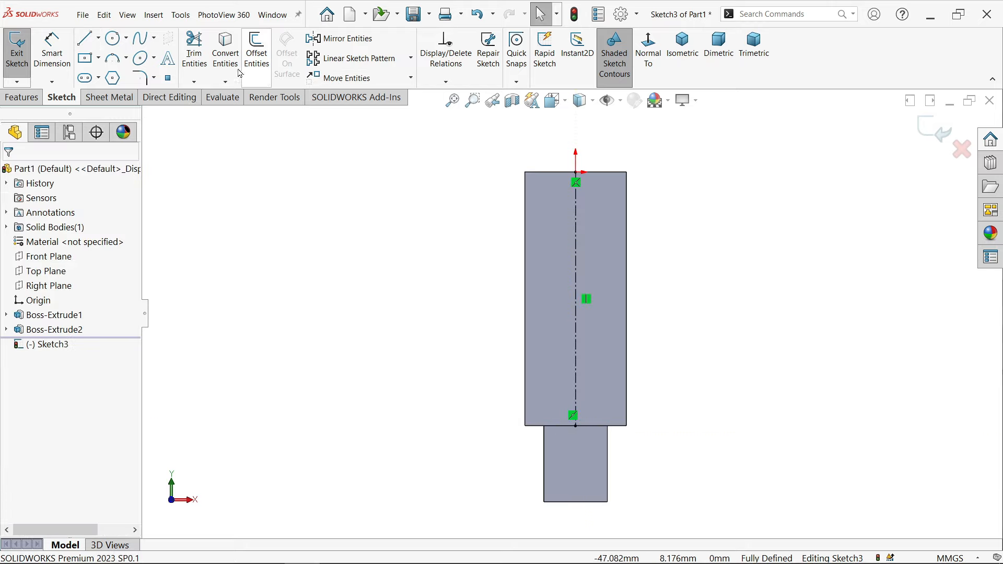
Sketch three circles centered on the centerline: an upper one of 6 mm diameter, a lower one about 8 mm, and a middle one of 8 mm.
click(121, 41)
scroll(571, 344, down, 1)
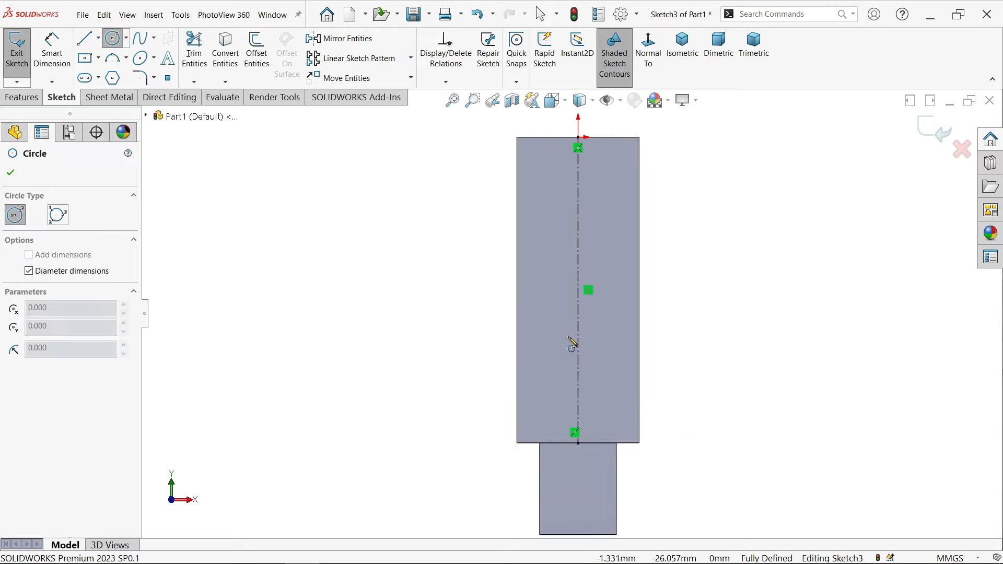
click(579, 201)
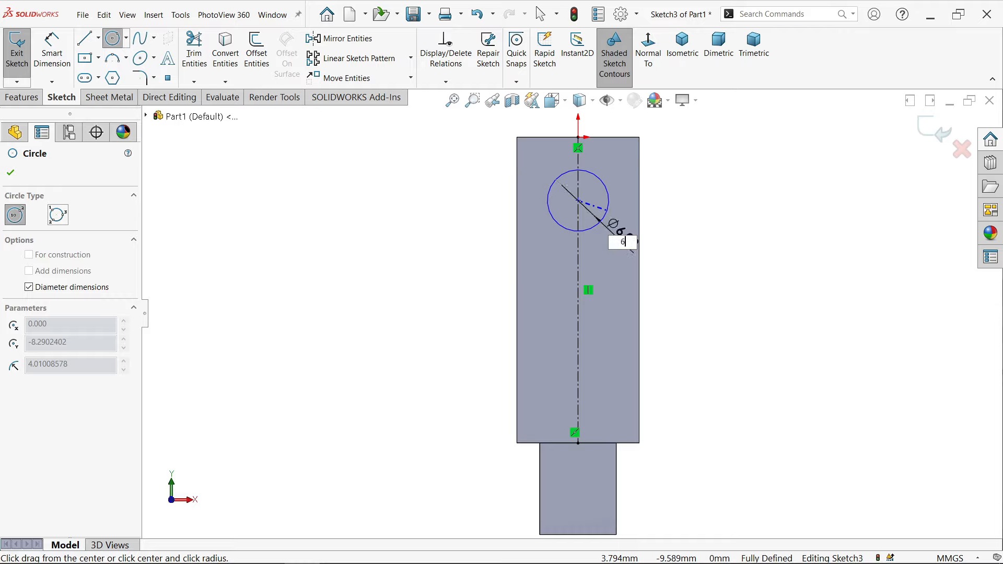
key(Return)
drag(578, 382, 601, 402)
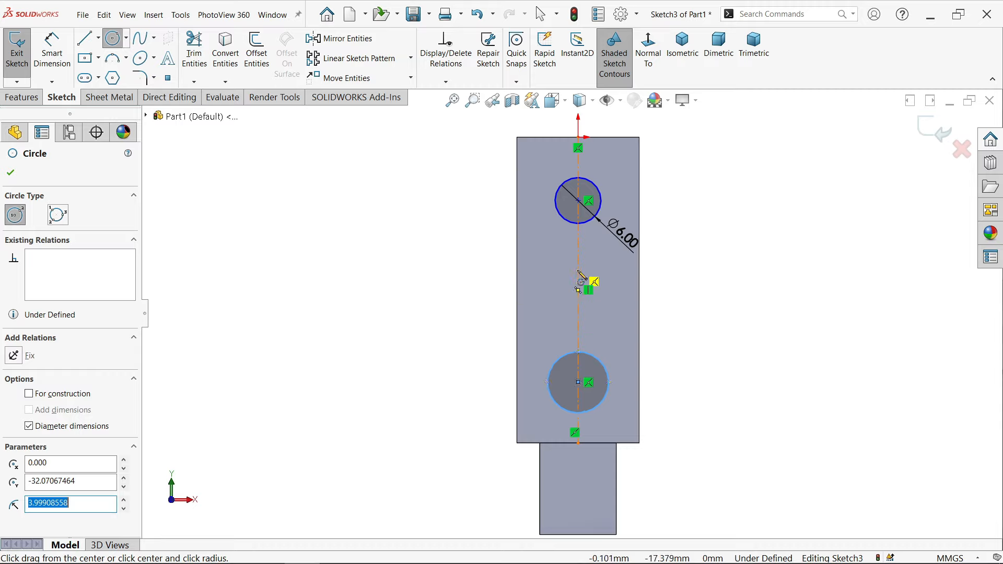
drag(578, 270, 604, 289)
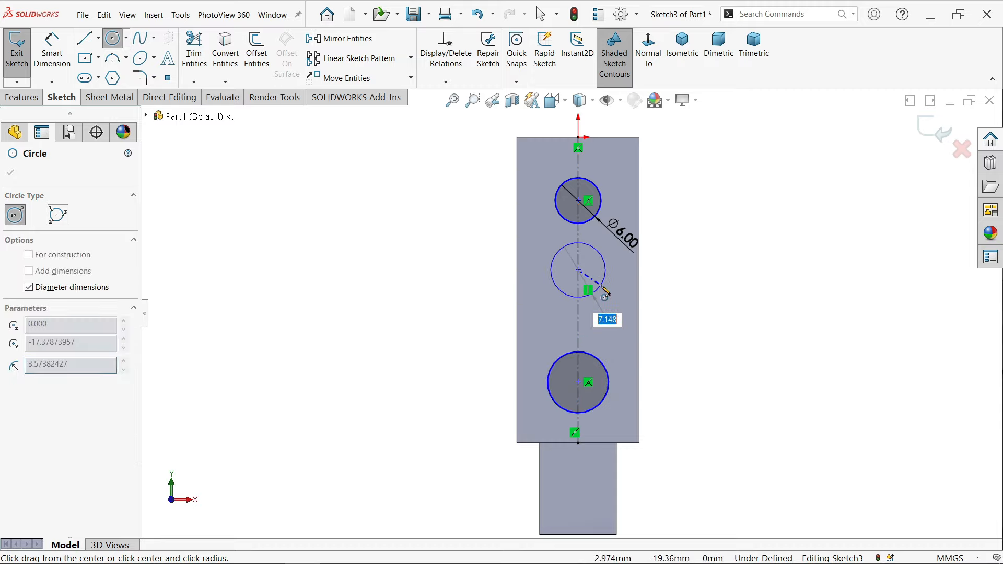
text(8)
key(Return)
right_click(424, 232)
click(449, 285)
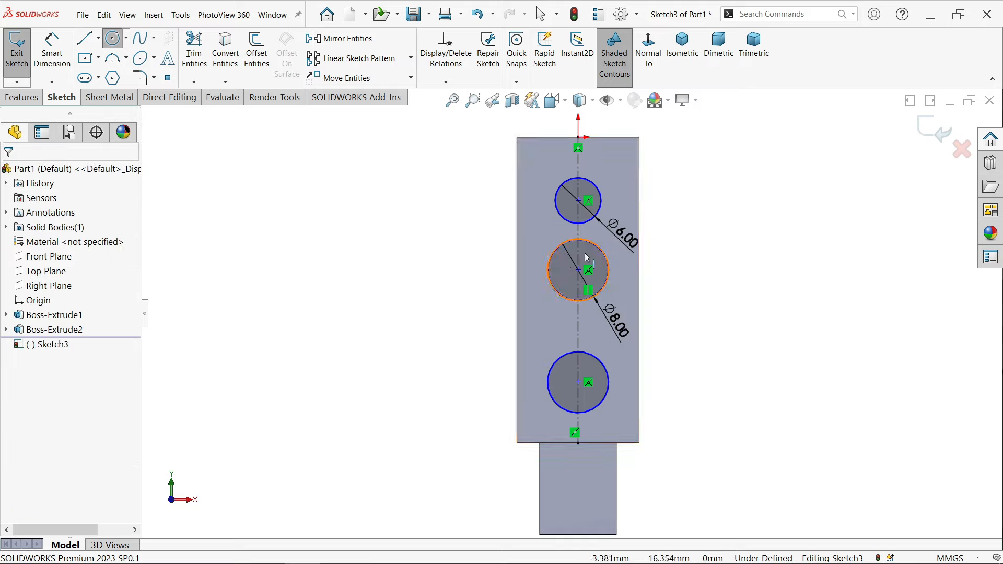
Add an equal relation between the upper and lower circles.
click(602, 211)
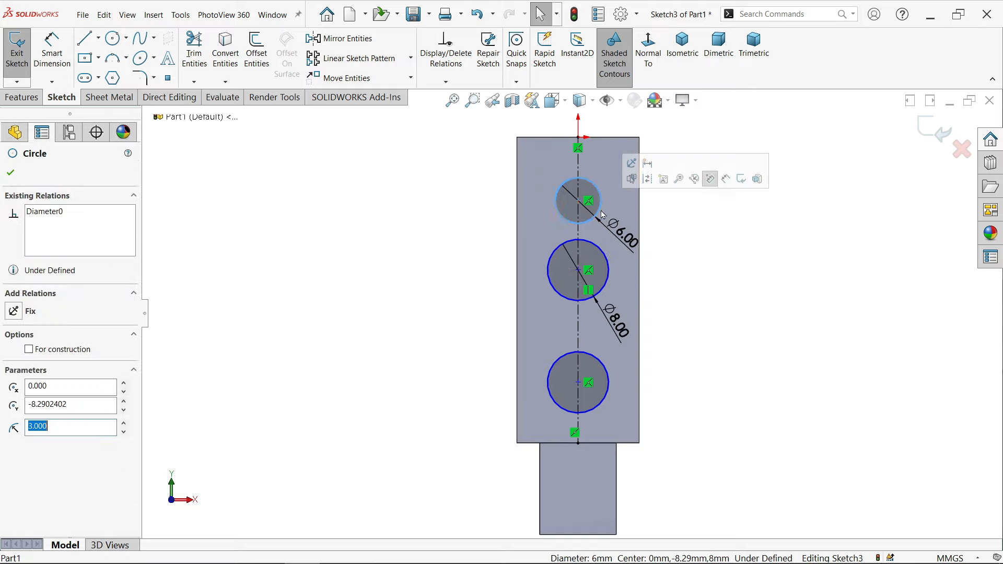
ctrl+click(608, 389)
click(719, 343)
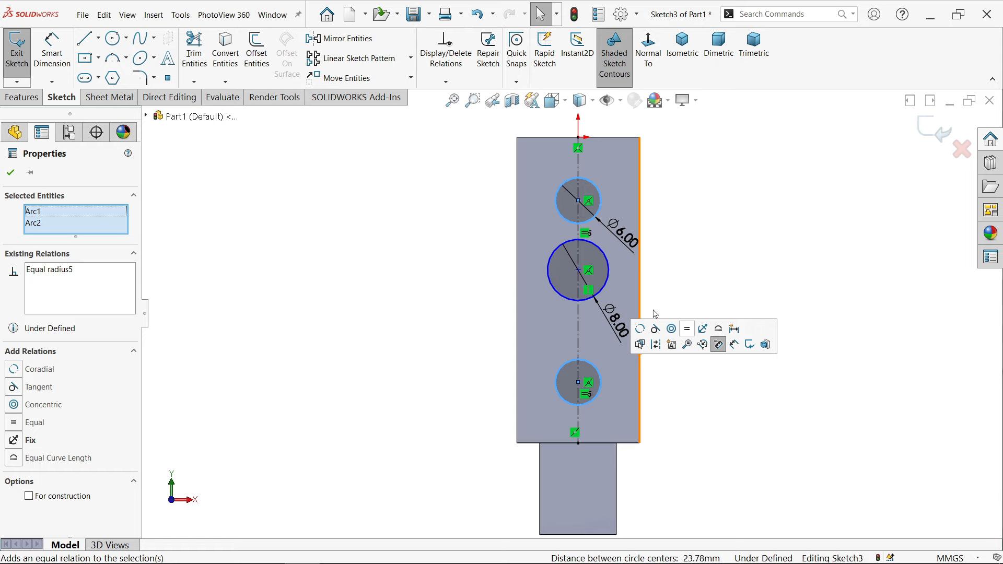
Dimension the lower circle's center 8 mm above the block's bottom edge.
click(61, 58)
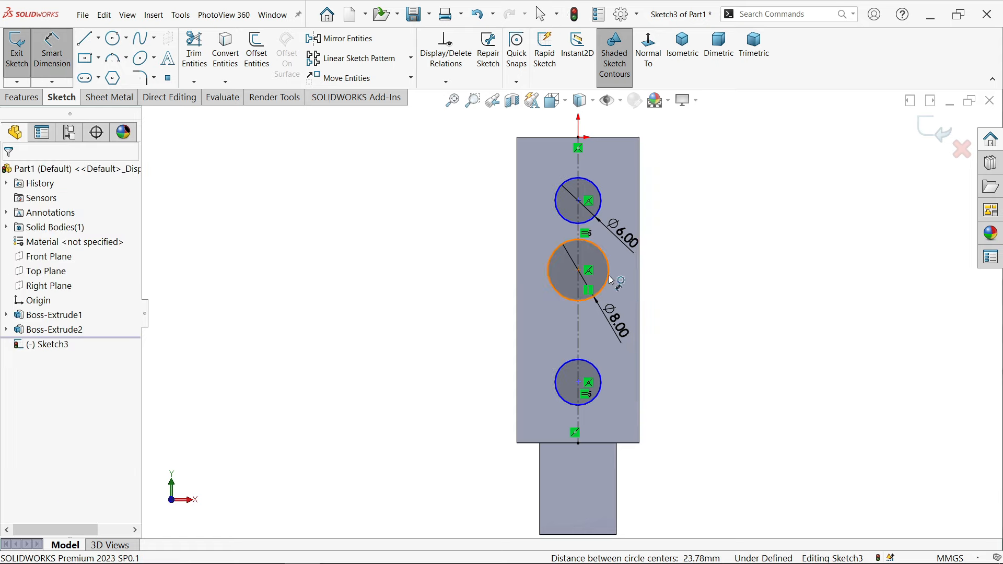
click(606, 387)
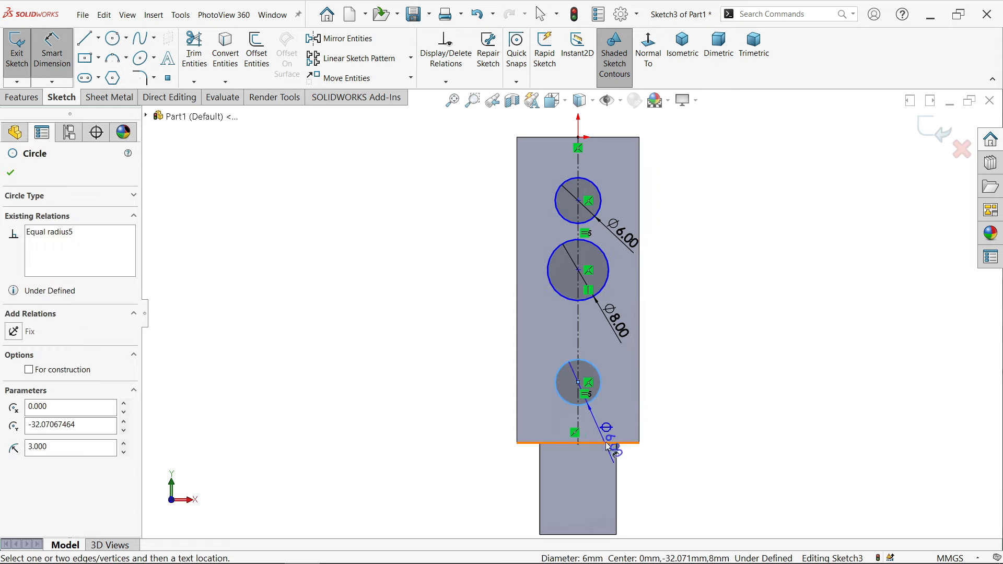
click(601, 443)
click(463, 410)
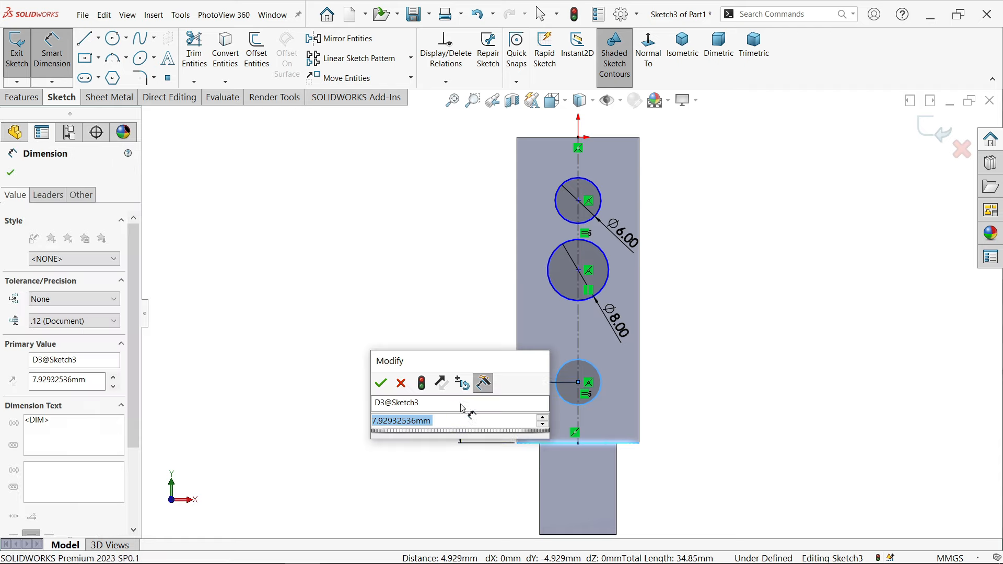
text(8)
click(382, 384)
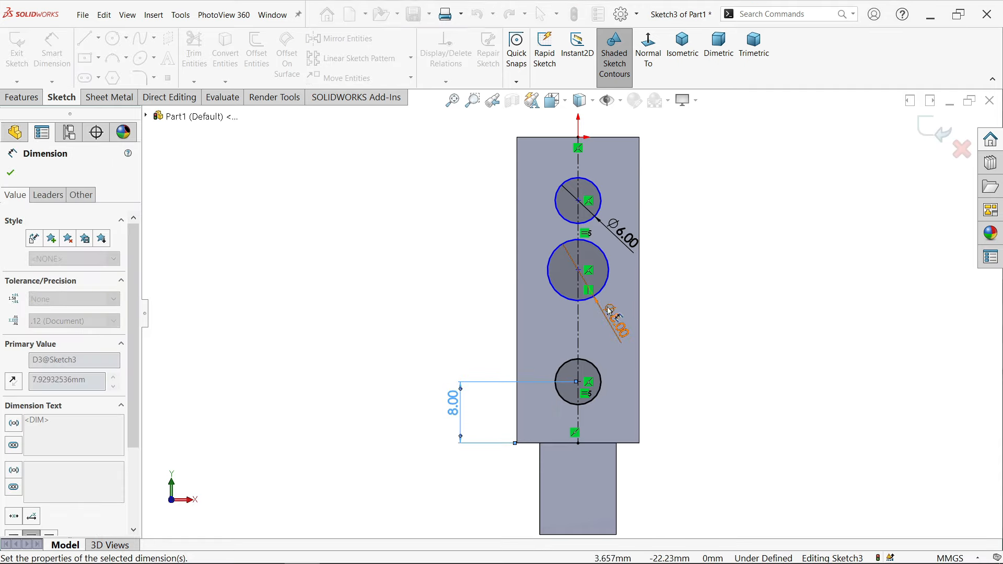
Dimension the middle circle's center 20 mm above the block's bottom edge.
click(605, 286)
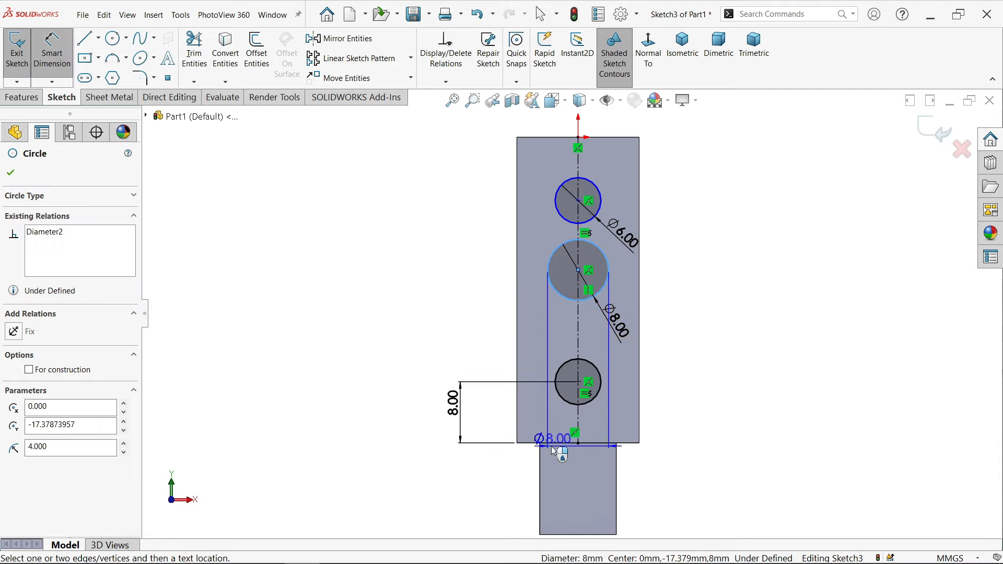
click(549, 443)
click(402, 366)
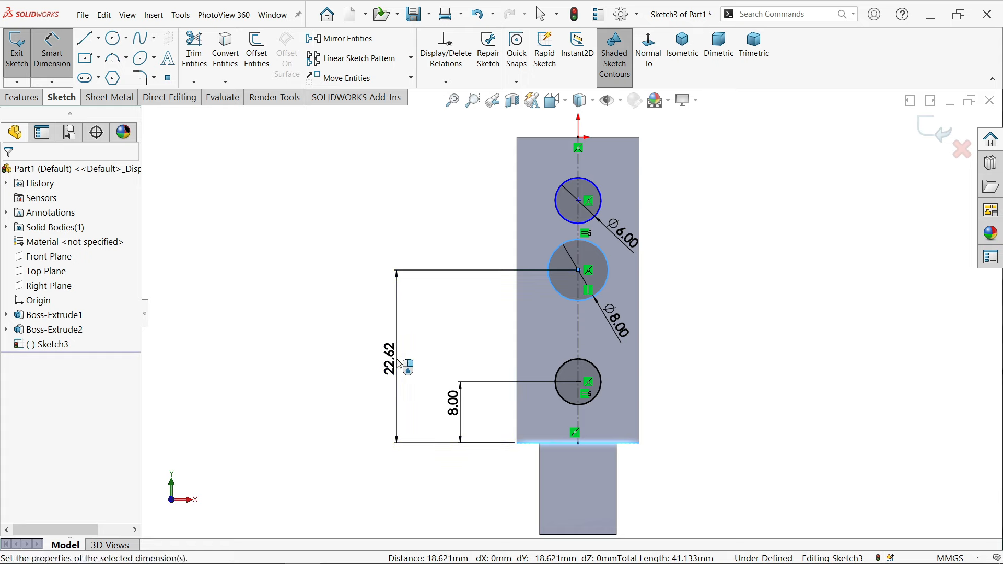
click(328, 337)
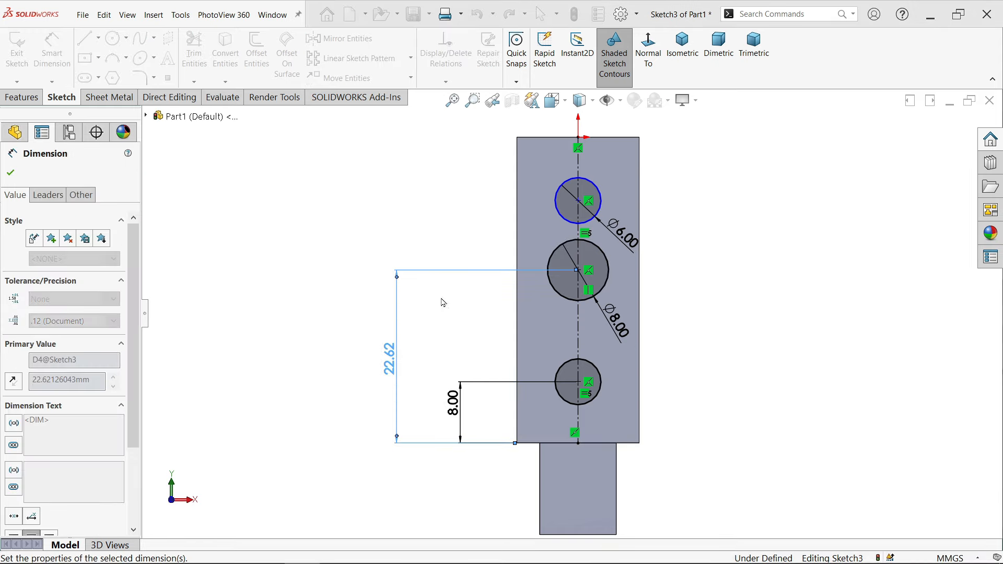
Dimension the upper circle's center 32 mm above the block's bottom edge.
click(594, 217)
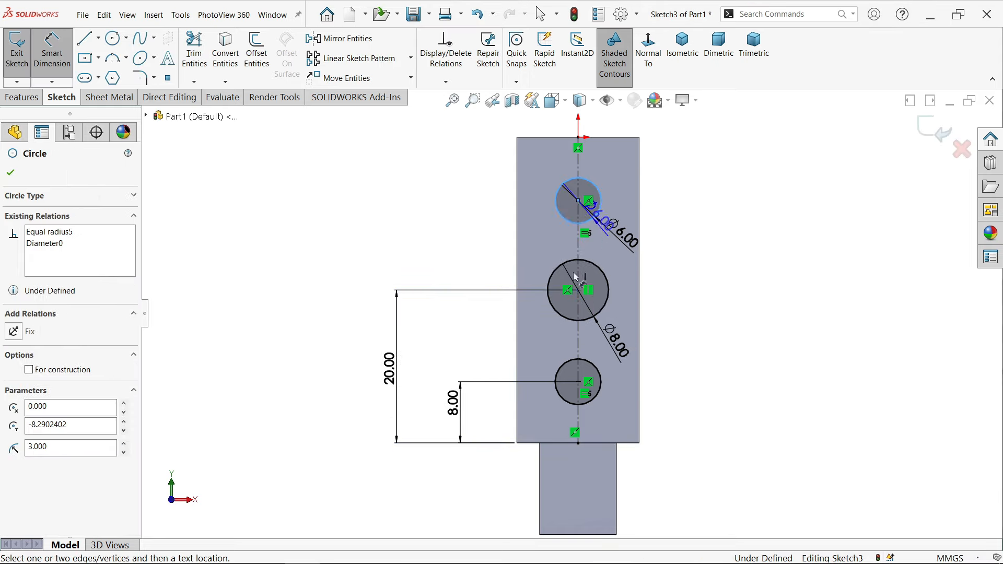
click(553, 442)
click(331, 340)
text(32)
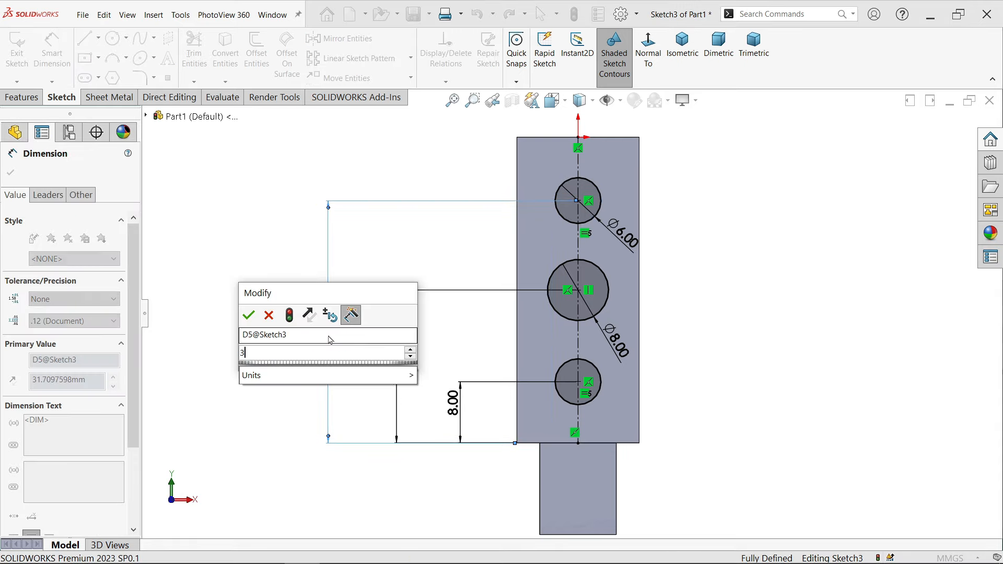
click(250, 315)
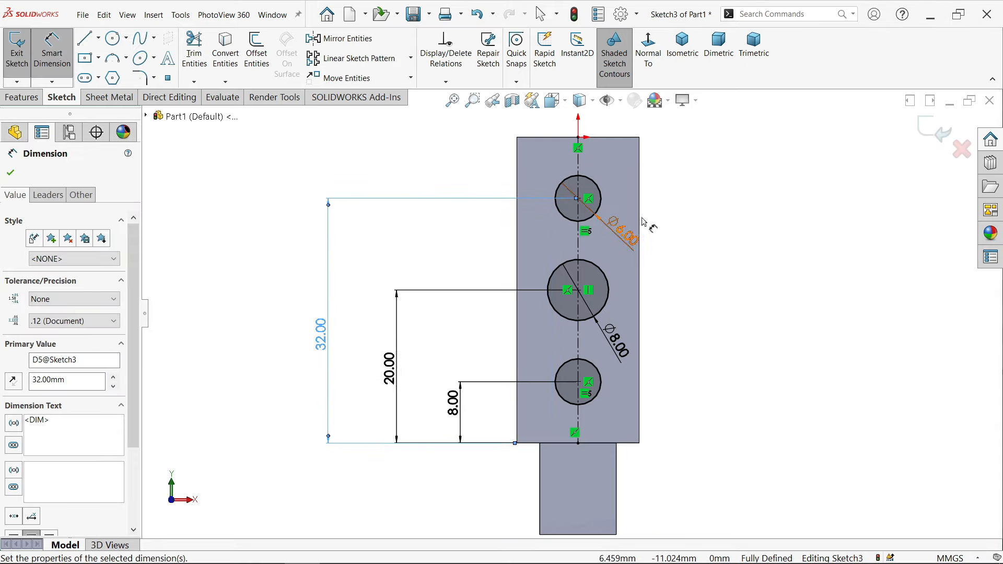
Add a driven dimension for the vertical distance between the upper and lower circles.
click(603, 207)
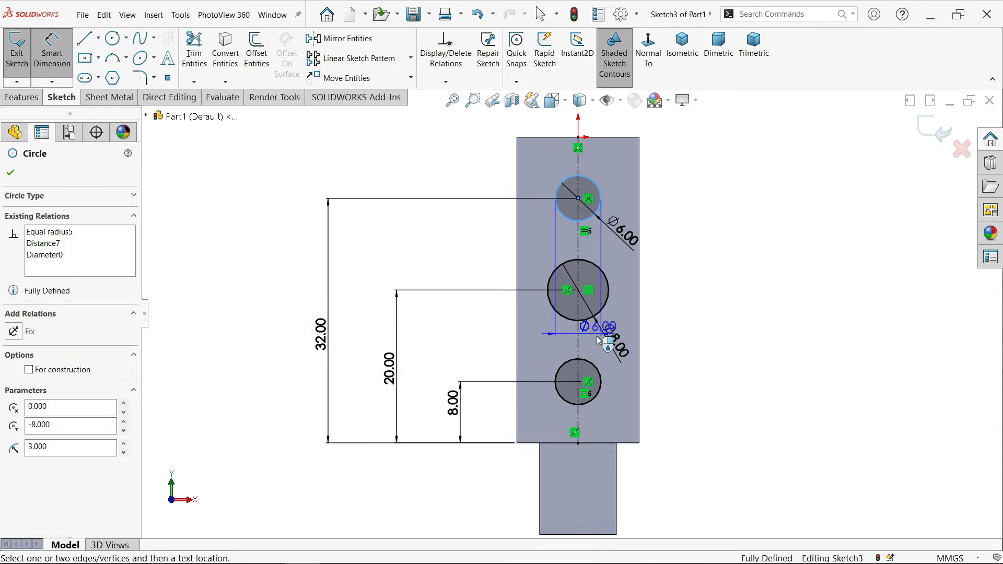
click(600, 375)
click(699, 281)
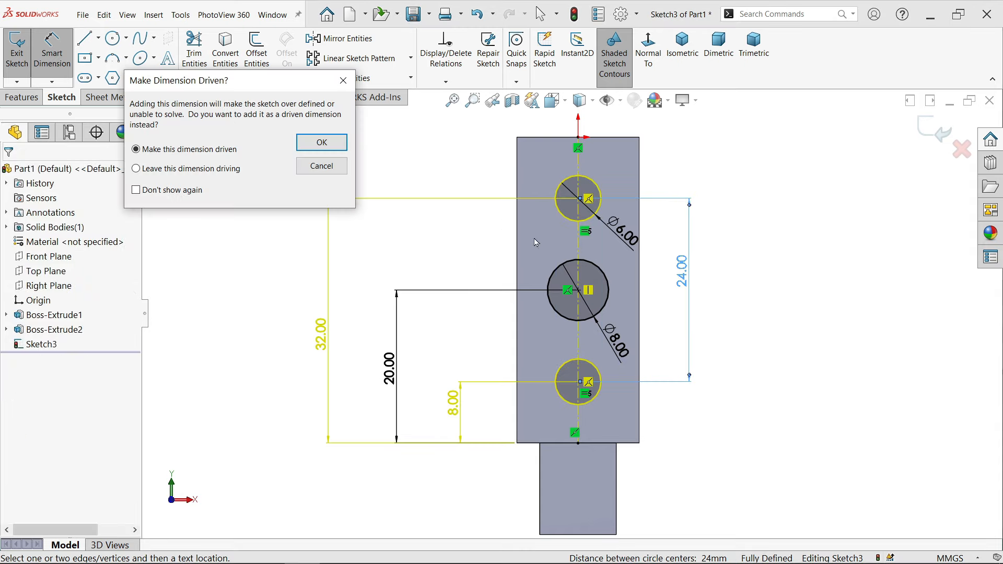
click(321, 143)
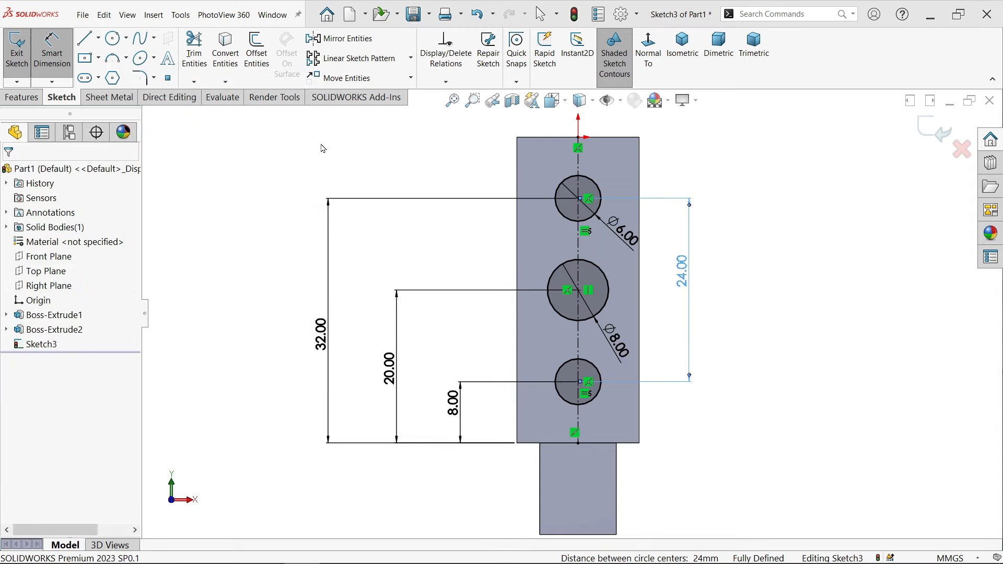
Cut the three circles through the block with an Extruded Cut set to Through All.
click(21, 97)
click(199, 51)
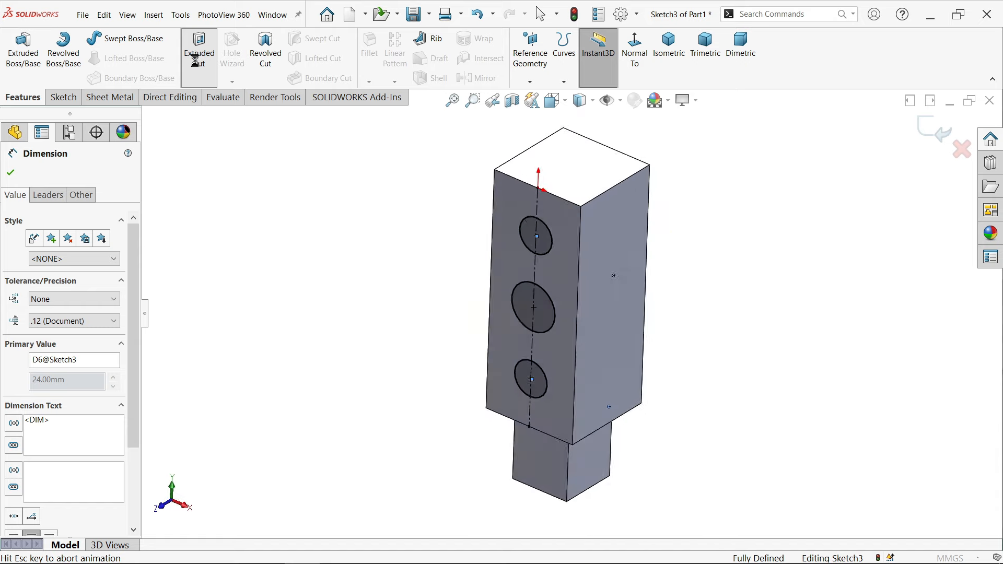
click(75, 252)
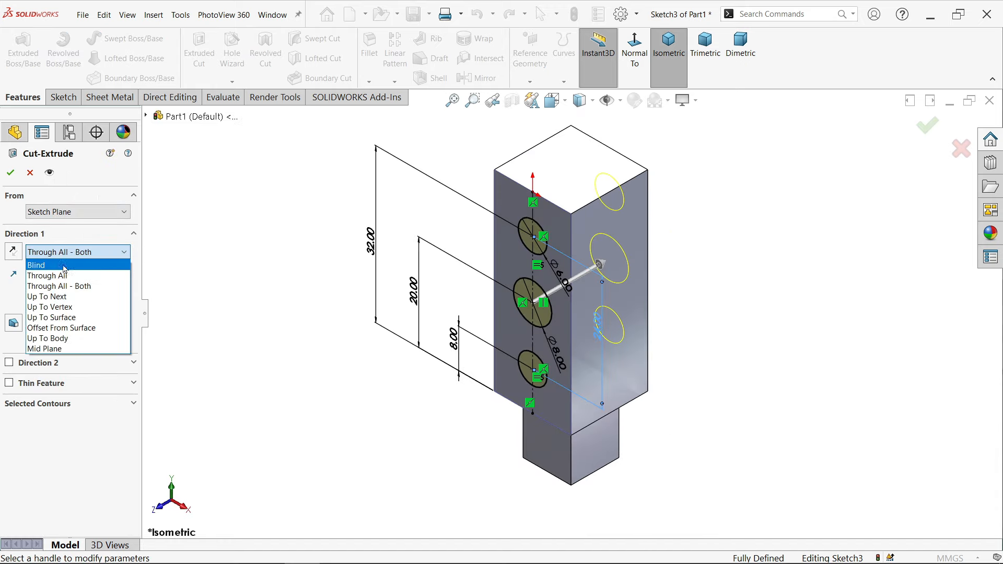
click(61, 276)
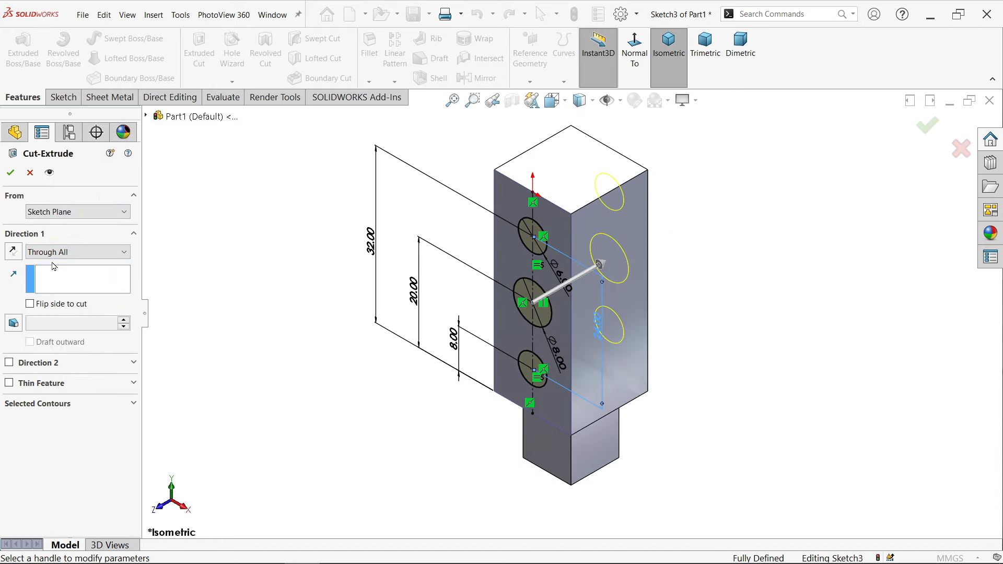
mouse_move(268, 307)
middle_down()
mouse_move(202, 291)
mouse_move(274, 292)
mouse_move(265, 295)
middle_up()
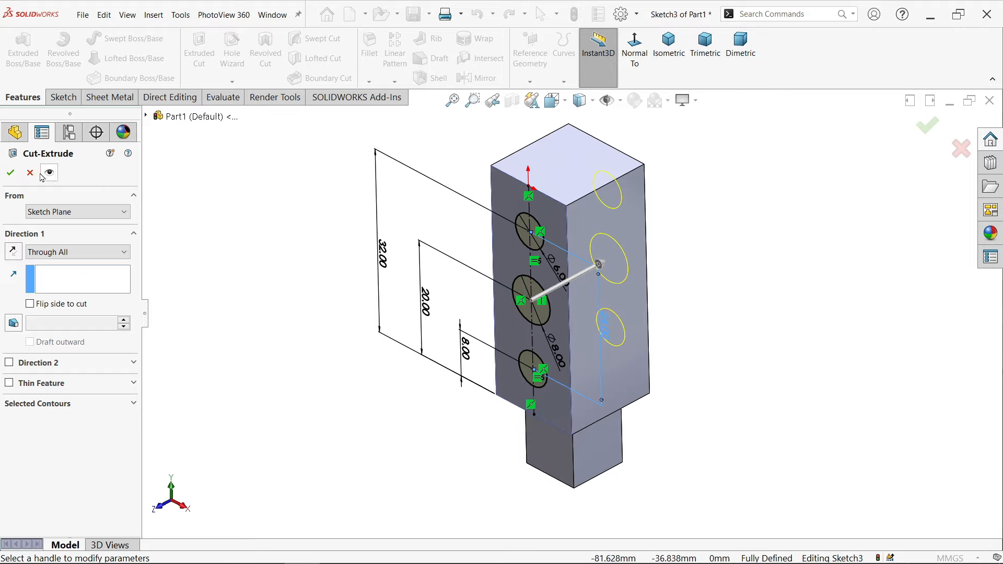
click(10, 173)
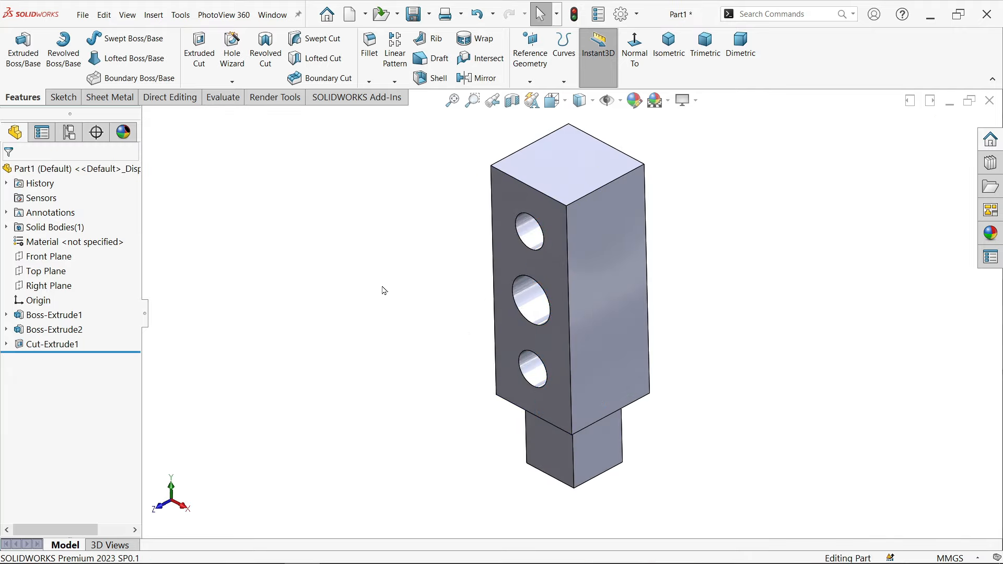
Start a sketch on the block's plain side face and draw a 2 mm diameter circle directly below the origin.
click(598, 286)
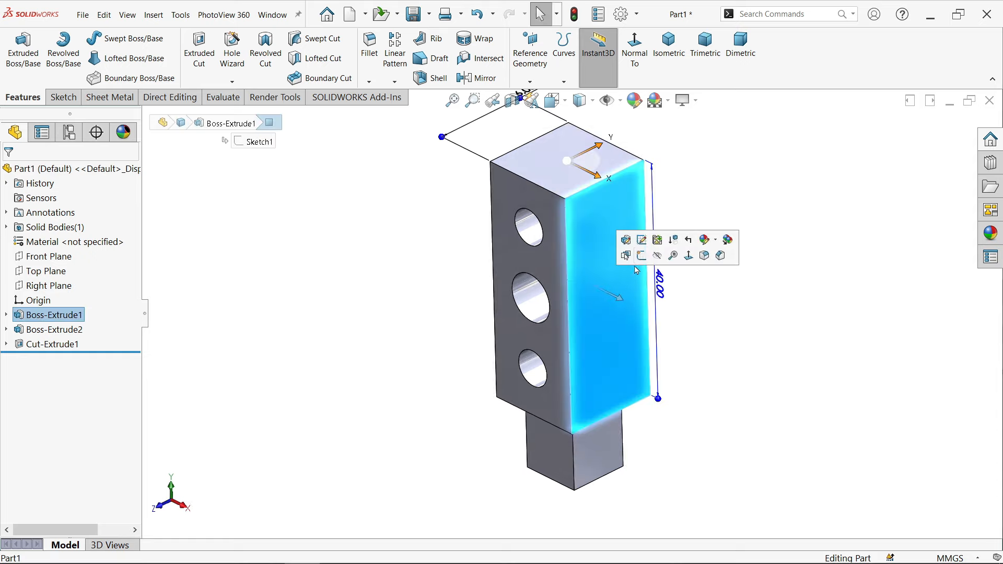
click(625, 252)
click(111, 42)
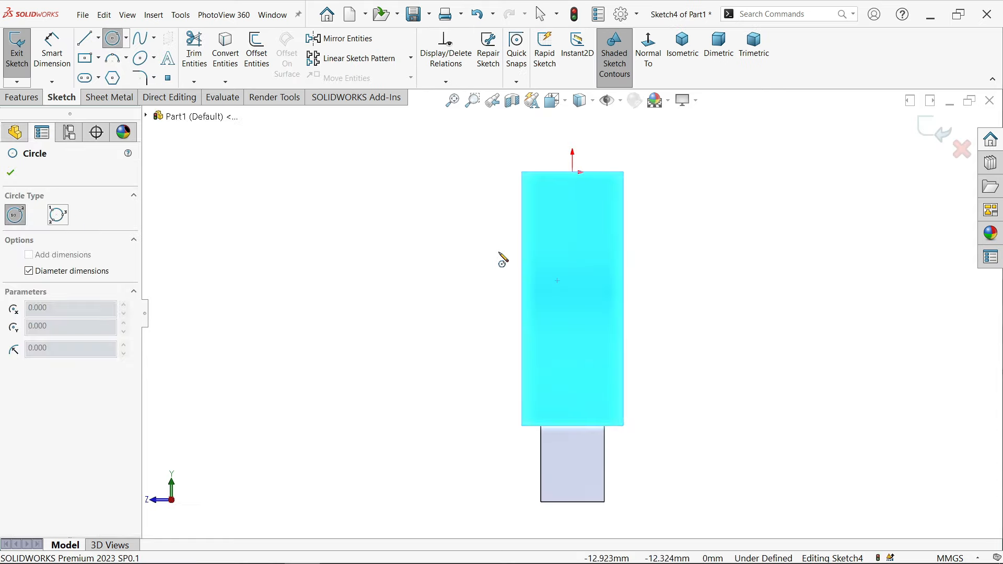
click(573, 267)
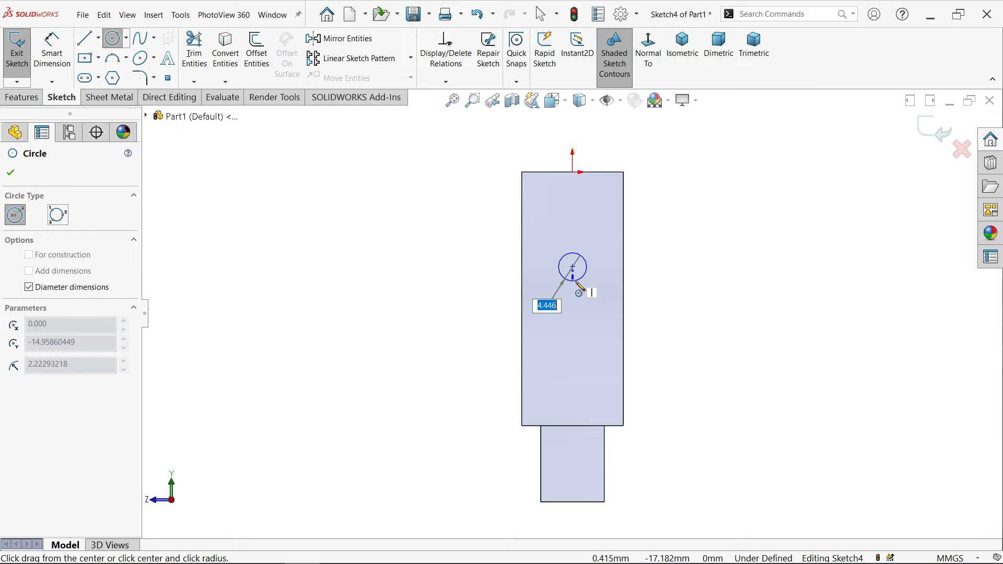
text(2)
key(Return)
Dimension the small circle's center 16 mm below the origin at the block's top edge.
click(52, 52)
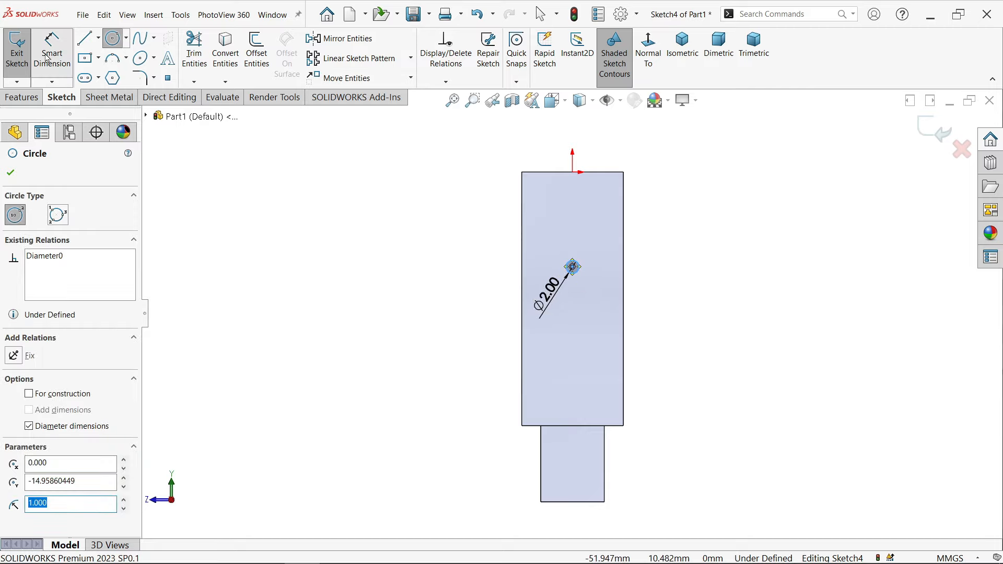
scroll(580, 230, down, 2)
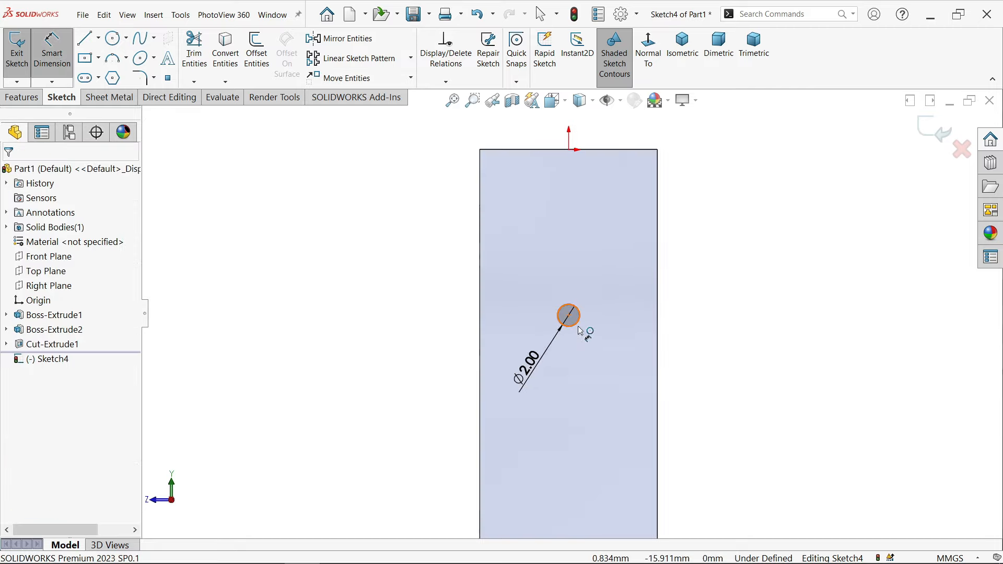
click(577, 322)
click(569, 150)
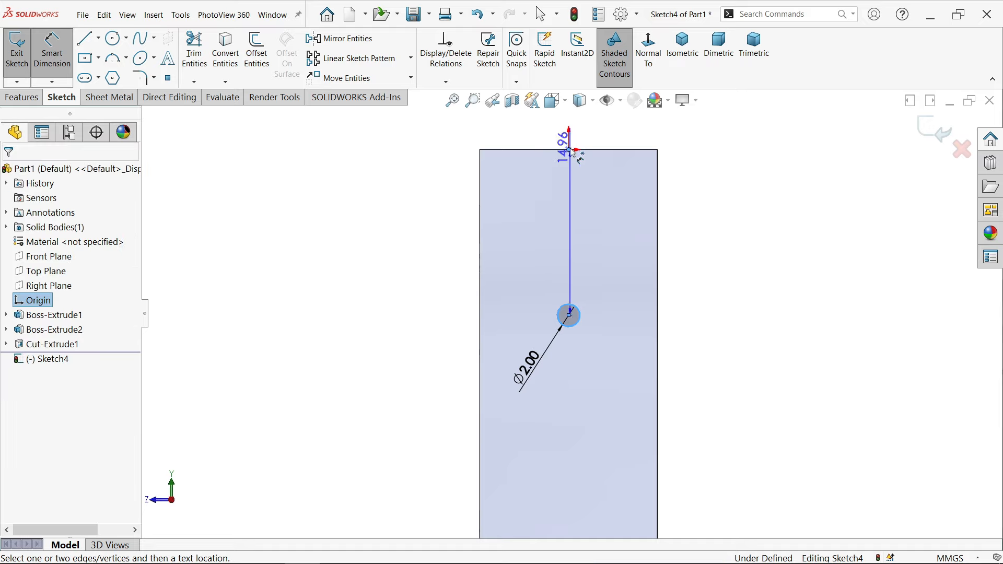
click(437, 236)
text(16)
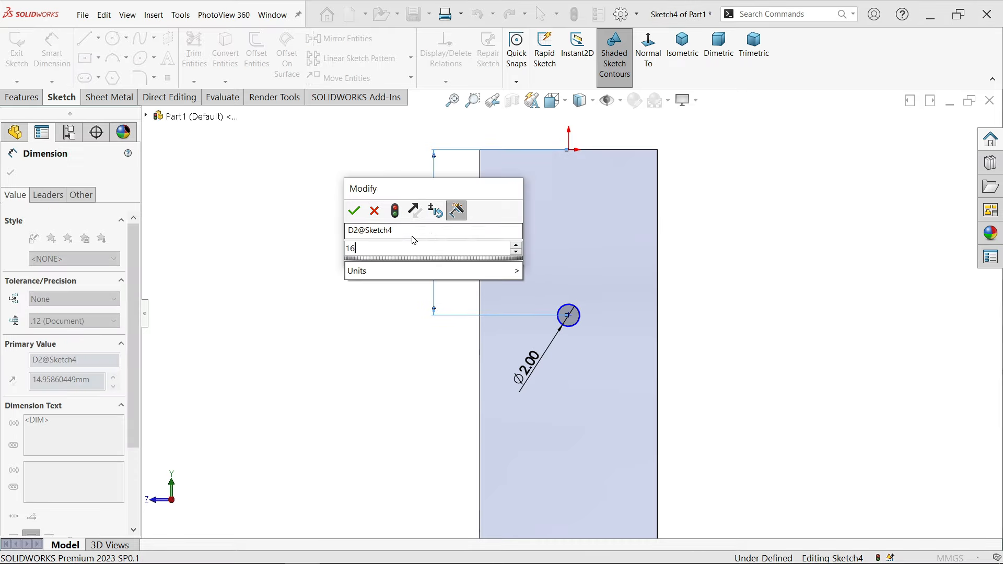
click(355, 212)
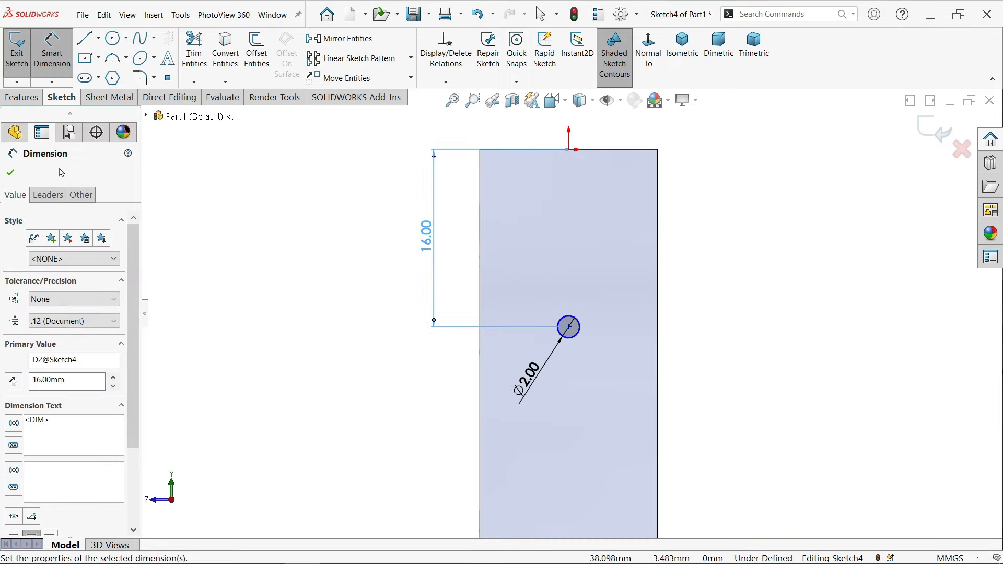
click(13, 172)
Add a Vertical relation between the origin and the small circle's center.
scroll(554, 180, down, 1)
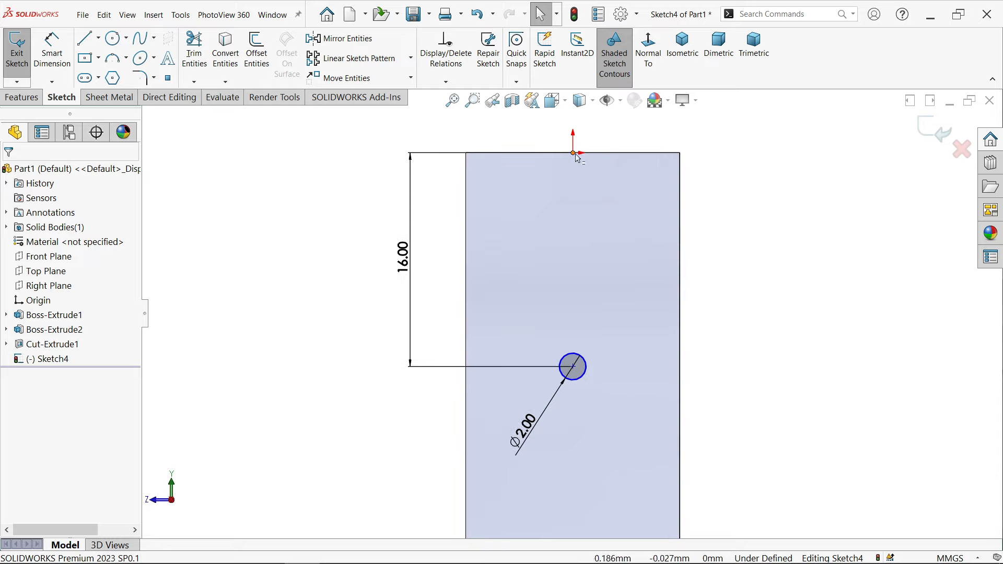
click(576, 155)
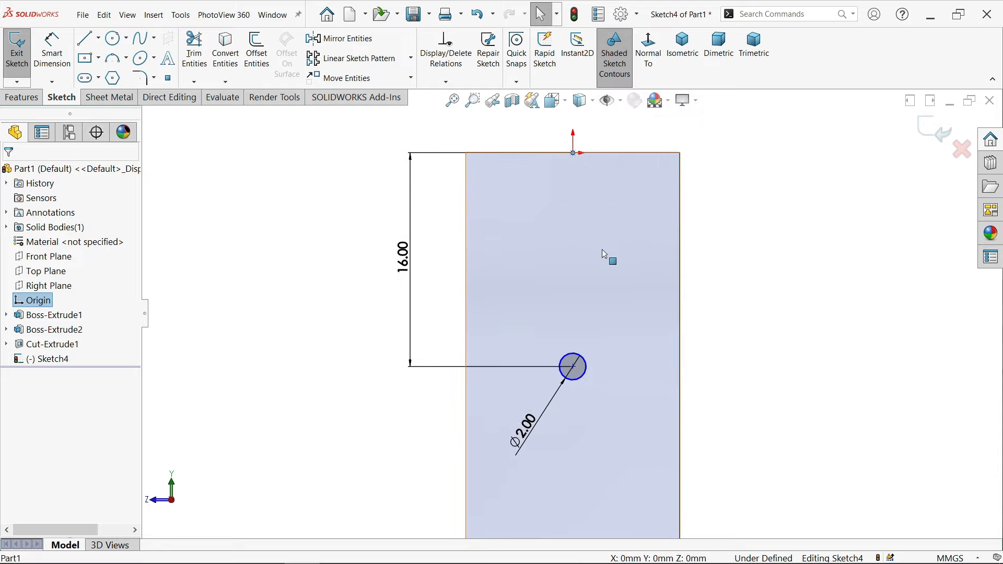
ctrl+click(575, 372)
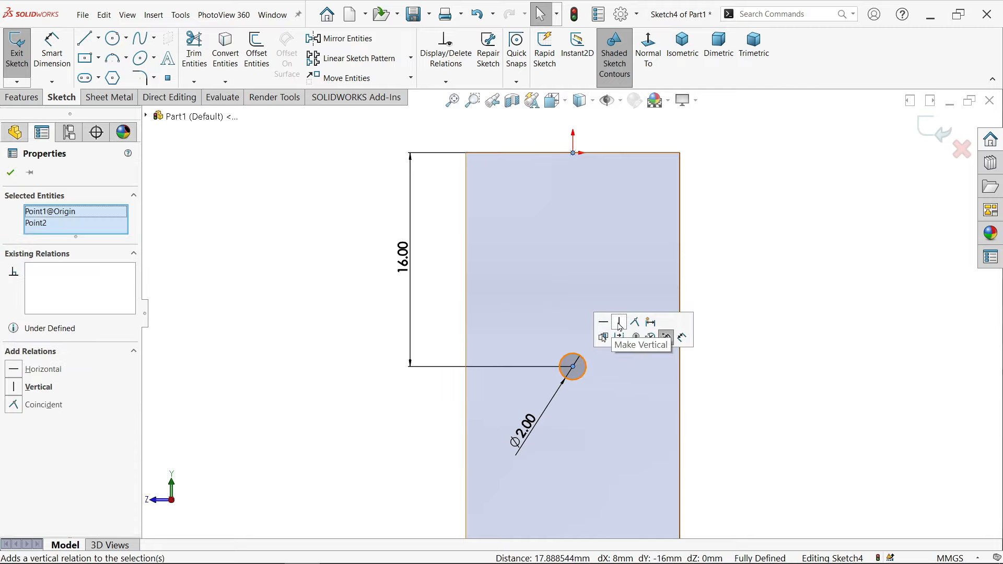
click(620, 323)
click(745, 226)
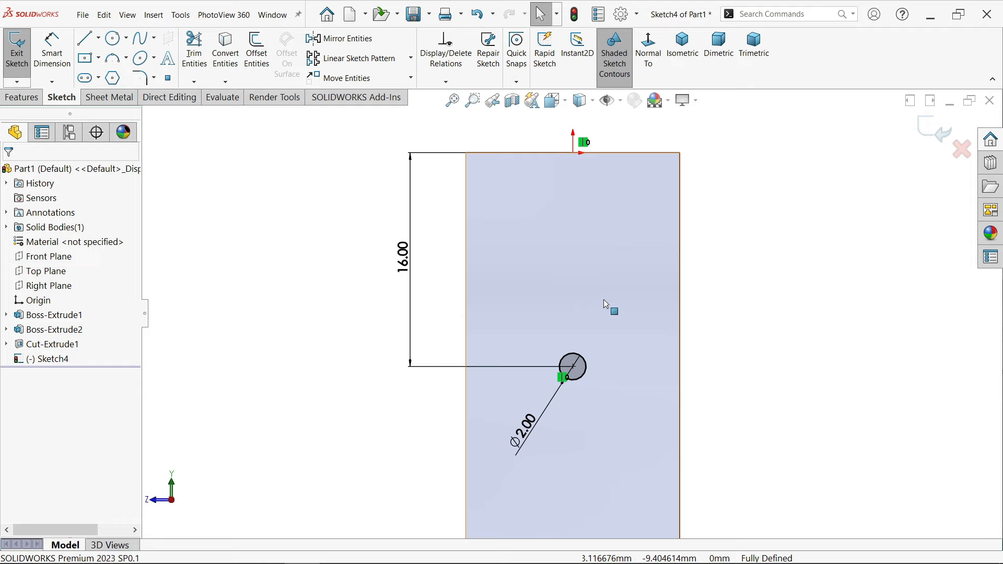
Cut the 2 mm circle through the block with an Extruded Cut set to Through All.
click(21, 98)
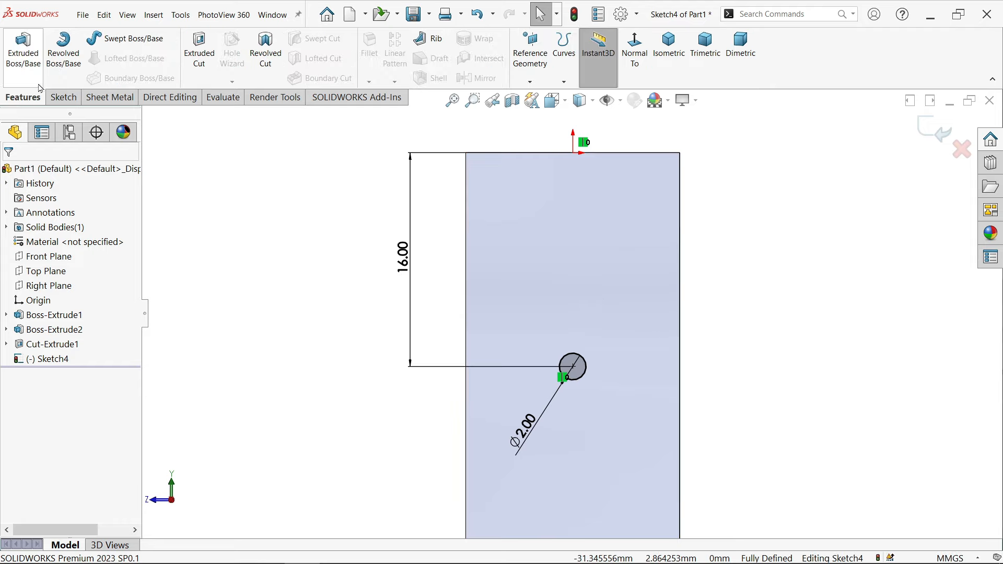
click(201, 64)
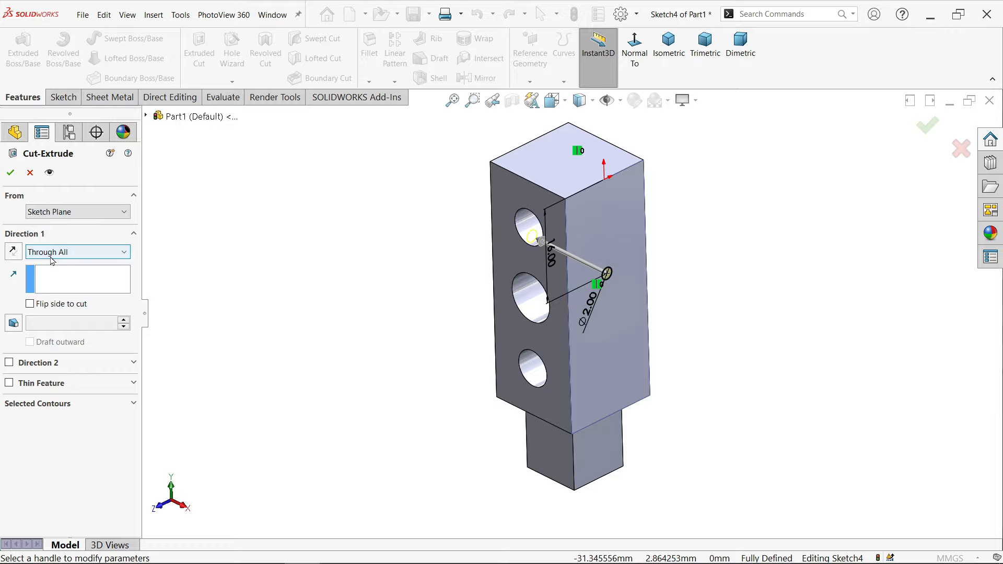
click(52, 253)
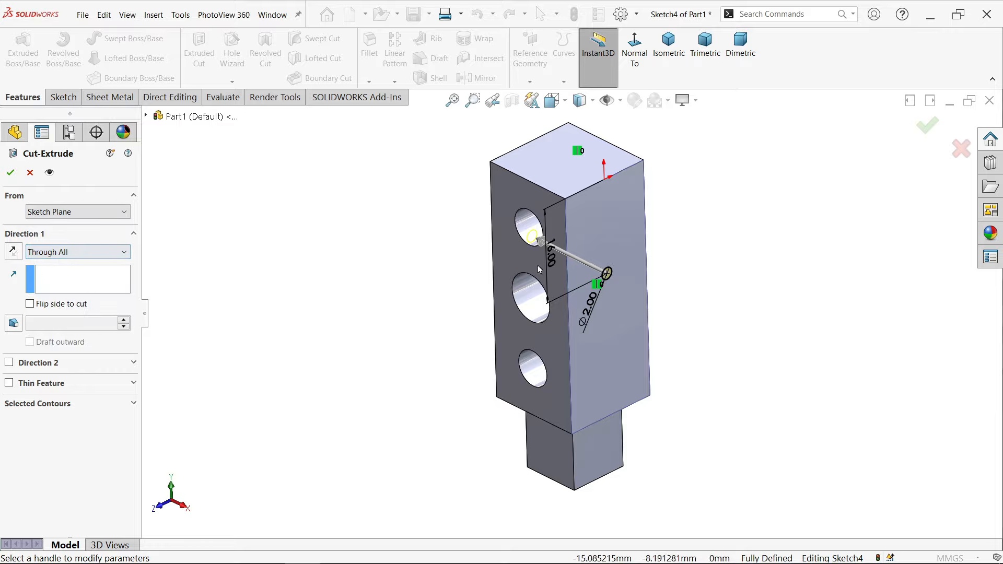
click(10, 173)
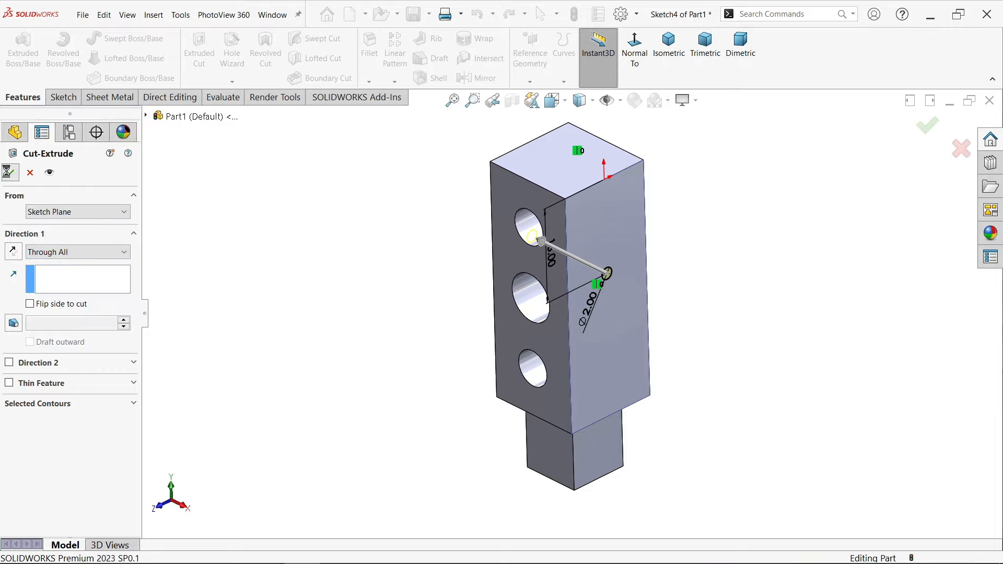
mouse_move(291, 265)
middle_down()
mouse_move(402, 297)
mouse_move(341, 273)
middle_up()
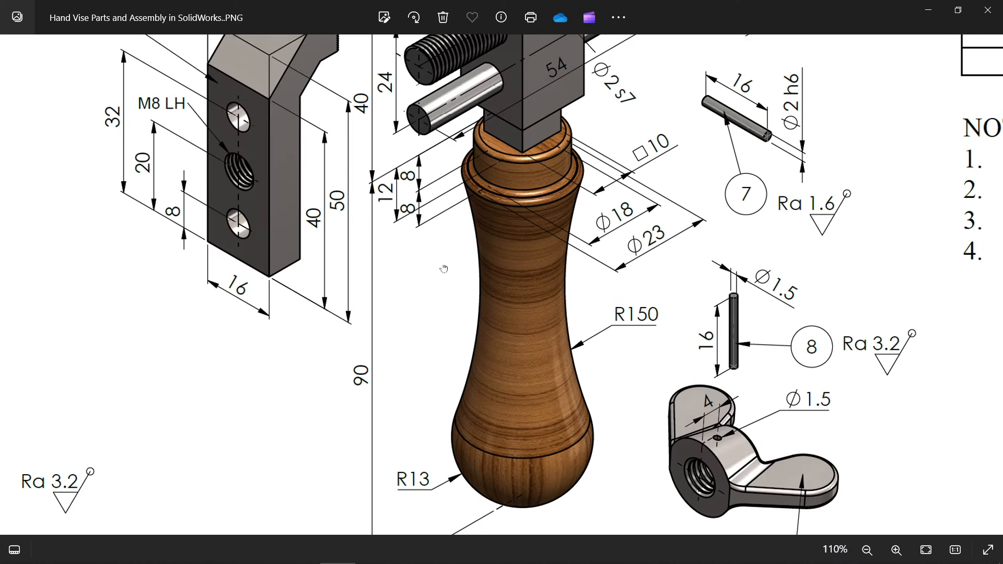
Examine the wooden handle's diameters, heights and radii in the hand vise drawing image, and return to SolidWorks.
scroll(444, 269, down, 3)
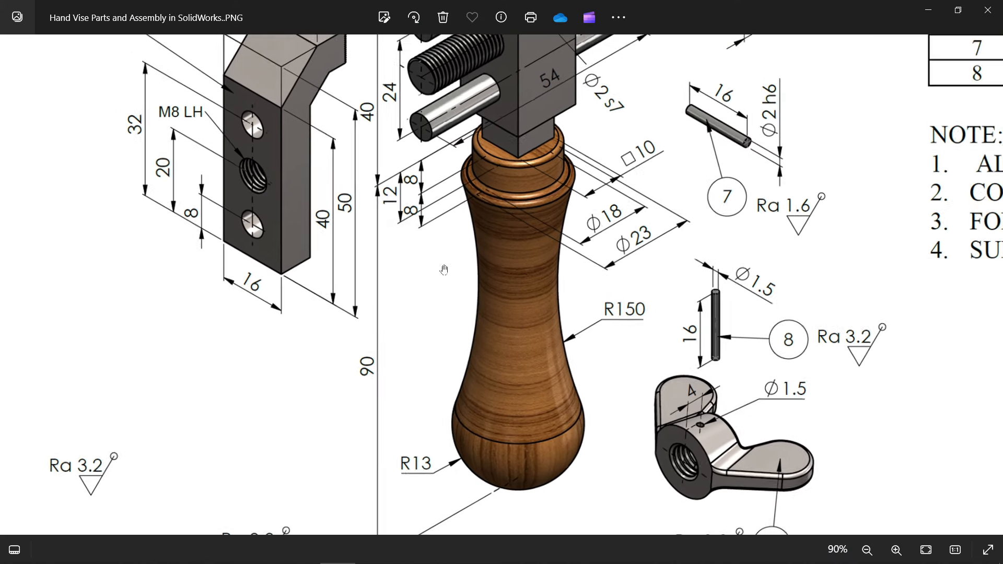
scroll(438, 277, up, 1)
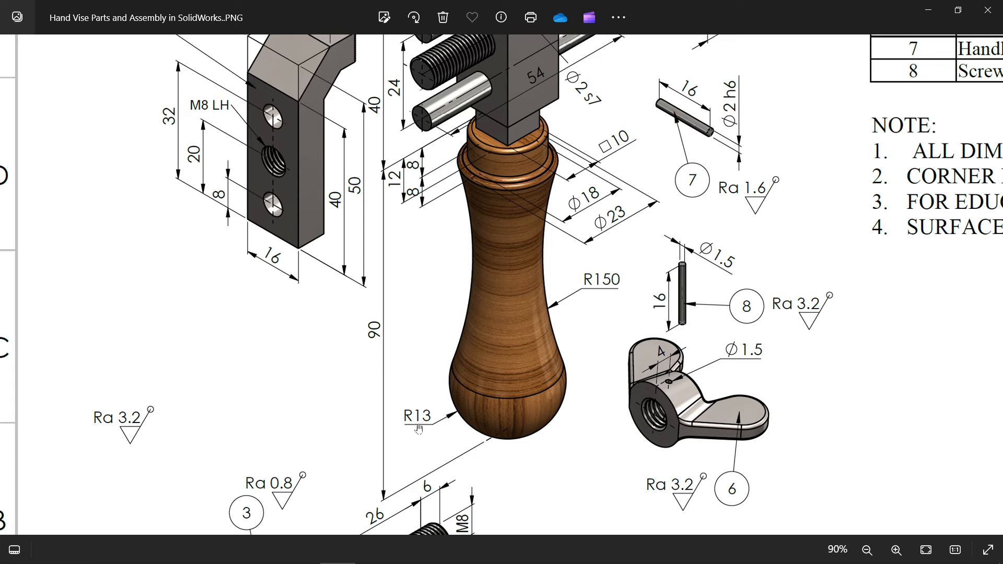
drag(463, 251, 452, 330)
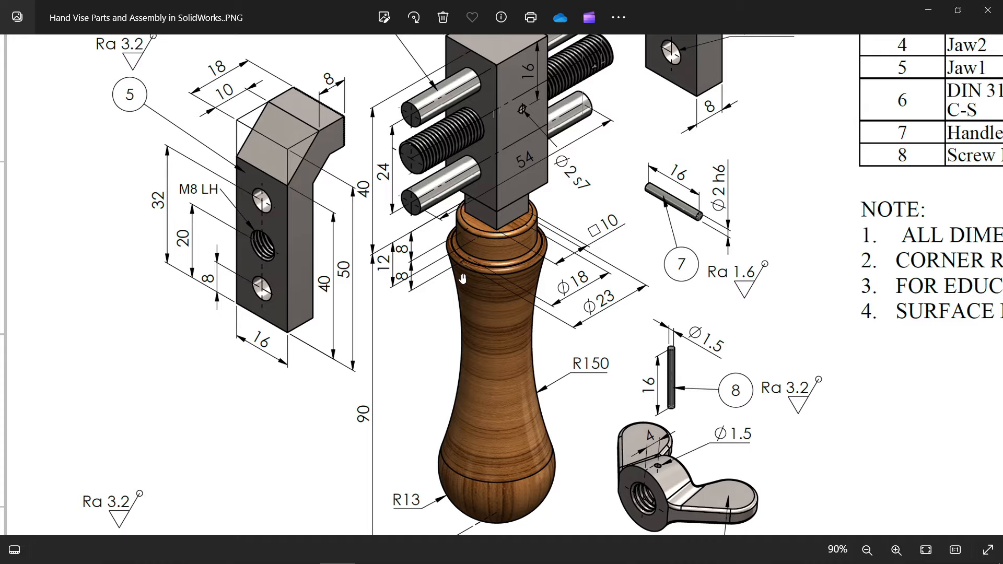
scroll(462, 278, up, 3)
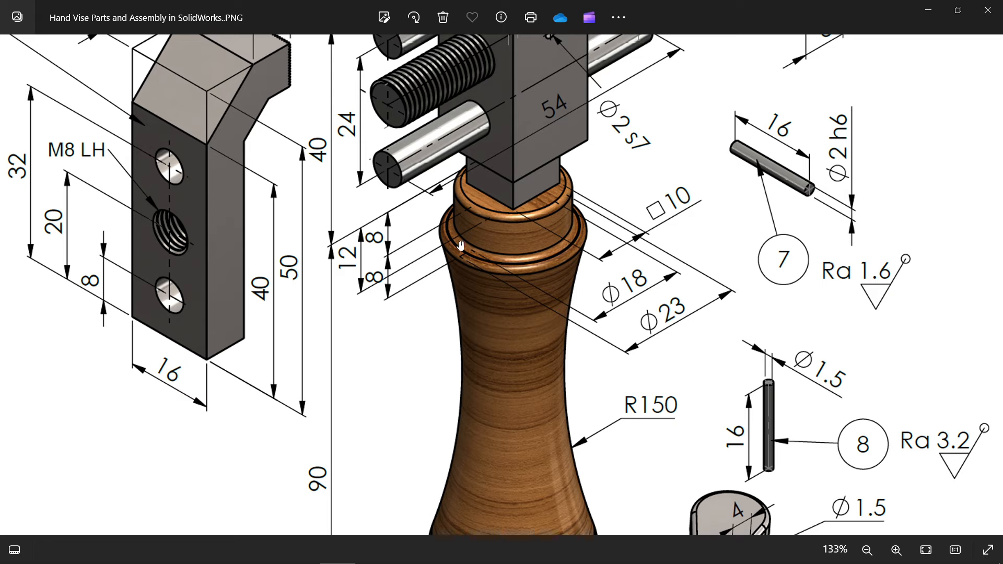
click(932, 11)
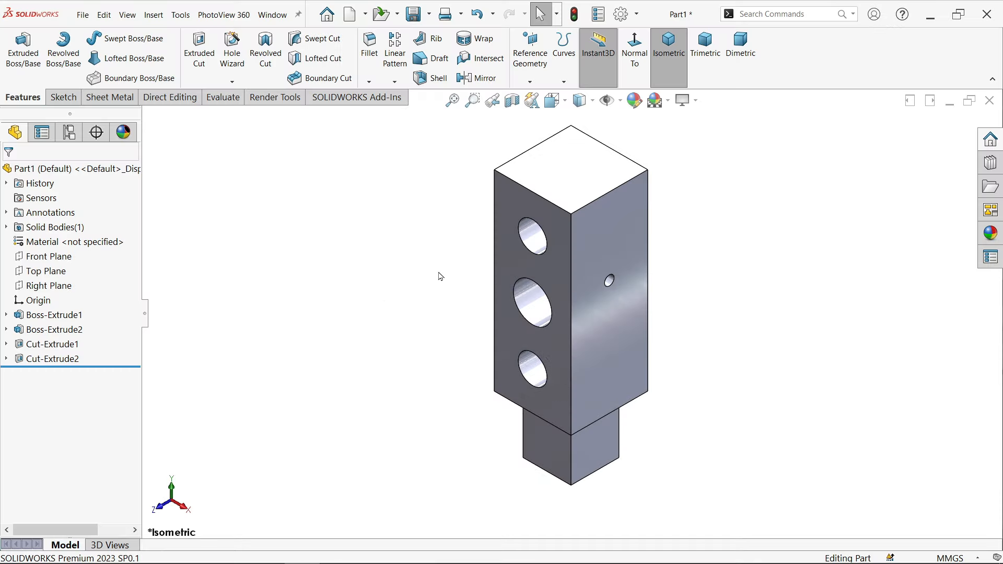
Start a sketch on the Right Plane and draw a 90 mm vertical centerline downward from the midpoint of the large block's bottom edge.
scroll(395, 270, up, 3)
click(63, 286)
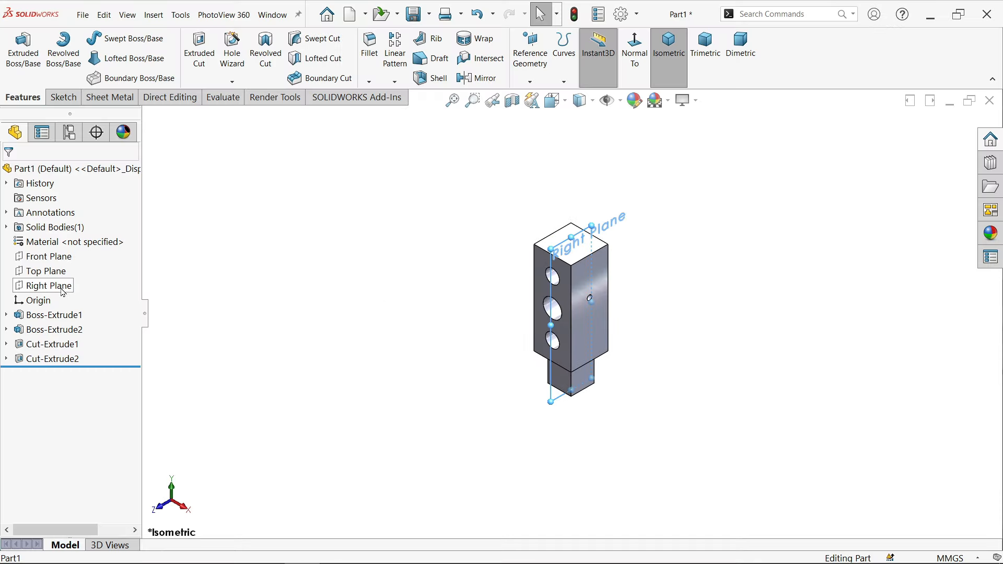
click(70, 274)
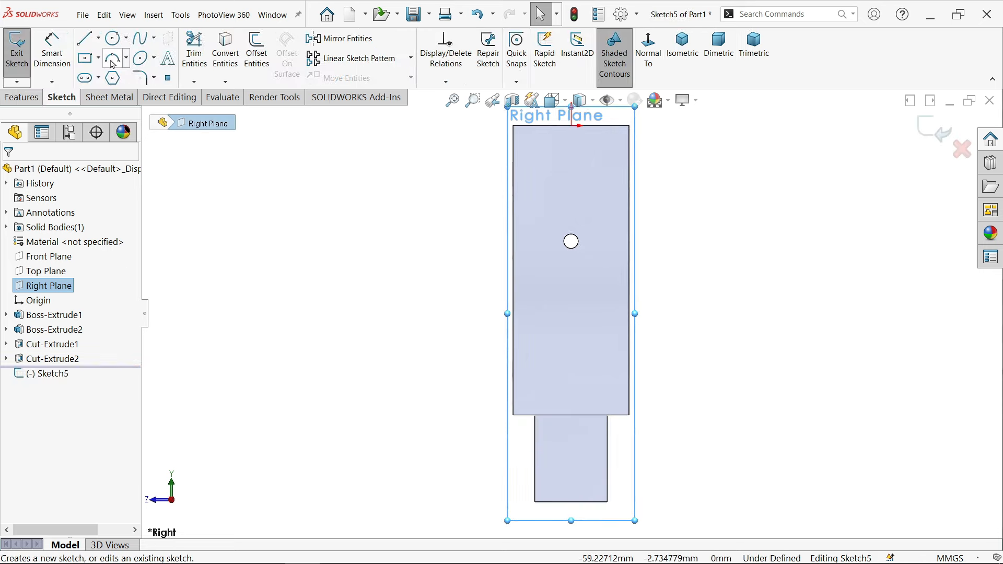
click(99, 40)
click(112, 71)
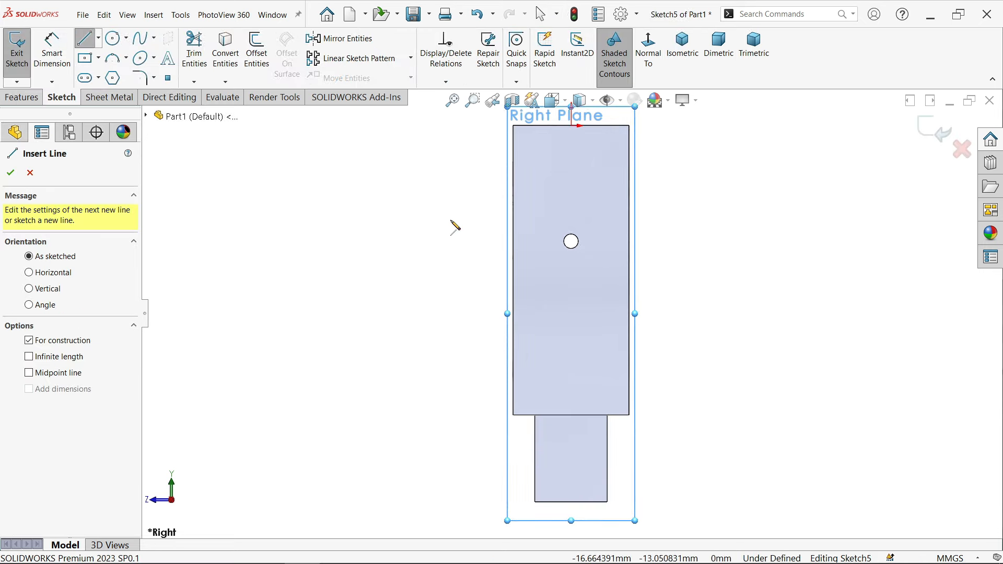
scroll(571, 313, up, 5)
scroll(572, 354, down, 2)
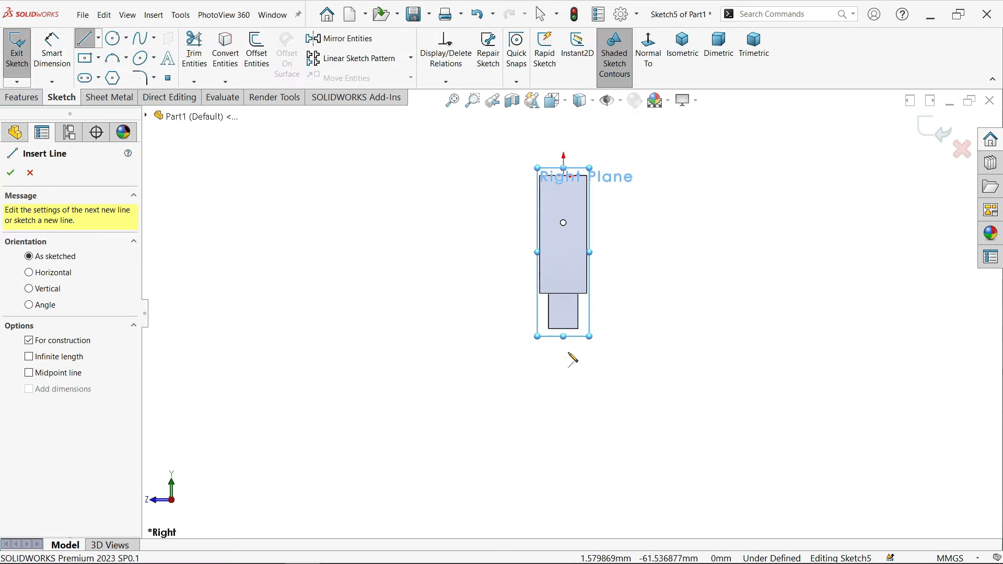
click(563, 294)
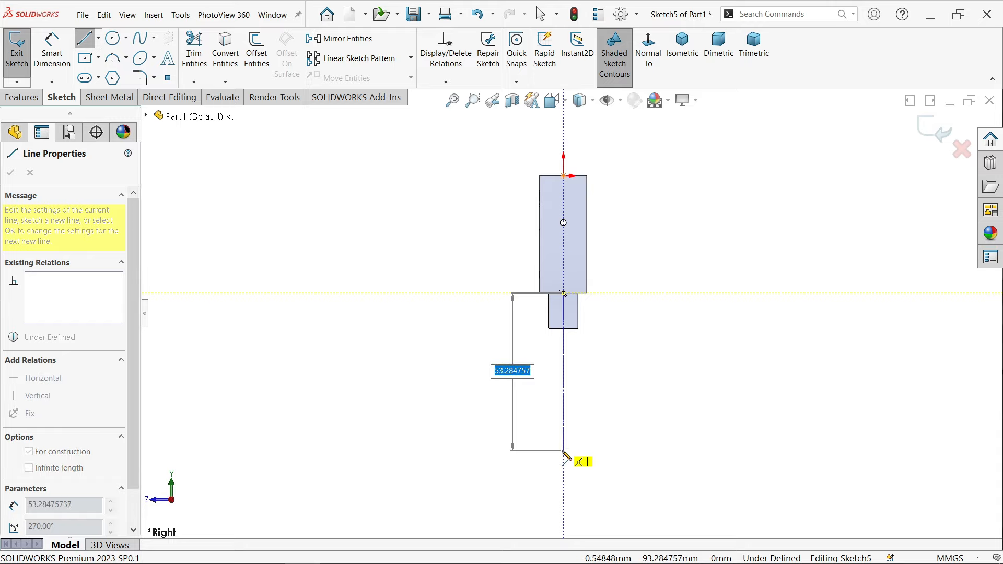
text(90)
key(Return)
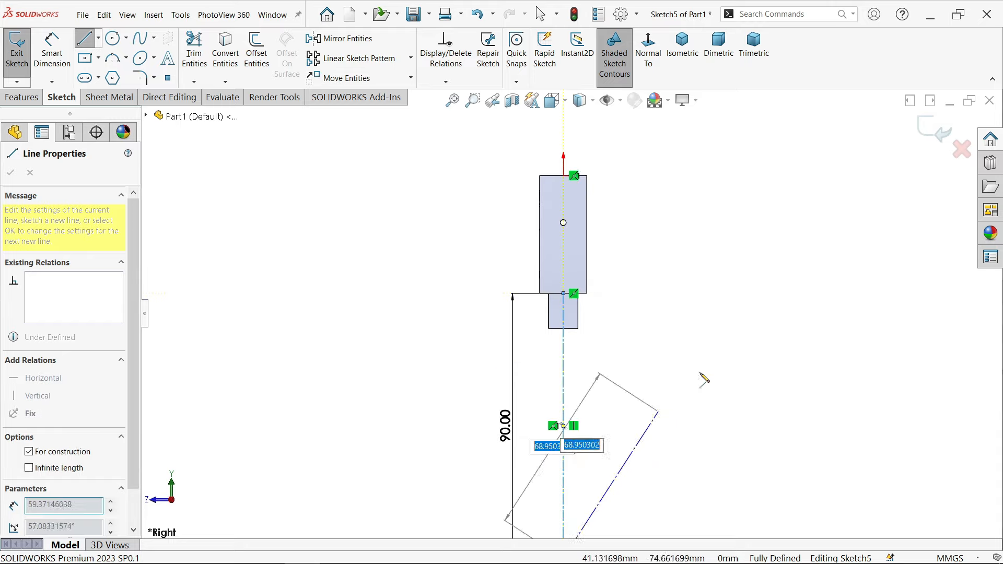
right_click(709, 356)
click(724, 369)
scroll(732, 245, up, 2)
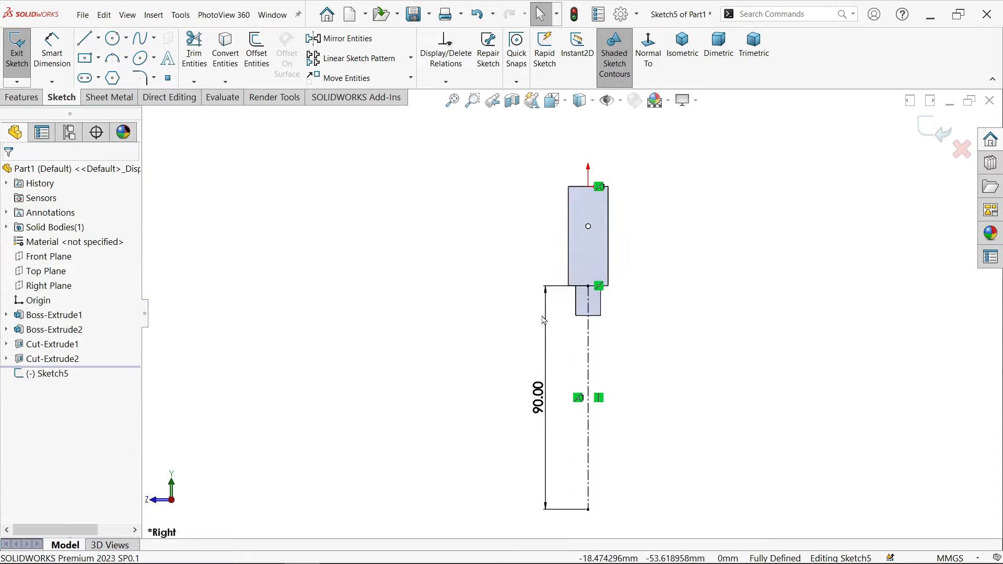
Sketch a stepped handle profile from the centerline: a horizontal line about 9.5 mm long, a short vertical line down and a horizontal line outward.
click(91, 41)
scroll(595, 324, down, 6)
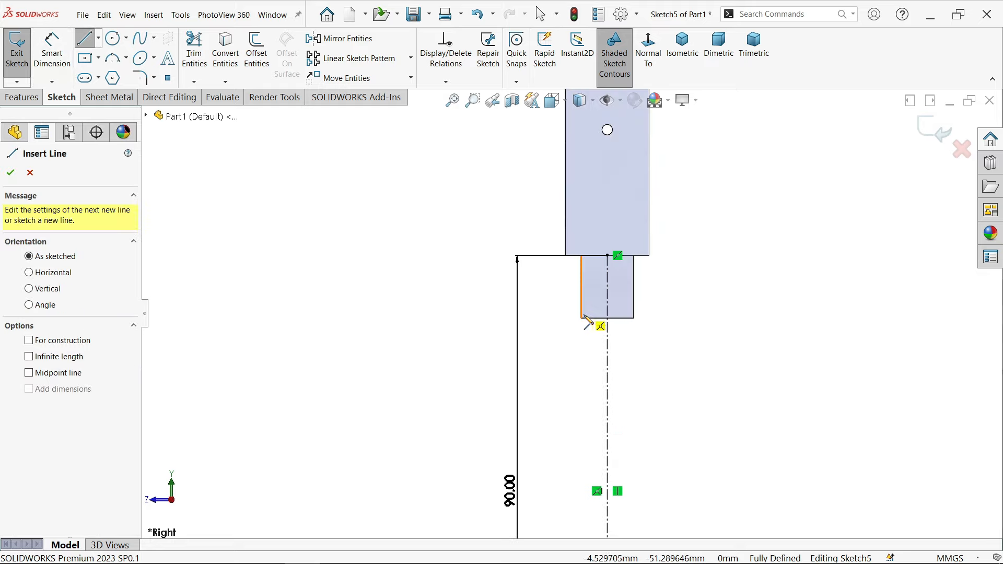
click(626, 288)
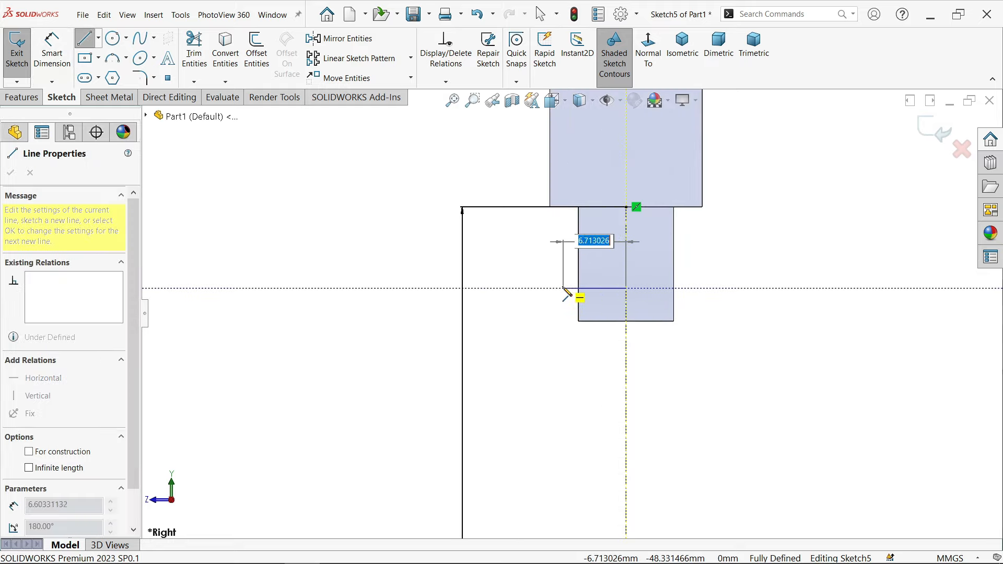
click(535, 288)
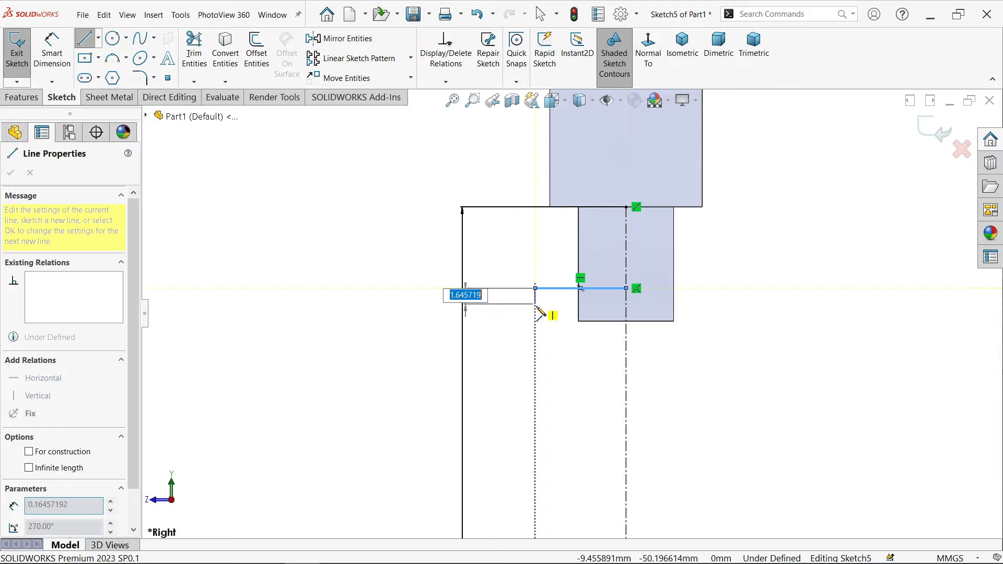
click(536, 339)
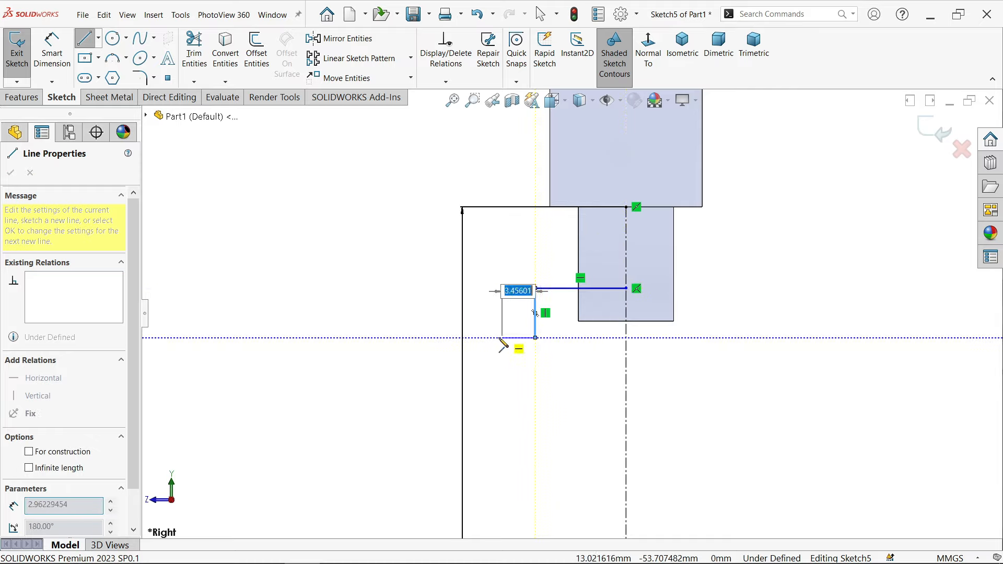
right_click(472, 348)
click(501, 360)
scroll(575, 349, up, 5)
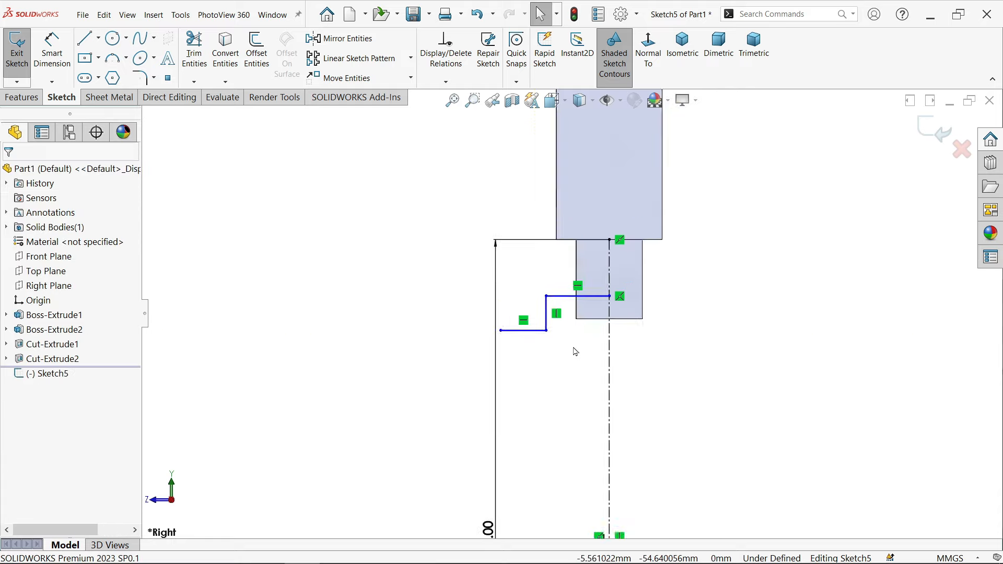
scroll(626, 328, down, 1)
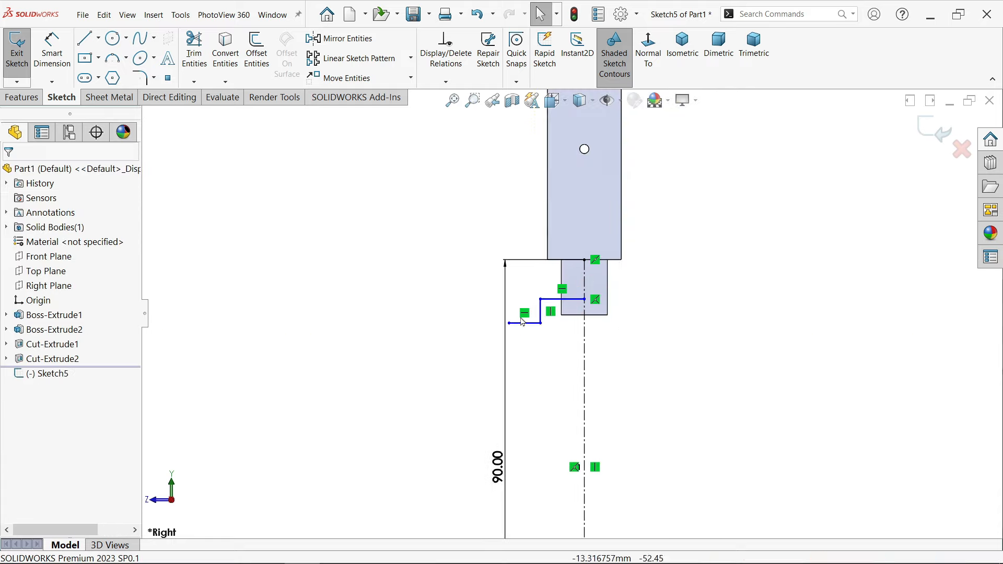
Sketch a three-point arc of about 106 mm radius downward from the outer end of the handle profile's step, bulging toward the centerline.
click(118, 63)
scroll(497, 357, up, 4)
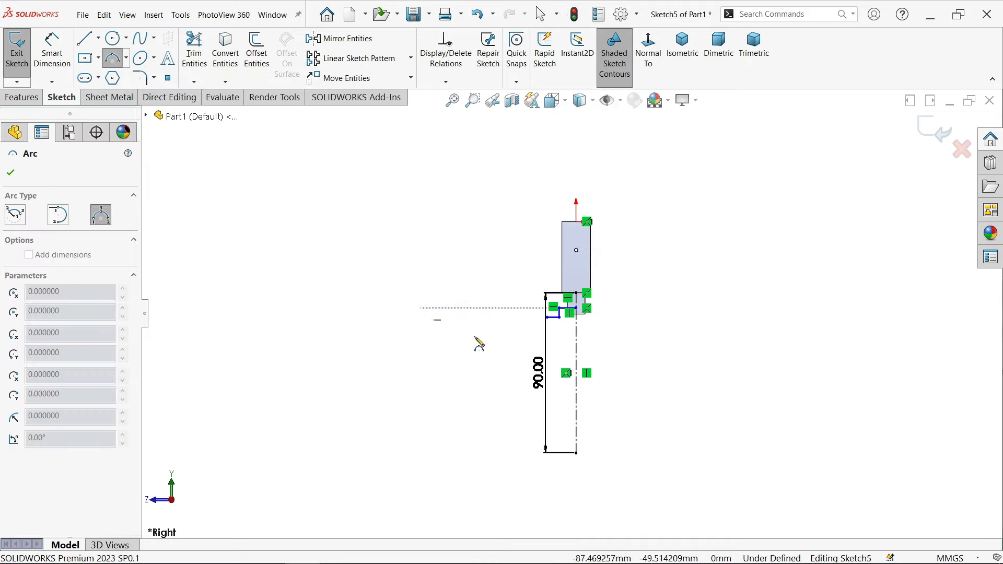
scroll(540, 259, down, 2)
click(552, 260)
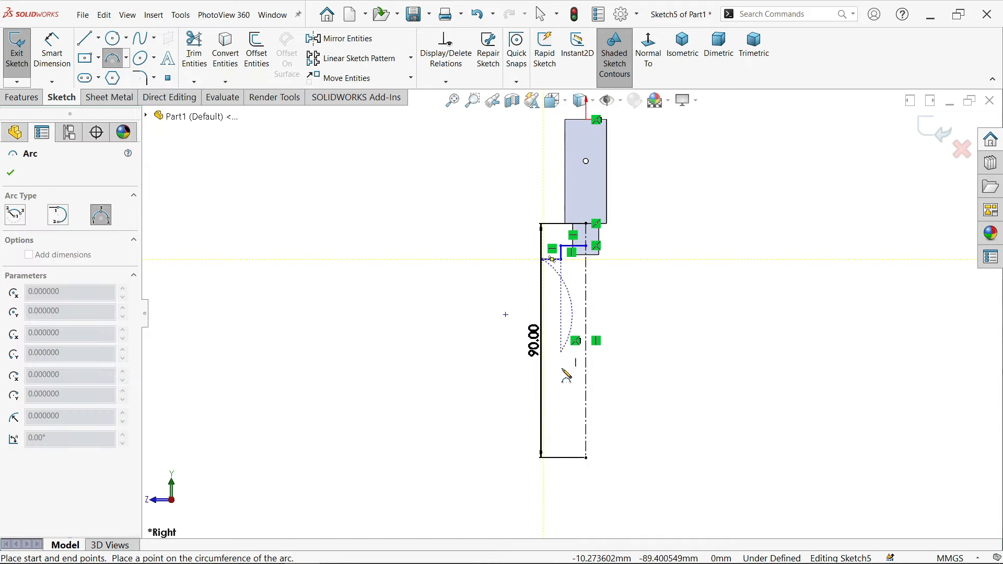
click(550, 417)
scroll(549, 423, down, 3)
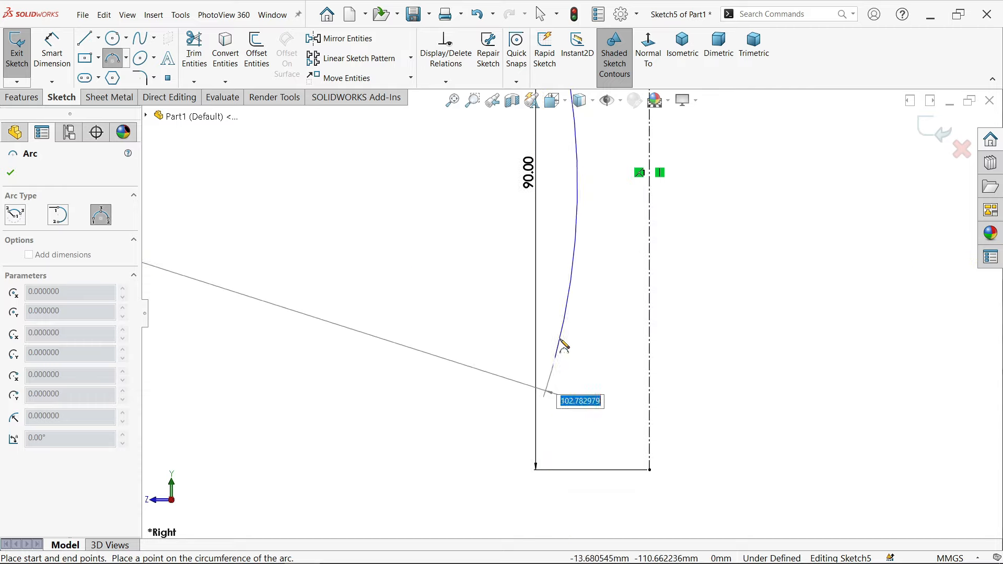
click(577, 274)
scroll(572, 314, up, 3)
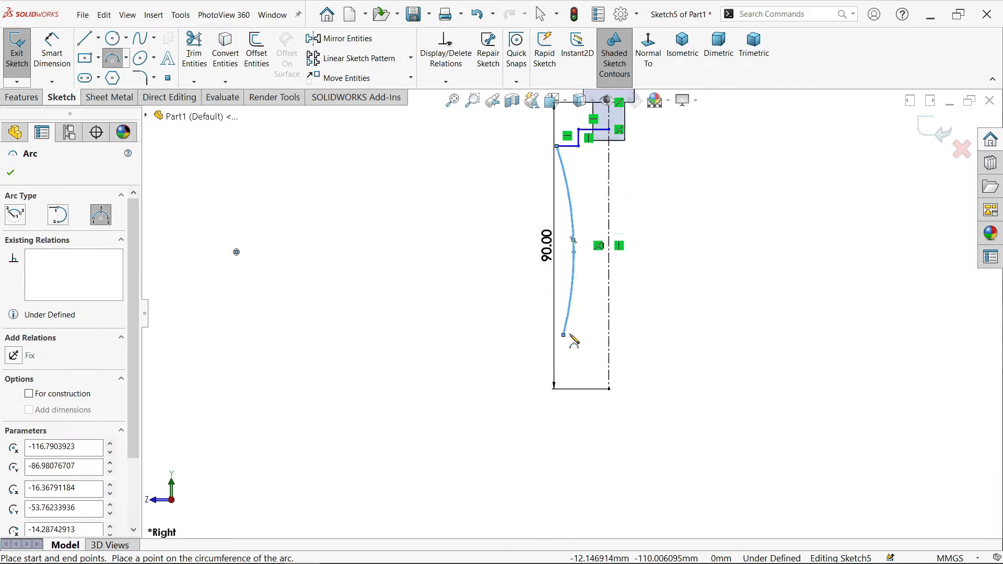
Add a three-point arc of about 16 mm radius from the long arc's lower end to the bottom end of the centerline.
scroll(581, 365, down, 3)
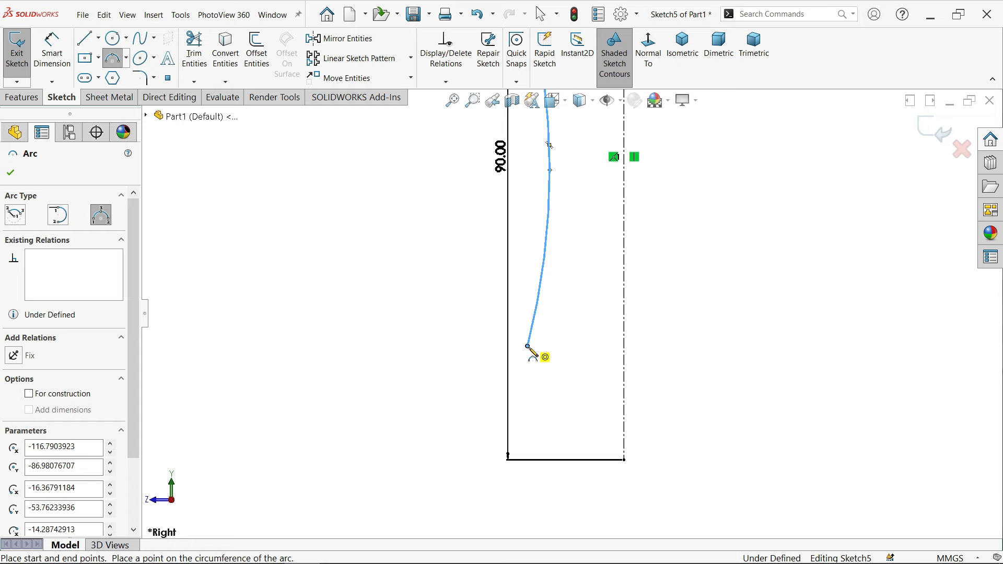
click(529, 347)
click(625, 459)
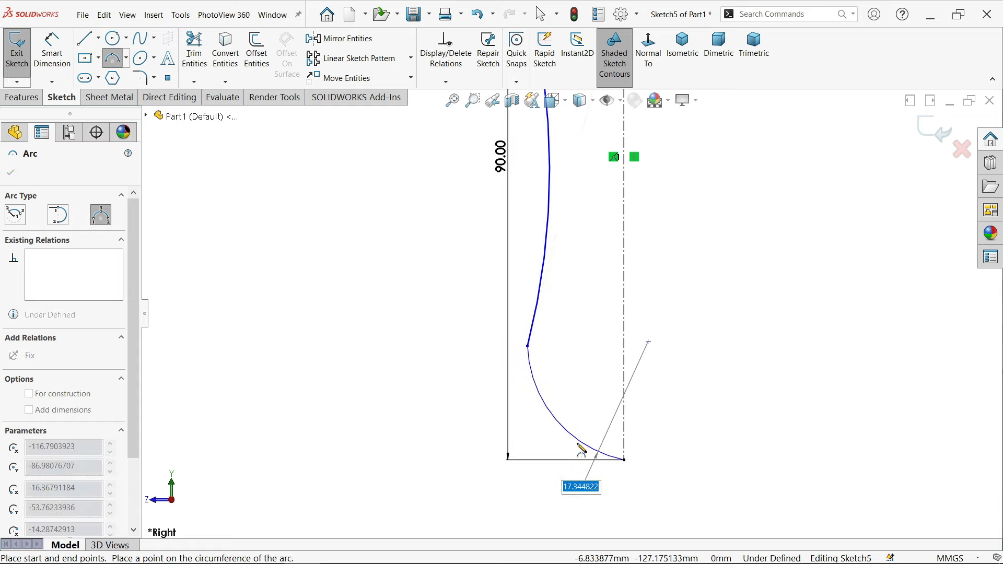
click(582, 450)
right_click(684, 400)
click(697, 401)
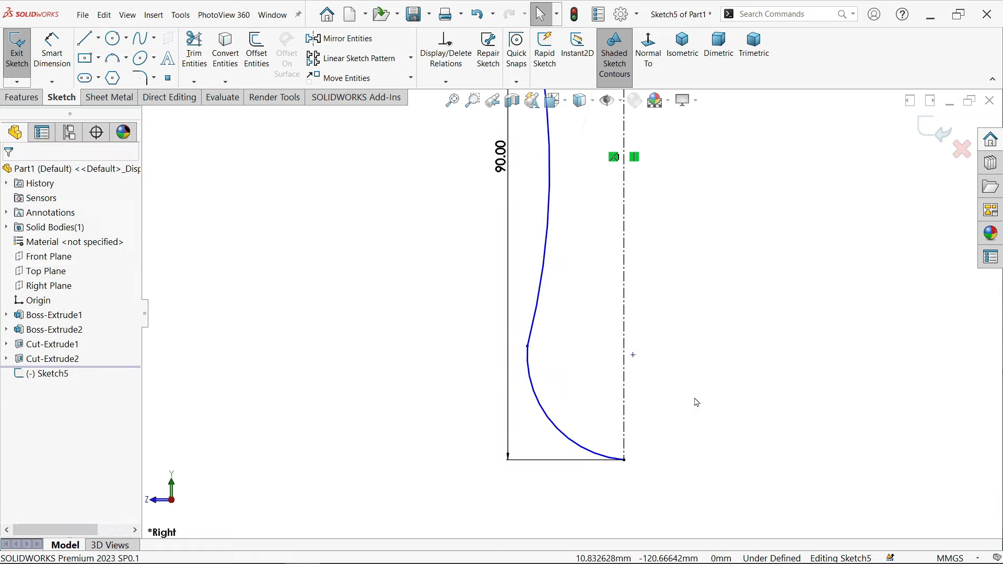
Make the bottom arc's center coincident with the centerline and make the two handle arcs tangent at their shared point.
scroll(649, 405, down, 3)
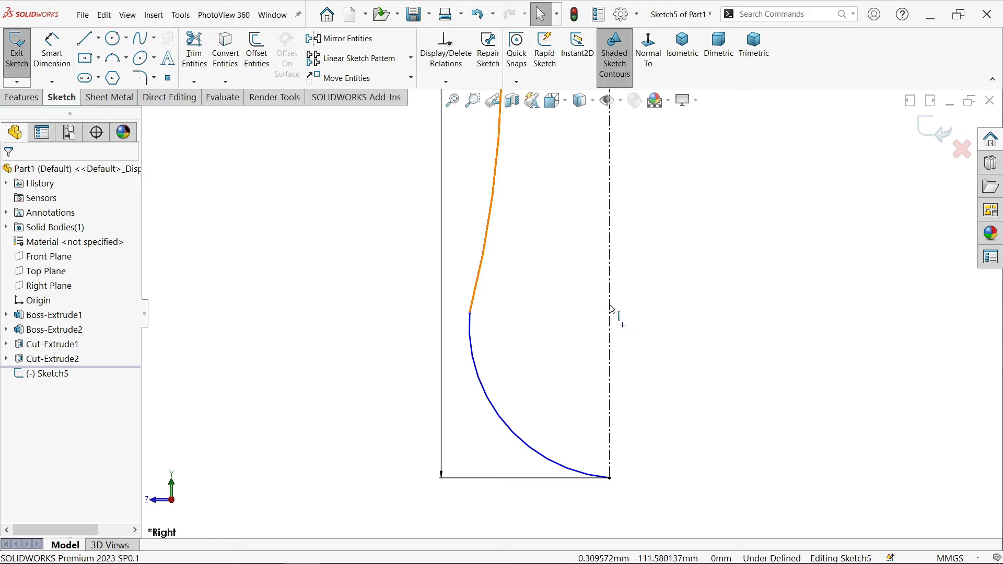
click(623, 326)
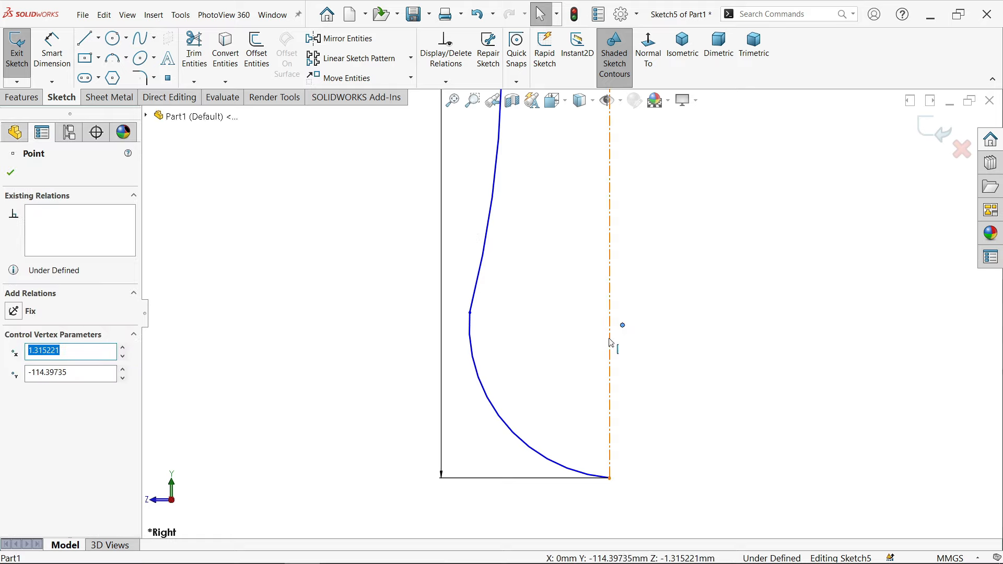
click(611, 342)
ctrl+click(623, 325)
click(655, 293)
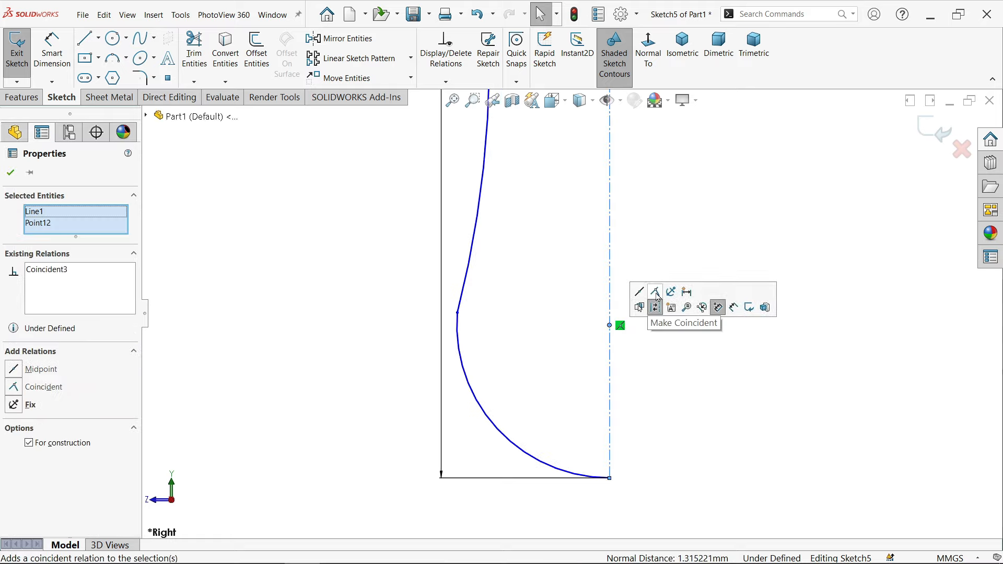
click(645, 388)
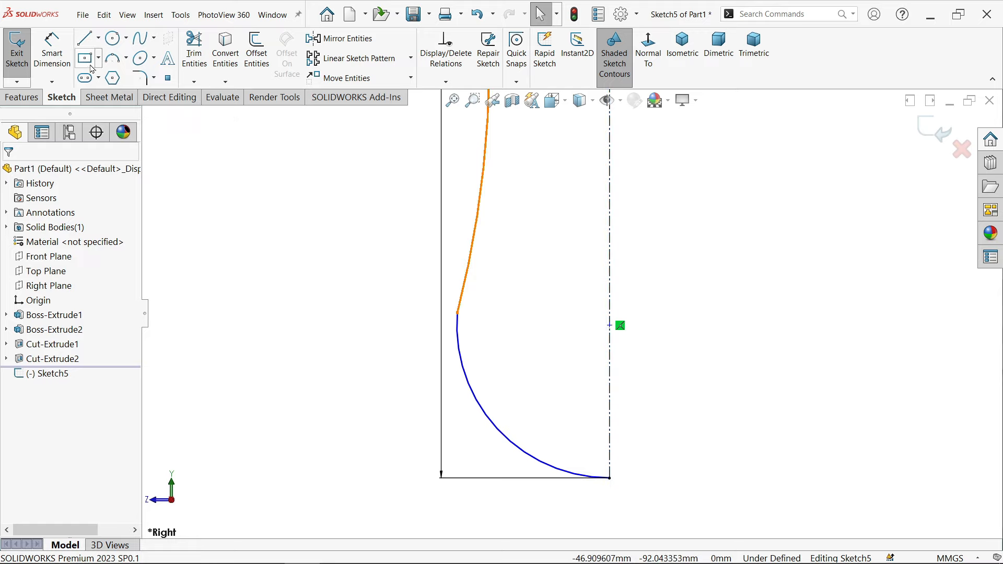
click(458, 314)
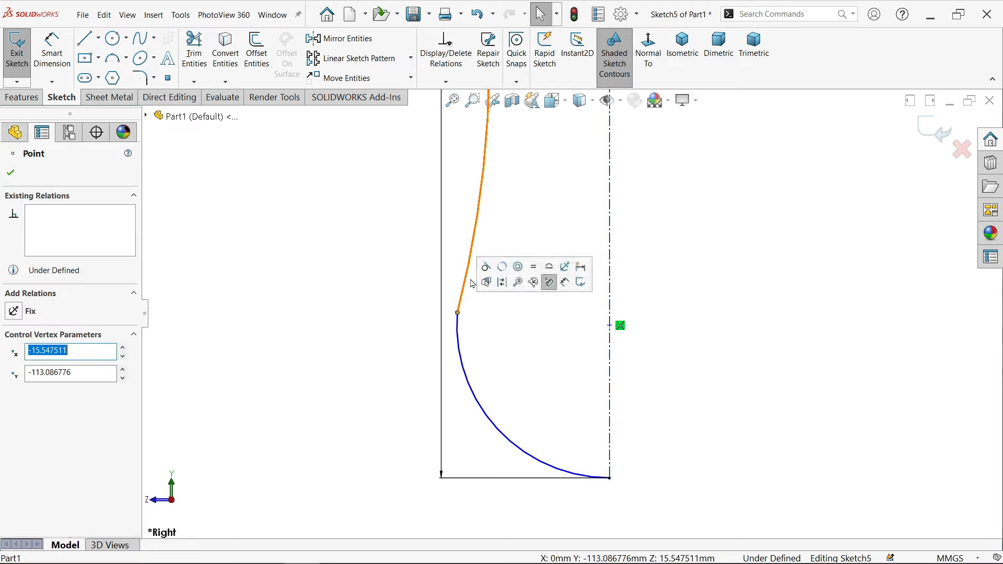
click(548, 283)
Dimension the bottom arc of the handle profile with a radius of 13 mm.
click(67, 65)
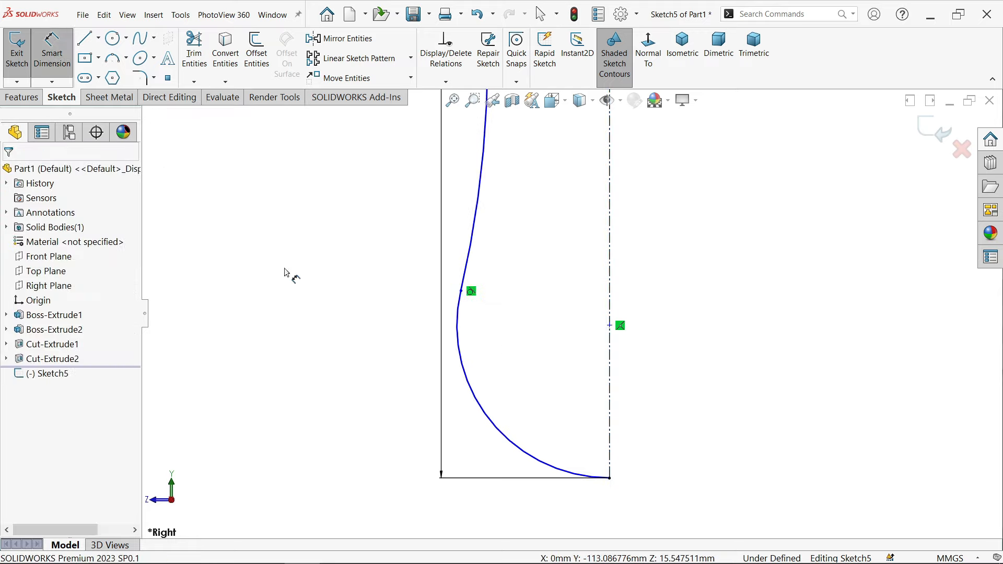
click(497, 429)
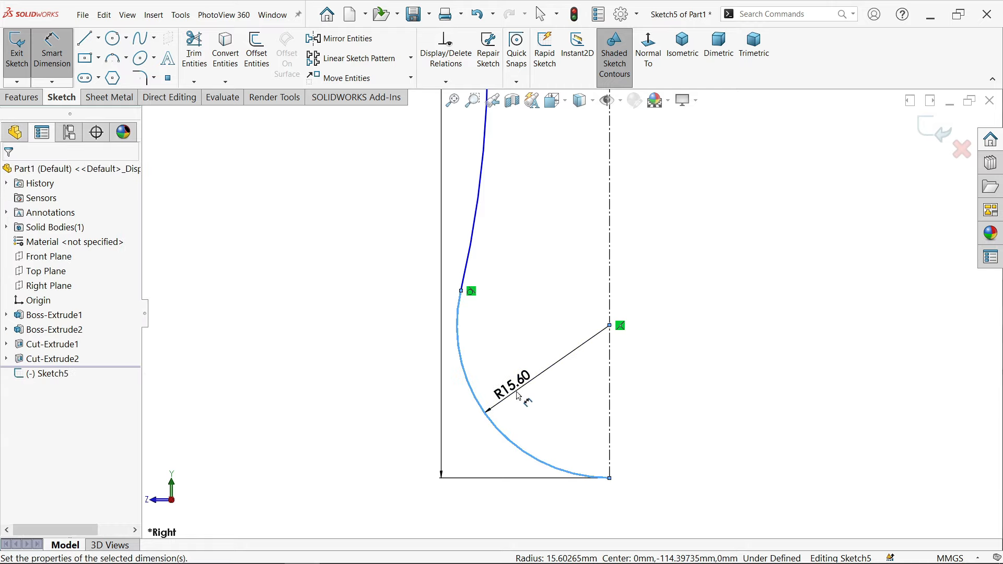
click(526, 404)
text(13)
click(437, 372)
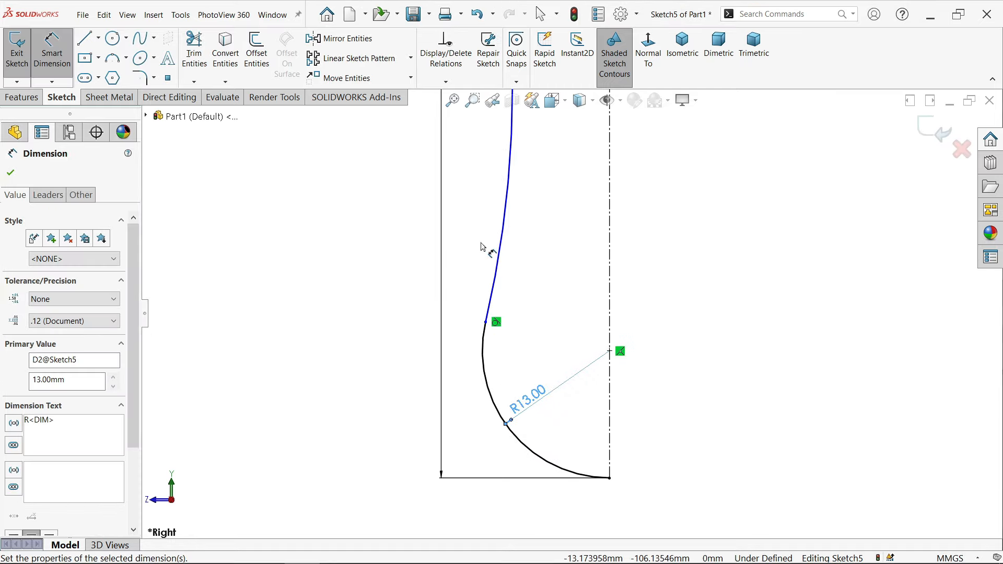
Dimension the long side arc of the handle profile with a radius of 150 mm.
click(503, 249)
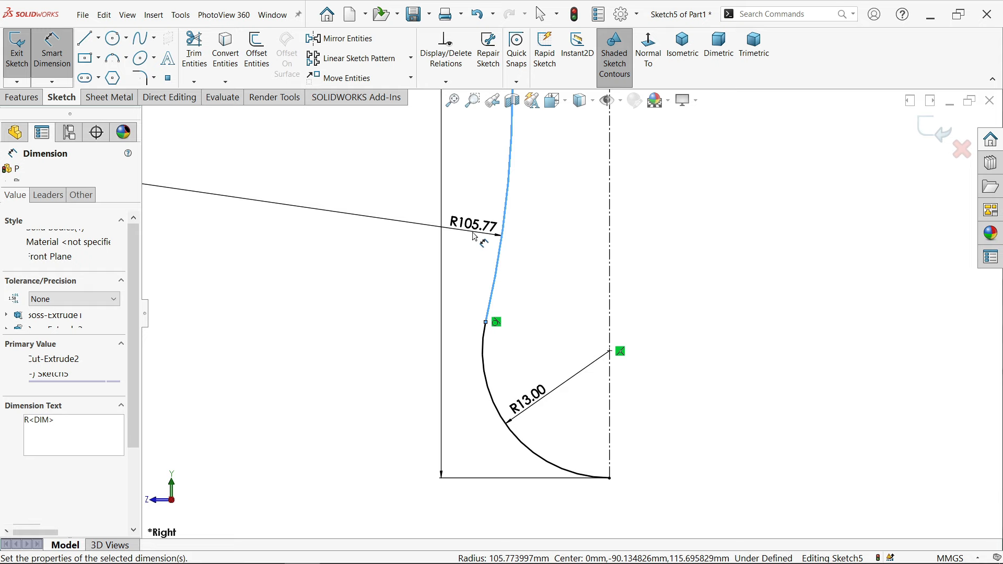
click(473, 225)
text(150)
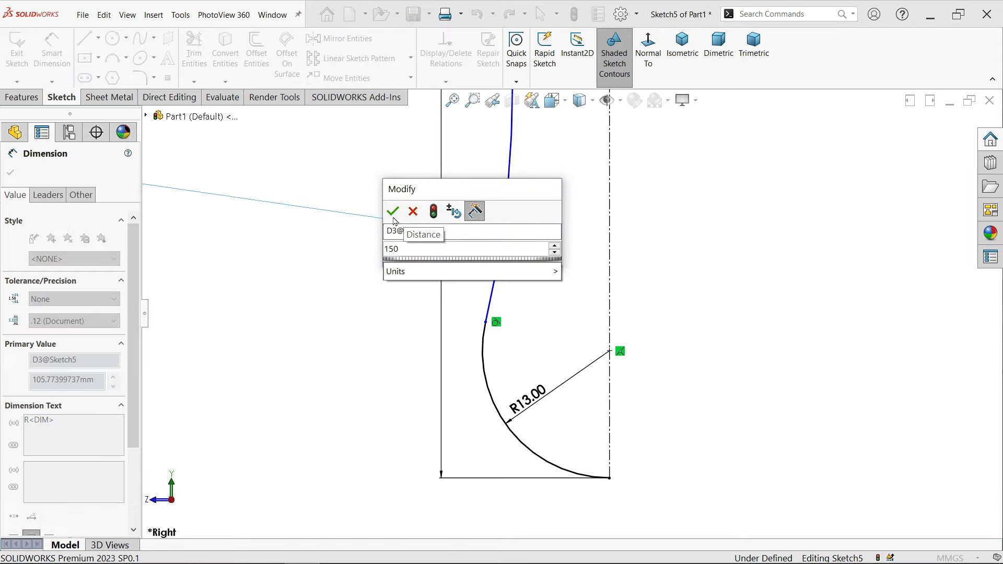
key(Return)
Move both horizontal lines of the stepped profile back down below the large block's bottom edge.
scroll(574, 249, up, 8)
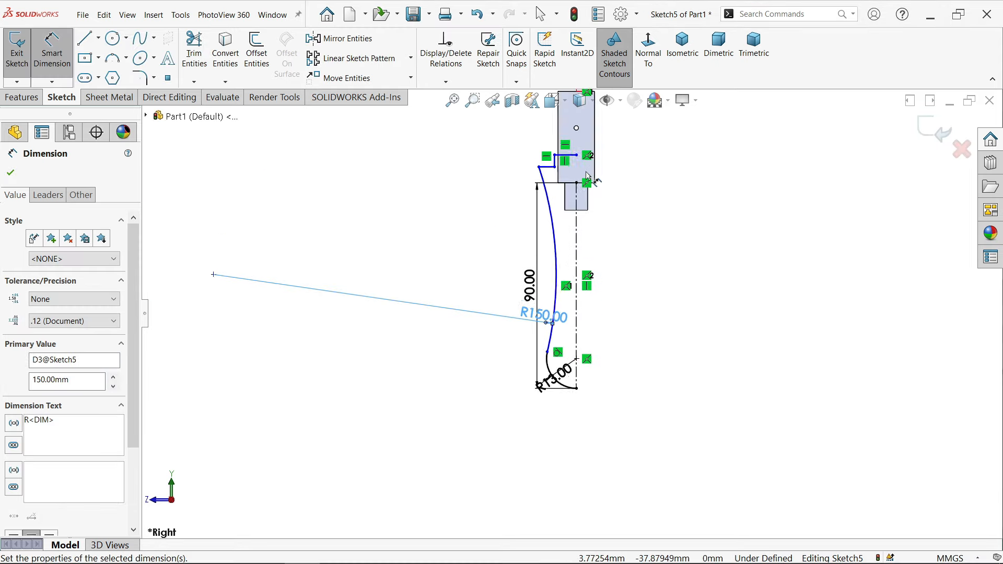
scroll(587, 177, down, 4)
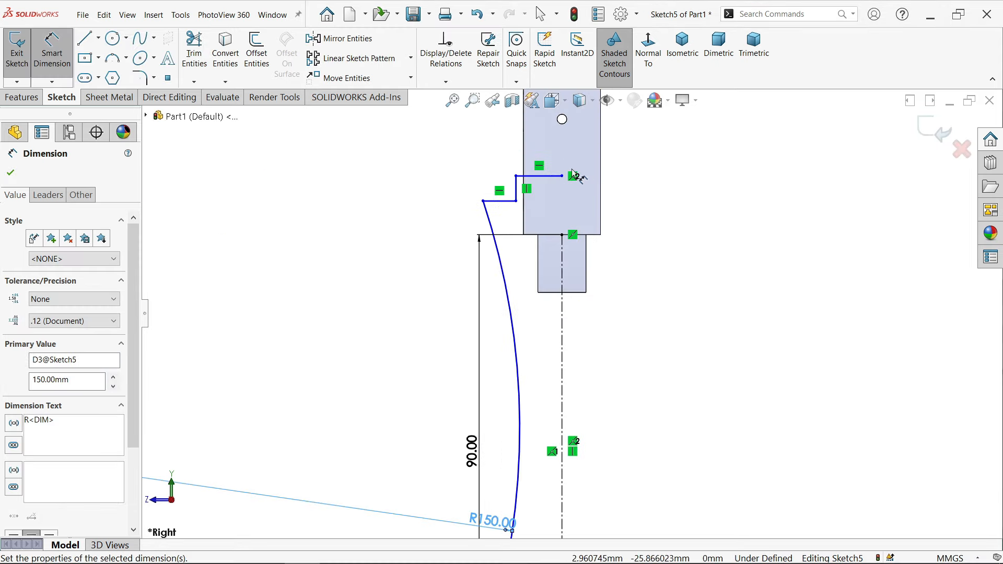
click(10, 175)
drag(503, 201, 515, 278)
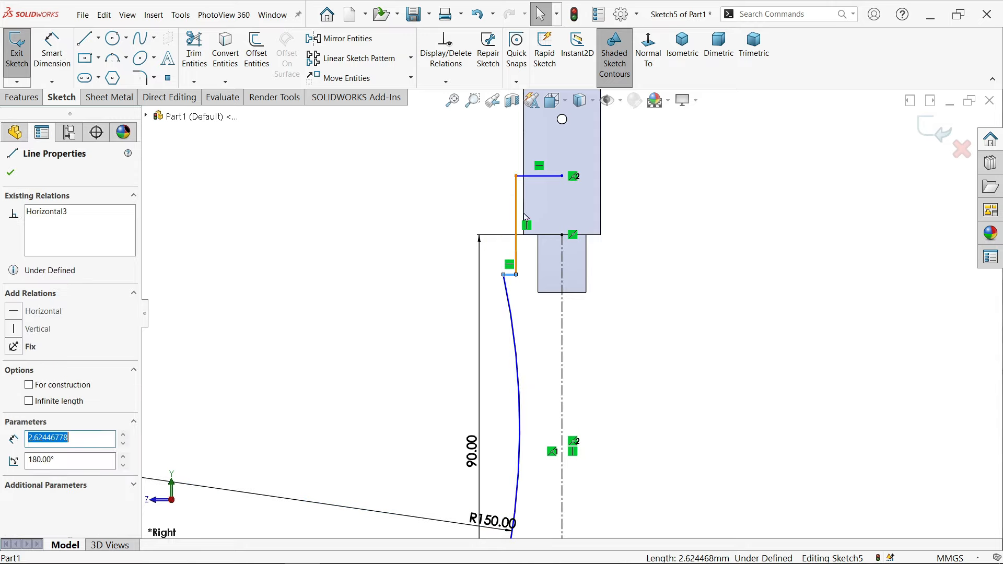
drag(540, 178, 547, 259)
Dimension the profile's upper horizontal line 8 mm below the large block's bottom edge.
click(52, 58)
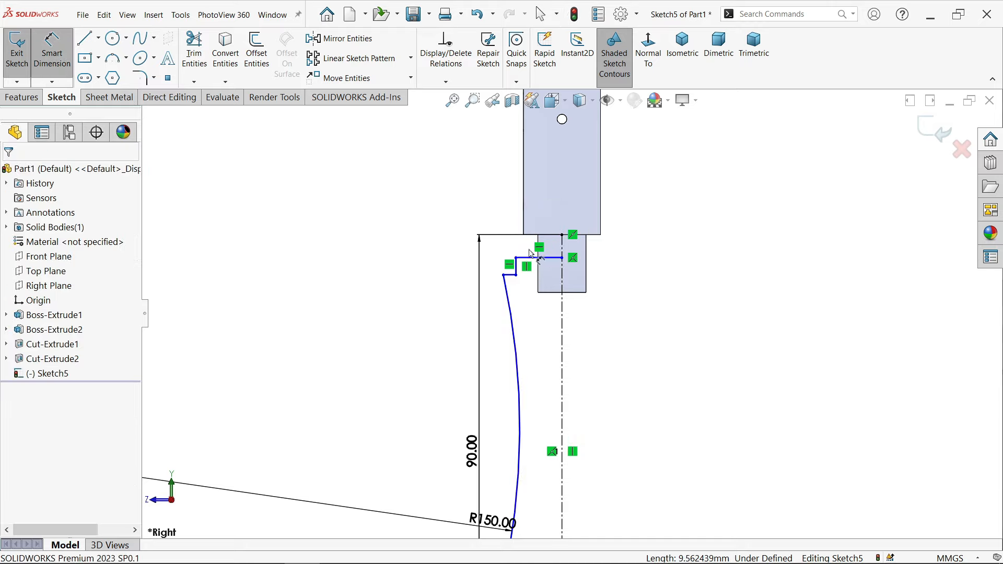
scroll(563, 235, down, 5)
click(533, 295)
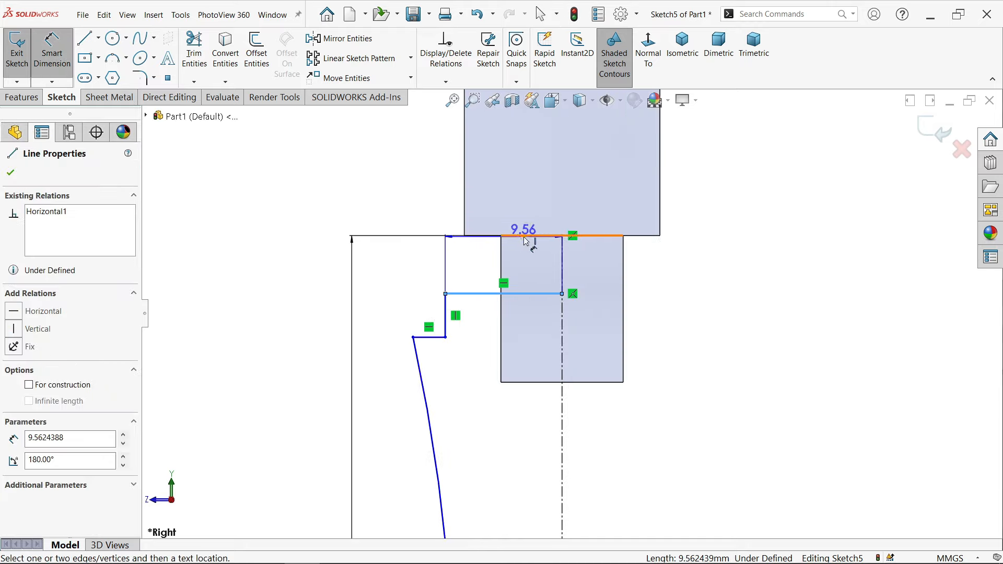
click(530, 241)
click(406, 261)
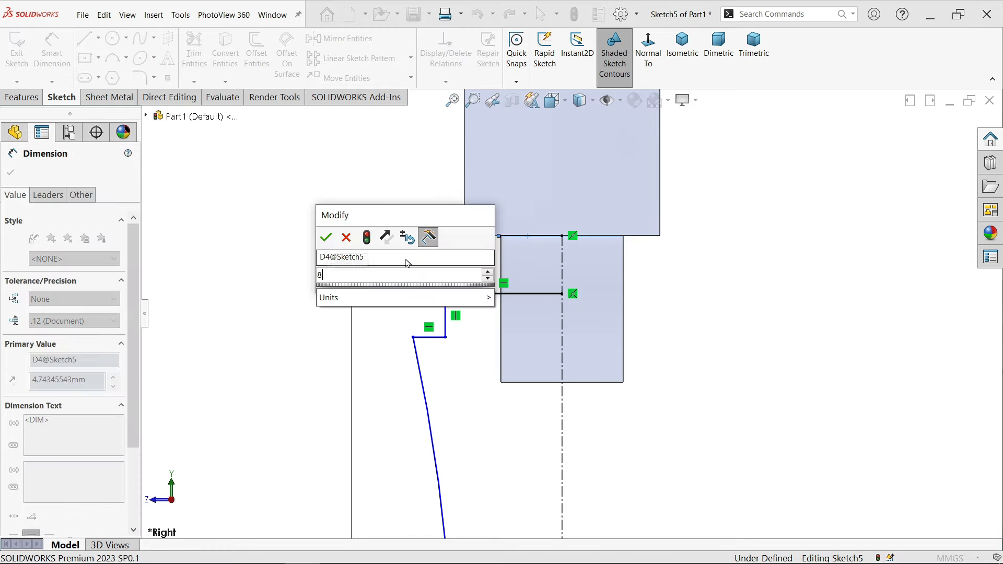
key(Return)
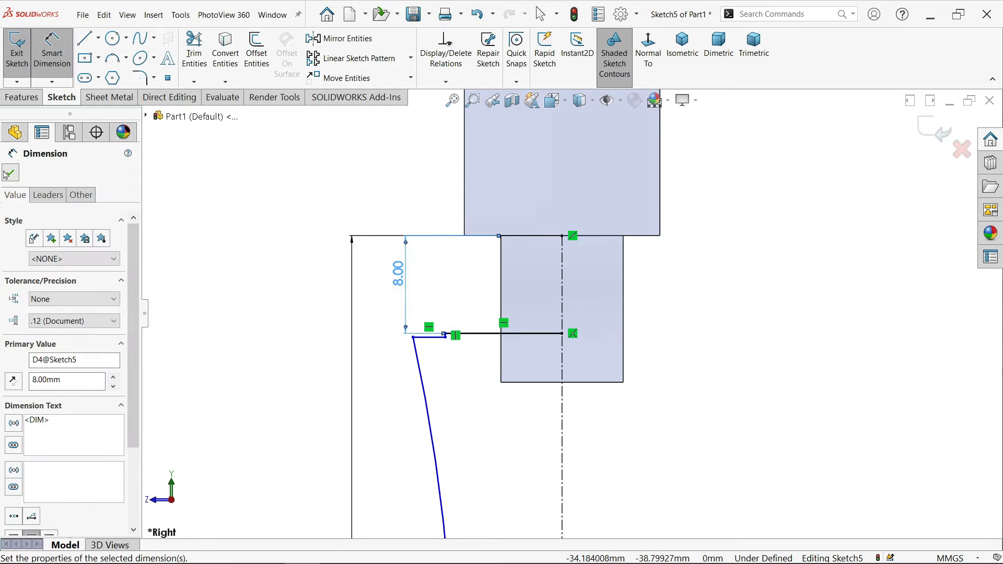
click(6, 175)
Move the step's outer corner down and set the profile's short vertical line to 8 mm long.
scroll(537, 372, up, 4)
scroll(523, 371, down, 5)
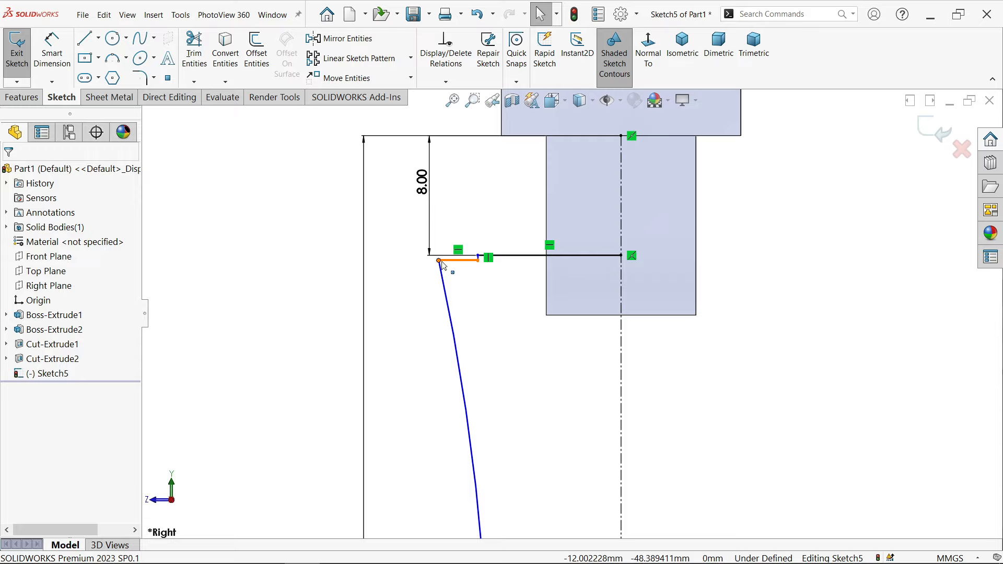
drag(442, 266, 444, 366)
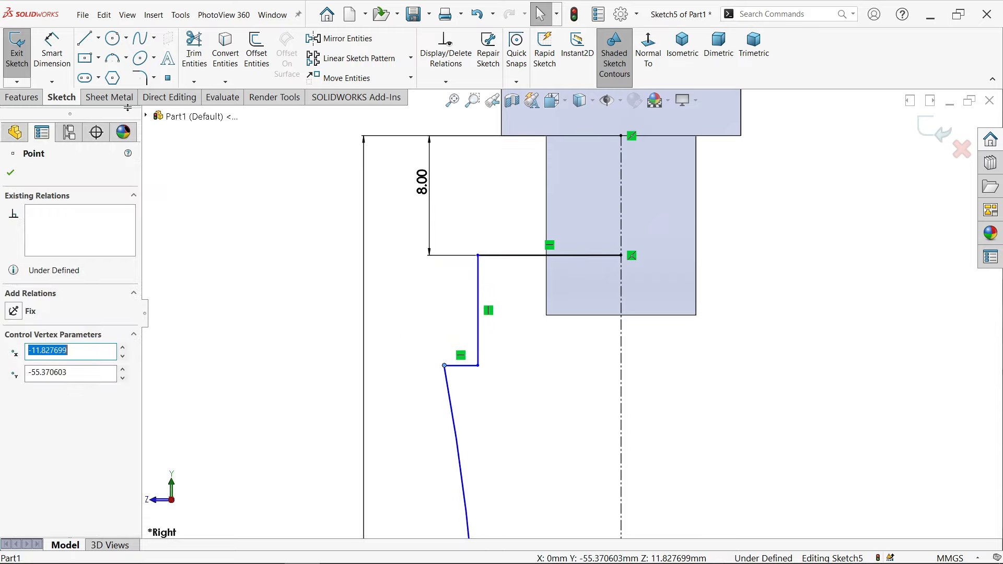
click(53, 66)
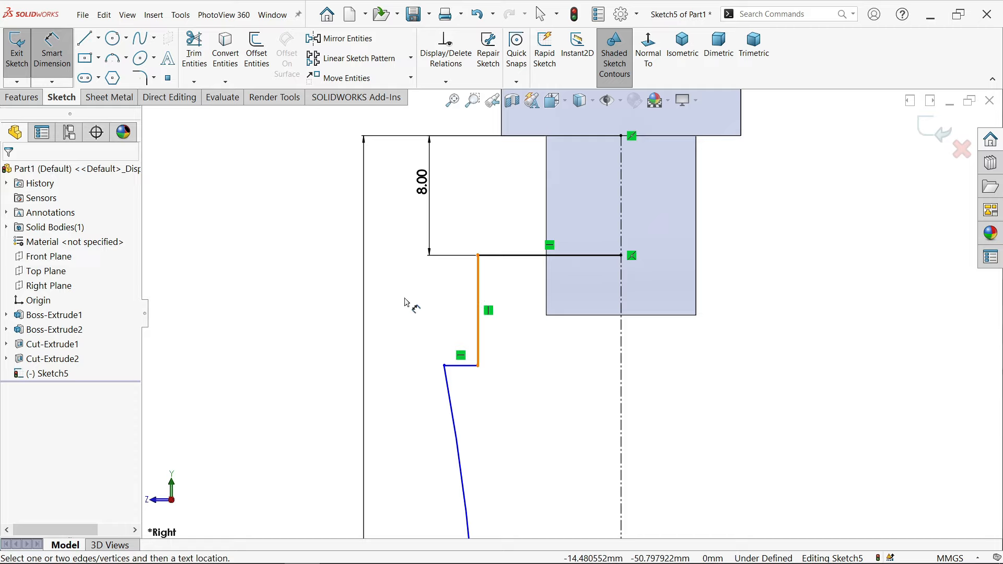
click(481, 331)
click(370, 320)
text(8)
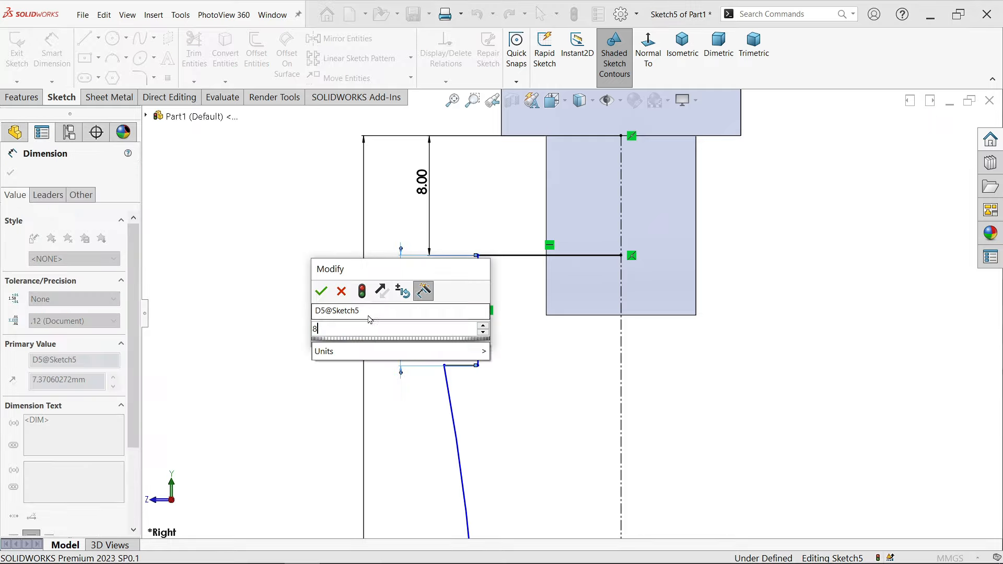
click(324, 296)
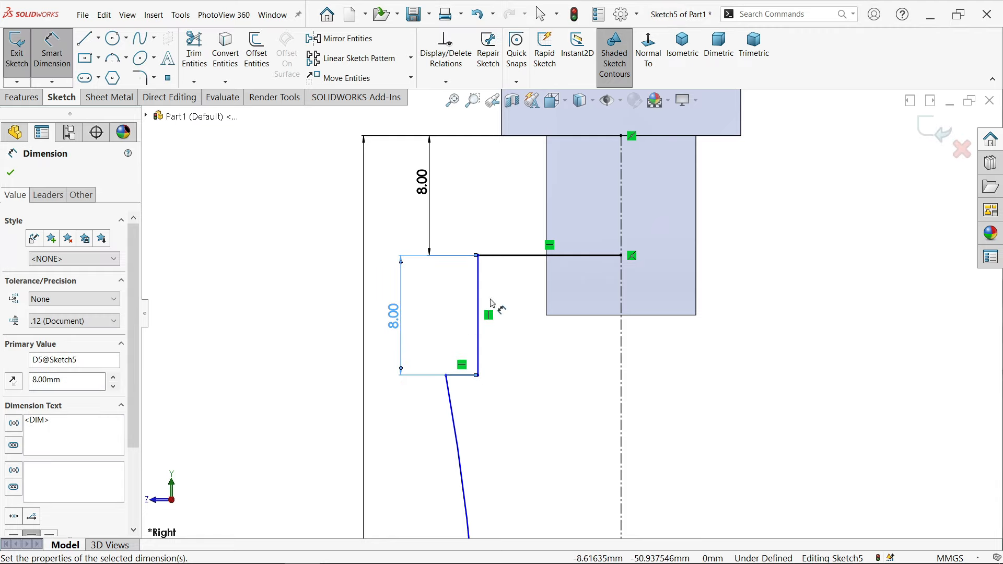
Dimension the step's vertical line about the centerline as an 18 mm diameter.
click(480, 297)
click(622, 337)
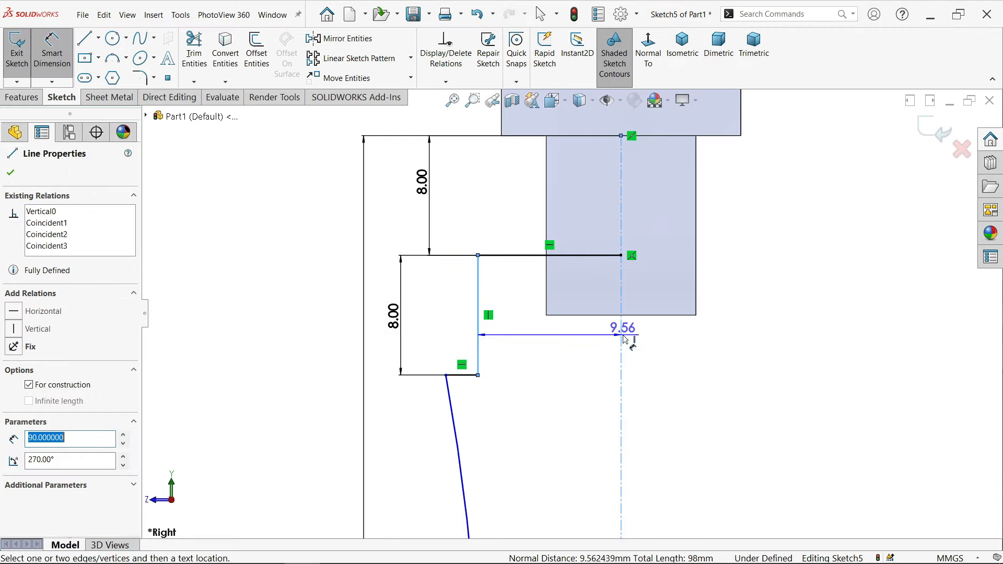
click(723, 234)
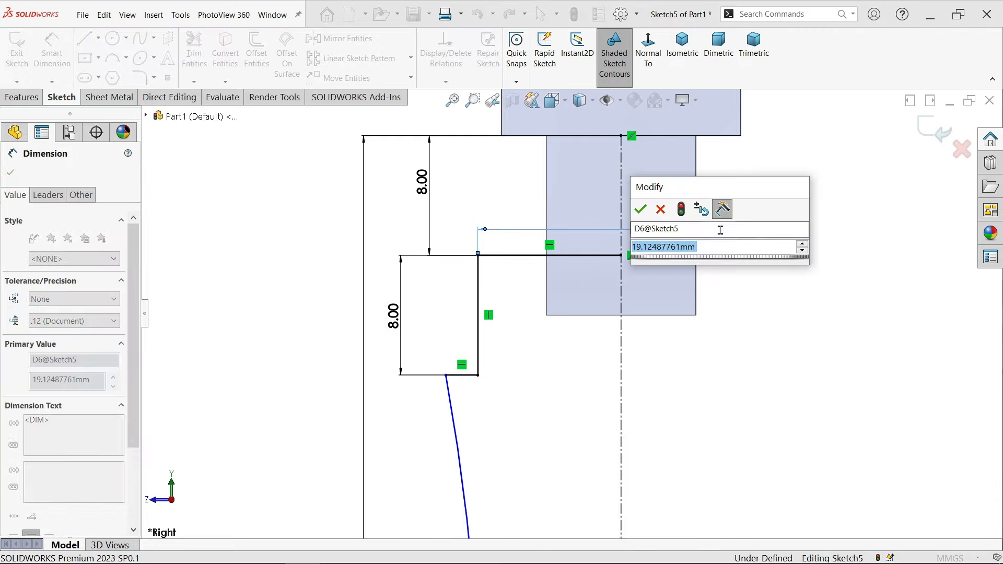
text(18)
key(Return)
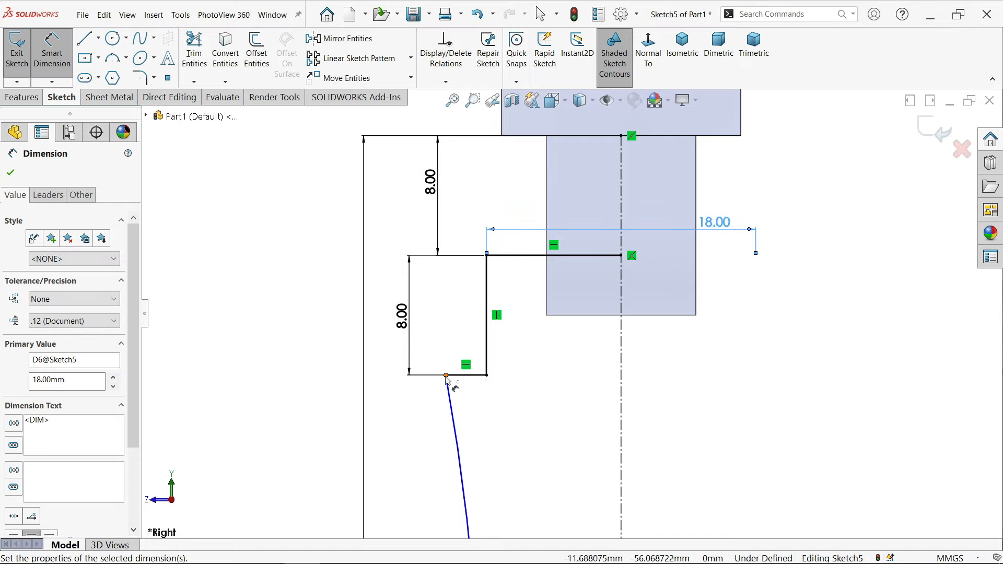
Dimension the long arc's upper endpoint about the centerline as a 23 mm diameter.
click(445, 376)
click(622, 410)
click(648, 418)
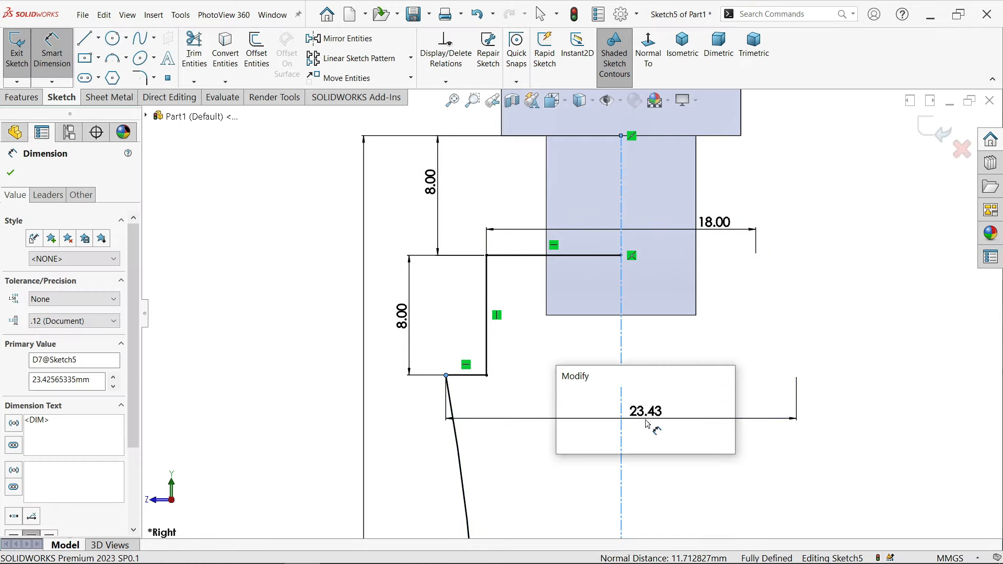
text(23)
key(Return)
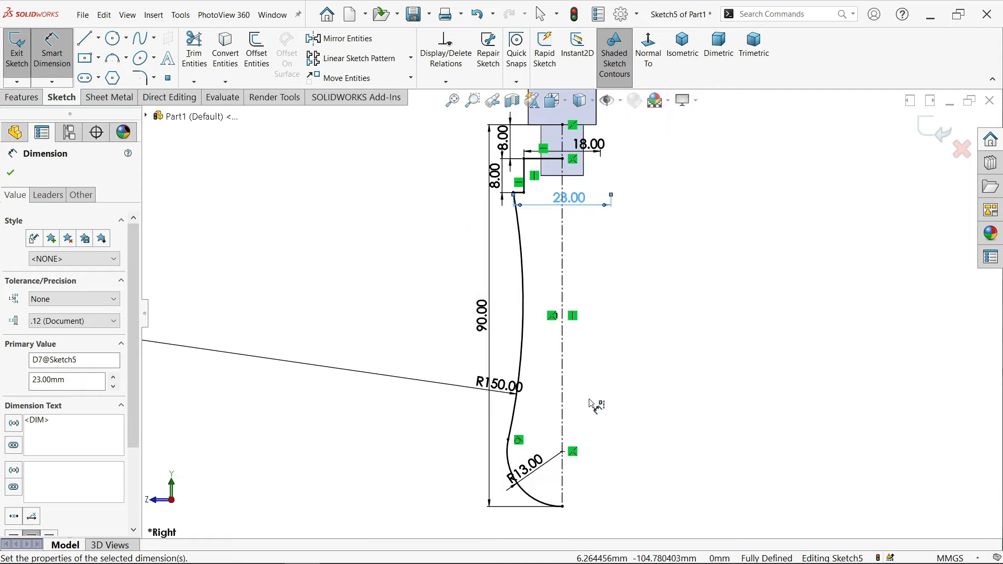
click(12, 174)
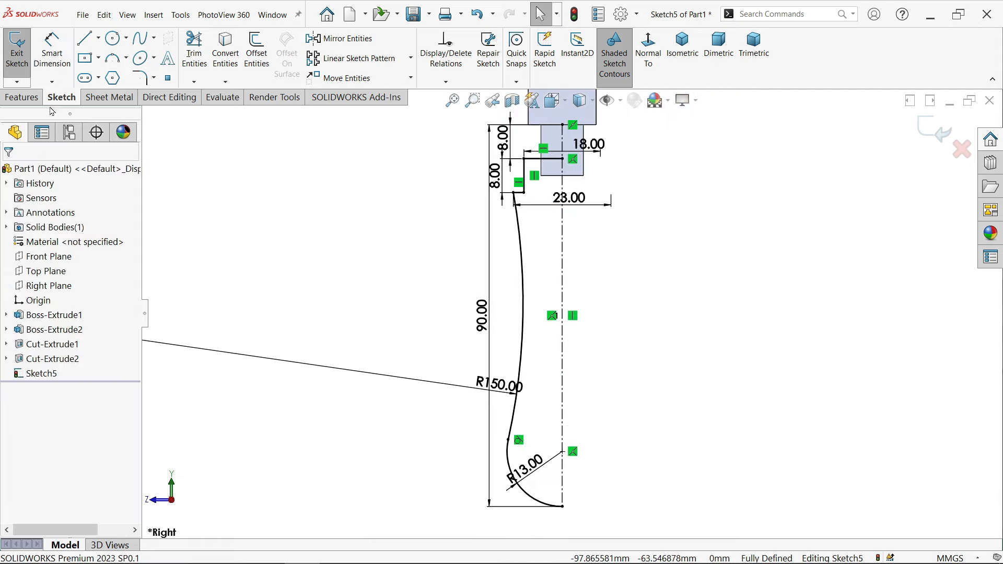
Let the handle profile close automatically and revolve it 360° about the vertical centerline, with Merge result off.
click(26, 100)
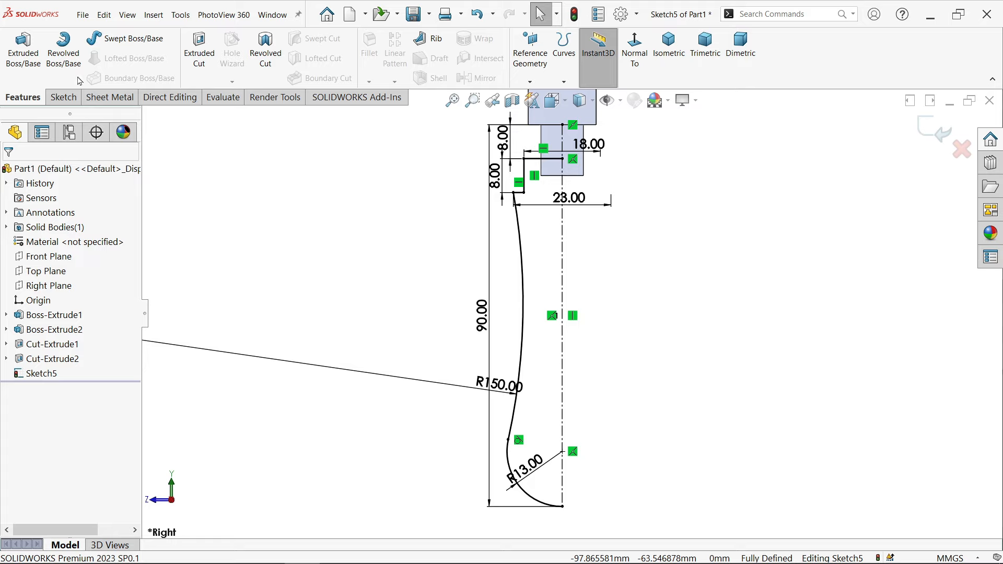
click(64, 64)
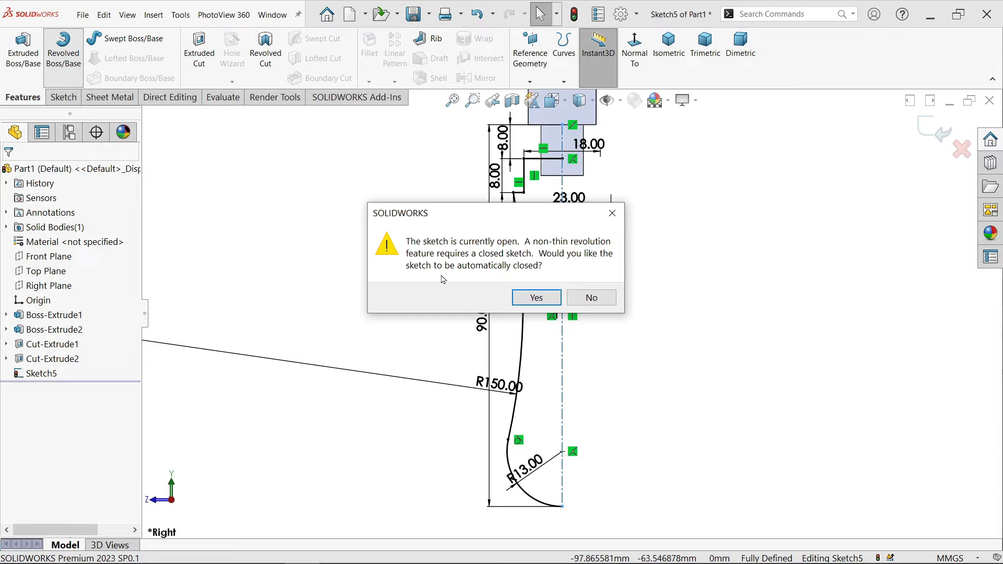
click(534, 298)
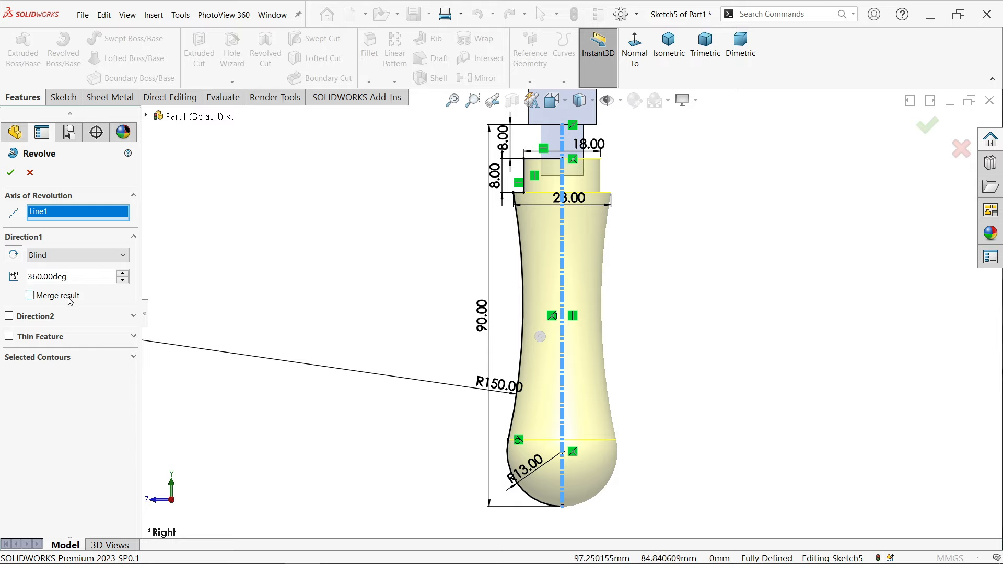
click(10, 173)
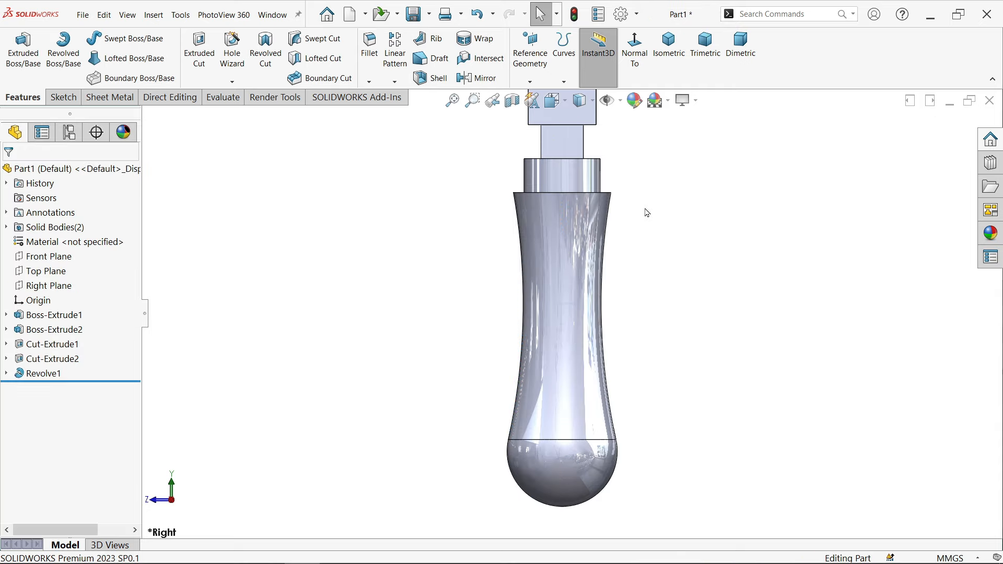
Fillet the handle's upper collar face and the outer edge of the shoulder below it with a 1 mm radius.
middle_drag(647, 194, 664, 255)
scroll(616, 187, down, 3)
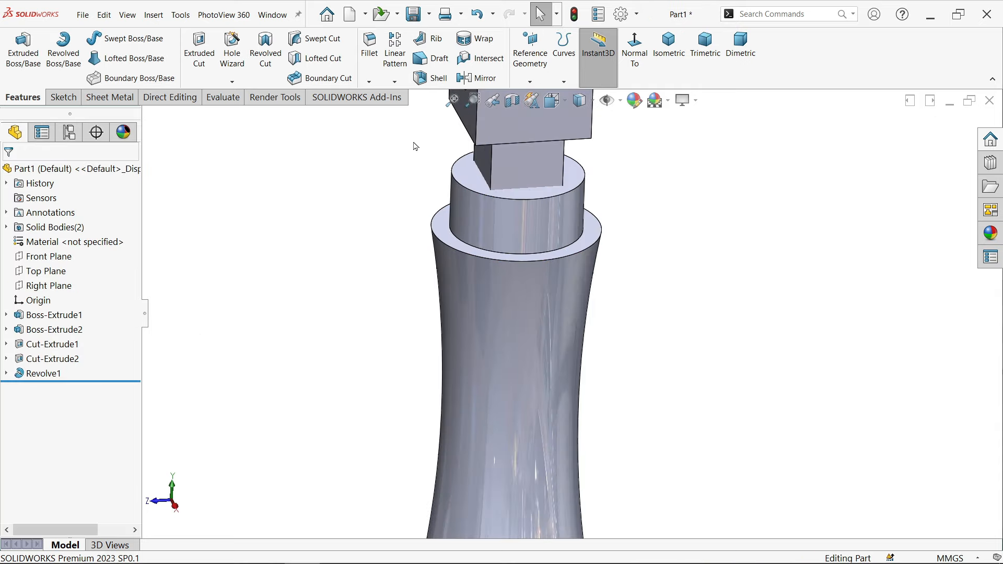
click(374, 69)
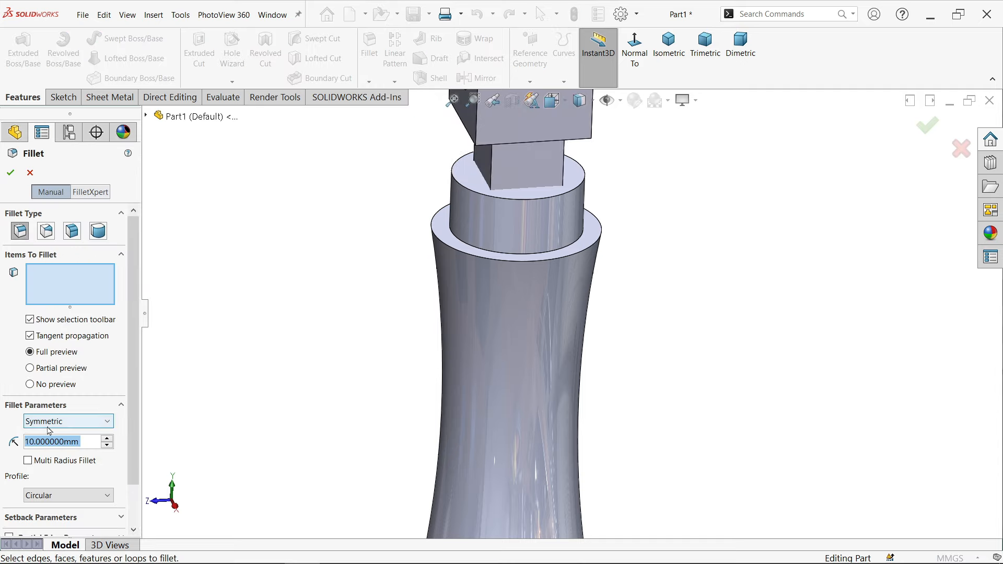
text(1)
key(Return)
scroll(458, 226, down, 2)
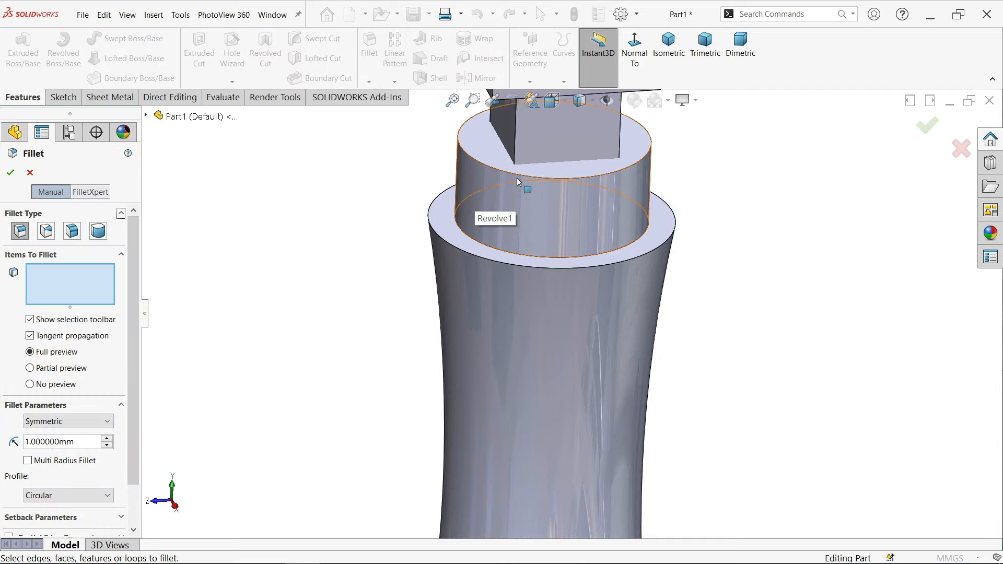
click(516, 220)
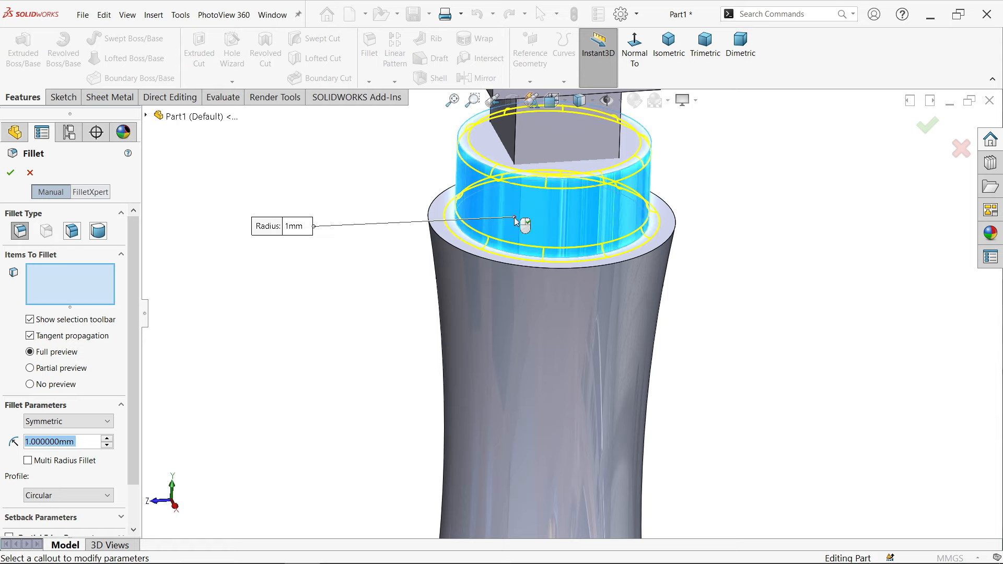
click(464, 256)
click(11, 174)
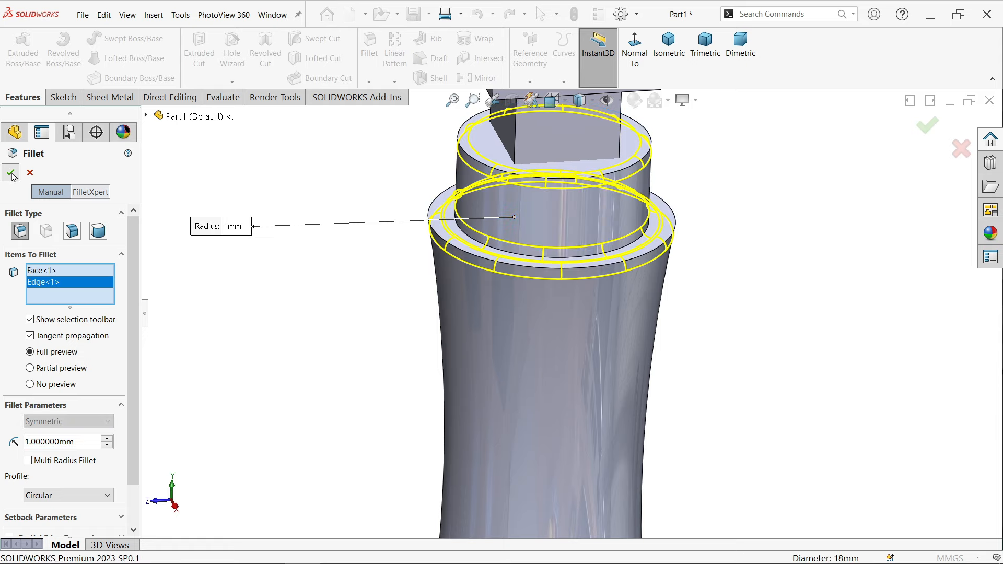
Start a sketch on the handle collar's top face and convert the square of Sketch2 into it.
scroll(353, 218, up, 4)
scroll(575, 282, down, 5)
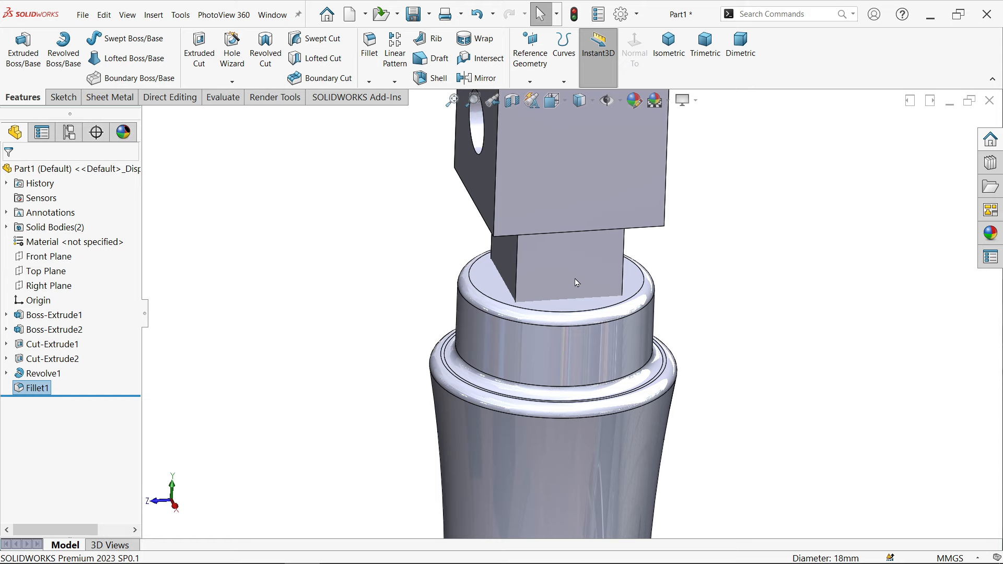
click(605, 328)
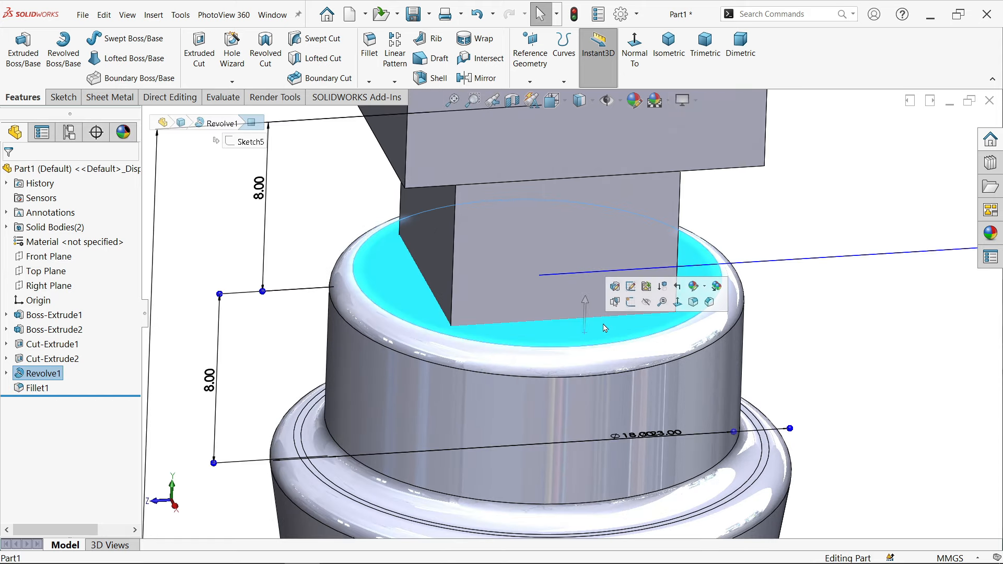
click(631, 303)
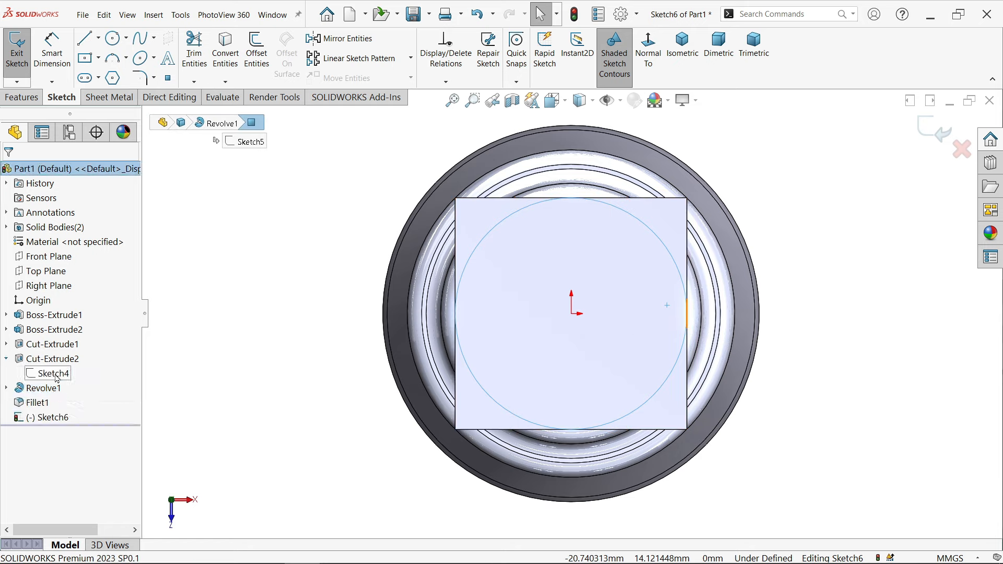
click(34, 372)
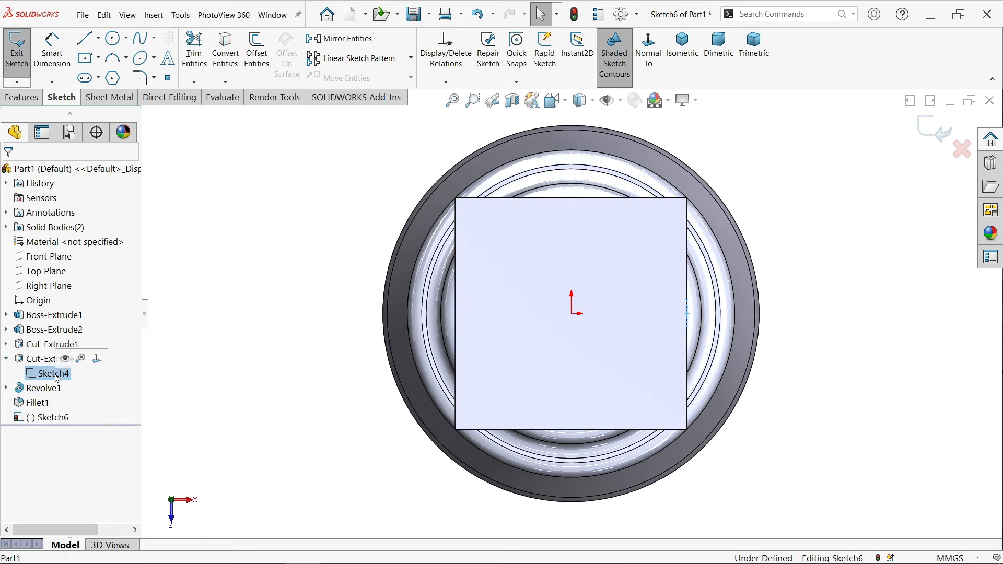
click(7, 329)
click(46, 345)
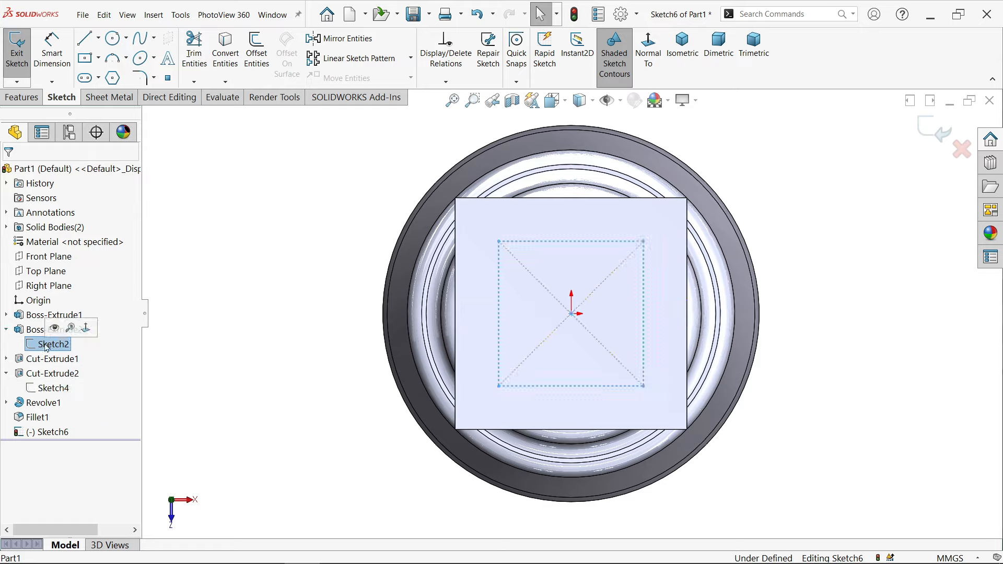
click(225, 53)
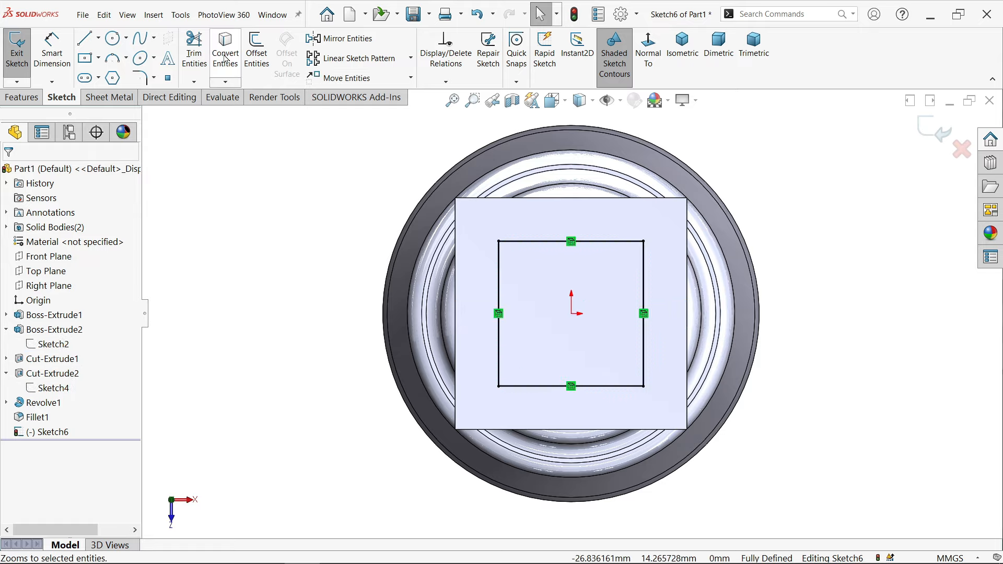
Cut-extrude the converted square blind 4 mm down into the handle.
click(682, 46)
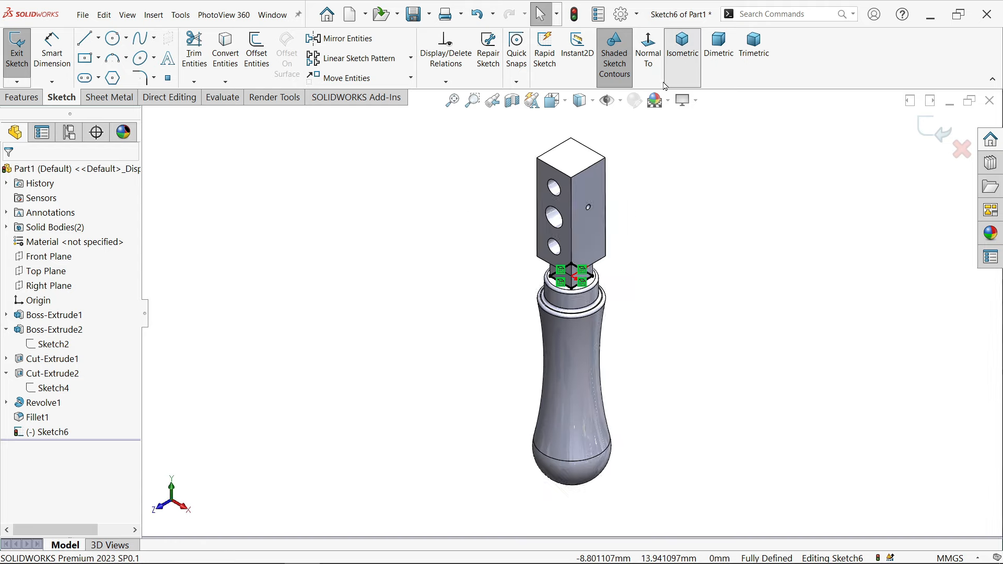
scroll(572, 280, down, 5)
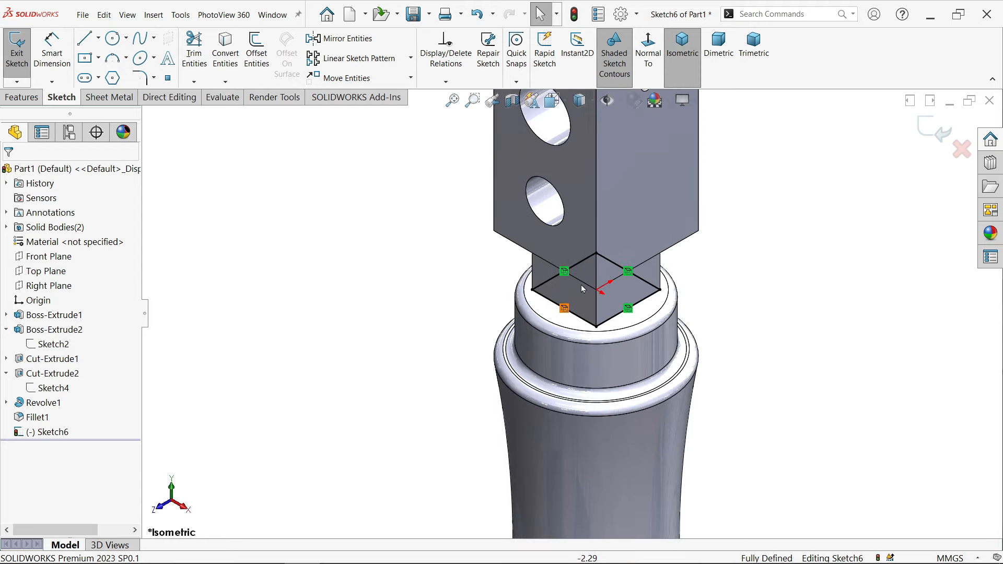
click(21, 98)
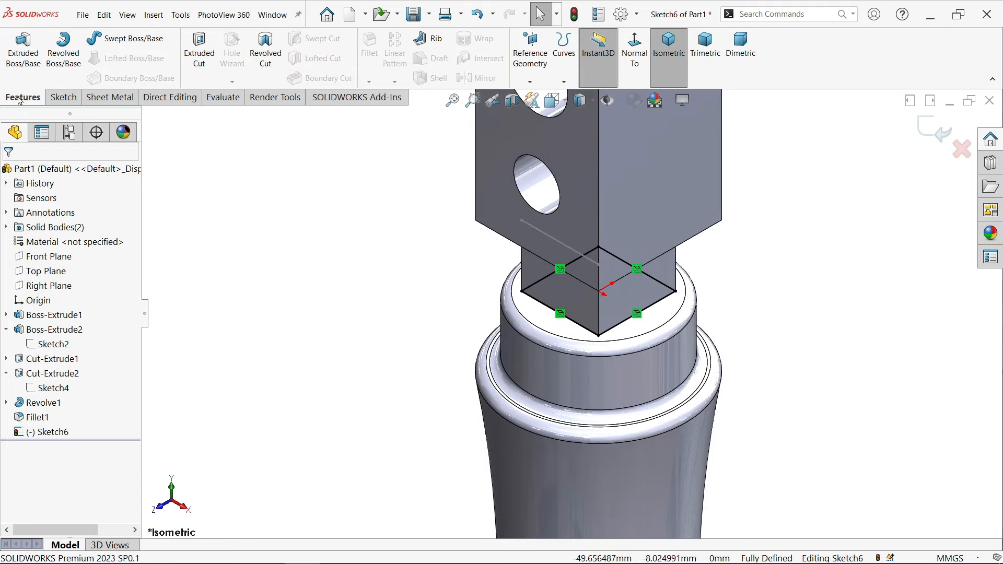
click(204, 54)
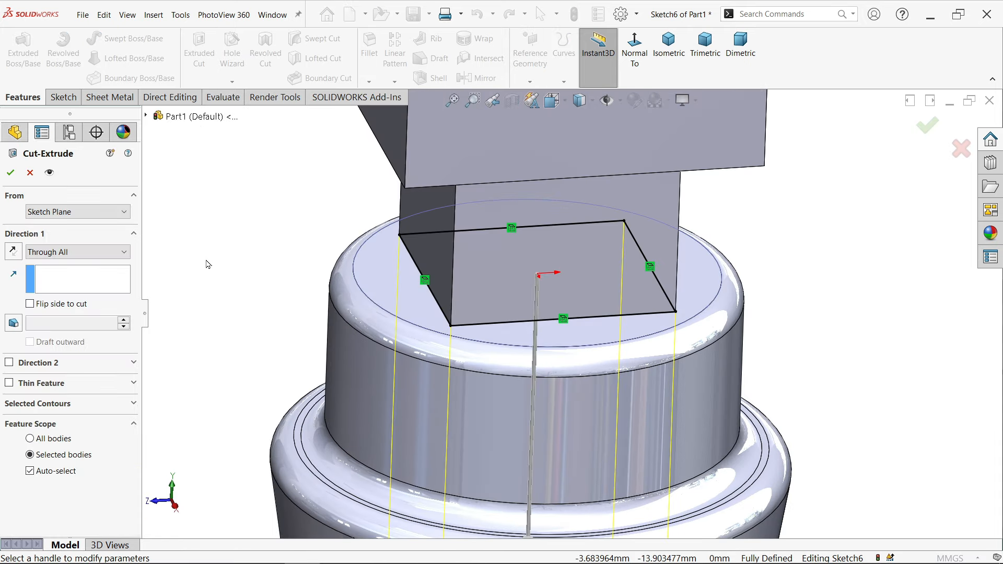
click(81, 252)
click(55, 266)
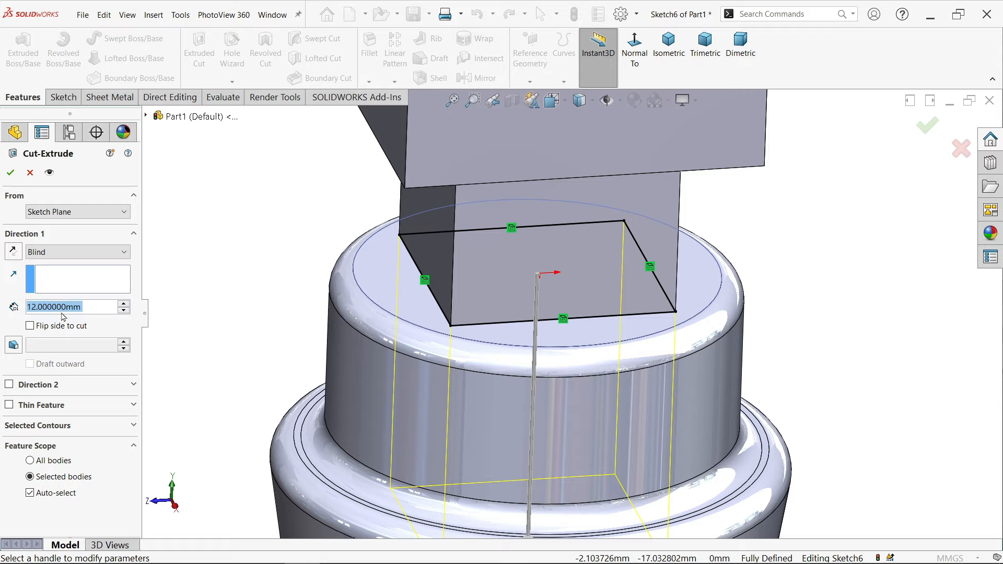
text(4)
key(Return)
scroll(505, 291, up, 3)
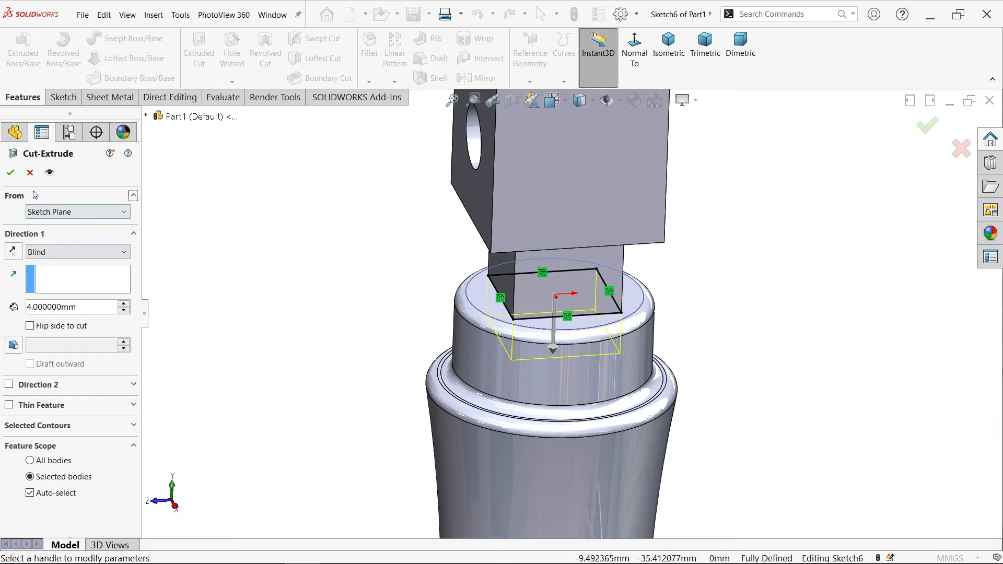
click(10, 172)
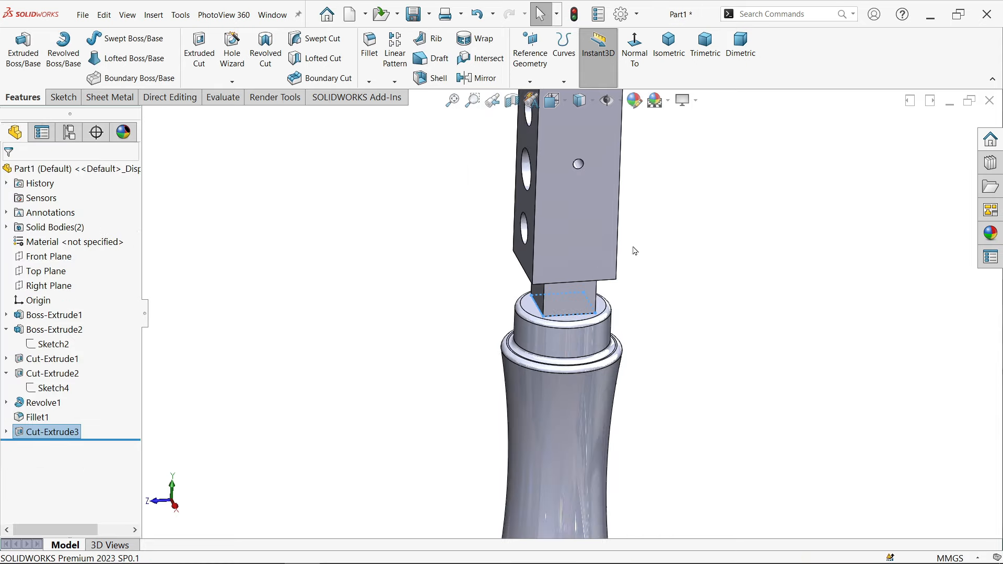
Hide the block body to inspect the square pocket in the handle, then show the block again in isometric view.
click(614, 240)
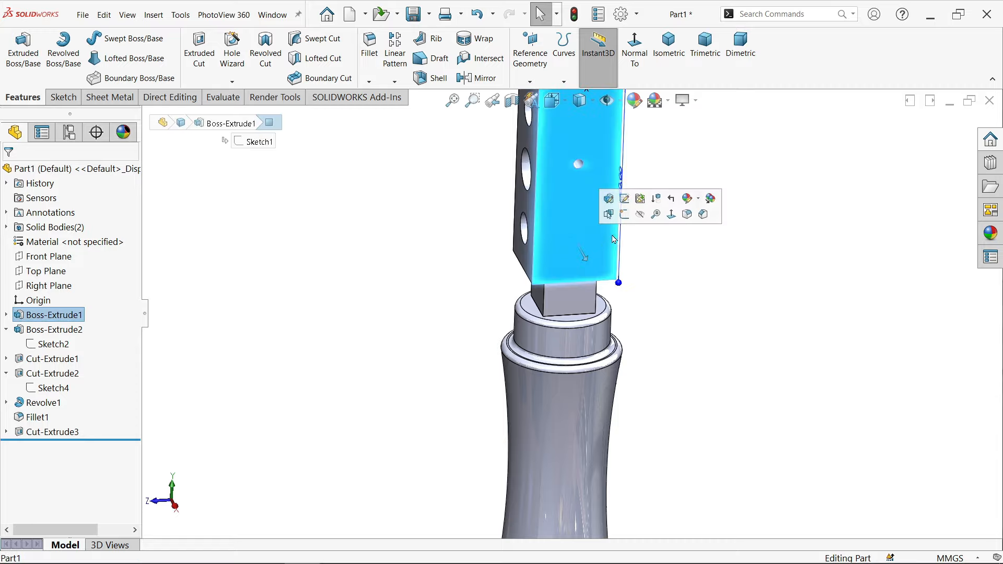
click(640, 218)
middle_drag(648, 246, 660, 290)
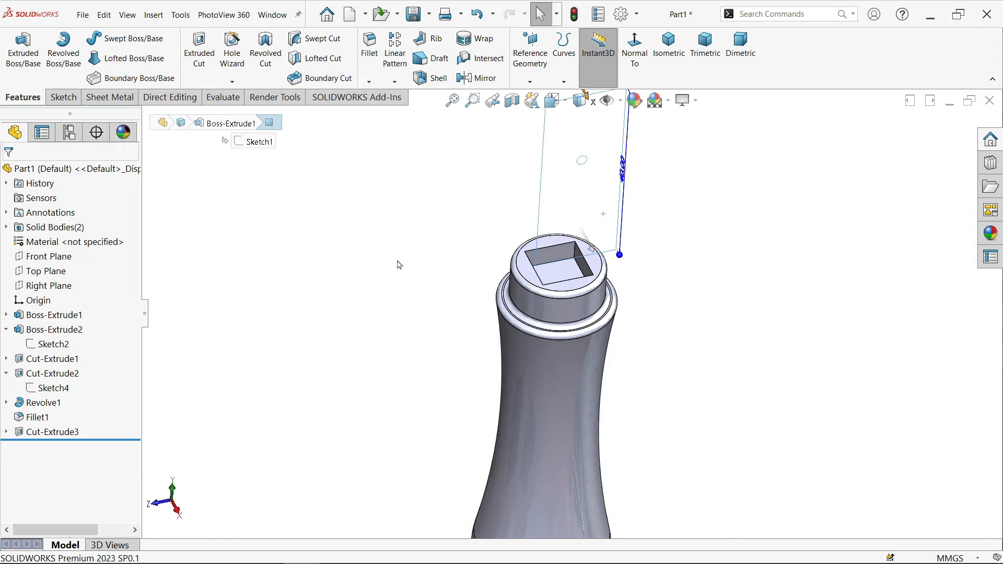
click(6, 227)
click(78, 251)
click(87, 236)
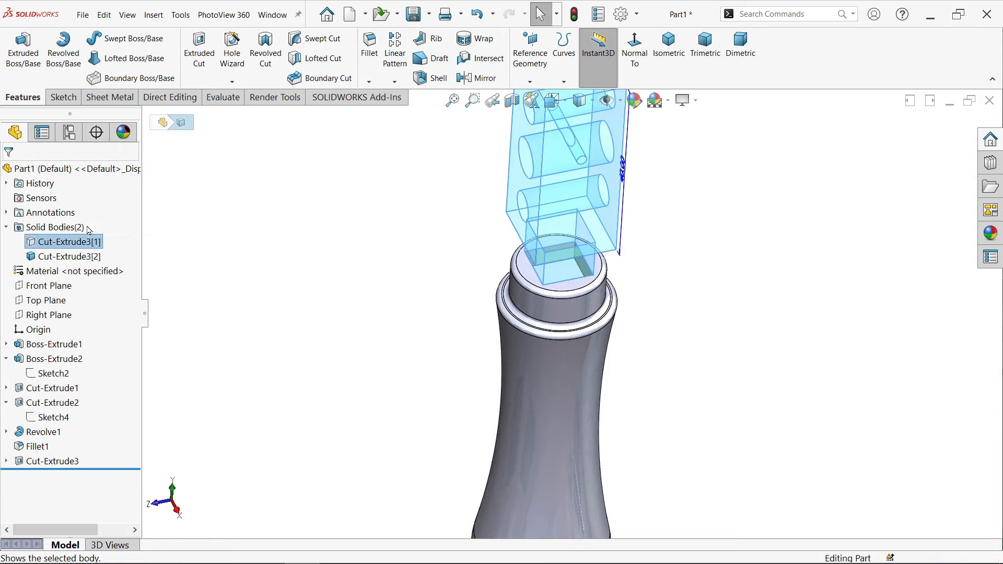
click(317, 249)
key(f)
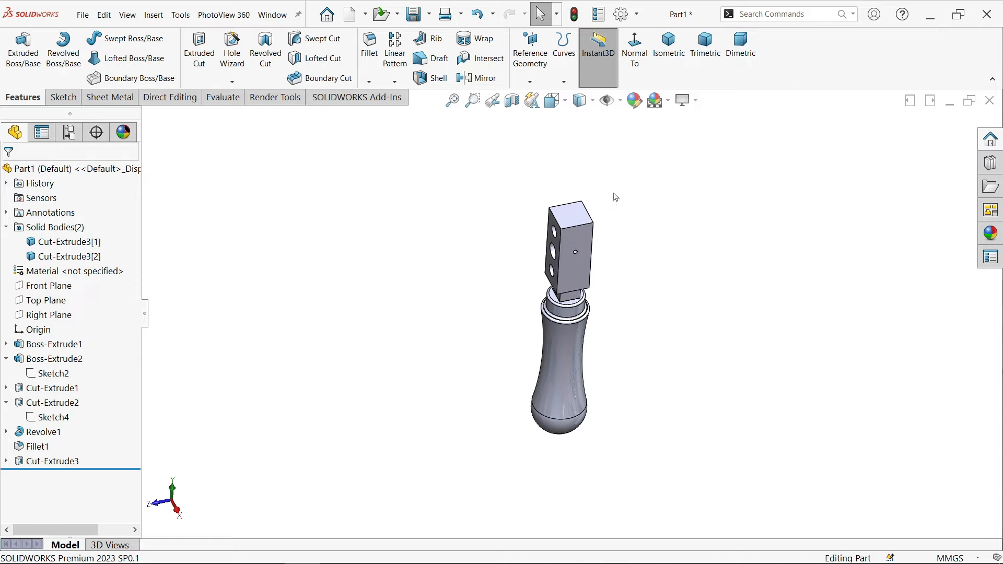
click(669, 46)
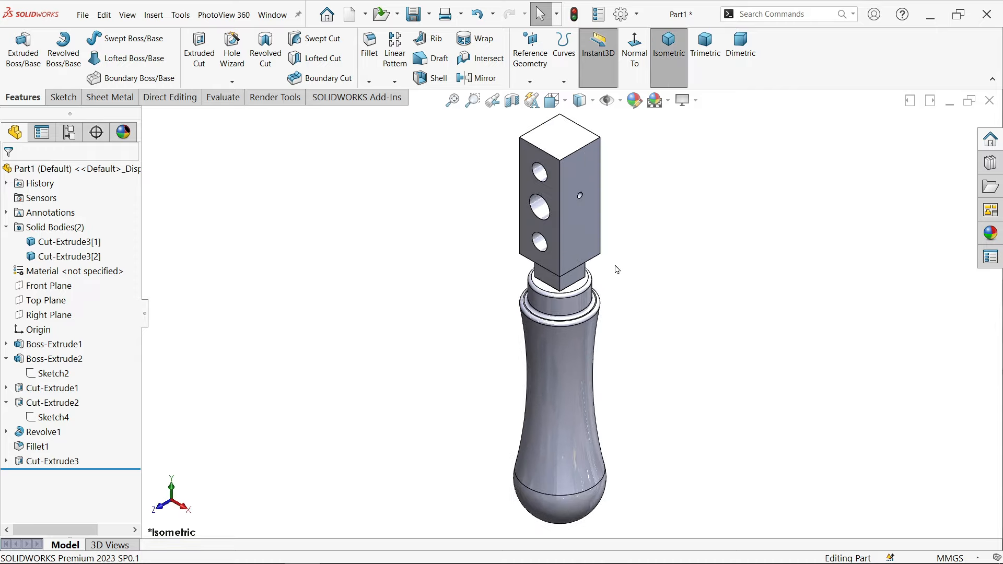
Apply the Alloy Steel material to the block body with the drilled holes.
click(59, 247)
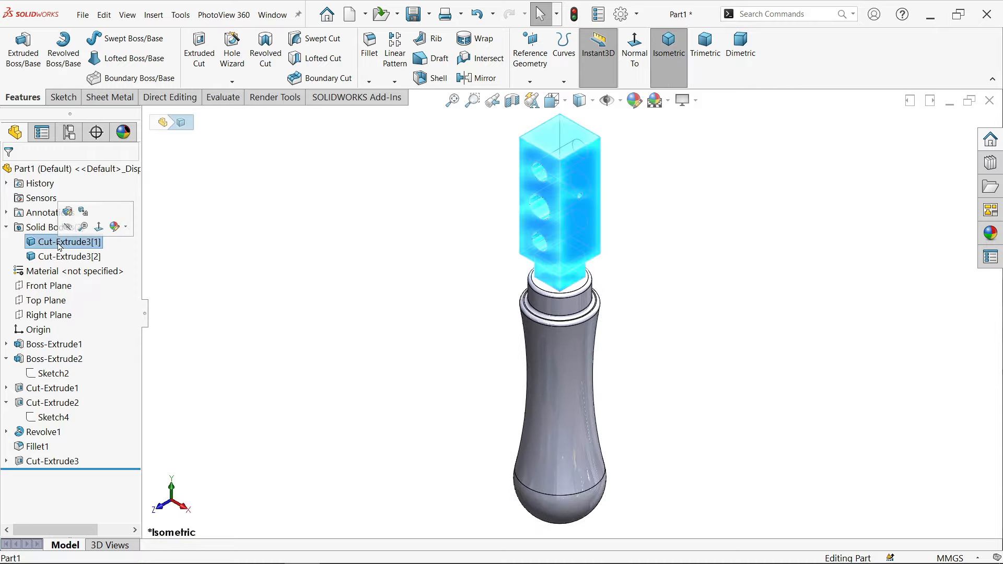
right_click(59, 247)
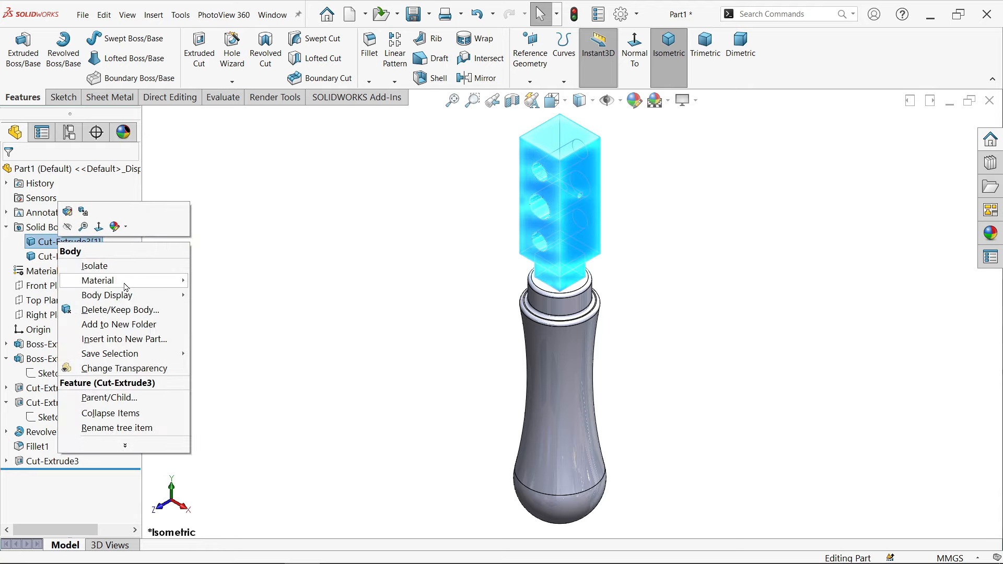
mouse_move(128, 285)
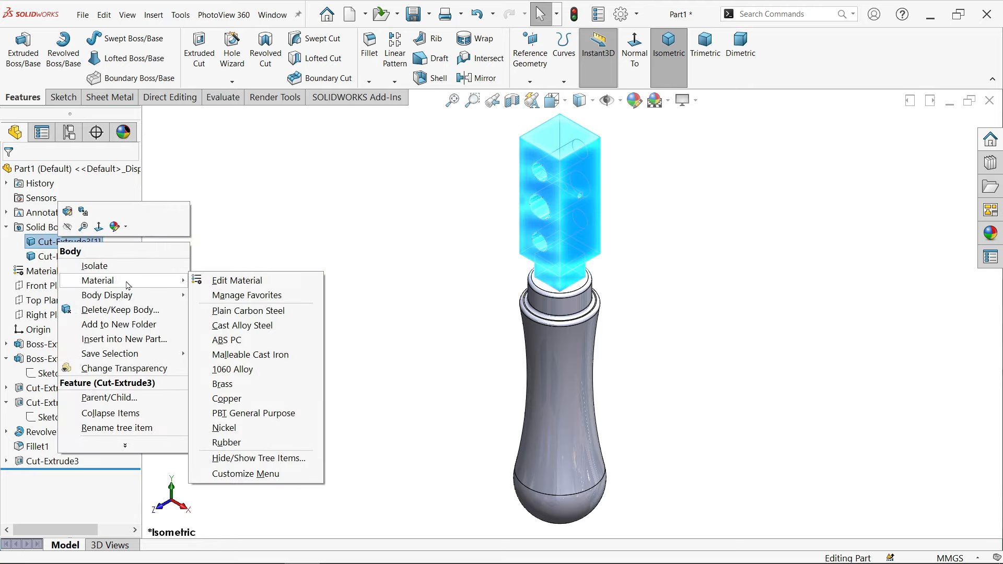
click(247, 285)
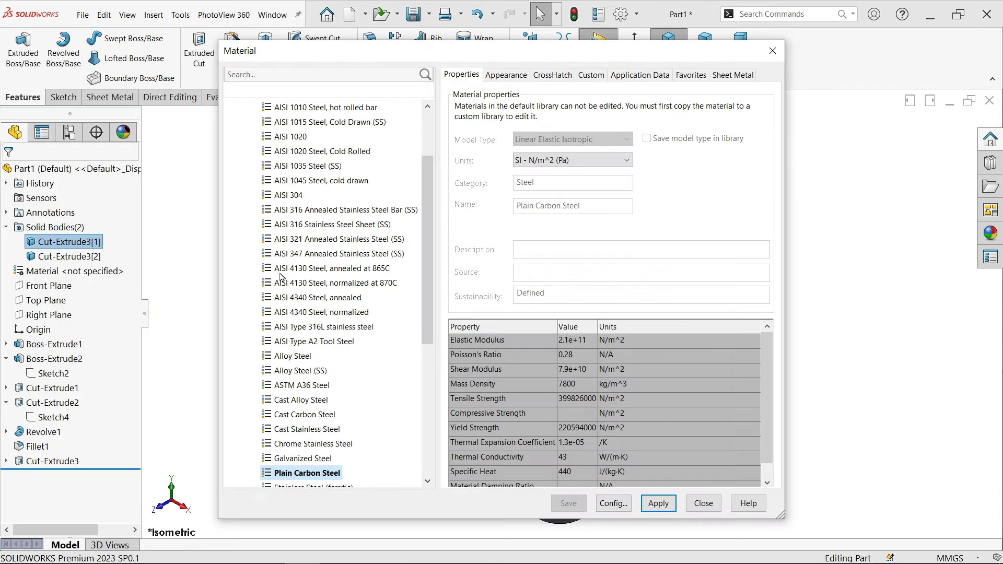
click(293, 358)
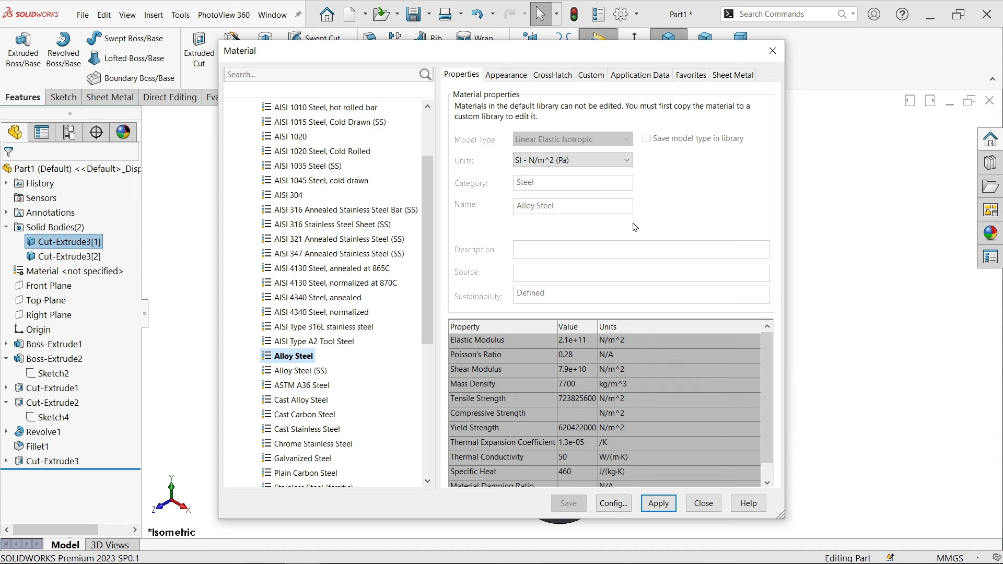
drag(671, 63, 366, 50)
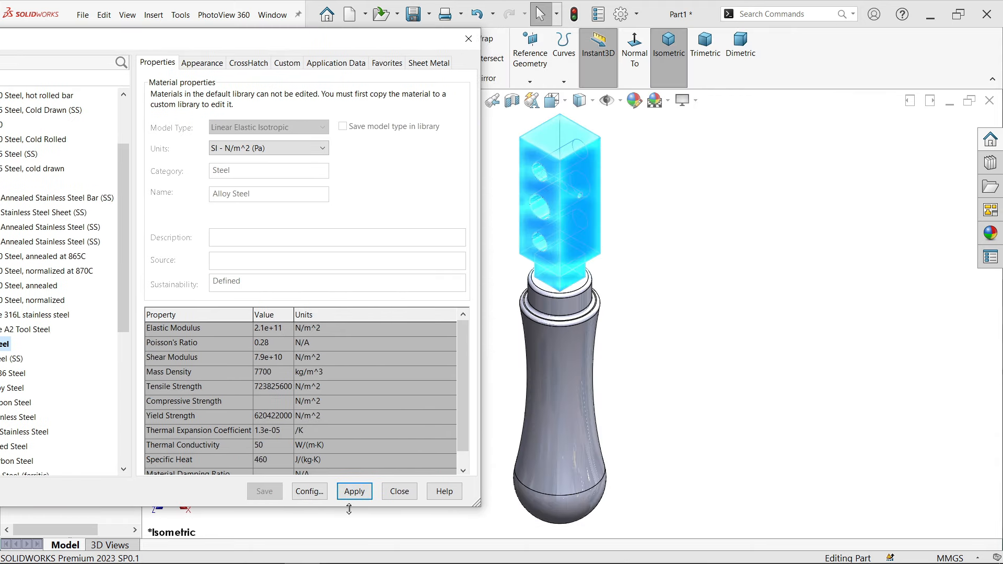
click(354, 491)
click(399, 491)
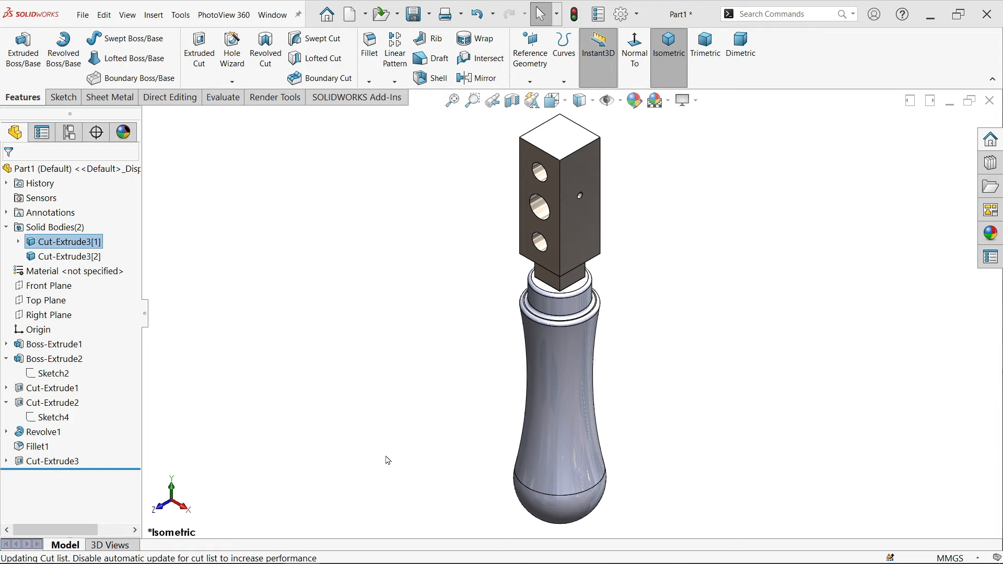
Apply a material from the Woods category of SOLIDWORKS Materials to the handle body.
click(94, 257)
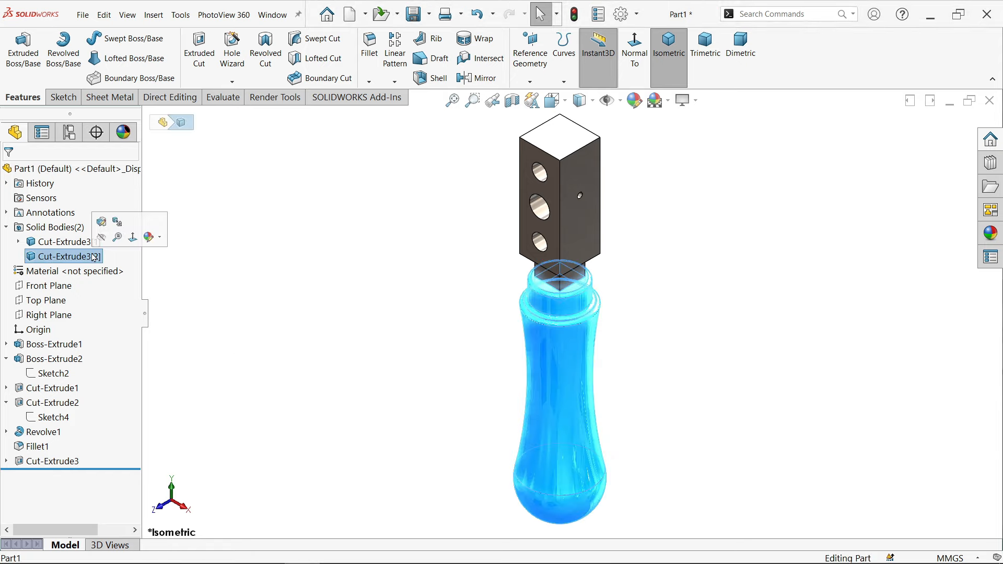
right_click(95, 256)
mouse_move(214, 291)
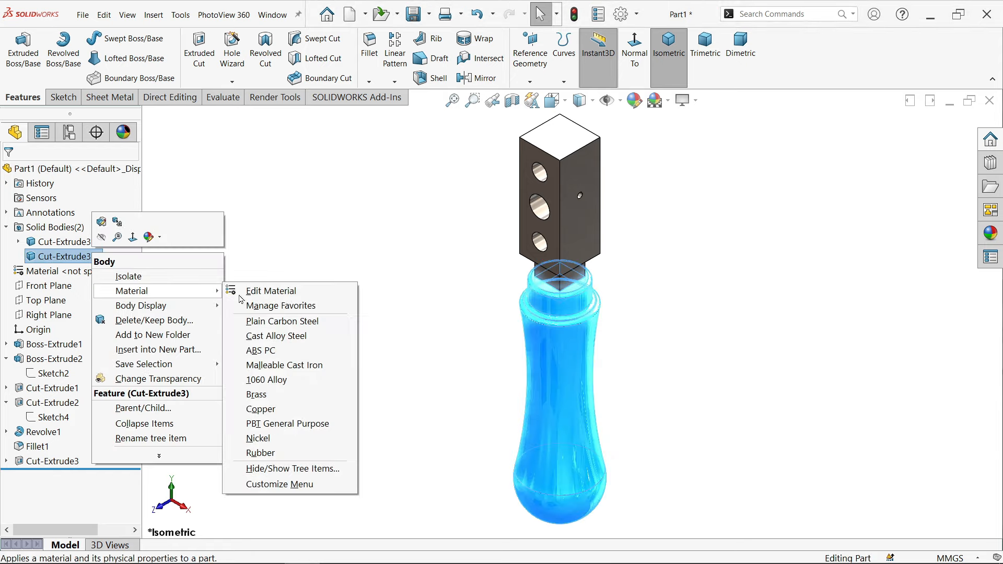
click(256, 291)
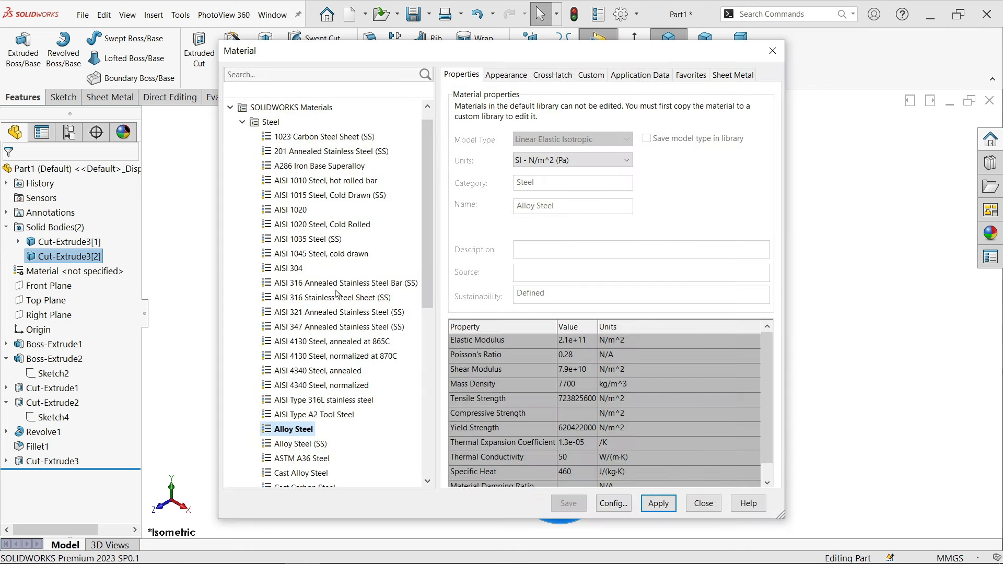
click(243, 124)
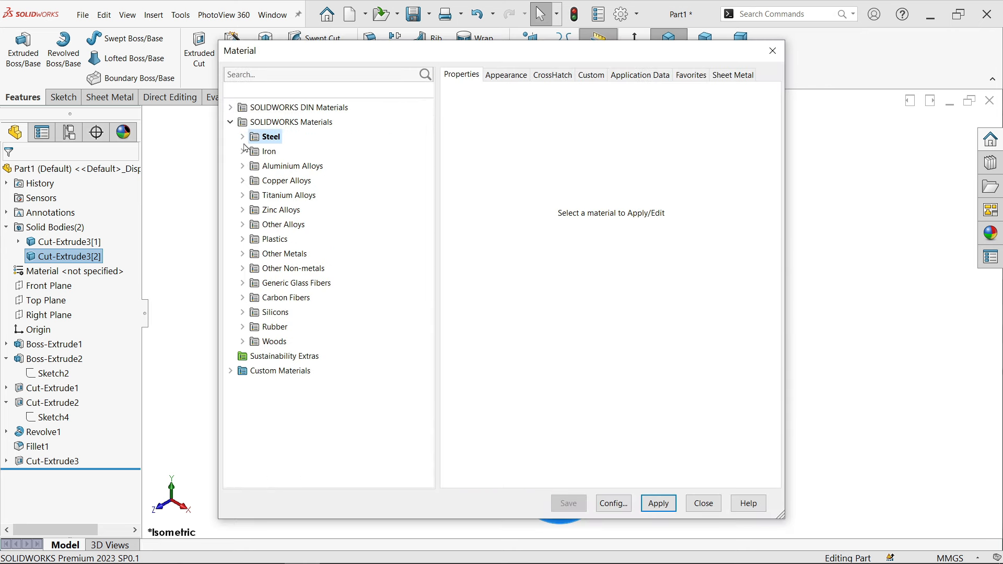
click(243, 342)
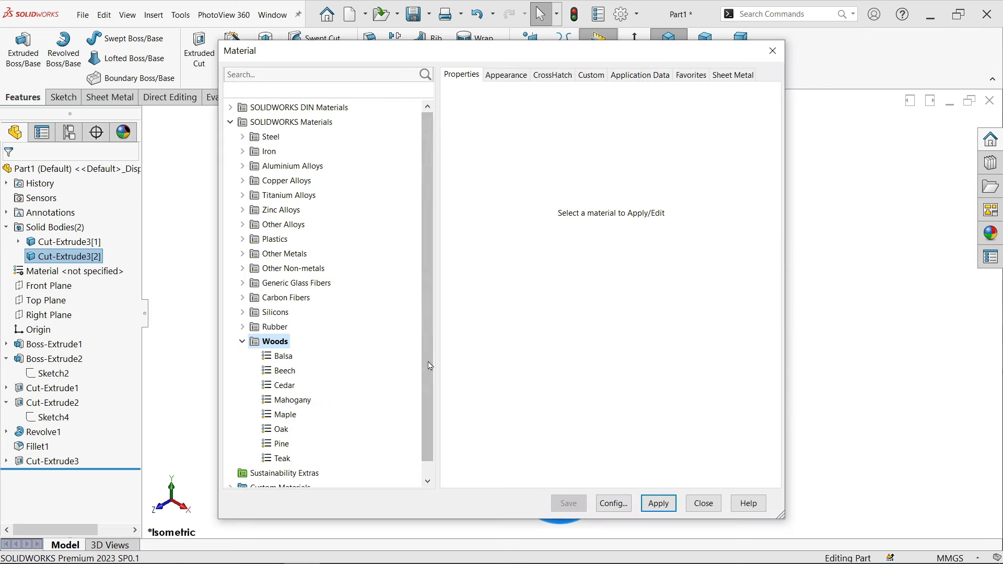
scroll(429, 387, down, 1)
click(292, 386)
click(658, 504)
click(703, 504)
Apply the polished teak 2d appearance from the organic wood appearances to the handle body.
click(991, 234)
click(864, 138)
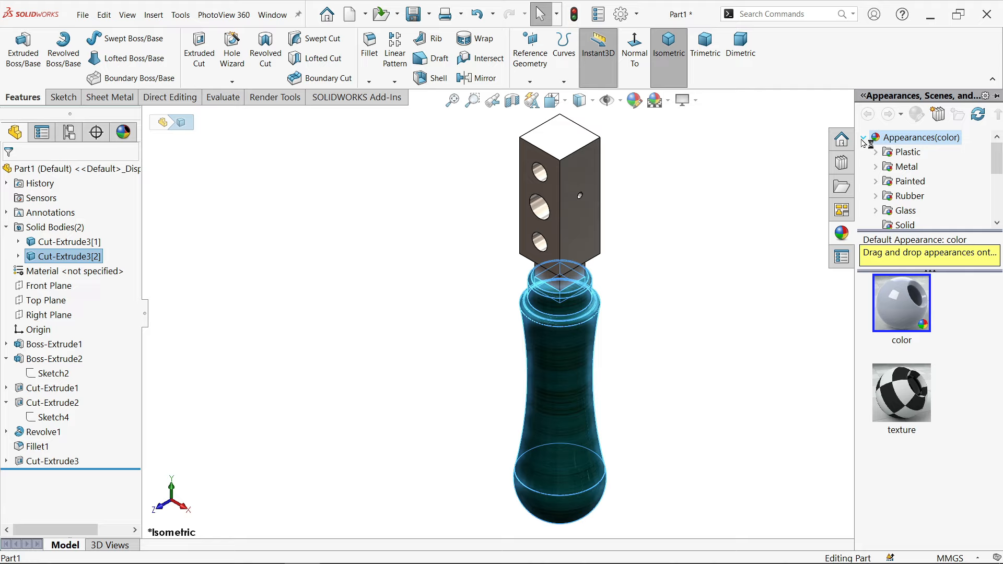
scroll(912, 186, down, 2)
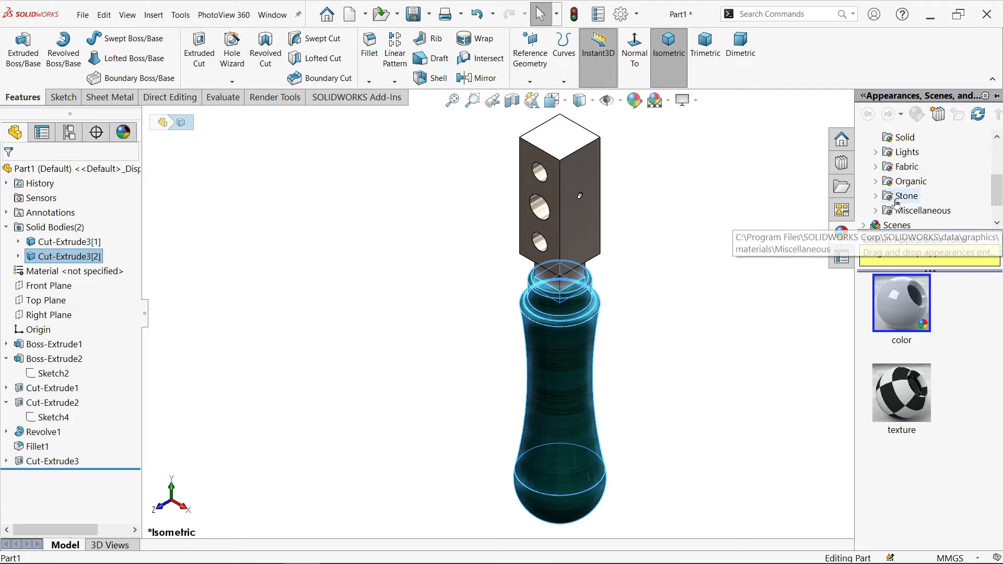
click(877, 183)
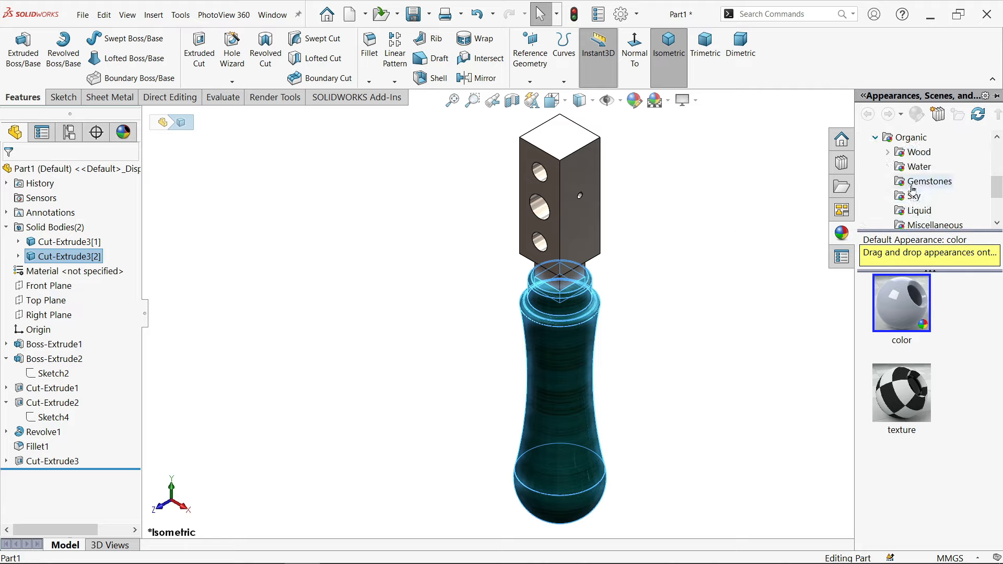
click(889, 152)
scroll(950, 187, down, 1)
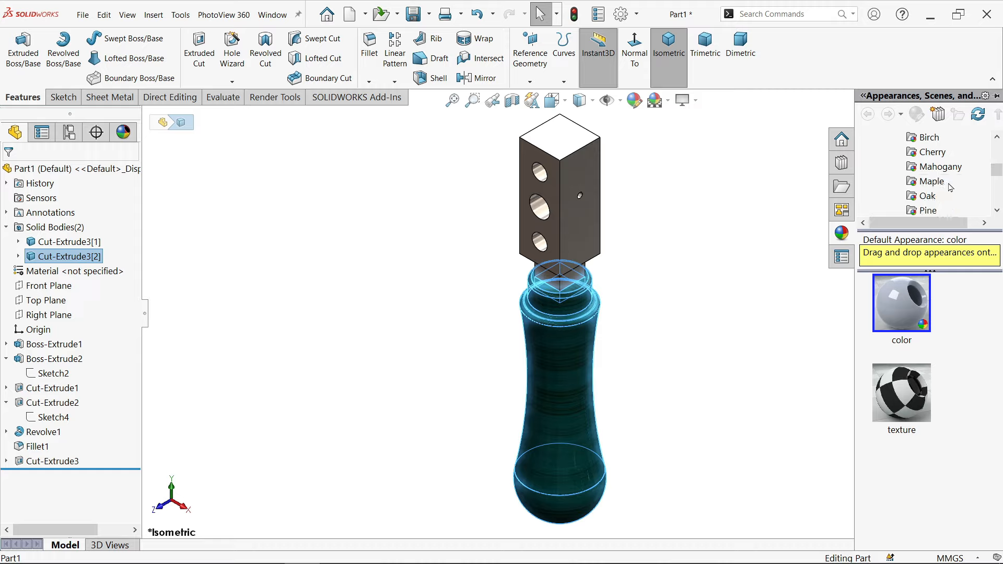
scroll(950, 187, down, 1)
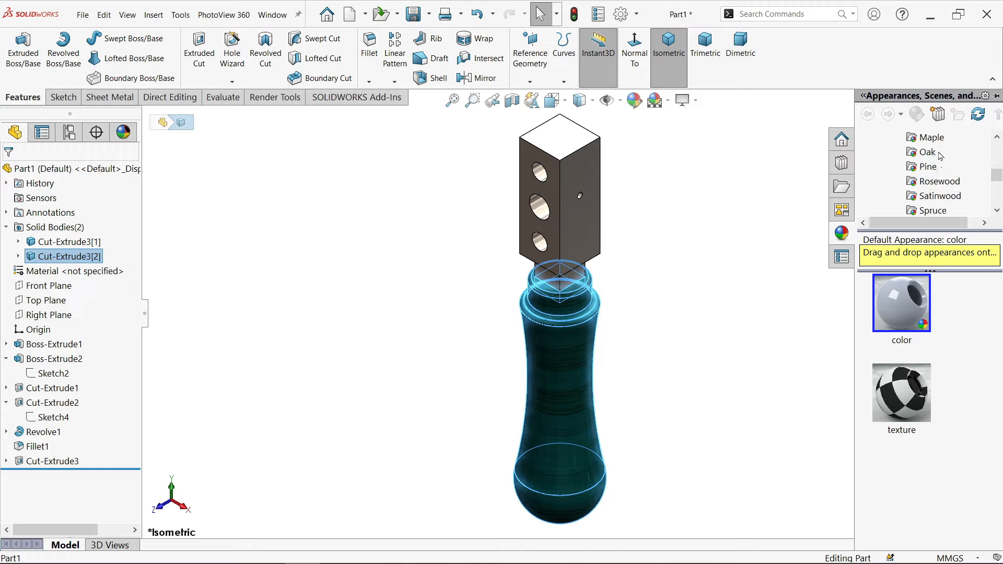
scroll(940, 174, down, 1)
click(929, 182)
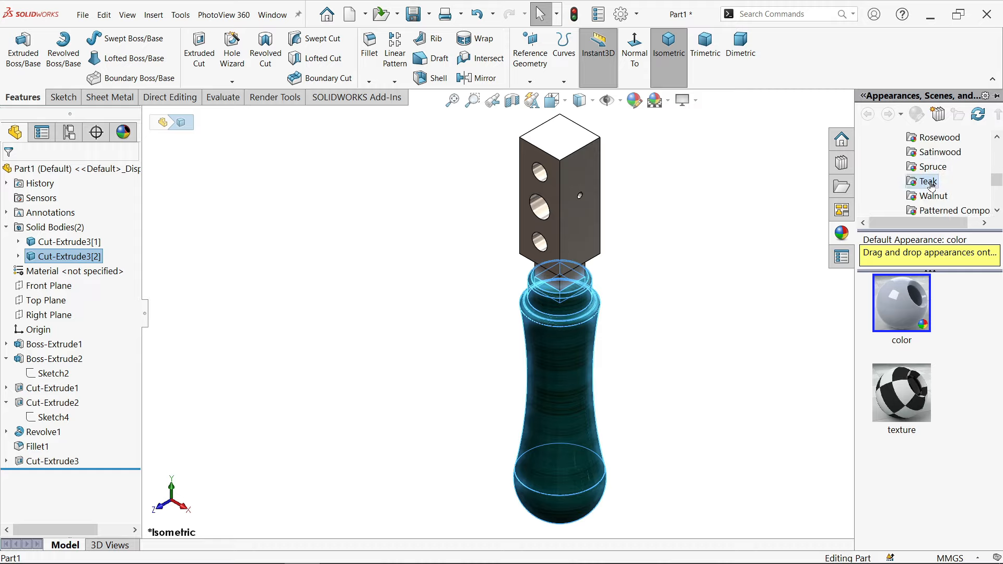
mouse_move(1000, 336)
mouse_down()
mouse_move(1001, 472)
mouse_move(1001, 336)
mouse_up()
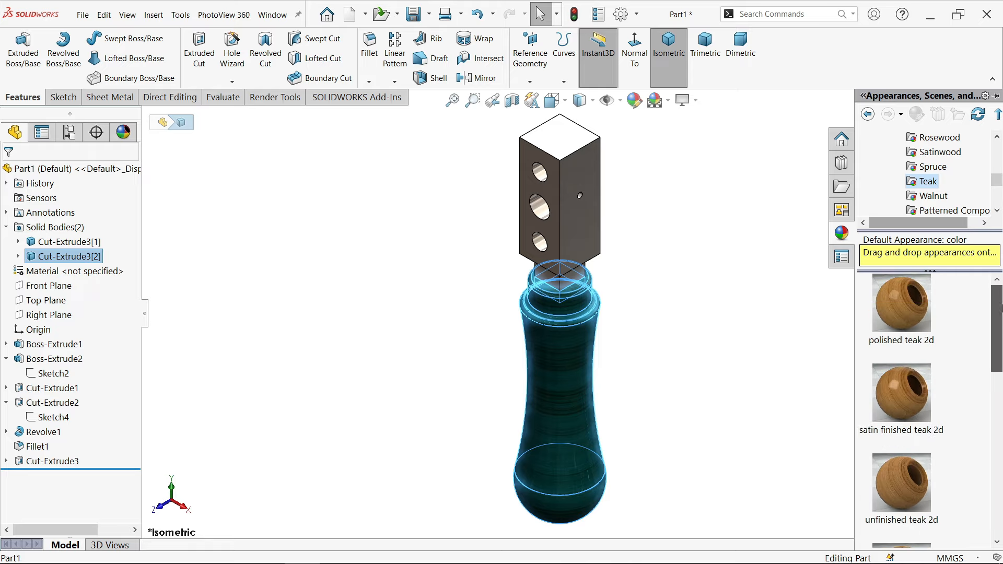
double_click(908, 297)
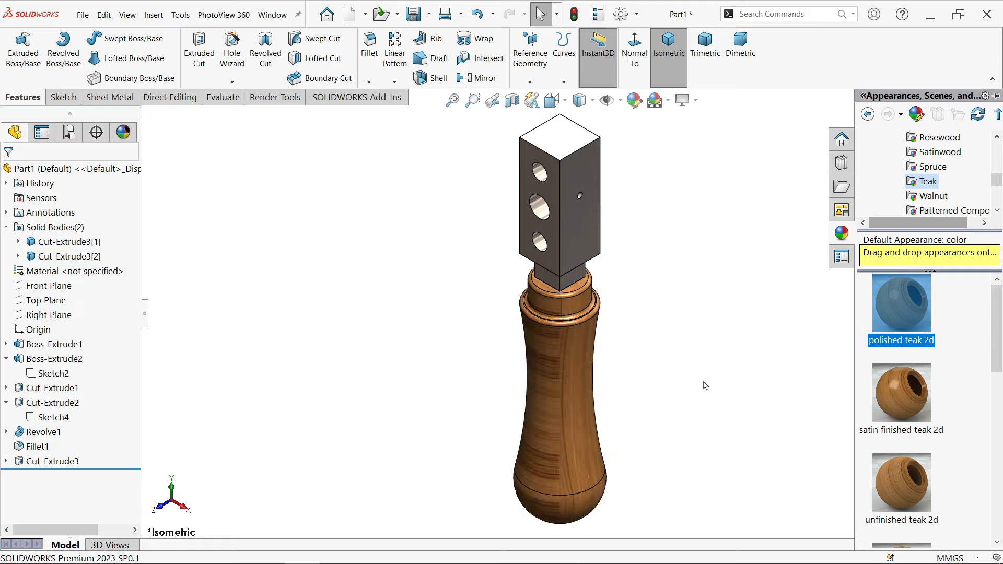
Set the isometric view and save the part as Handle in a new Desktop folder named Hand Vise1.
middle_drag(641, 341, 645, 320)
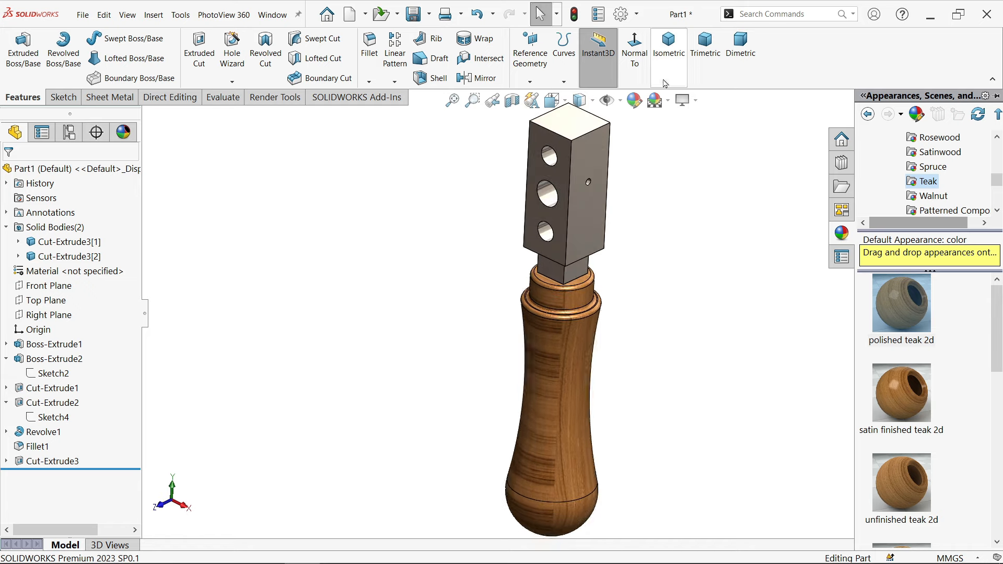
click(669, 46)
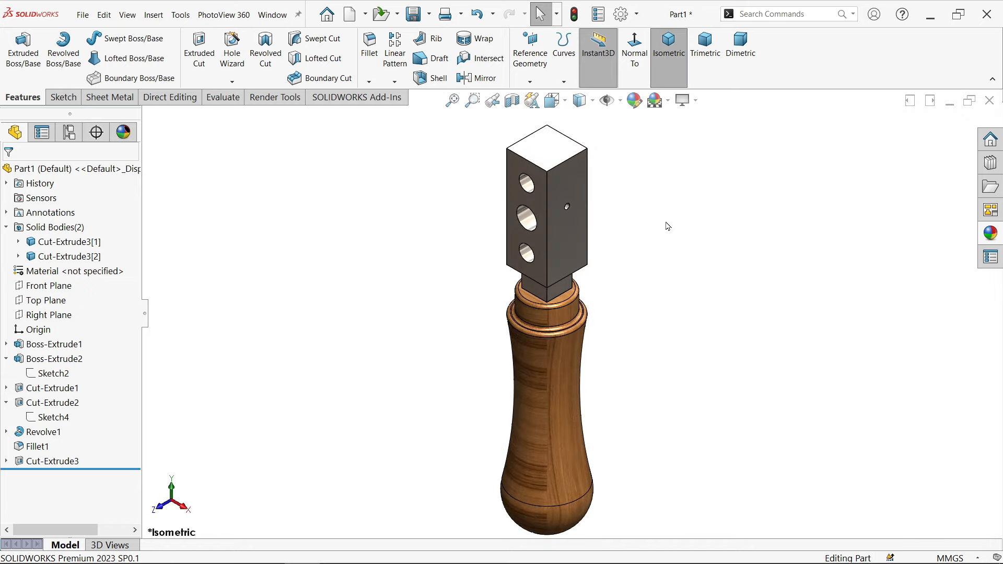
click(418, 18)
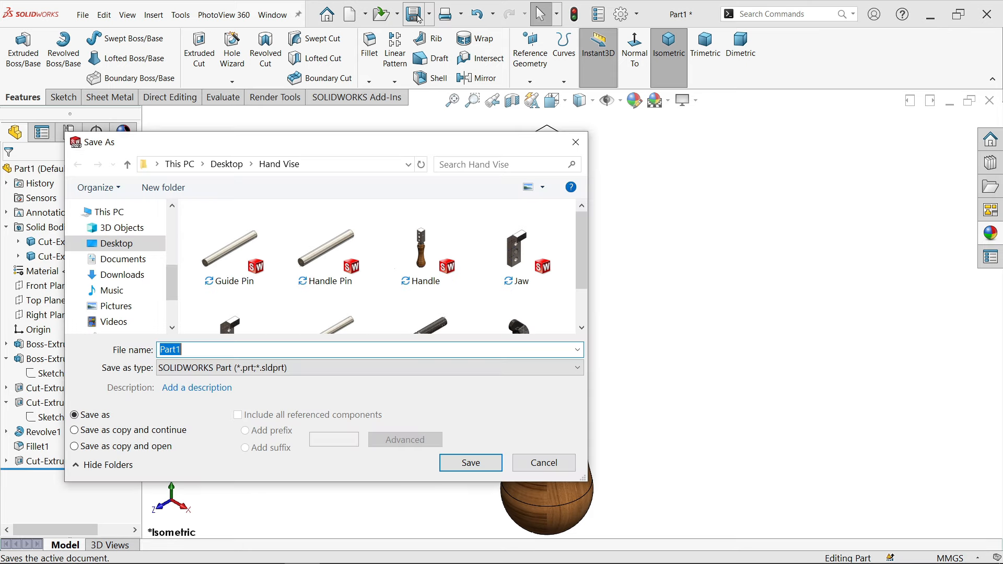
click(137, 246)
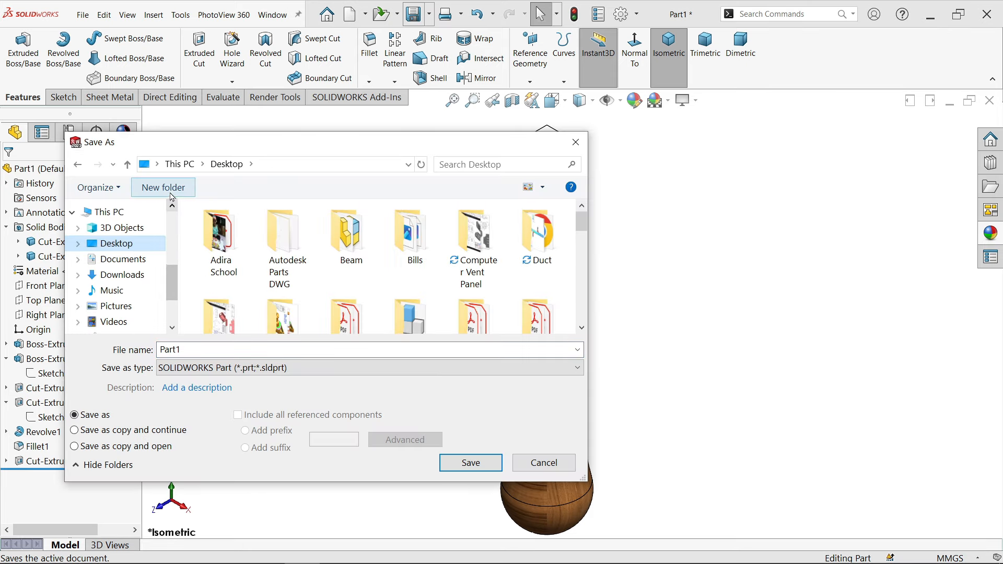
click(172, 193)
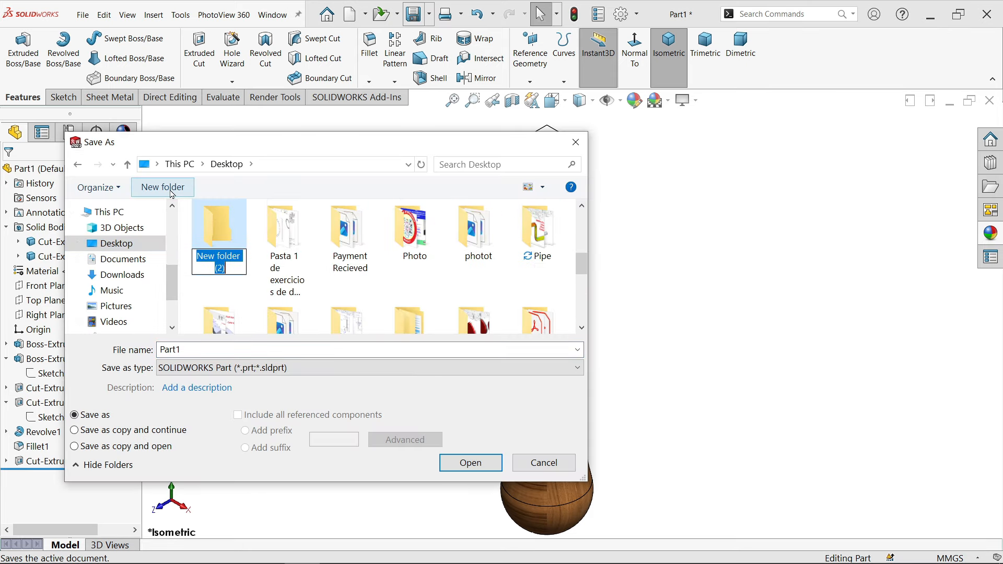
text(Hand V)
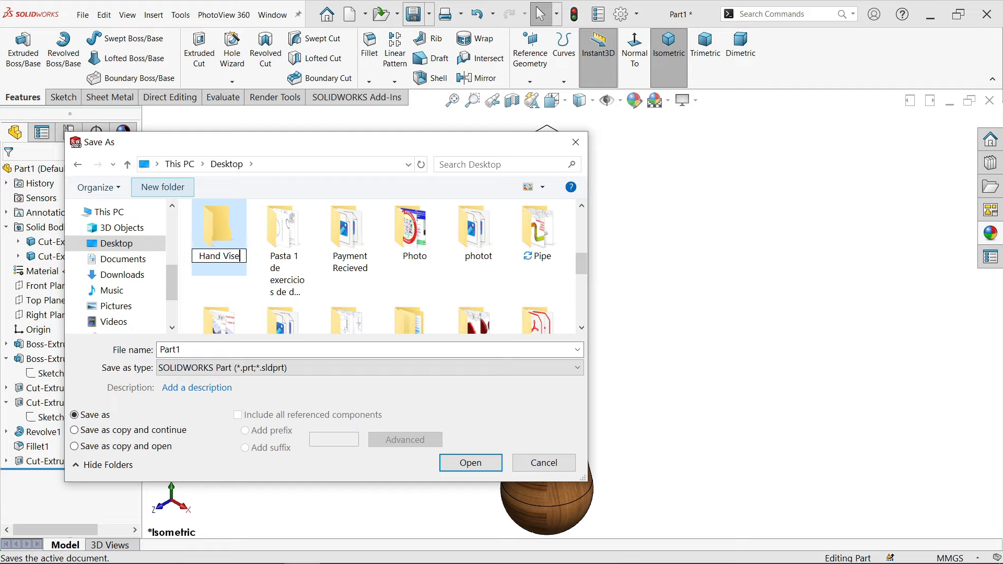
text(ise1)
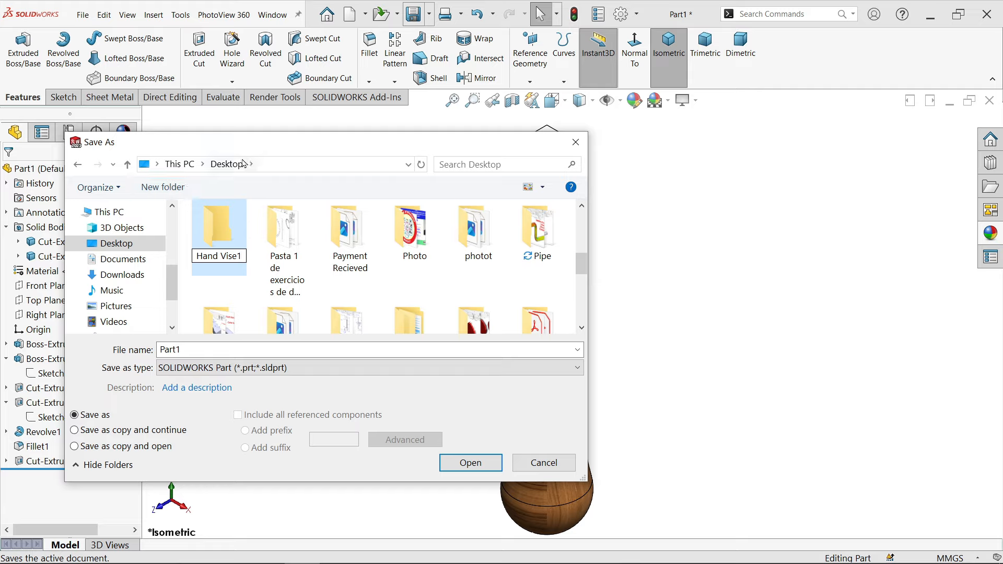
double_click(231, 235)
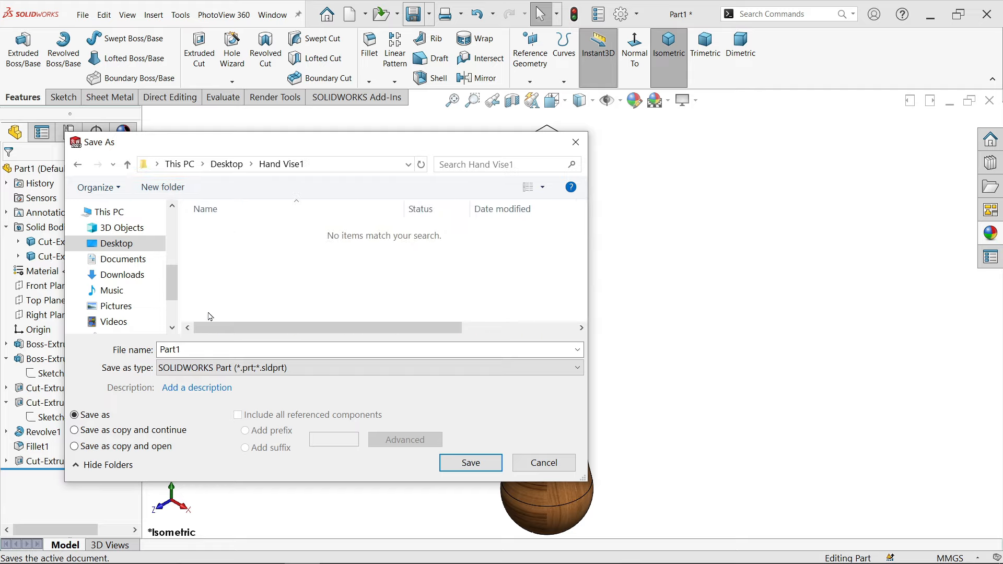
click(192, 349)
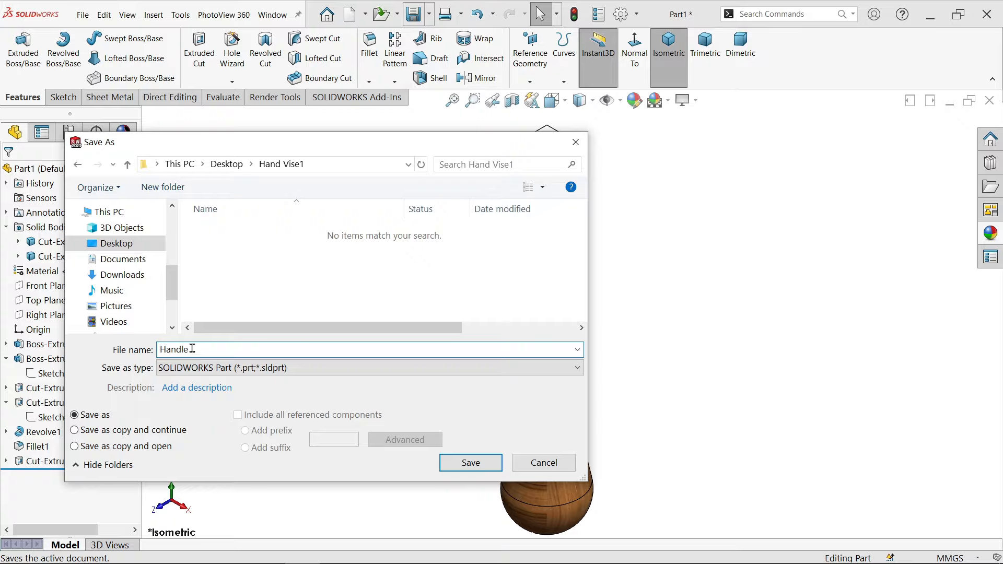
click(463, 461)
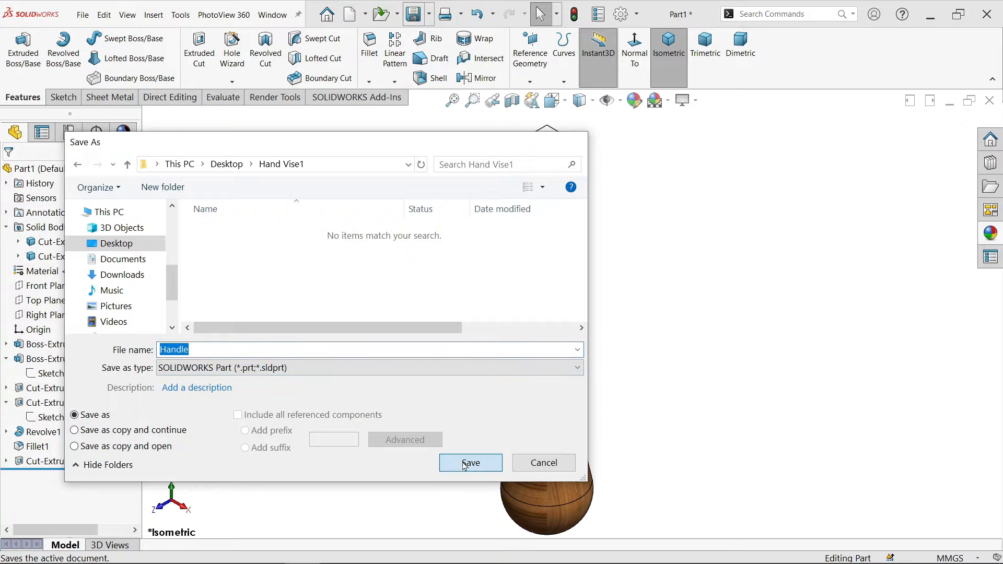
Switch to the hand vise drawing image and examine the guide pin's dimensions, fit and entry in the parts list.
key(alt+Tab)
scroll(405, 162, up, 5)
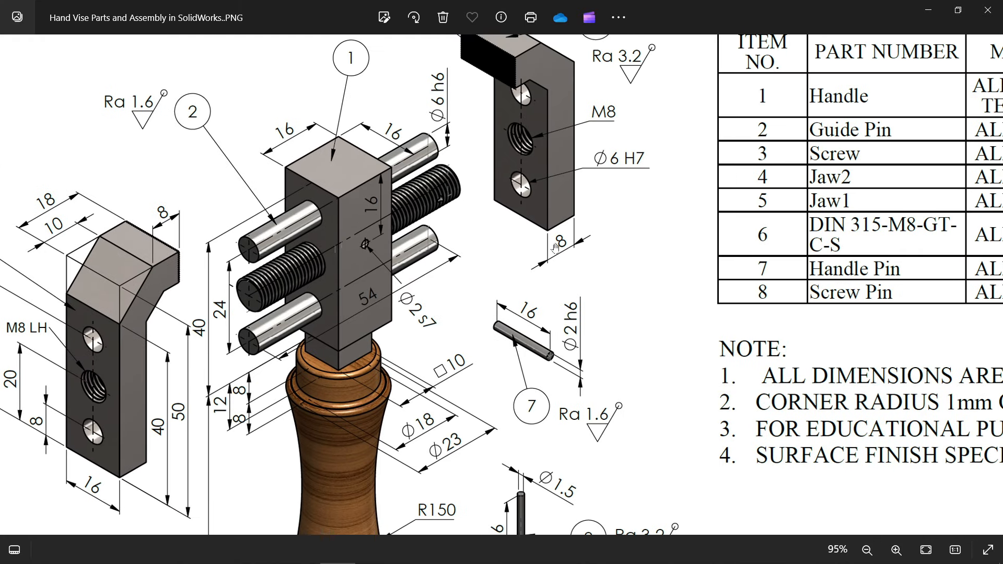
drag(316, 244, 402, 251)
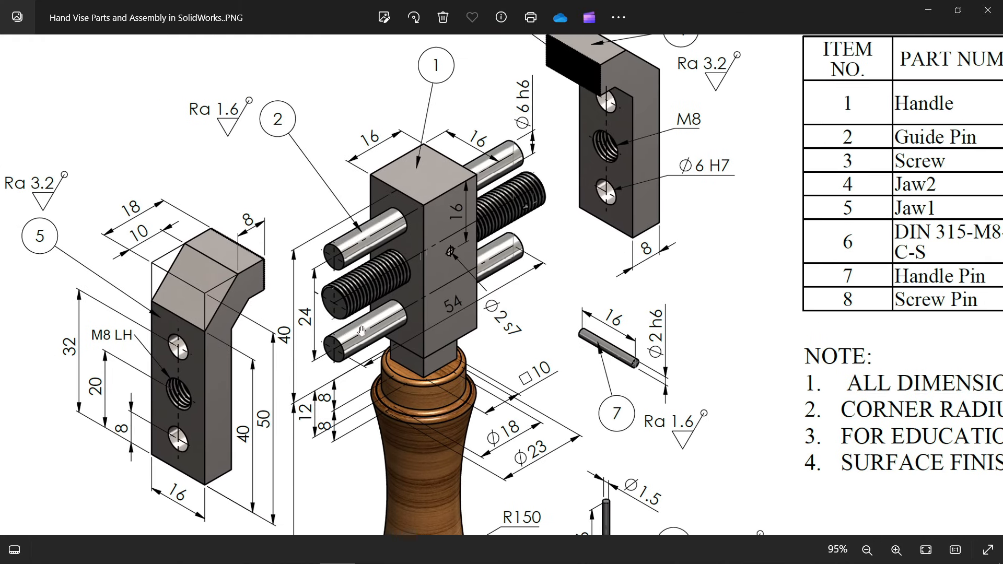
drag(409, 312, 335, 278)
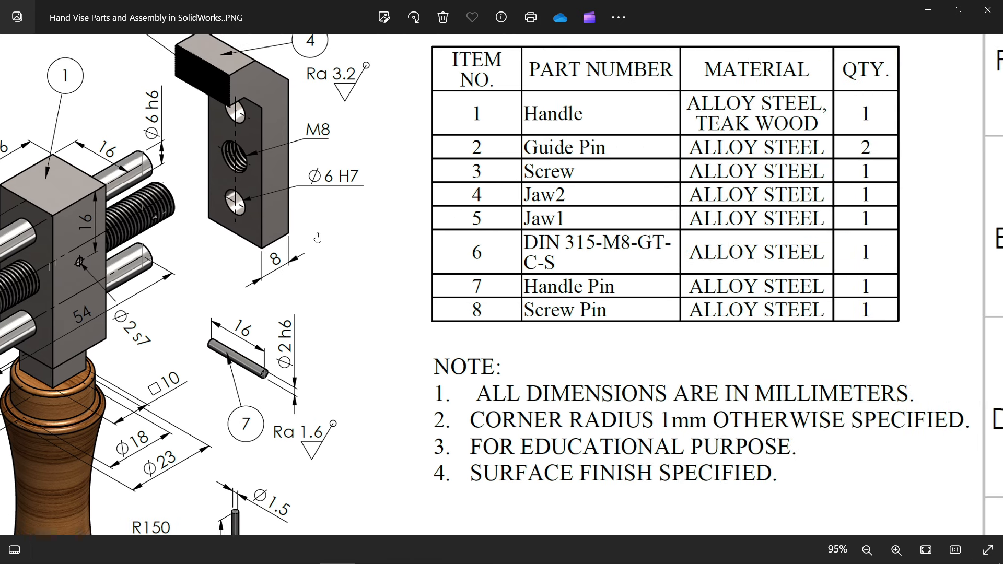
drag(317, 238, 702, 209)
scroll(462, 298, up, 2)
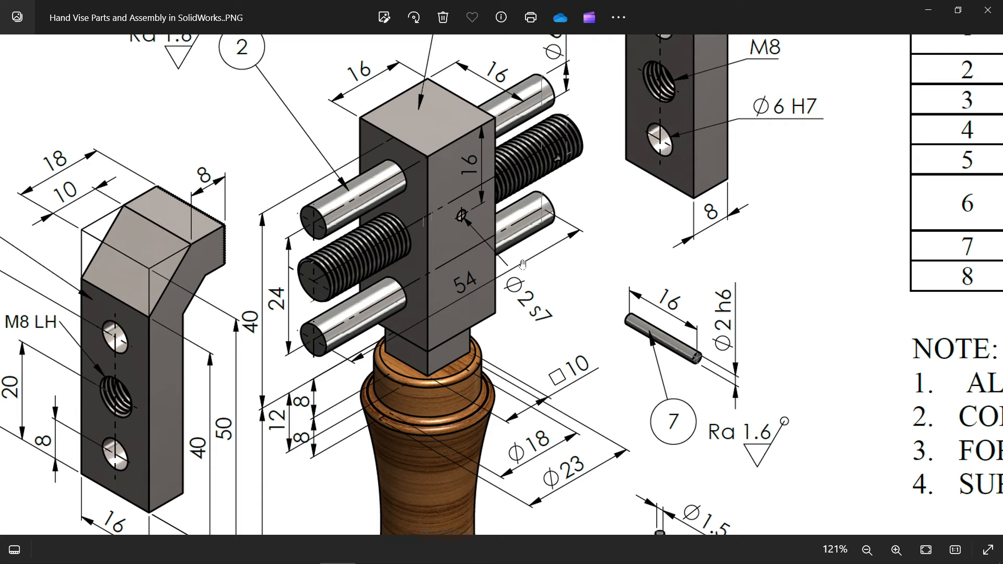
drag(500, 201, 433, 333)
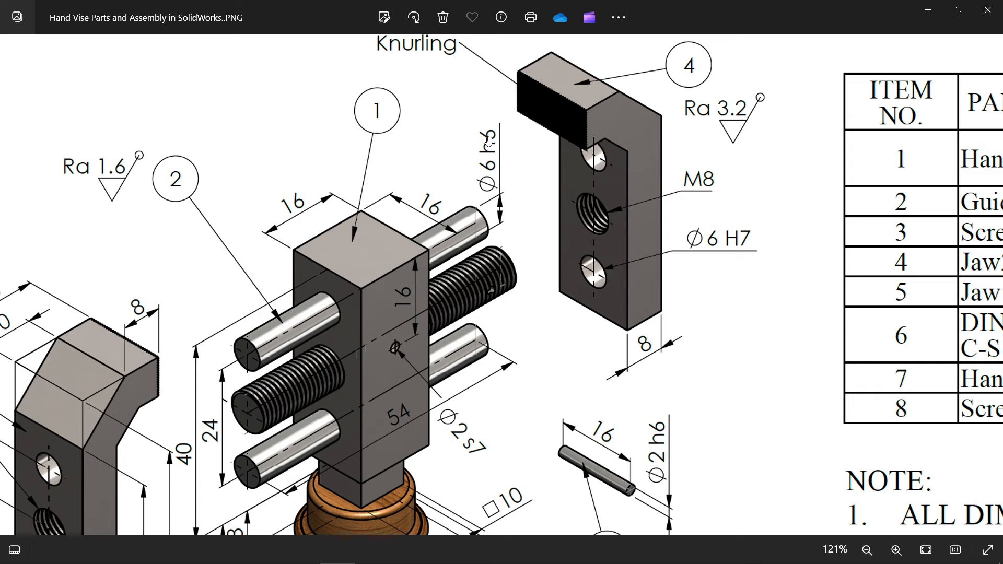
scroll(483, 208, down, 3)
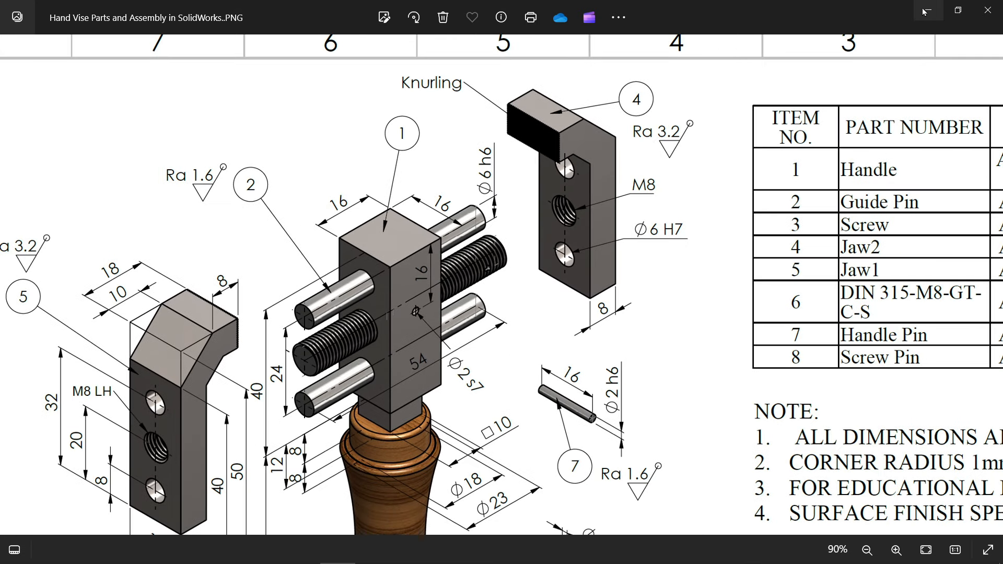
click(932, 9)
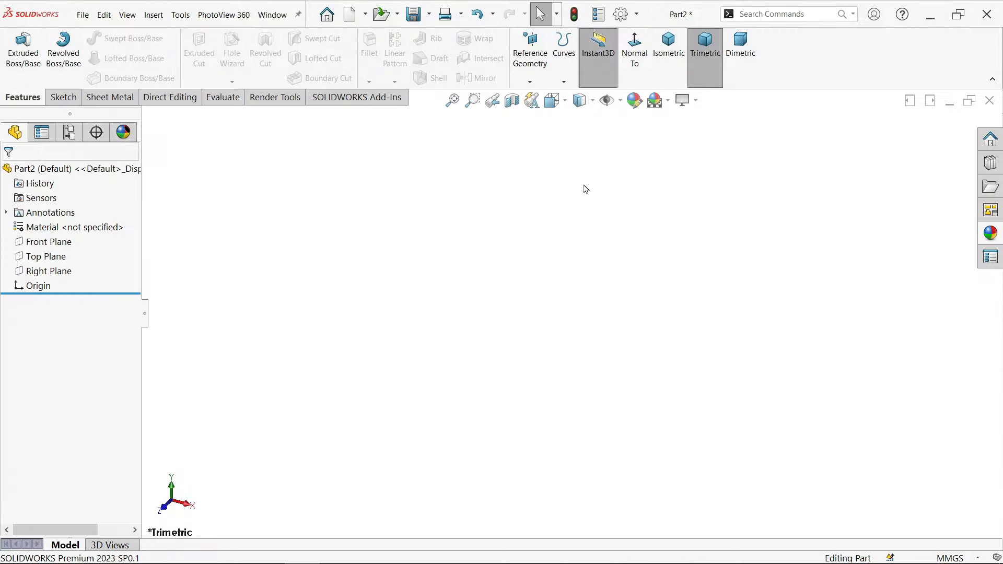
Sketch a 6 mm diameter circle centred on the origin on the Front Plane.
click(54, 248)
click(62, 228)
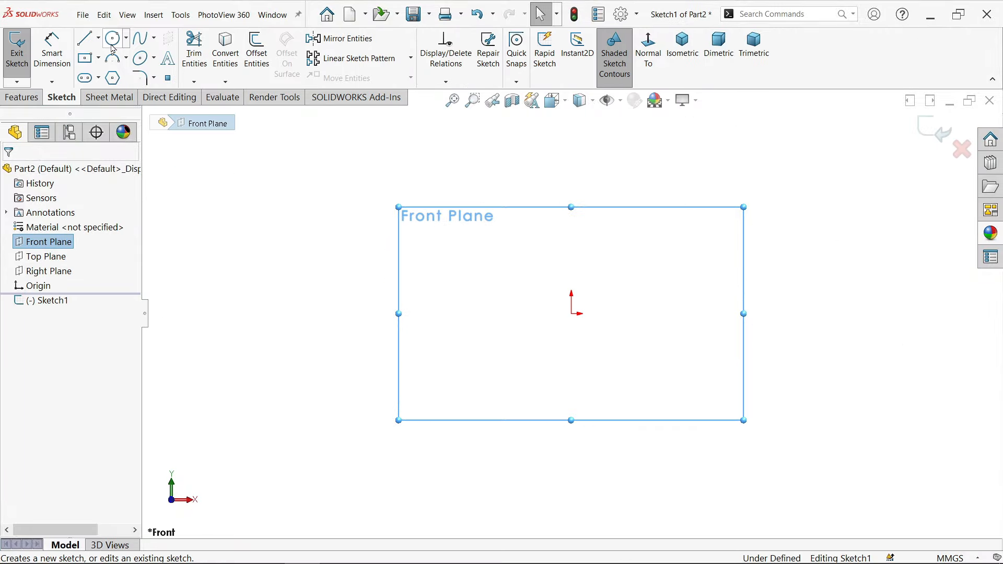
click(112, 39)
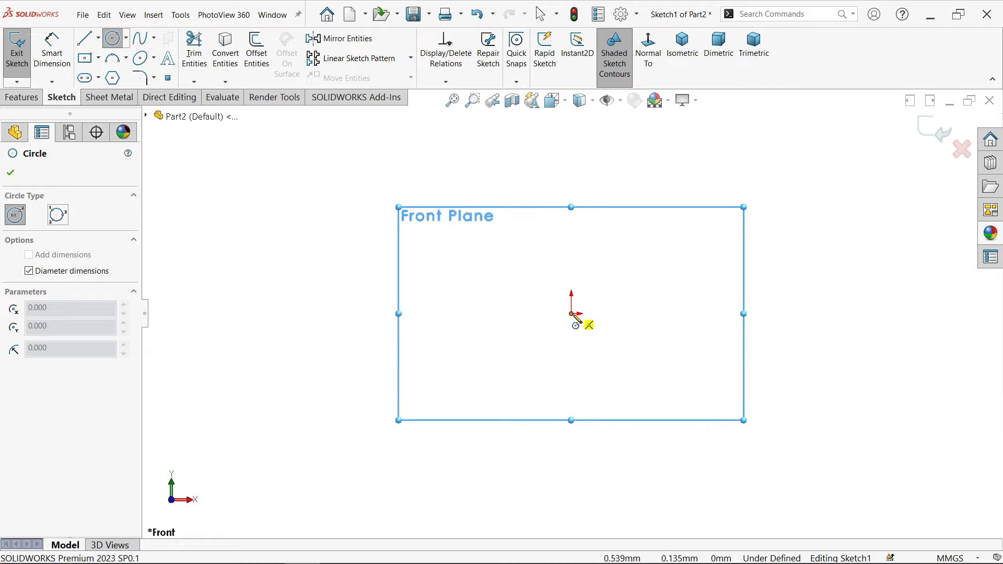
drag(571, 314, 571, 336)
text(6)
key(Return)
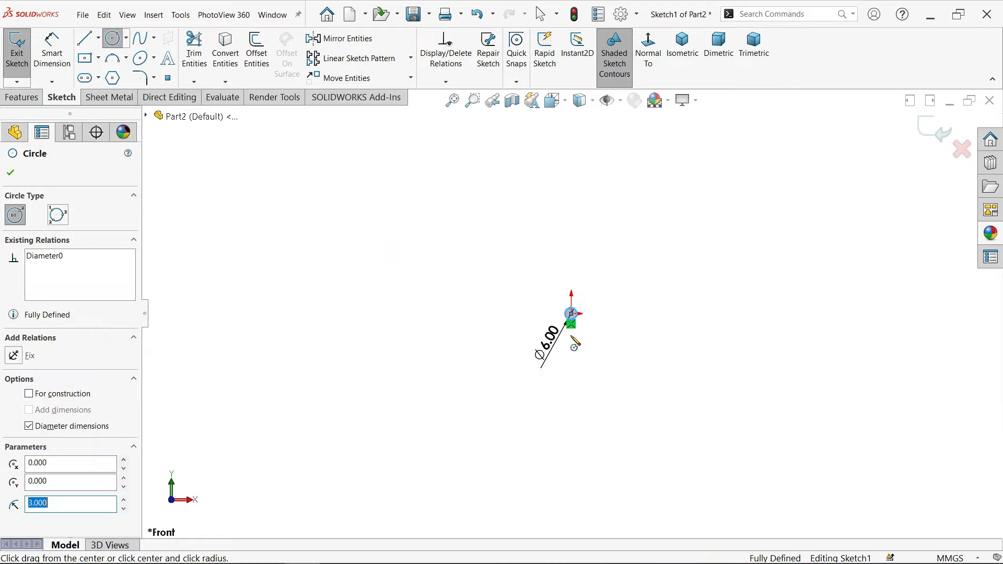
right_click(443, 298)
click(473, 300)
Give the circle's 6 mm diameter dimension a Fit tolerance with shaft fit h6.
scroll(547, 339, down, 3)
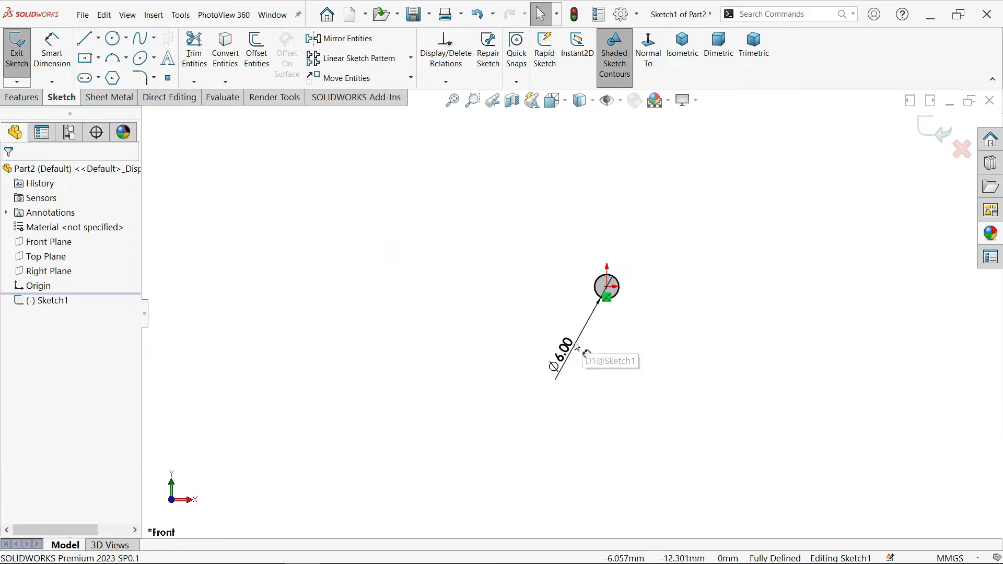
click(561, 353)
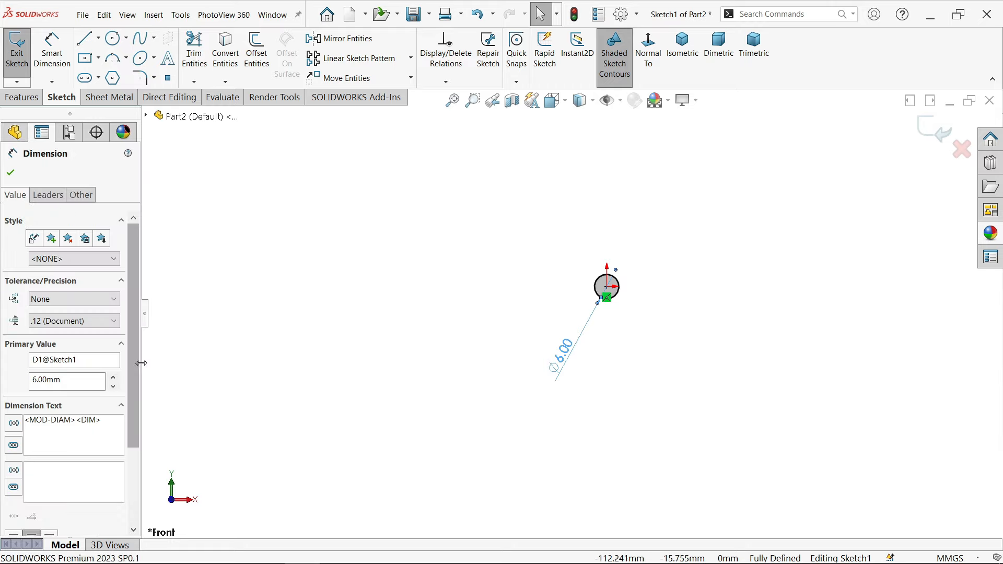
click(79, 302)
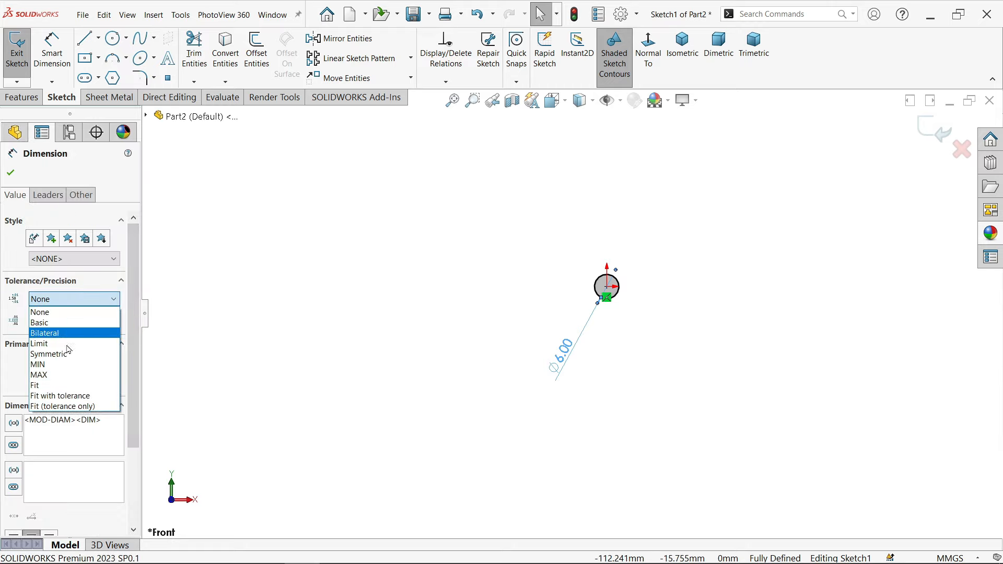
click(39, 385)
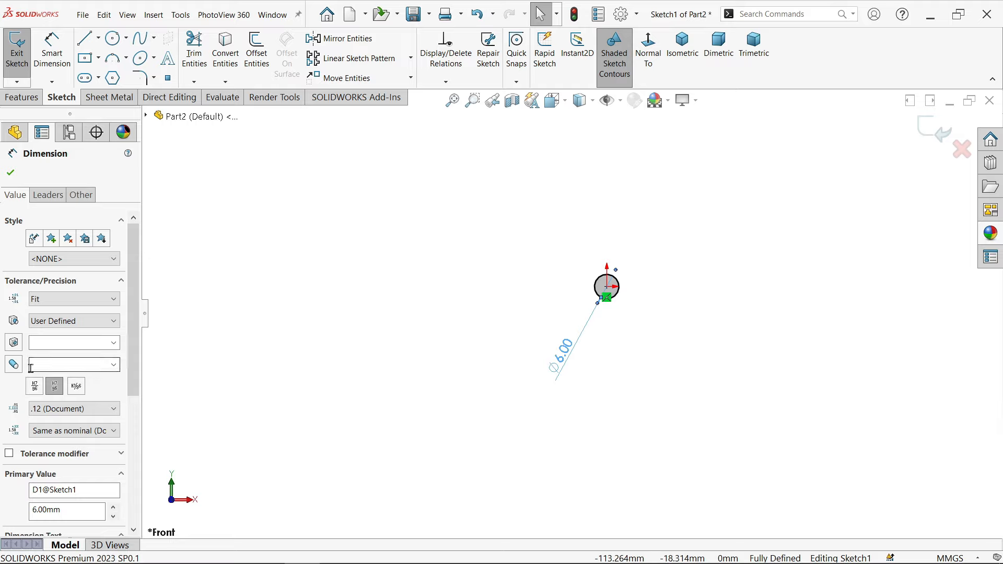
click(113, 365)
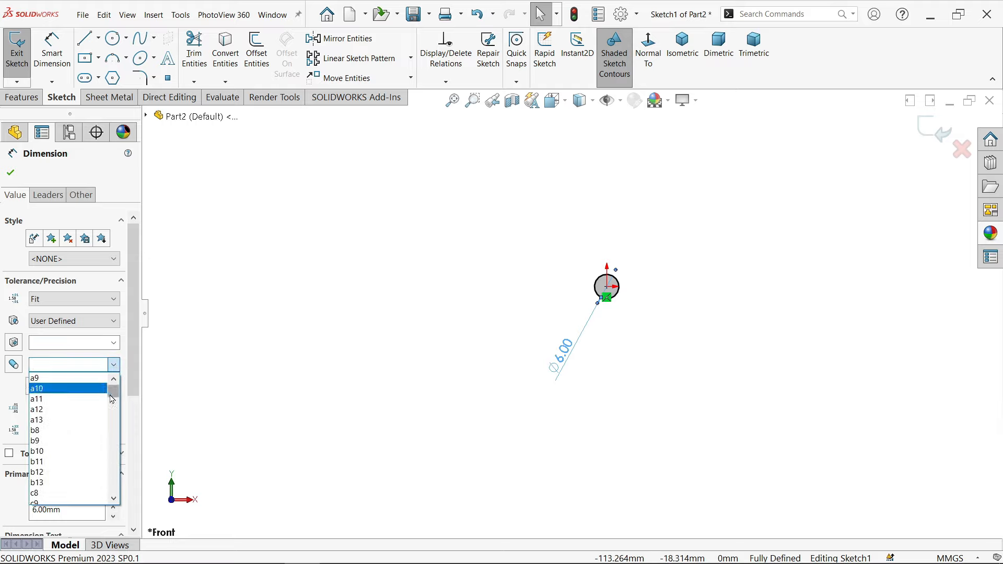
drag(114, 401, 111, 430)
click(42, 434)
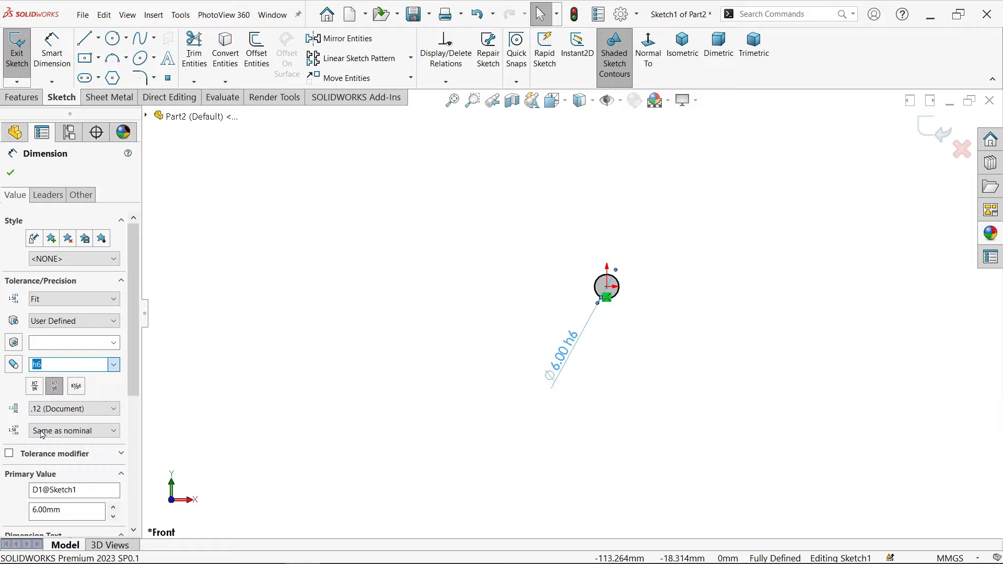
Set the diameter dimension's unit precision to None and its fit type to Press.
click(65, 414)
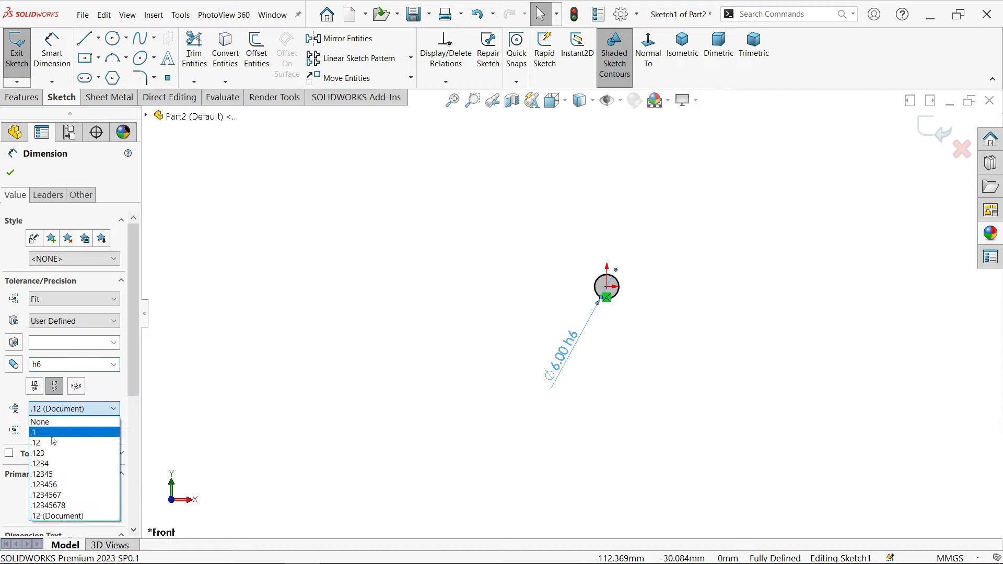
click(53, 422)
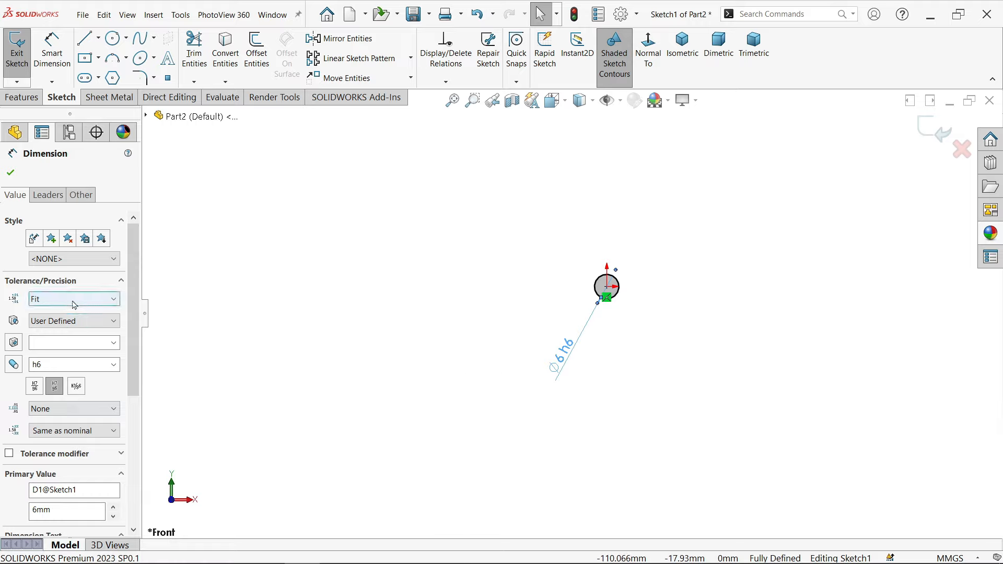
click(68, 321)
click(47, 370)
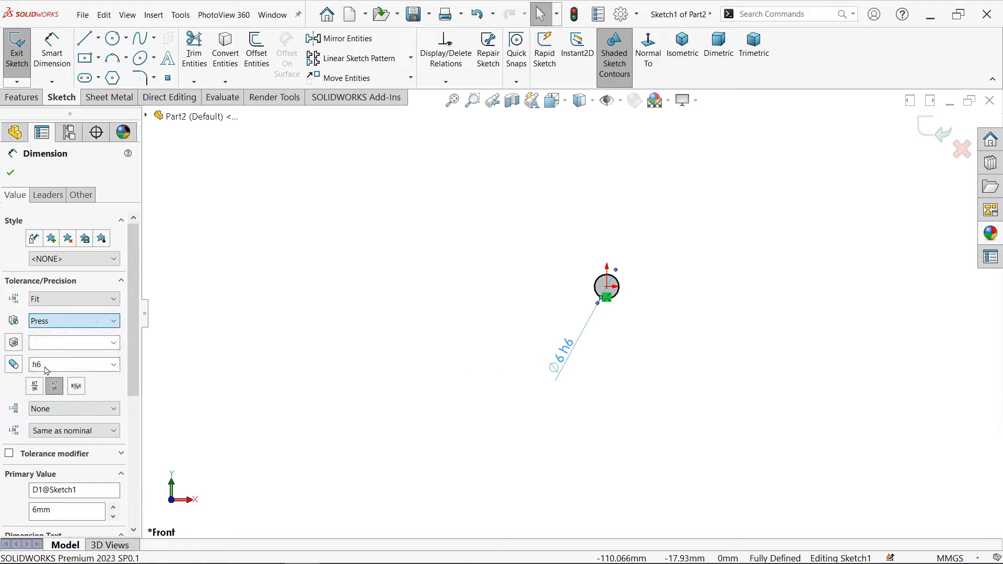
click(44, 365)
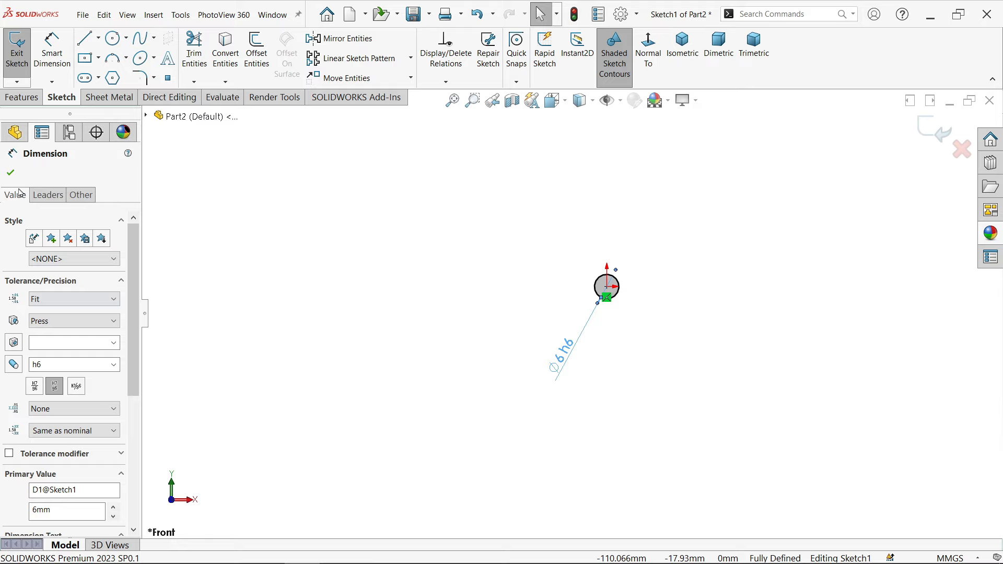
click(11, 172)
Extrude the 6 mm circle 54 mm in total with the Mid Plane end condition.
click(33, 100)
click(23, 49)
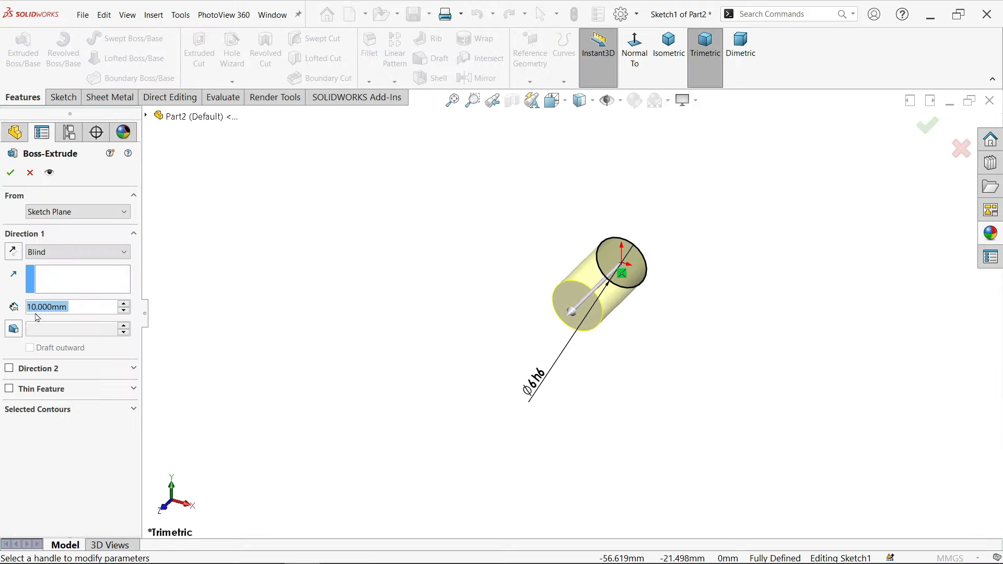
text(54)
key(Return)
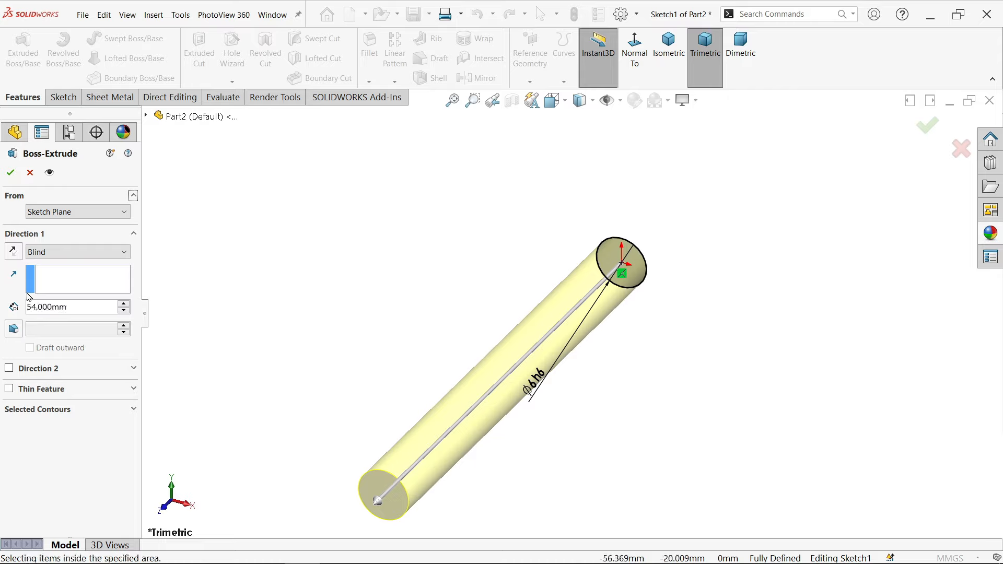
click(73, 252)
click(55, 326)
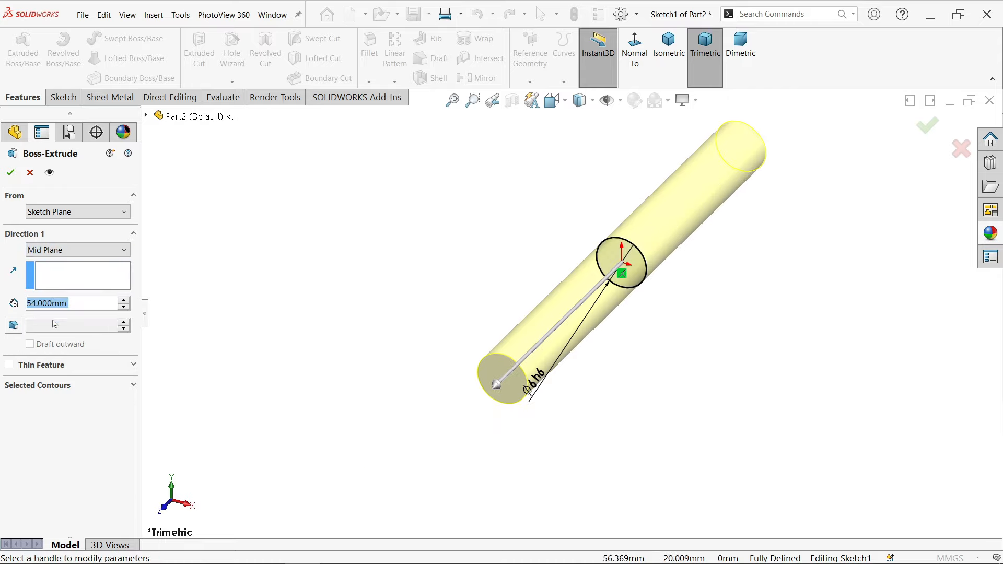
scroll(575, 283, up, 2)
scroll(668, 260, down, 1)
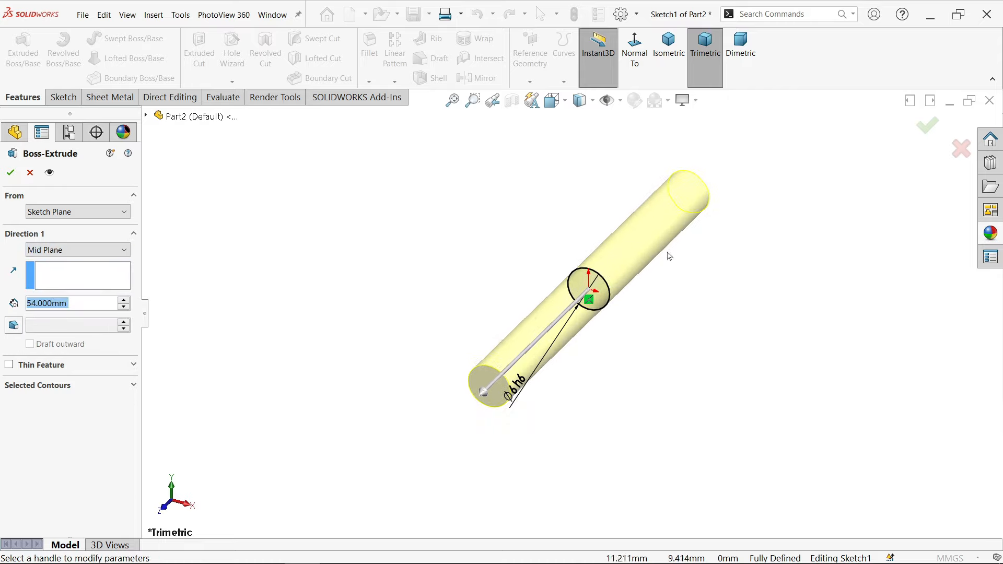
key(Return)
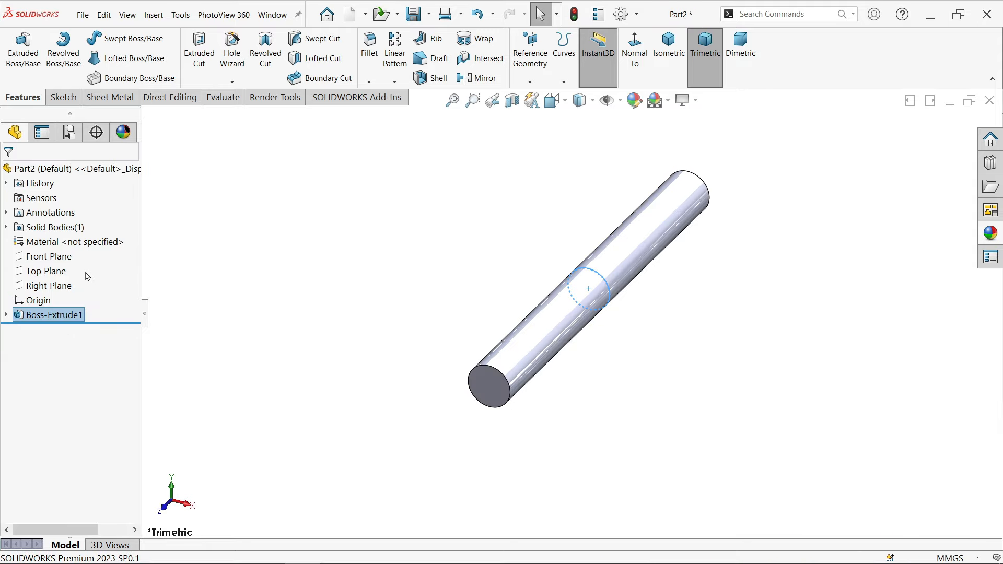
Assign Alloy Steel from the SOLIDWORKS steel materials to the pin.
right_click(82, 245)
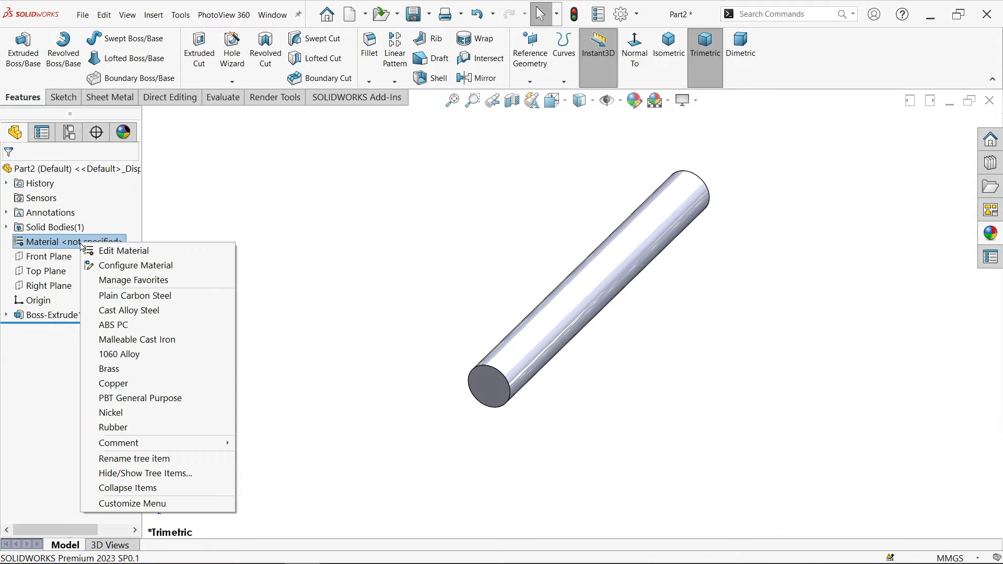
click(136, 256)
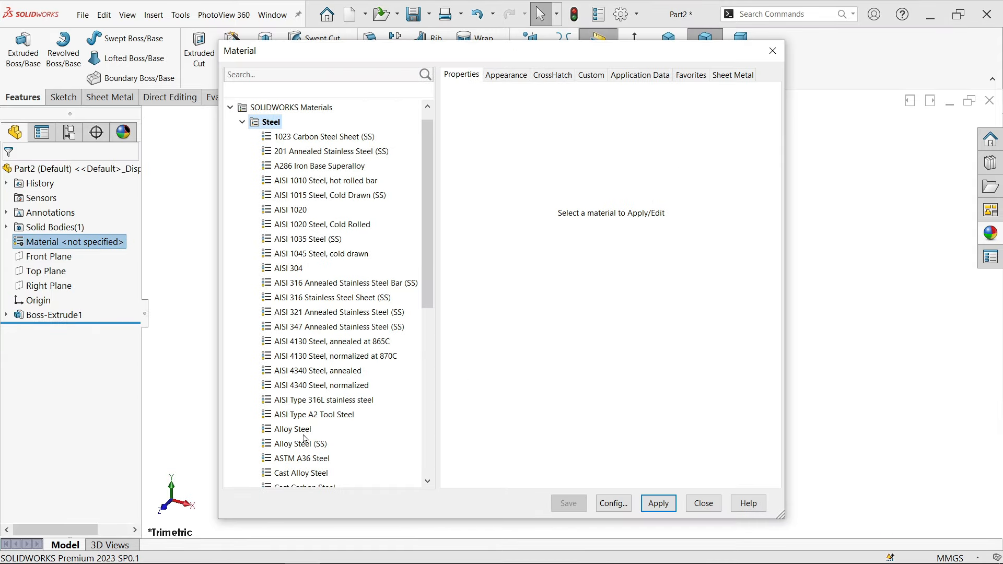
click(304, 433)
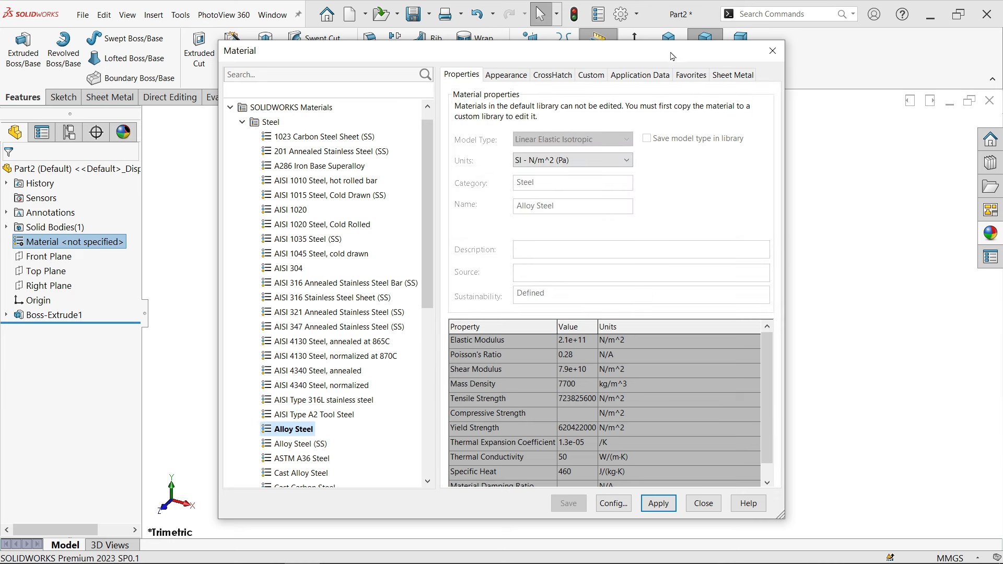
drag(672, 56, 391, 69)
click(375, 518)
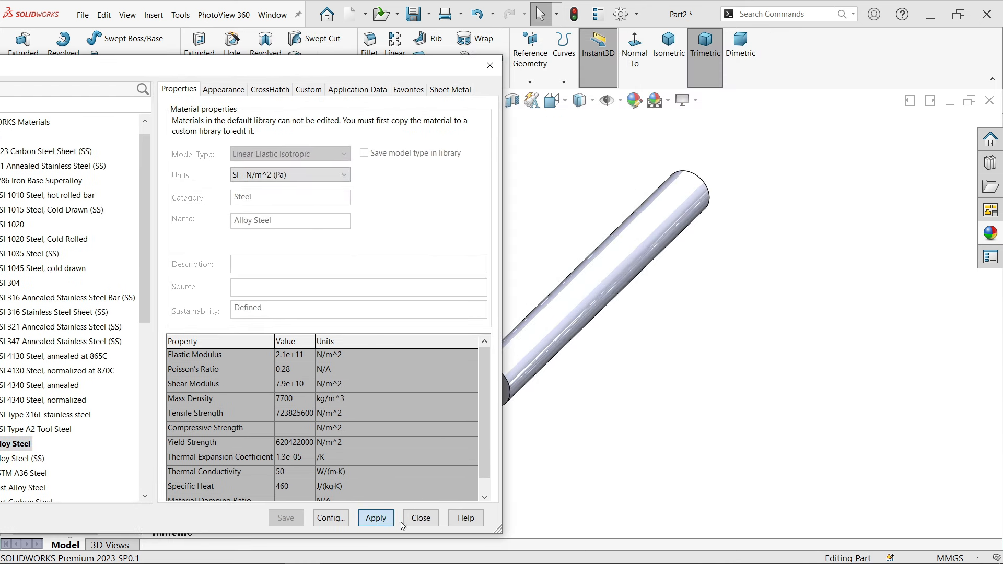
click(421, 519)
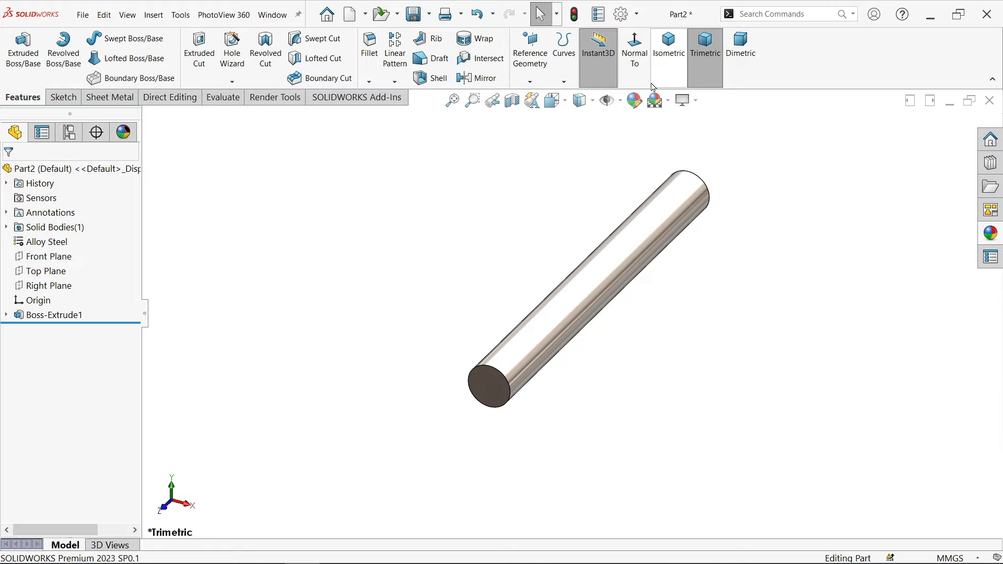
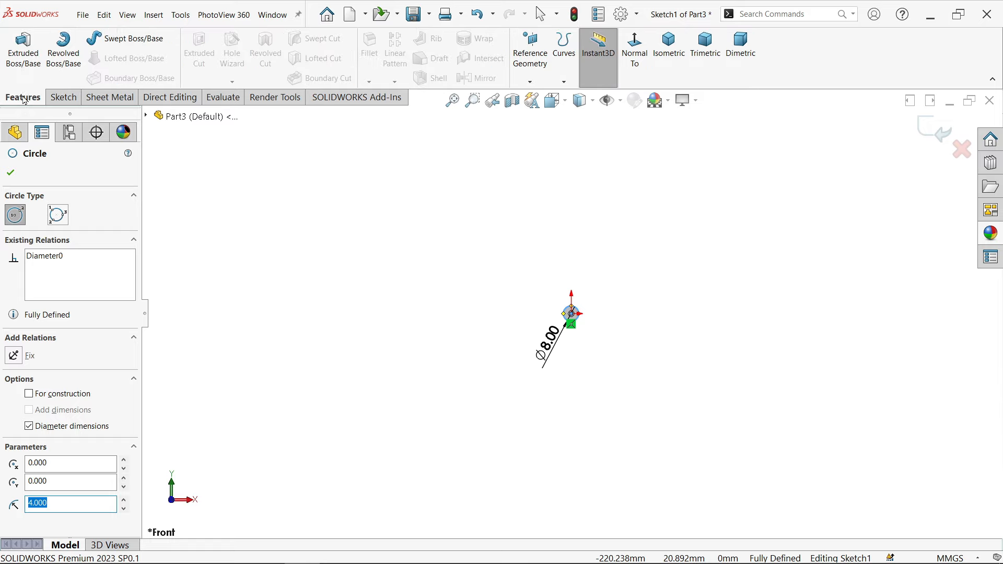
Extrude the 8 mm circle 60 mm in total with the Mid Plane end condition.
click(23, 50)
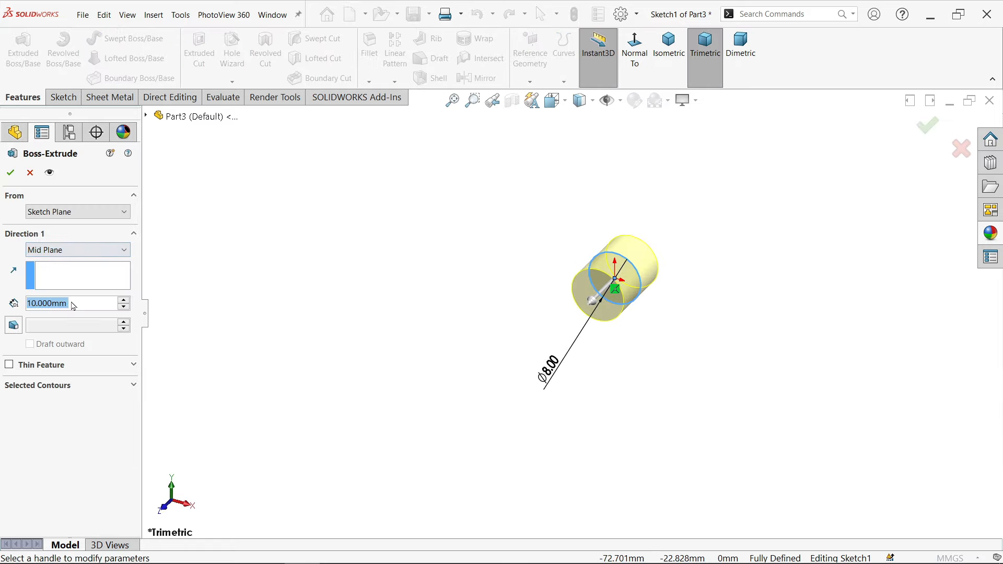
text(60)
key(Return)
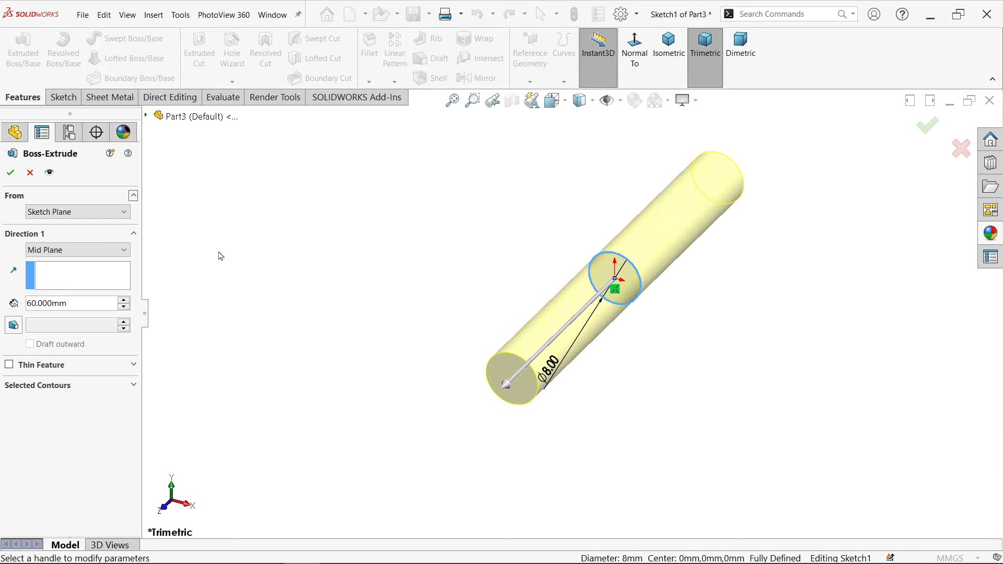
click(13, 174)
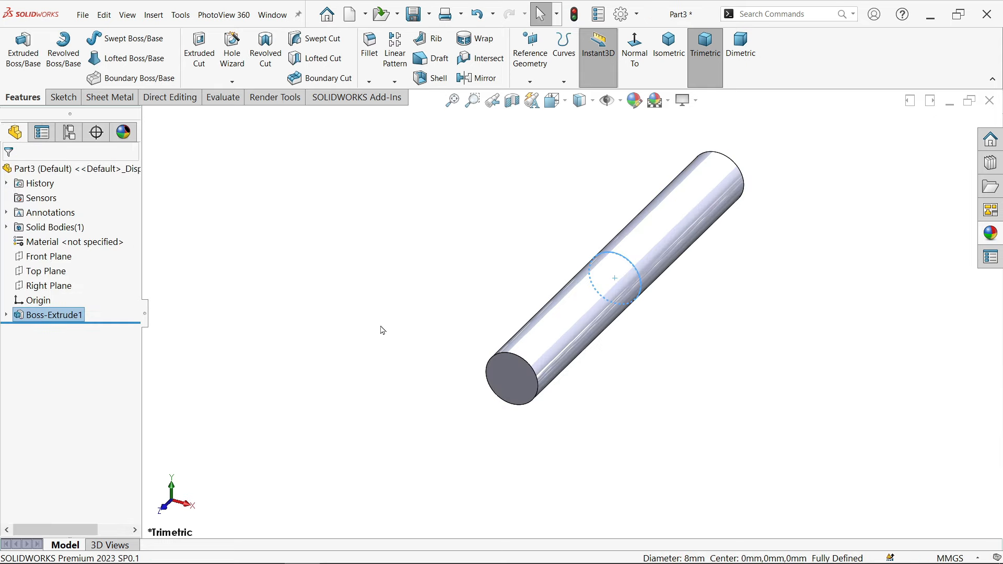
On the Right Plane, sketch a 2 mm diameter circle near the cylinder's upper edge, between the origin and the front end.
click(44, 286)
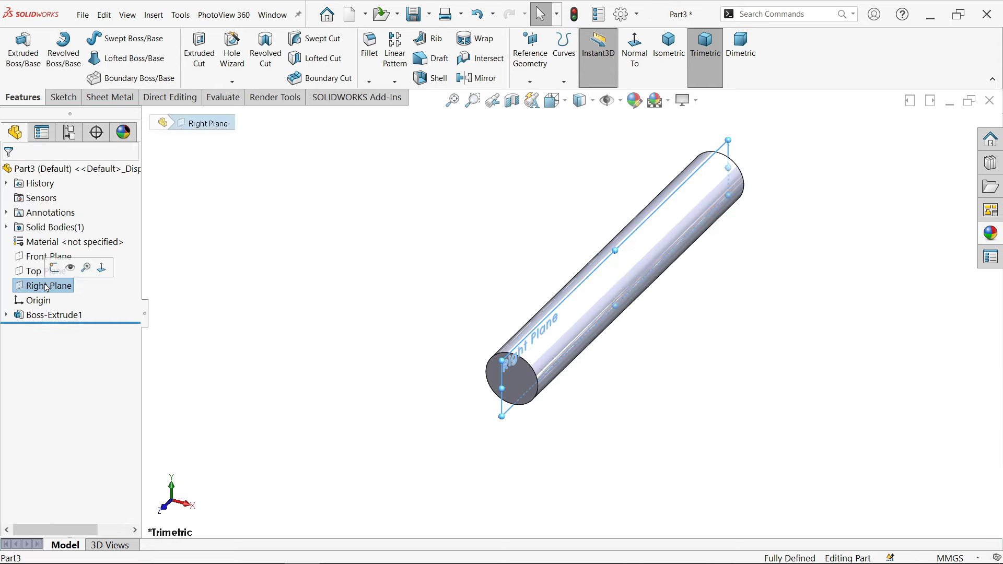
click(54, 267)
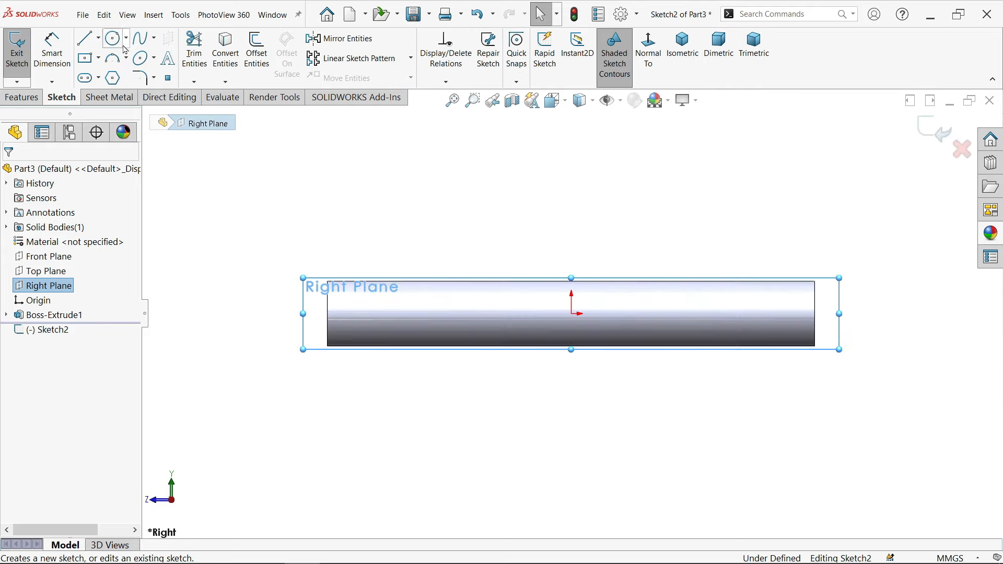
click(112, 39)
scroll(501, 308, down, 2)
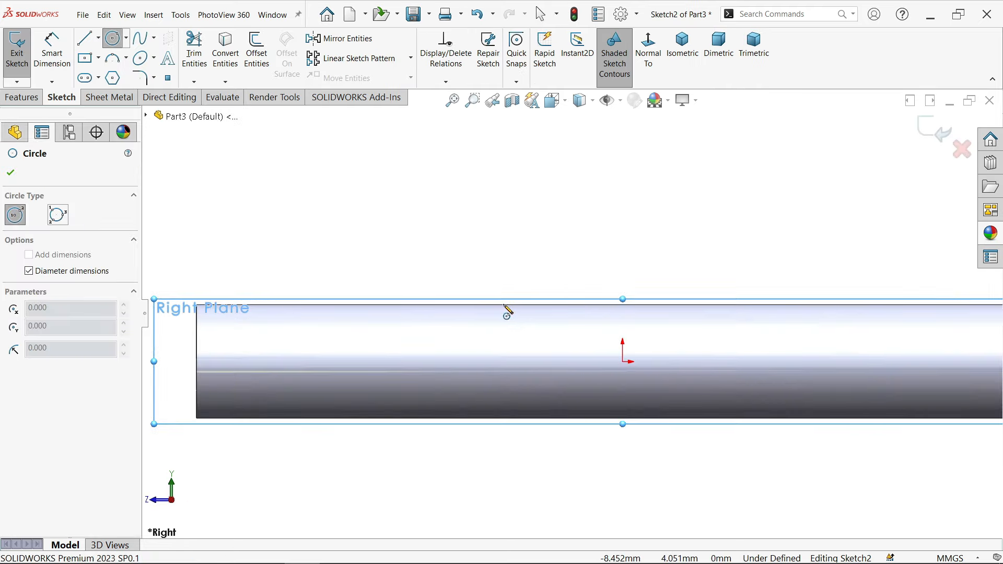
click(505, 305)
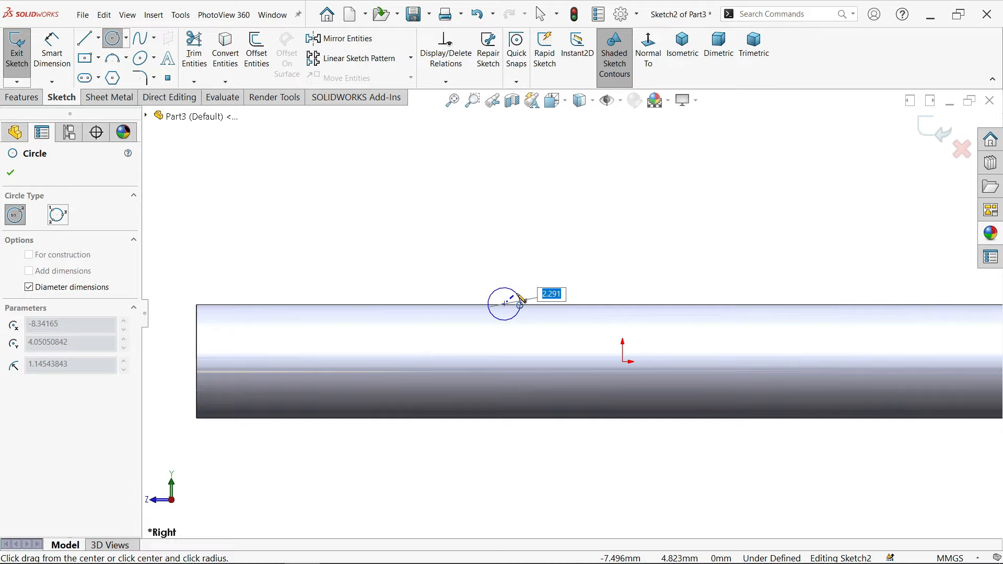
text(2)
key(Return)
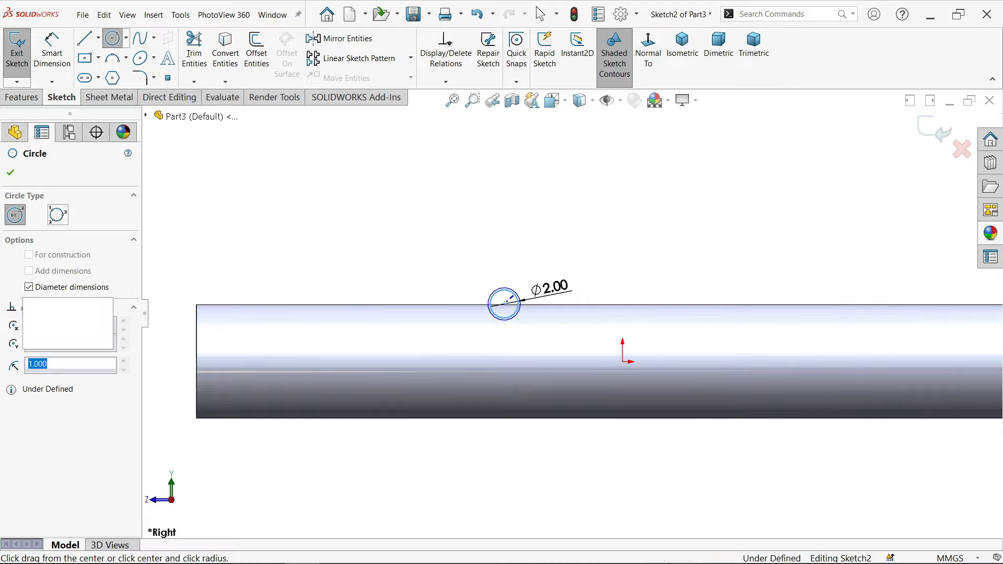
Dimension the small circle's centre 22 mm from the cylinder's front end edge.
click(52, 53)
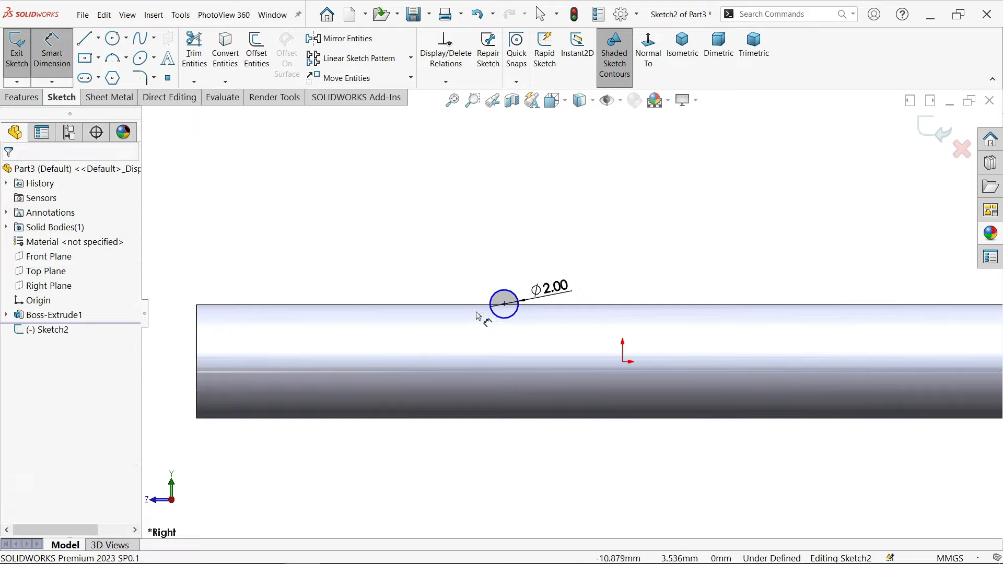
click(504, 304)
click(198, 338)
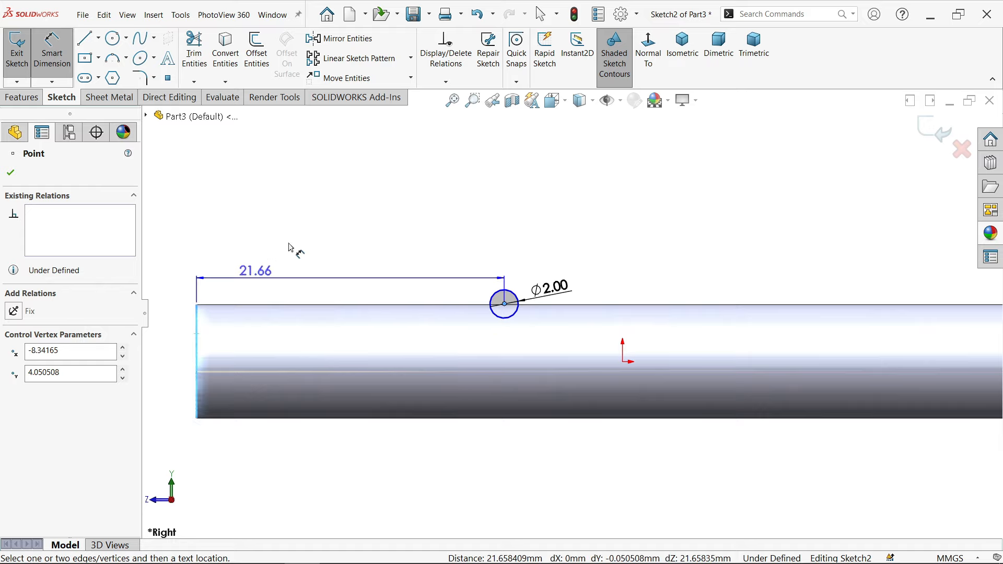
click(263, 210)
text(22)
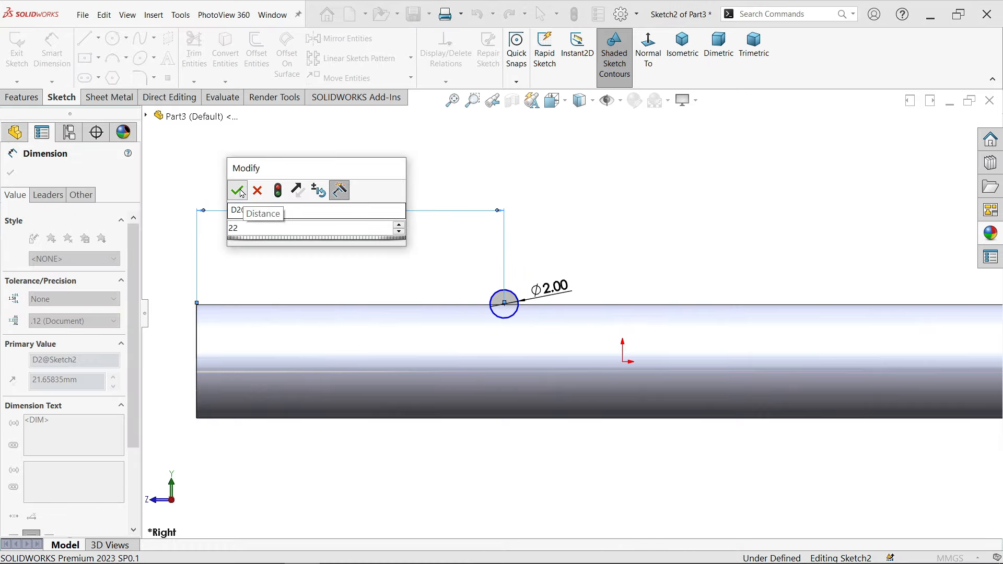
click(236, 190)
Draw a horizontal construction centreline from the origin along the cylinder's axis toward the front end.
click(98, 38)
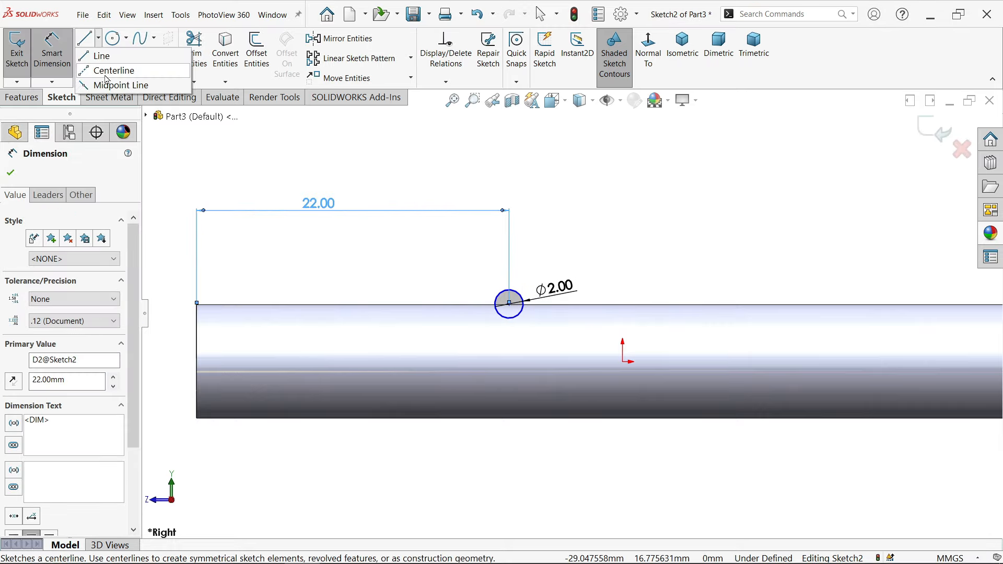
click(110, 70)
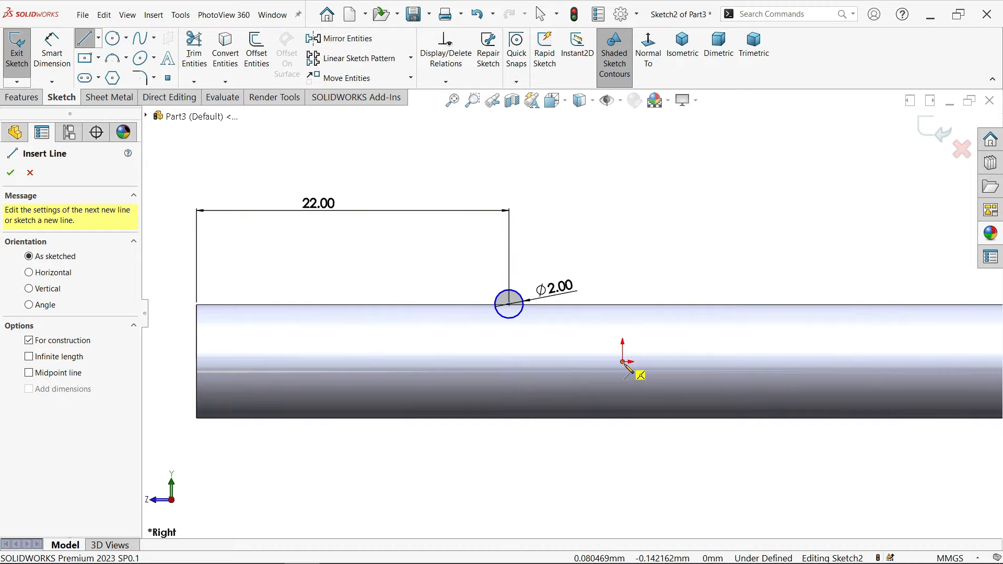
click(622, 362)
click(468, 362)
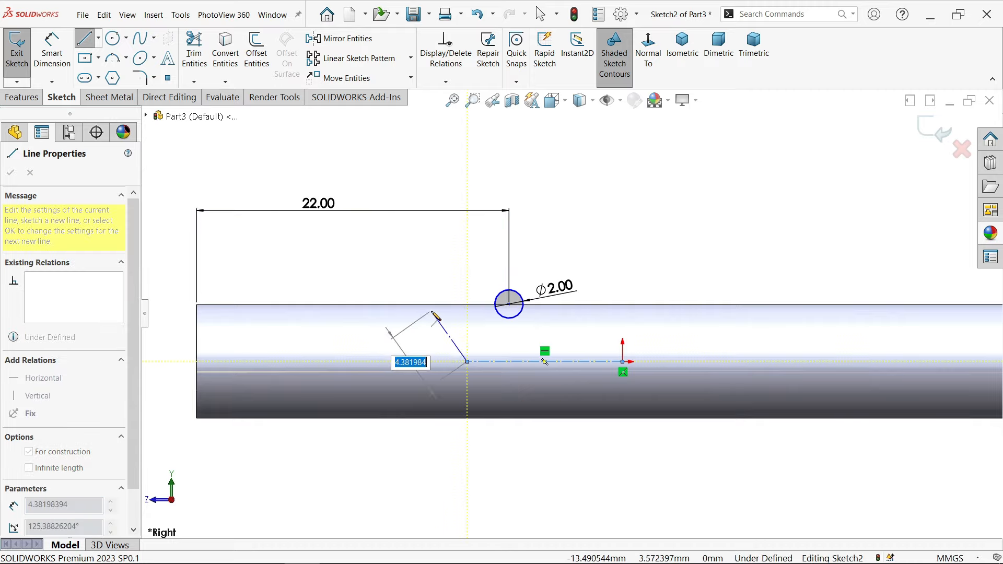
key(Escape)
Make the 2 mm circle's centre coincident with the cylinder's upper silhouette edge.
scroll(533, 314, down, 3)
scroll(484, 302, down, 3)
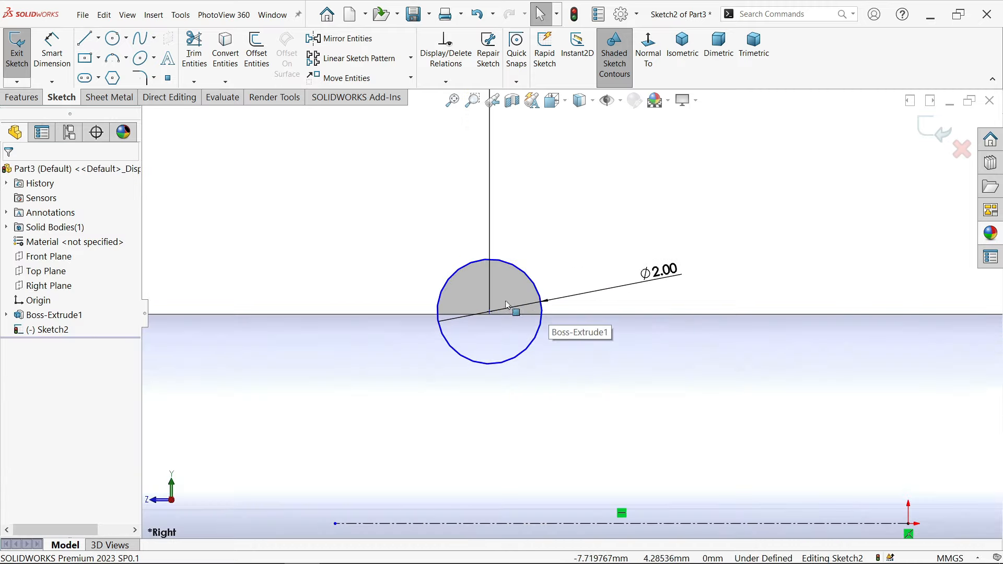
drag(490, 312, 489, 289)
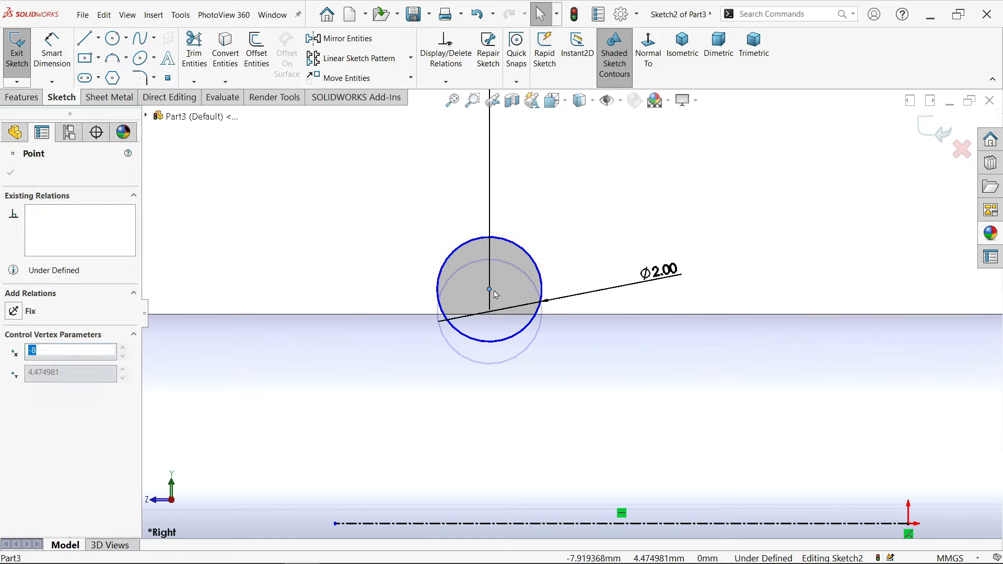
key(Escape)
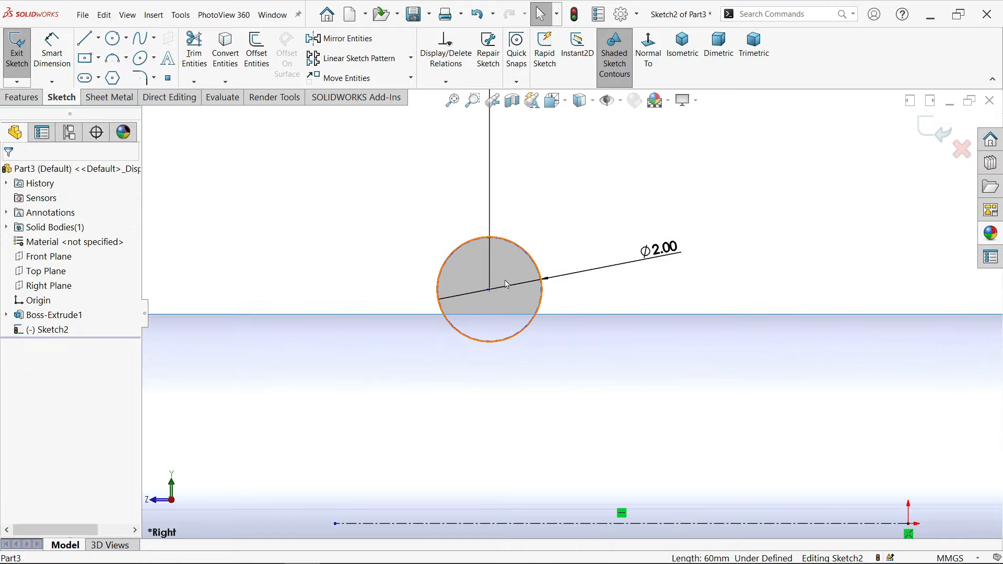
click(490, 289)
ctrl+click(526, 253)
click(534, 248)
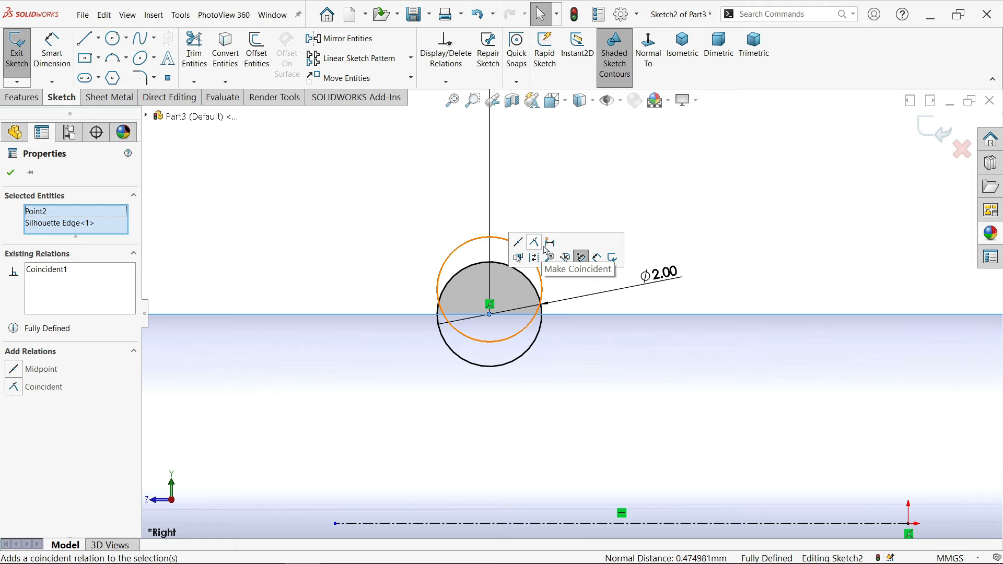
click(607, 230)
scroll(598, 228, up, 3)
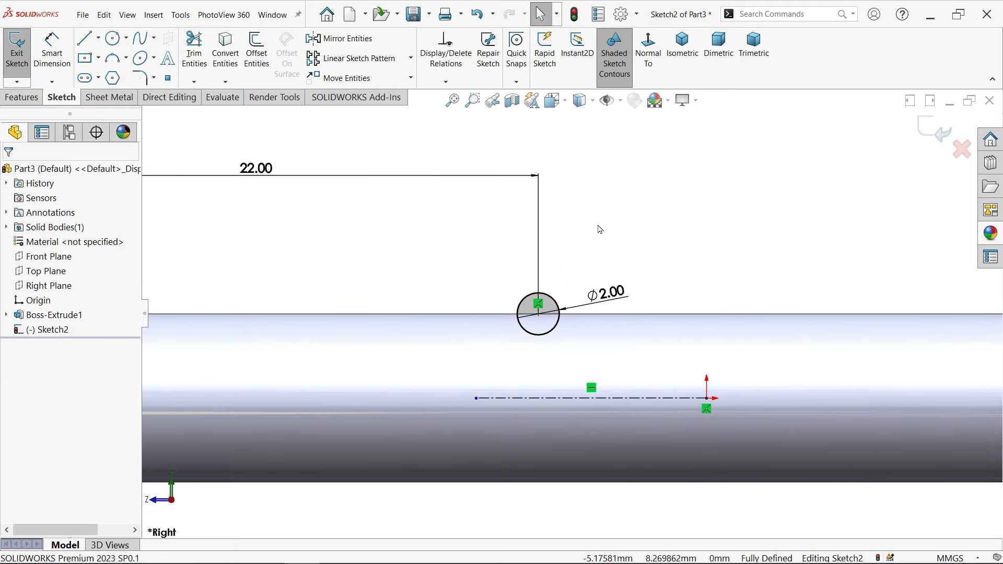
Cut a groove around the cylinder by revolving the 2 mm circle 360 degrees about the centreline with a Blind end condition.
click(22, 97)
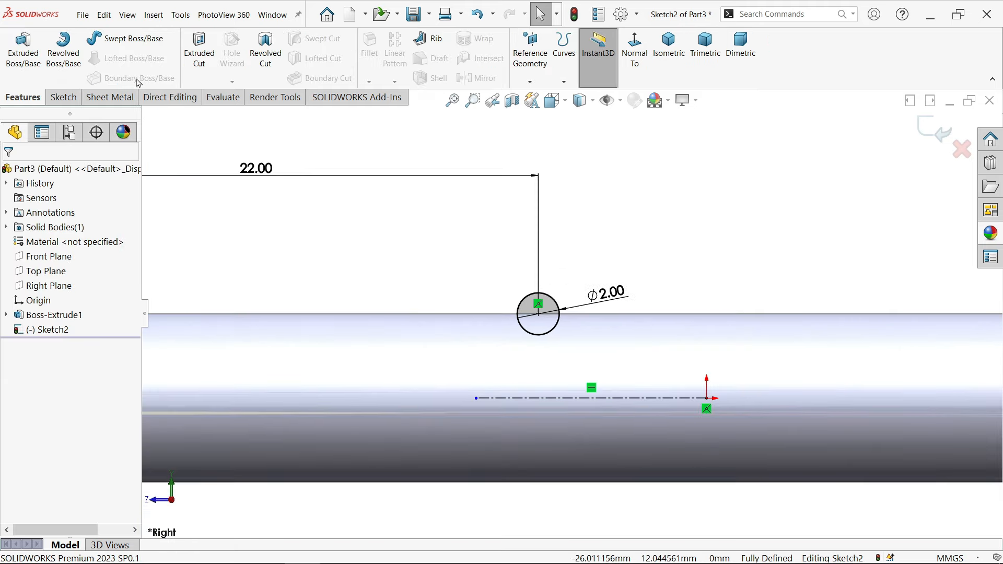
click(265, 53)
click(81, 216)
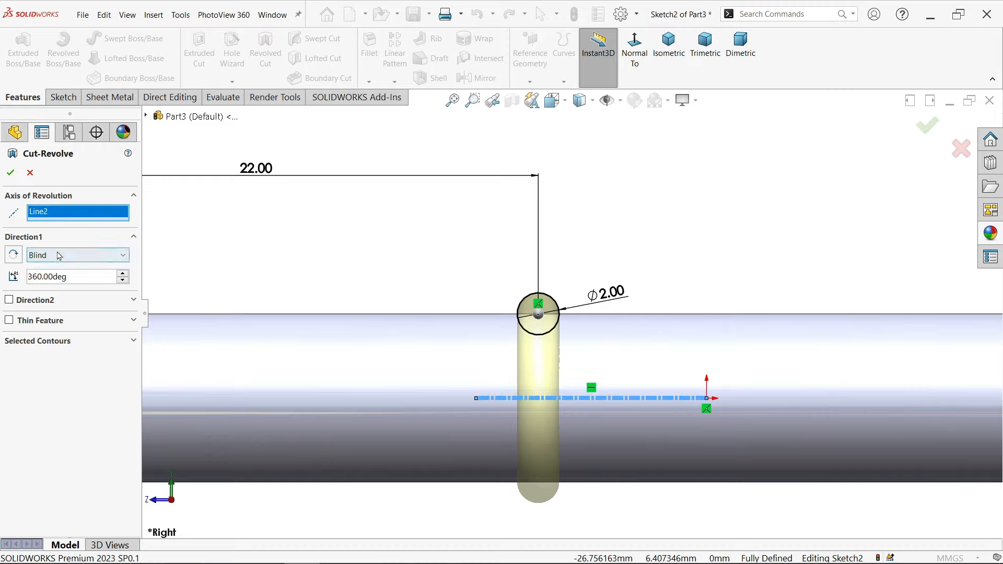
click(76, 255)
click(74, 265)
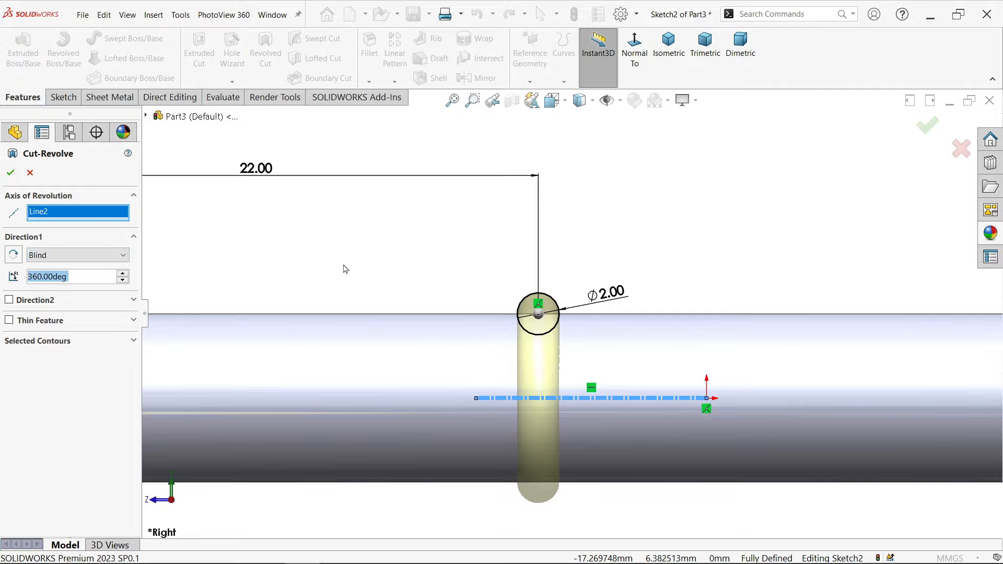
middle_drag(378, 261, 404, 308)
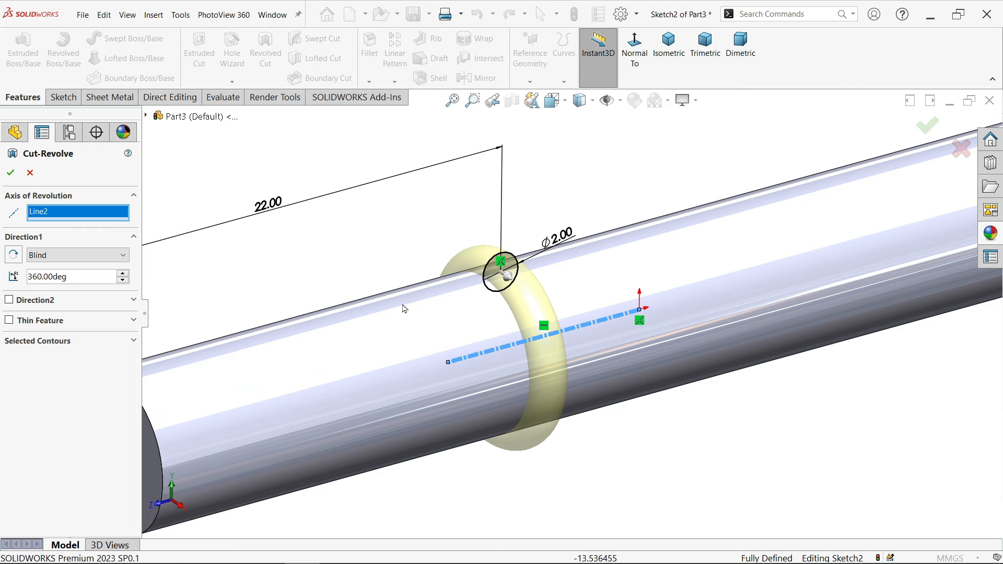
click(9, 172)
key(f)
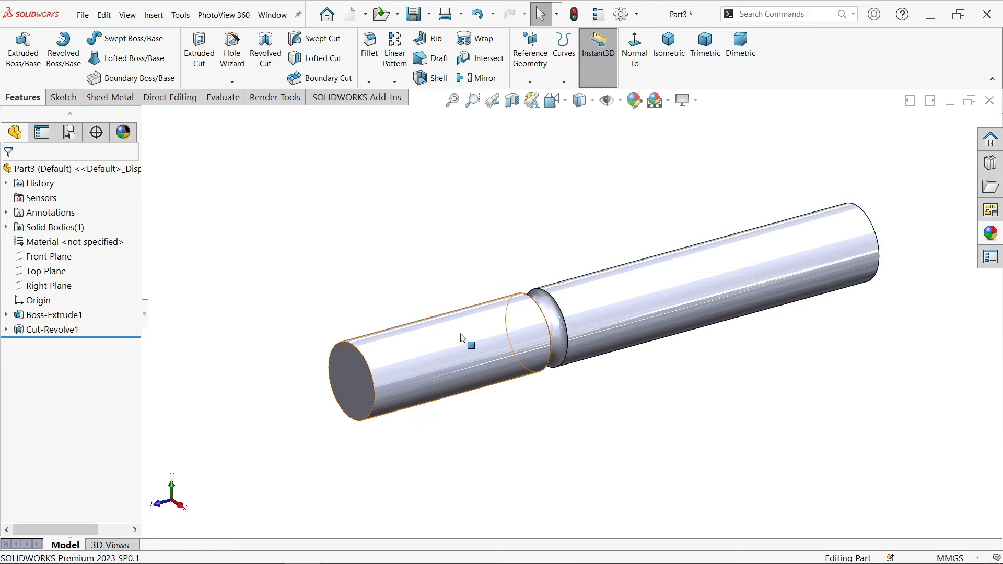
Begin a Thread feature on the cylinder's front circular edge, with the front end face as its start location.
click(232, 82)
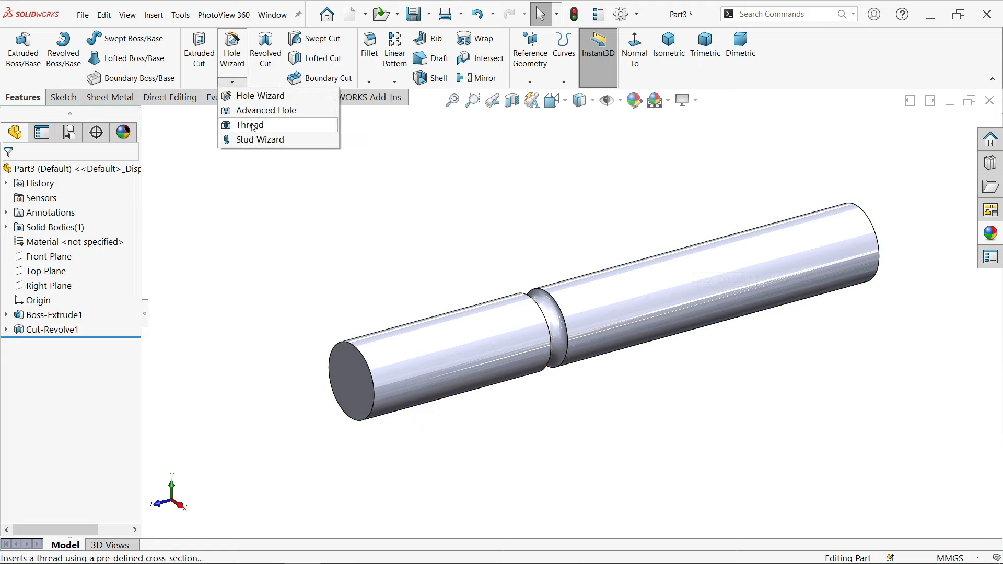
click(255, 126)
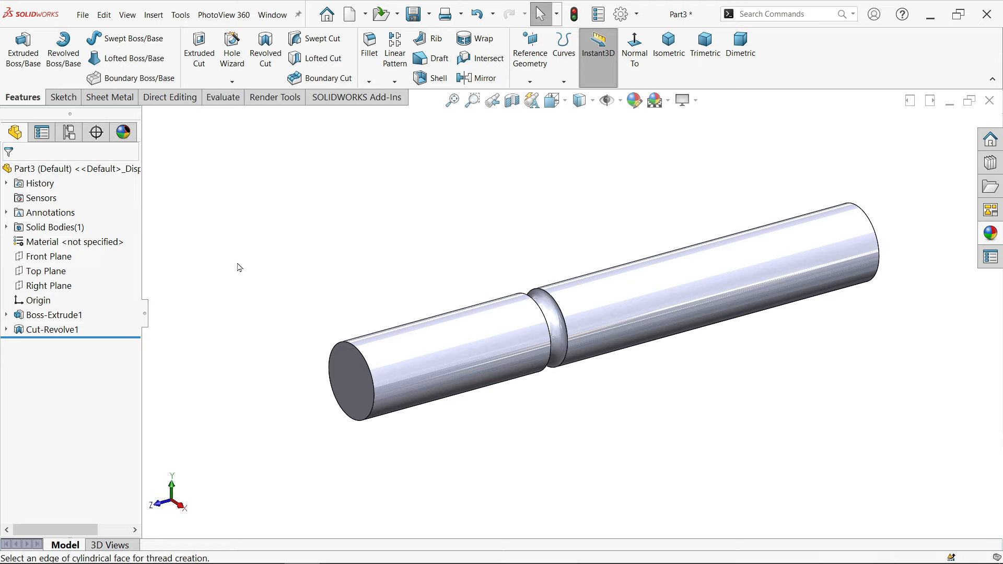
click(592, 311)
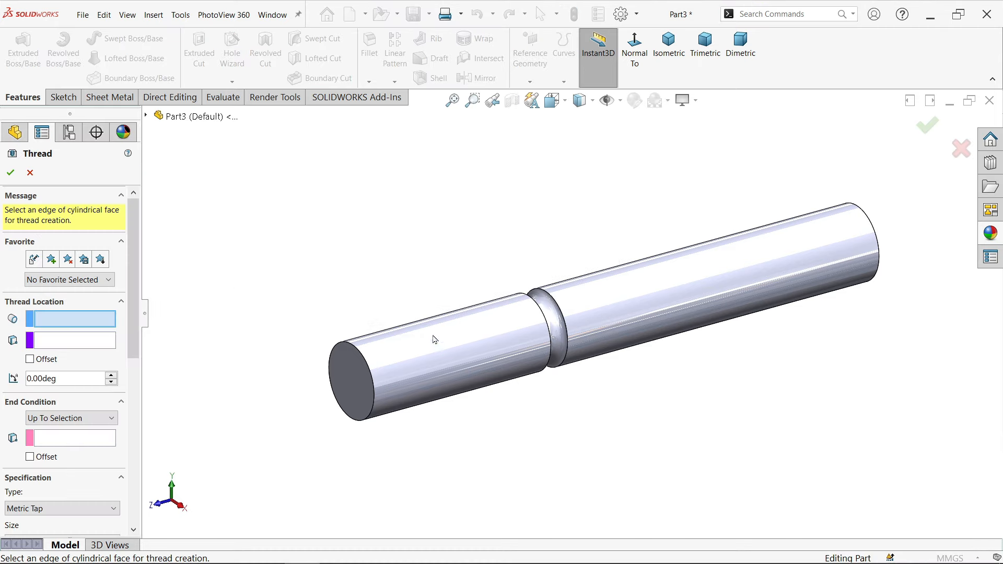
click(370, 367)
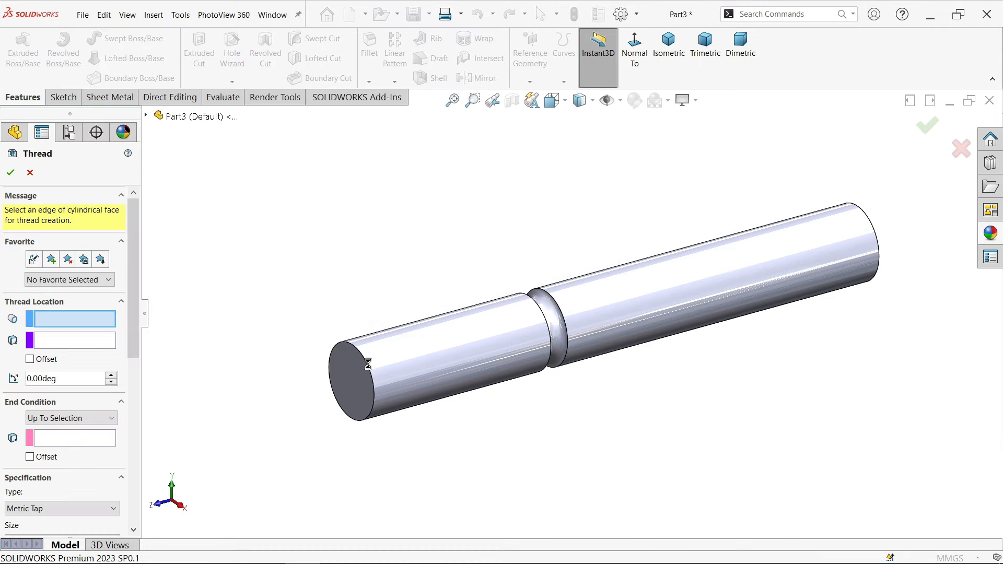
click(70, 299)
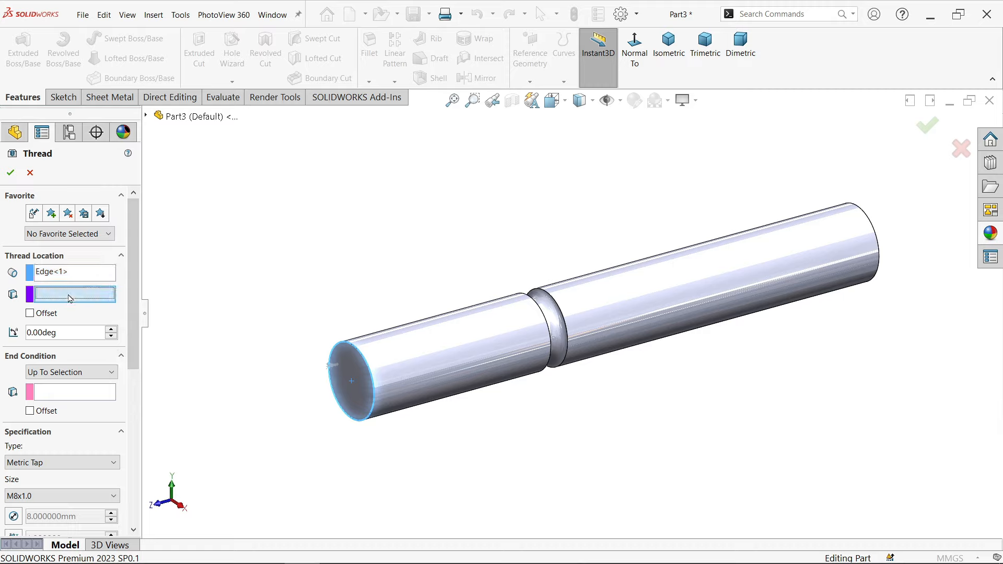
click(354, 370)
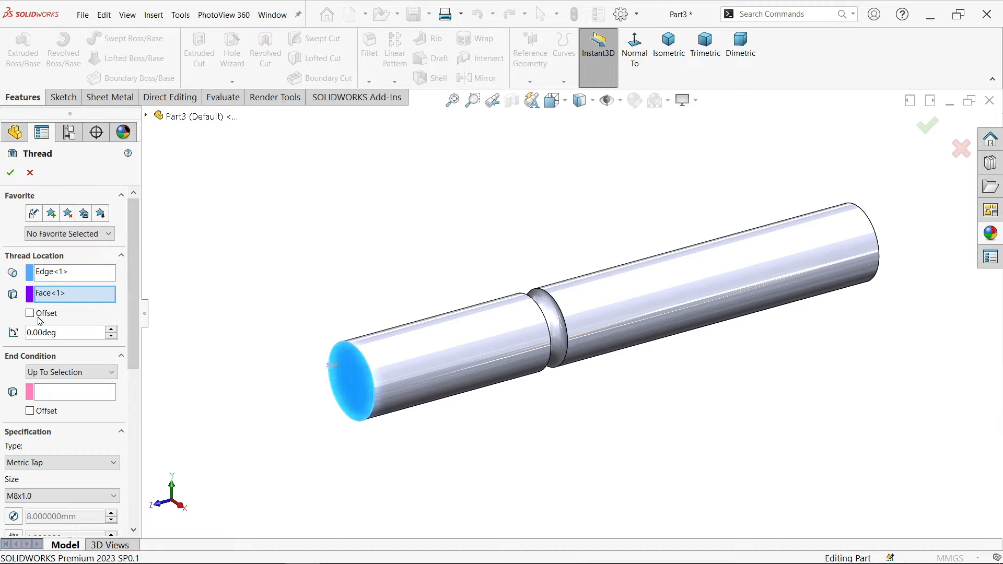
End the thread with Up To Selection at the groove edge nearest the cylinder's front end.
click(70, 374)
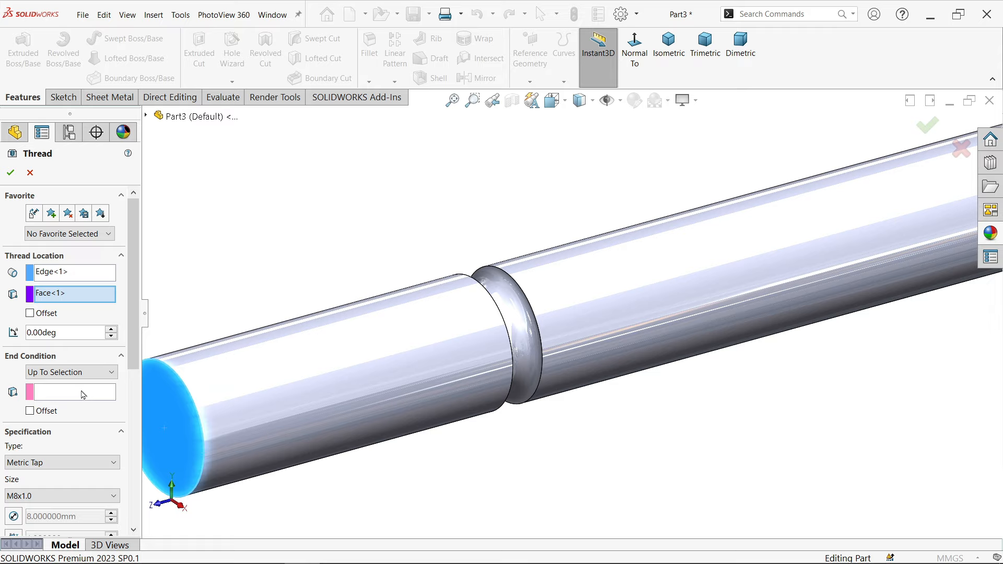
click(80, 391)
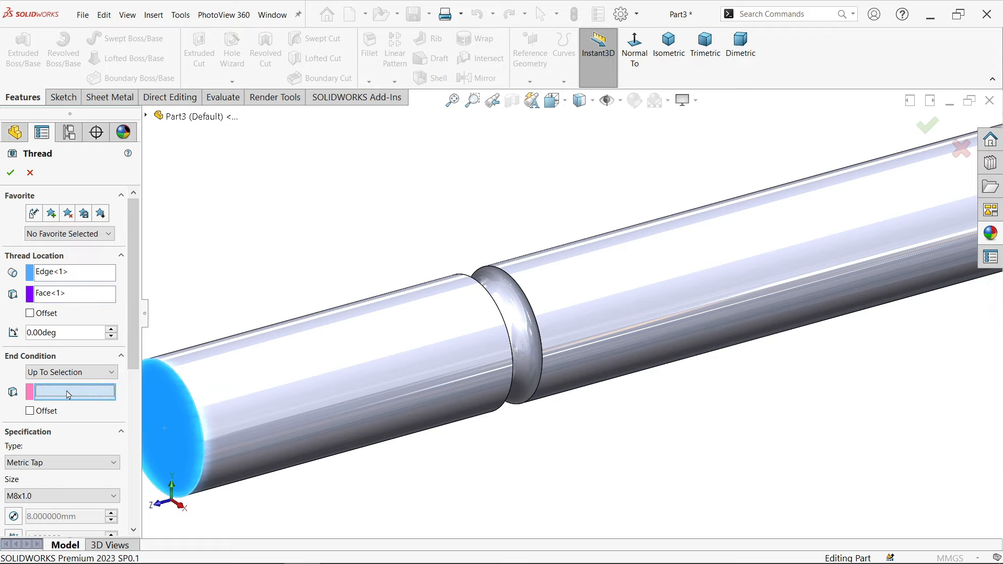
click(512, 357)
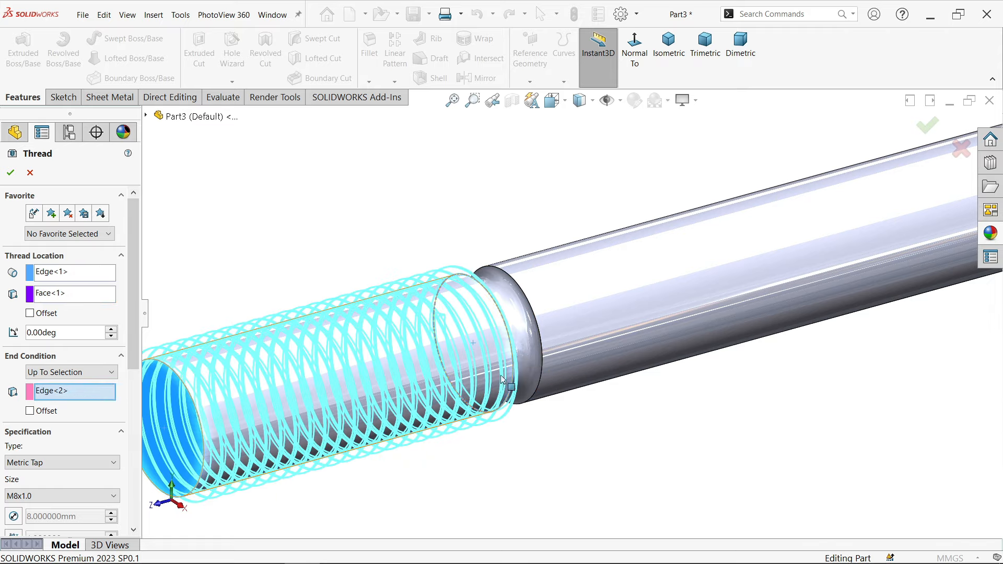
scroll(508, 397, up, 3)
middle_drag(506, 410, 466, 397)
scroll(470, 362, down, 4)
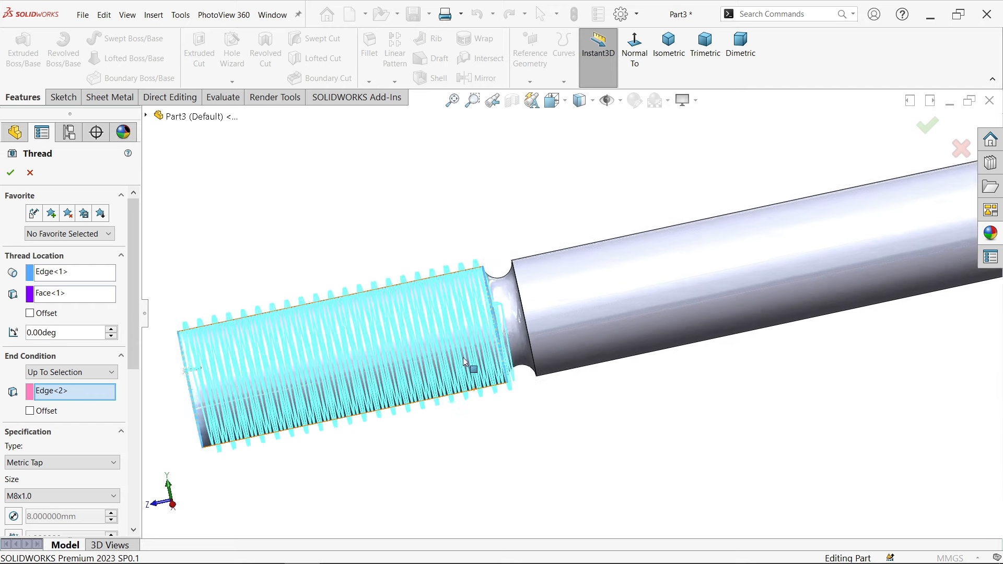
scroll(418, 359, up, 3)
scroll(379, 354, down, 3)
scroll(307, 357, down, 2)
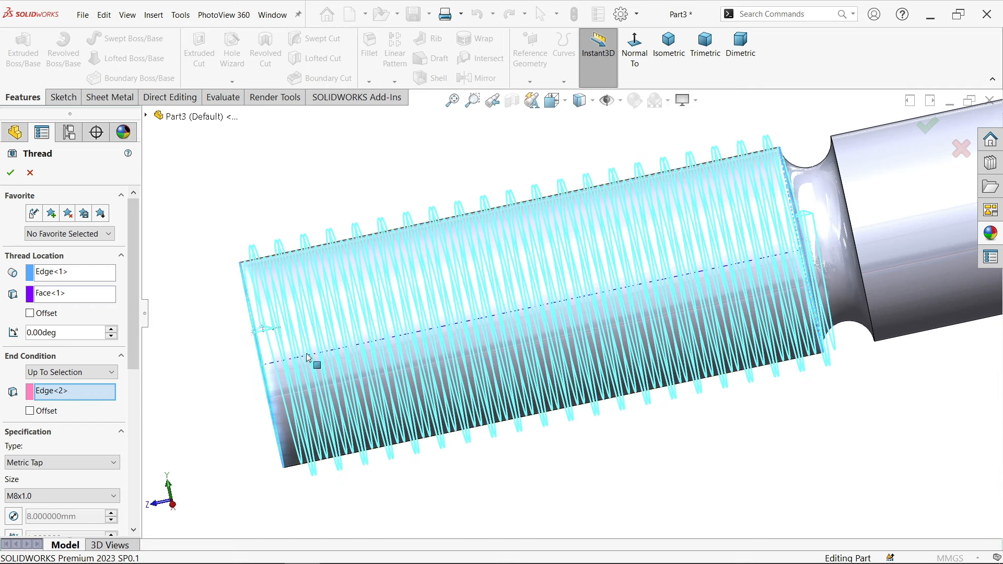
Offset the thread's start 1 mm outward beyond the front end face by reversing the offset direction.
click(30, 315)
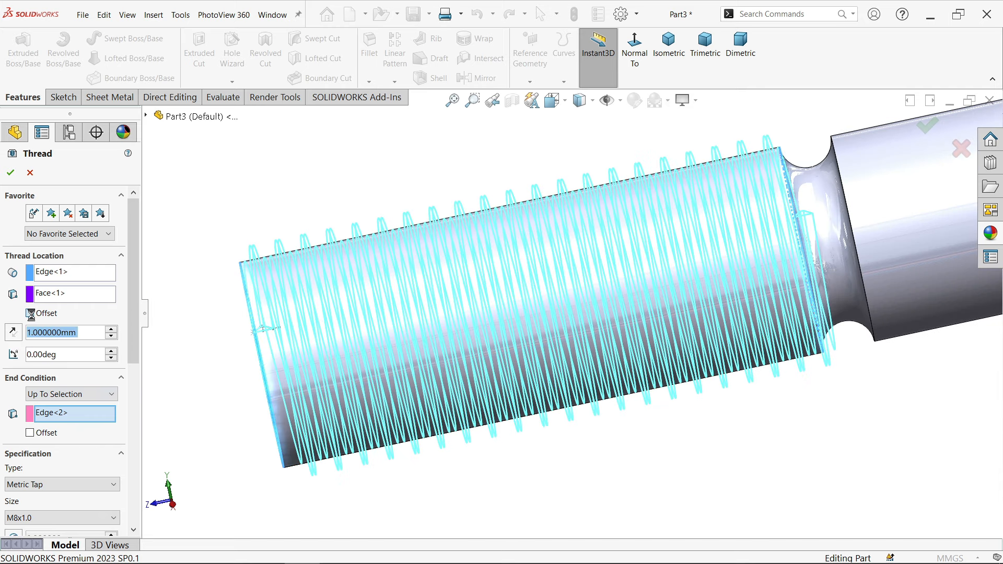
click(12, 339)
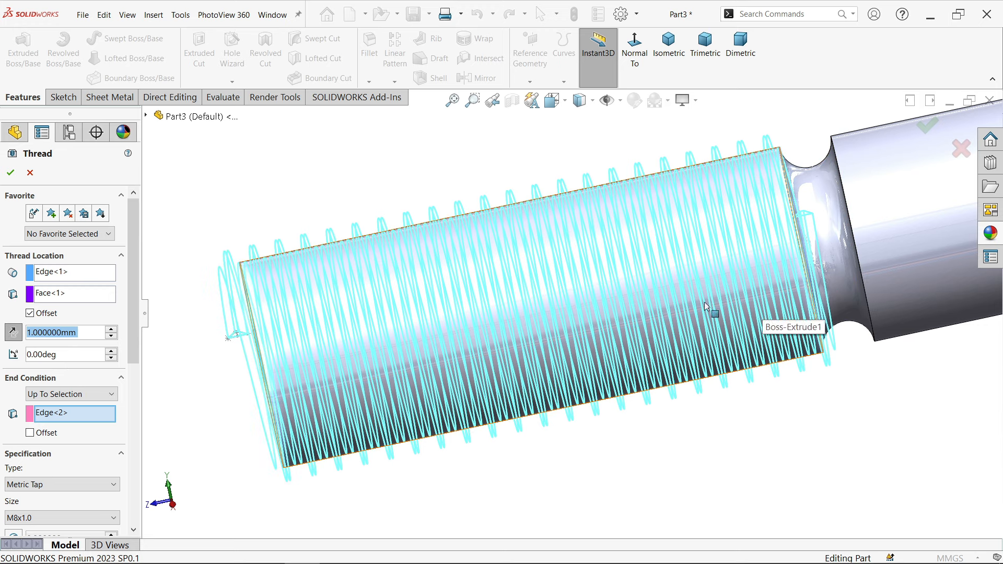
scroll(787, 225, down, 2)
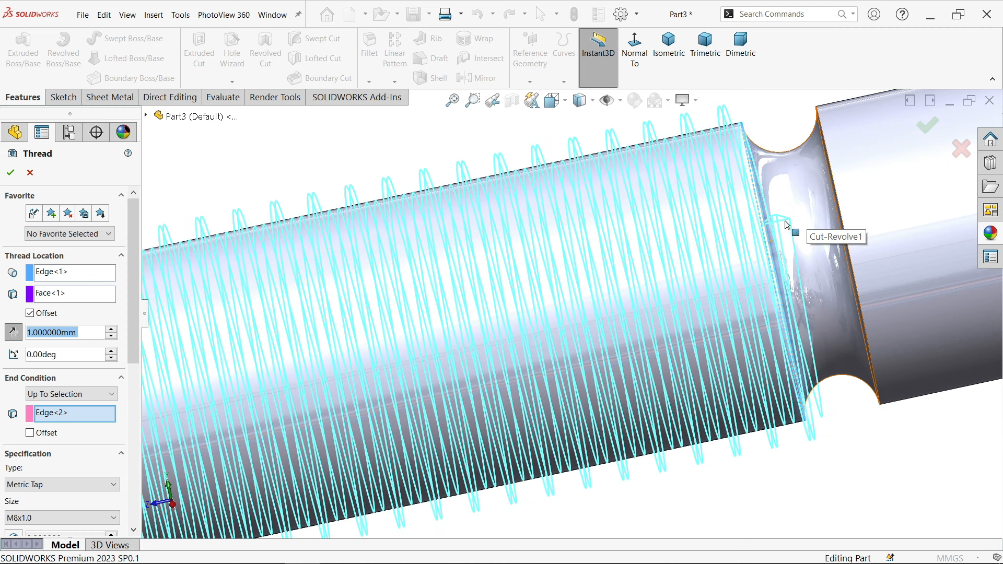
scroll(787, 224, up, 2)
scroll(242, 364, up, 1)
scroll(437, 351, down, 2)
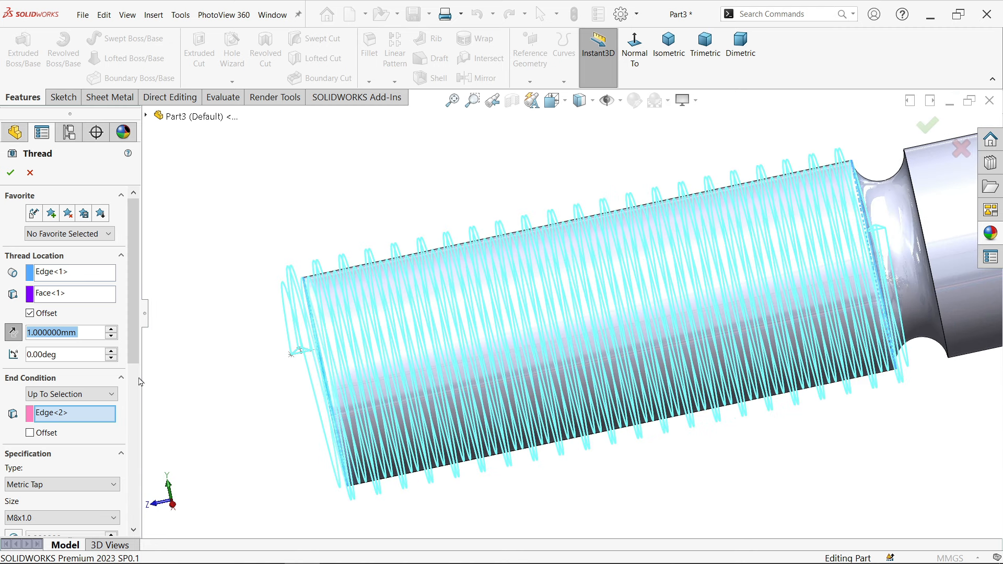
Set the thread specification type to Metric Die.
scroll(128, 347, down, 3)
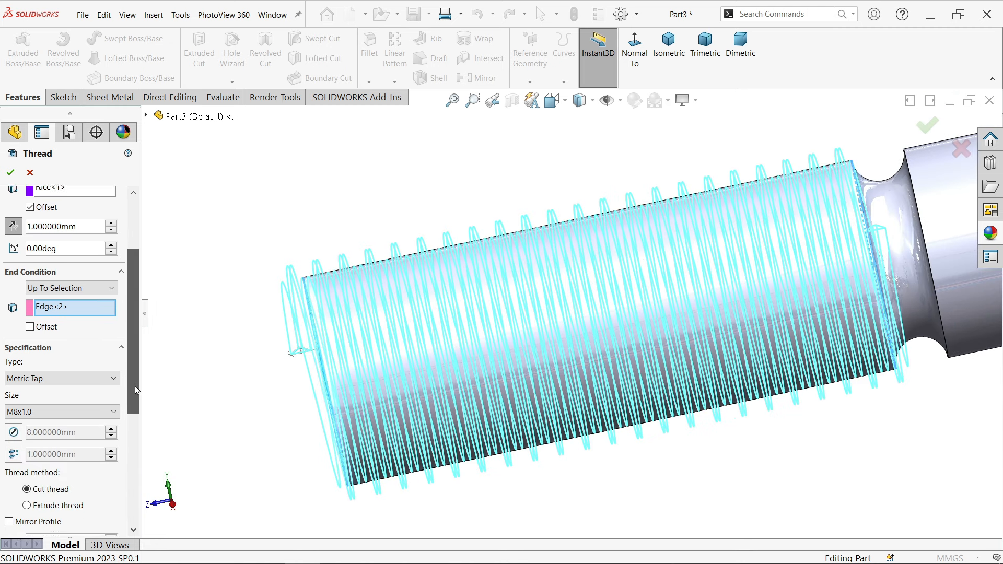
click(63, 372)
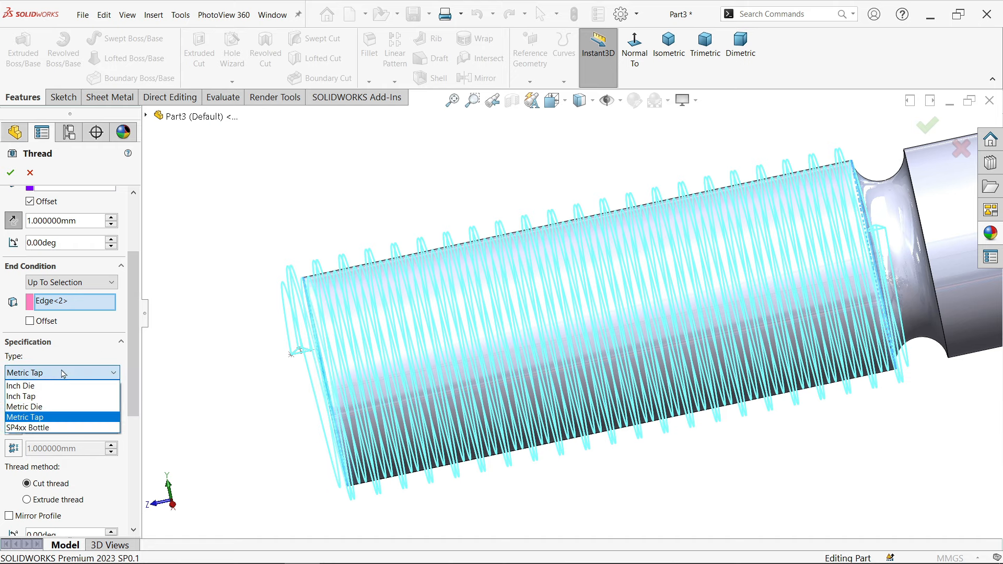
click(37, 412)
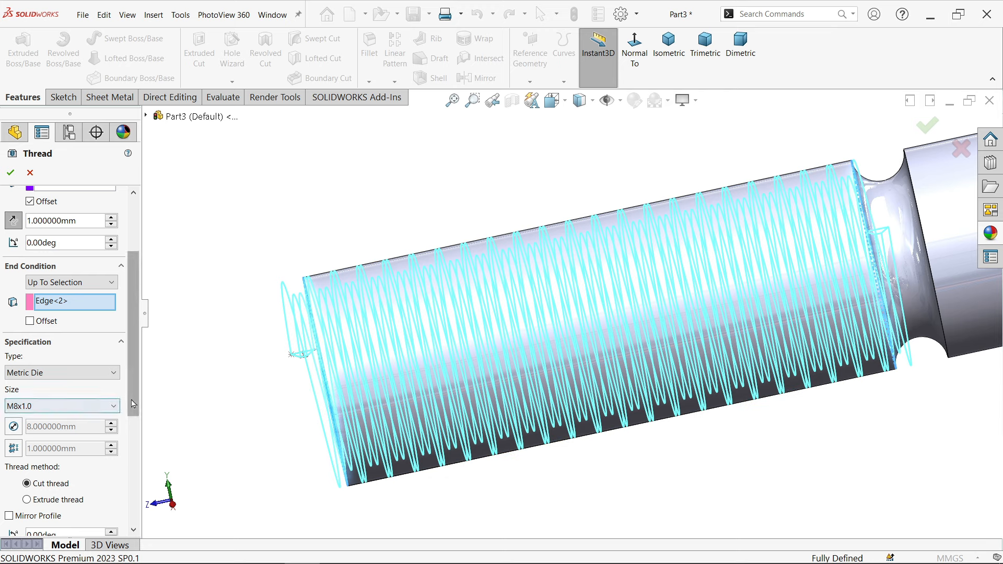
Make the thread left-hand and trim it with both the start face and the end face.
scroll(130, 449, down, 3)
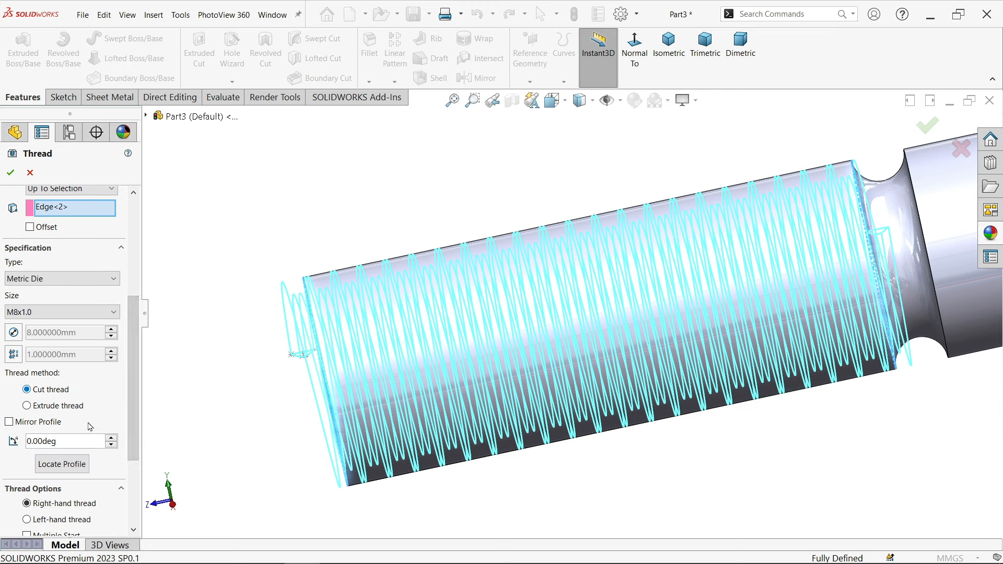
scroll(131, 438, down, 3)
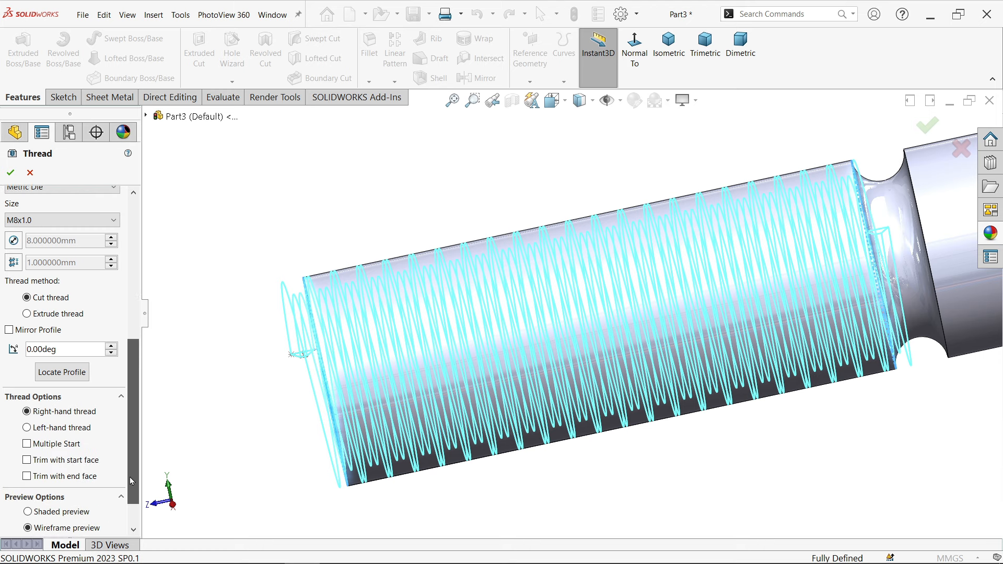
click(63, 432)
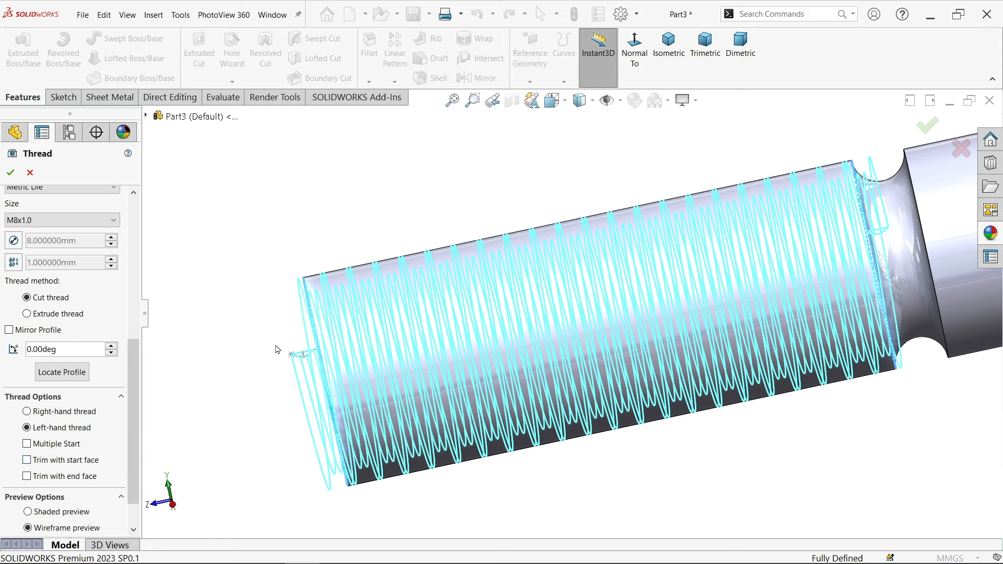
click(57, 464)
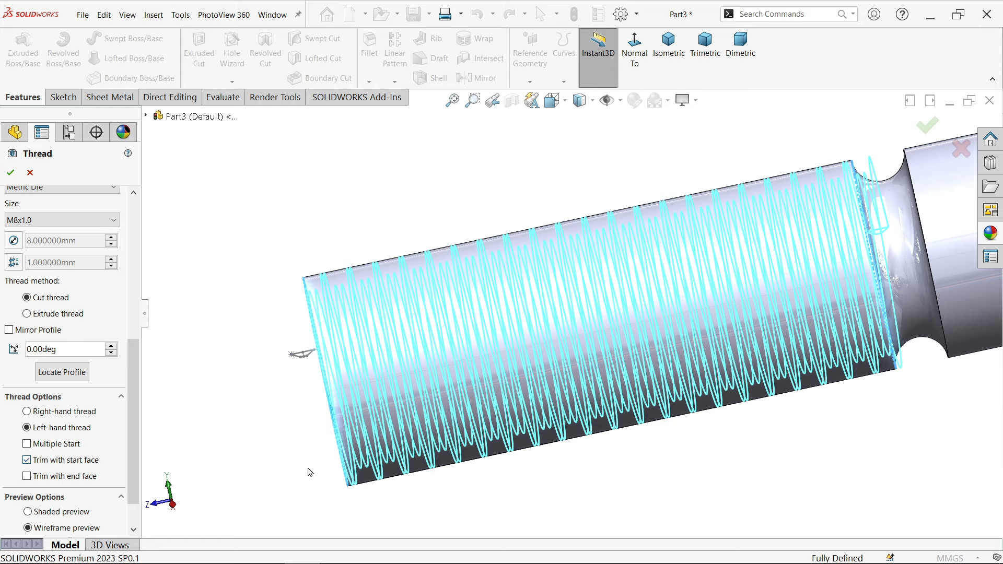
click(82, 478)
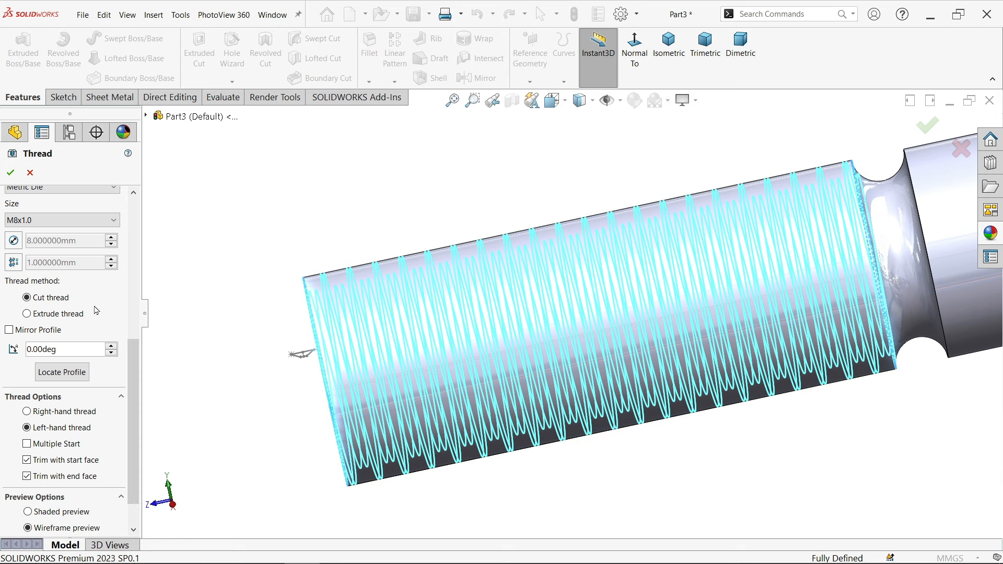
Create the left-hand M8x1.0 cut thread on the shaft section before the groove.
click(12, 176)
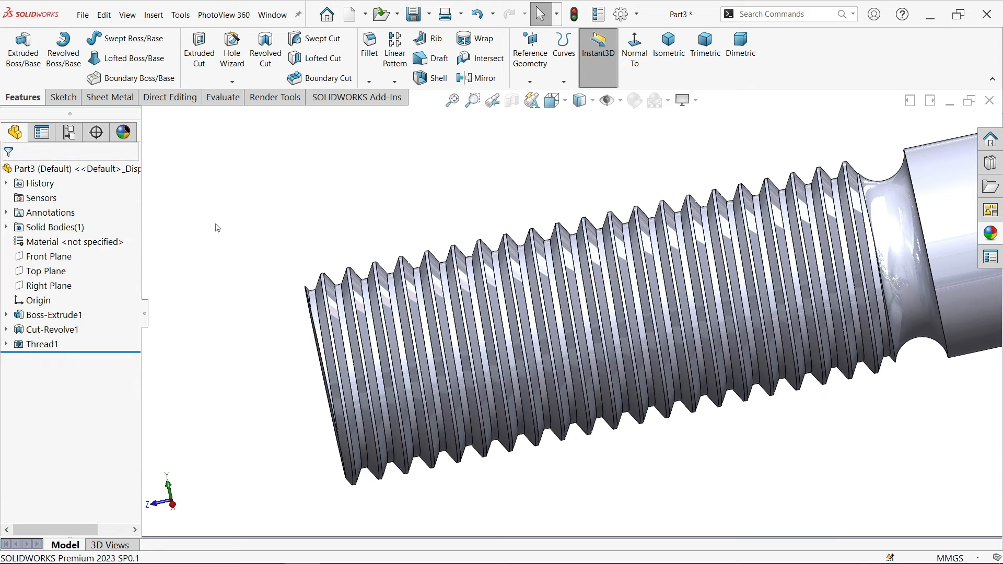
scroll(343, 249, up, 5)
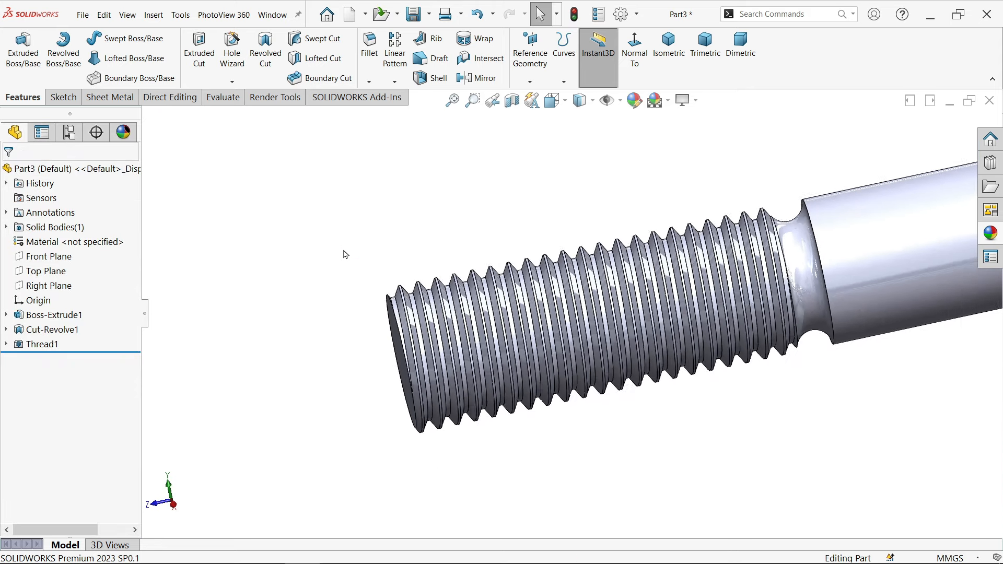
Begin a second thread on the circular edge at the shaft's plain end, with the flat end face as the start location.
scroll(598, 271, up, 4)
middle_drag(795, 268, 773, 278)
scroll(773, 278, down, 5)
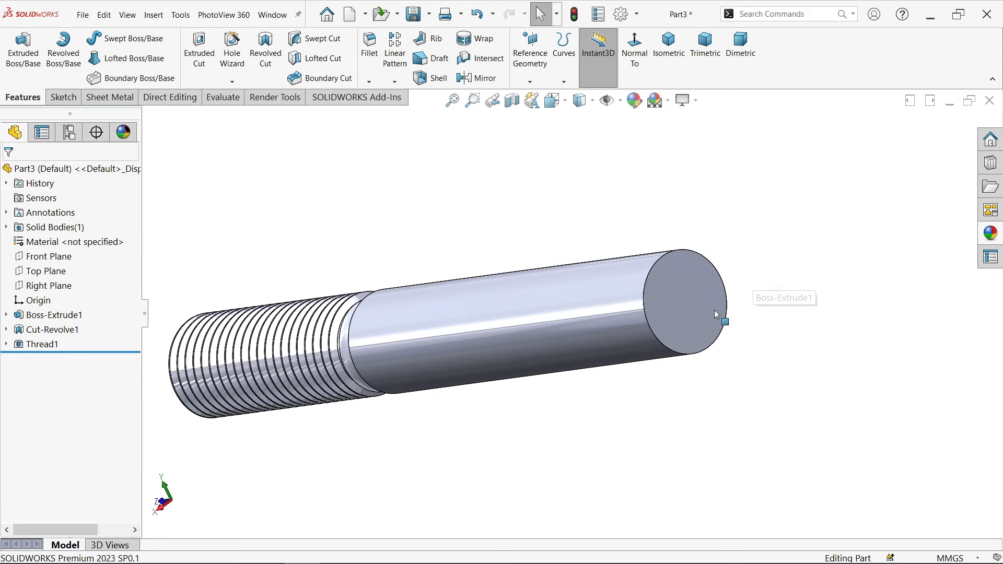
click(232, 82)
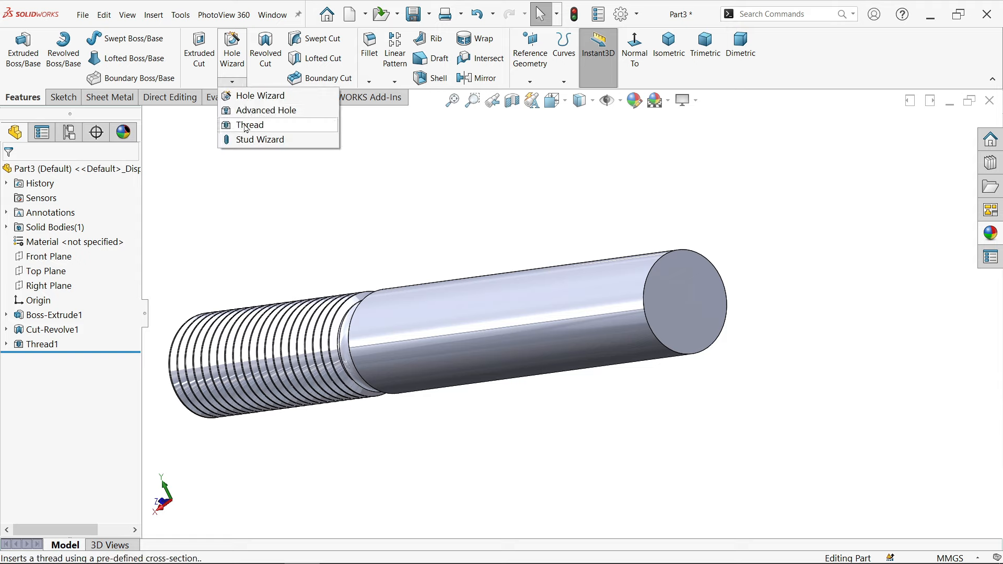
click(255, 124)
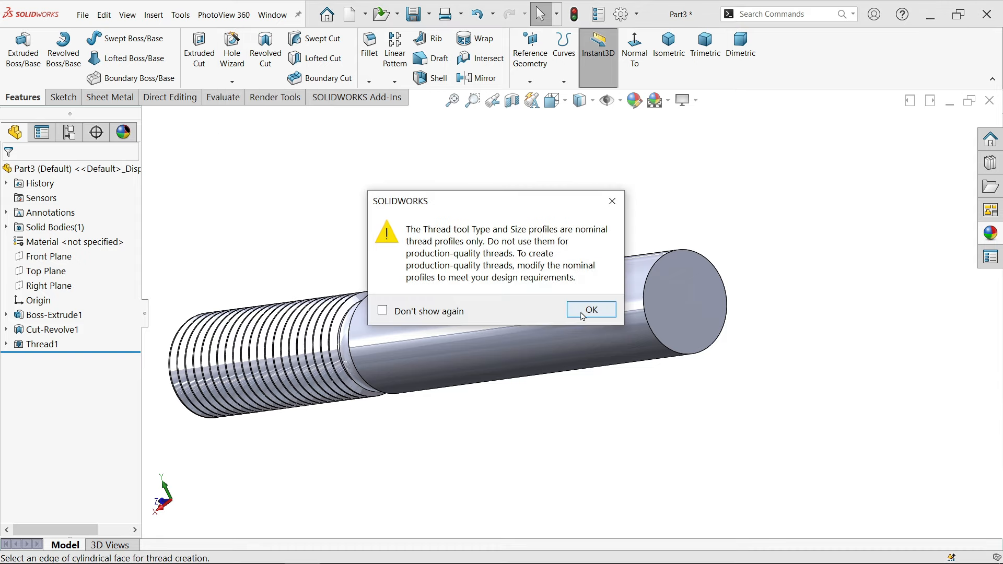
click(585, 310)
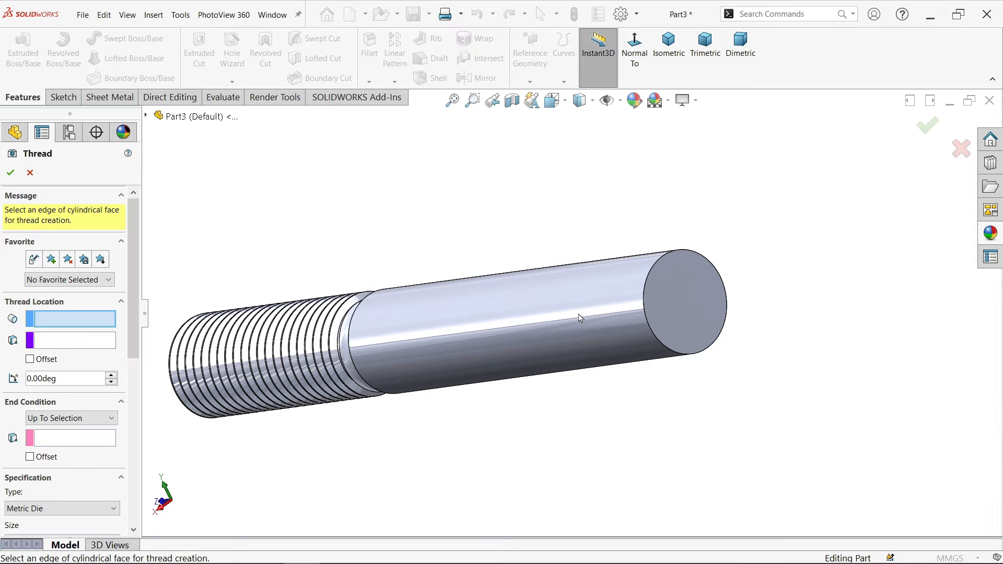
click(645, 296)
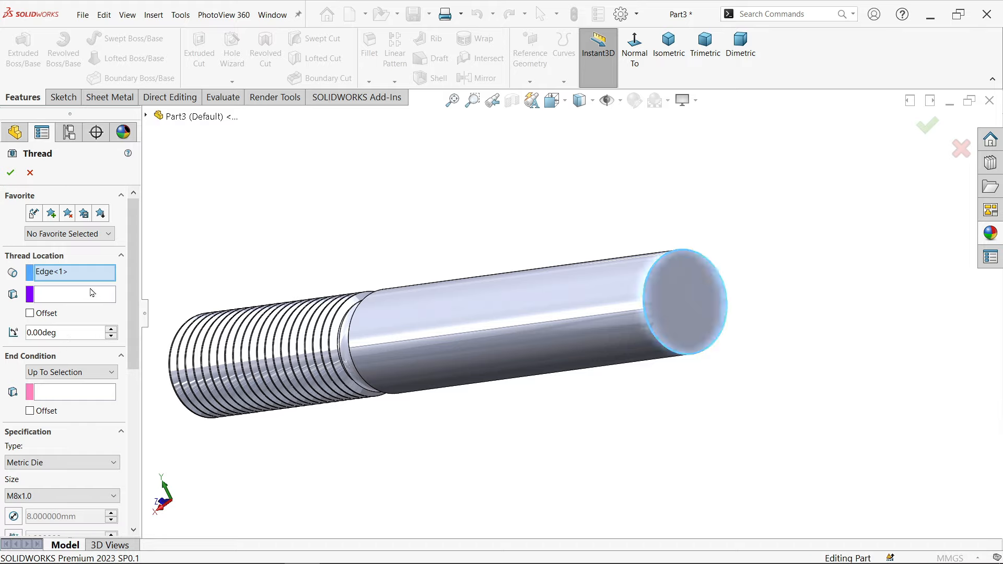
click(92, 293)
click(704, 305)
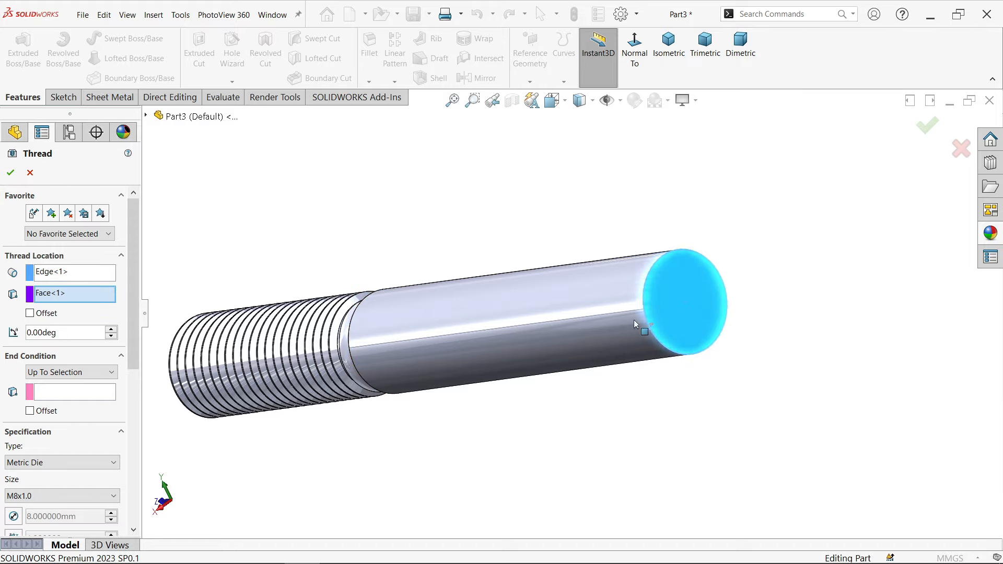
Set the thread's end condition up to the circular edge where the plain section meets the groove.
click(49, 393)
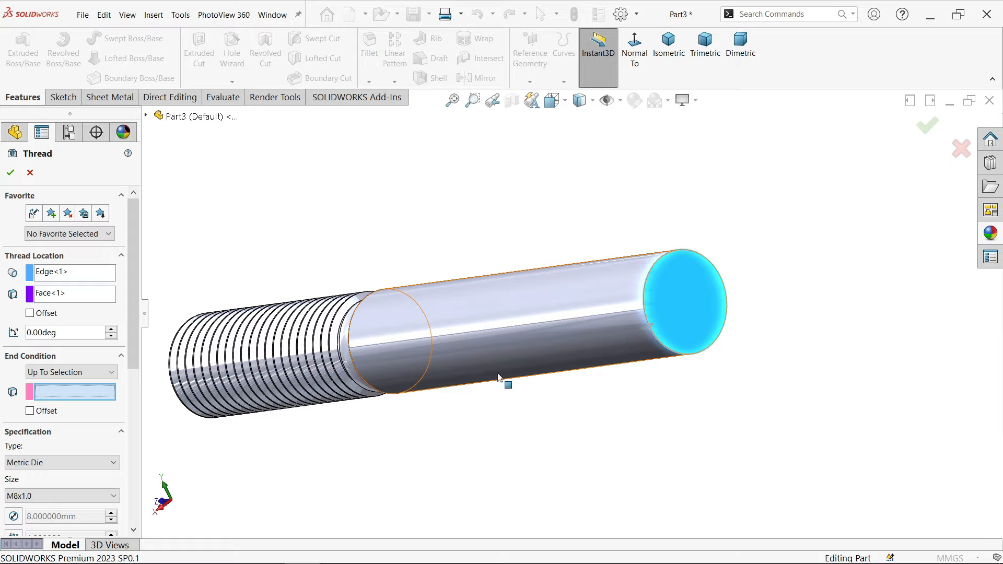
middle_drag(498, 376, 590, 409)
scroll(287, 350, down, 4)
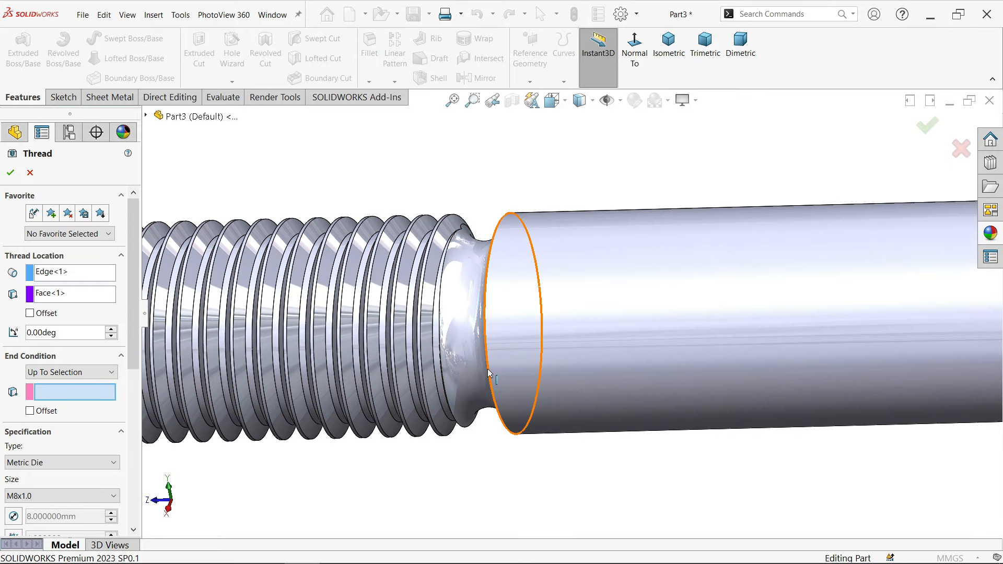
click(490, 375)
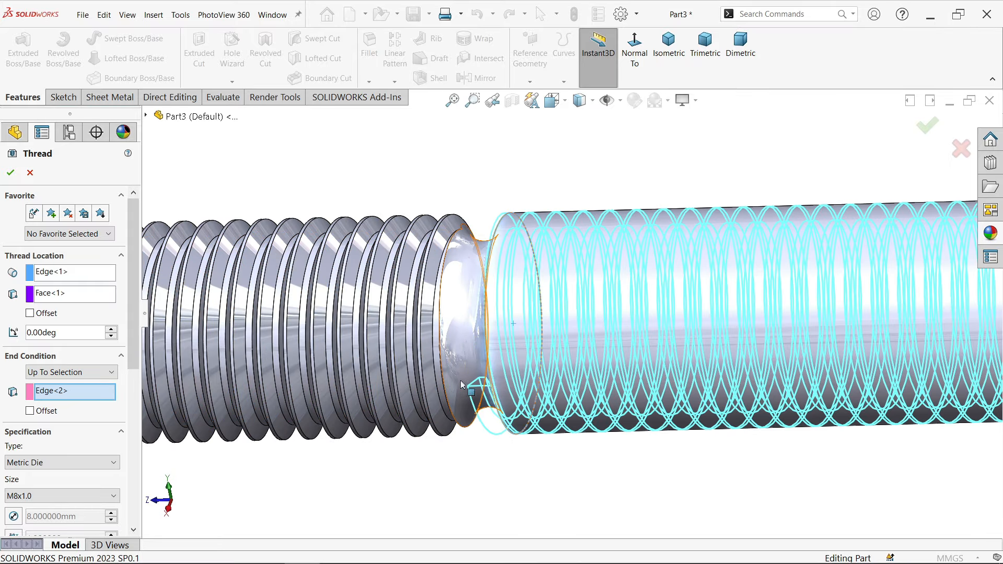
scroll(449, 385, up, 3)
scroll(663, 394, up, 1)
scroll(766, 337, down, 1)
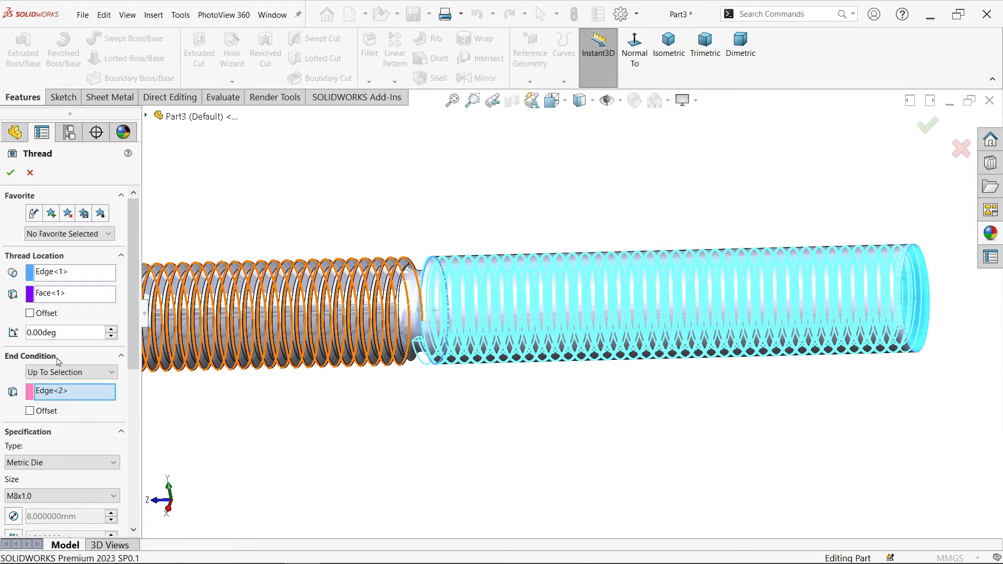
Offset the thread start 1 mm outward from the end face and create the right-hand M8x1.0 cut thread trimmed with its start and end faces.
click(47, 313)
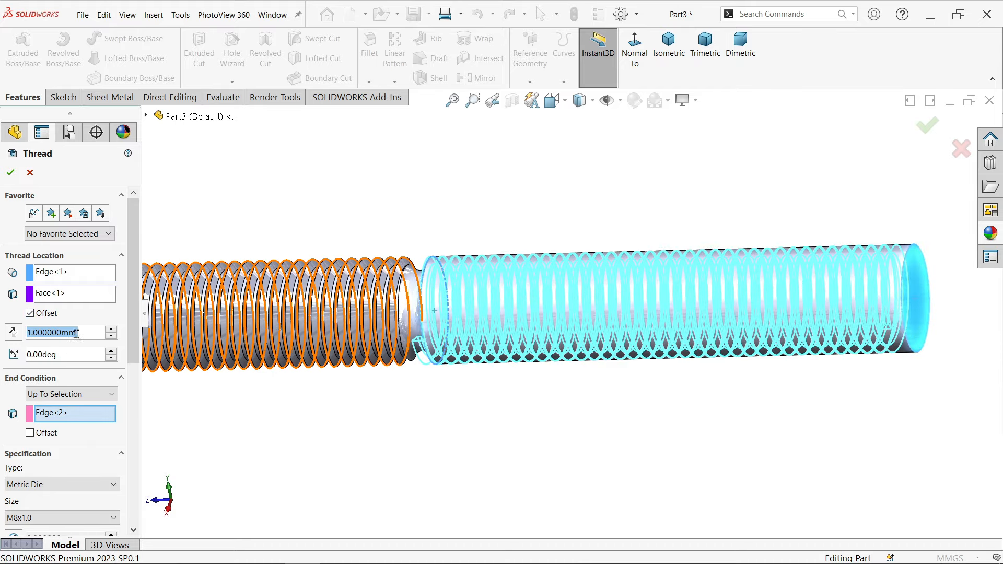
click(9, 337)
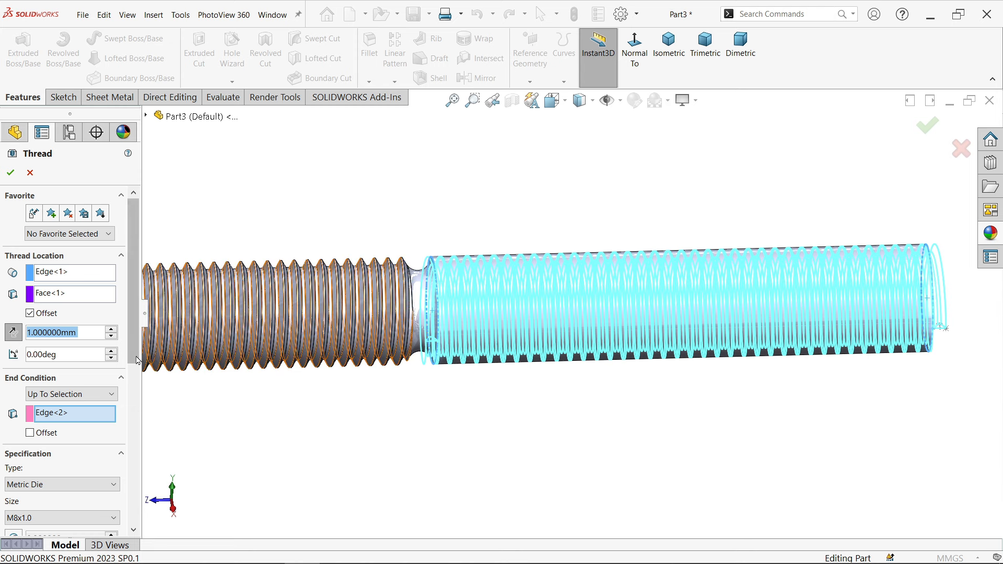
scroll(134, 361, down, 4)
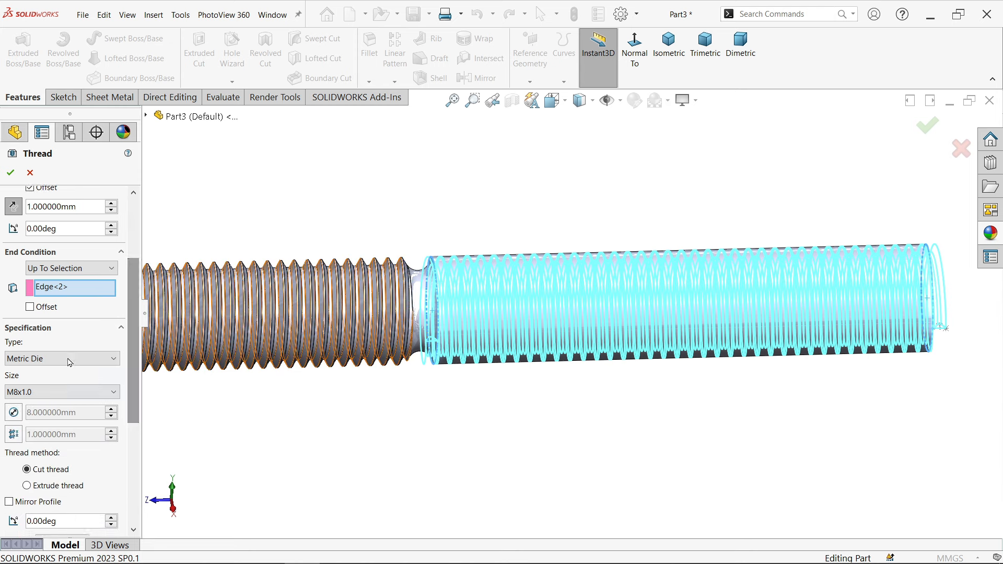
drag(134, 398, 129, 457)
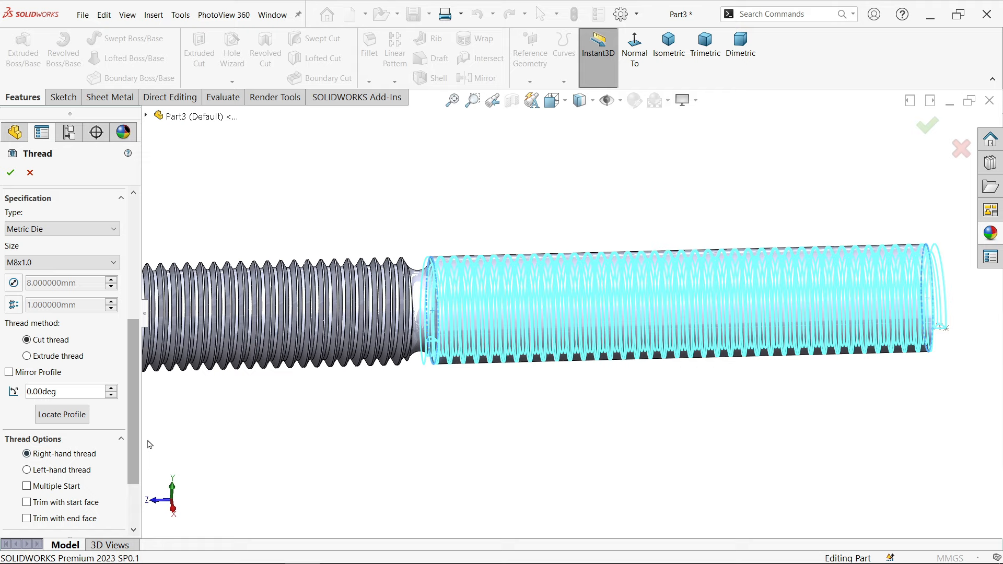
click(27, 503)
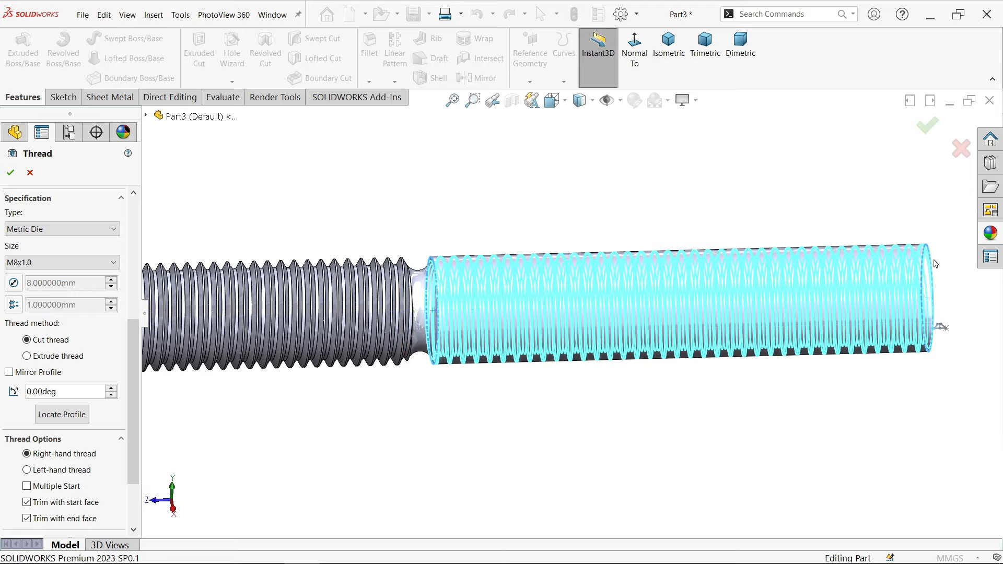
click(10, 174)
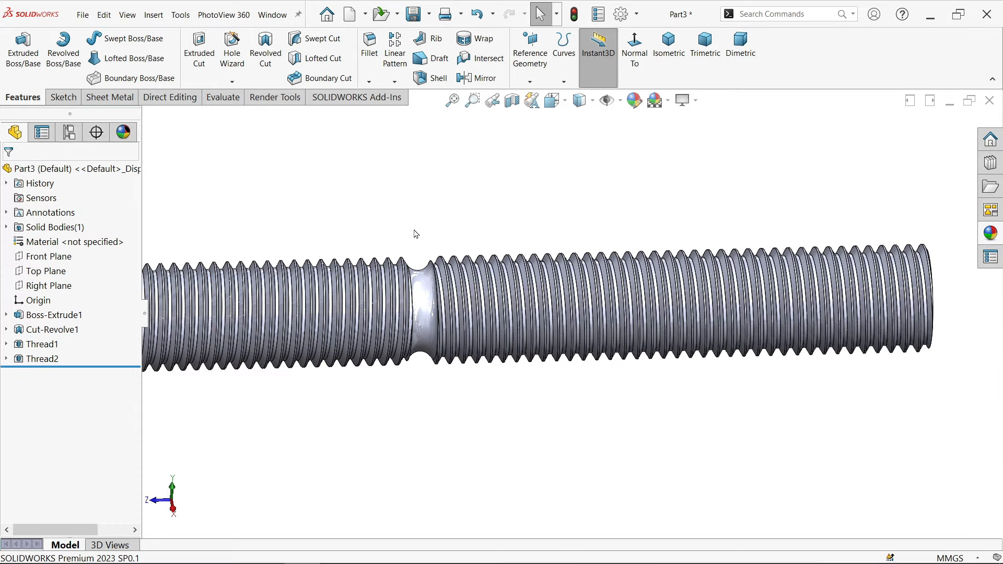
Sketch a 1.5 mm diameter circle on the Right Plane, above the longer threaded section near its free end.
mouse_move(416, 234)
middle_down()
mouse_move(365, 227)
mouse_move(421, 244)
middle_up()
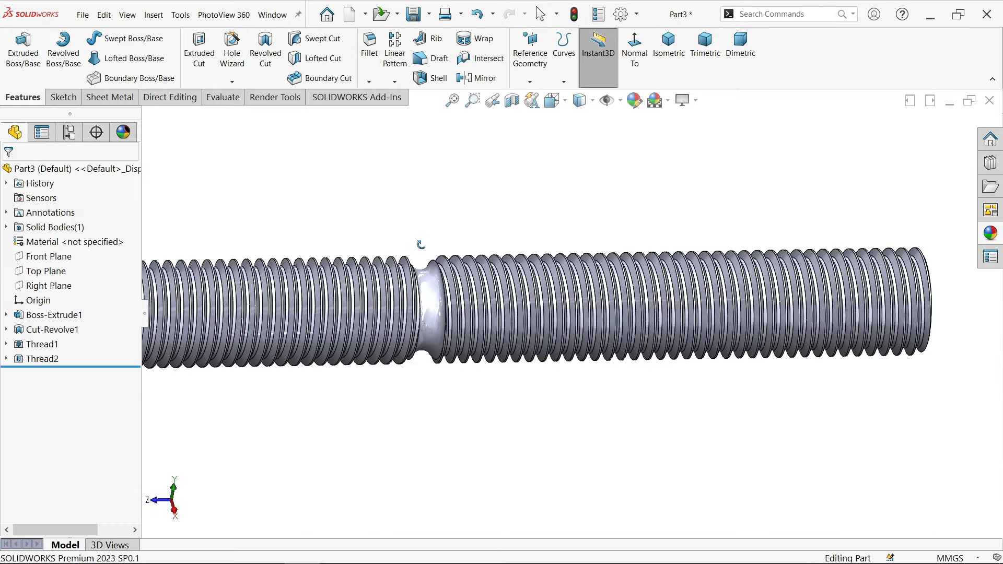
click(669, 47)
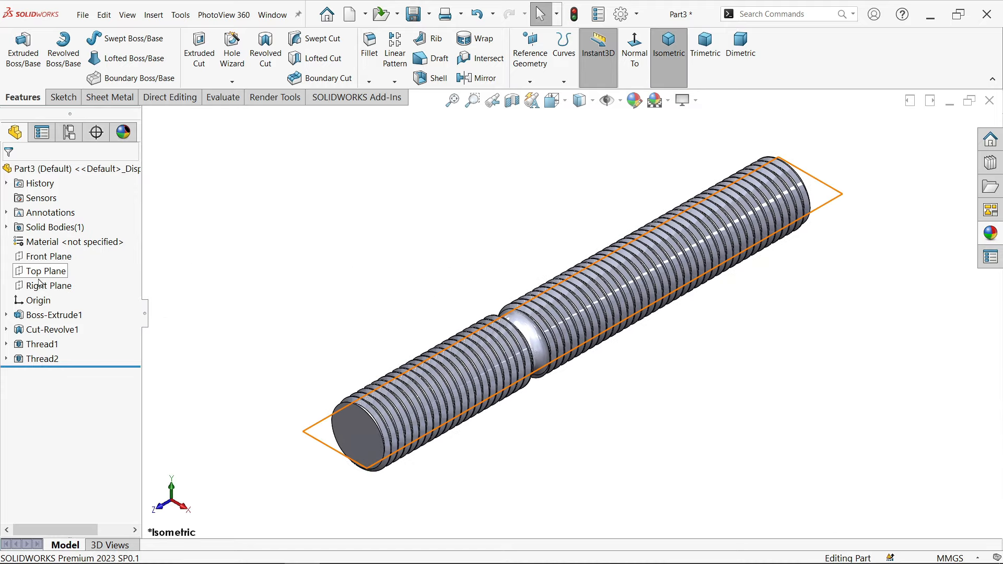
click(46, 286)
click(79, 270)
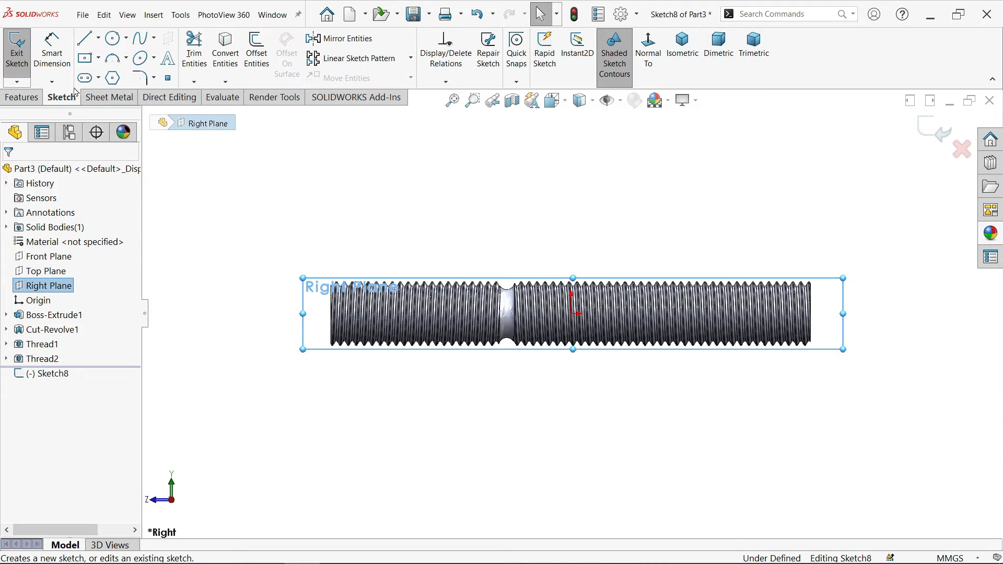
click(110, 43)
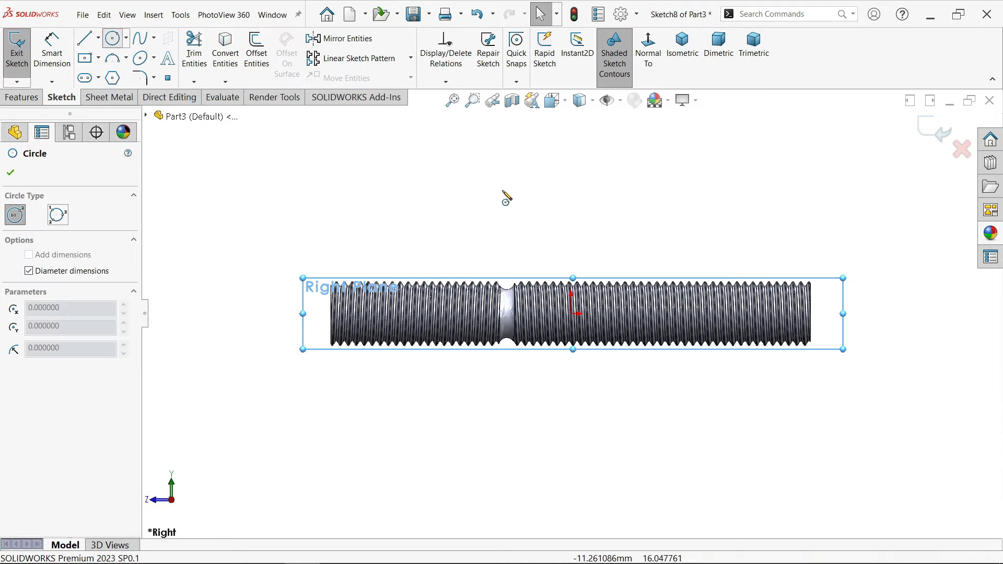
click(753, 241)
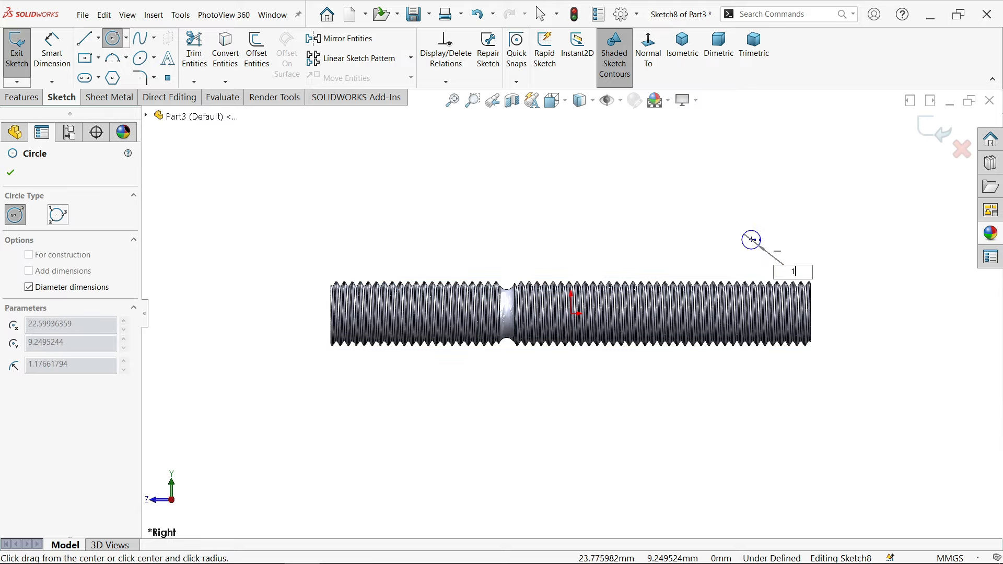
key(Return)
right_click(763, 181)
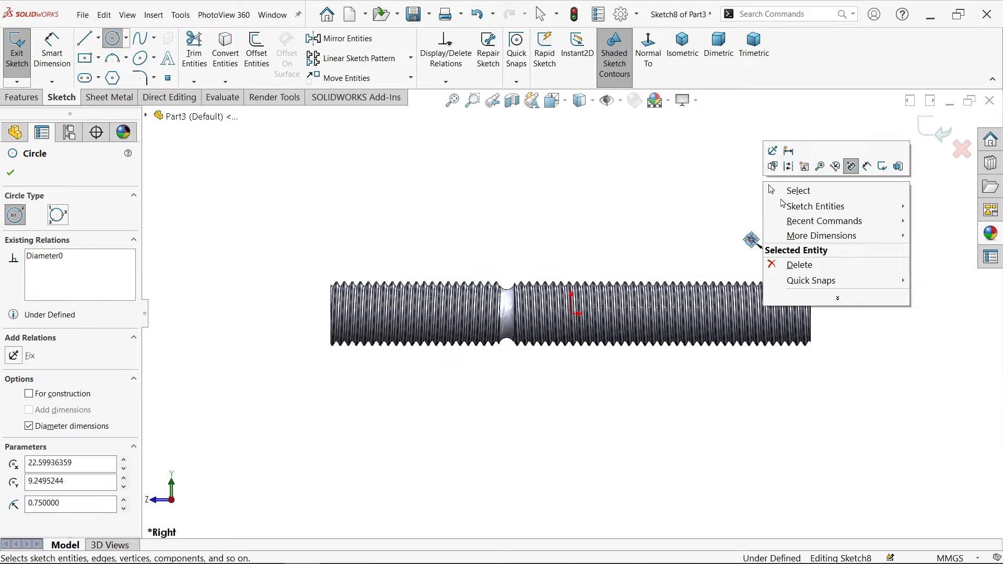
click(785, 192)
Dimension the circle's centre 6 mm from the end edge of the longer threaded section.
click(53, 52)
scroll(794, 210, down, 3)
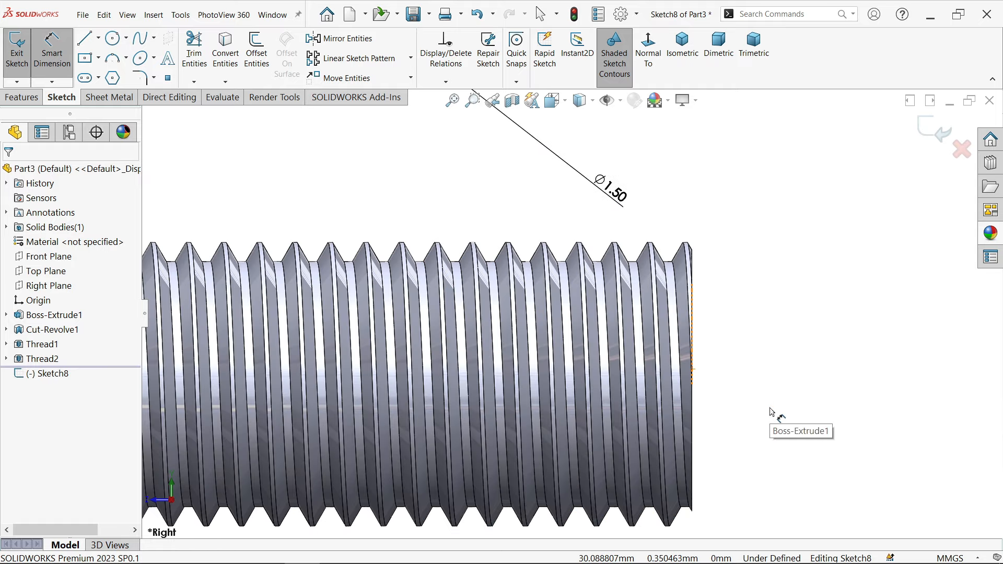
click(699, 407)
scroll(669, 351, up, 2)
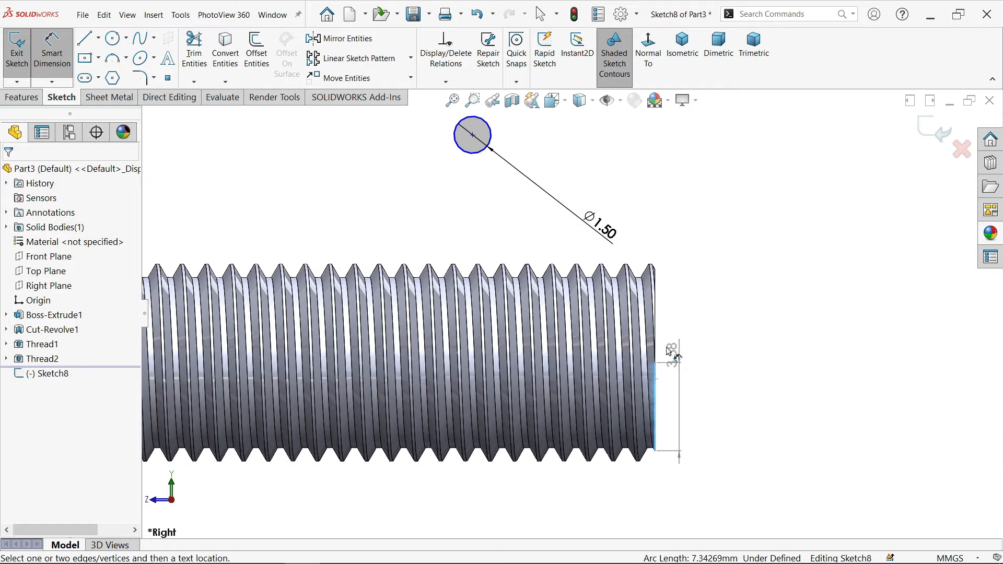
click(472, 135)
click(579, 175)
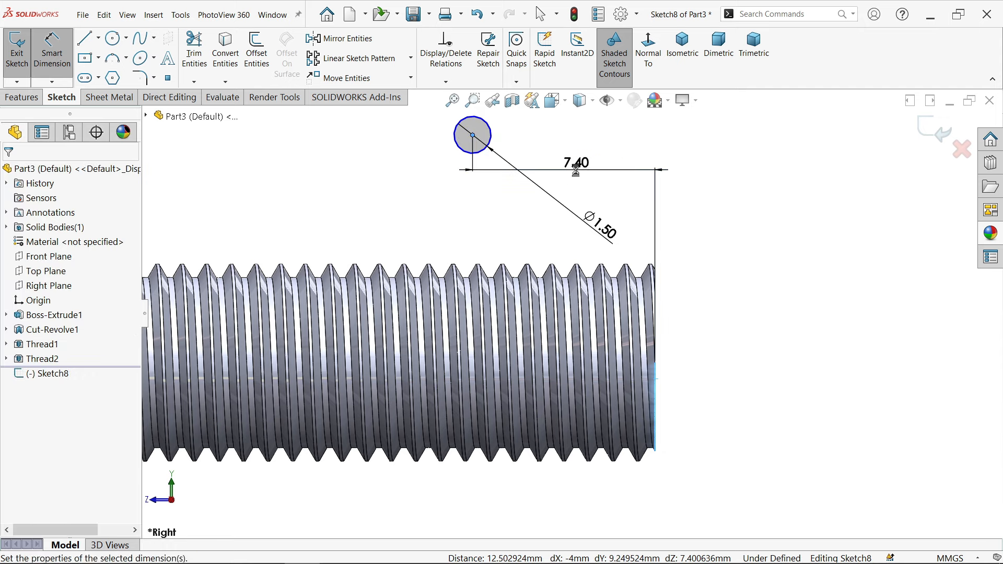
key(Return)
scroll(569, 217, up, 5)
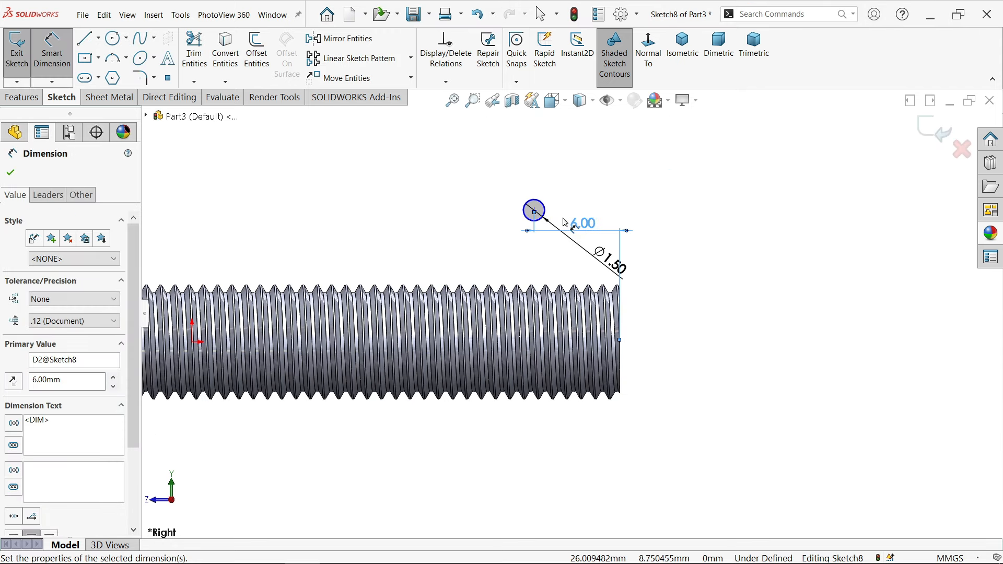
click(11, 174)
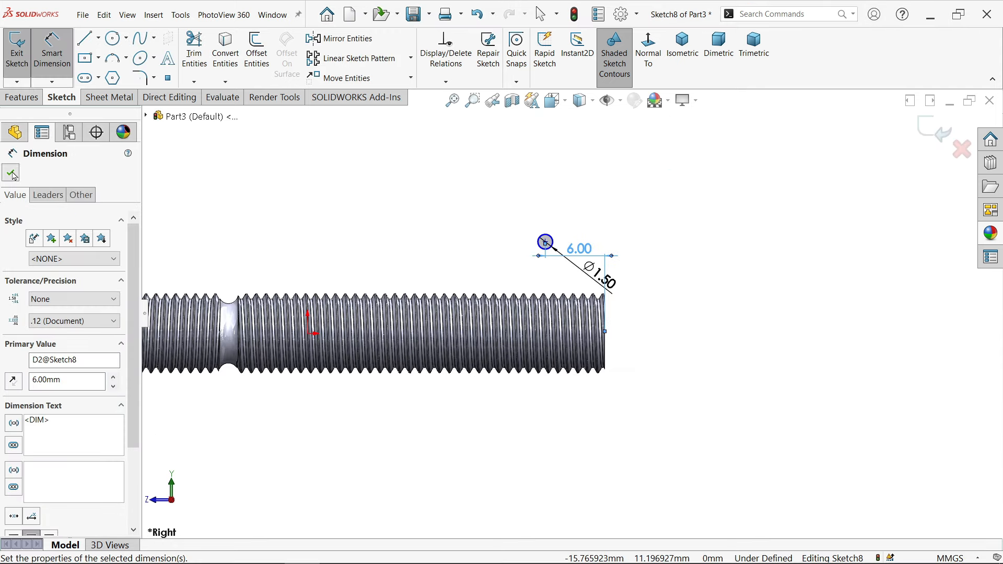
Align the circle's centre with the origin using a Horizontal relation.
click(98, 38)
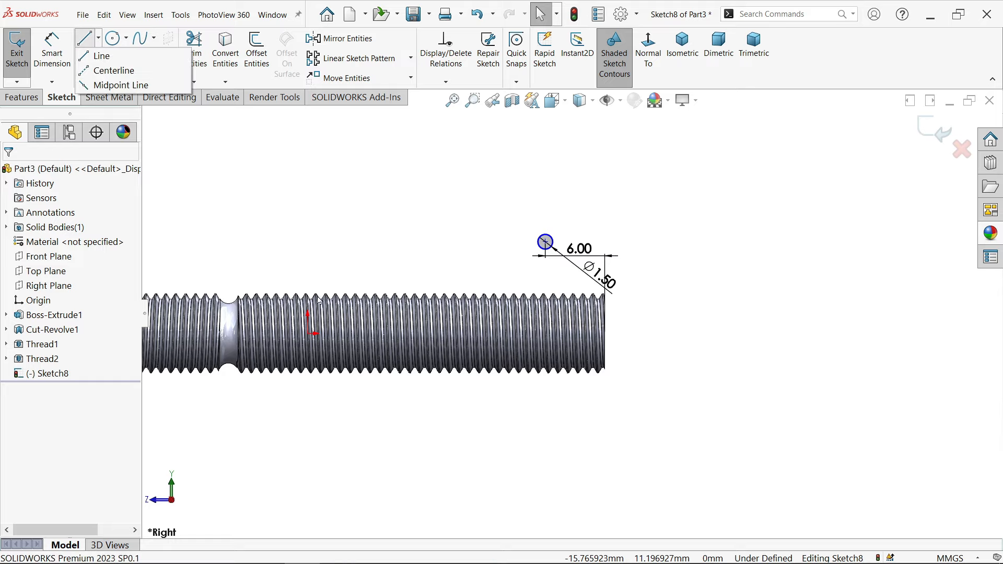
scroll(332, 267, down, 2)
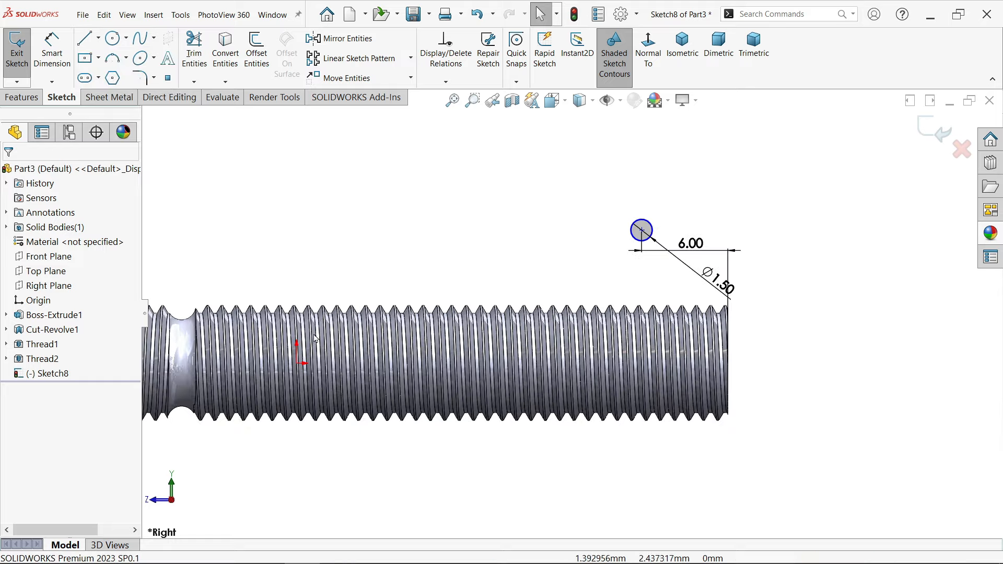
click(298, 366)
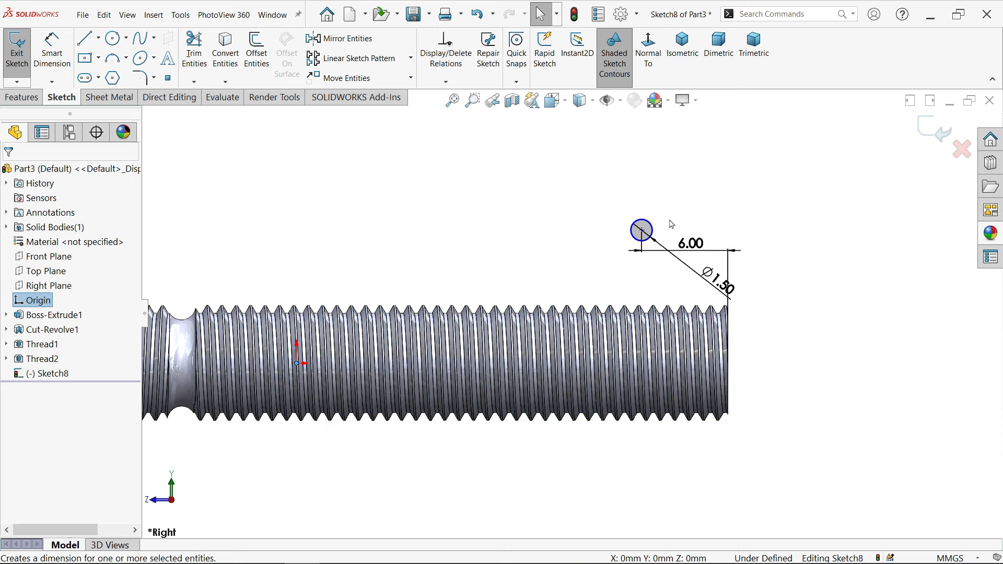
ctrl+click(642, 230)
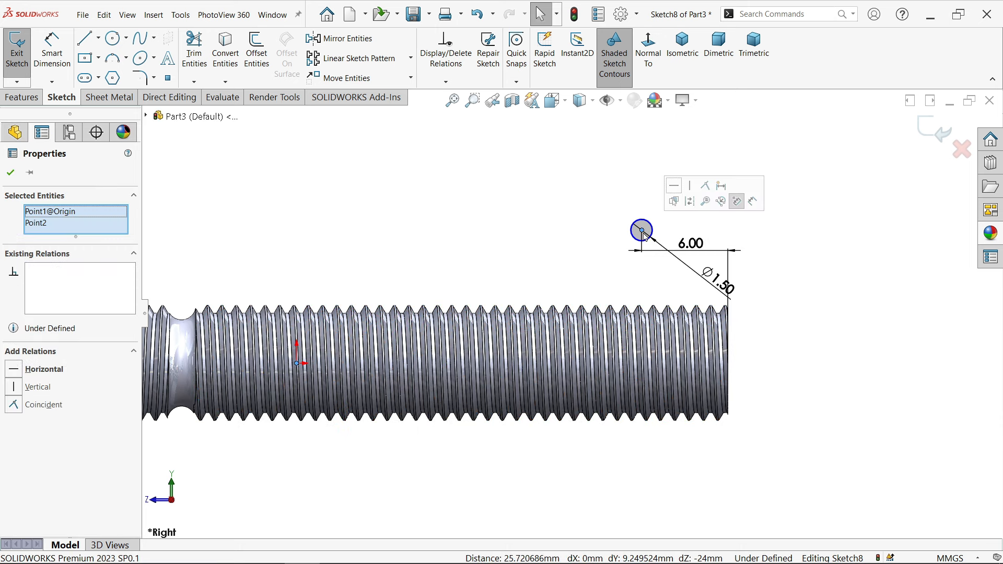
click(687, 199)
click(625, 253)
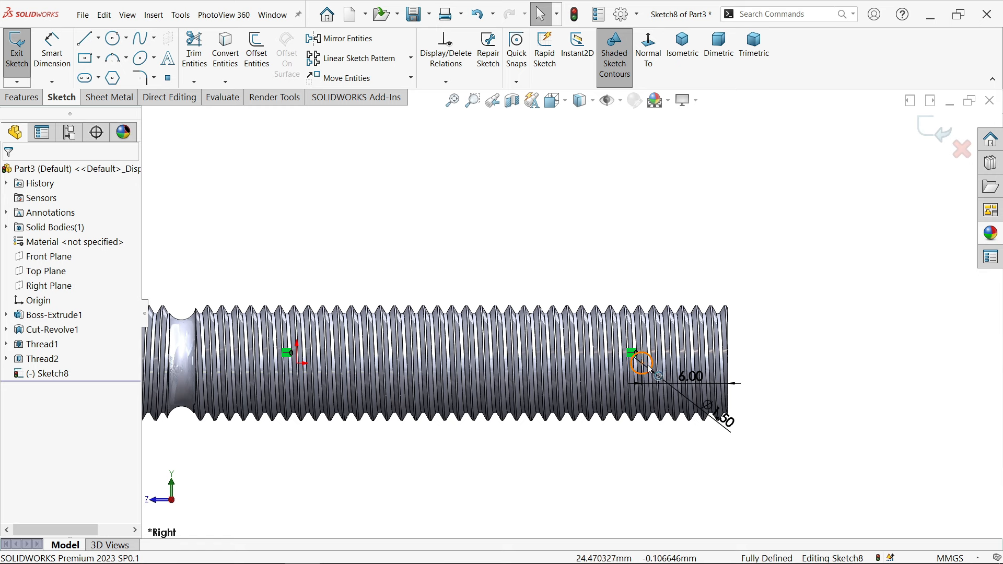
Cut the 1.5 mm circle through the threaded shaft with an Extruded Cut set to Through All - Both.
click(21, 97)
click(200, 77)
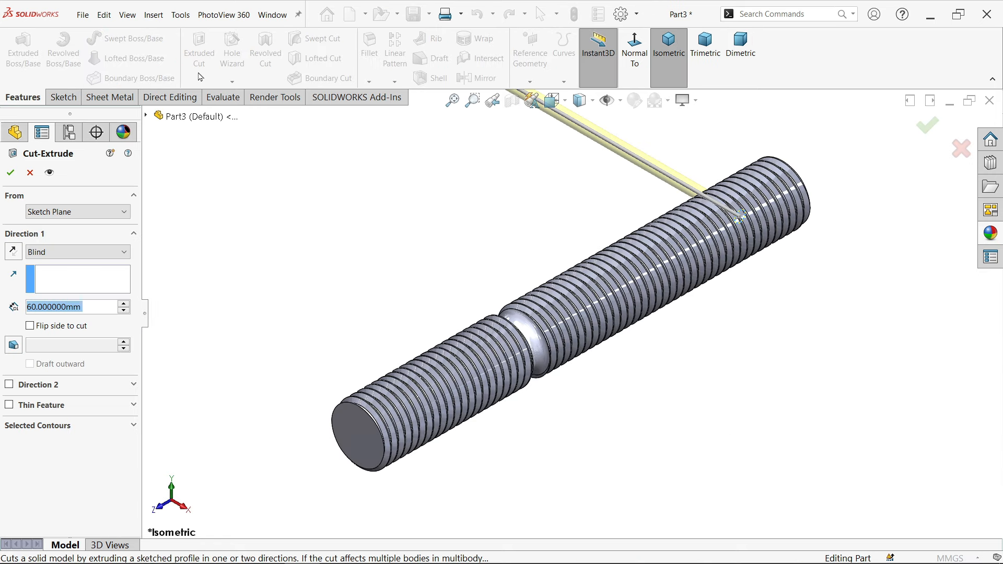
click(58, 255)
click(70, 286)
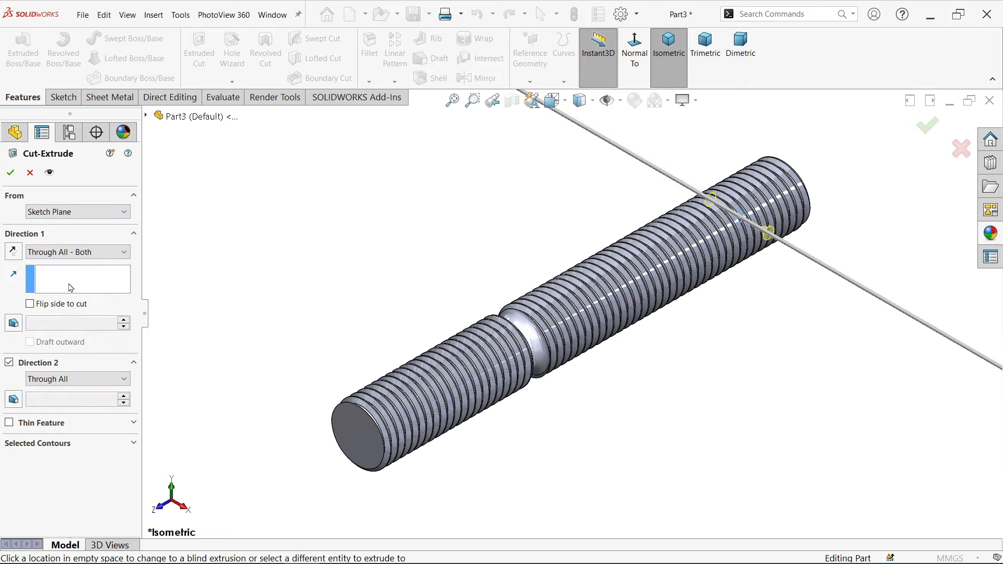
click(11, 173)
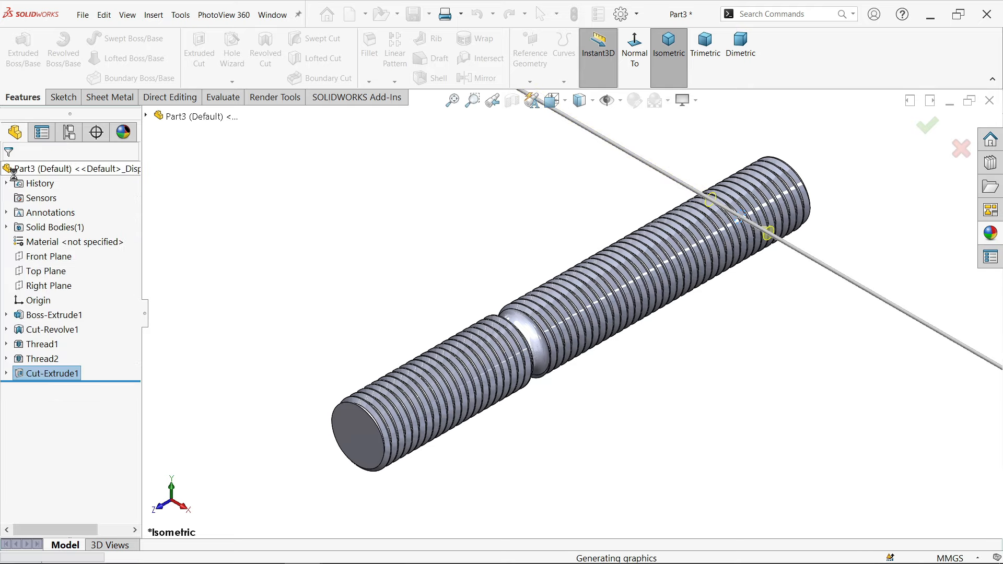
middle_drag(764, 232, 795, 234)
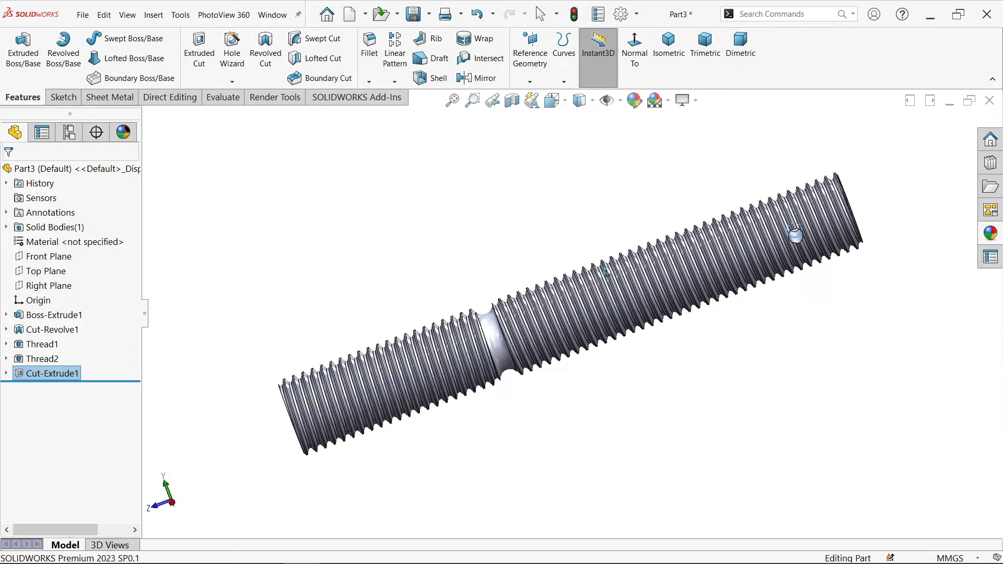
scroll(796, 235, down, 8)
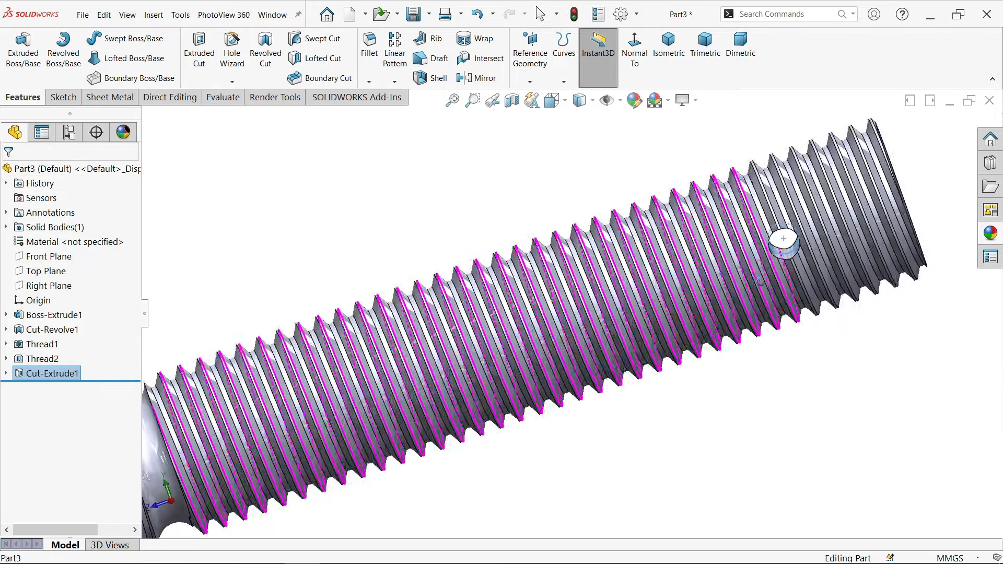
scroll(784, 313, up, 10)
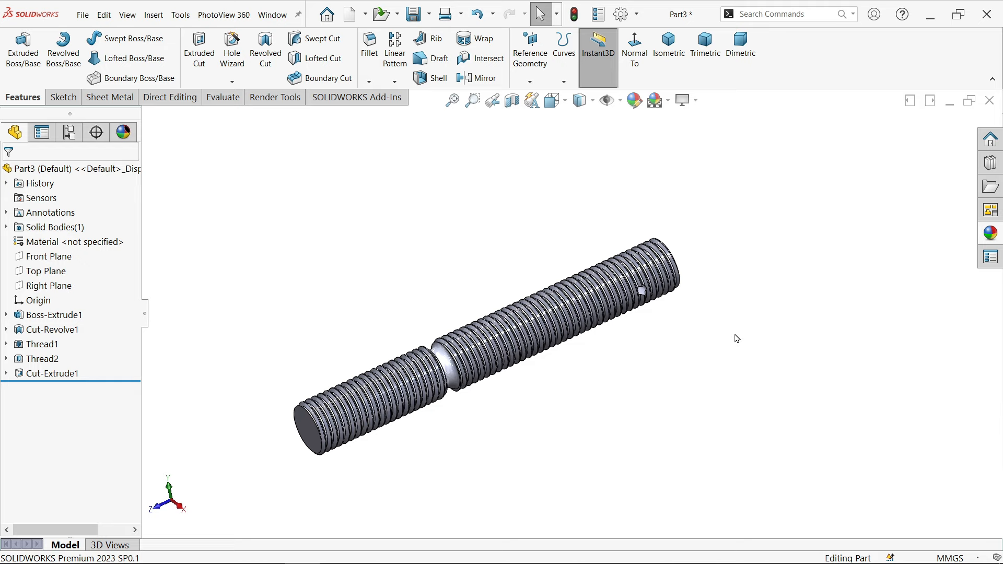
Assign Alloy Steel as the material of the threaded shaft.
right_click(61, 242)
click(121, 254)
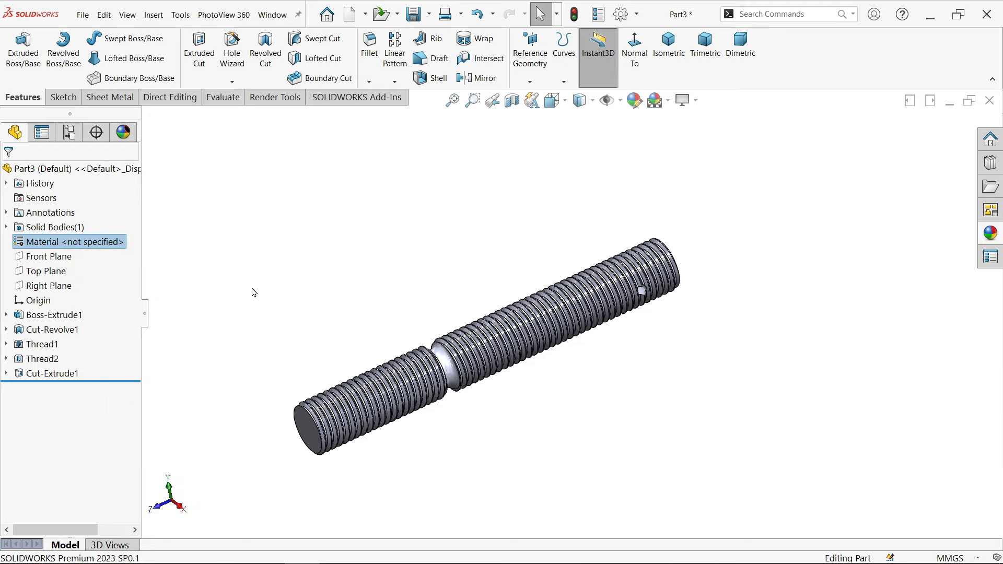
click(292, 433)
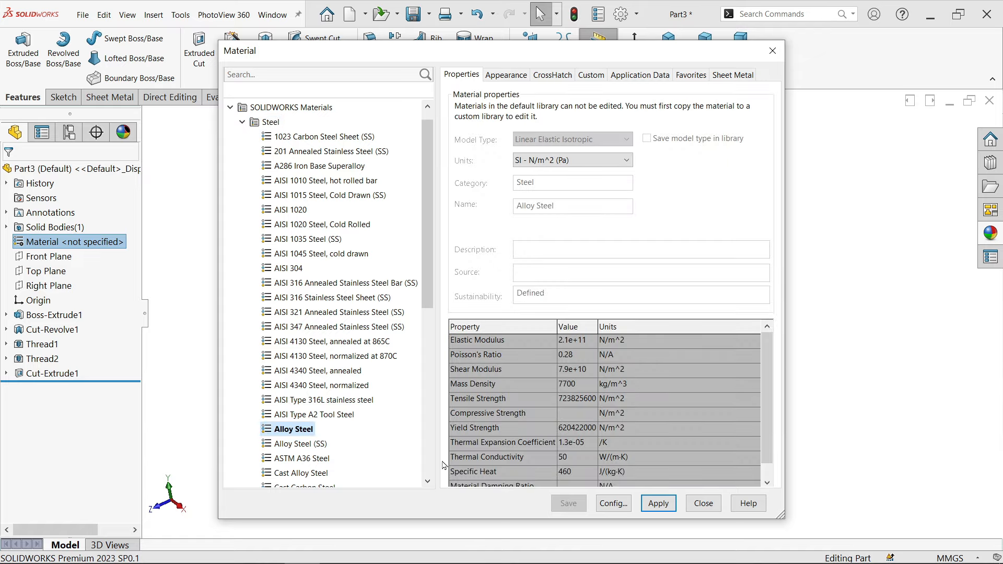
click(658, 503)
click(696, 508)
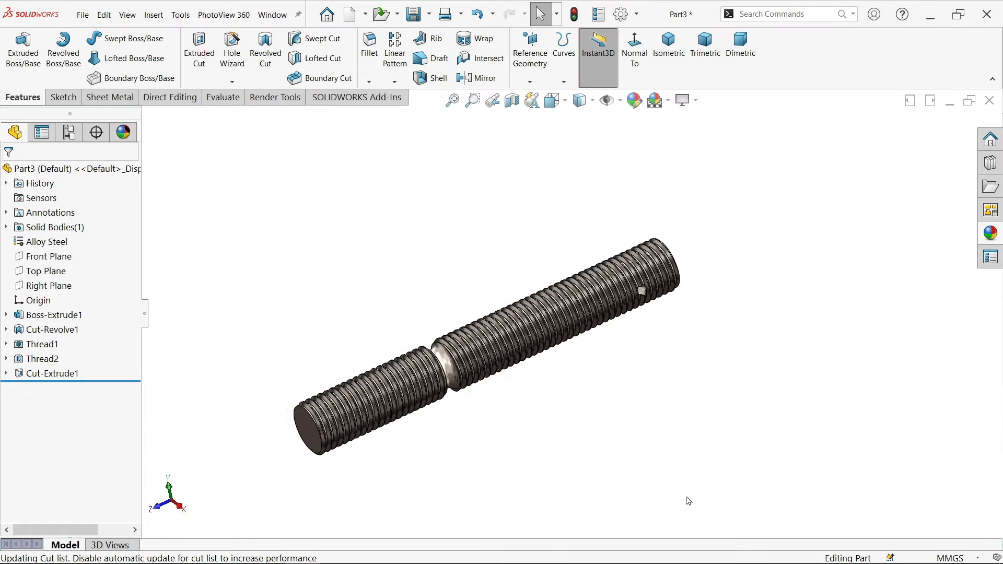
Save the part as Screw in the Hand Vise1 folder.
click(414, 14)
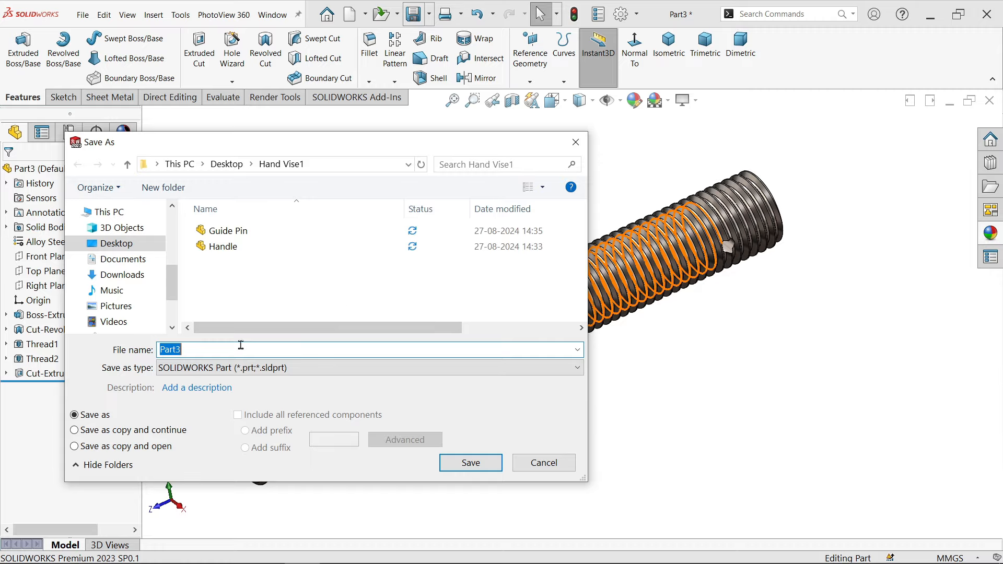
text(Screw)
click(486, 463)
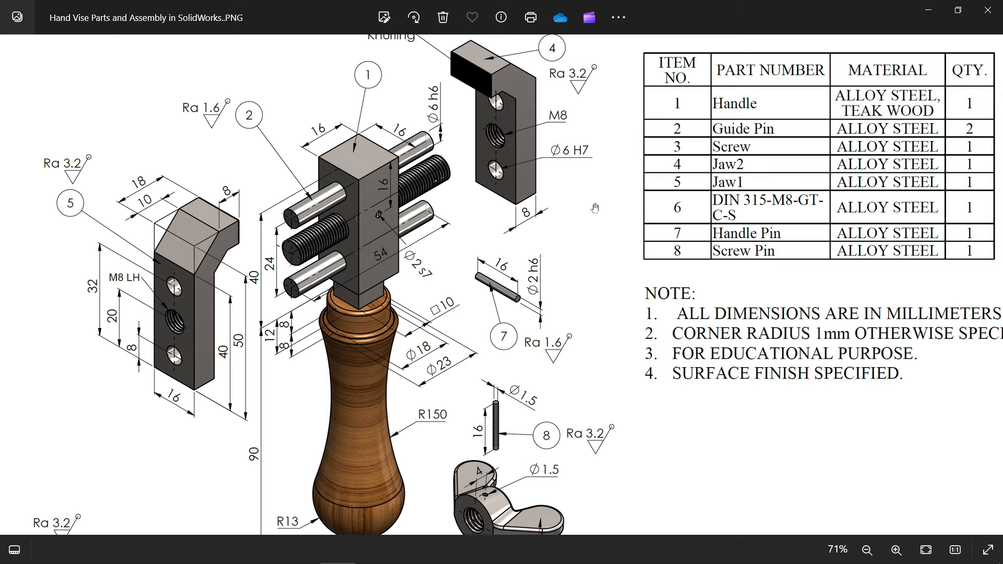
Examine the hand vise drawing in the image viewer for the shape and dimensions of Jaw1, item 5.
drag(567, 171, 572, 215)
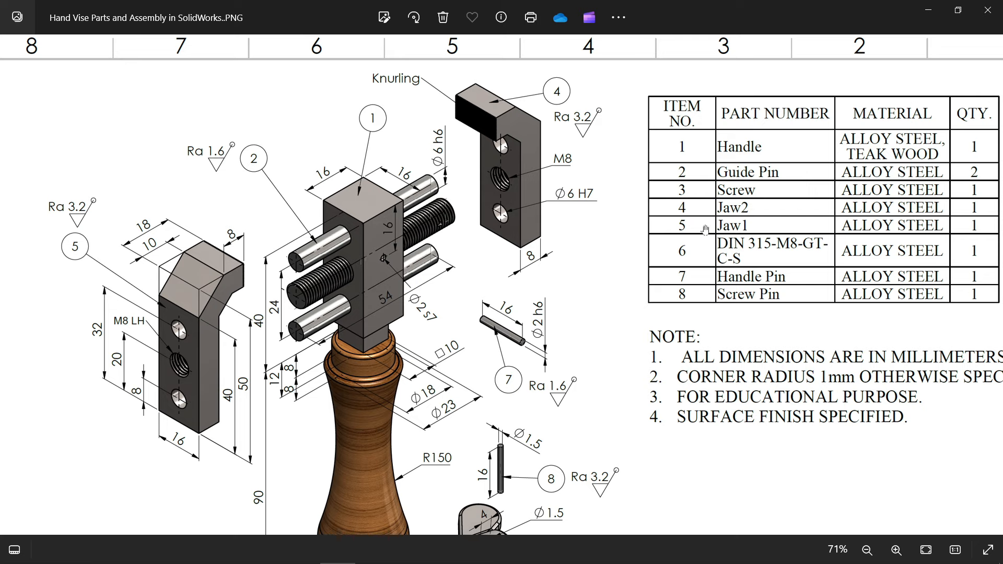
drag(293, 424, 297, 412)
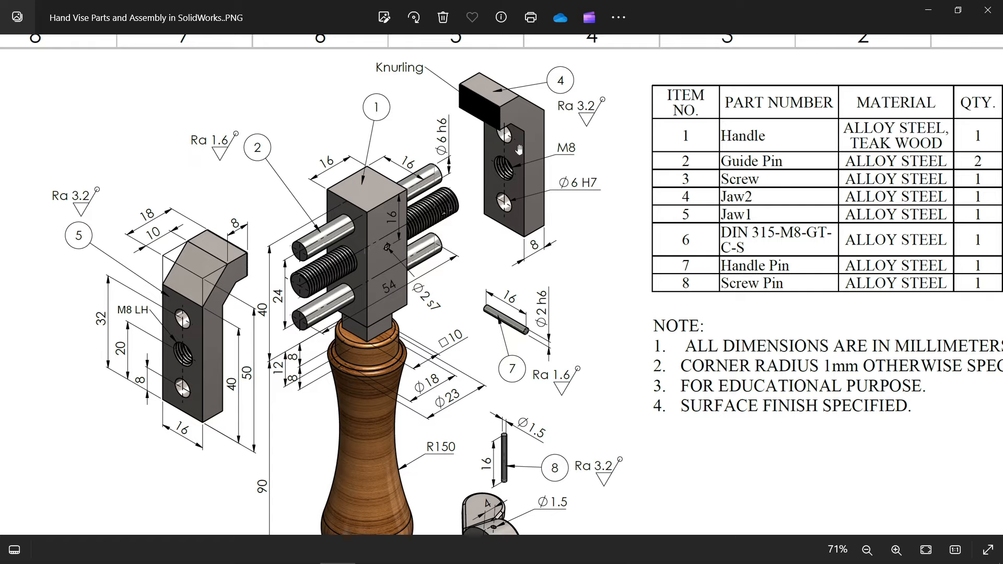
scroll(255, 304, down, 3)
scroll(271, 224, up, 5)
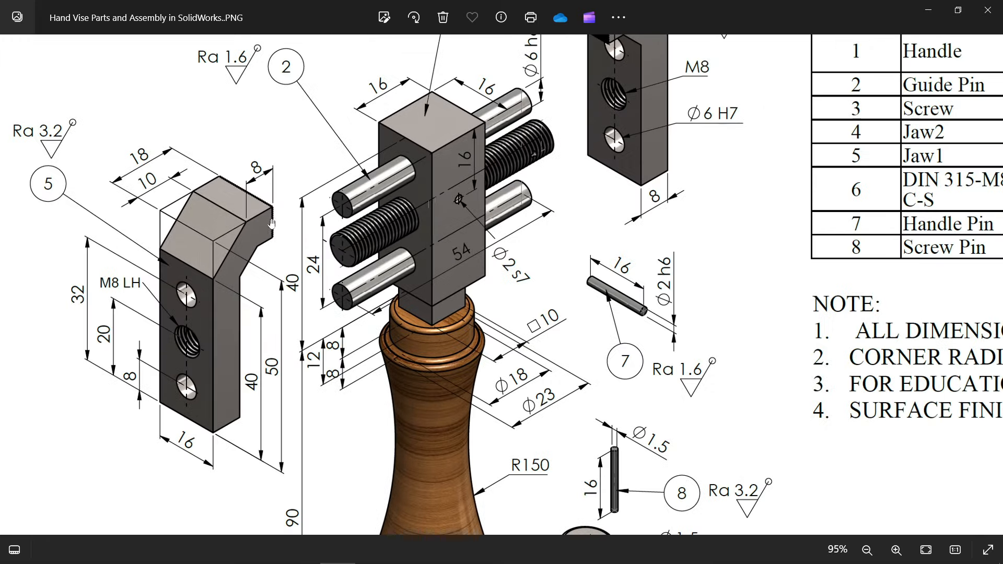
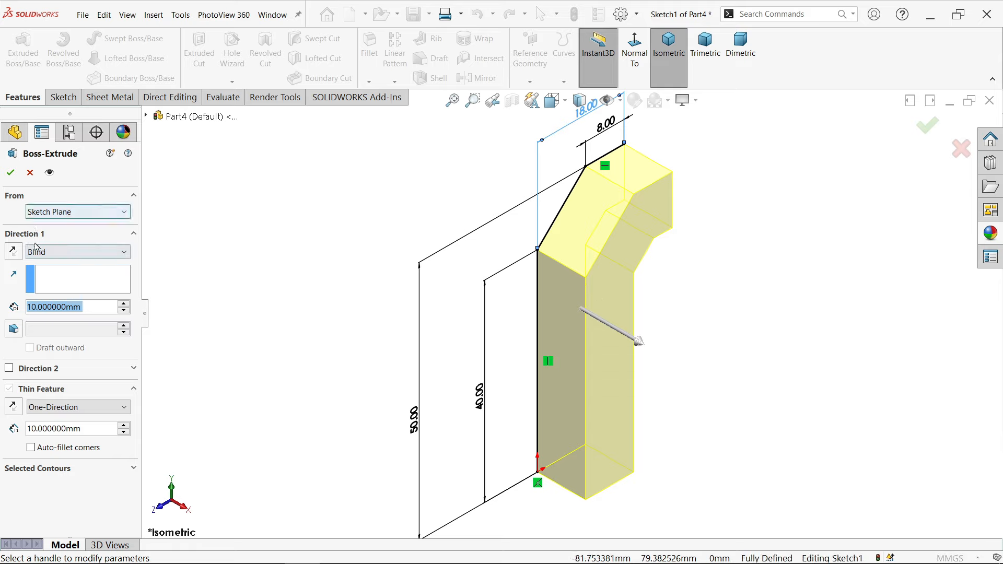
Extrude the open jaw profile as a thin feature in the reversed direction, 16 mm deep with 8 mm one-direction thickness.
click(12, 252)
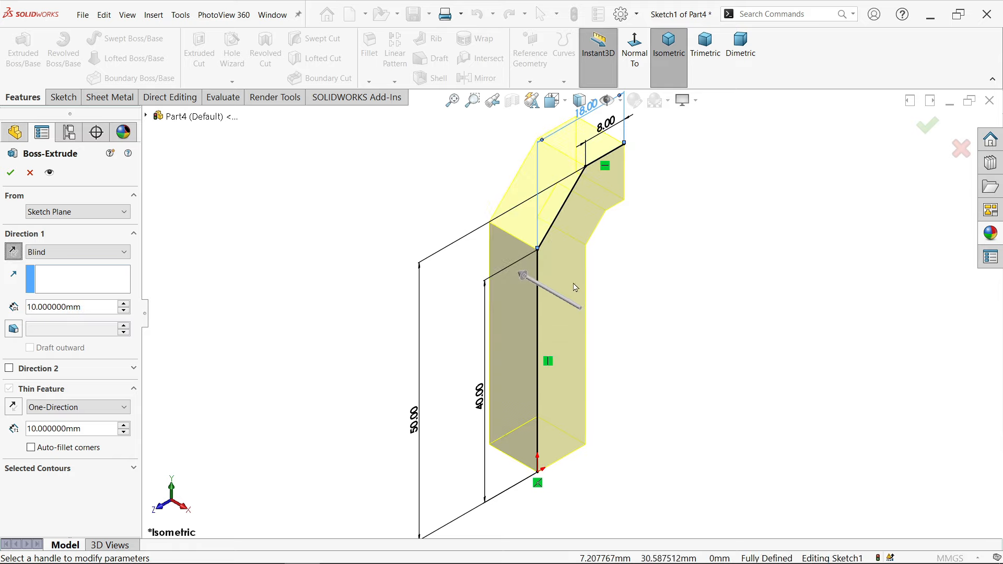
scroll(576, 288, down, 2)
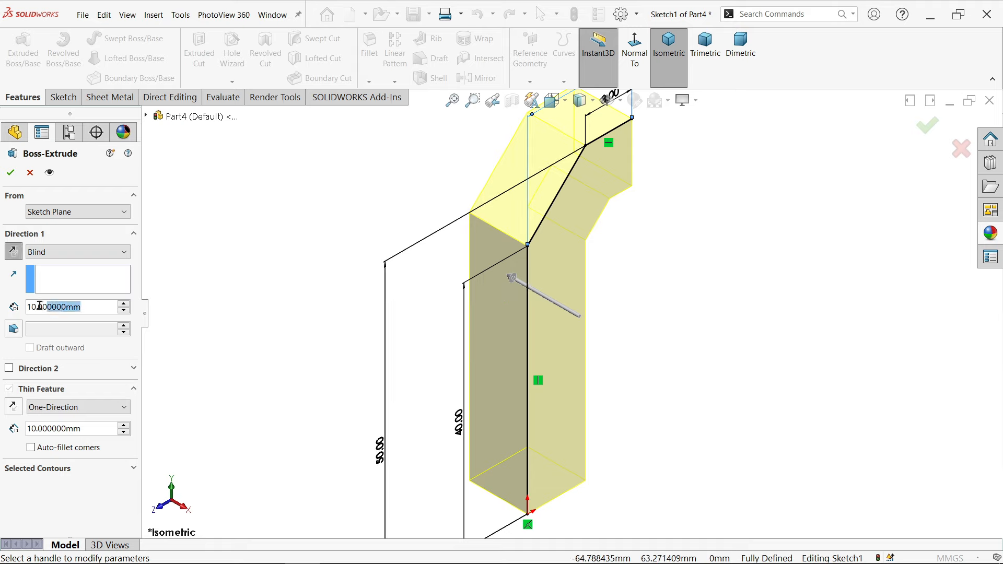
text(8)
key(Return)
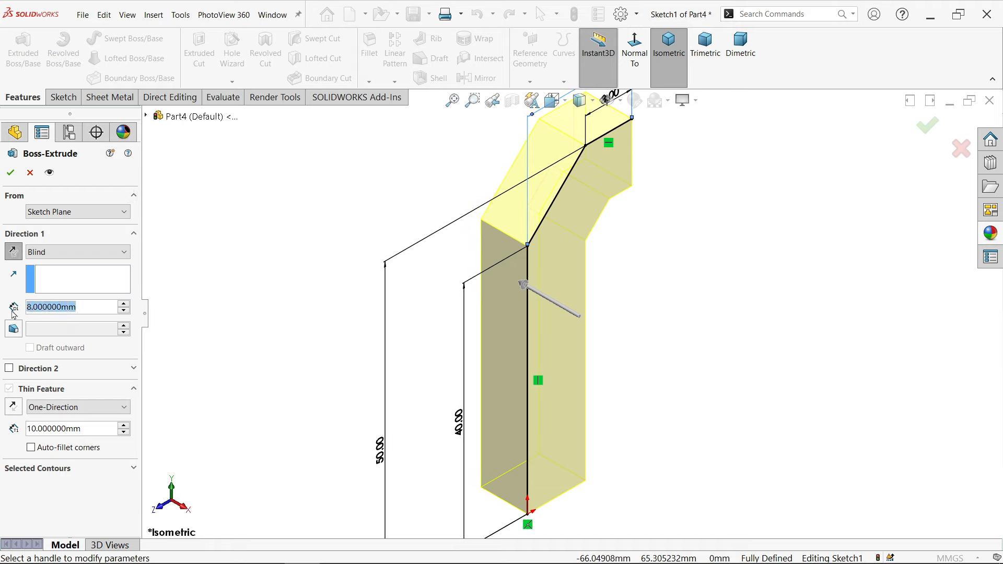
text(18)
key(Return)
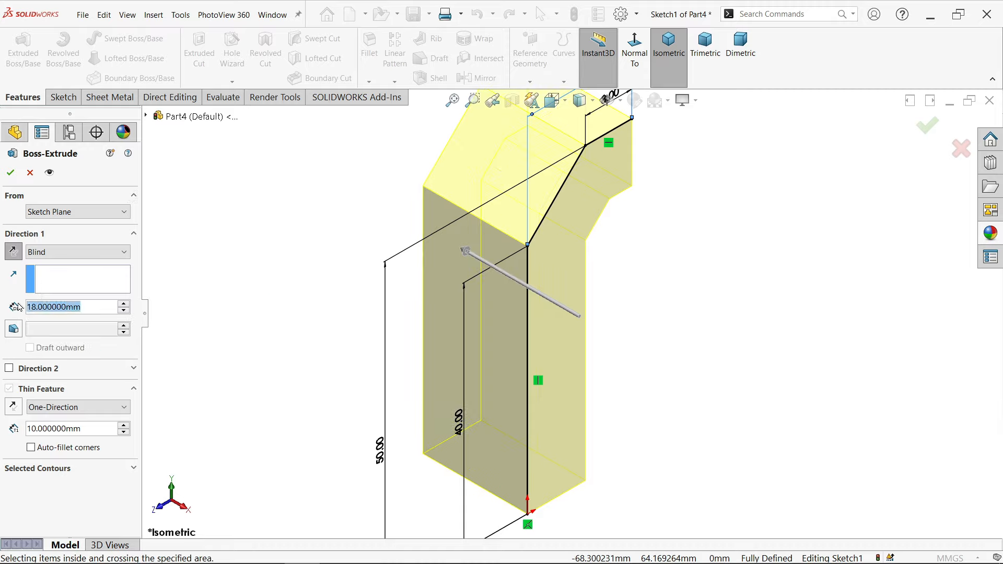
text(16)
key(Return)
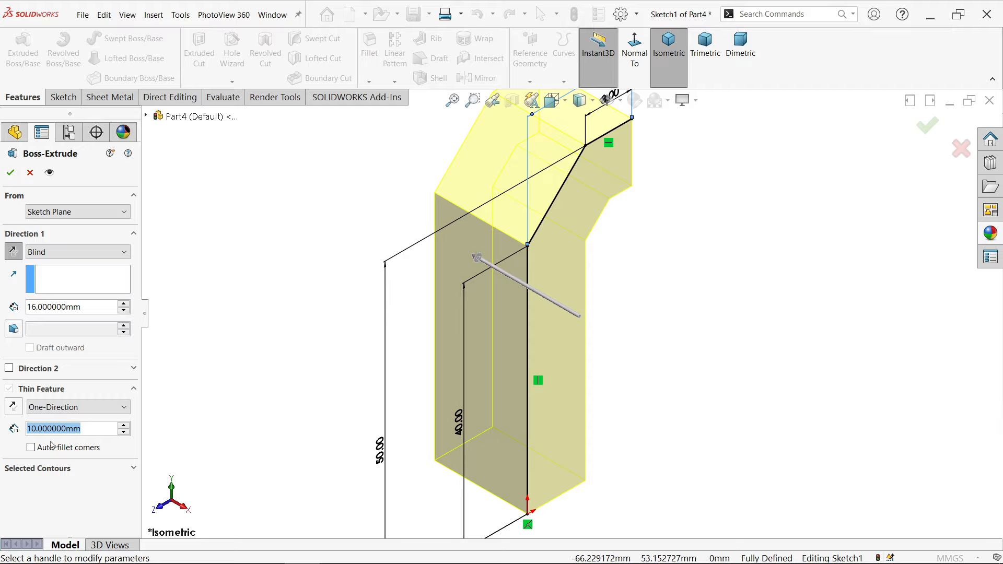
text(8)
key(Return)
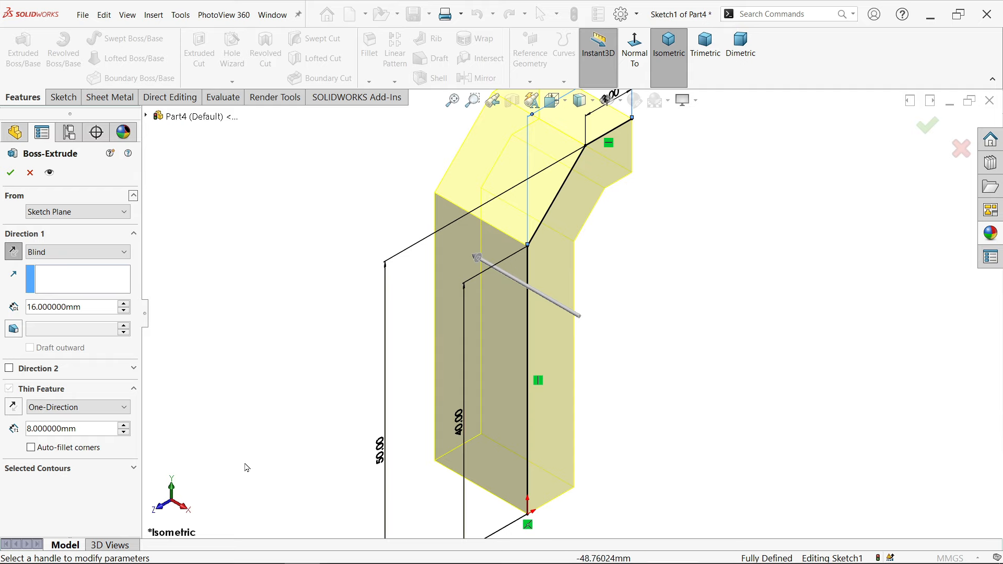
click(12, 176)
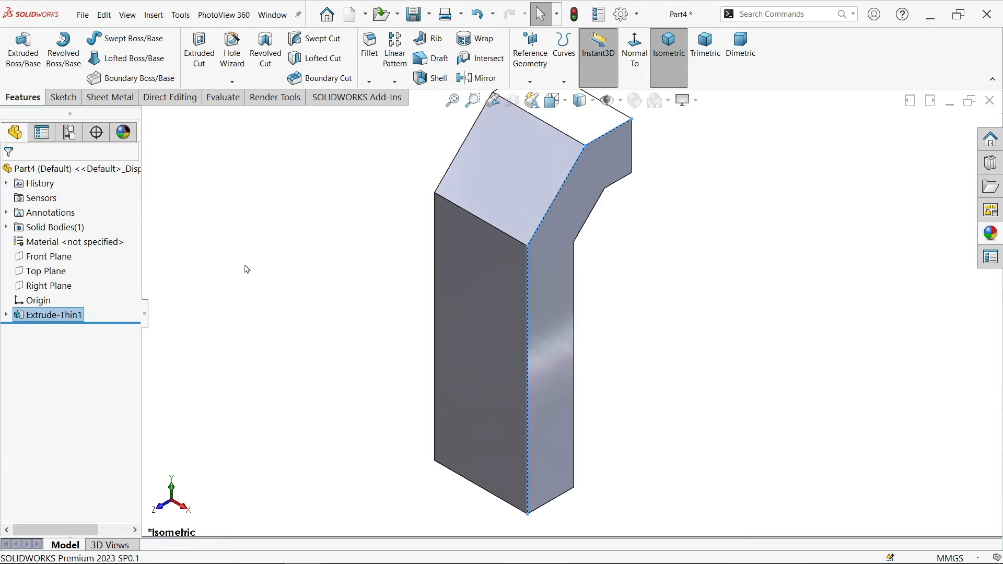
Start a sketch on the jaw's flat front face and draw a vertical centerline between its top and bottom edge midpoints.
click(495, 359)
click(540, 324)
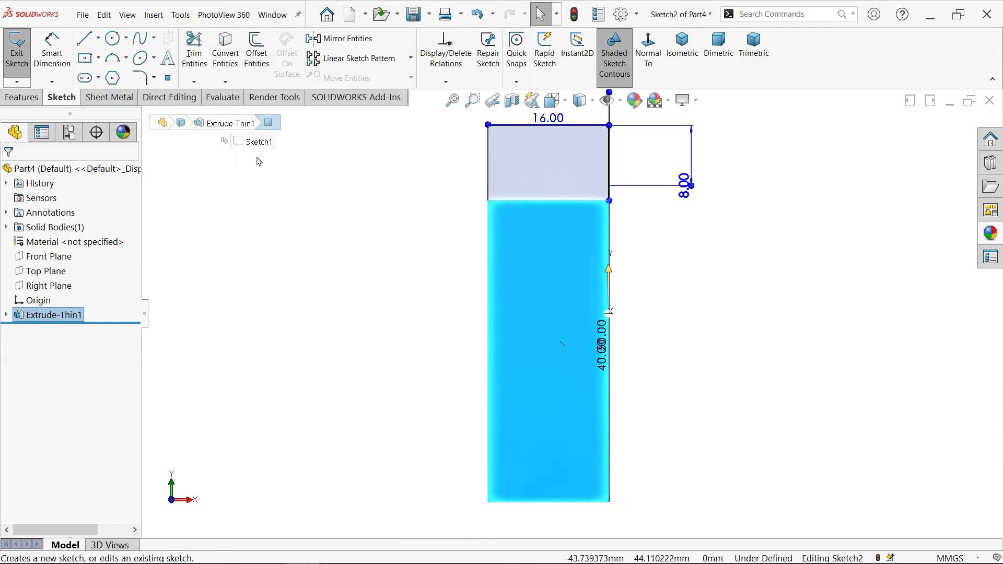
click(99, 40)
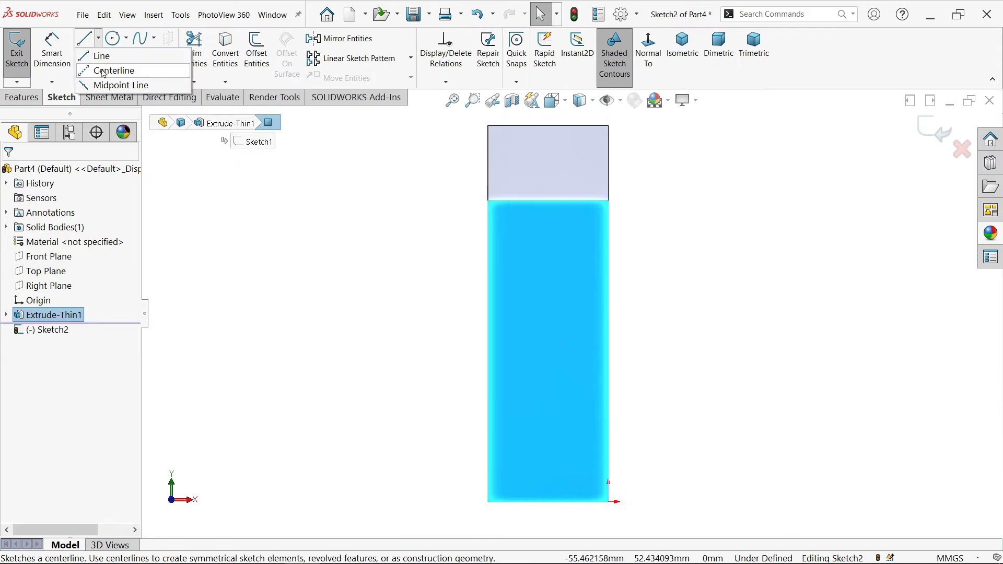
click(104, 70)
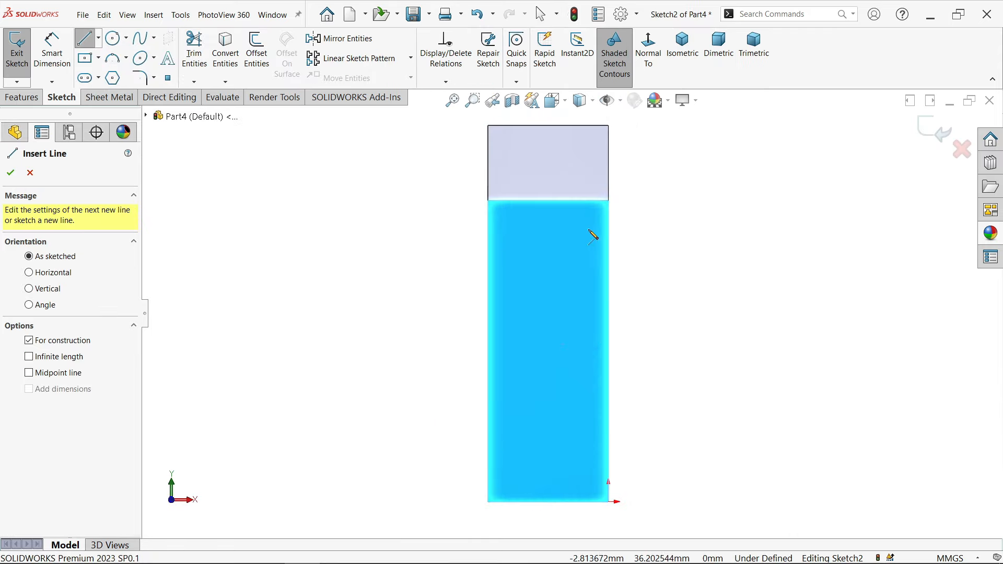
click(547, 201)
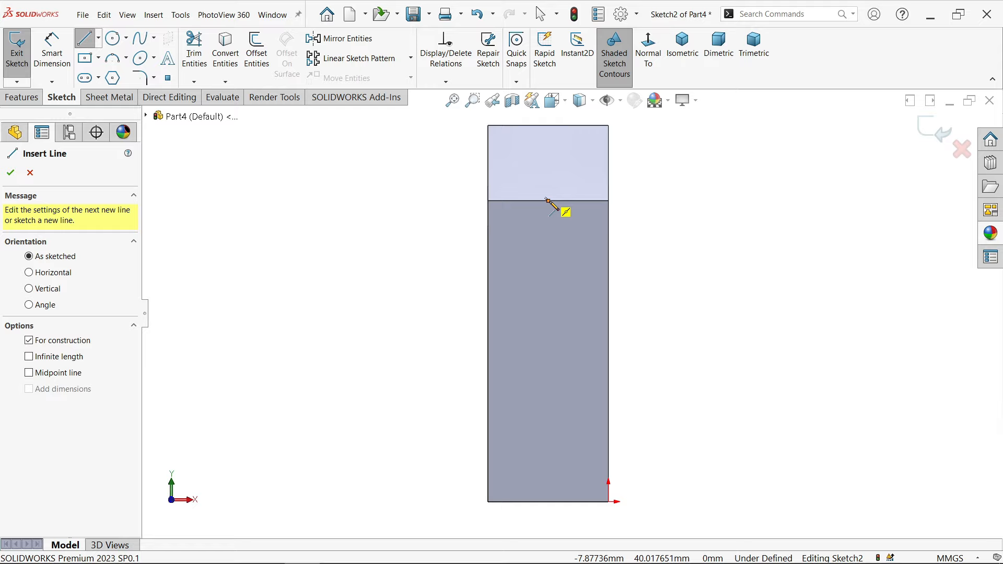
click(548, 502)
right_click(450, 339)
click(497, 391)
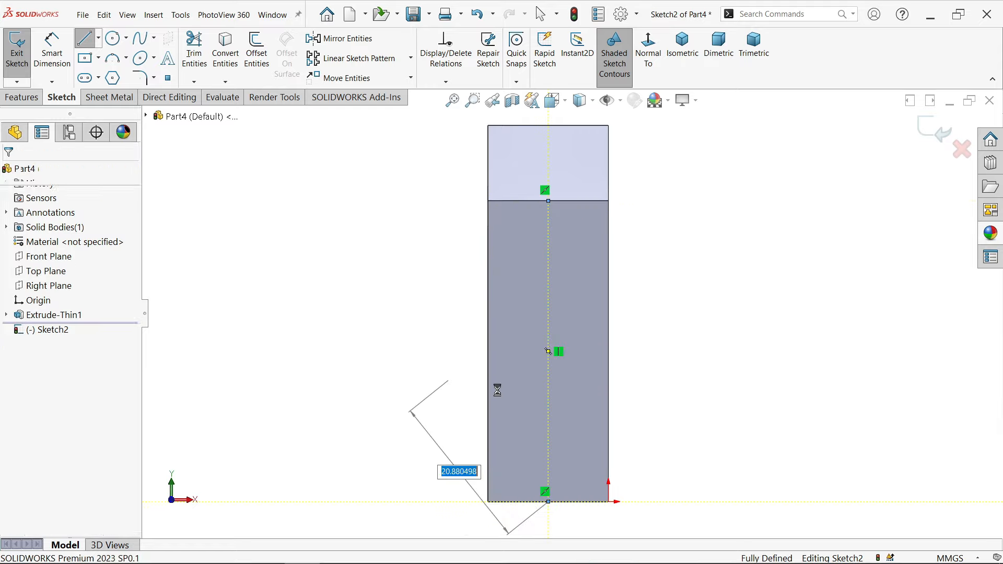
Sketch a 6 mm diameter circle centred on the centerline, about 32 mm above the bottom edge.
click(113, 38)
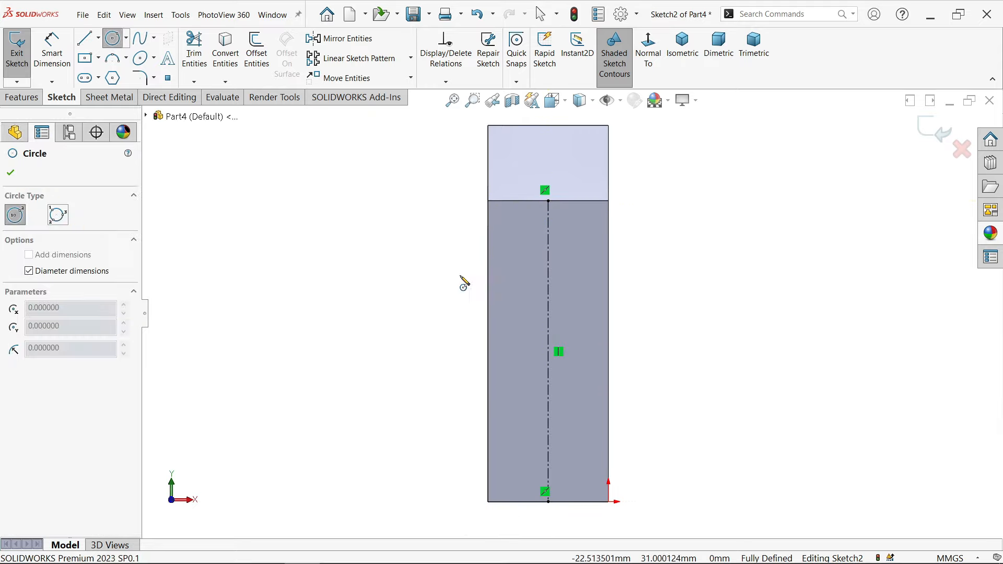
click(549, 262)
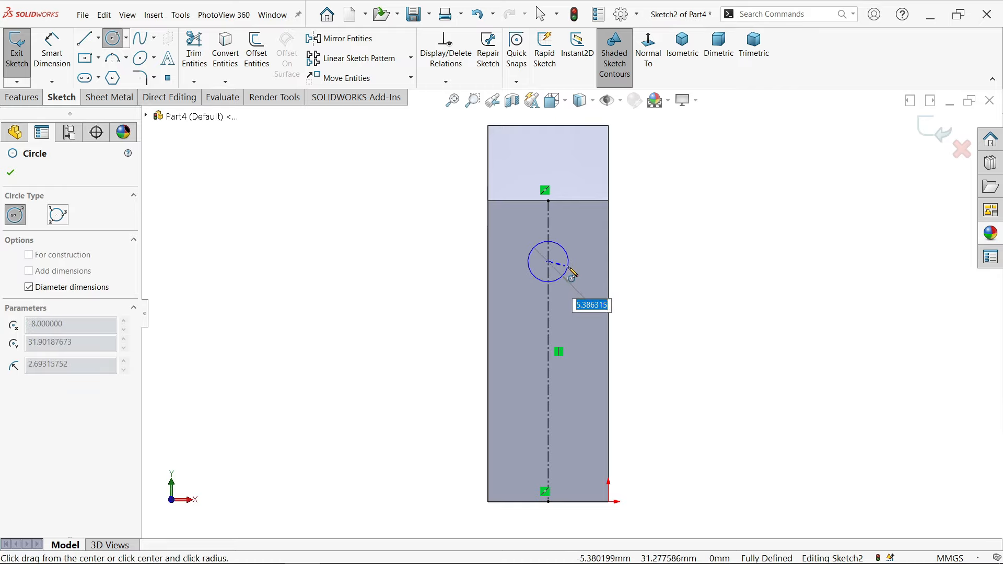
text(6)
key(Return)
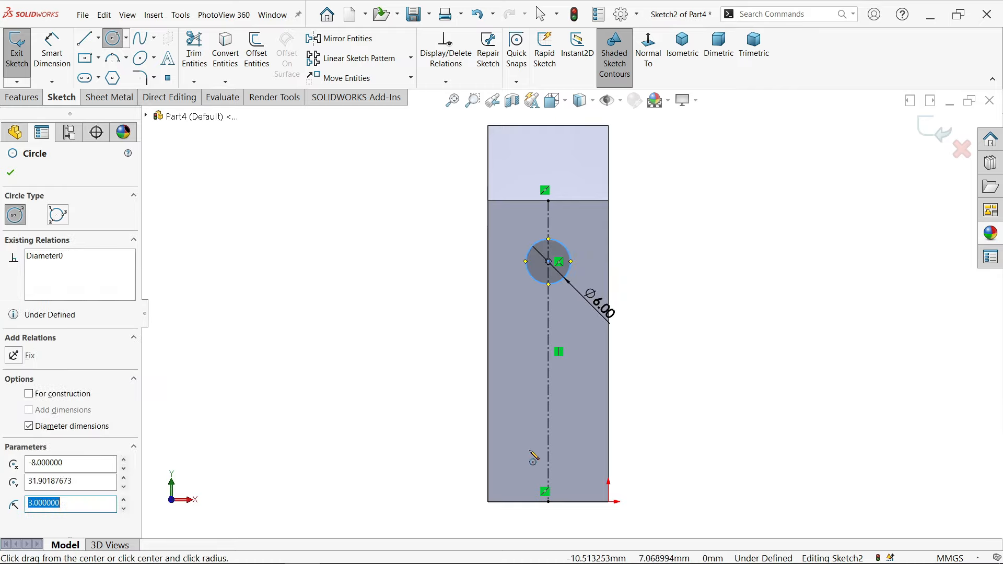
Sketch a freehand circle about 9 mm and a 7 mm diameter circle about 22 mm above the bottom edge, both on the centerline.
click(549, 436)
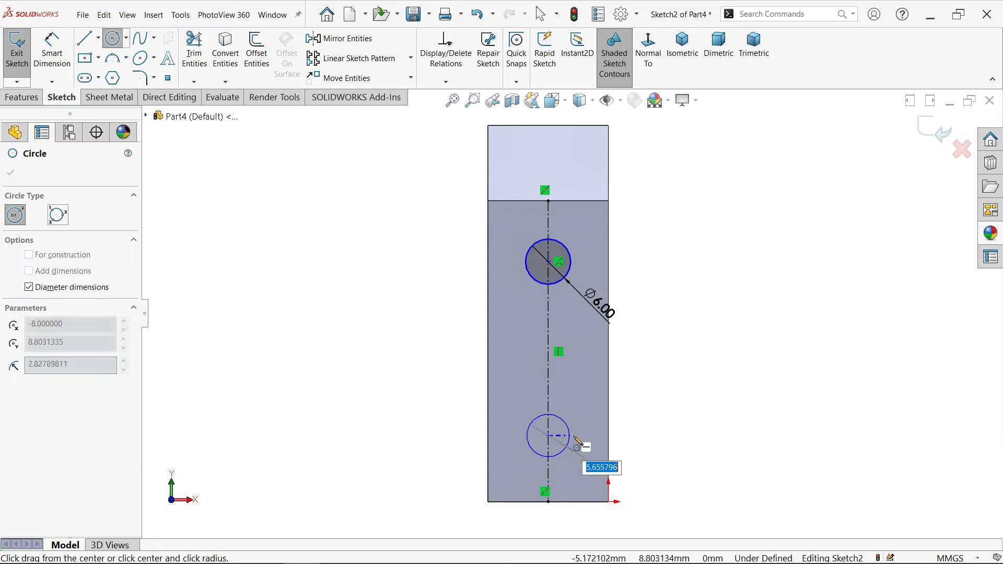
click(548, 333)
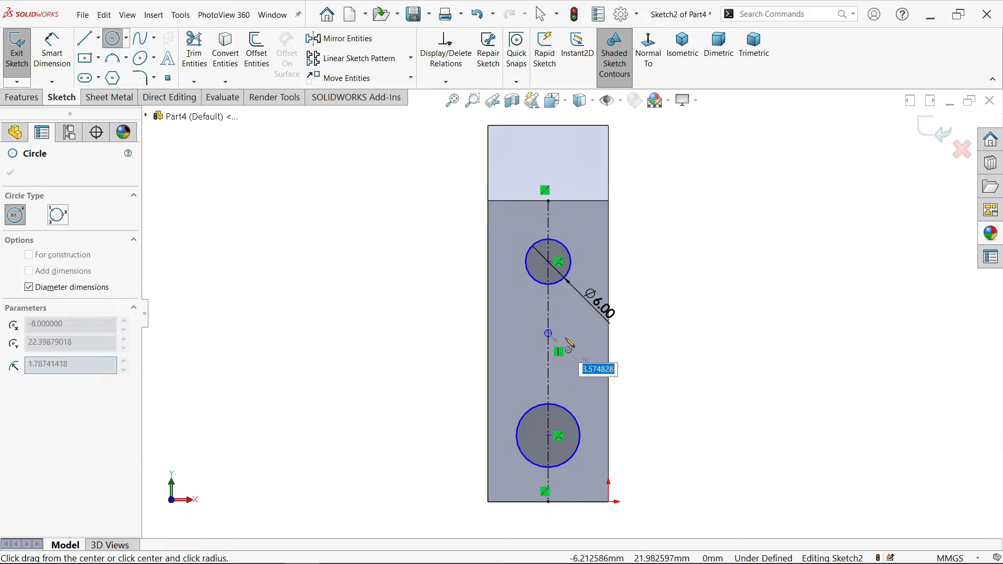
text(7)
key(Return)
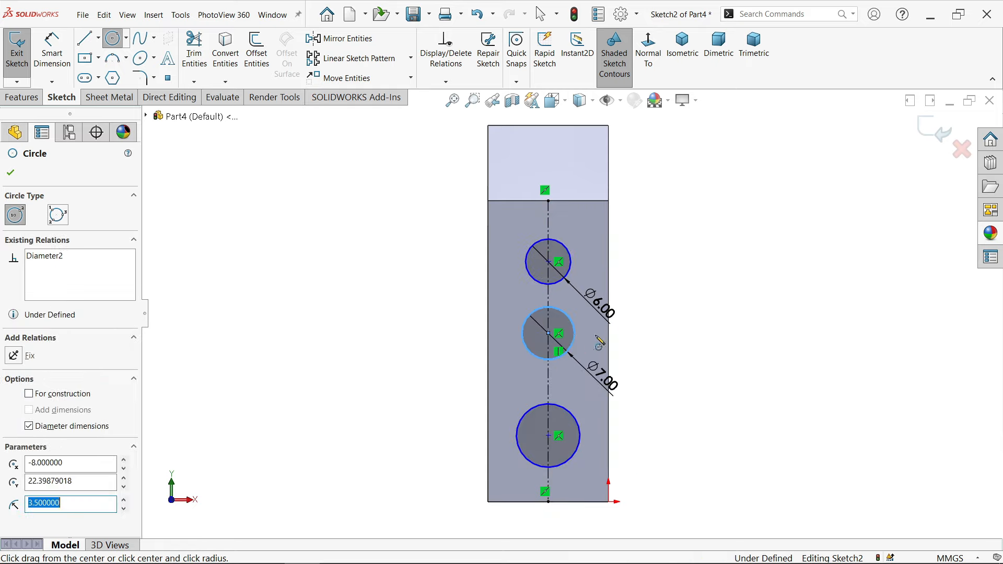
right_click(660, 258)
click(684, 305)
Dimension the lowest circle's centre 8 mm above the jaw face's bottom edge.
scroll(565, 332, down, 2)
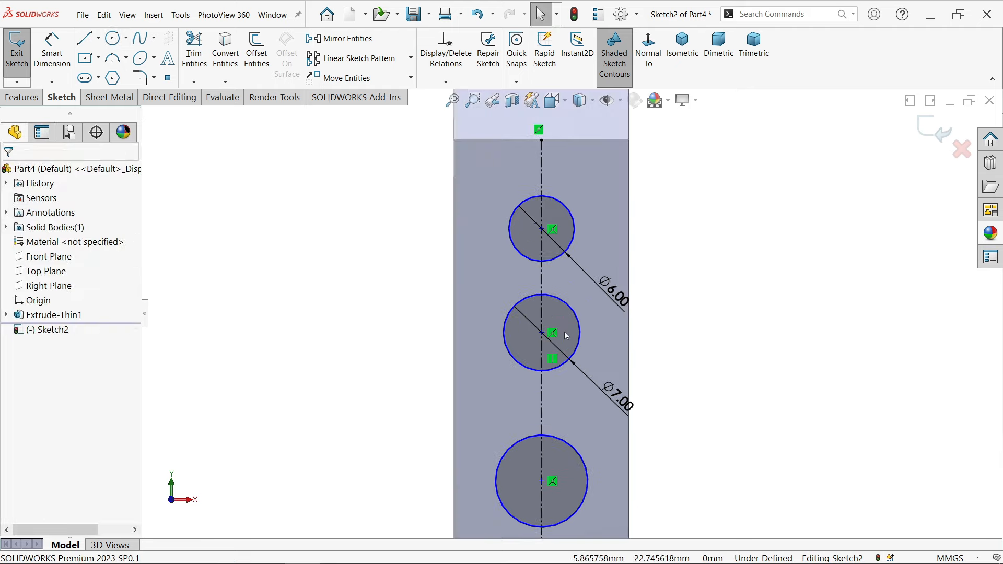
click(52, 52)
key(f)
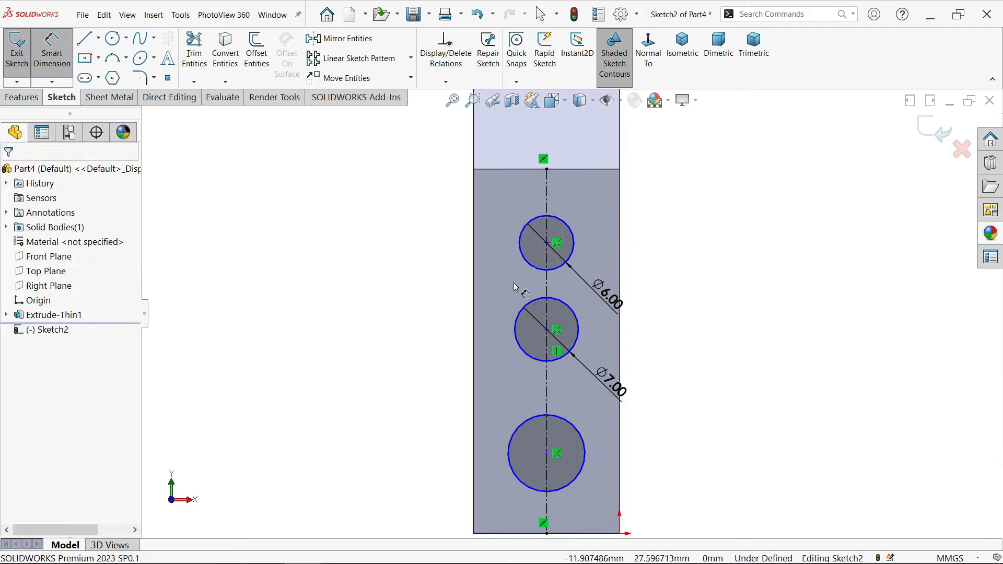
scroll(554, 361, down, 2)
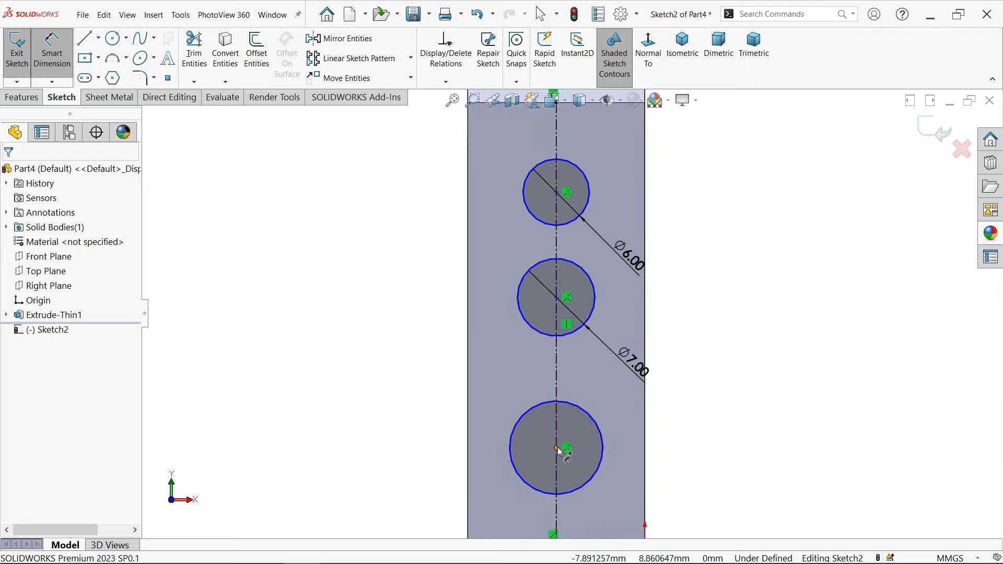
click(558, 450)
scroll(562, 450, up, 2)
click(567, 476)
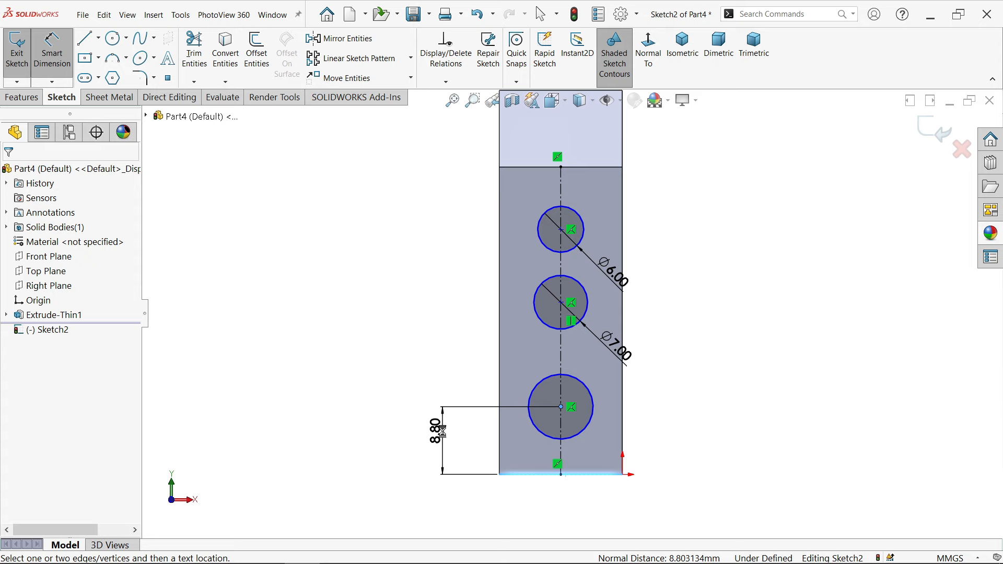
click(444, 429)
text(8)
click(364, 412)
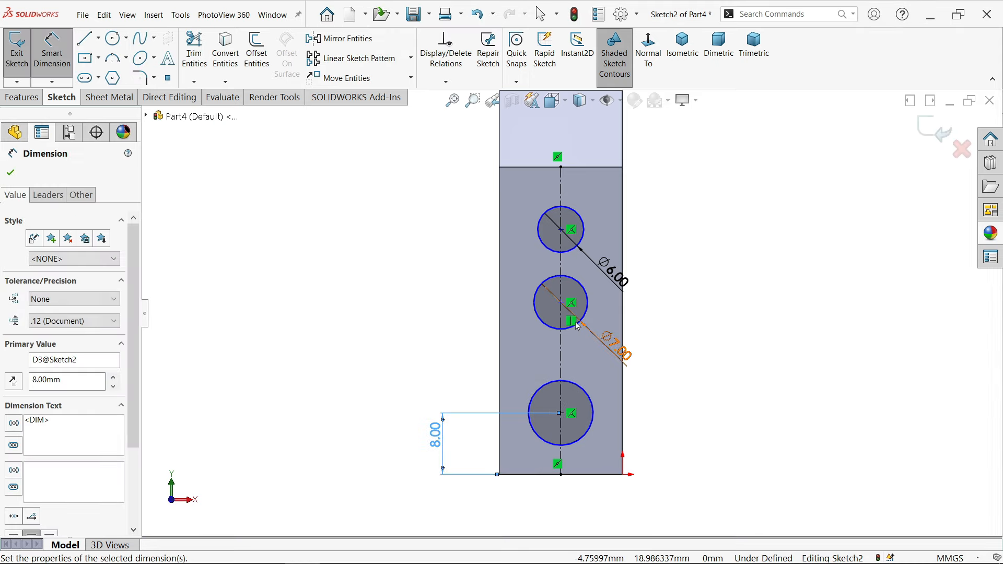
Dimension the 7 mm circle's centre 20 mm above the face's bottom edge.
click(576, 475)
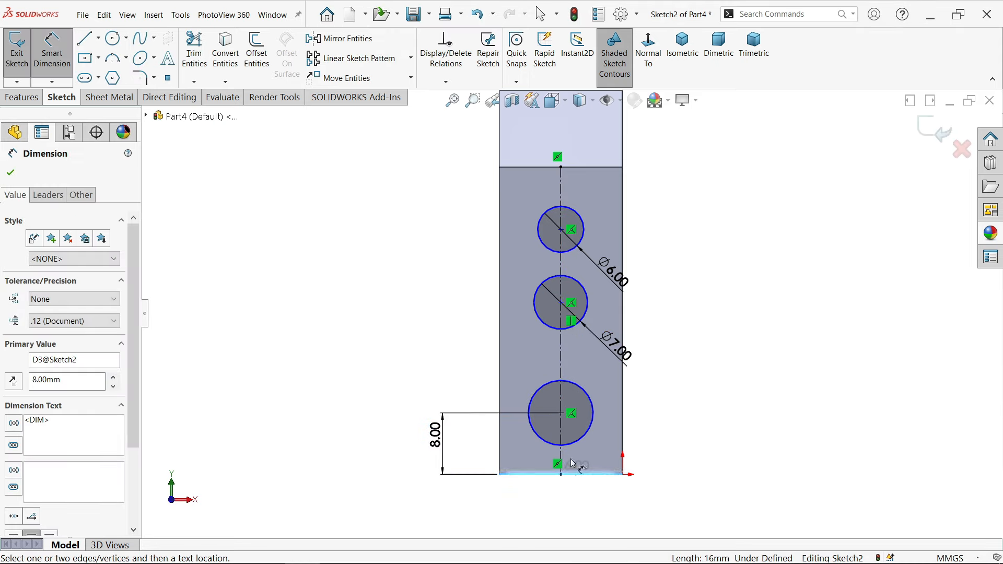
click(570, 335)
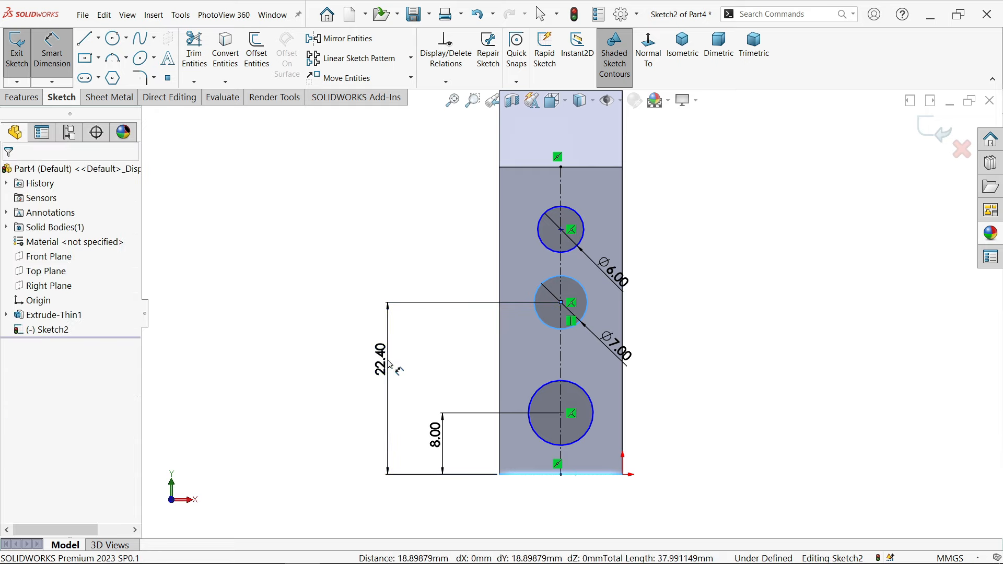
click(388, 365)
text(20)
click(309, 340)
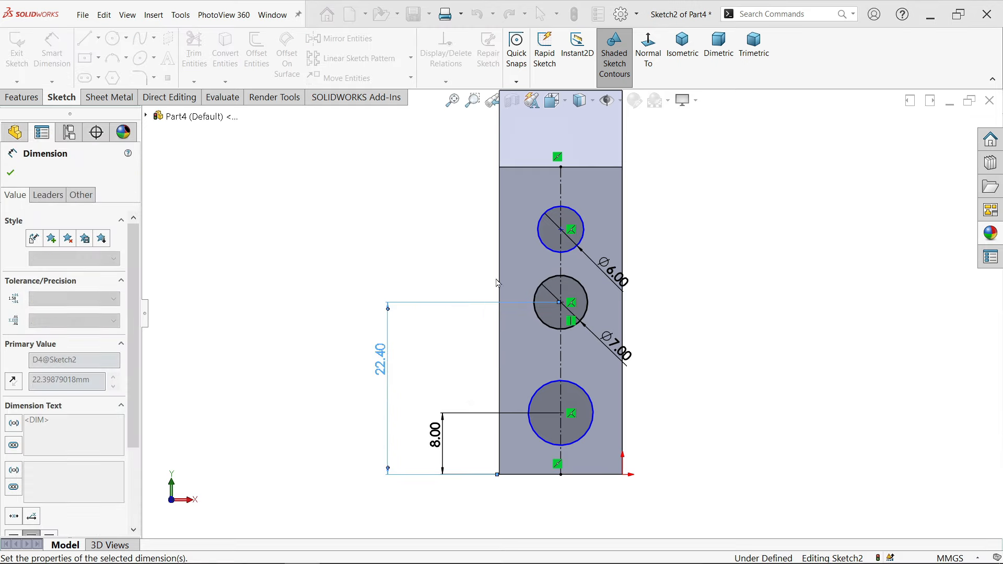
Set the centre distance between the 6 mm circle and the lowest circle to 24 mm.
click(578, 242)
click(591, 399)
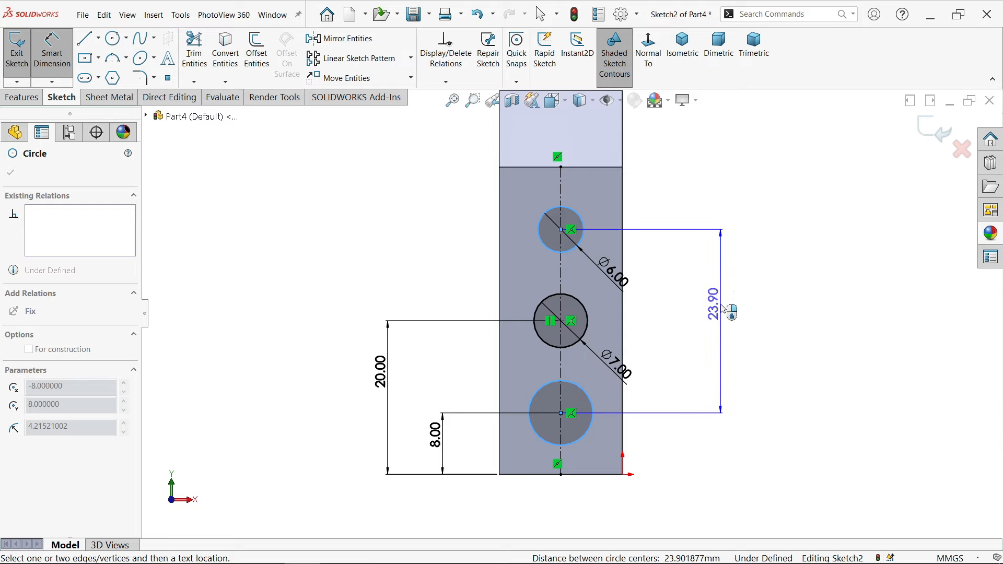
click(722, 310)
text(24)
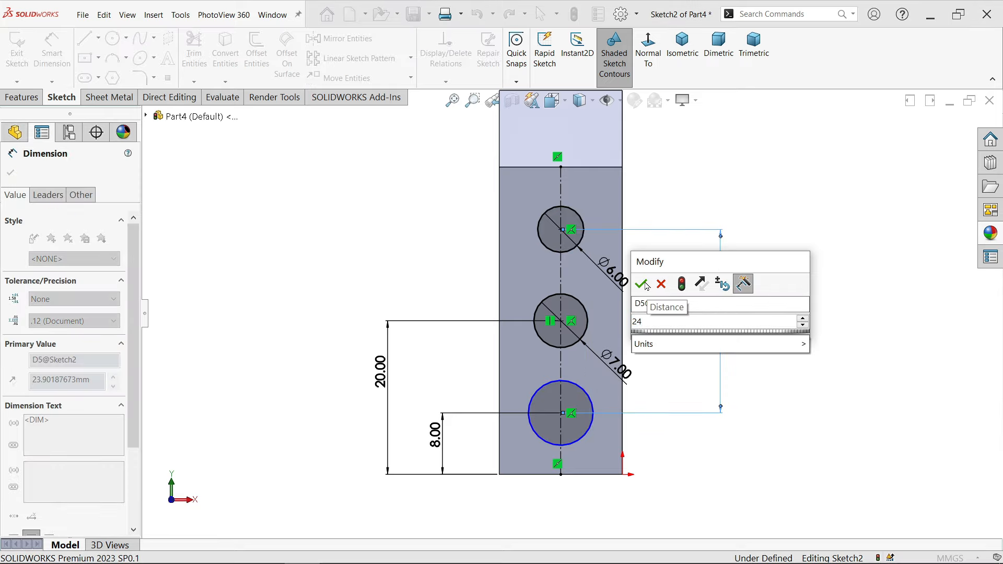
click(642, 284)
click(10, 173)
key(Escape)
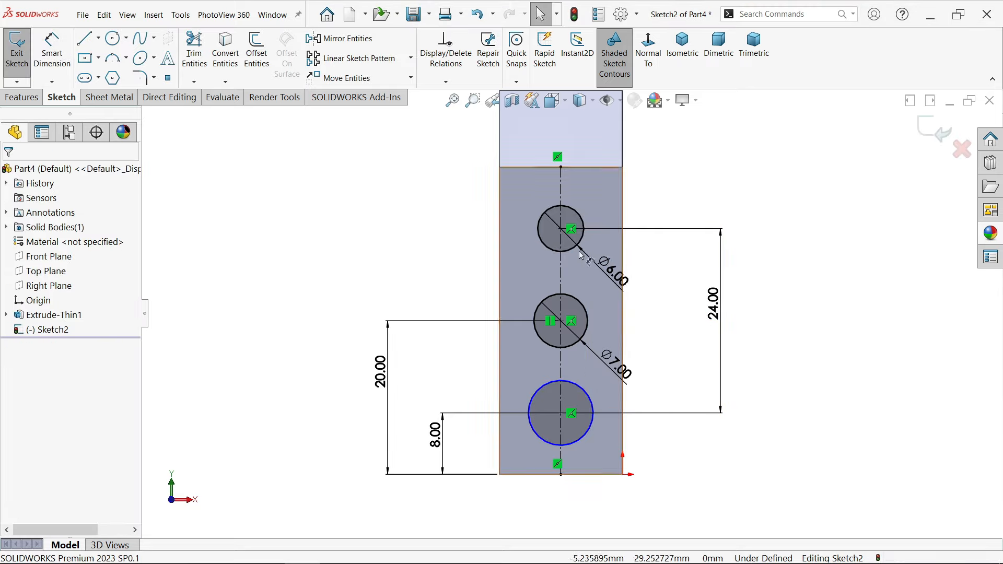
Add an Equal relation between the 6 mm circle and the lowest circle.
click(575, 245)
ctrl+click(592, 405)
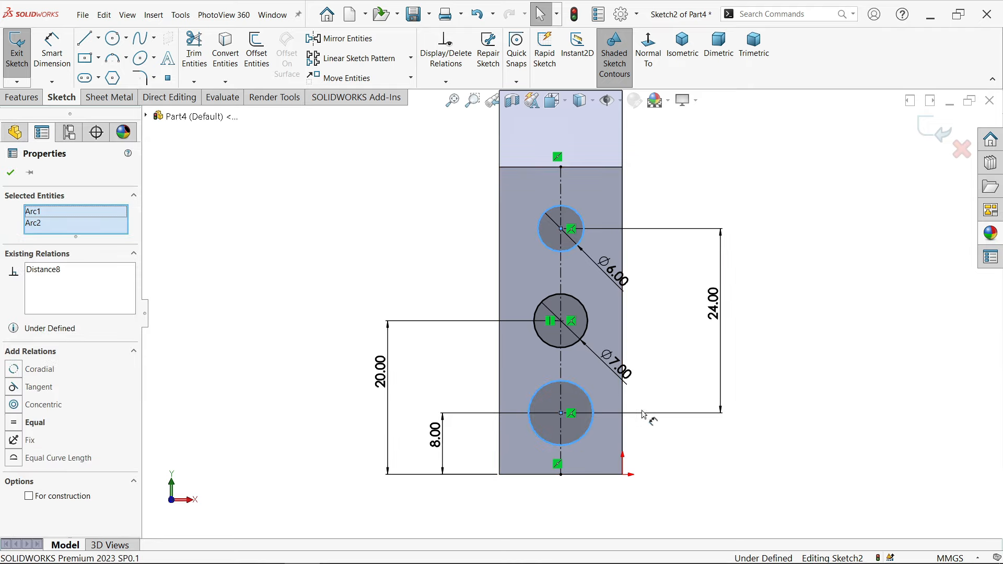
click(666, 383)
click(676, 313)
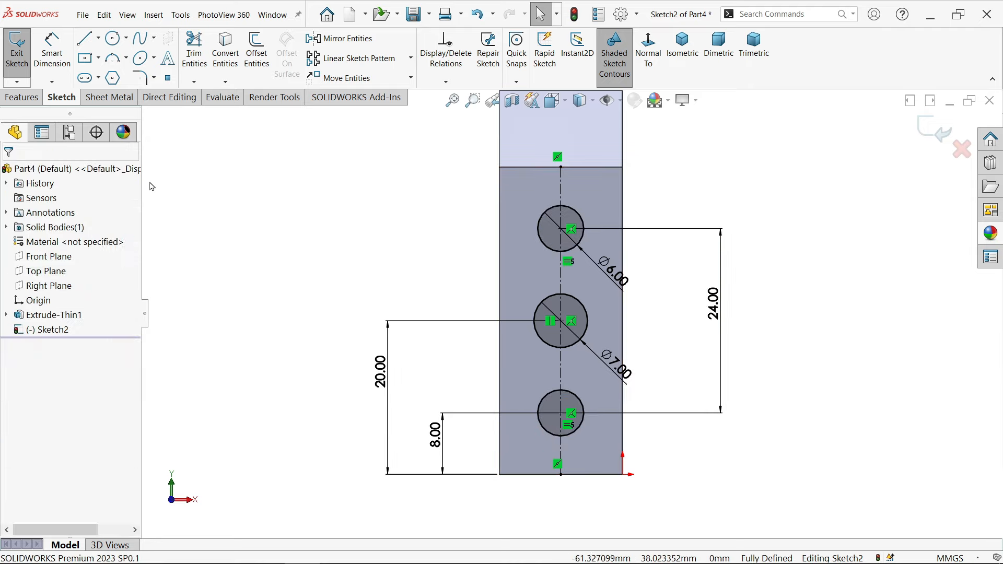
click(27, 98)
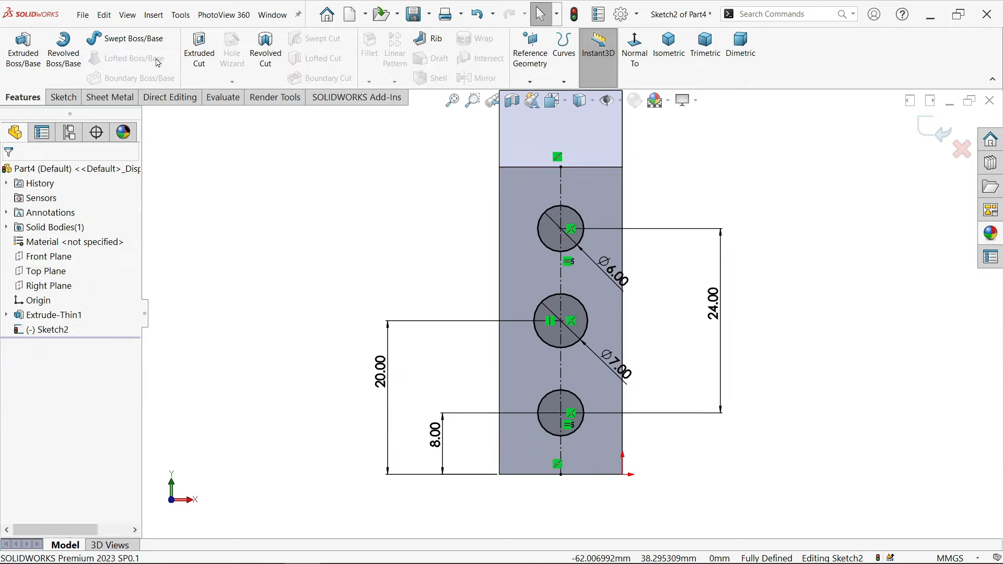
click(22, 60)
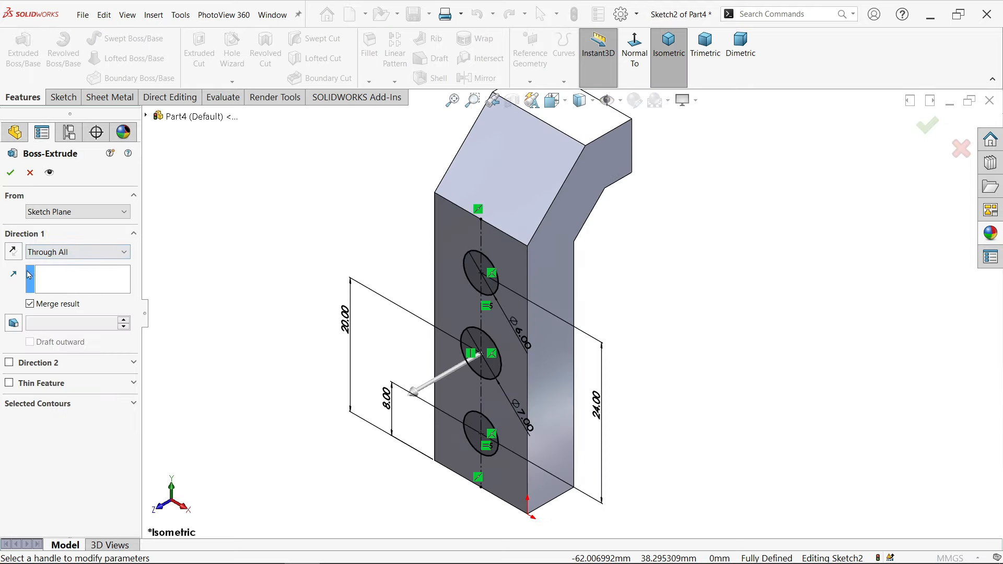
click(30, 173)
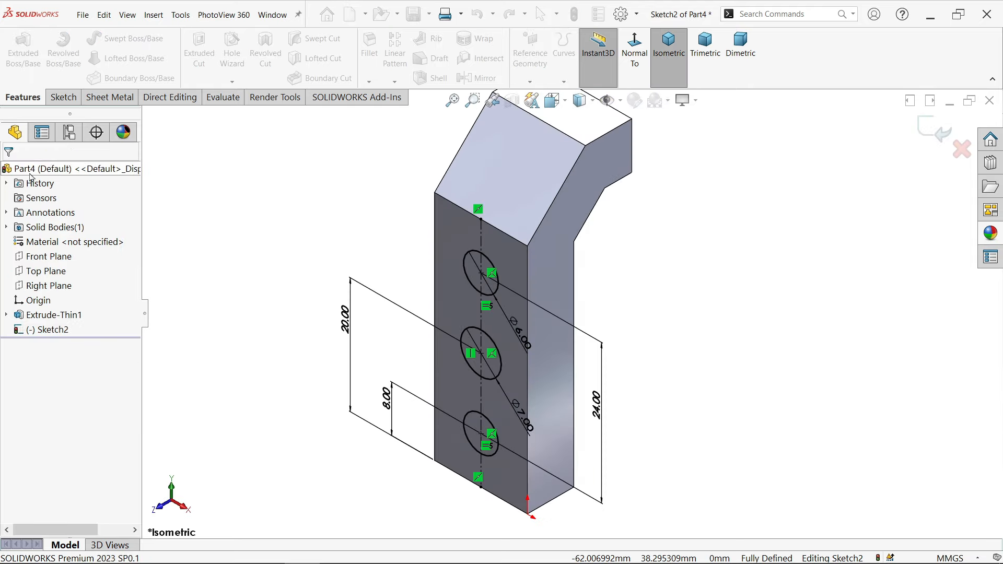
Cut the three sketched circles through the full thickness of the jaw with an Extruded Cut.
click(199, 52)
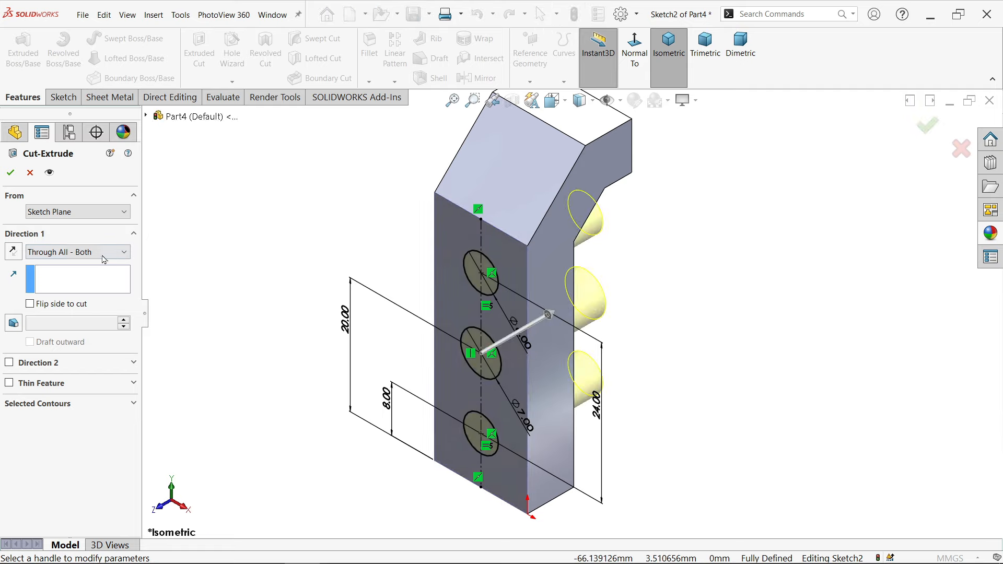
click(67, 253)
click(64, 278)
click(11, 176)
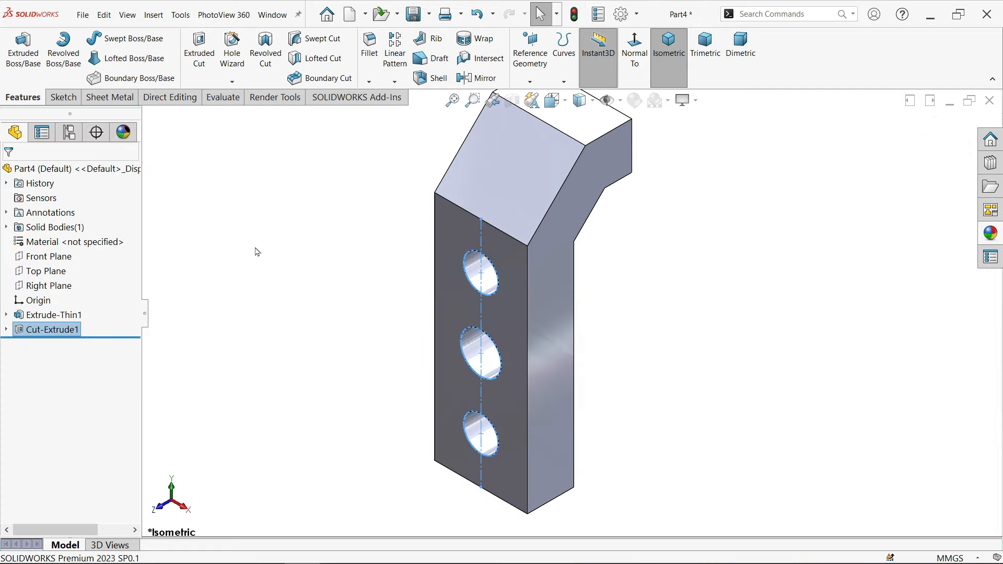
Inspect the drilled jaw, then check the knurled gripping face of the jaws in the hand vise drawing image.
middle_drag(259, 252, 258, 277)
scroll(442, 287, up, 3)
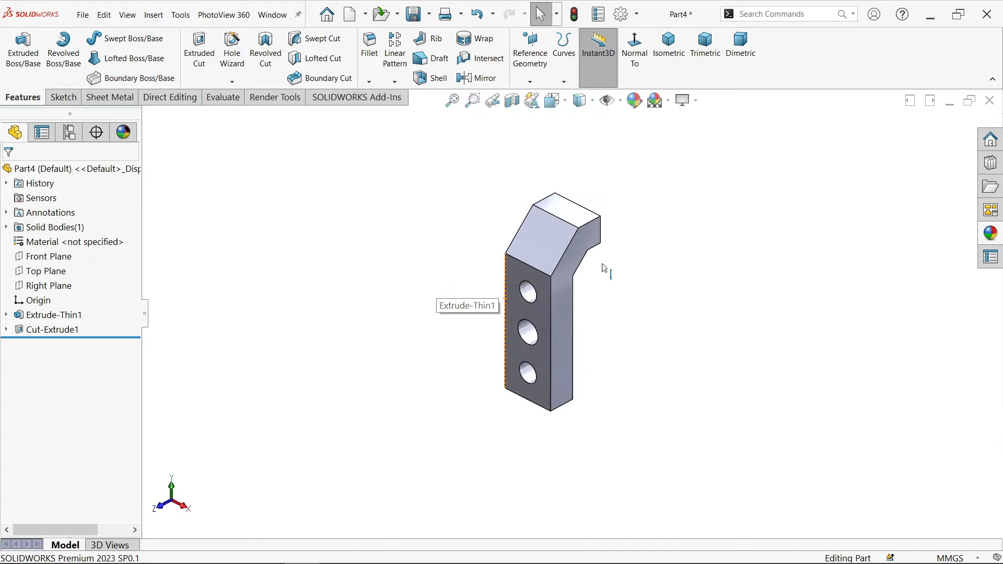
scroll(605, 271, down, 1)
scroll(613, 300, down, 1)
scroll(611, 297, down, 1)
middle_drag(593, 320, 595, 317)
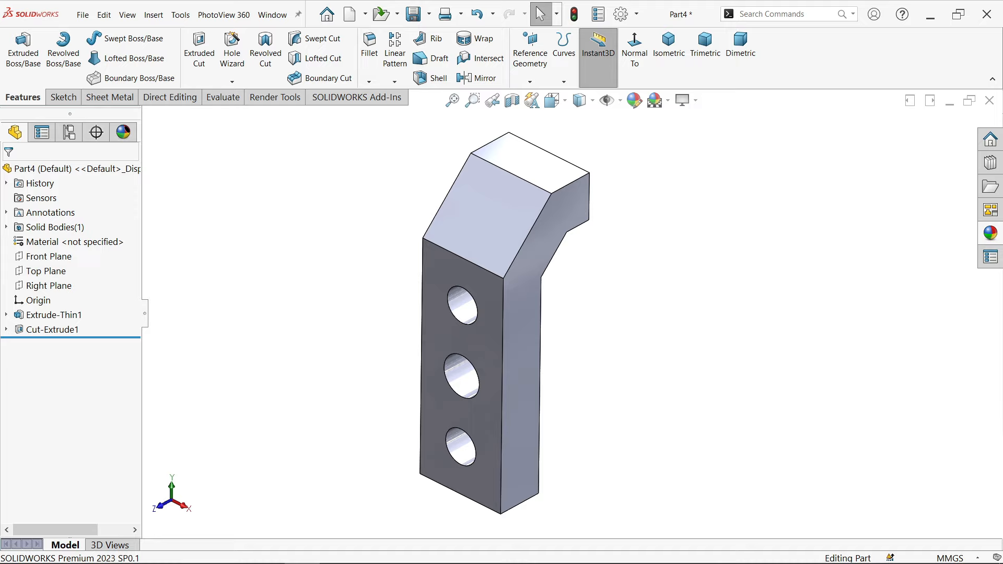
click(337, 558)
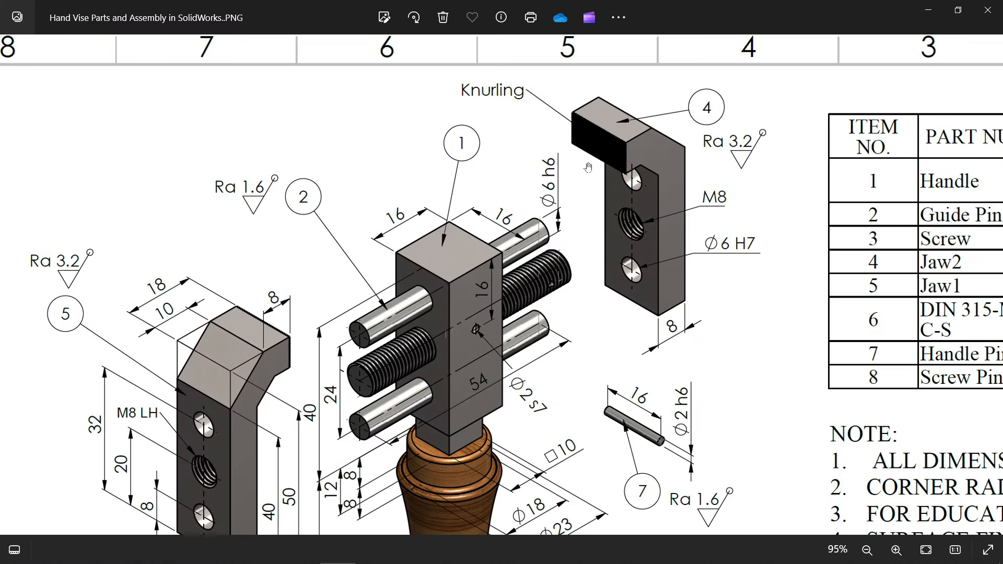
scroll(588, 147, down, 1)
scroll(478, 94, up, 3)
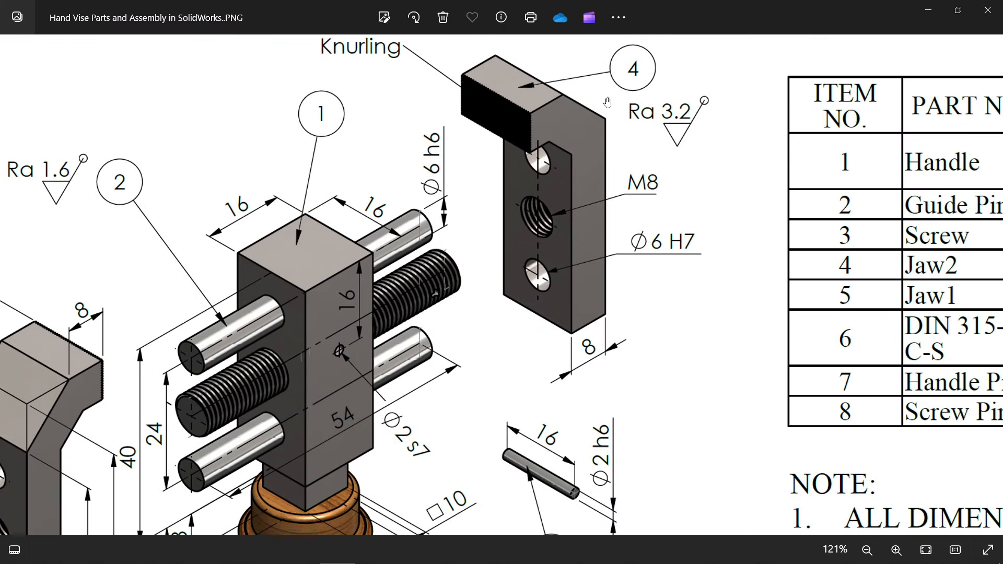
click(930, 10)
Start a sketch on the jaw's gripping face and draw a slanted line about 8.4 mm long from its top edge to its lower edge.
mouse_move(605, 243)
middle_down()
mouse_move(527, 239)
mouse_move(455, 262)
middle_up()
scroll(416, 217, down, 3)
click(413, 210)
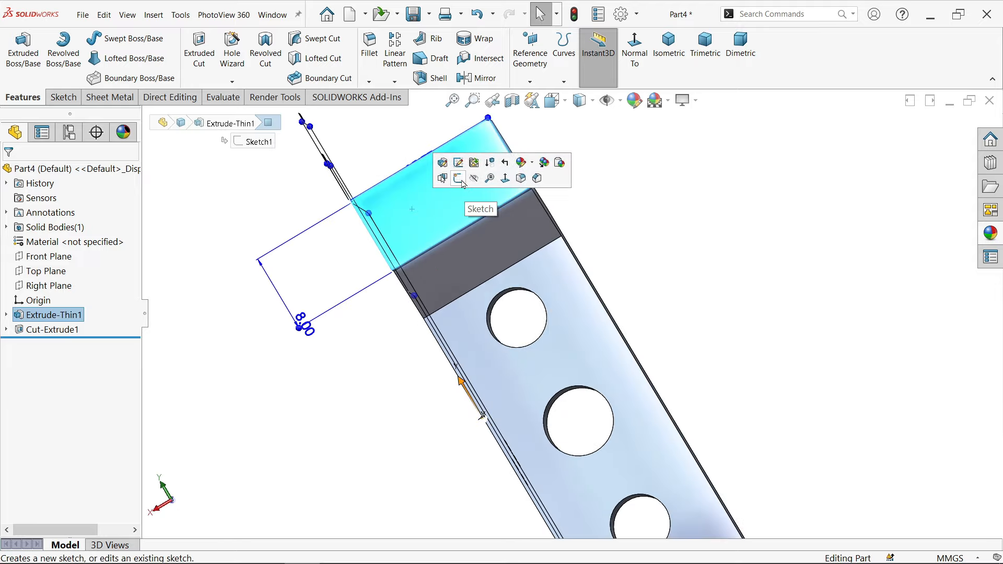
click(459, 179)
click(84, 38)
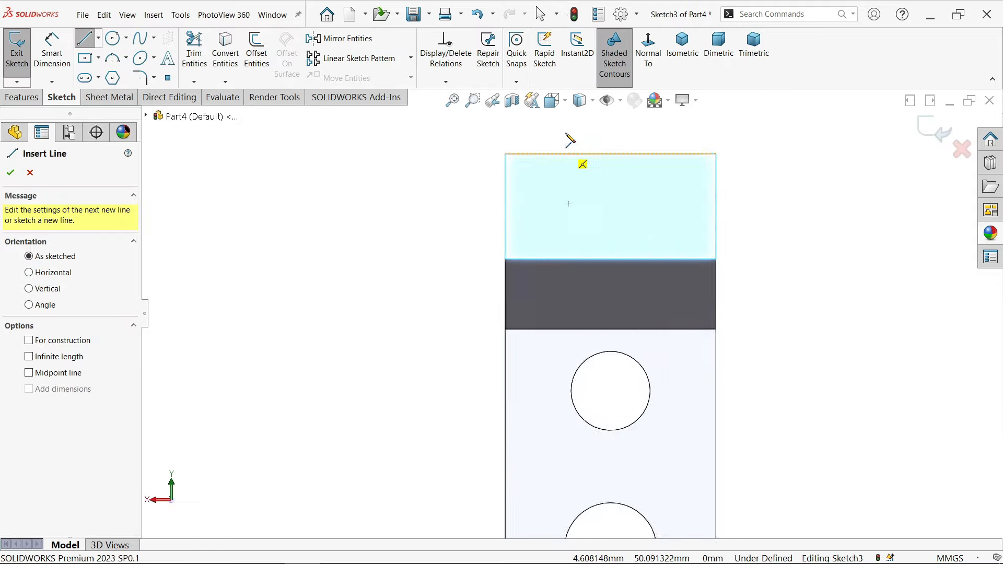
scroll(570, 140, down, 2)
click(530, 203)
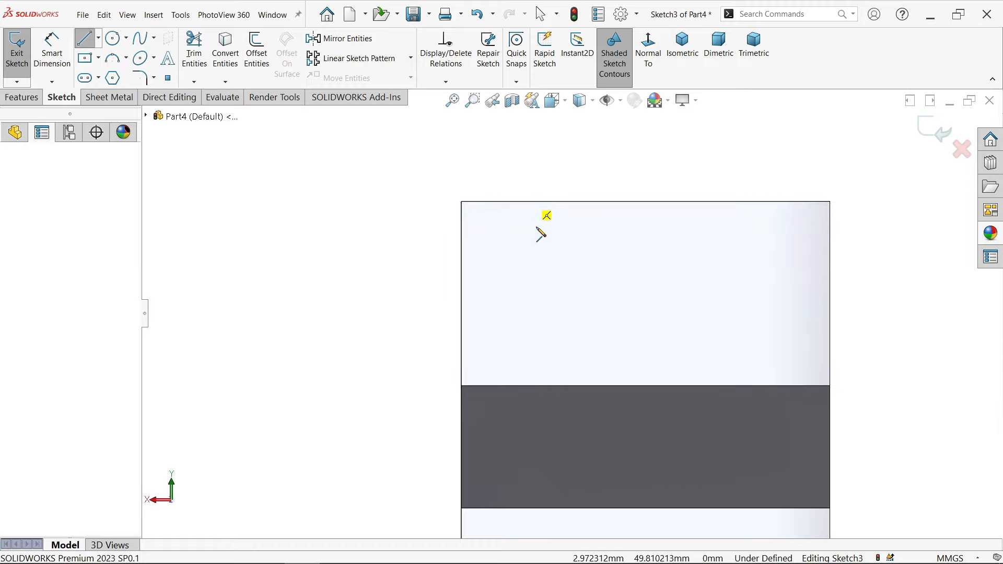
click(590, 387)
right_click(634, 330)
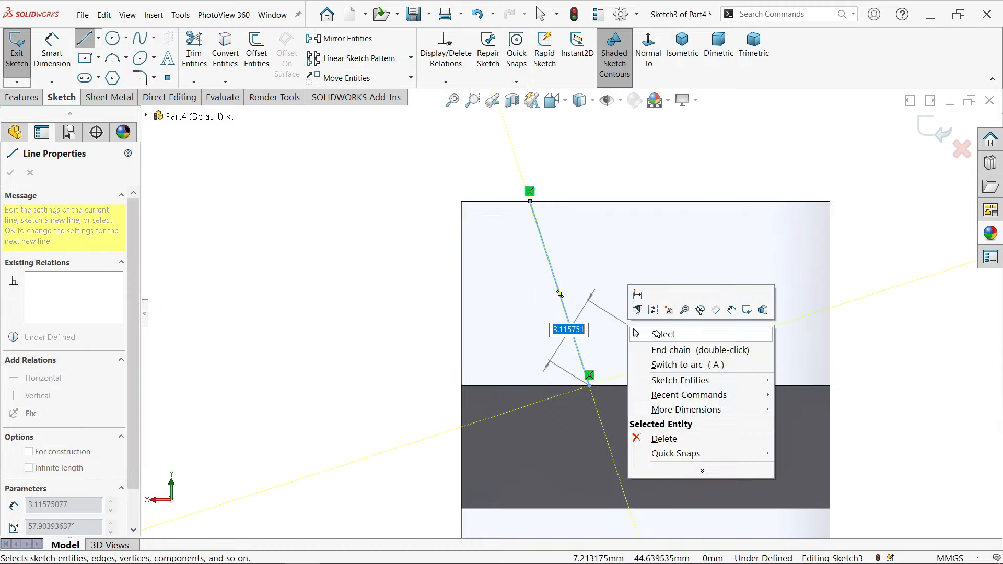
click(651, 333)
Set the angle between the slanted line and the face's top edge to 45°.
click(50, 52)
scroll(548, 222, down, 3)
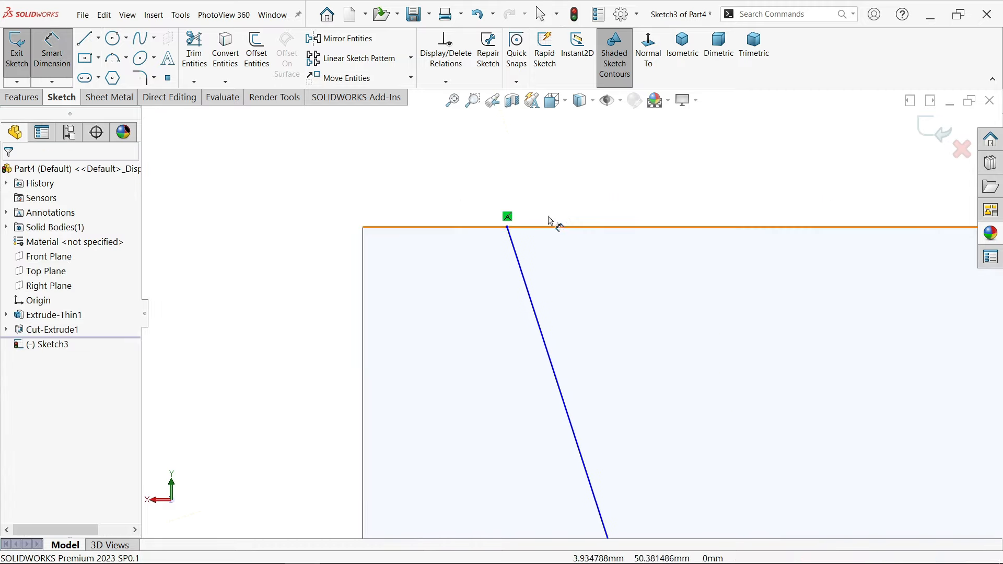
click(518, 266)
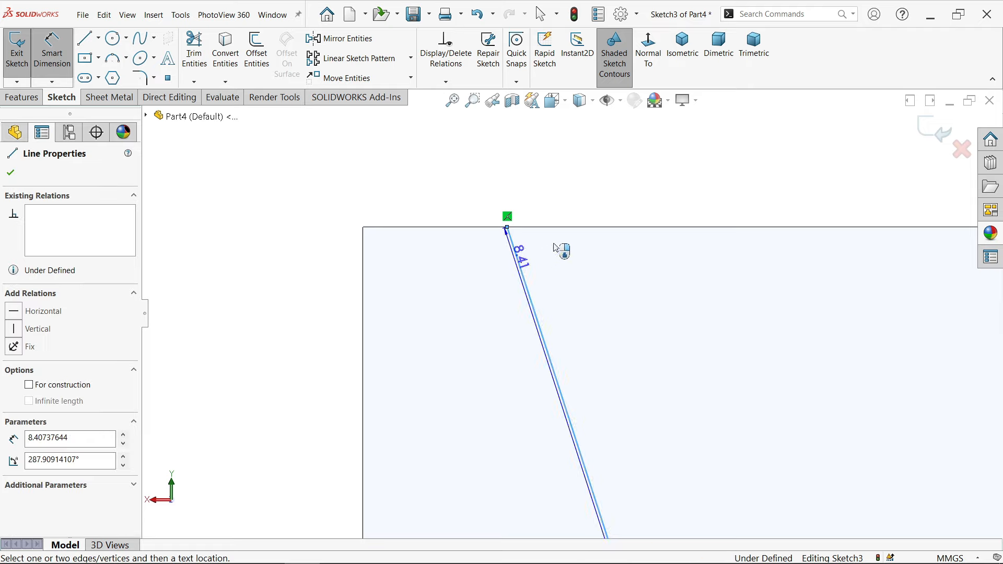
click(588, 228)
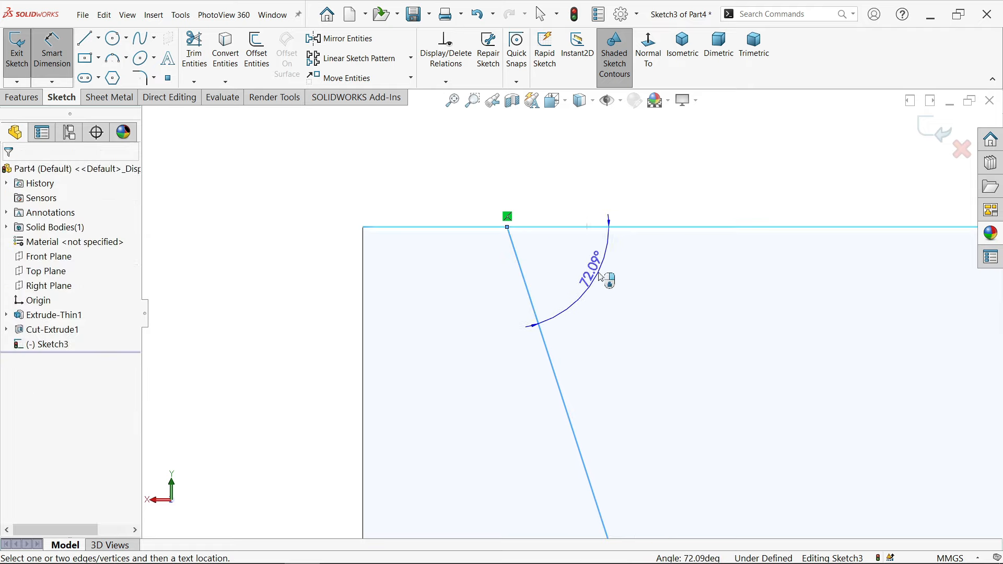
click(606, 278)
text(45)
click(519, 254)
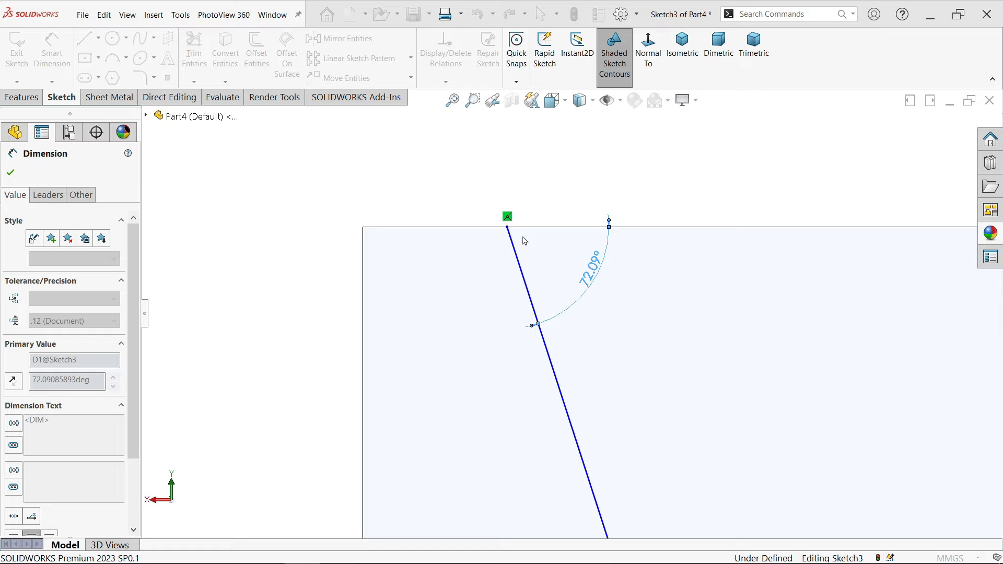
Set the distance from the line's upper endpoint to the nearest side edge to 3 mm and exit the sketch.
click(364, 257)
click(417, 167)
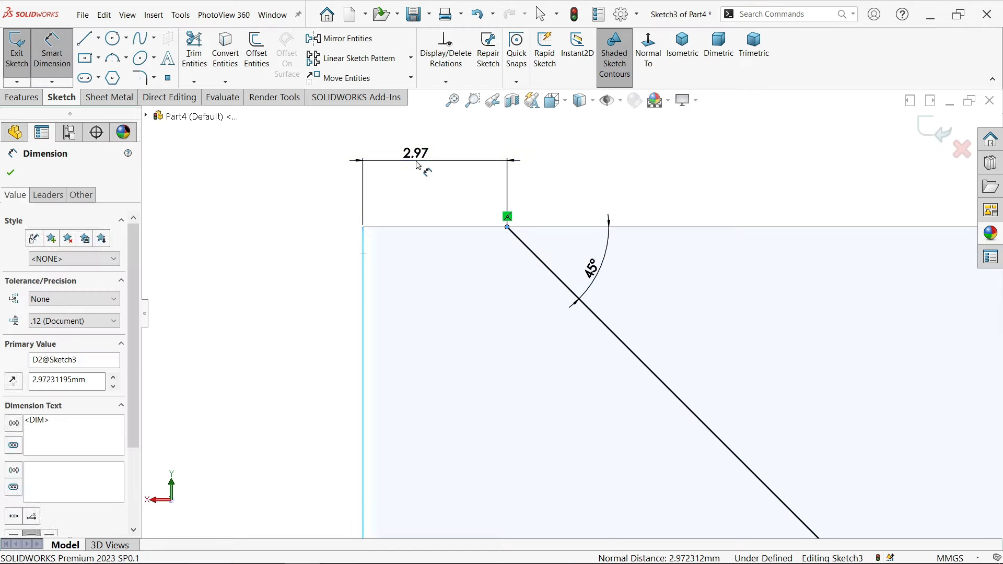
text(3)
key(Return)
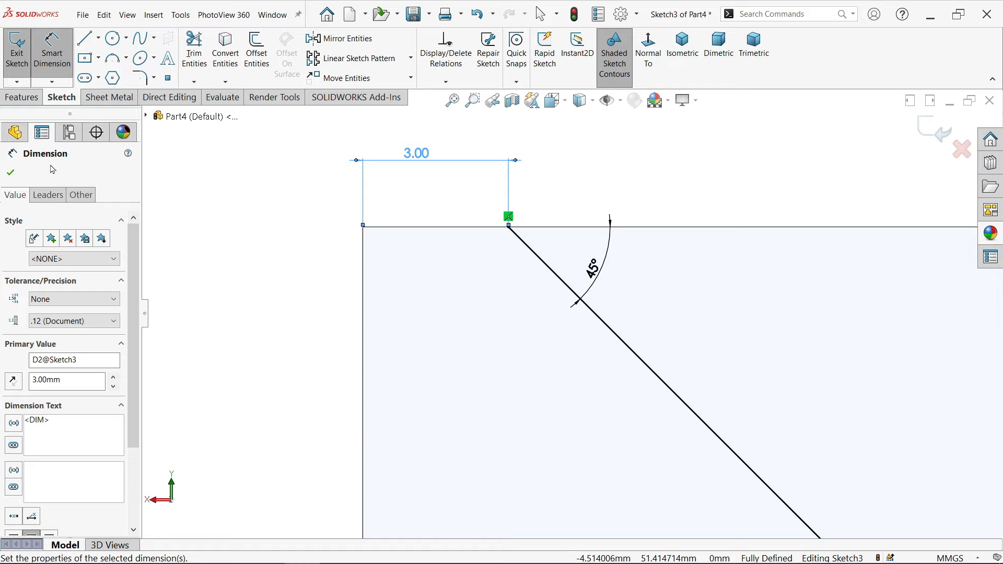
click(12, 174)
click(933, 131)
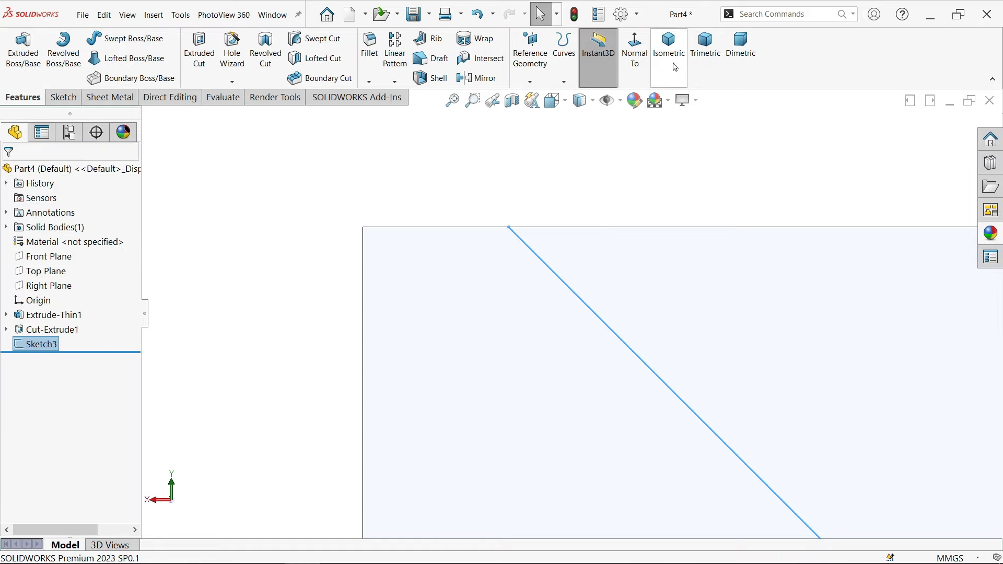
Start a new sketch on the flat top face of the jaw's bent end.
click(667, 64)
scroll(675, 121, down, 5)
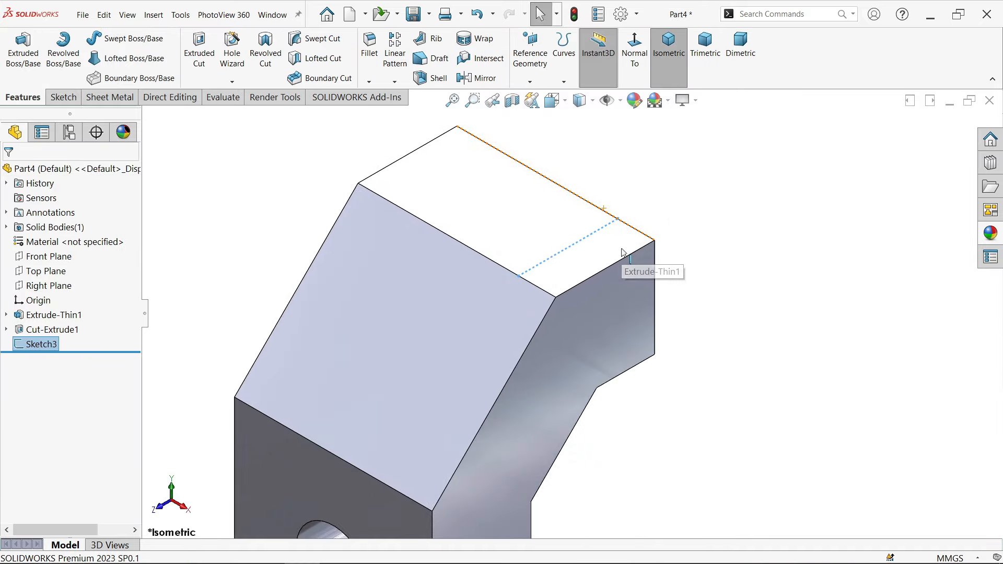
click(650, 240)
click(667, 217)
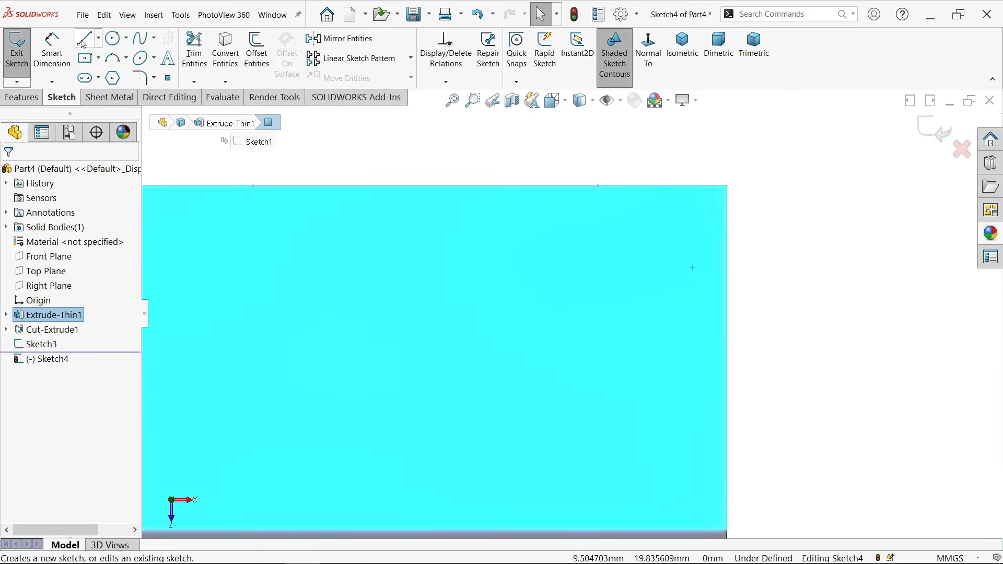
Sketch a downward-pointing triangle about 0.9 mm wide, with its top side lying on the face's long edge.
click(84, 44)
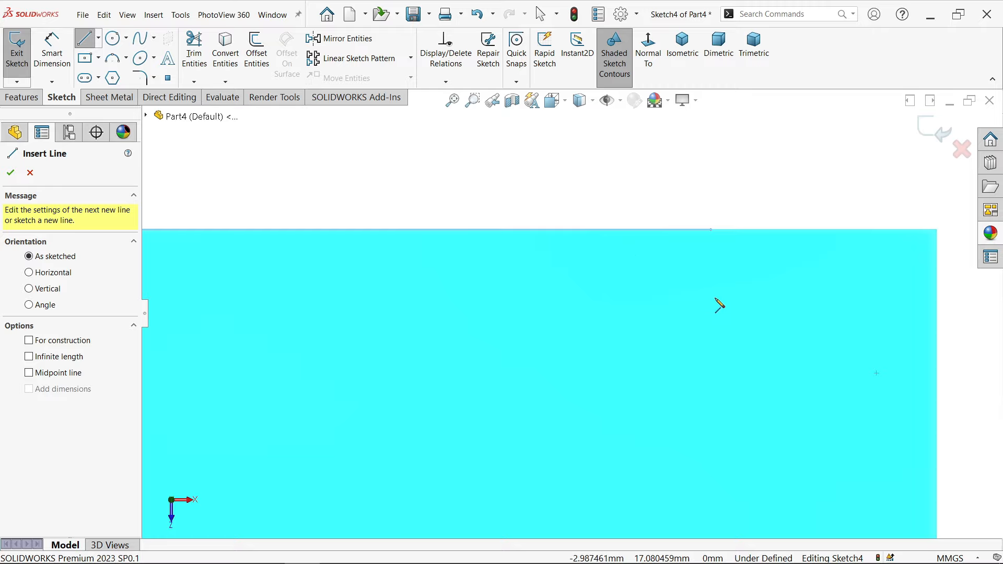
scroll(719, 305, down, 2)
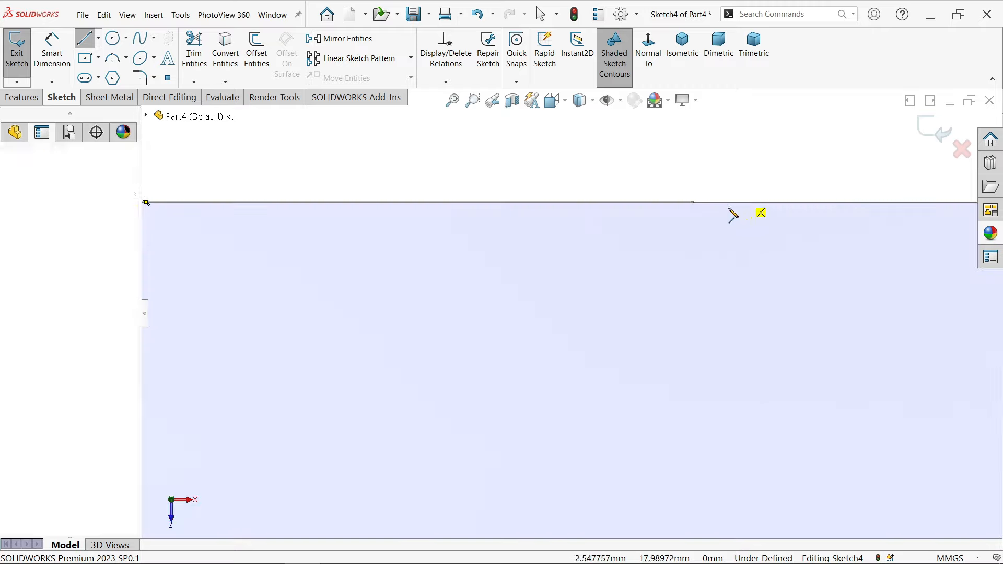
click(744, 201)
click(646, 201)
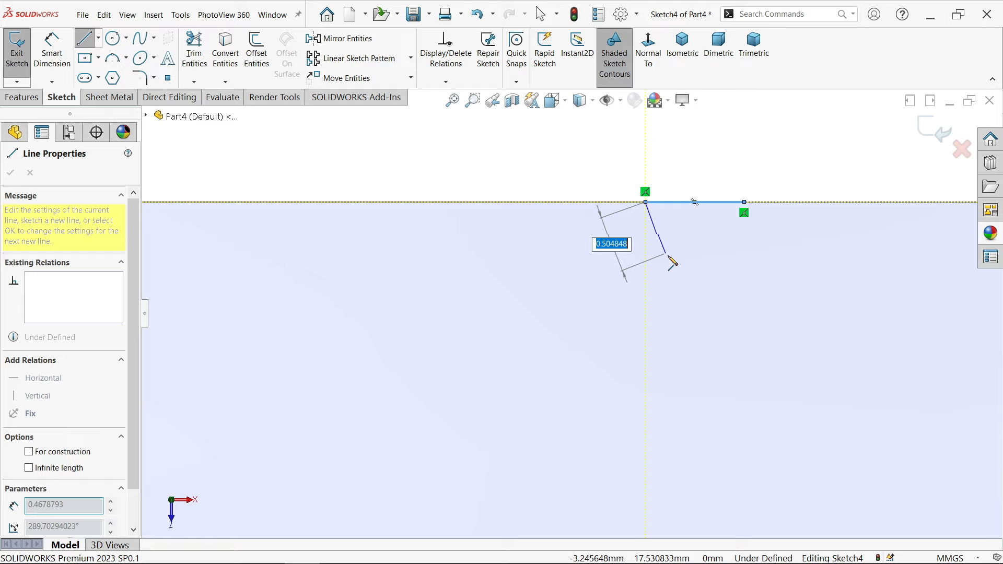
click(695, 283)
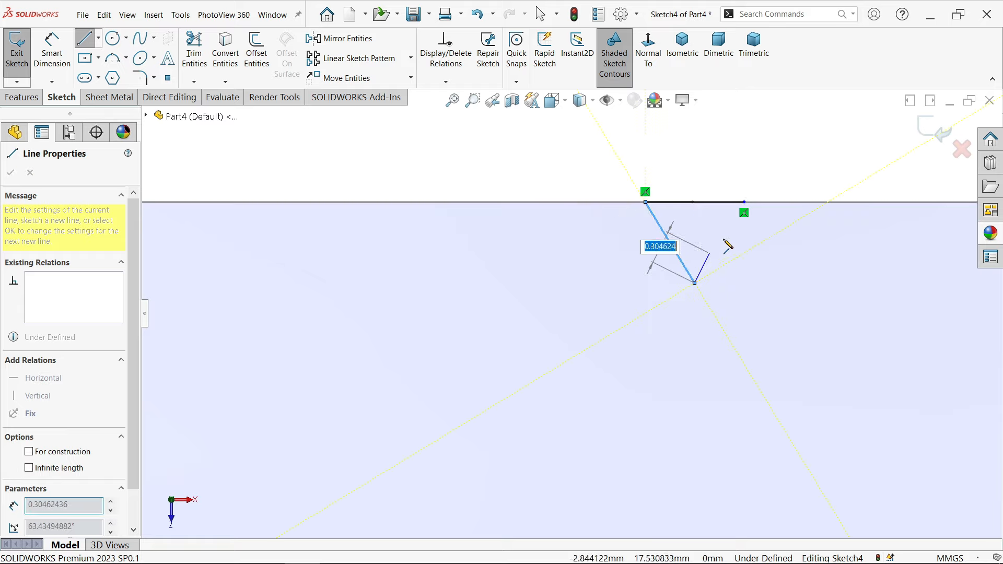
click(747, 202)
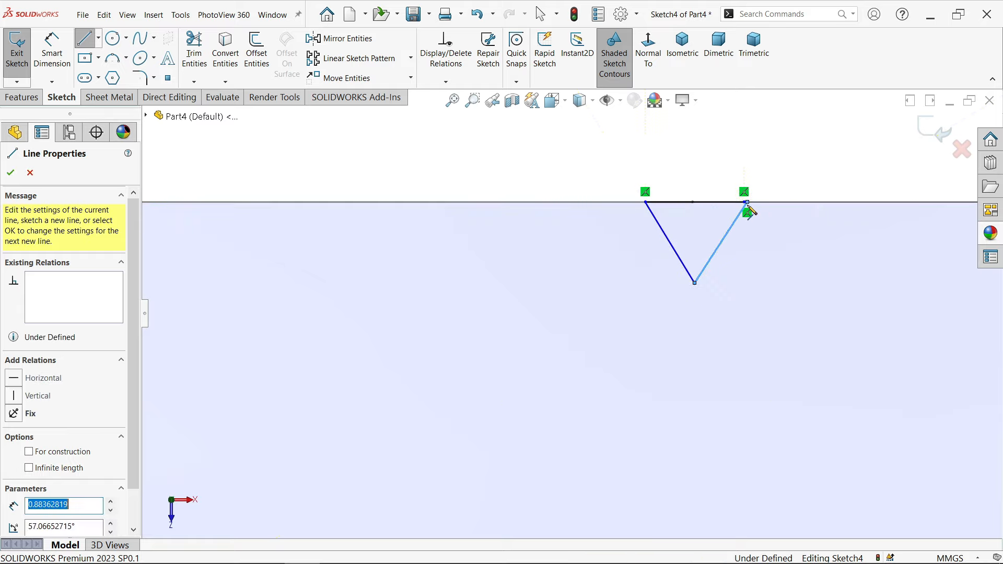
right_click(717, 175)
click(774, 183)
Close the triangle by making the two loose endpoints at its upper corner coincident.
scroll(769, 159, down, 5)
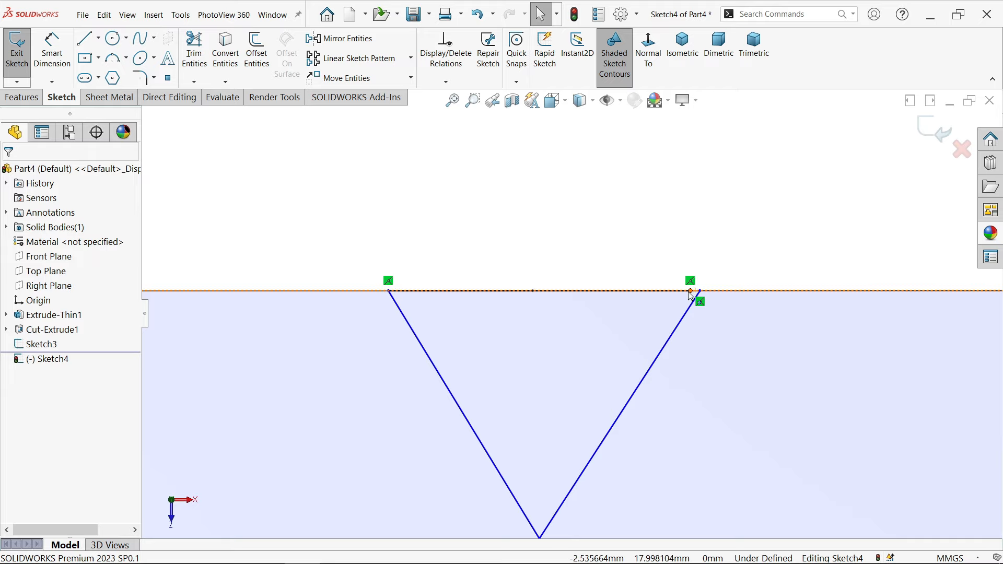
click(691, 291)
ctrl+click(701, 293)
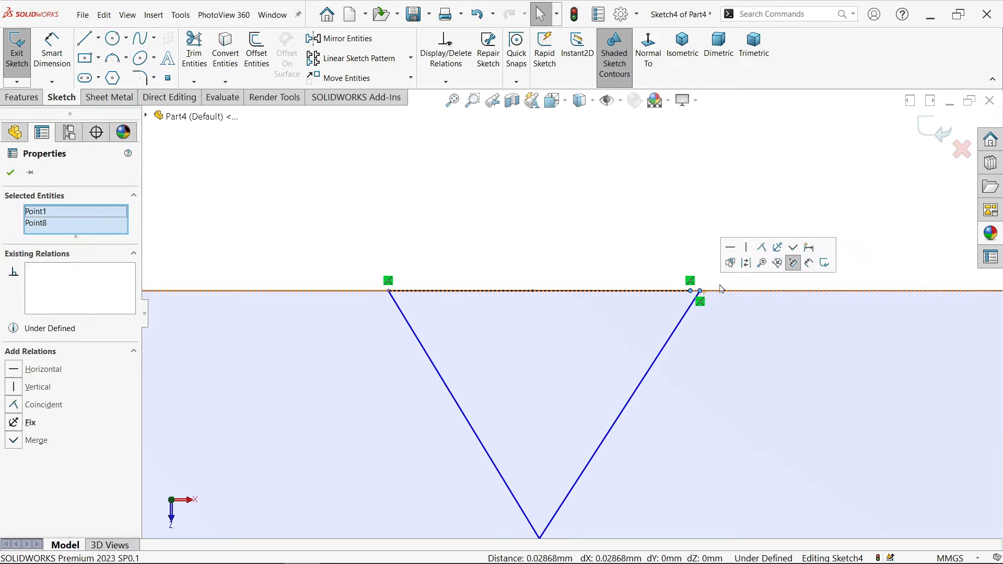
click(762, 248)
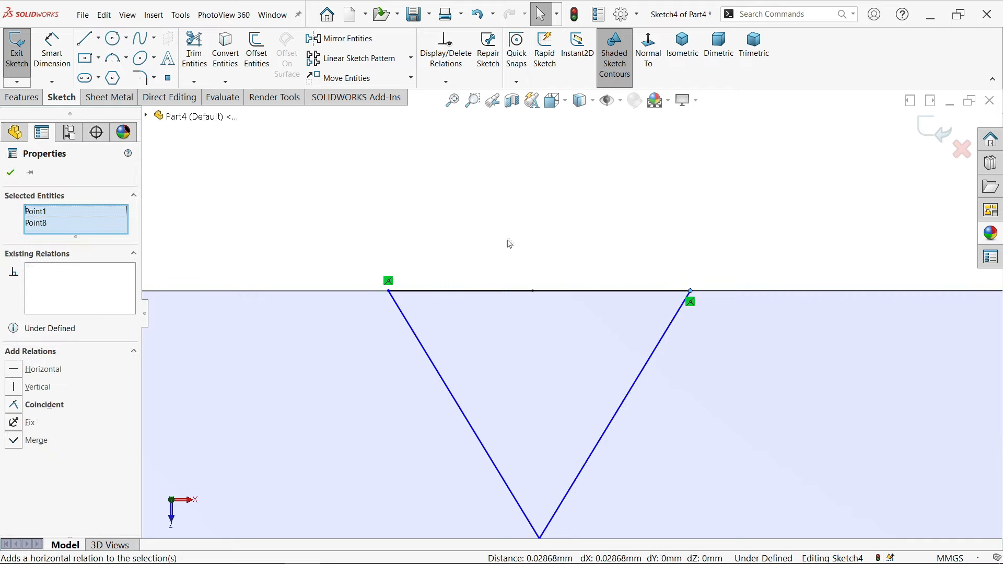
Draw a line about 0.74 mm long from the middle of the triangle's top side to its lower vertex.
click(86, 39)
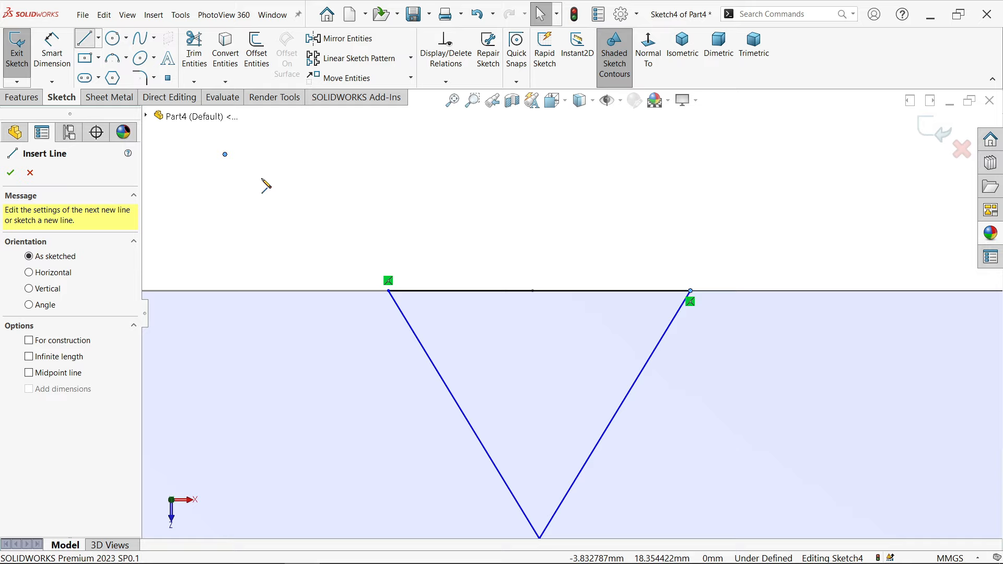
click(535, 291)
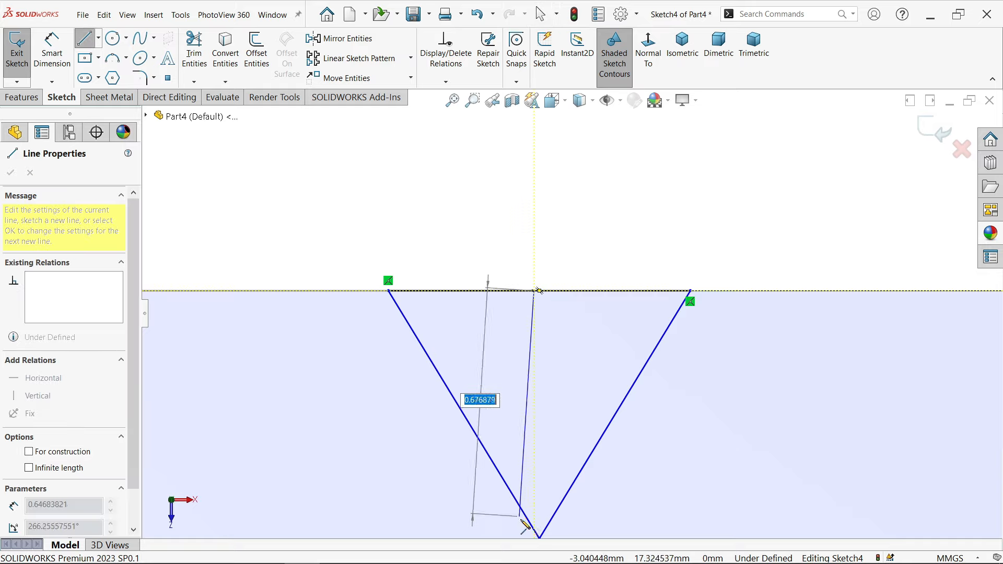
scroll(537, 492, up, 1)
click(545, 502)
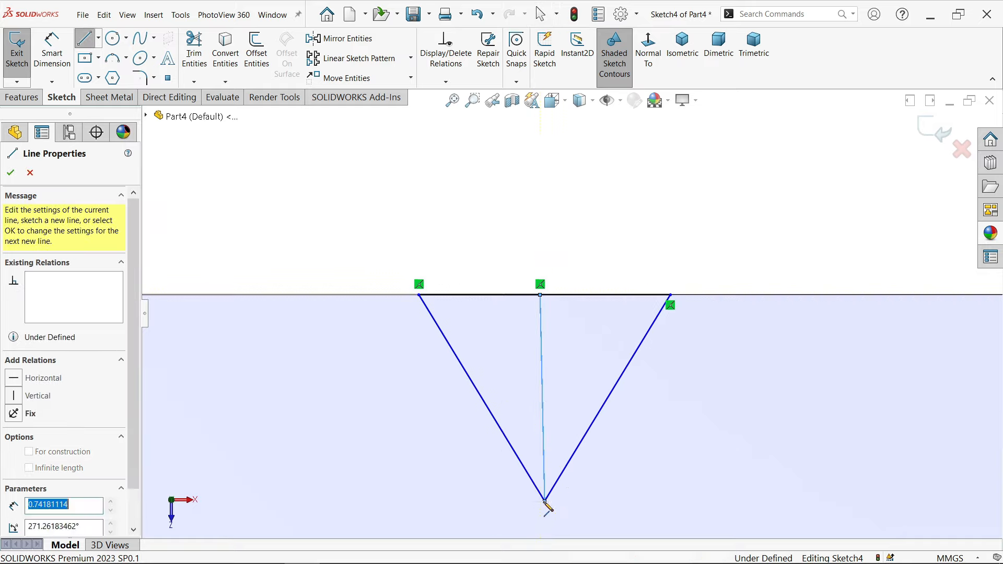
right_click(633, 439)
click(654, 443)
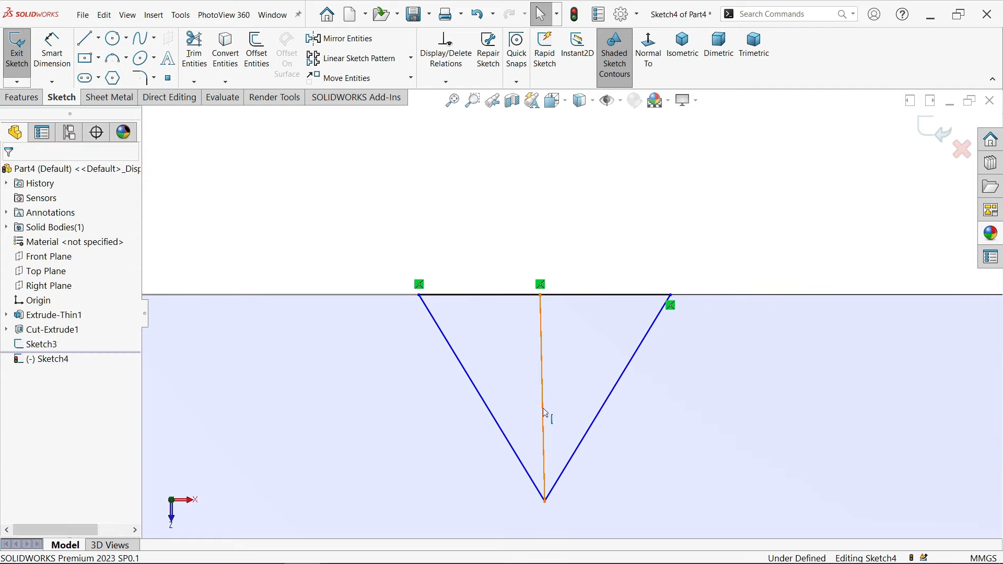
Turn the triangle's centre line into construction geometry and make it vertical.
click(543, 413)
click(590, 384)
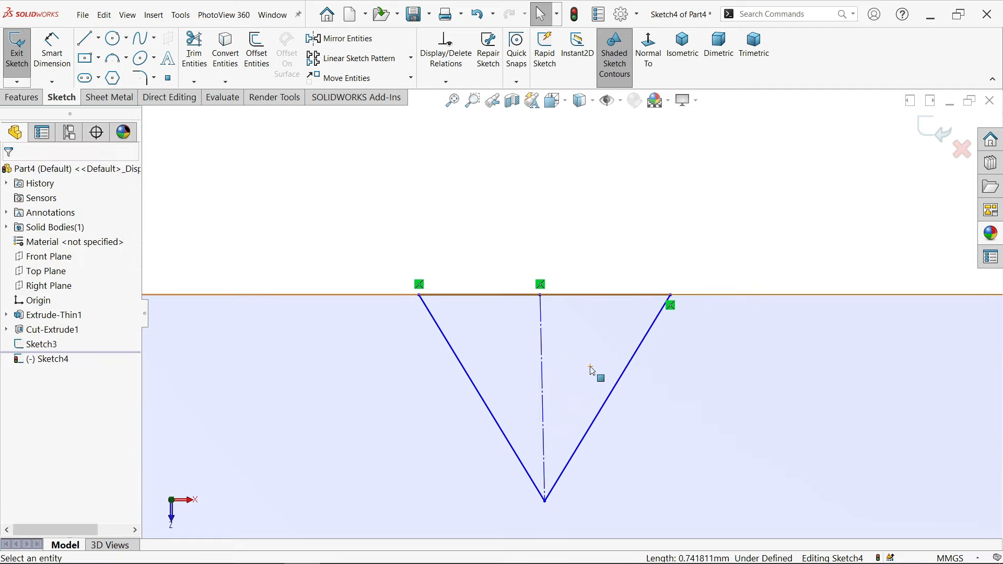
click(543, 385)
click(586, 346)
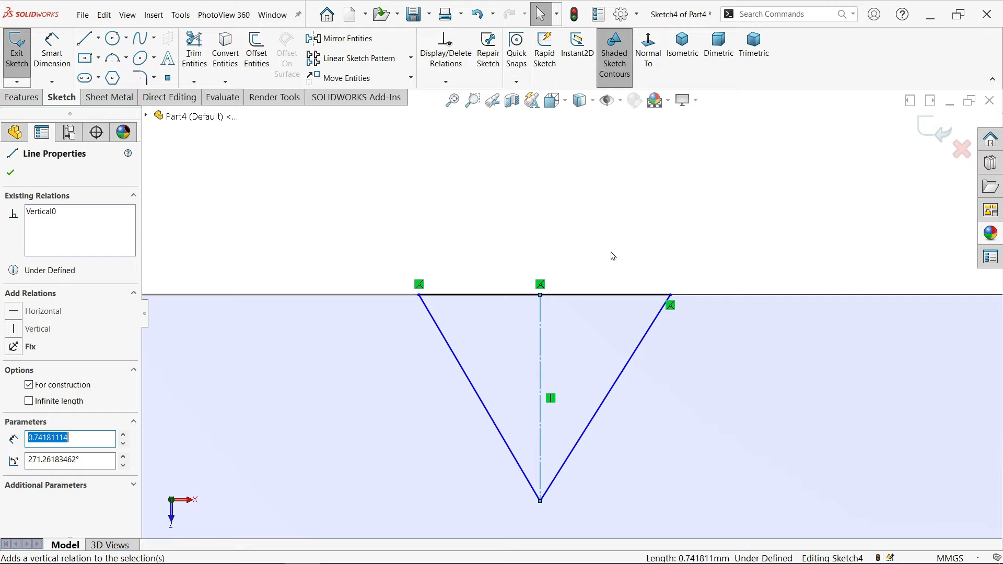
click(606, 259)
Apply an Equal relation to the three sides of the triangle.
click(606, 299)
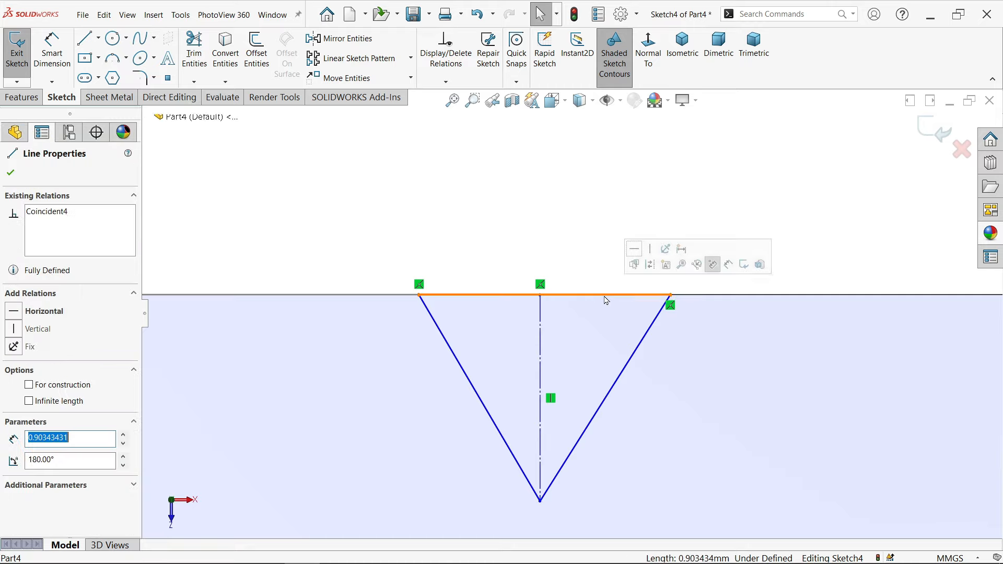
ctrl+click(634, 351)
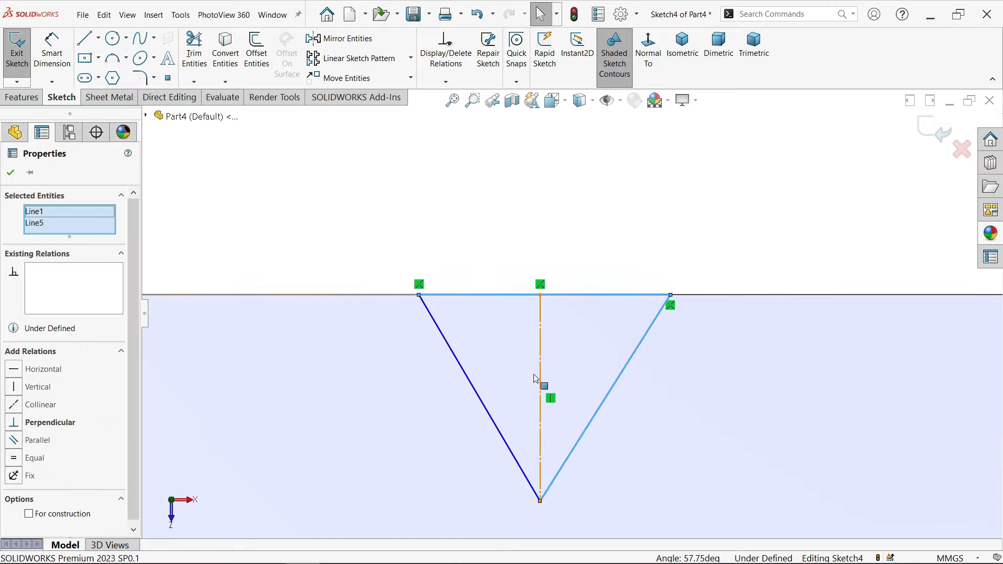
ctrl+click(469, 387)
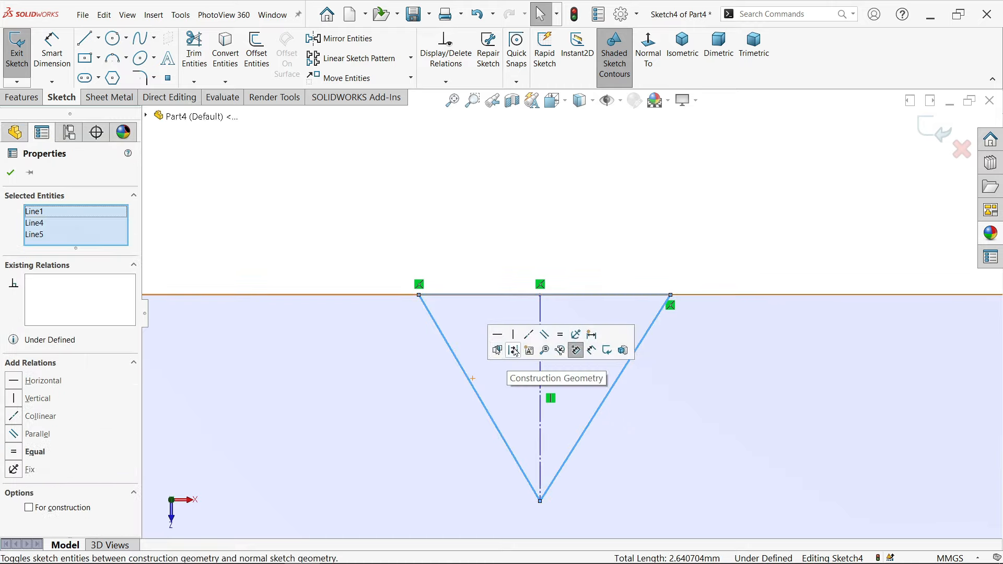
click(560, 335)
Dimension the triangle's top side and set its length to 0.4 mm.
click(55, 55)
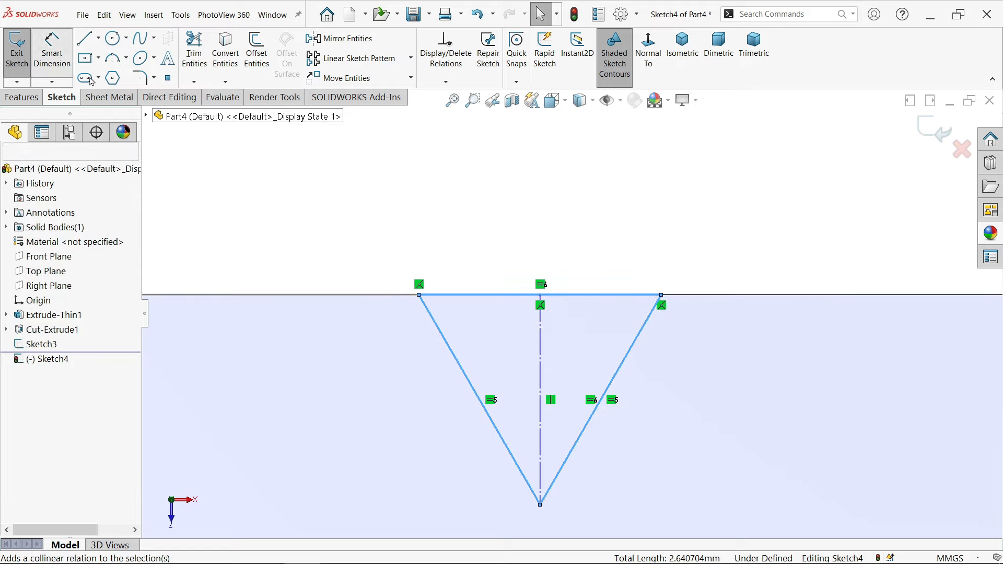
click(584, 300)
click(557, 251)
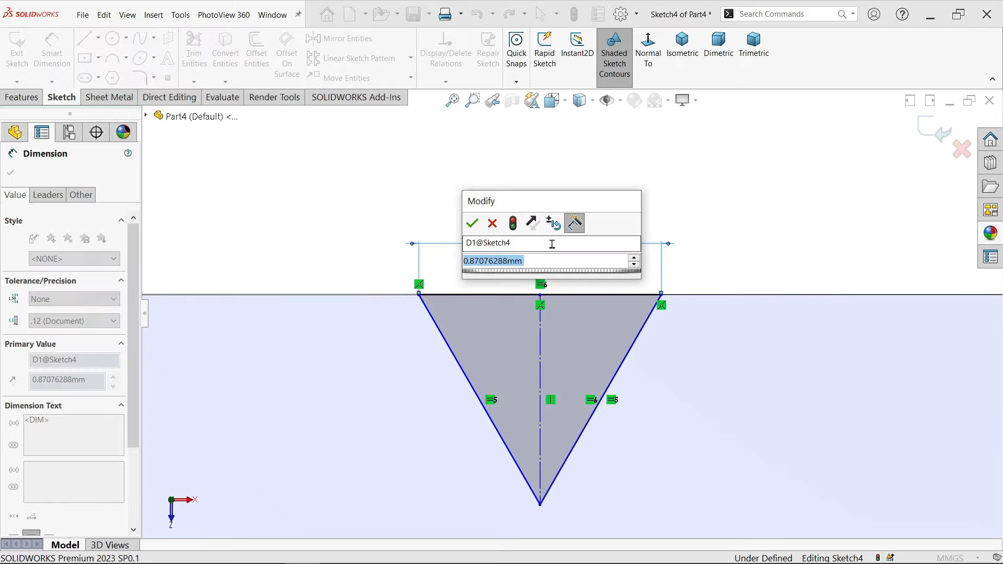
text(0.4)
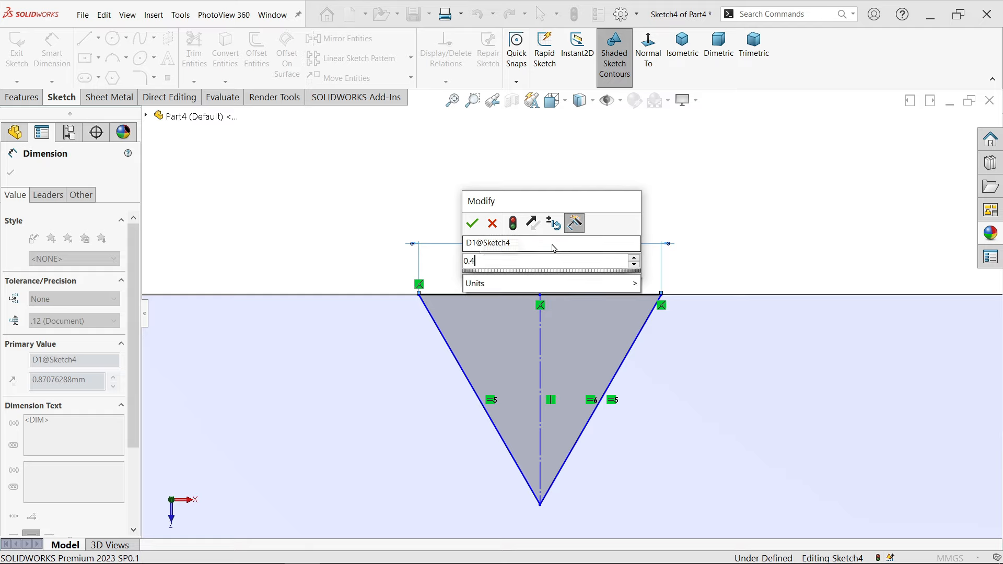
key(Return)
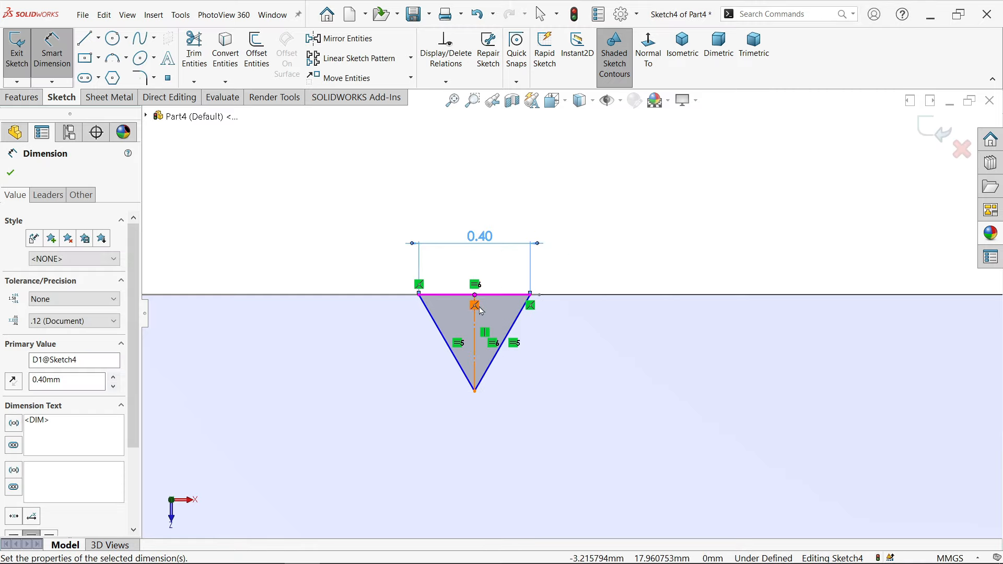
scroll(575, 282, up, 1)
scroll(643, 240, up, 3)
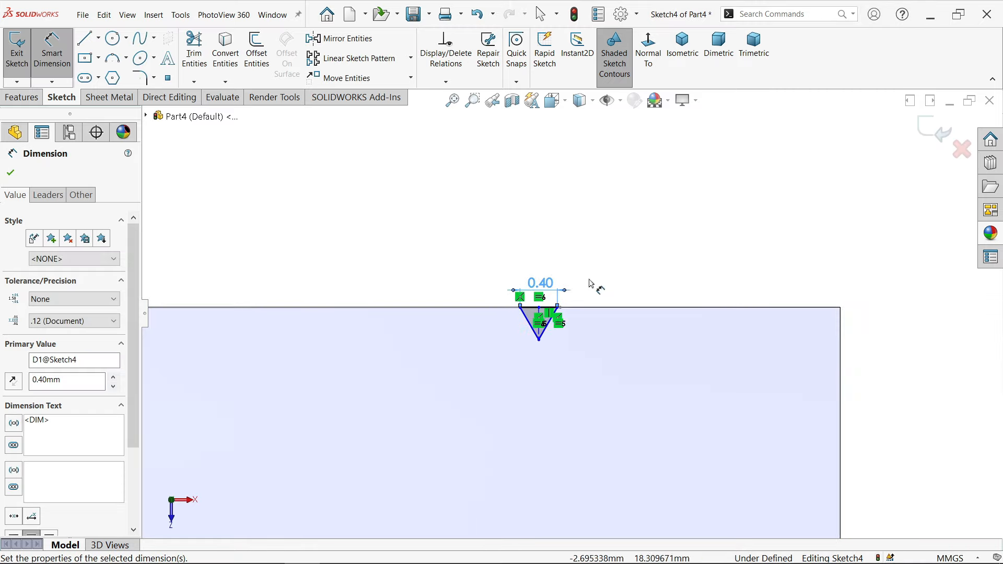
click(11, 174)
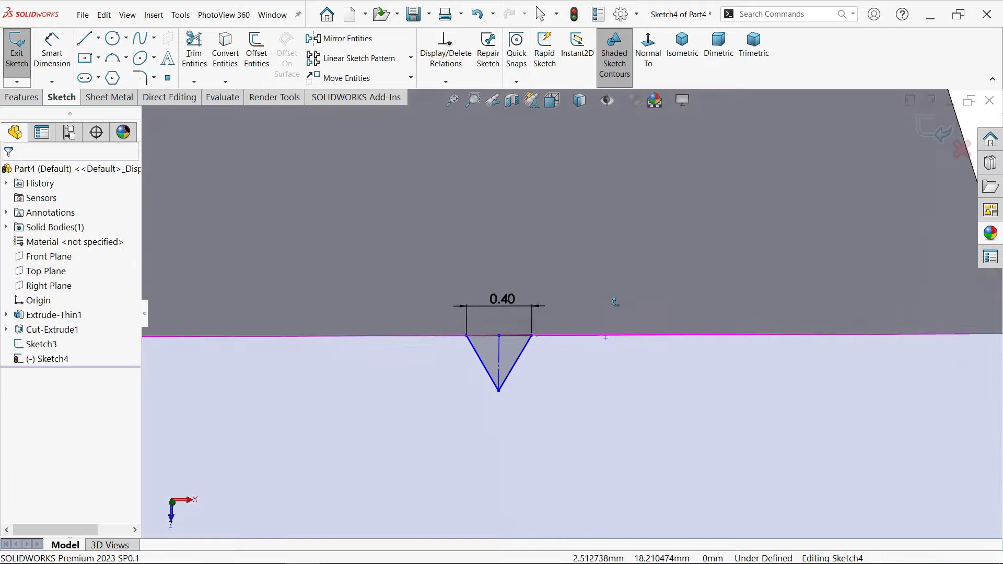
Make the upper end of the triangle's centre line coincident with the slanted line's upper endpoint and exit the sketch.
scroll(544, 325, down, 4)
scroll(544, 327, down, 4)
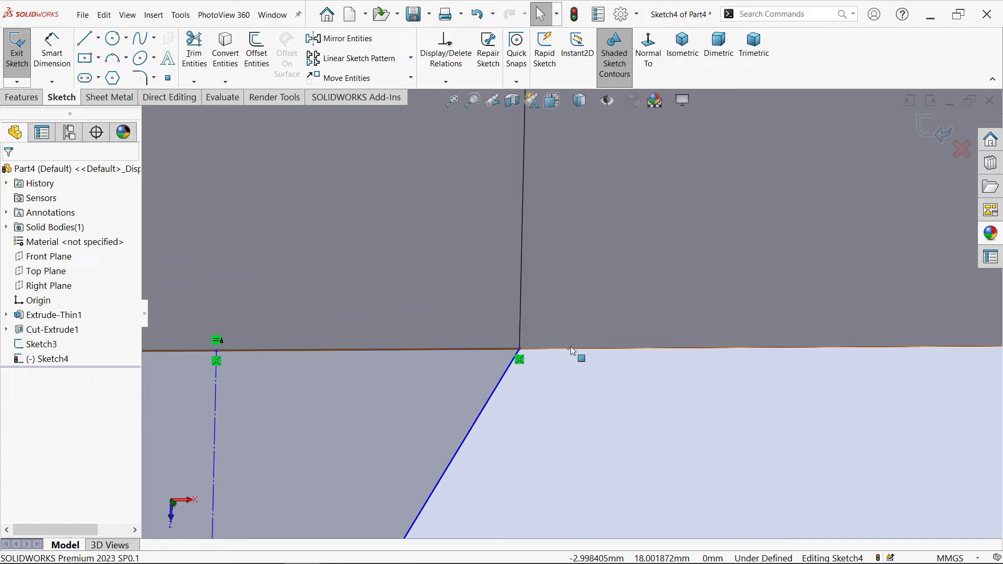
scroll(318, 373, up, 1)
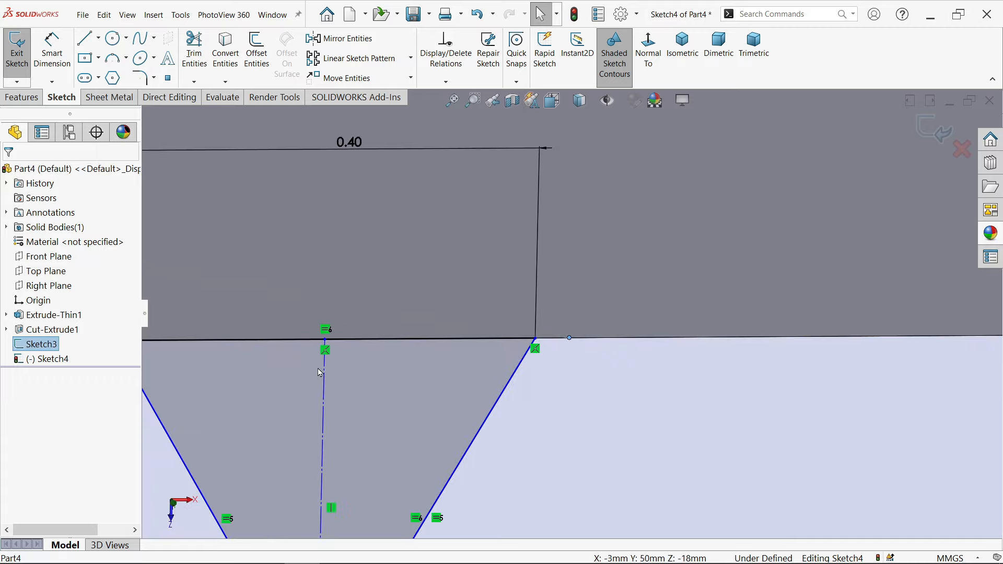
ctrl+click(325, 340)
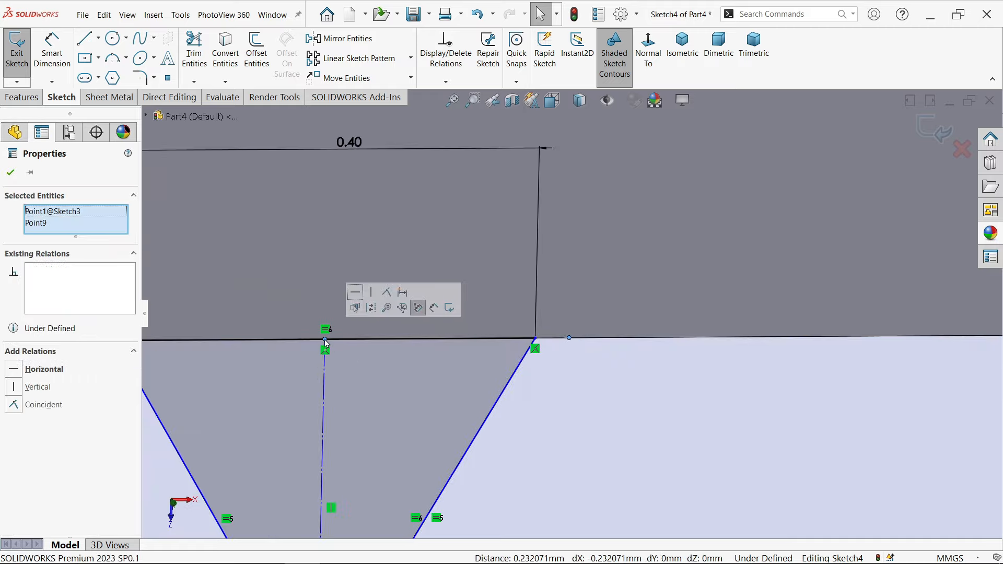
click(389, 294)
scroll(553, 360, up, 6)
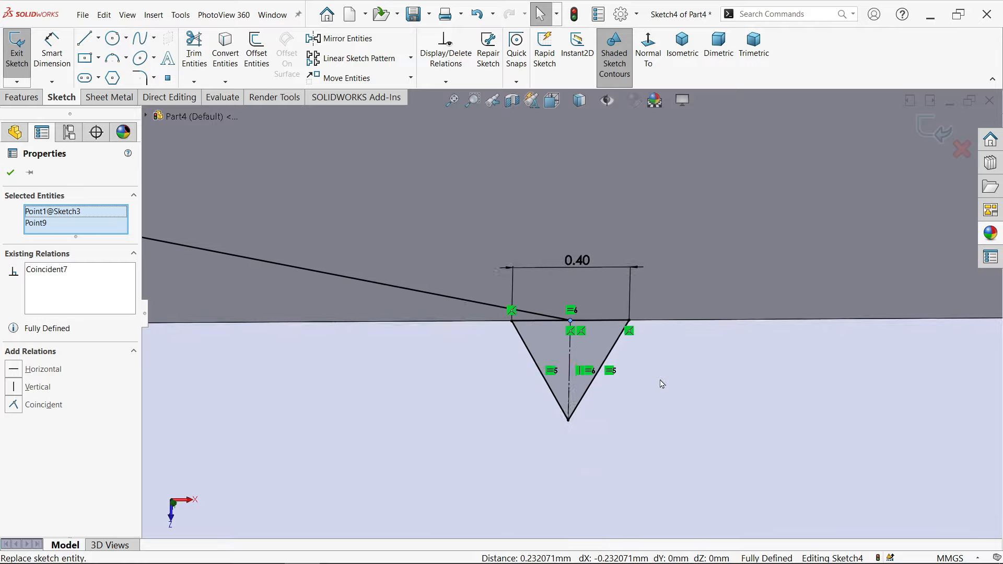
click(667, 53)
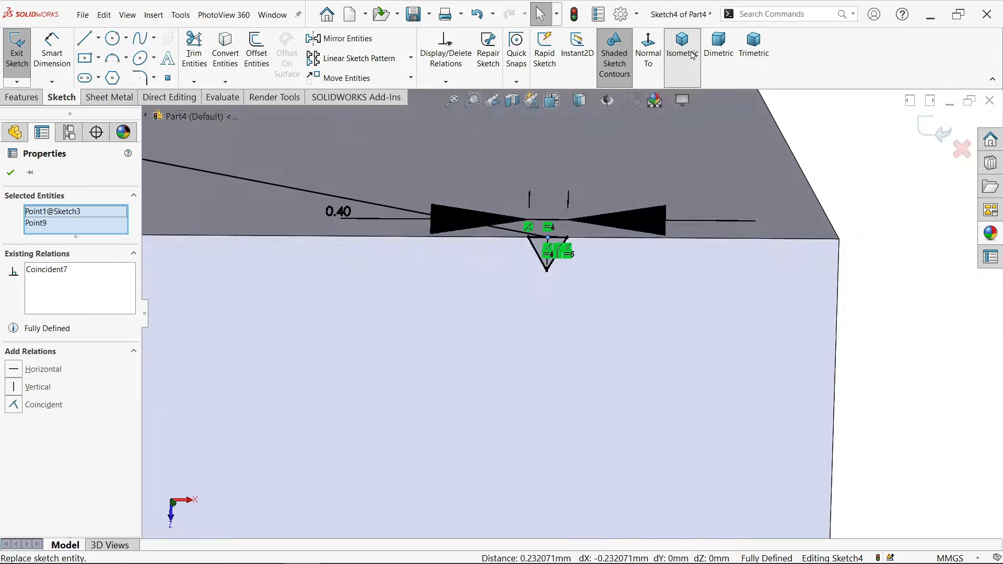
middle_drag(678, 229, 529, 301)
scroll(564, 384, down, 3)
scroll(564, 383, down, 2)
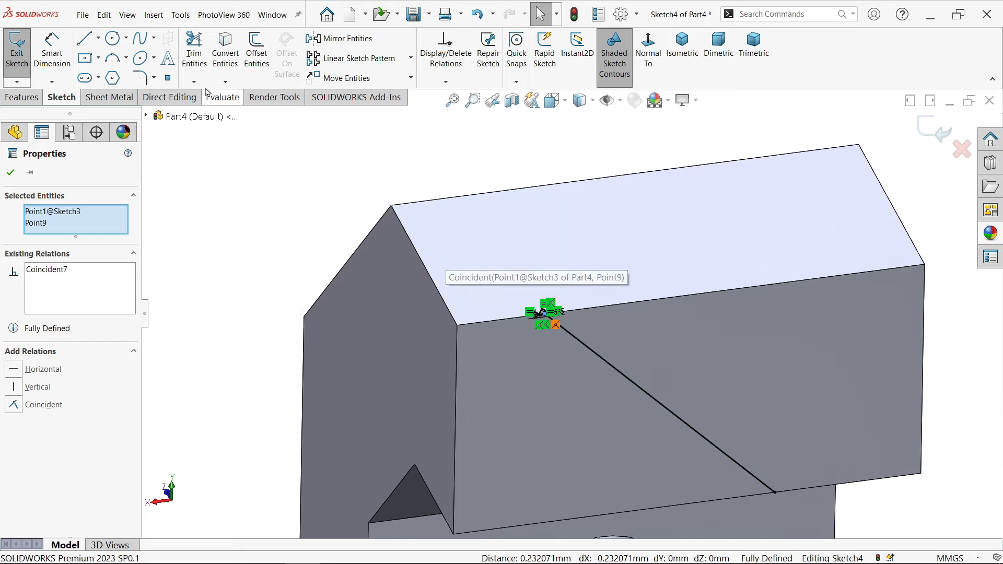
click(21, 97)
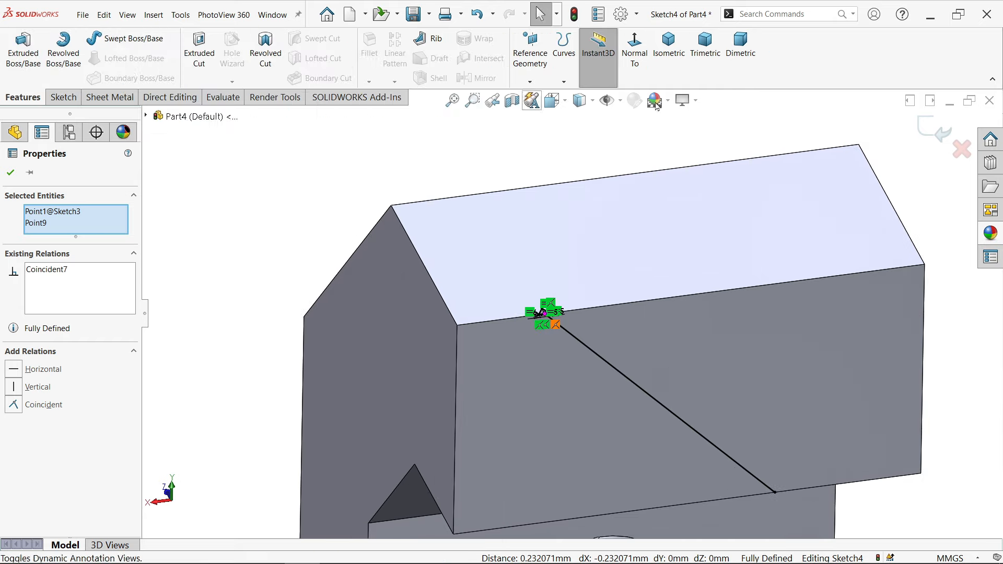
click(935, 127)
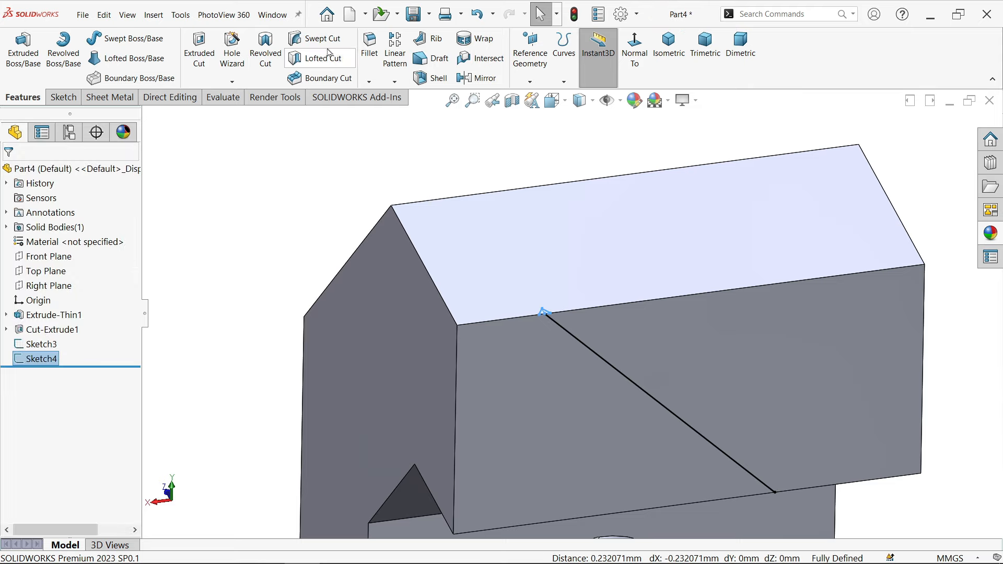
Set up a swept cut with the small triangle sketch as profile and the slanted line on the gripping face as path.
click(319, 42)
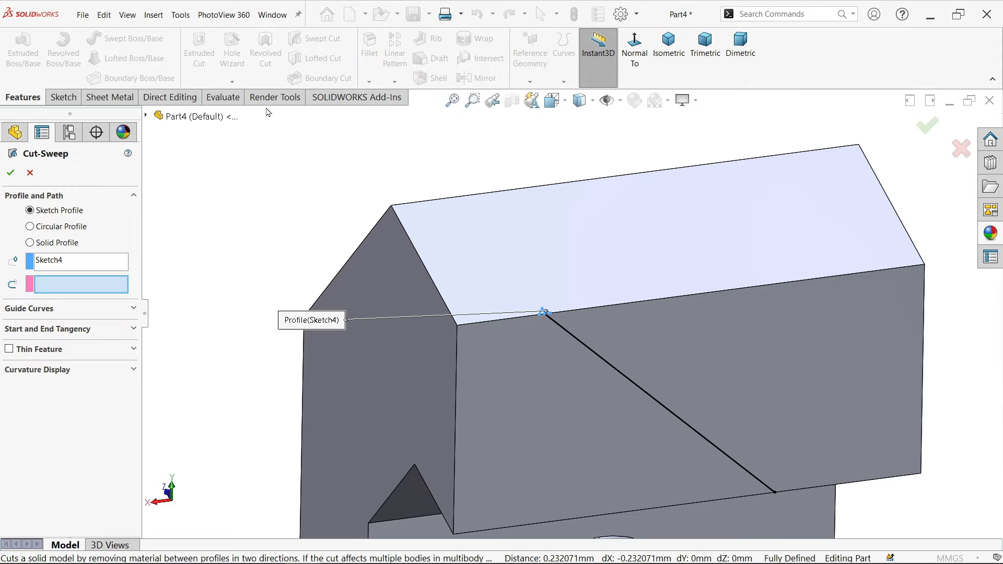
click(58, 268)
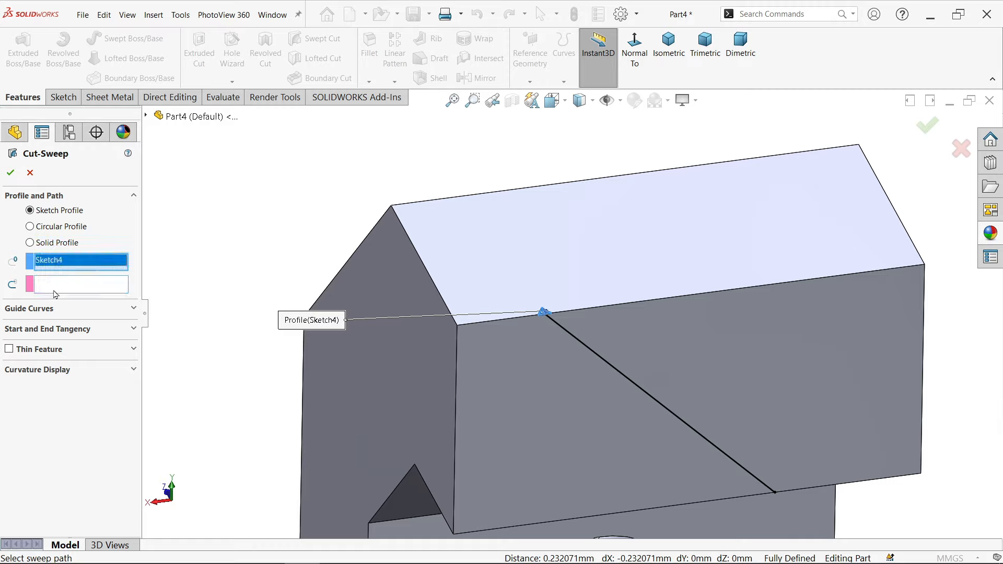
click(575, 339)
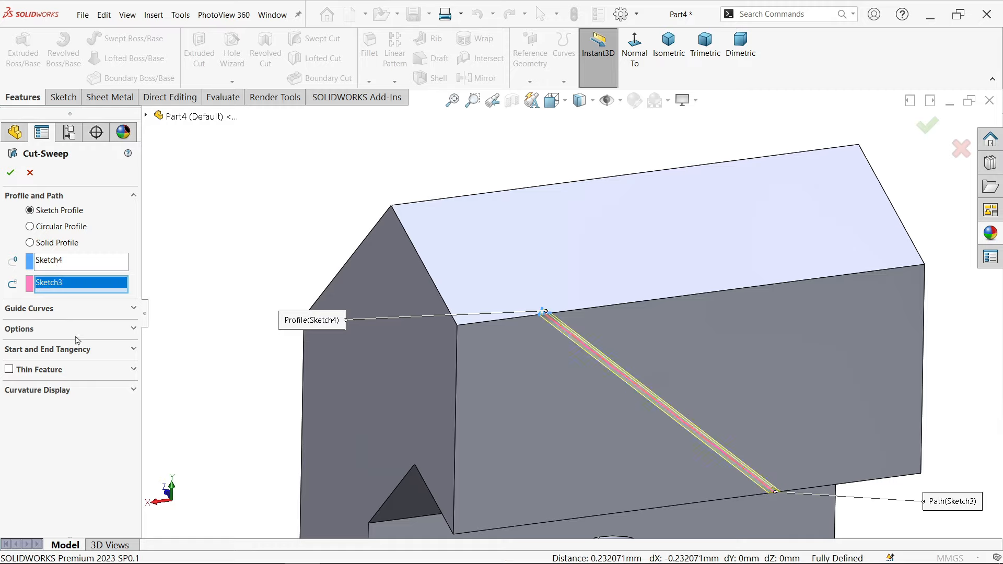
click(49, 330)
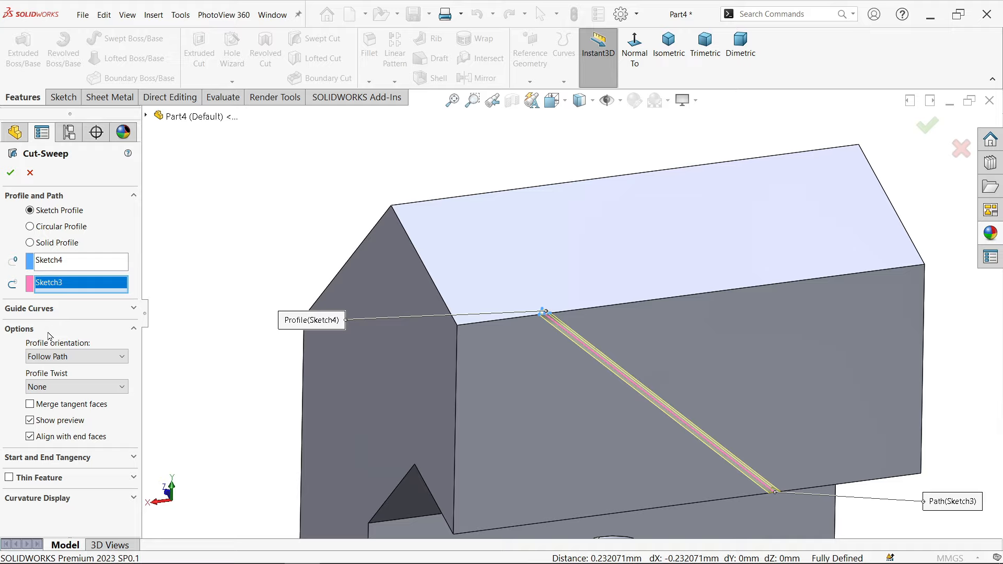
Try Keep Normal Constant as the sweep's profile orientation with no twist, and restore Follow Path.
click(58, 359)
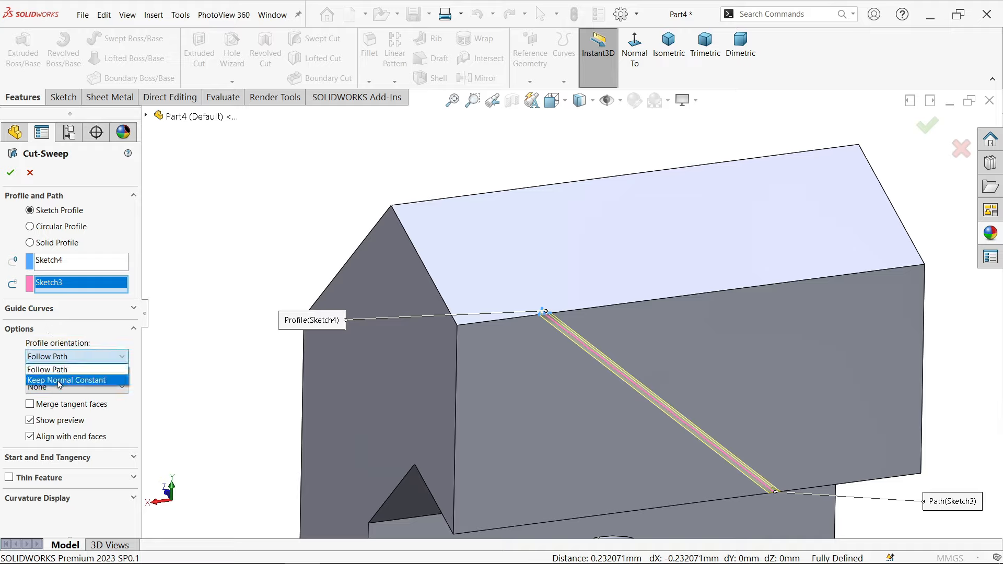
click(59, 381)
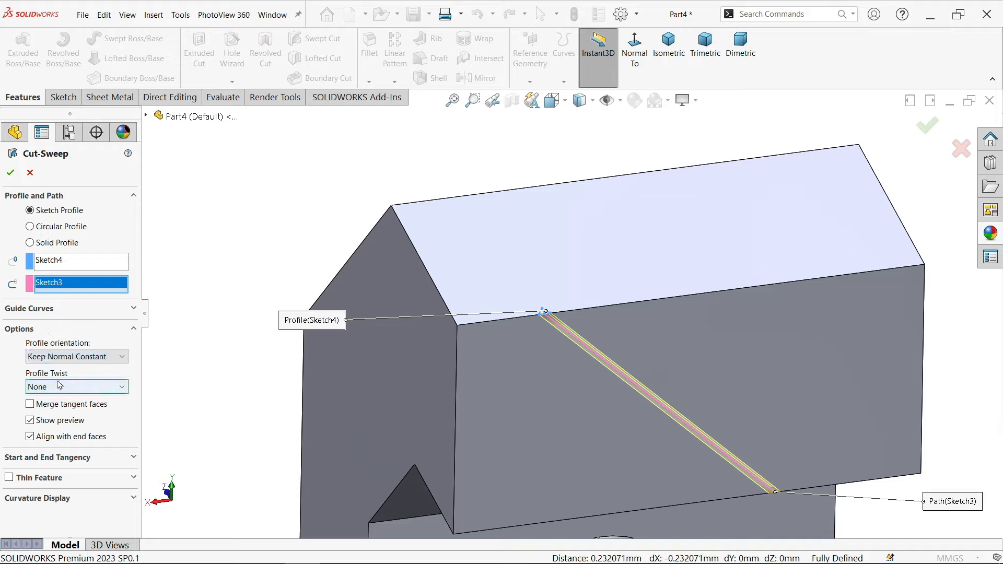
click(58, 391)
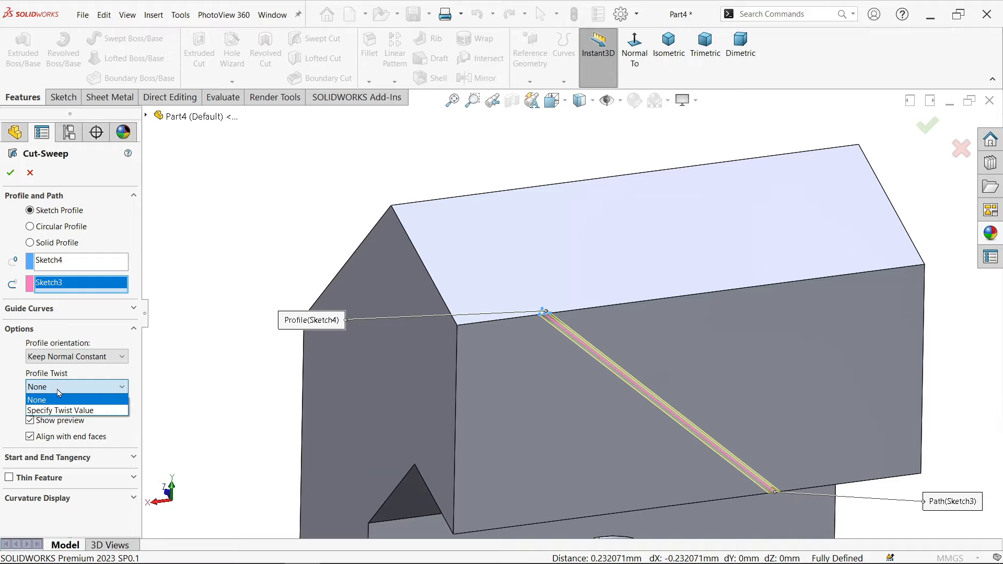
click(59, 397)
click(83, 357)
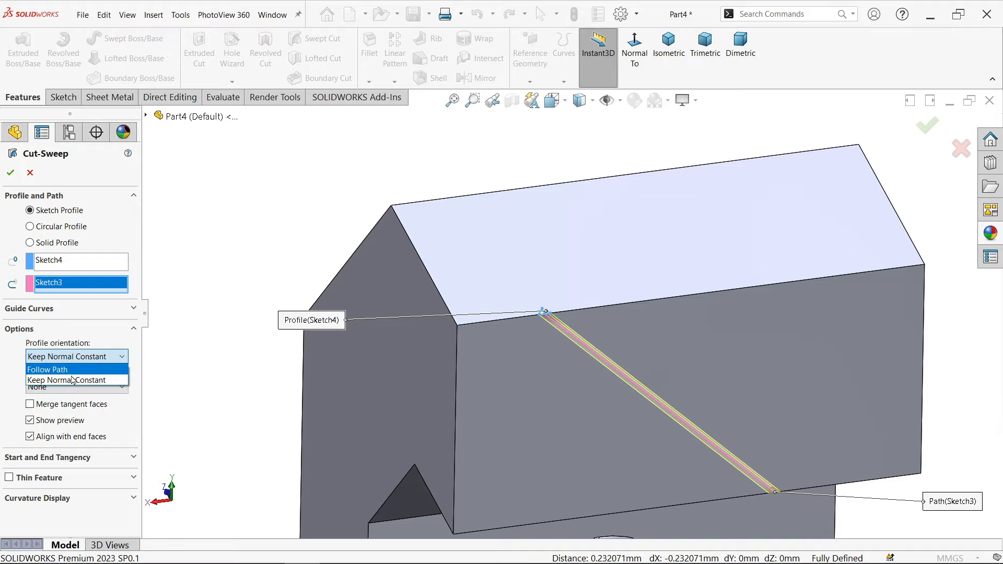
click(64, 370)
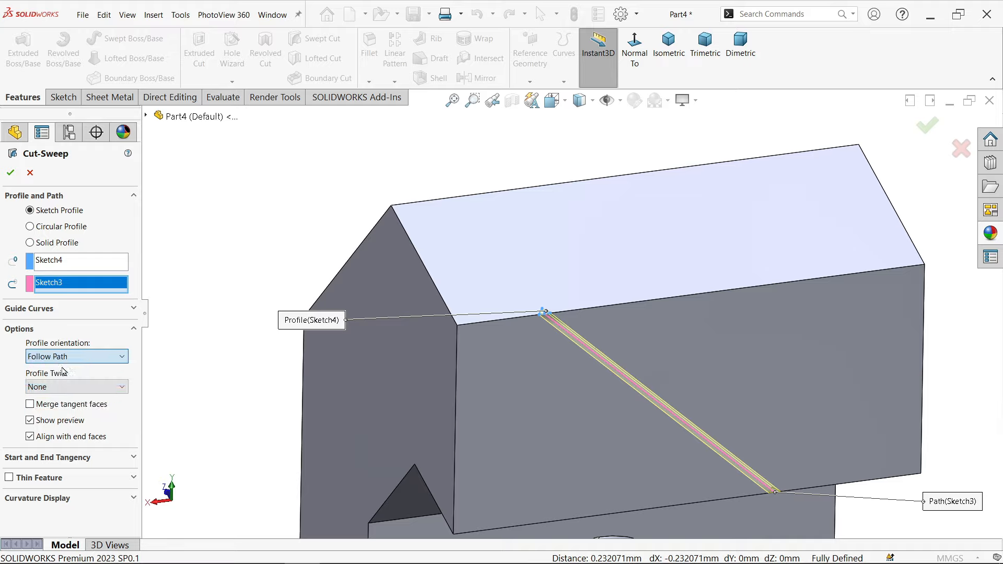
Accept the swept cut to form the diagonal triangular groove across the gripping face.
click(12, 172)
click(229, 253)
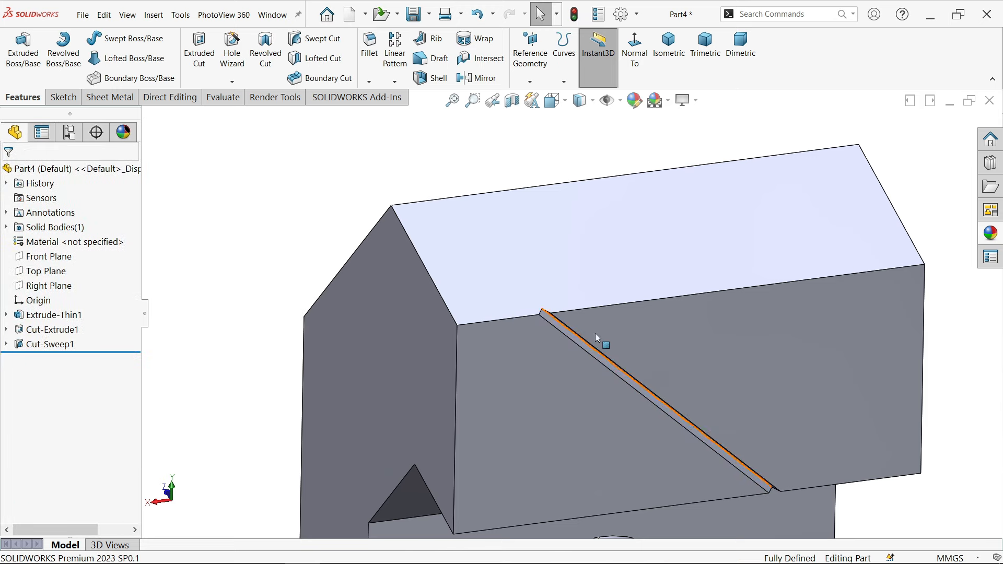
scroll(632, 353, down, 3)
scroll(632, 369, up, 3)
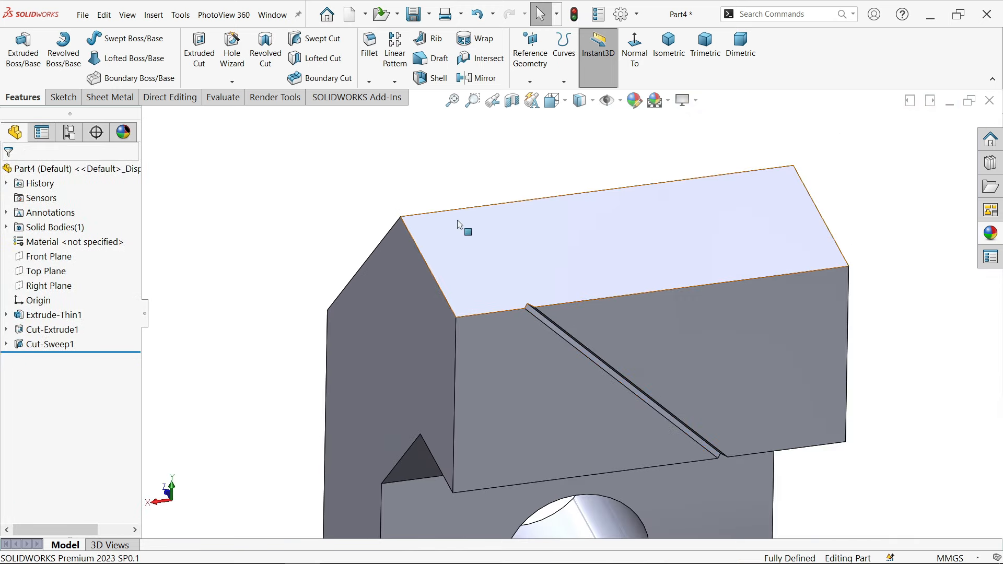
Begin a linear pattern of the swept groove, using the gripping face's upper edge as the first direction.
click(395, 52)
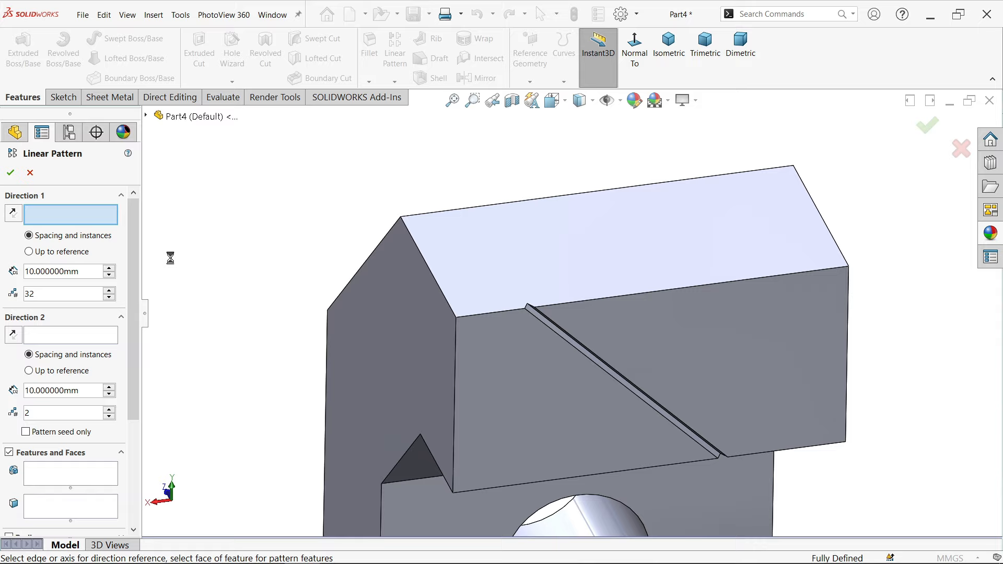
click(604, 304)
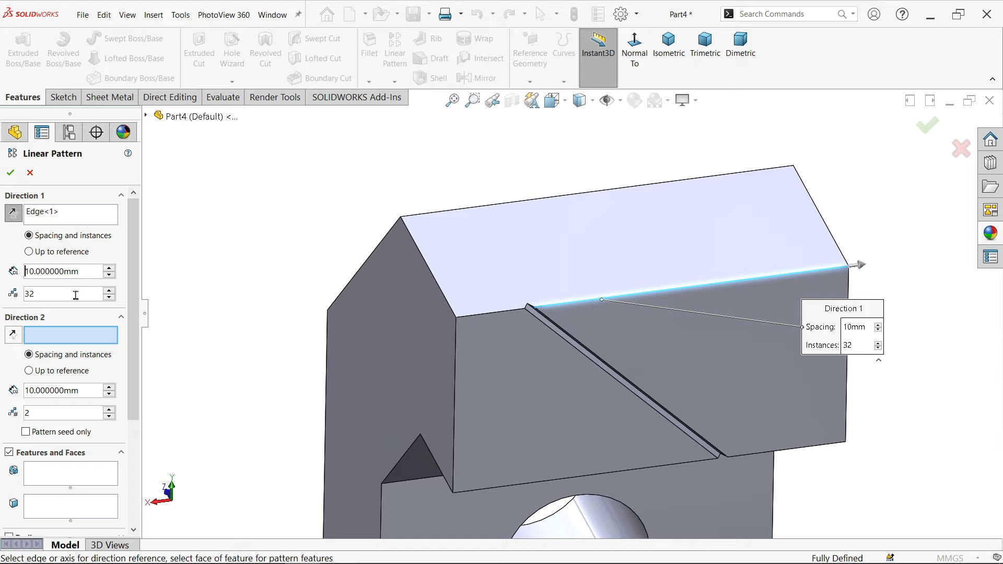
click(58, 473)
scroll(585, 340, down, 3)
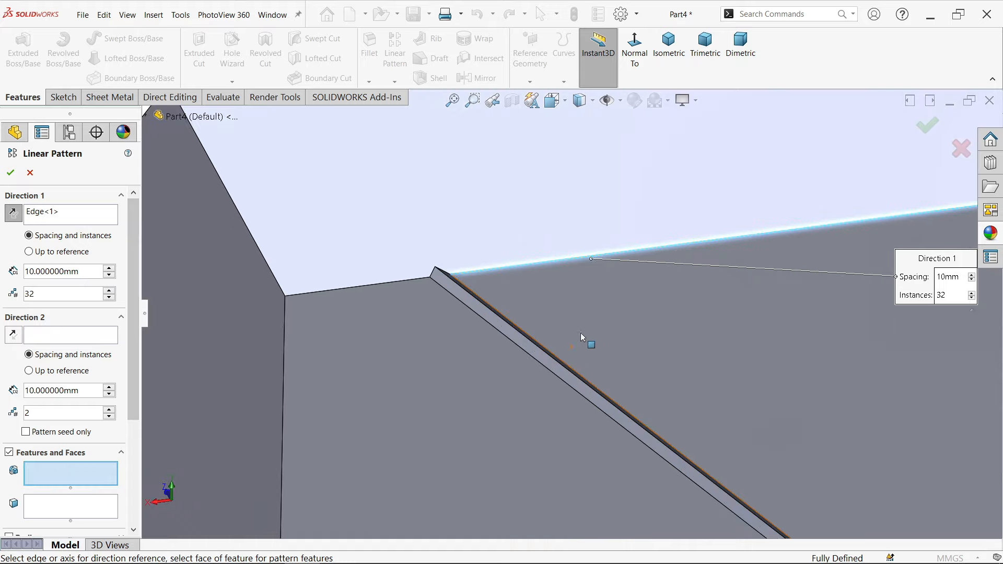
click(517, 342)
scroll(460, 342, up, 5)
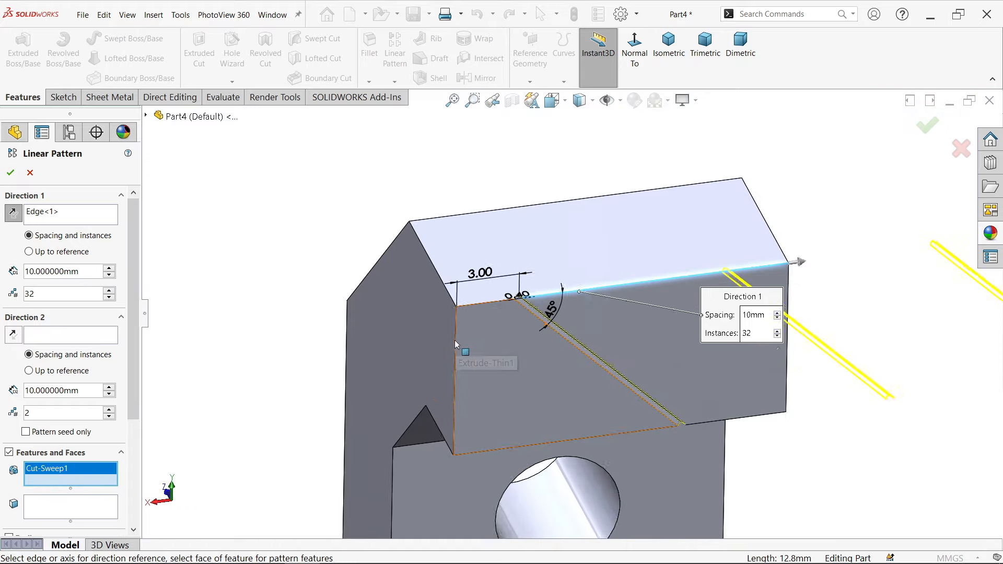
Set the pattern's first direction to a spacing of 0.6 mm with 23 instances.
drag(84, 270, 5, 270)
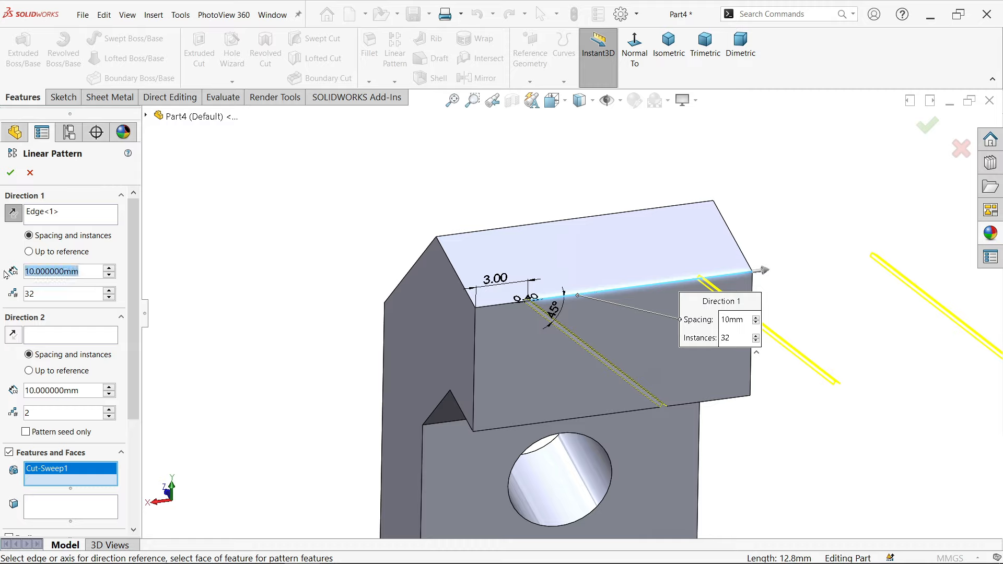
text(0.5)
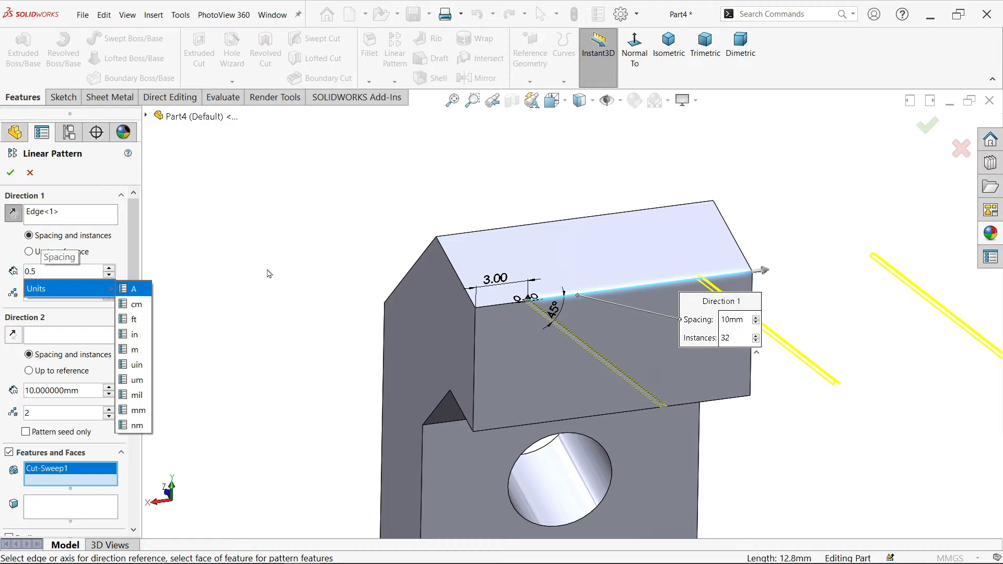
text(0.)
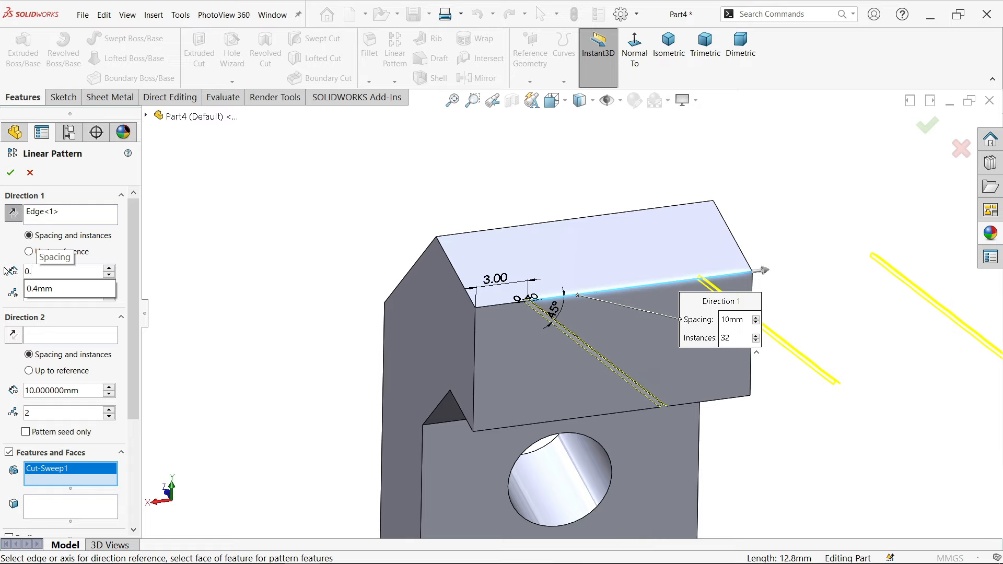
text(6)
key(Return)
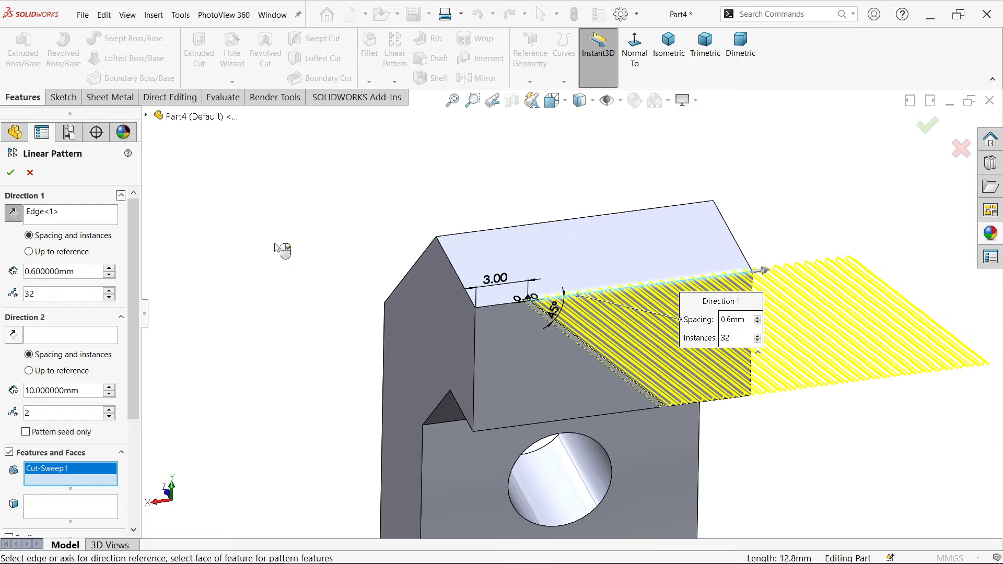
click(109, 298)
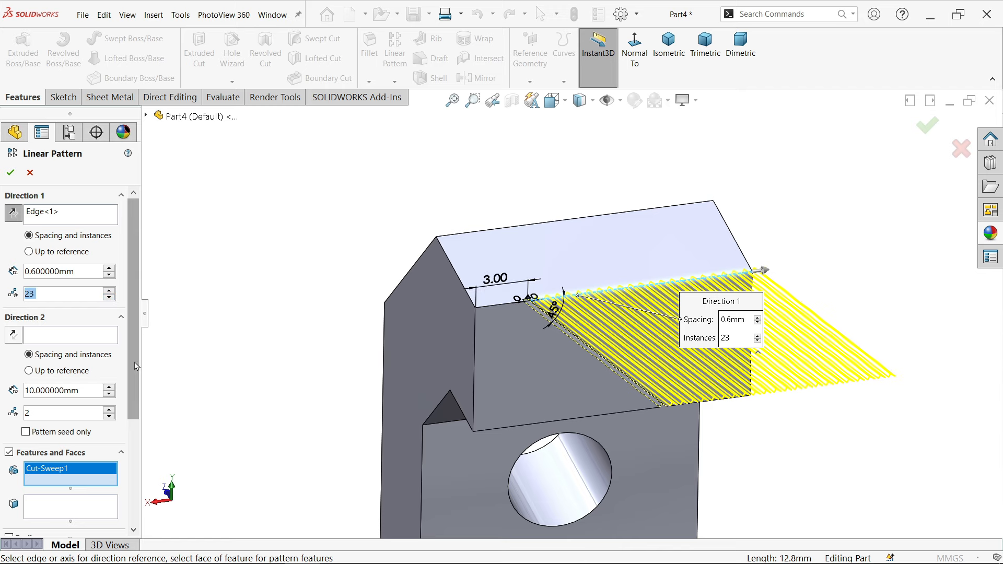
Add a reversed second direction along the short upper edge beside the groove with 3 instances, and accept the linear pattern.
click(54, 344)
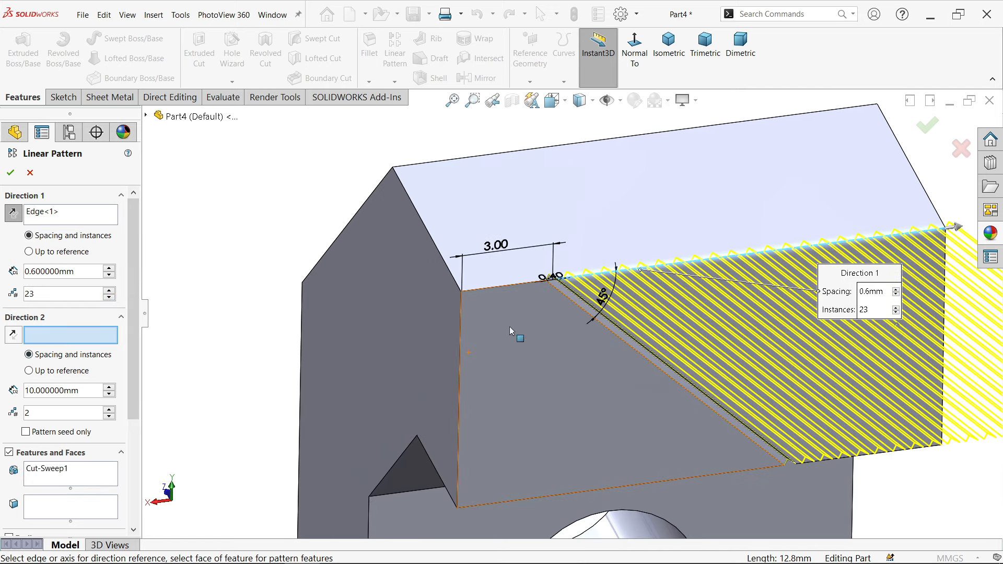
scroll(510, 327, down, 3)
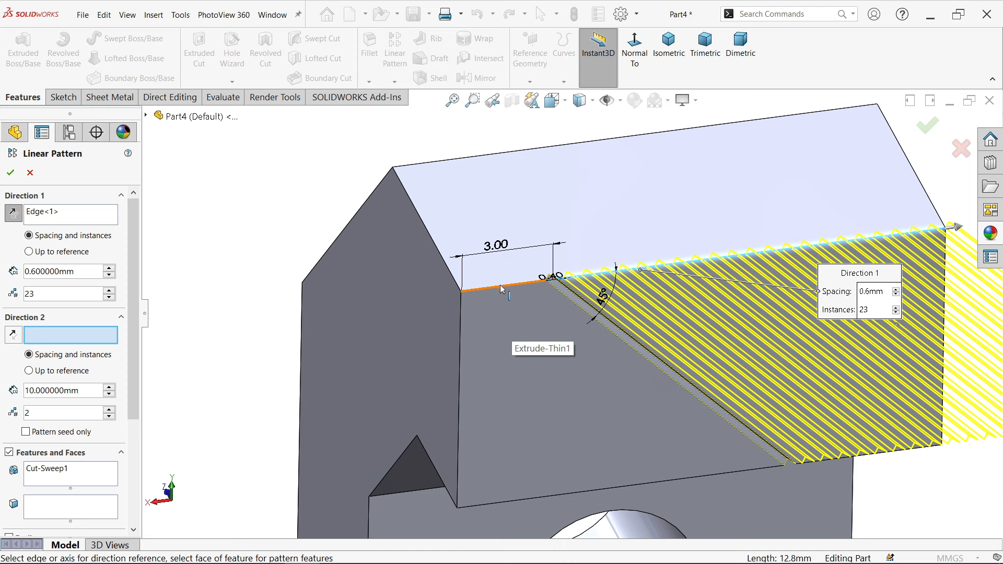
click(500, 284)
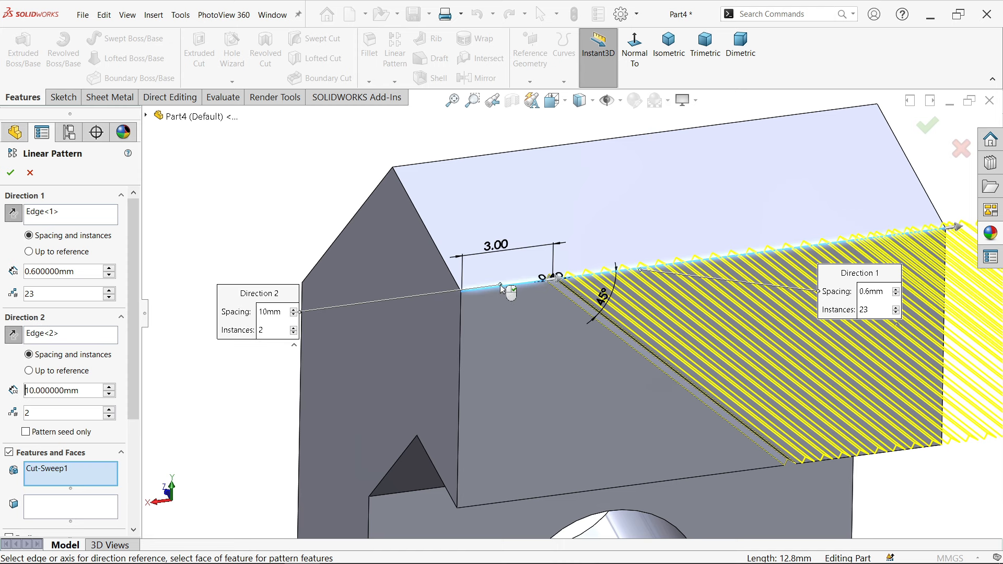
click(14, 337)
scroll(404, 349, up, 2)
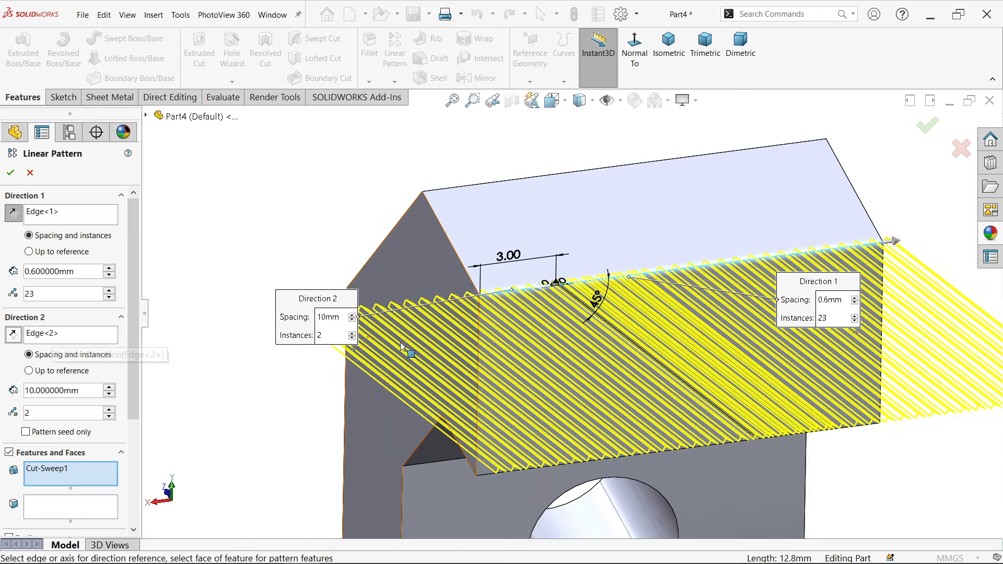
scroll(510, 429, down, 3)
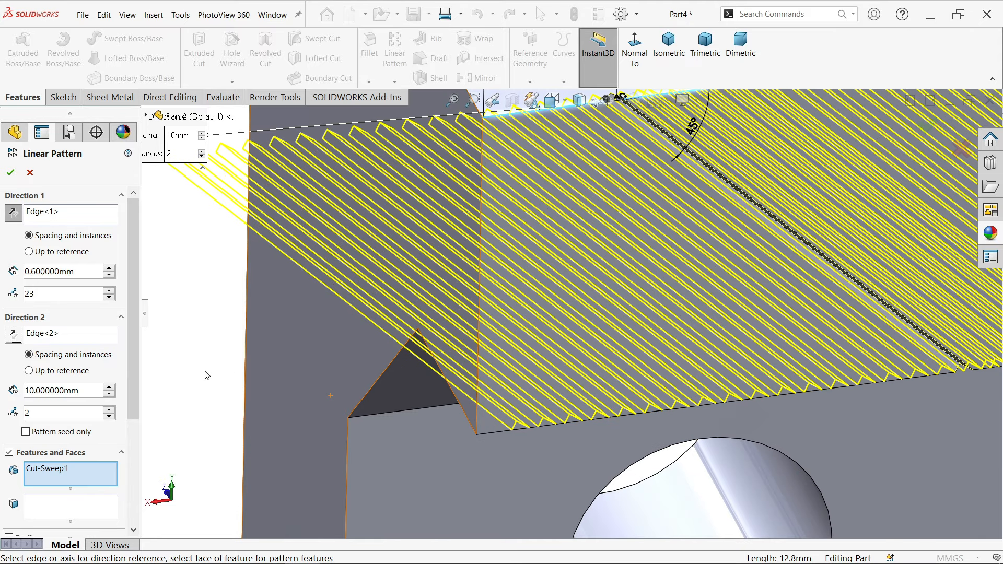
click(110, 411)
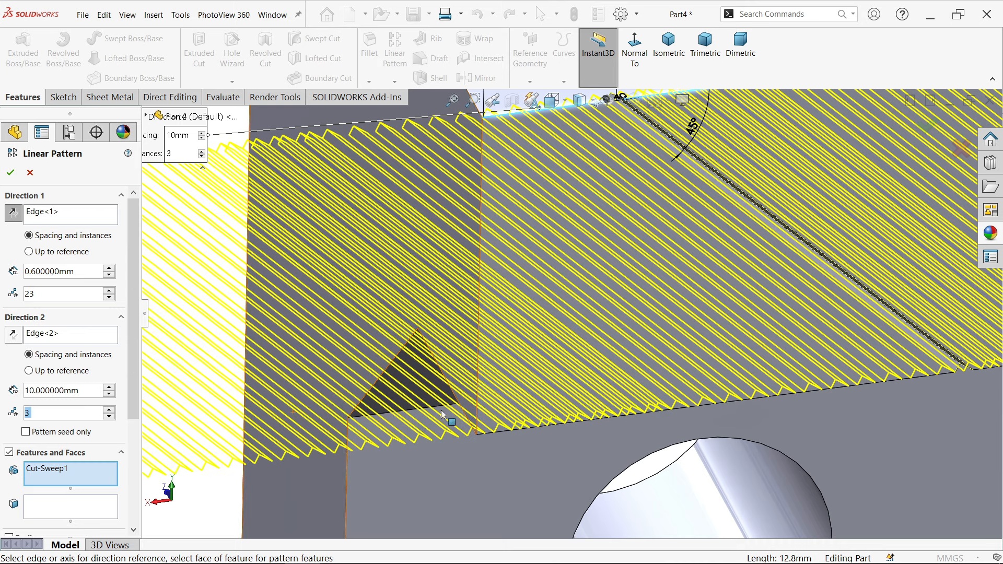
scroll(475, 409, up, 5)
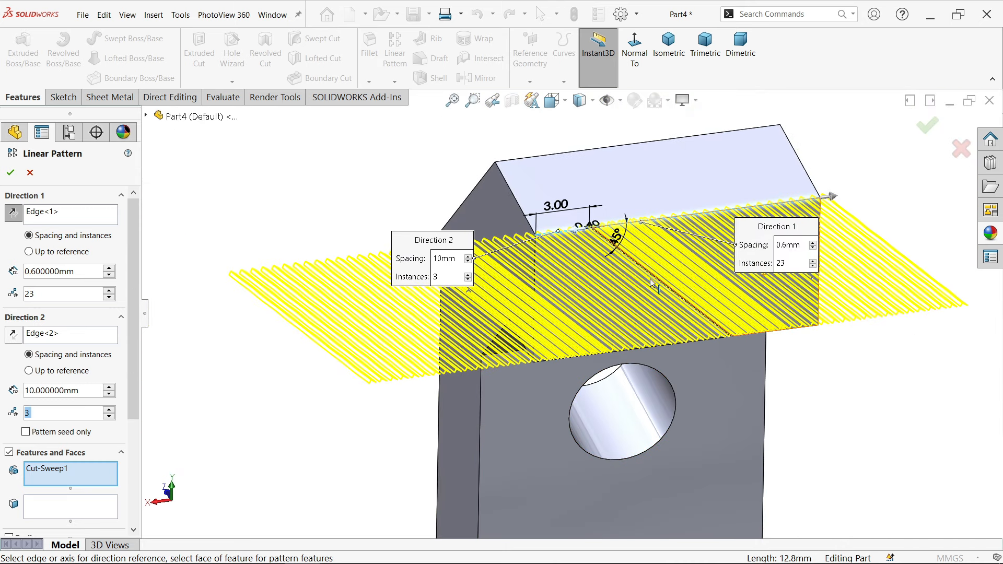
click(10, 174)
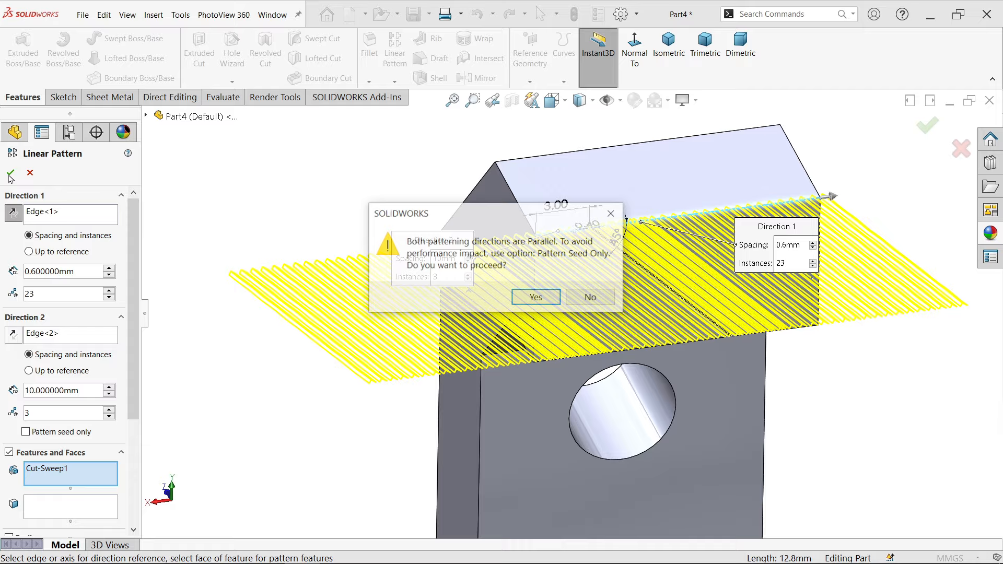
click(537, 299)
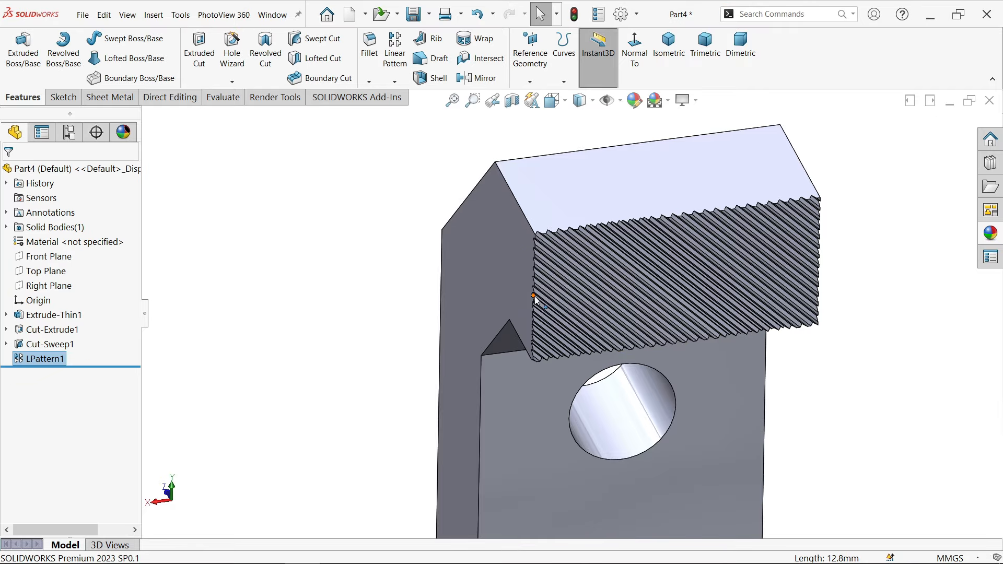
Edit the linear pattern of the gripping-face grooves and set its second direction's spacing to 0.6 mm.
scroll(666, 297, down, 6)
middle_drag(672, 313, 647, 327)
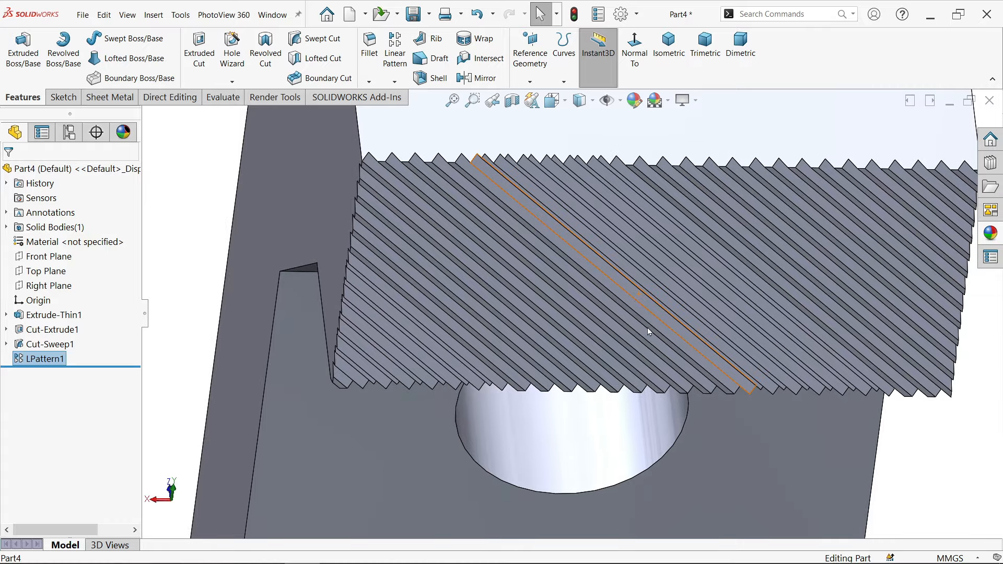
scroll(547, 165, down, 2)
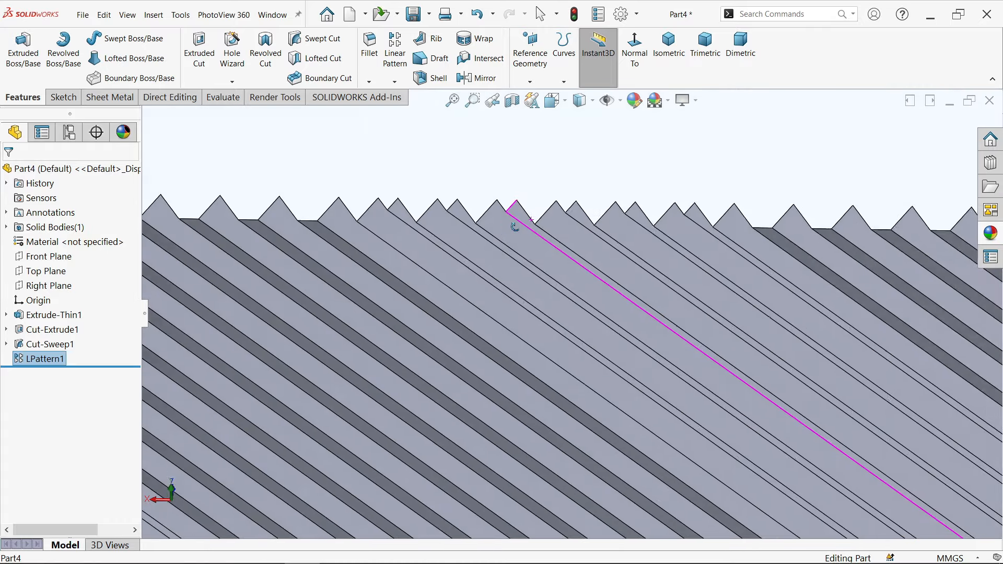
middle_drag(510, 209, 544, 222)
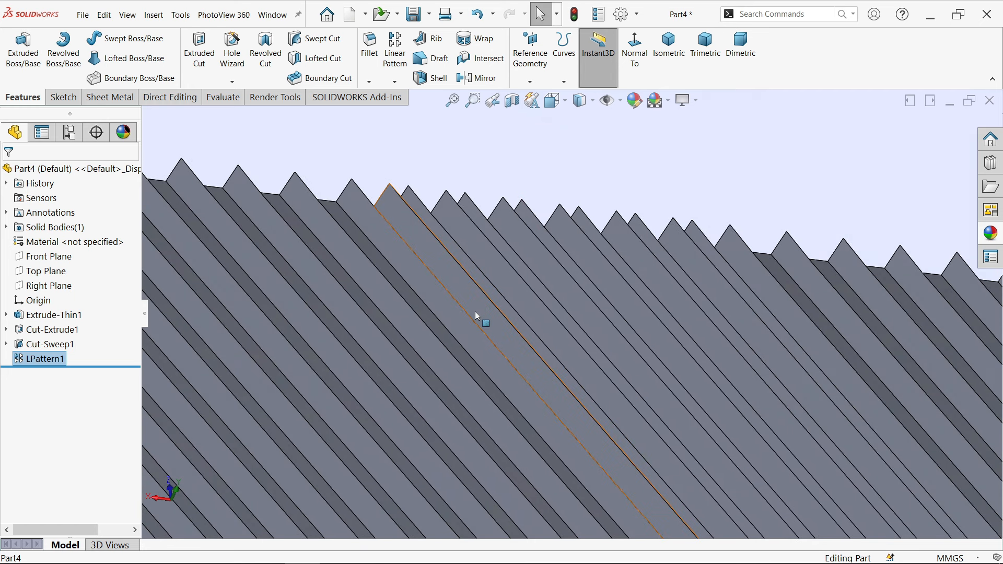
click(46, 360)
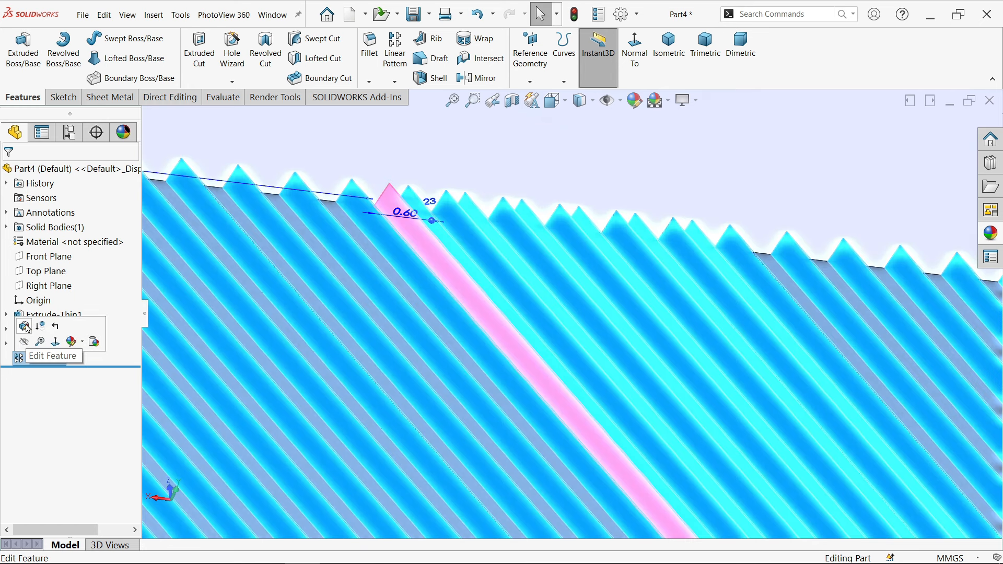
click(27, 337)
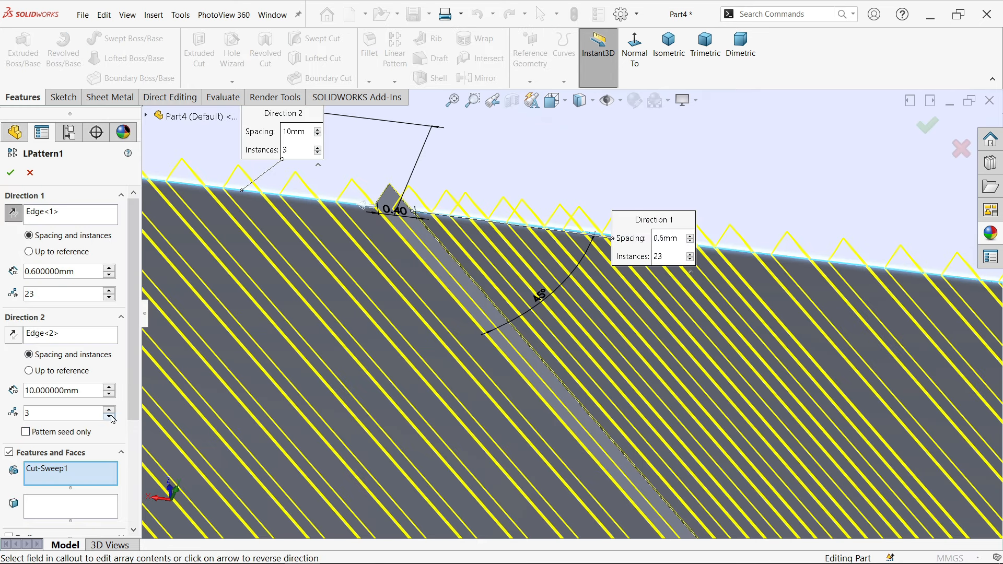
scroll(533, 381, up, 5)
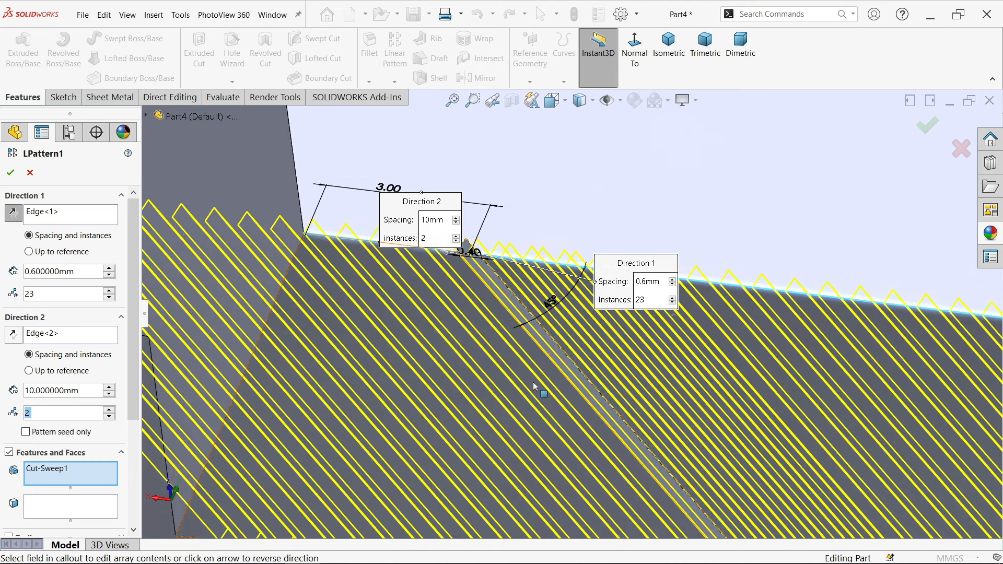
drag(88, 388, 23, 388)
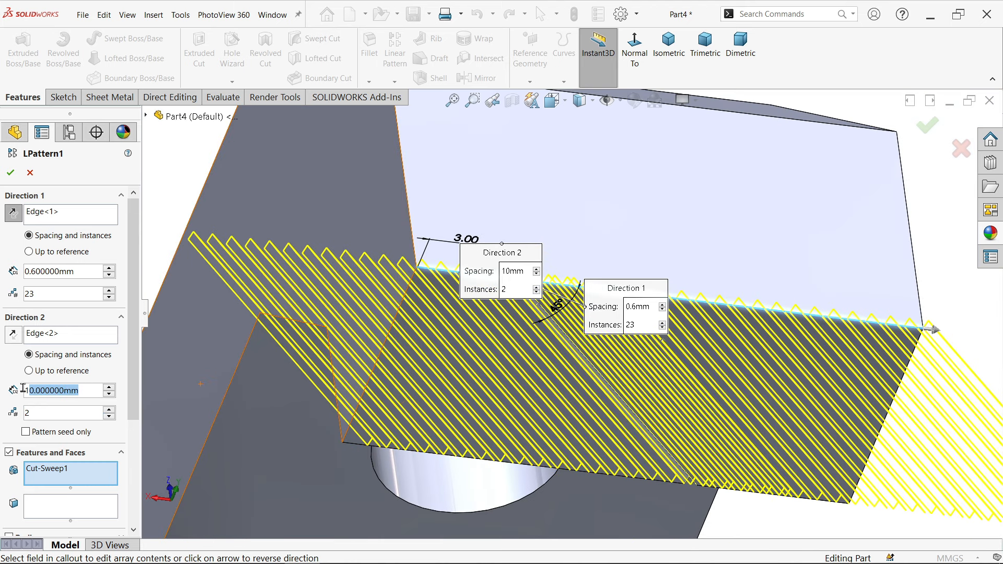
text(0.6)
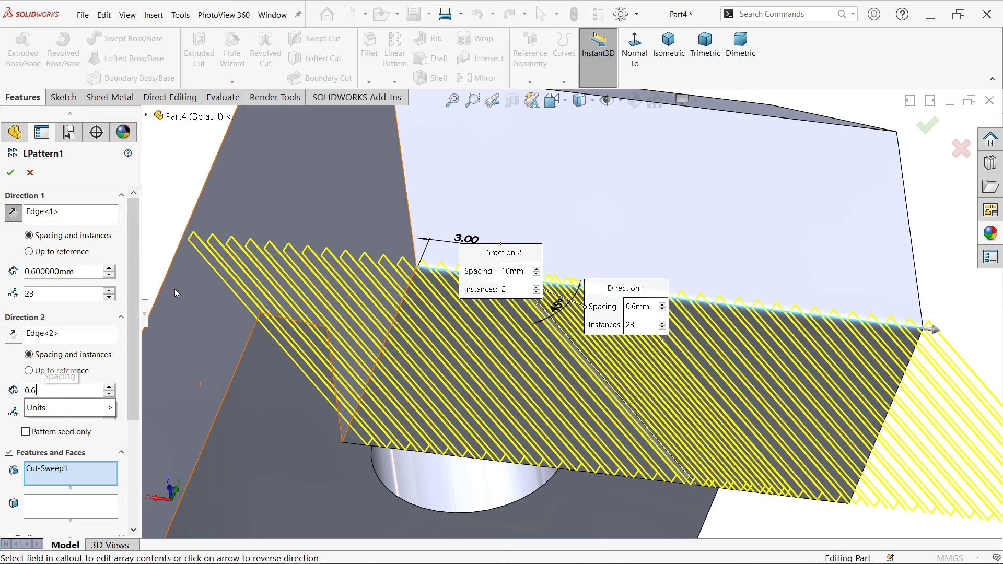
key(Return)
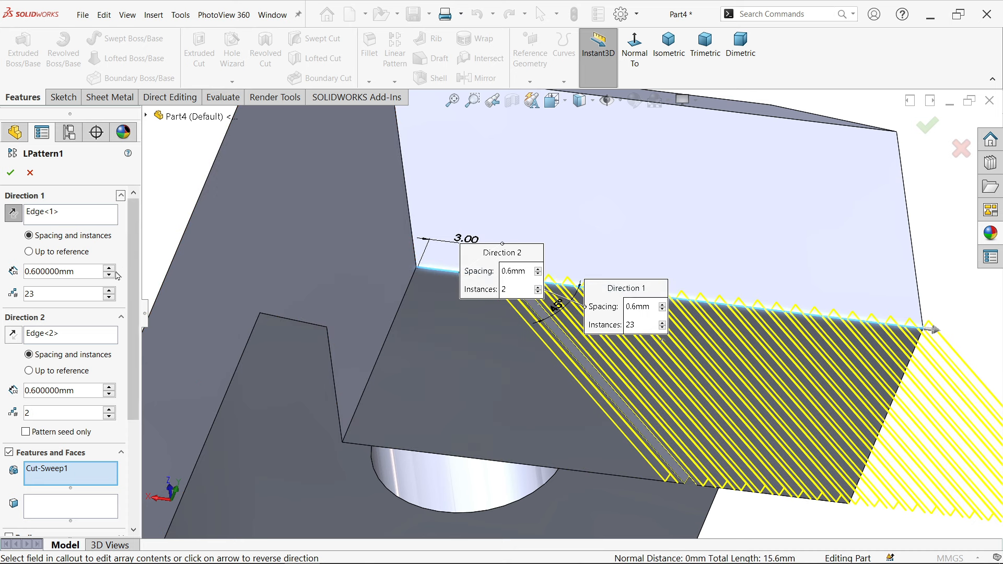
Raise the pattern's second direction to 19 instances and accept it with both directions kept parallel.
click(109, 410)
click(110, 409)
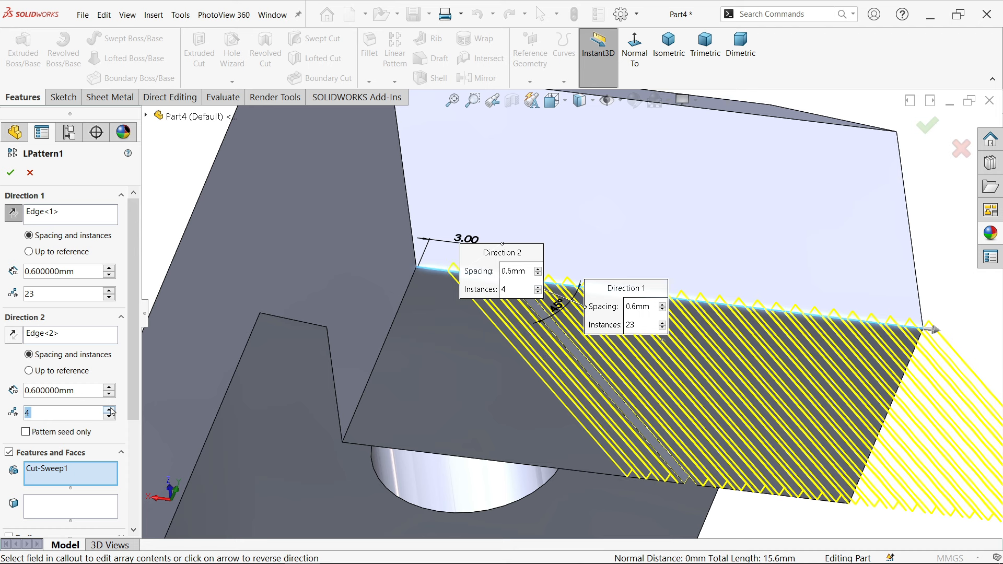
click(110, 409)
click(110, 409)
click(111, 409)
click(110, 409)
click(110, 409)
click(110, 409)
double_click(110, 409)
click(111, 409)
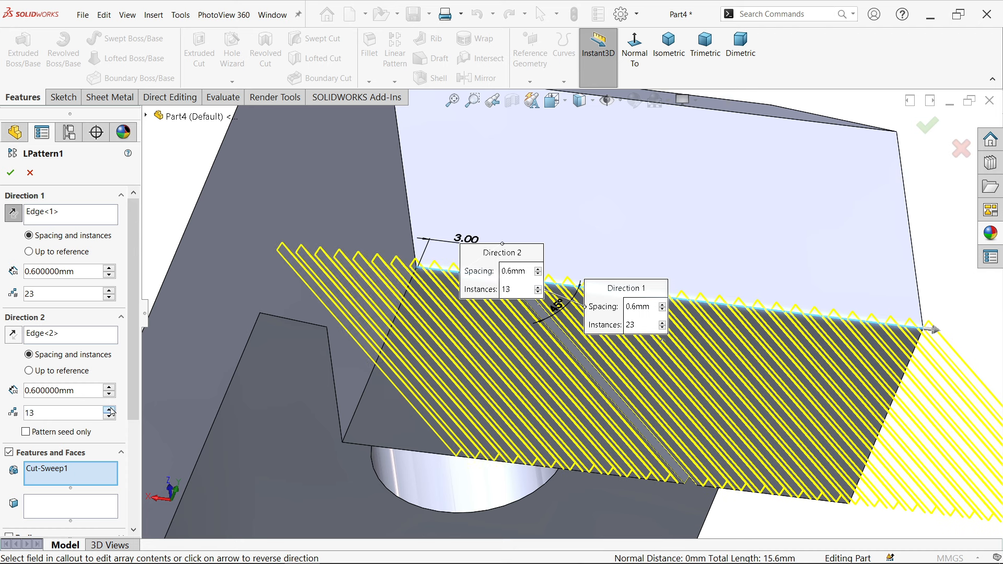
double_click(110, 409)
click(110, 410)
double_click(111, 410)
click(110, 409)
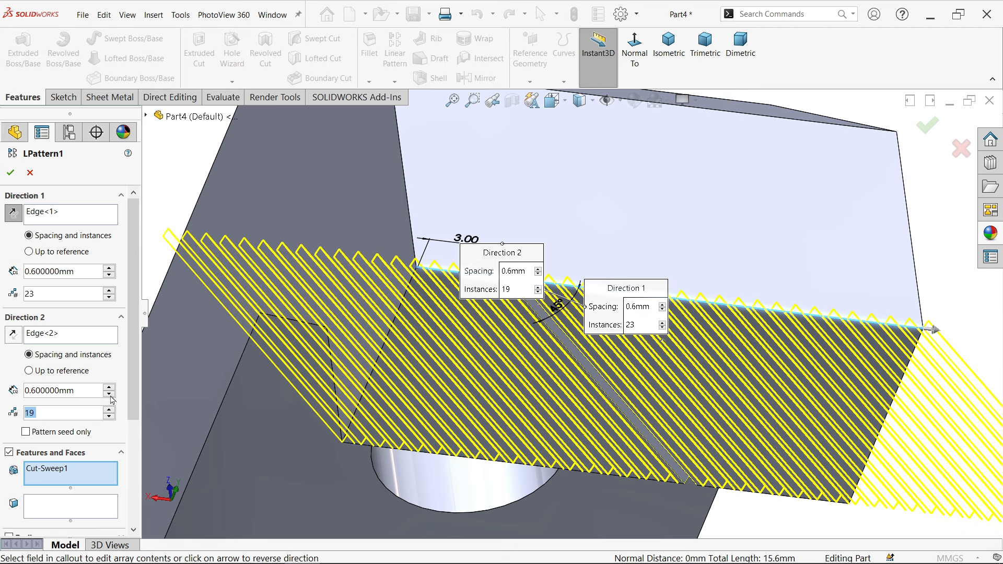
click(11, 174)
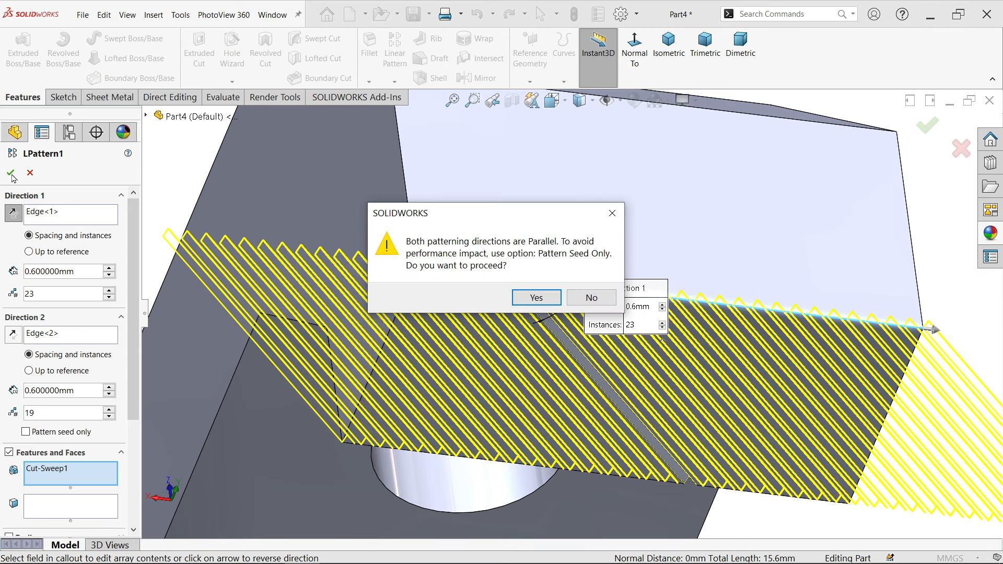
click(533, 299)
Begin a Thread feature on the circular edge of the jaw's middle hole, on the side facing away from the grip.
middle_drag(533, 342, 672, 234)
scroll(568, 348, up, 6)
scroll(566, 364, up, 3)
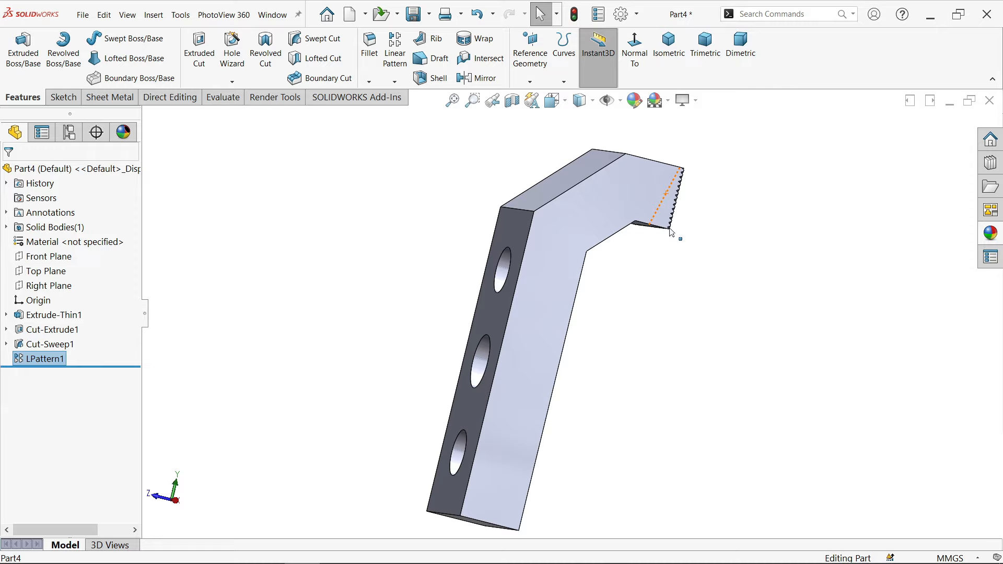
click(669, 45)
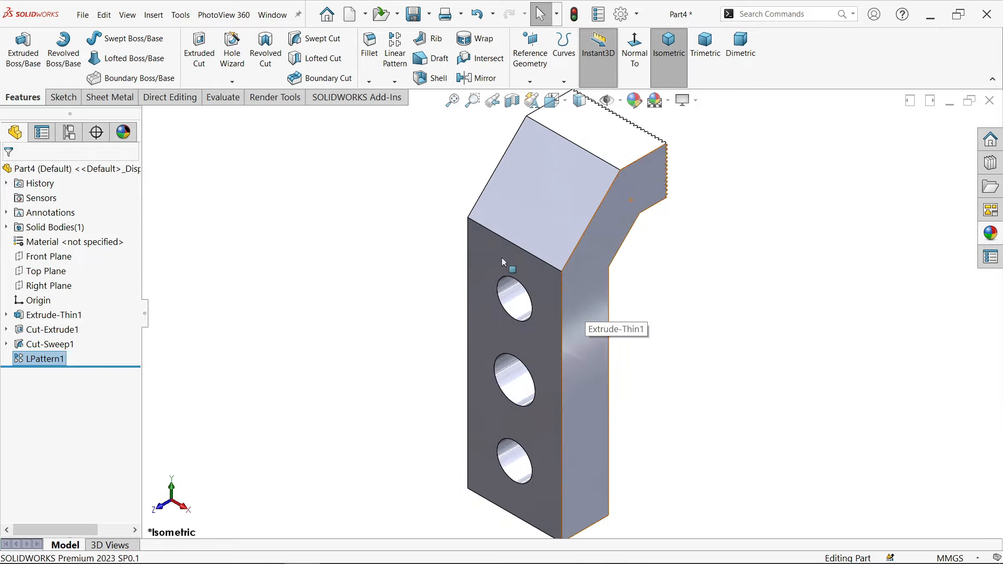
click(232, 81)
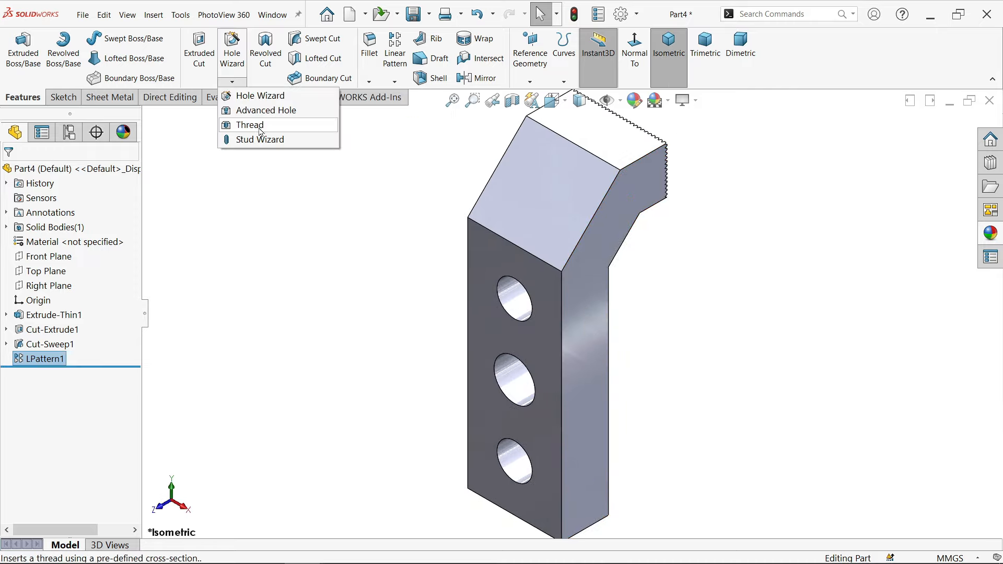
click(261, 127)
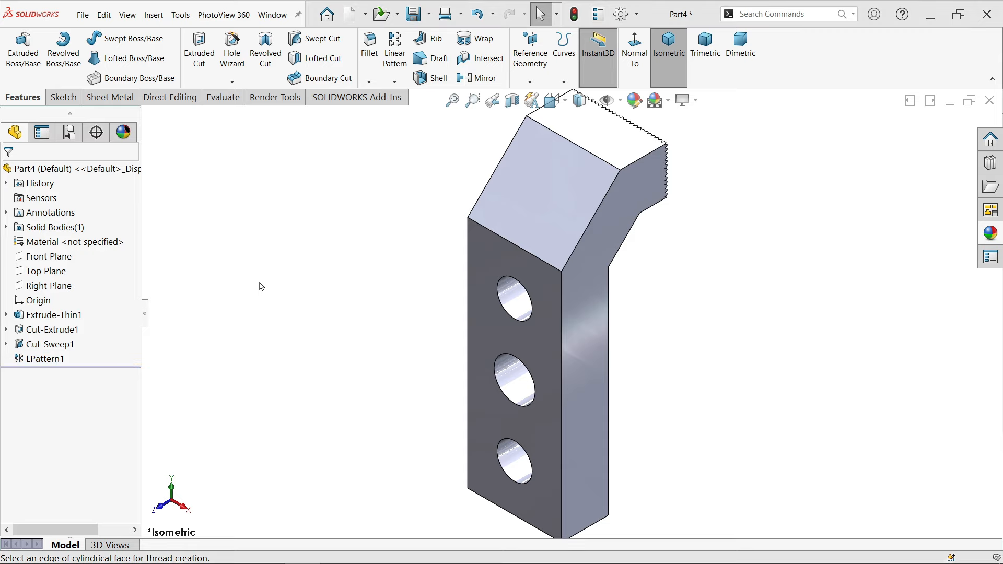
click(592, 311)
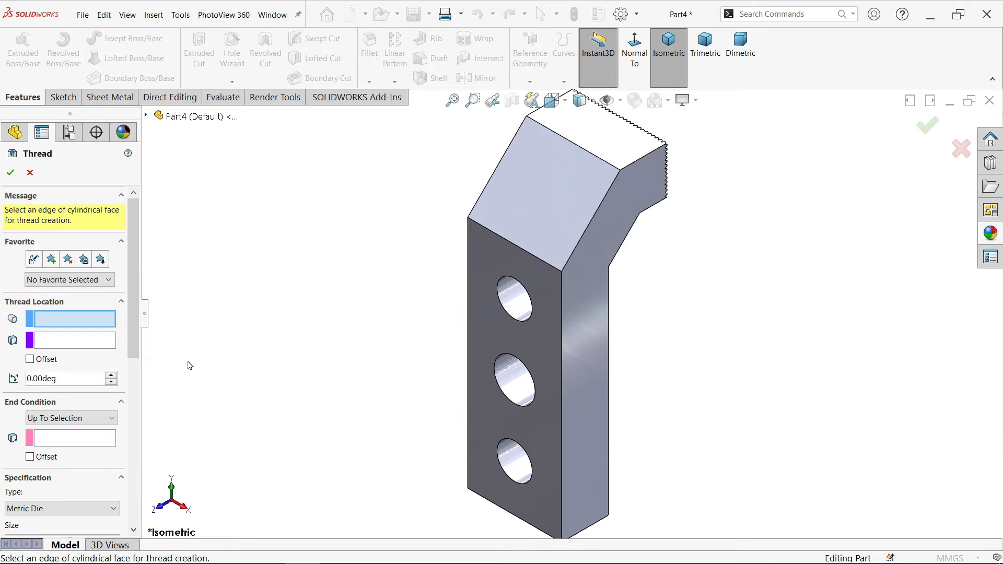
scroll(478, 381, down, 3)
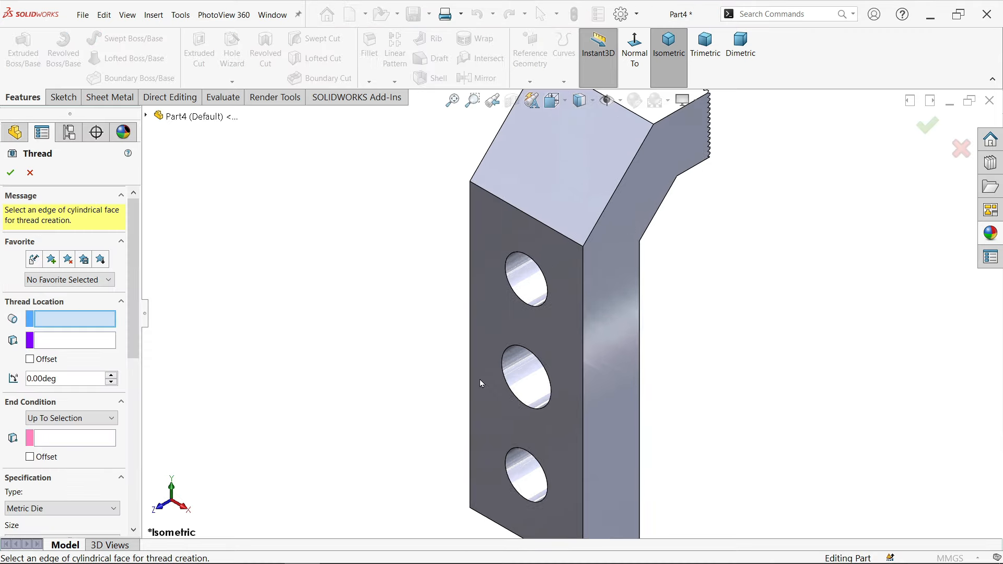
click(518, 394)
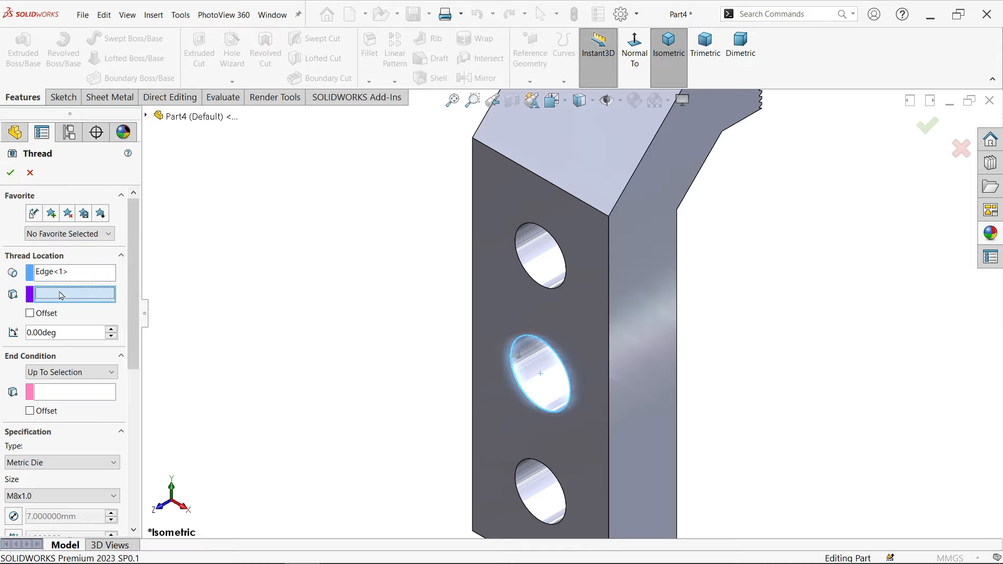
Set the thread's start location to the flat face containing the selected hole edge, clearing the opposite face from that selection.
click(509, 304)
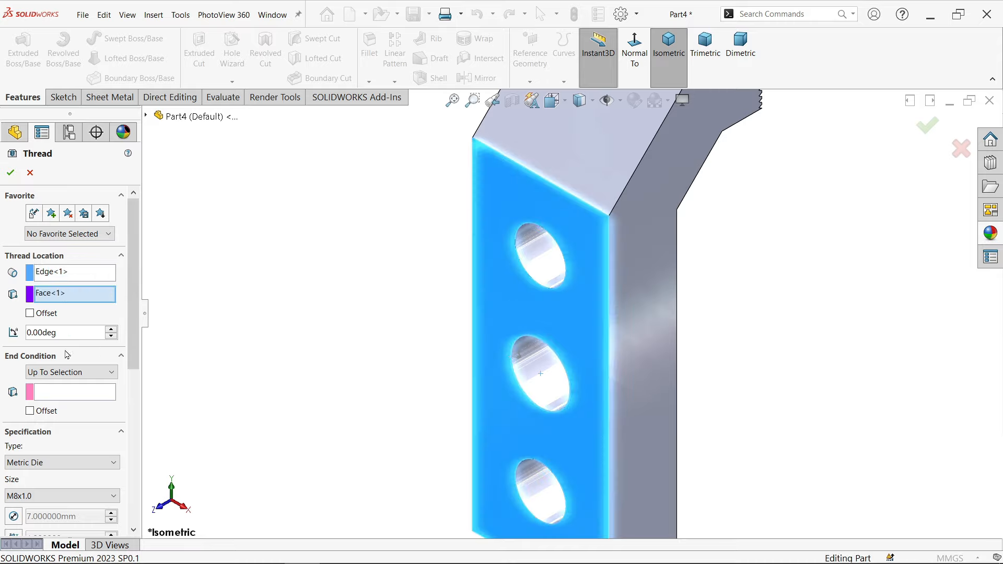
middle_drag(456, 358, 373, 357)
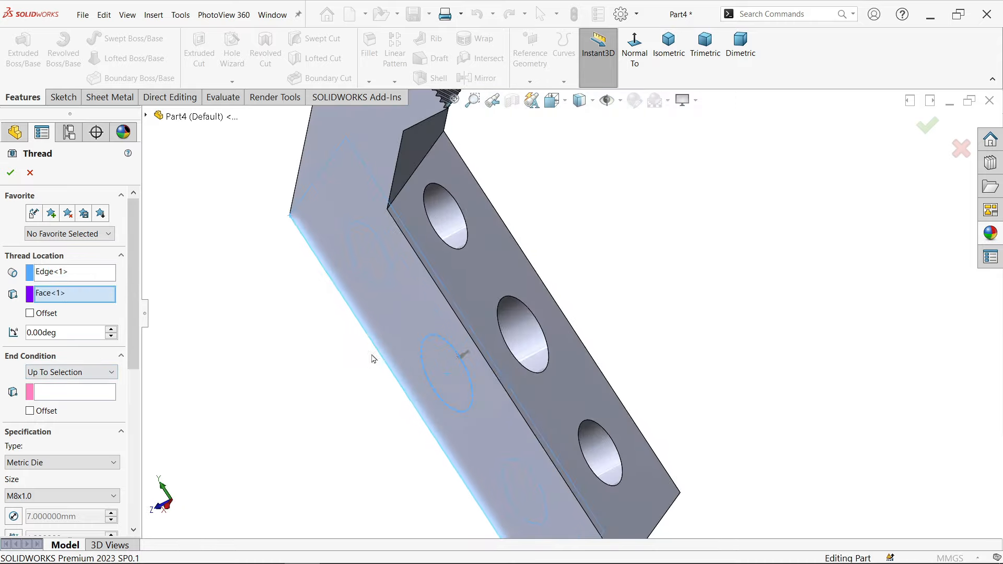
click(541, 390)
middle_drag(463, 390, 553, 358)
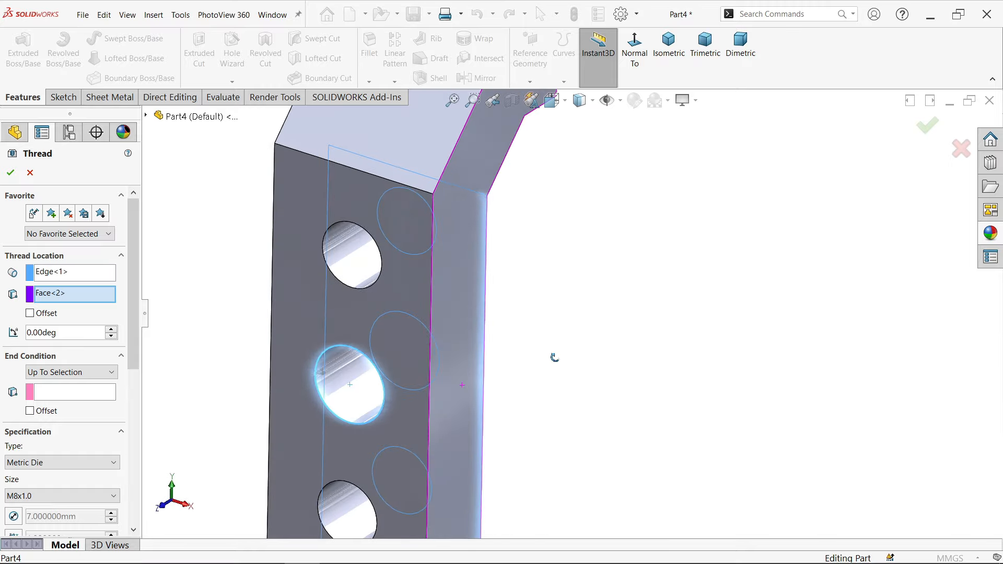
click(92, 396)
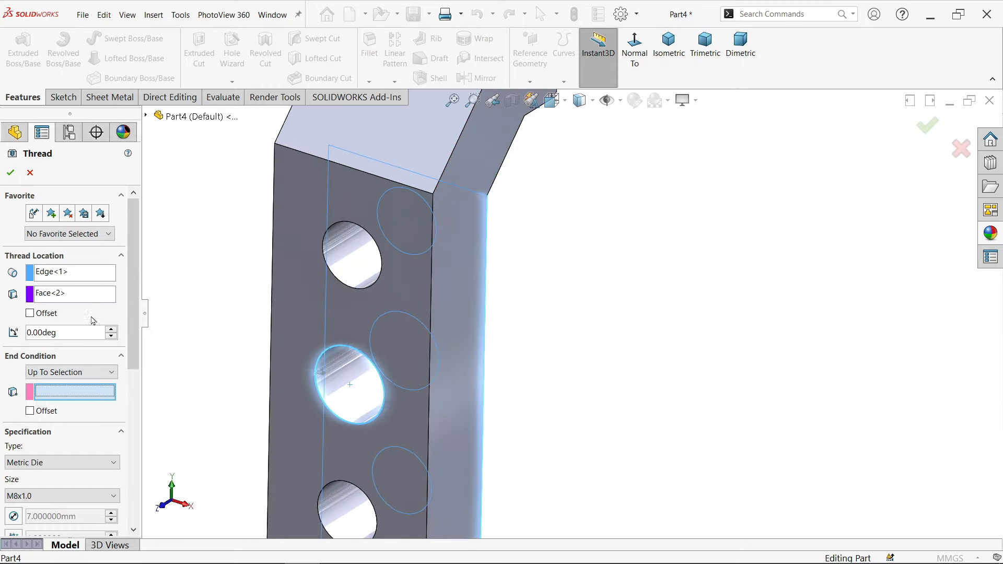
click(83, 296)
right_click(96, 294)
click(132, 298)
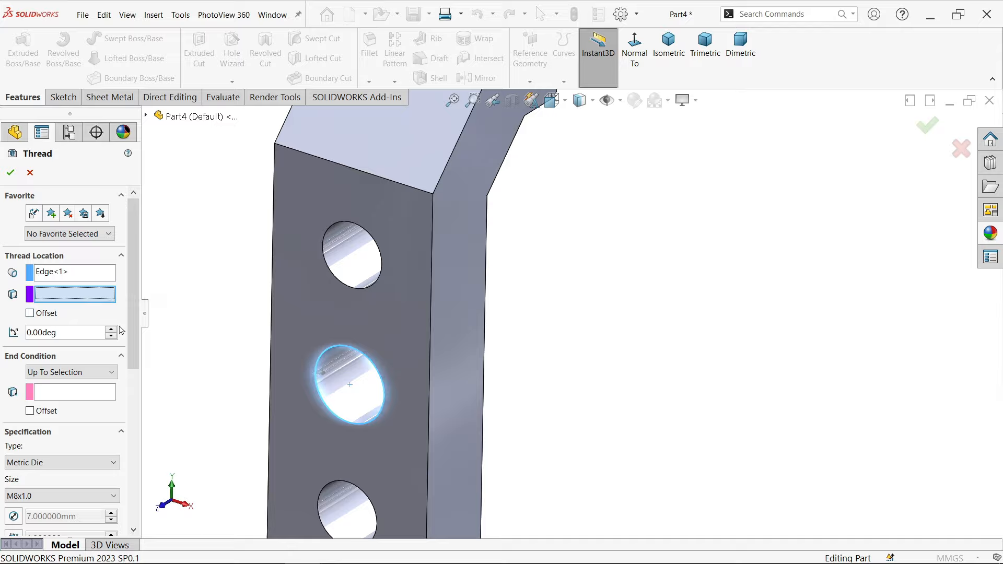
click(309, 316)
End the thread up to the opposite flat face of the jaw.
click(87, 389)
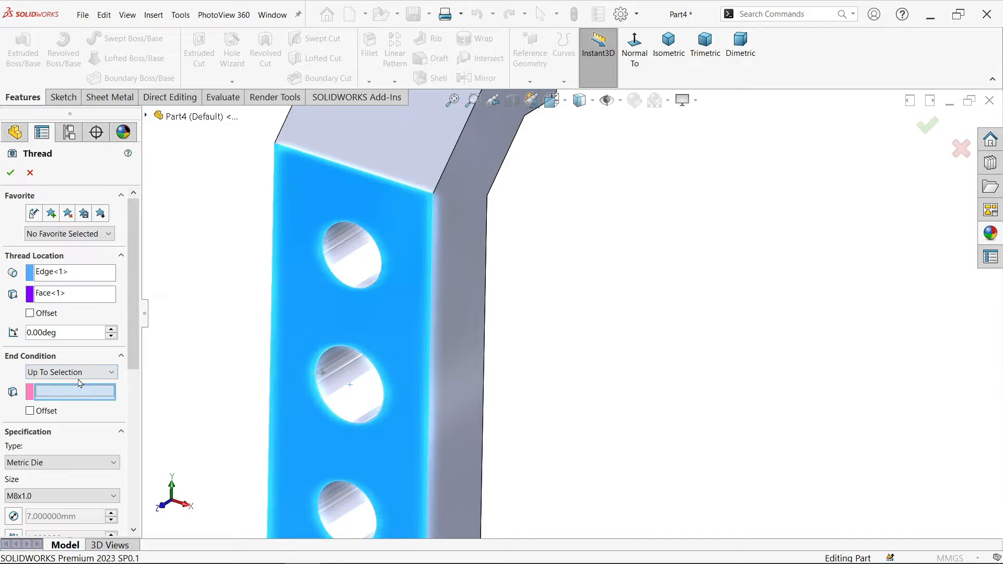
middle_drag(649, 374, 560, 385)
click(597, 419)
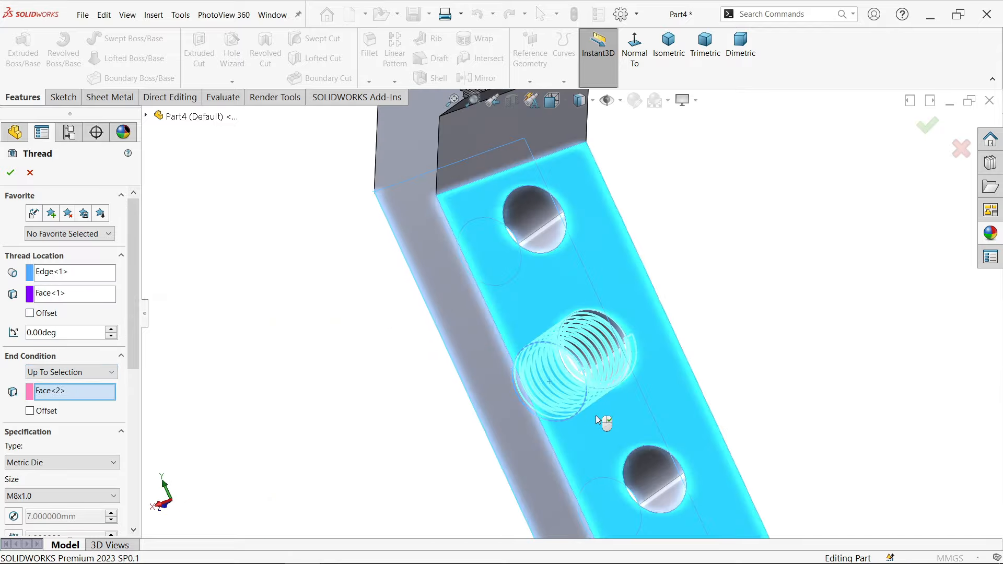
Change the thread's specification to Metric Tap and make it a left-hand thread.
middle_drag(597, 419, 763, 322)
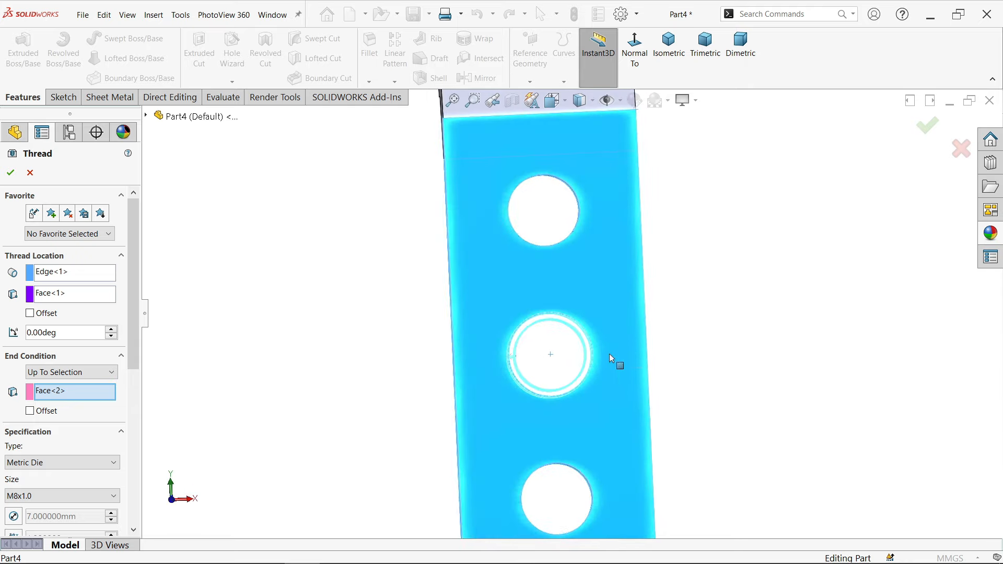
scroll(609, 355, down, 3)
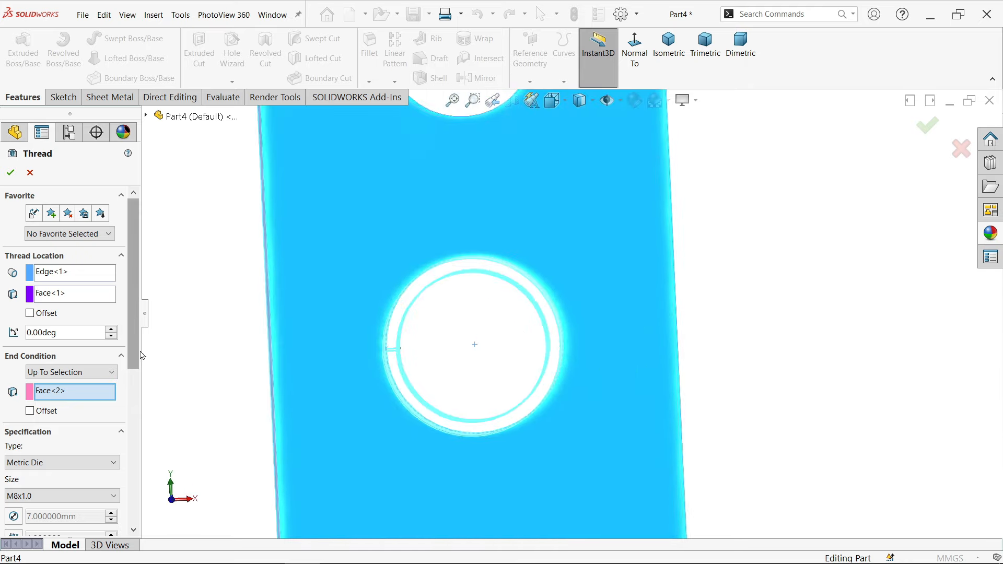
click(44, 465)
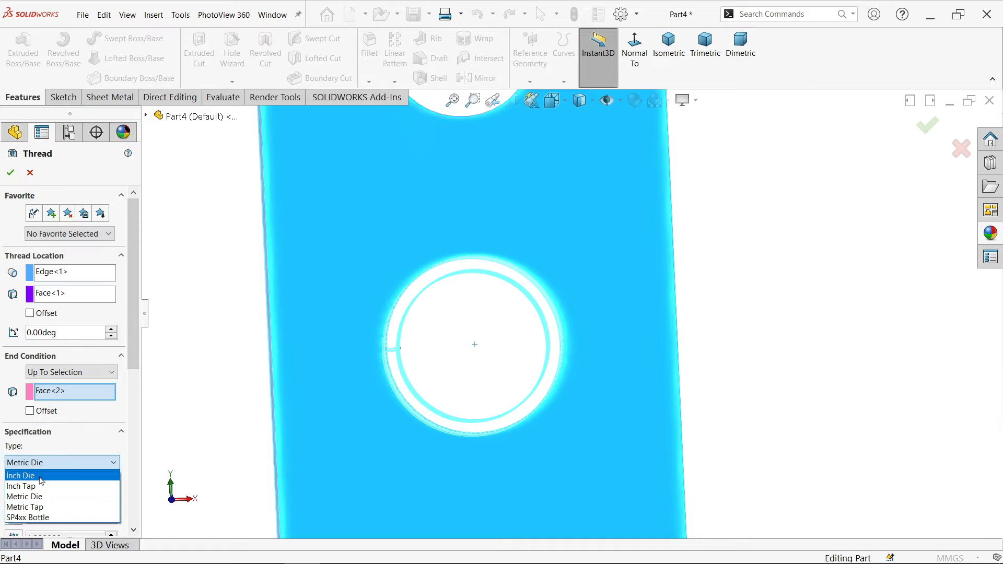
click(32, 507)
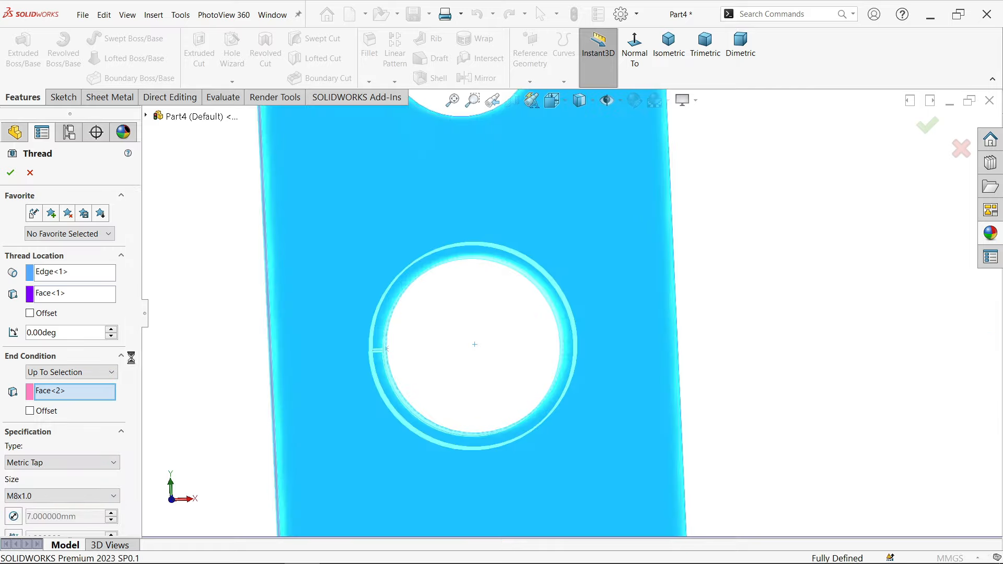
drag(136, 364, 131, 427)
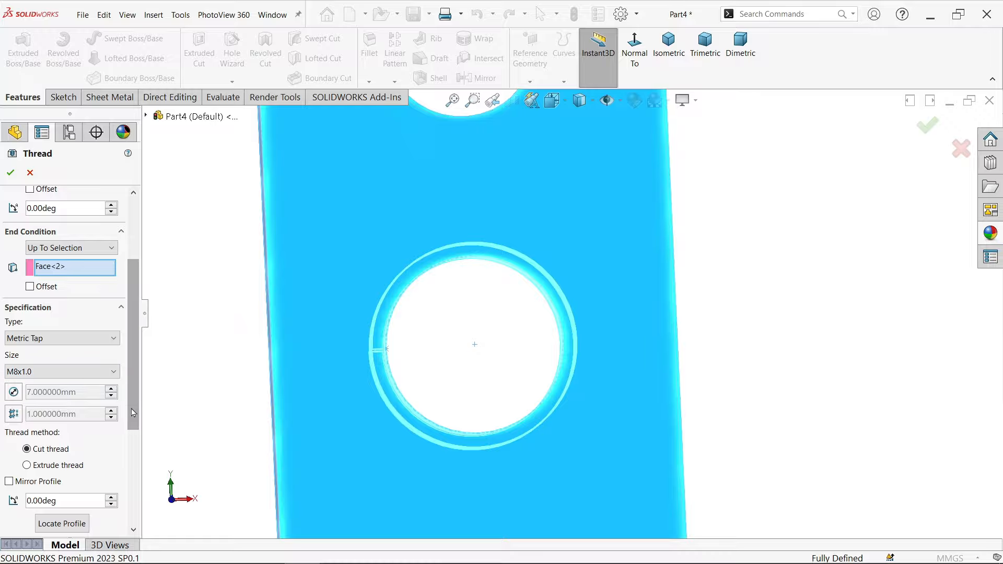
drag(133, 413, 133, 476)
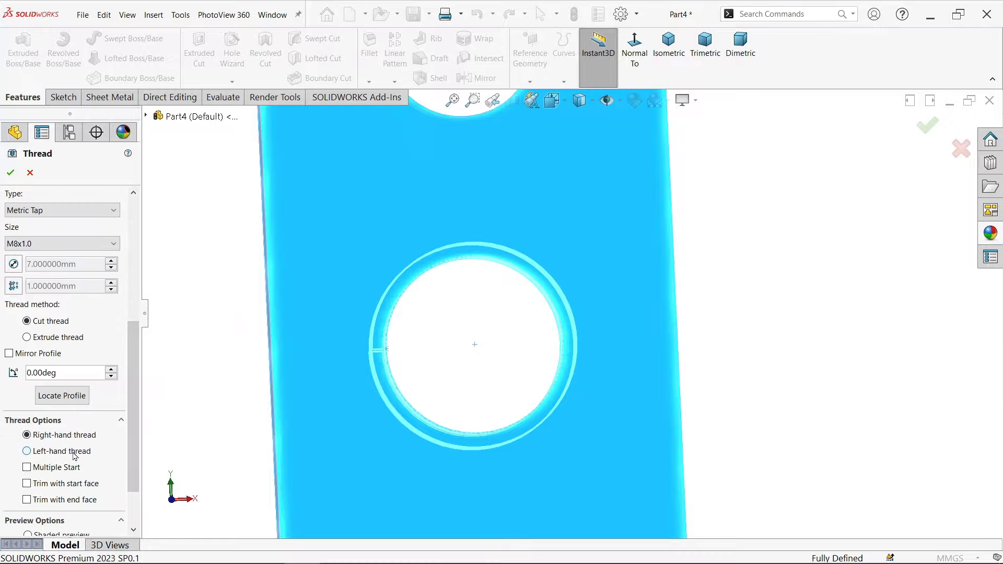
middle_drag(541, 369, 457, 425)
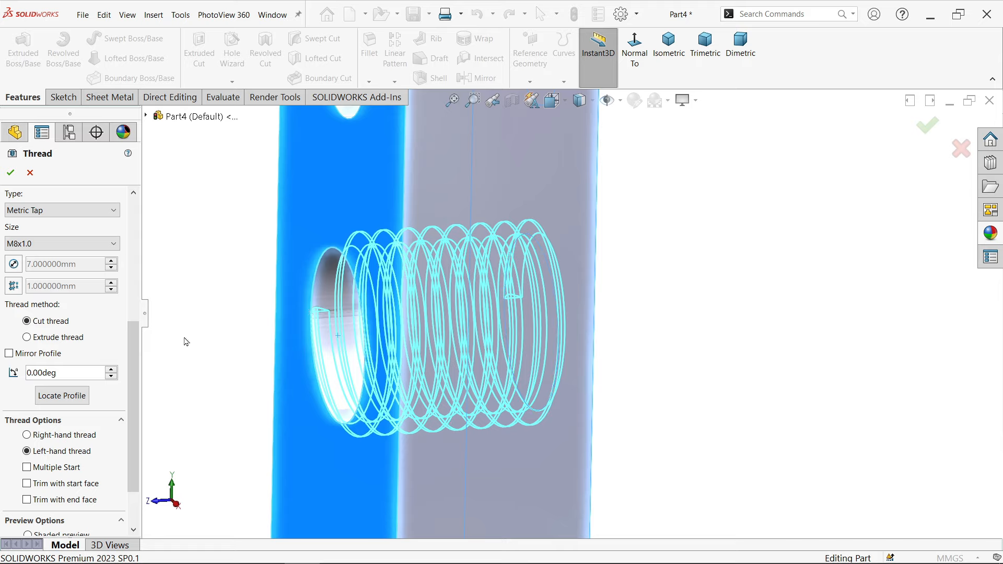
scroll(32, 269, up, 3)
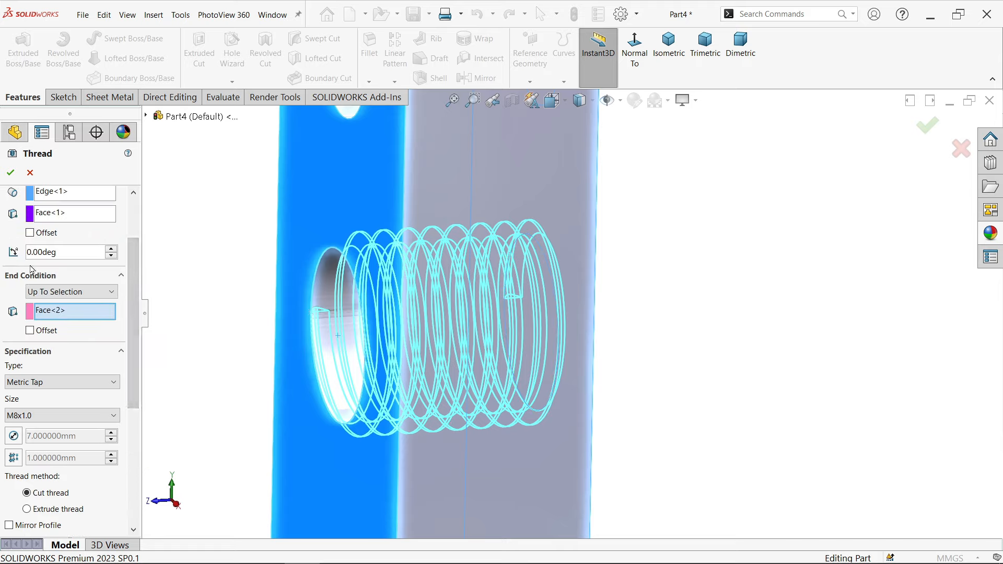
Offset the thread's start location by 1 mm, reversed so the thread begins outside the jaw face.
click(42, 233)
click(13, 253)
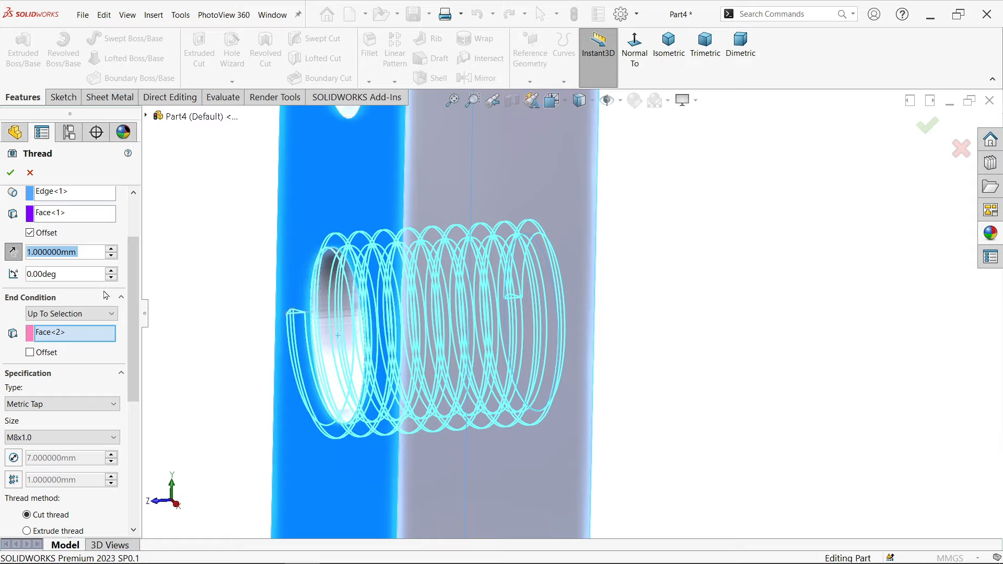
middle_drag(458, 329, 471, 327)
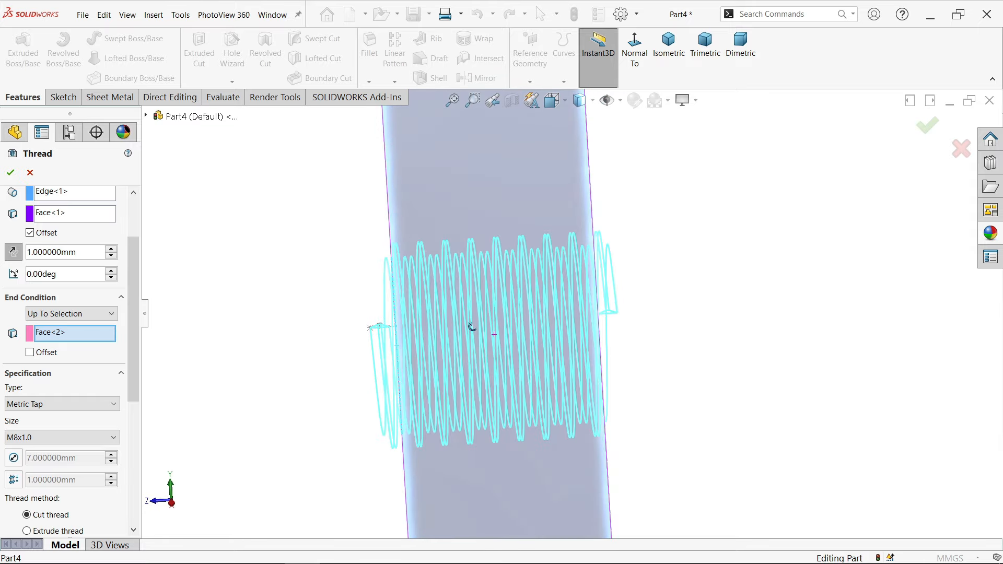
scroll(499, 327, down, 2)
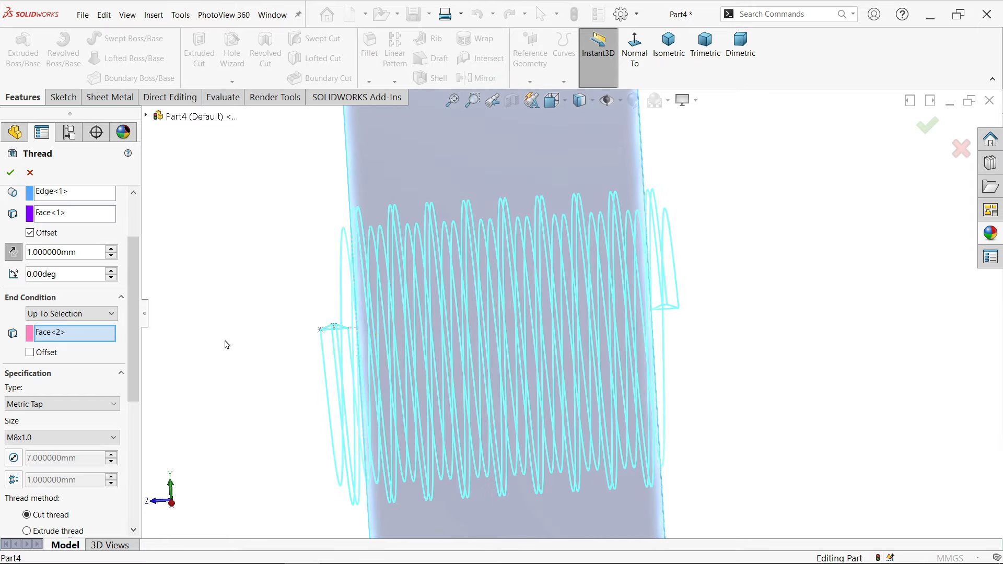
Trim the thread with both its start face and end face, and complete the Thread feature.
scroll(115, 459, down, 6)
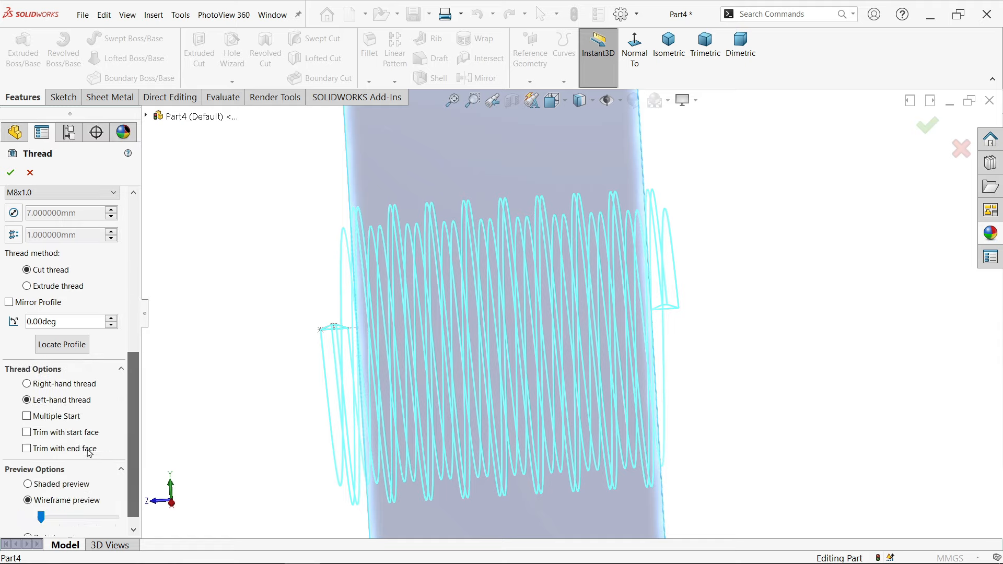
click(74, 435)
click(70, 450)
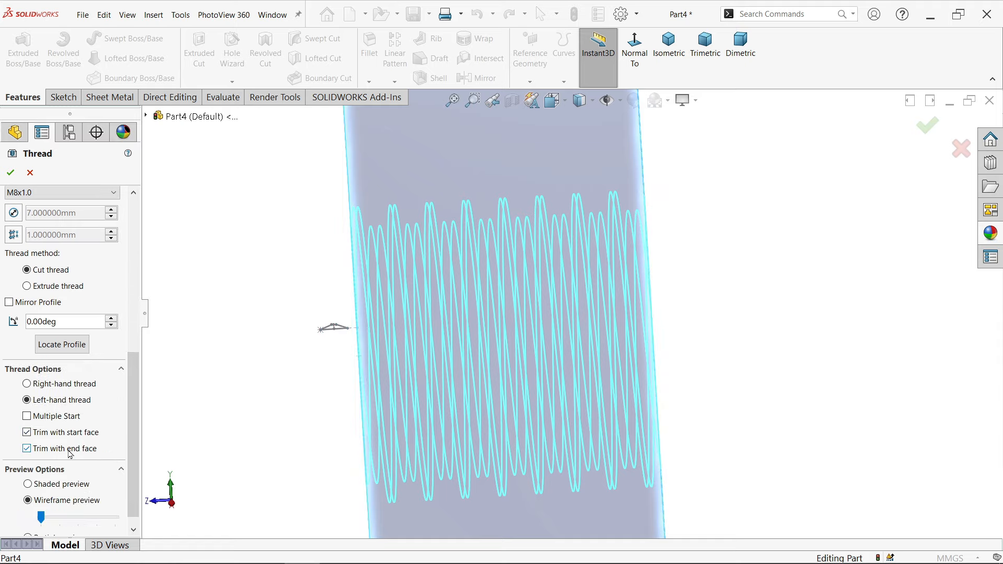
middle_drag(209, 290, 250, 293)
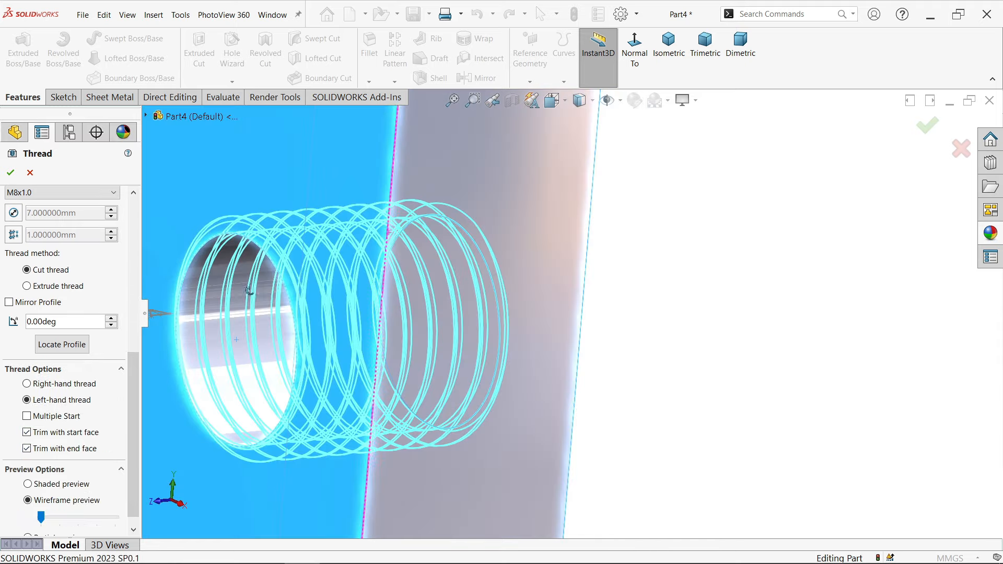
click(12, 170)
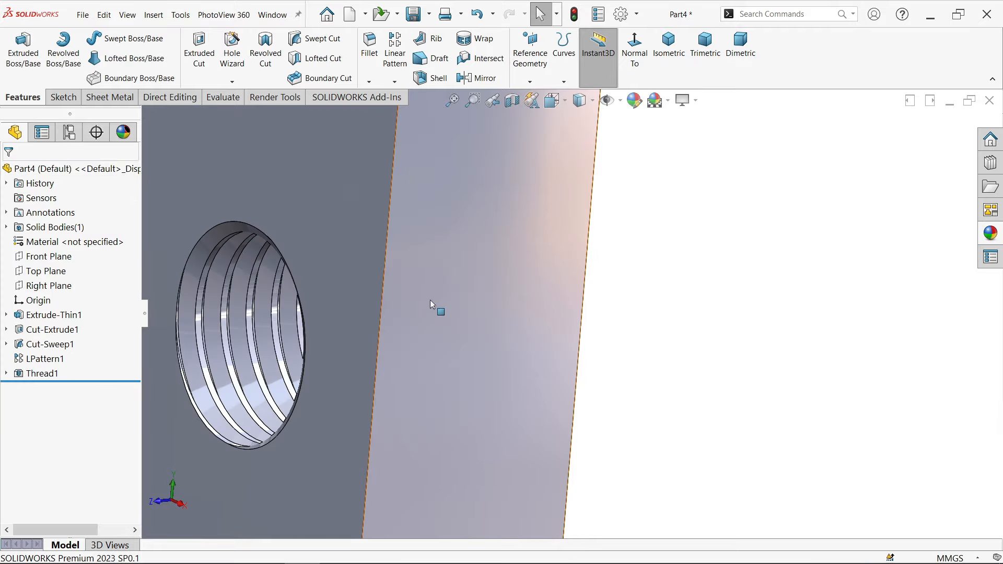
Assign Alloy Steel from the Steel materials library to the jaw part.
scroll(444, 302, down, 4)
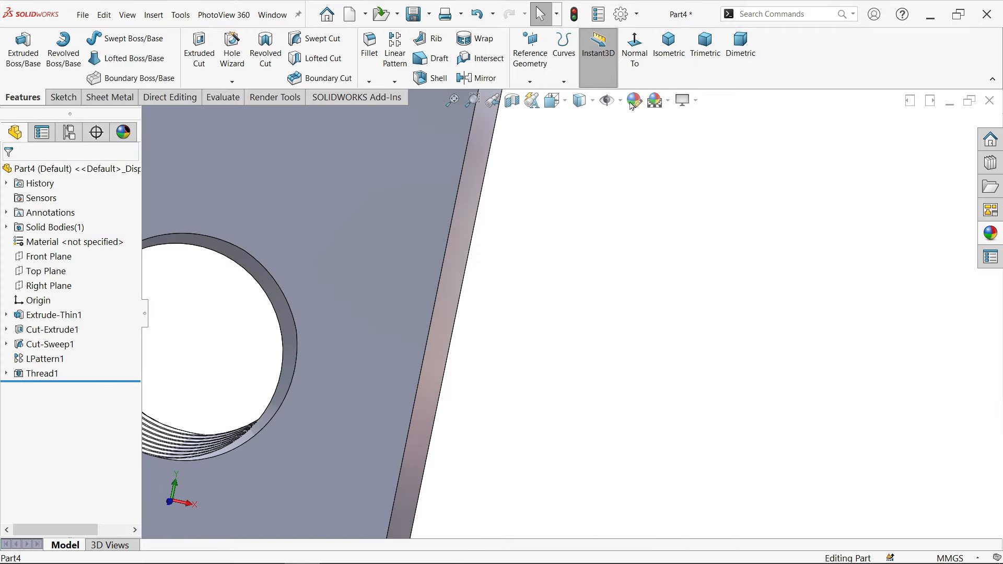
click(669, 48)
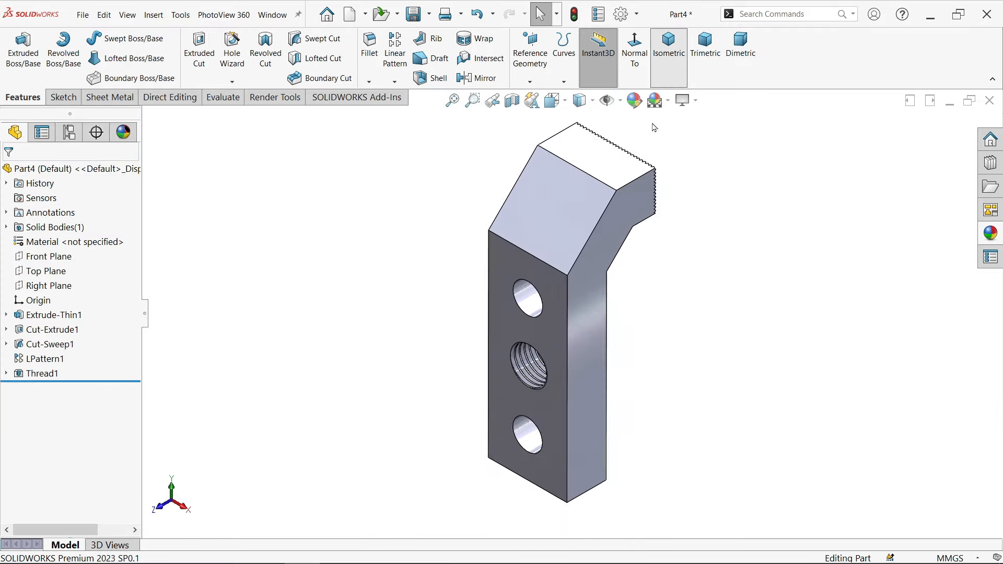
right_click(96, 247)
click(157, 253)
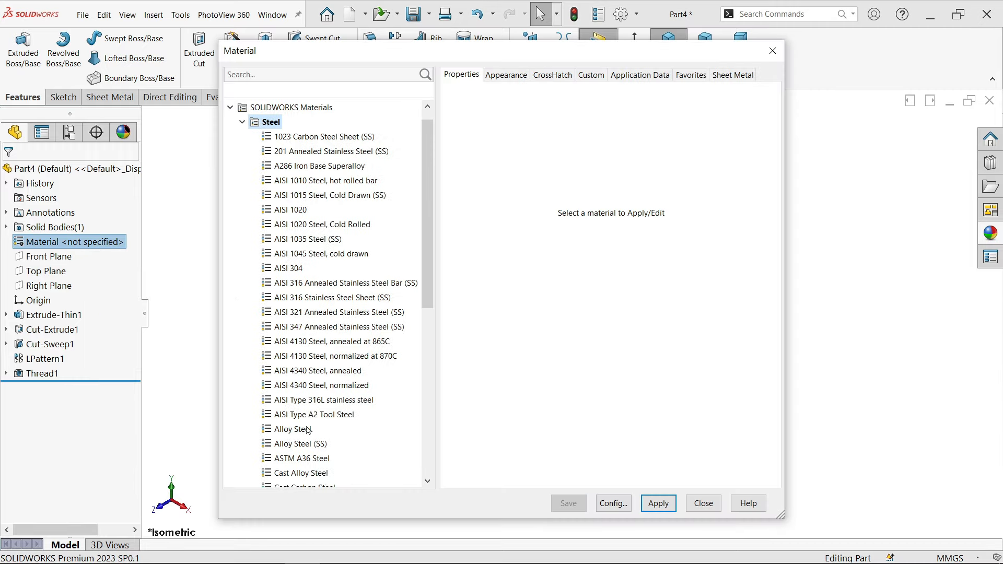
click(307, 429)
click(657, 504)
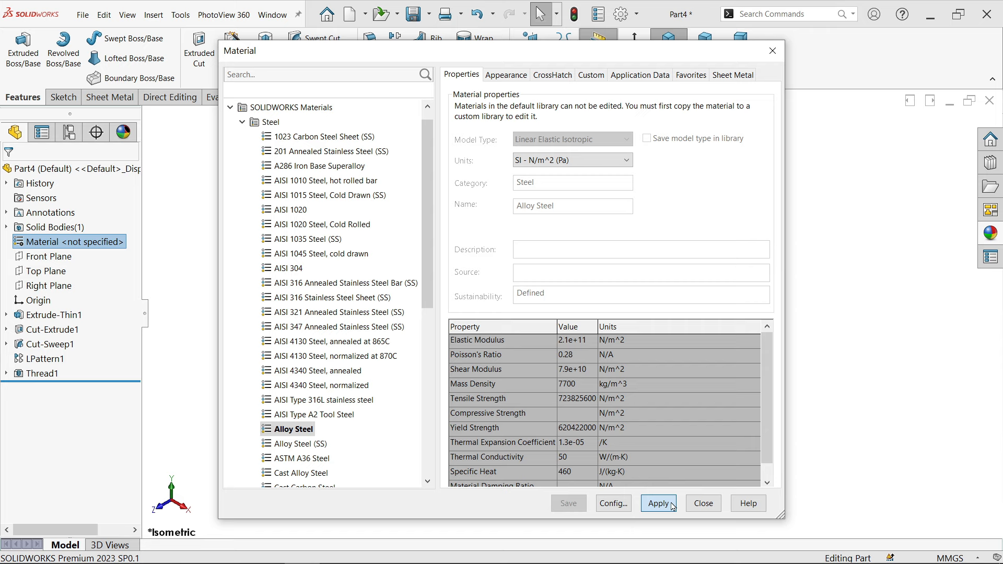
click(704, 503)
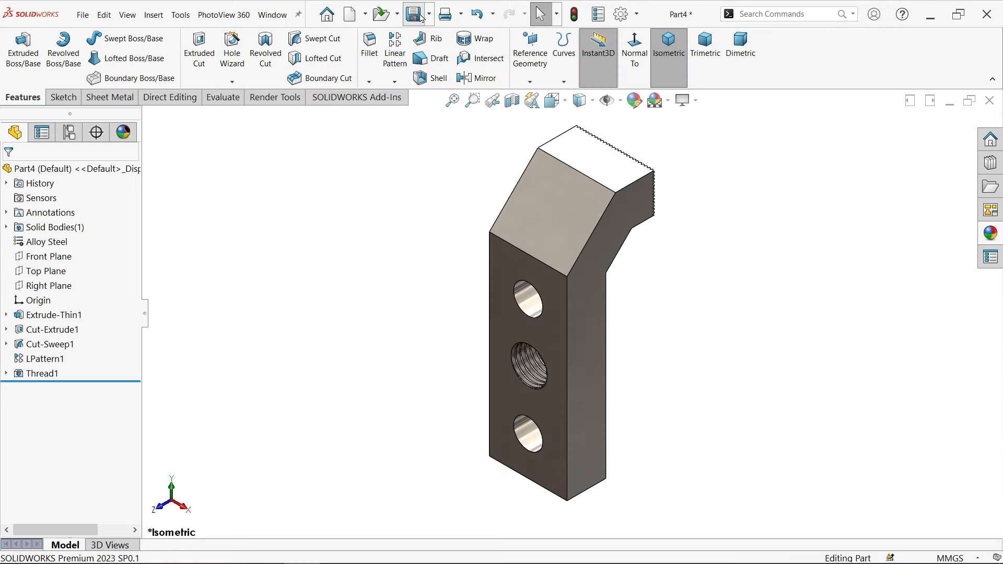
Save the part as Jaw1 in the Hand Vise1 folder, rebuilding the document before saving.
click(422, 18)
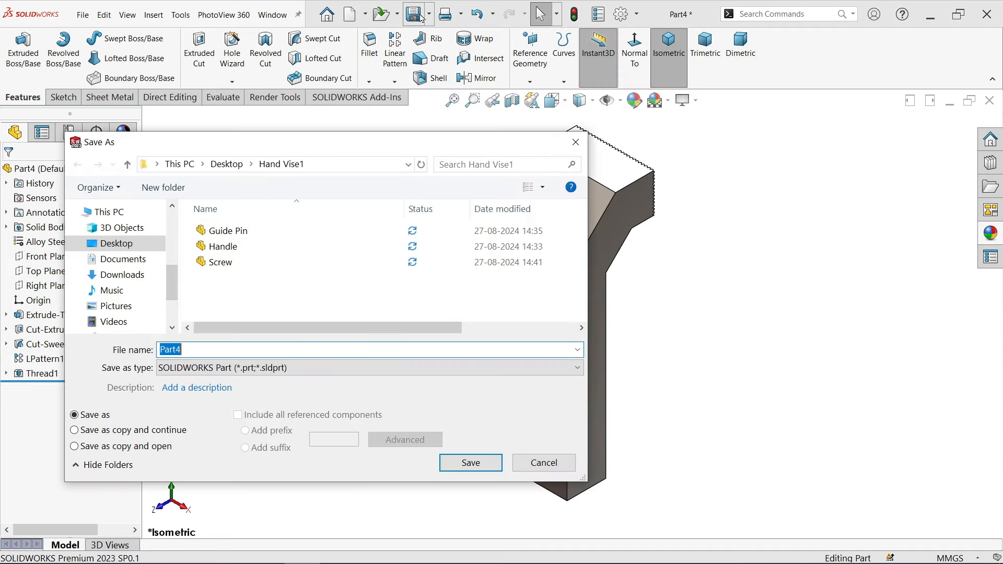
text(Jaw1)
click(462, 464)
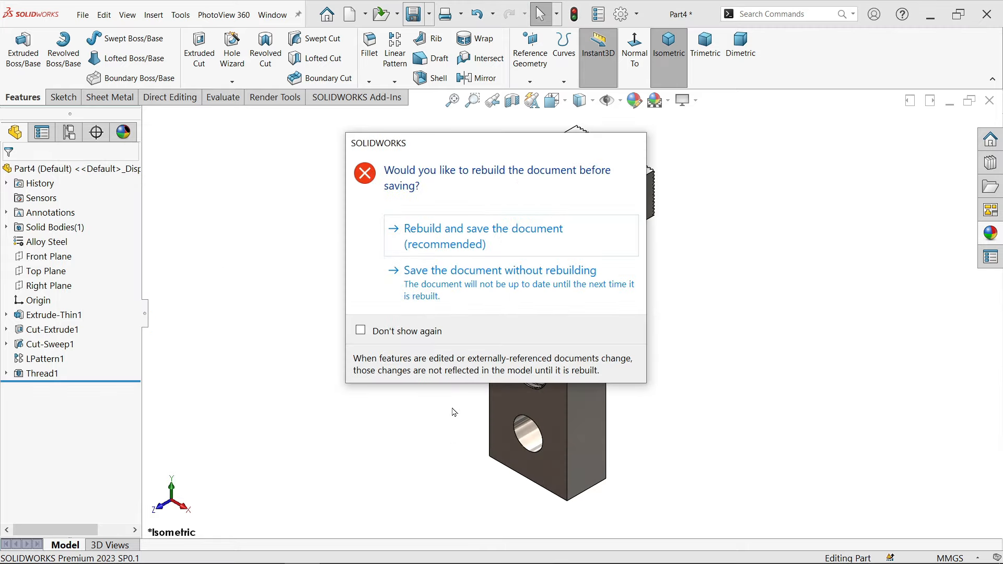
click(455, 237)
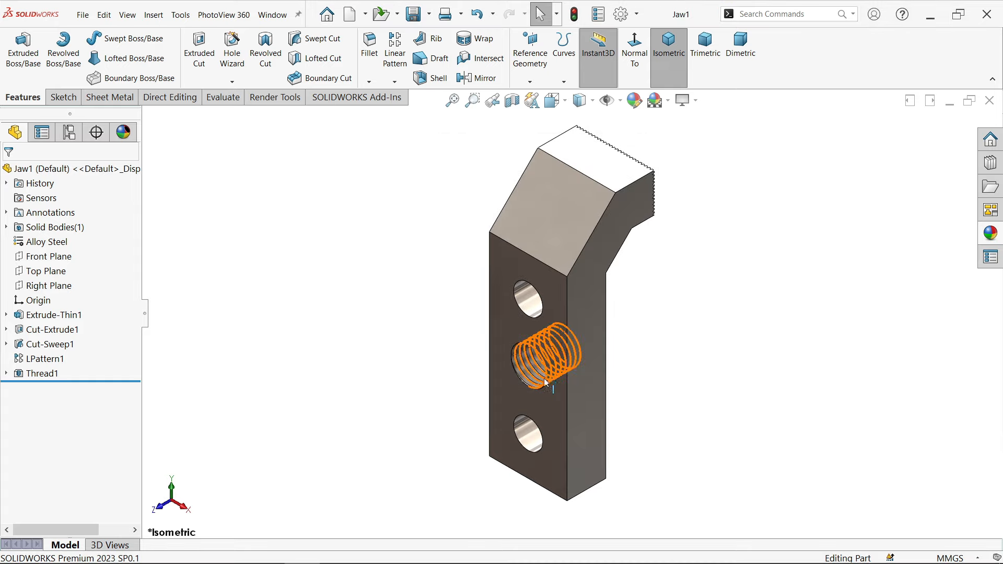
Edit the middle hole's thread feature to make it a right-hand thread.
right_click(23, 377)
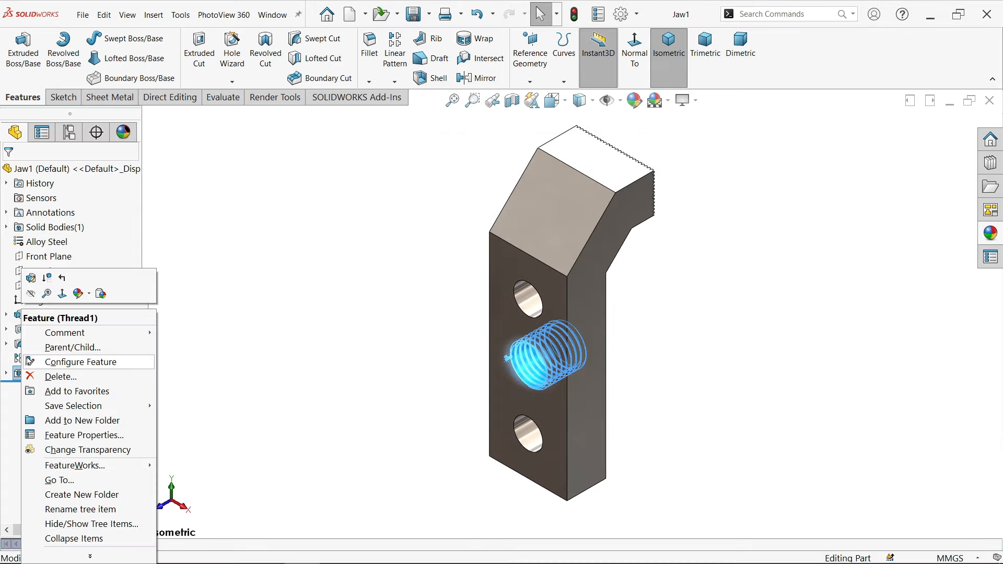
click(31, 280)
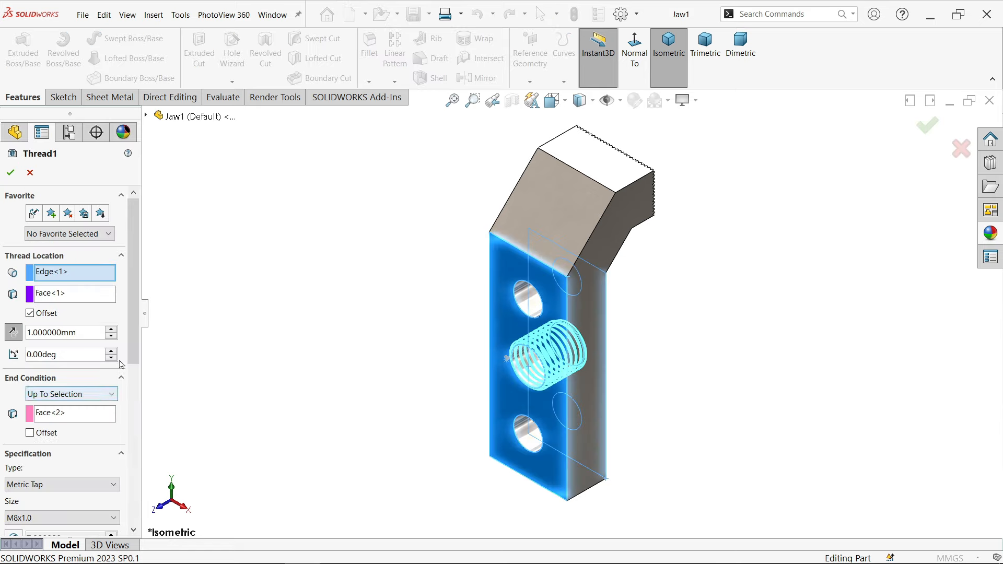
scroll(113, 426, down, 3)
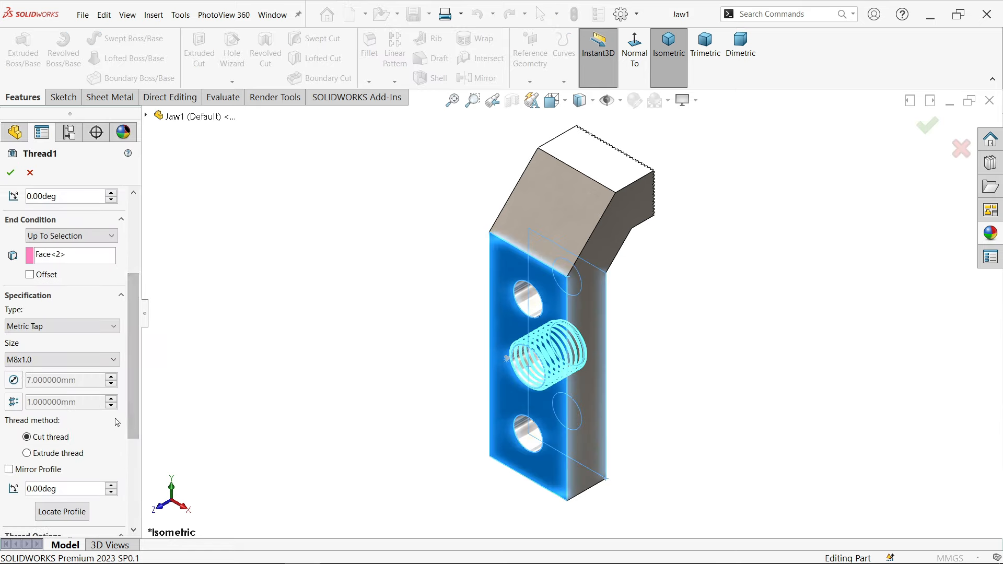
scroll(118, 422, down, 3)
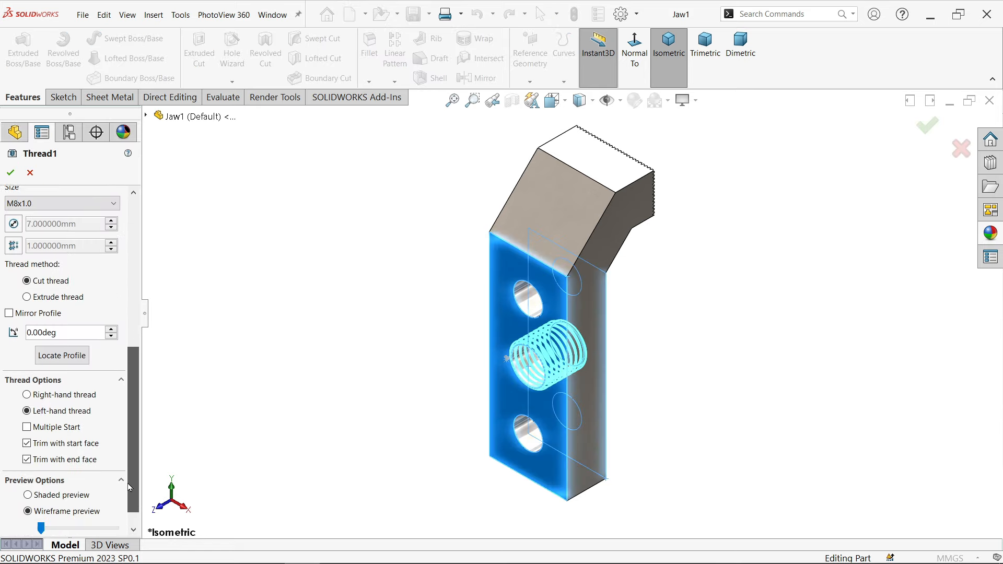
click(73, 397)
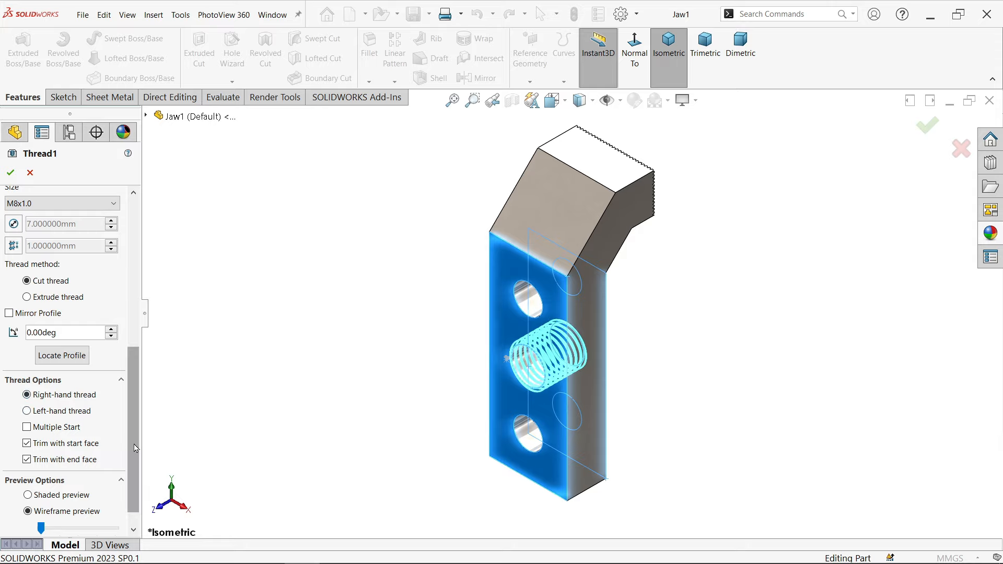
drag(130, 445, 143, 297)
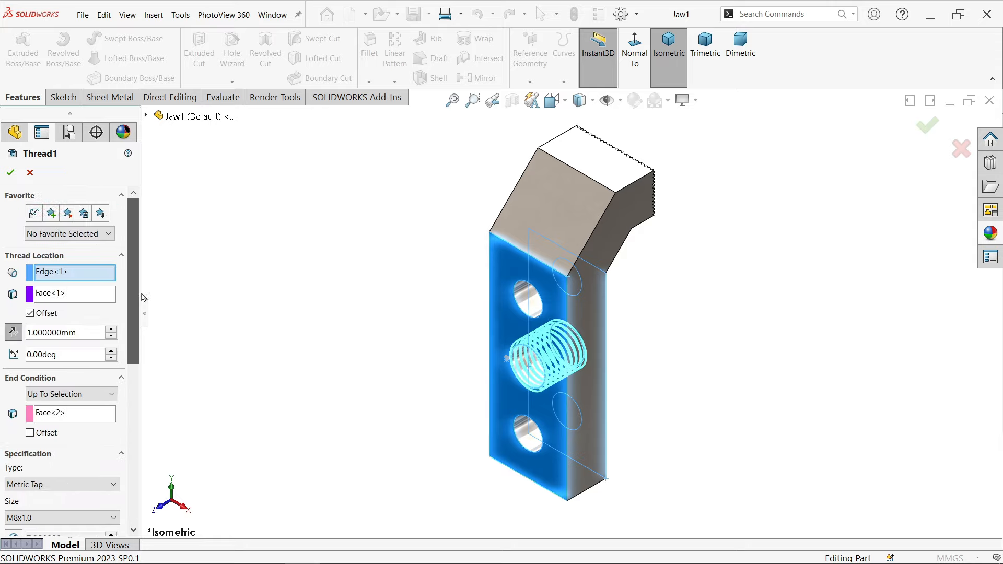
click(11, 173)
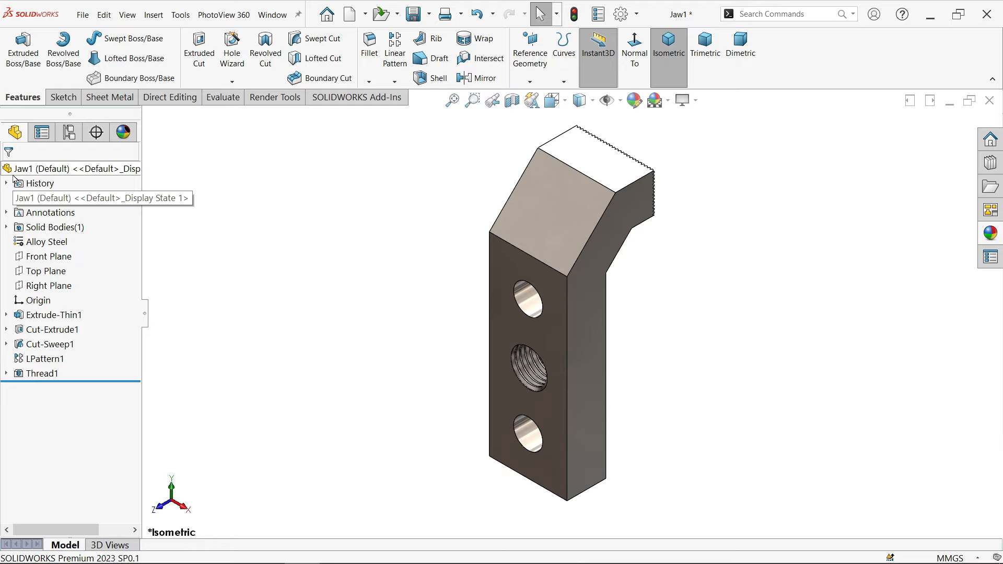
Save the modified jaw as a separate part named Jaw2 in the Hand Vise1 folder.
click(429, 15)
click(433, 55)
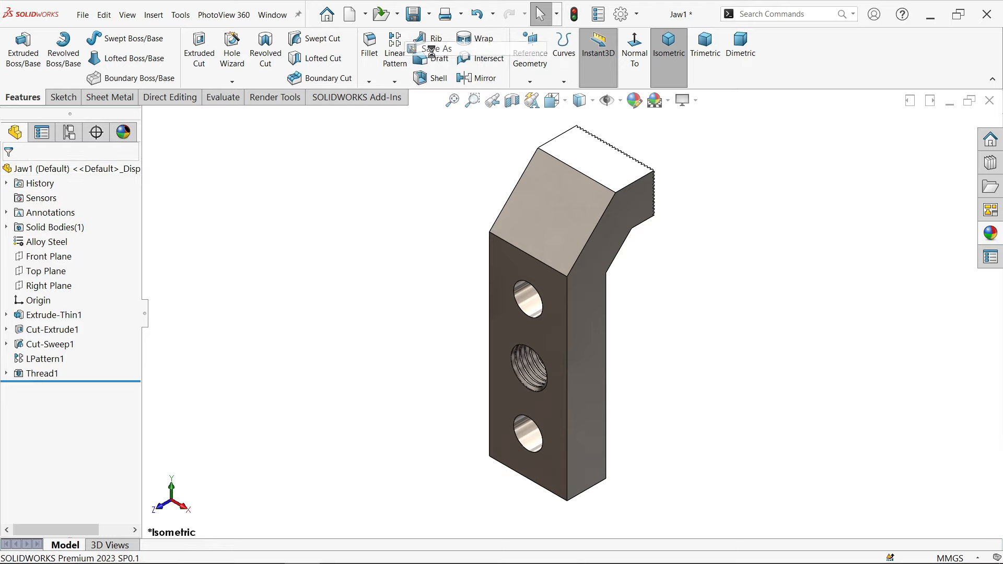
click(205, 350)
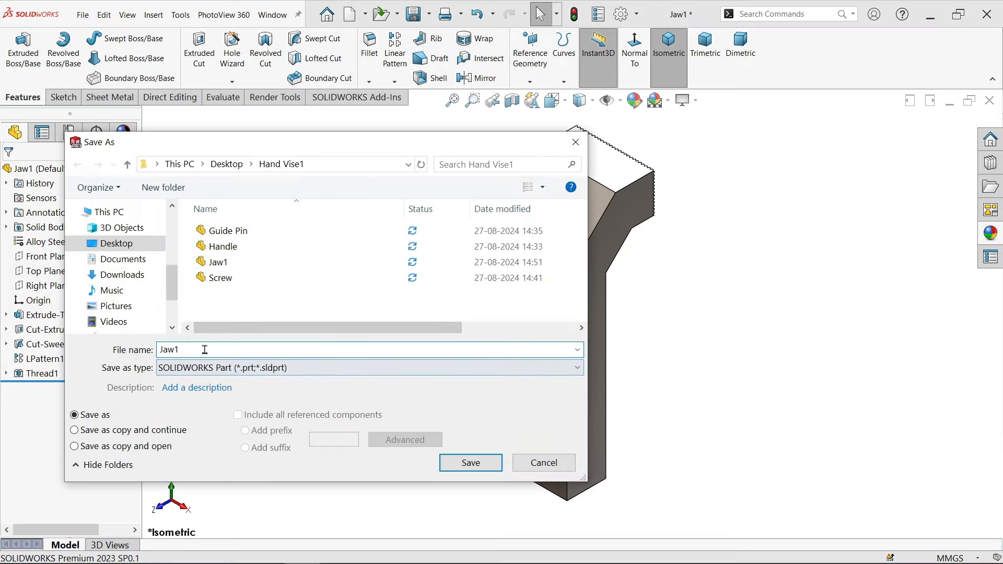
key(BackSpace)
text(2)
click(460, 464)
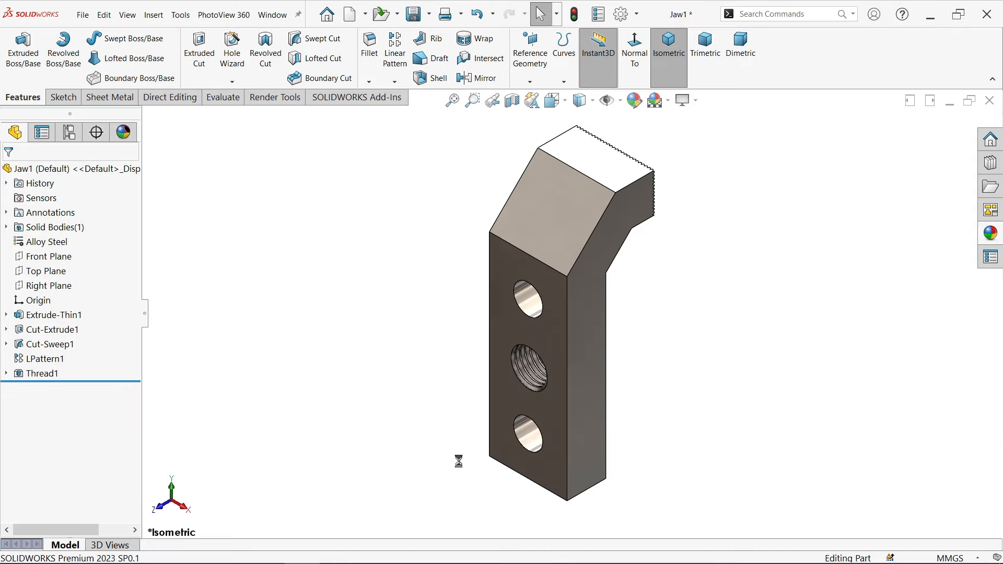
Switch to the hand vise drawing image and examine the parts list and the dimensions of the handle pin and screw pin.
key(alt+Tab)
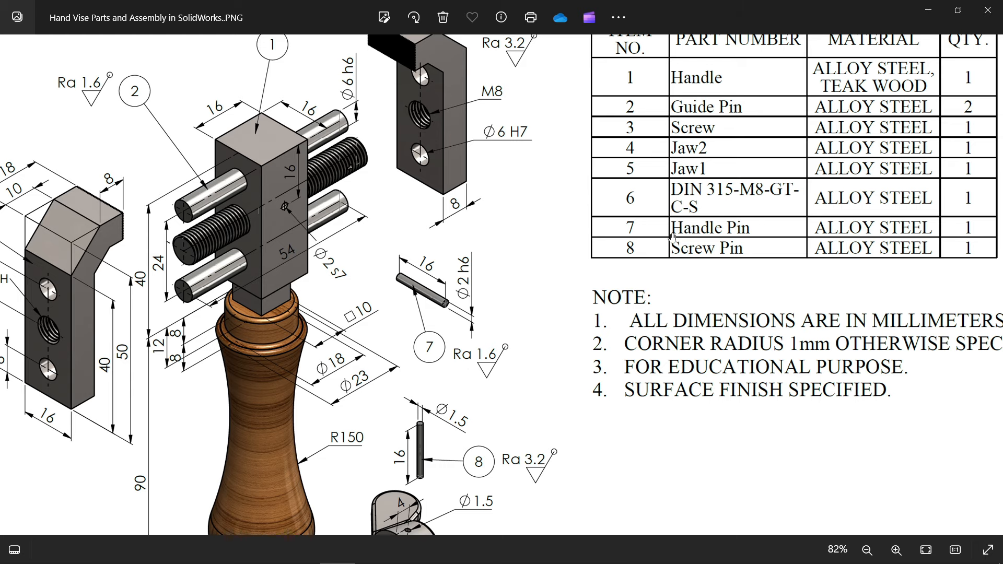
scroll(672, 238, down, 4)
ctrl+scroll(428, 392, down, 2)
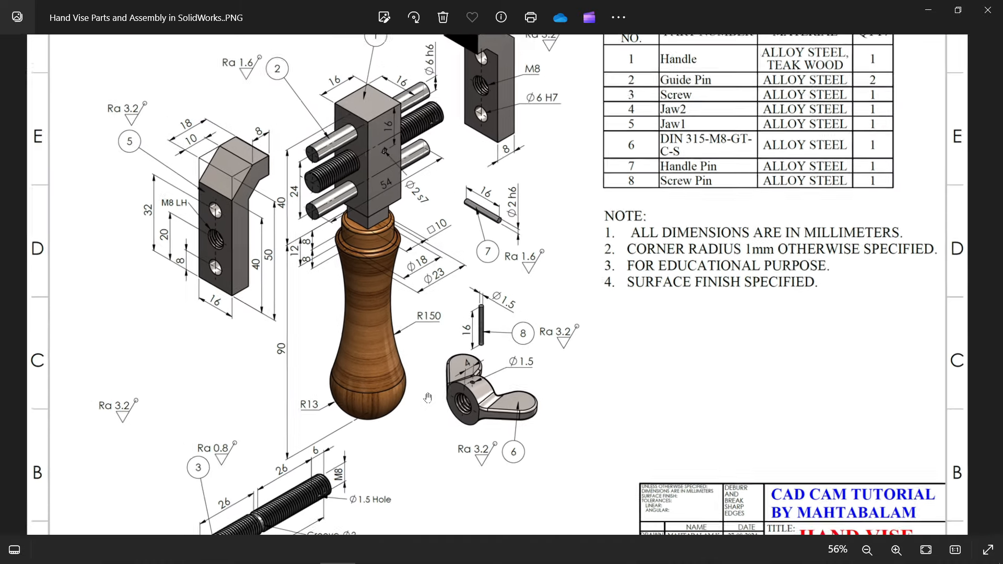
ctrl+scroll(428, 397, up, 4)
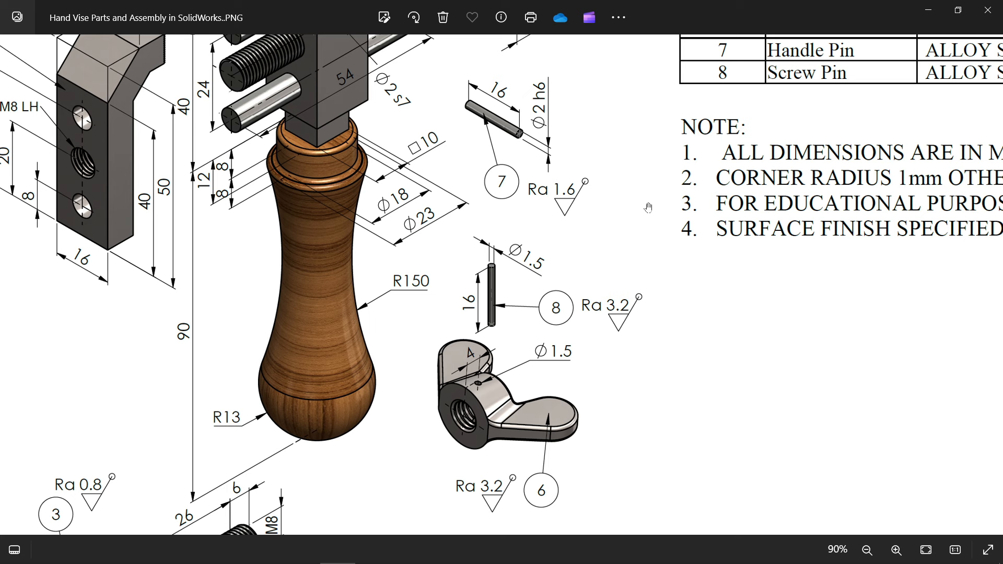
mouse_move(649, 208)
mouse_down()
mouse_move(564, 425)
mouse_move(522, 438)
mouse_up()
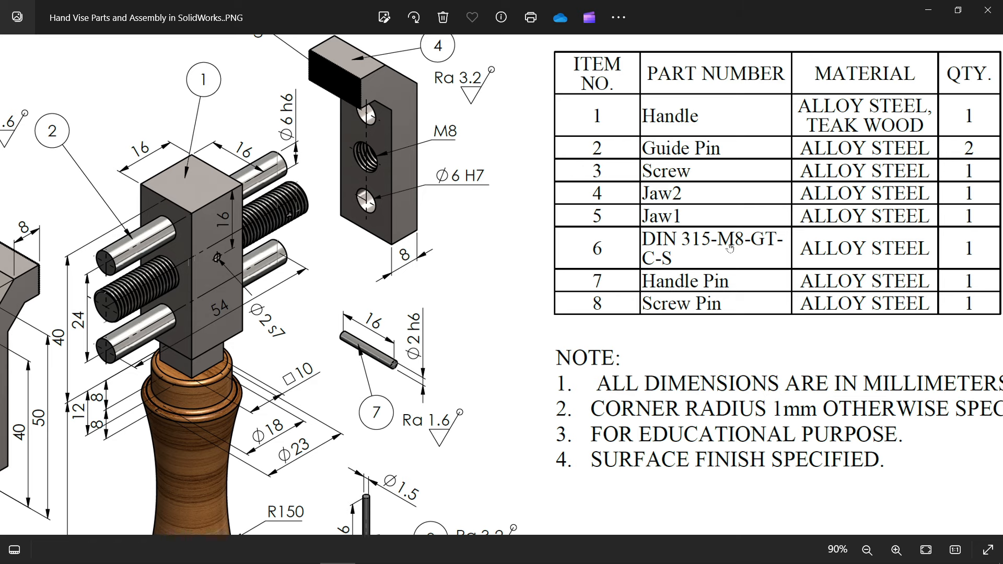
drag(731, 248, 653, 243)
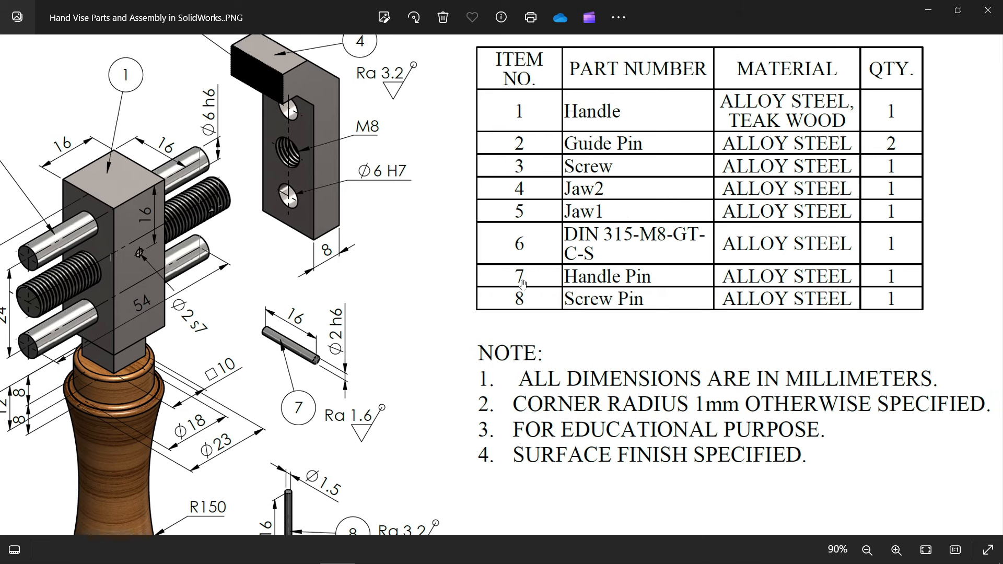
drag(425, 365, 506, 317)
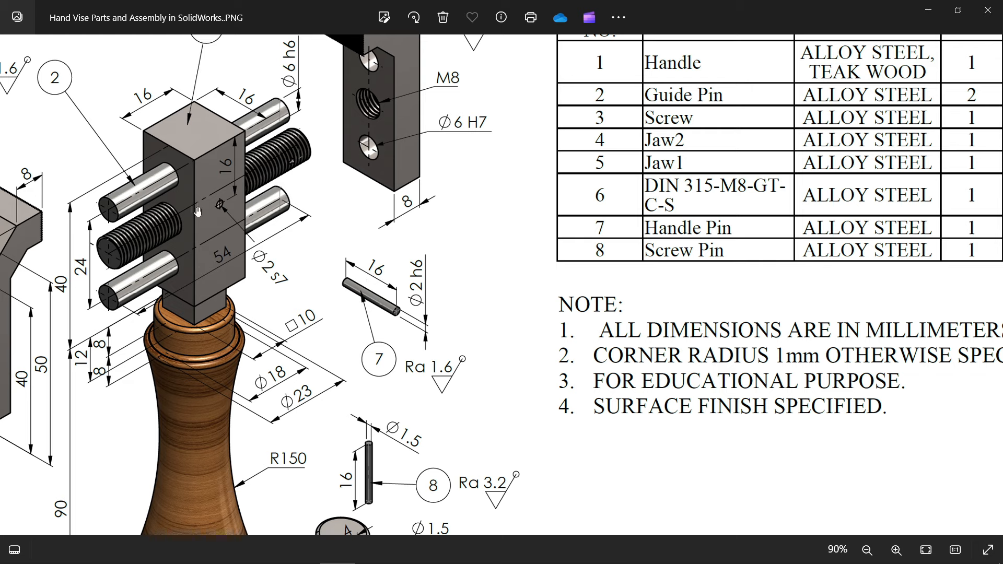
drag(425, 394, 416, 307)
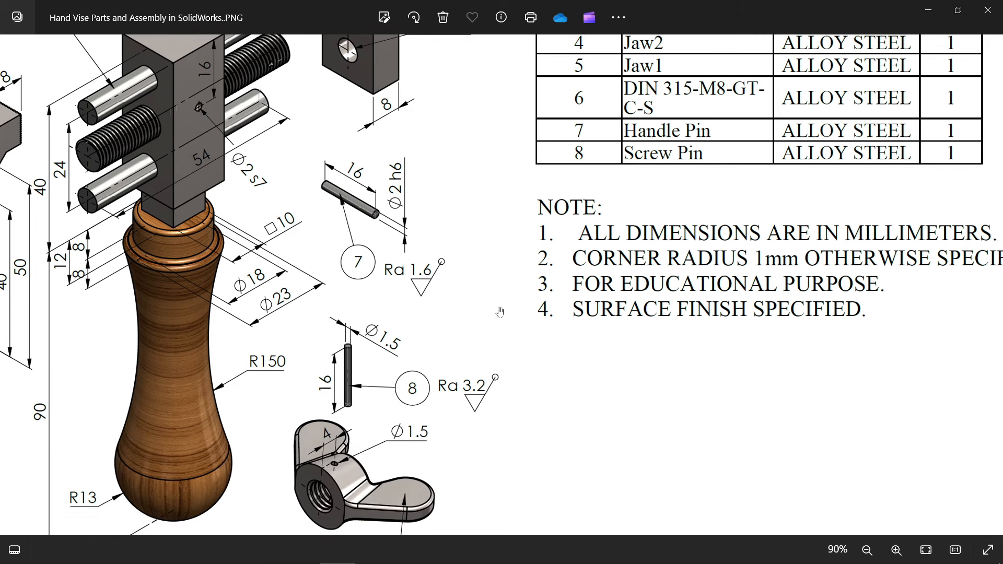
click(930, 17)
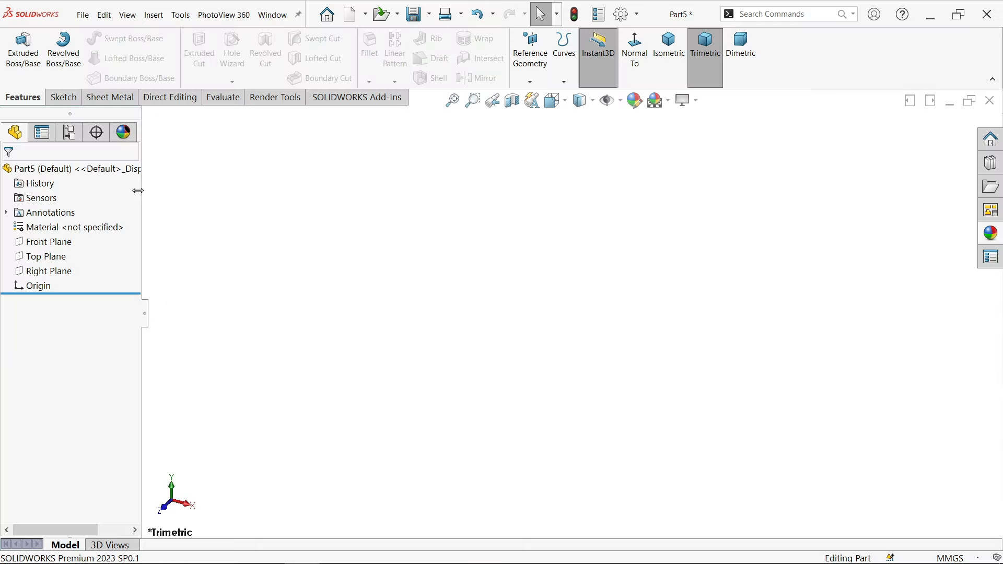
Sketch a circle of 2 mm diameter centred on the origin of the Front Plane.
click(52, 244)
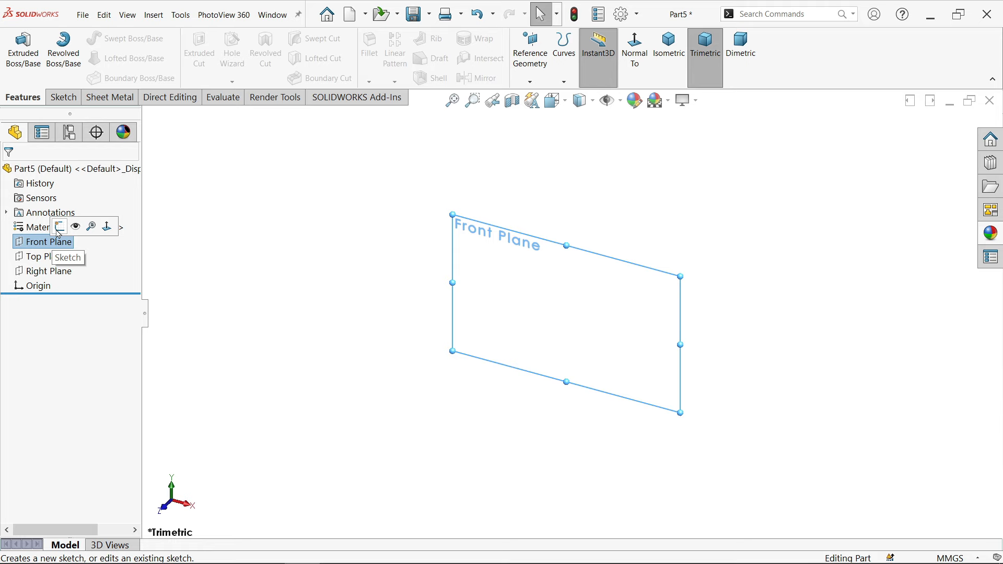
click(58, 231)
click(112, 38)
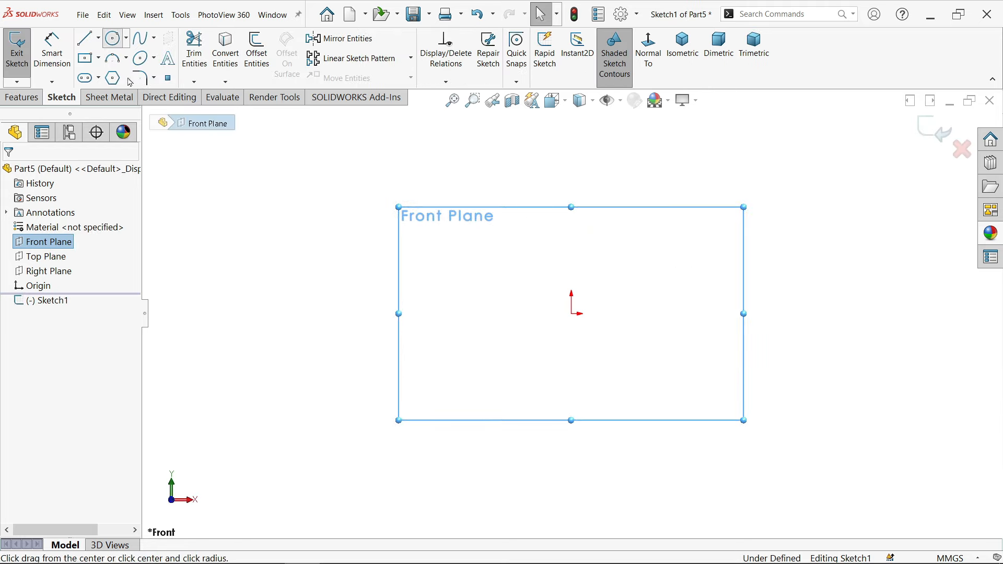
click(572, 314)
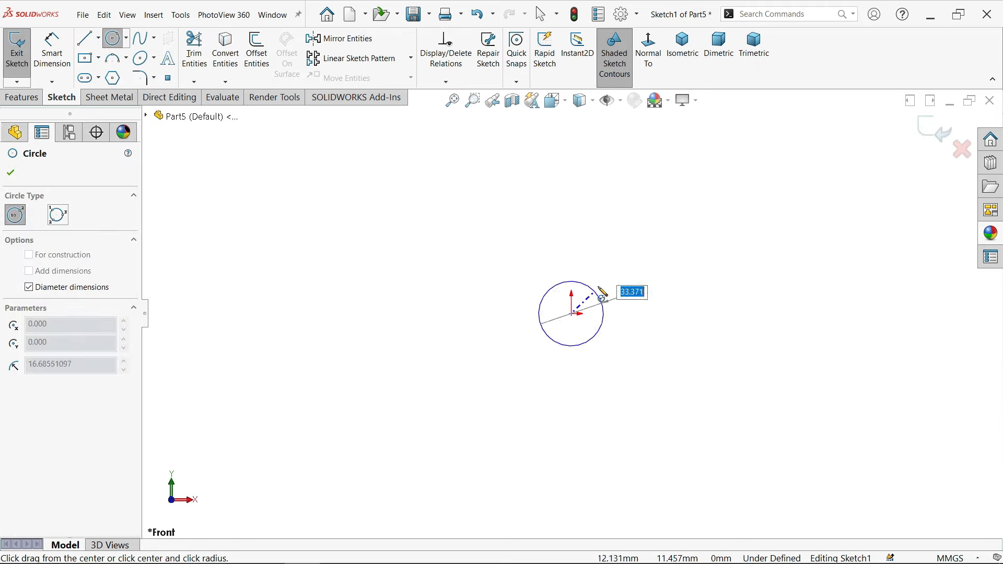
text(2)
key(Return)
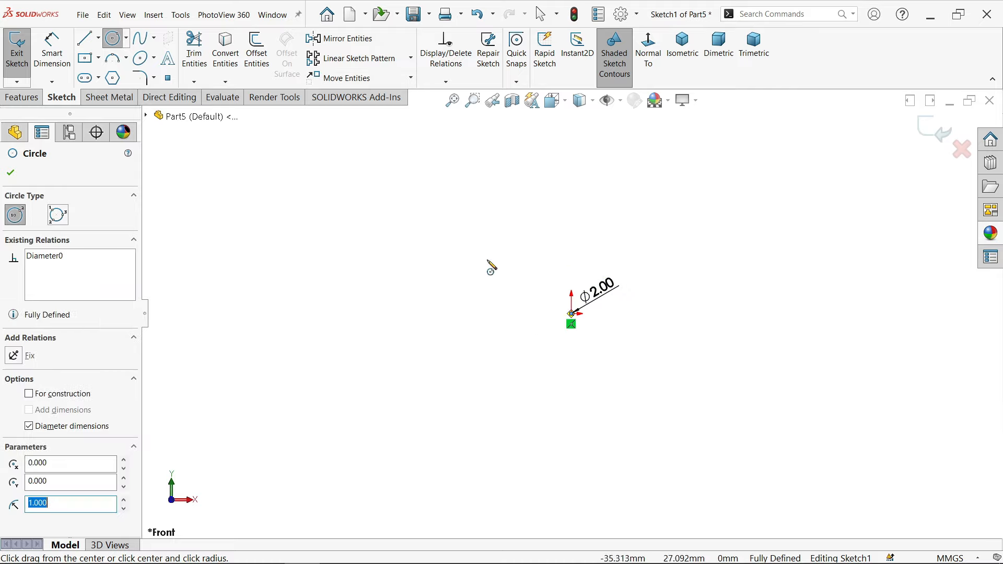
right_click(303, 224)
click(337, 226)
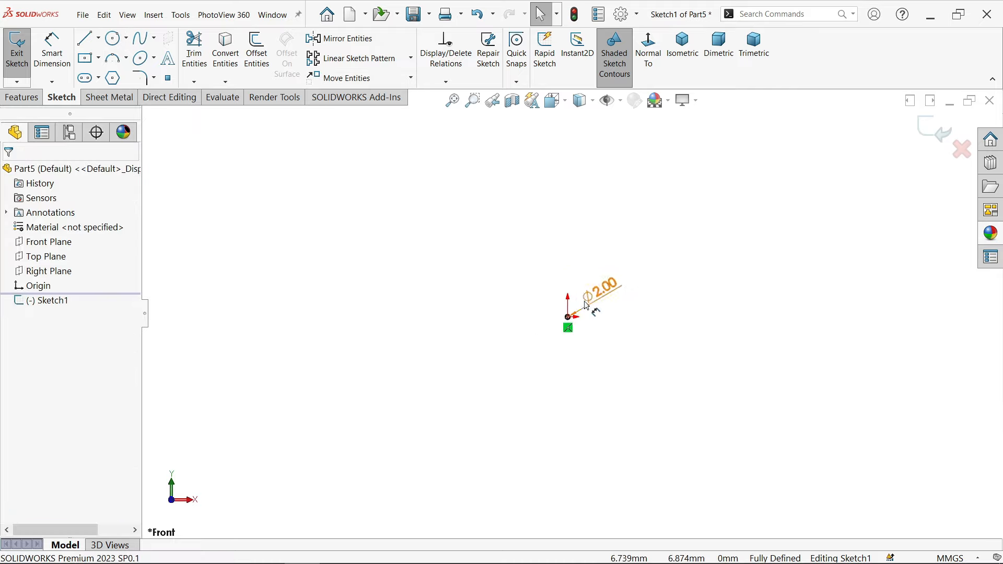
Give the circle's diameter dimension a Fit tolerance of the Press type with shaft fit h6.
click(619, 292)
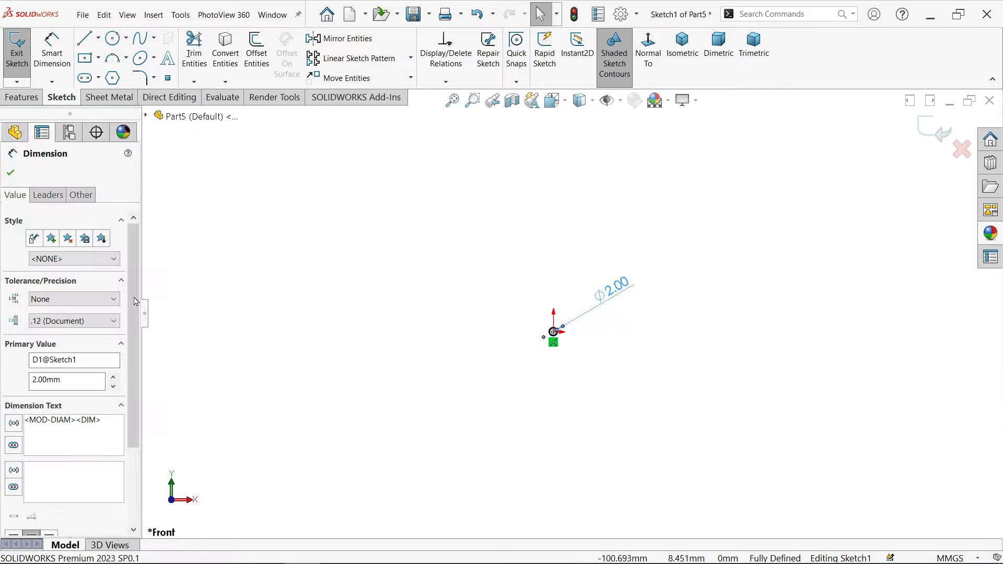
click(66, 301)
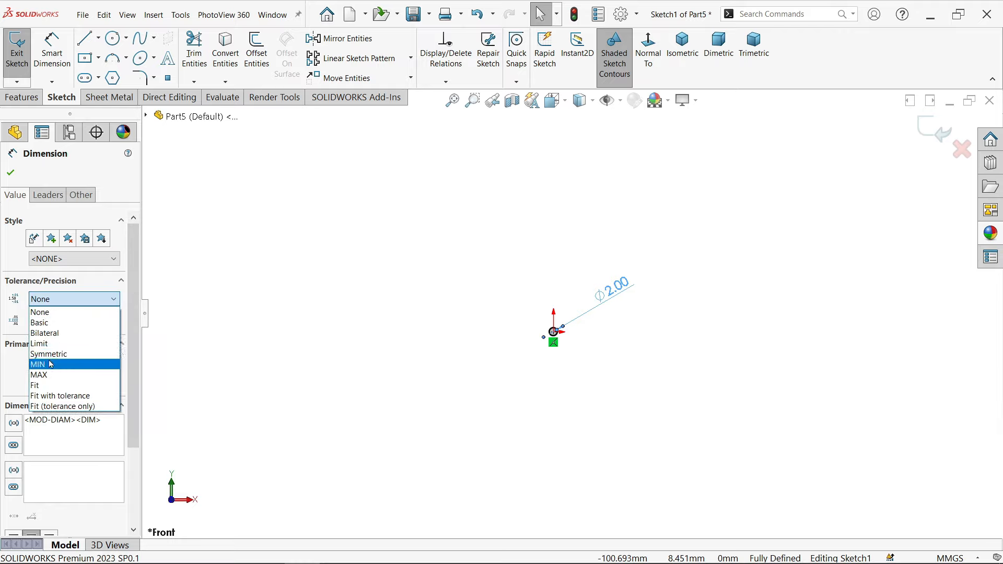
click(47, 386)
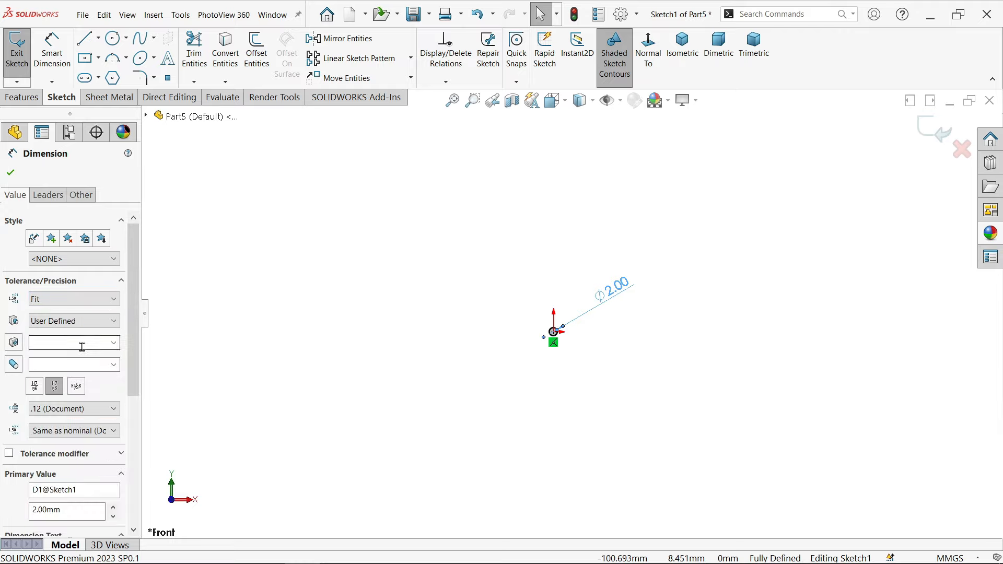
click(78, 321)
click(40, 366)
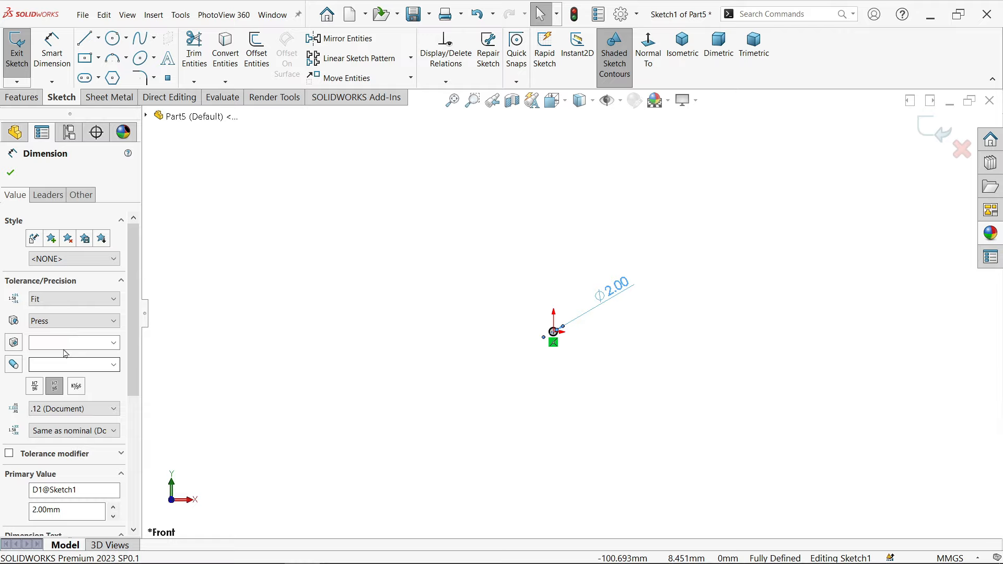
click(113, 364)
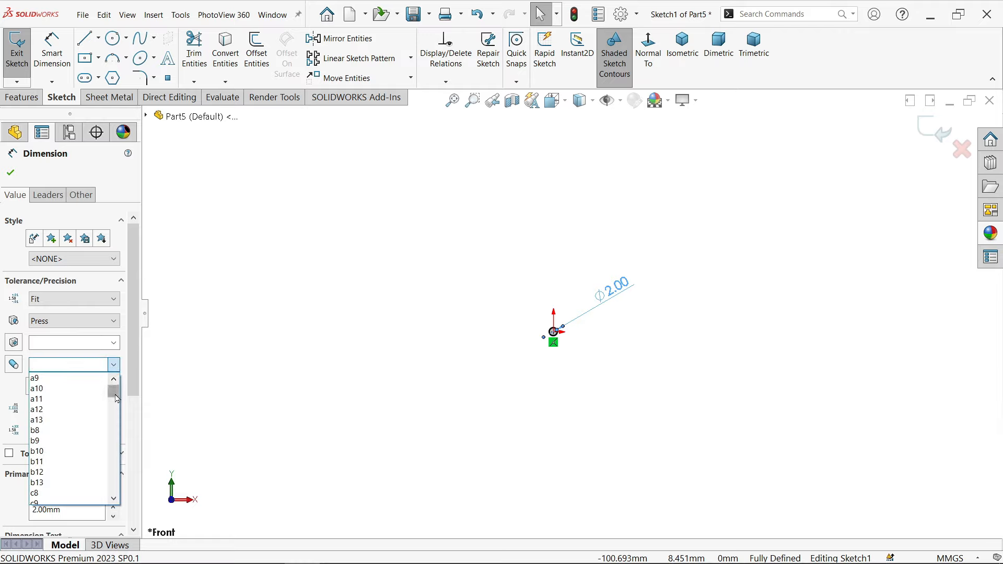
drag(116, 398, 116, 411)
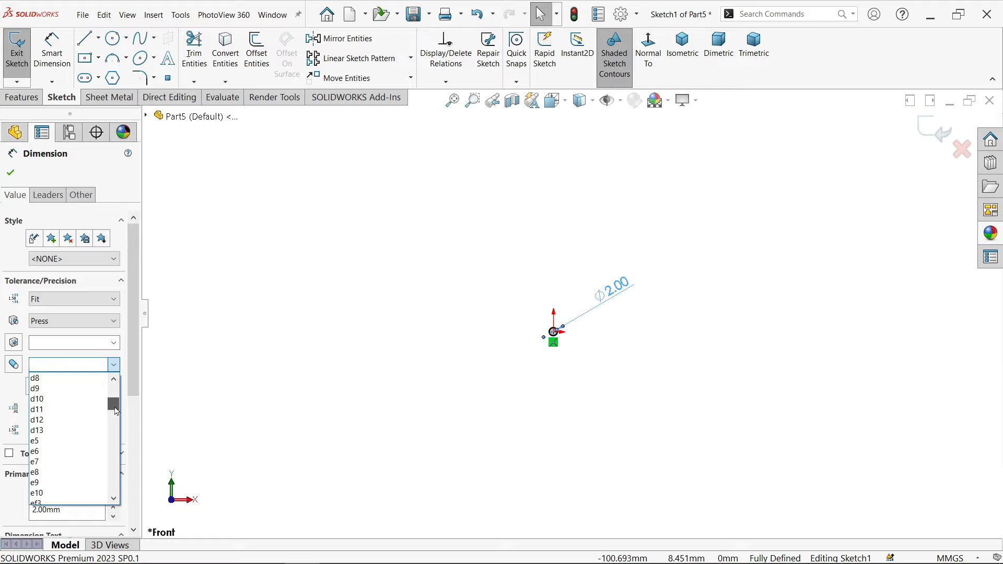
drag(116, 410, 116, 421)
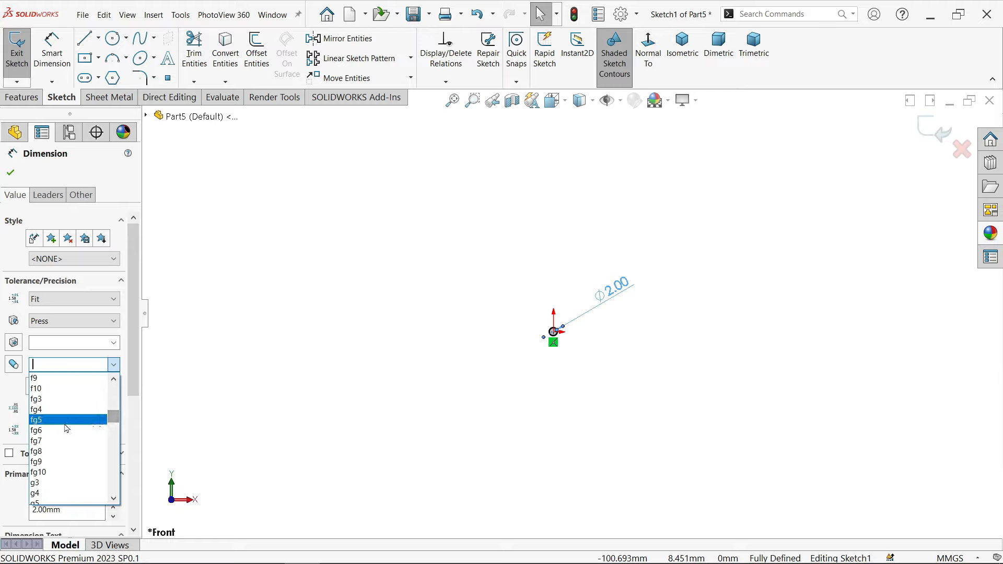
scroll(58, 444, down, 2)
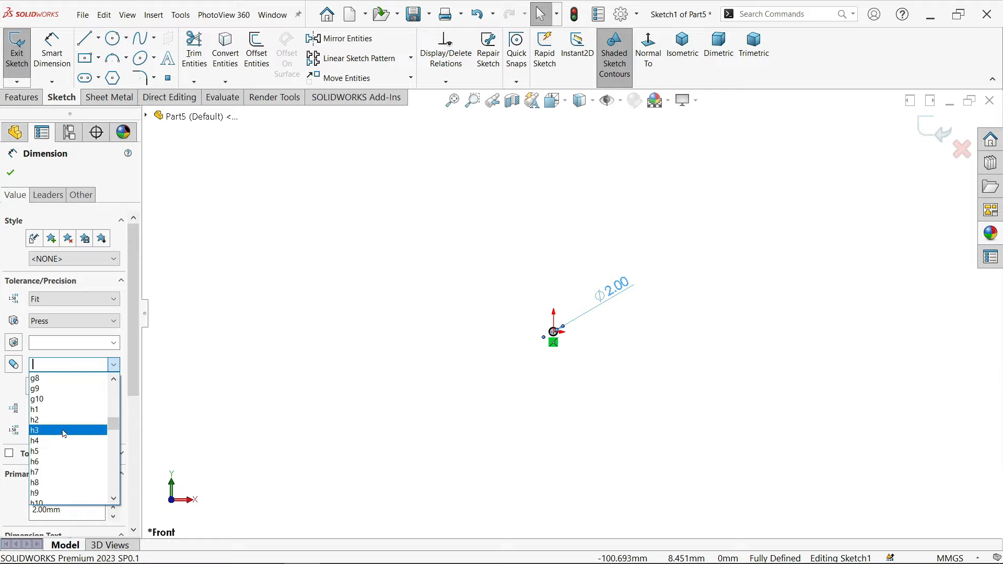
click(42, 462)
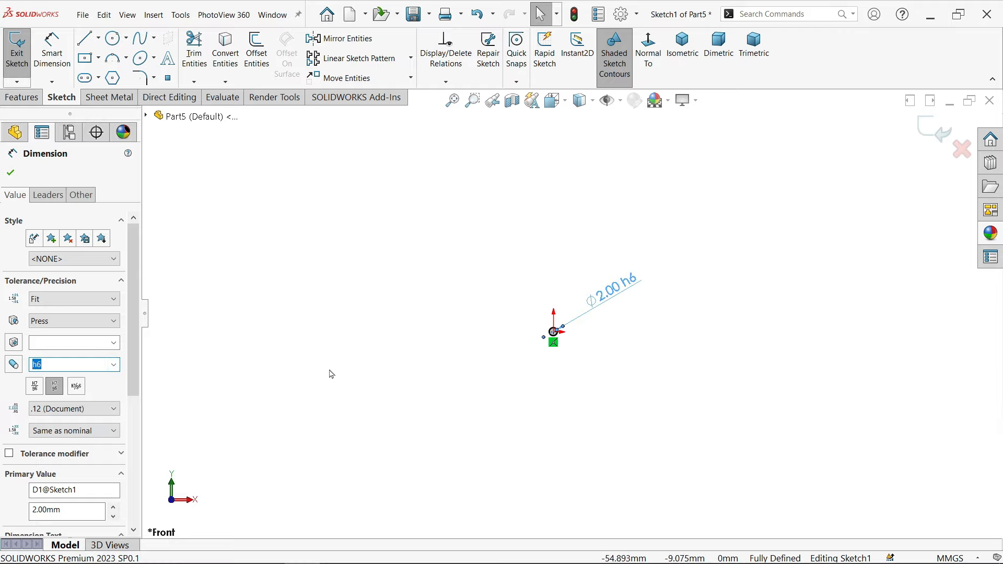
Set the diameter dimension's unit precision to None and accept the dimension properties.
click(52, 408)
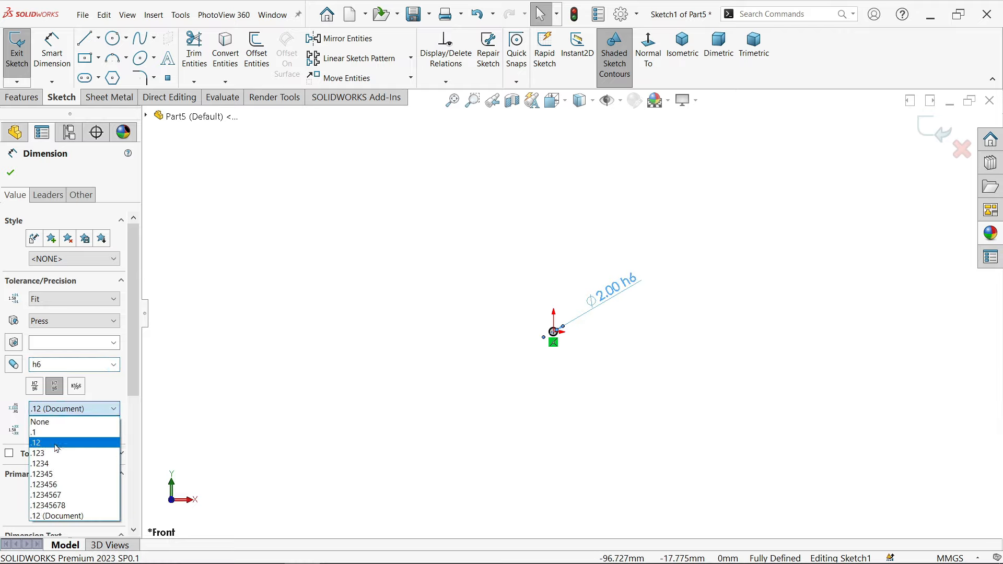
click(50, 424)
scroll(601, 319, down, 4)
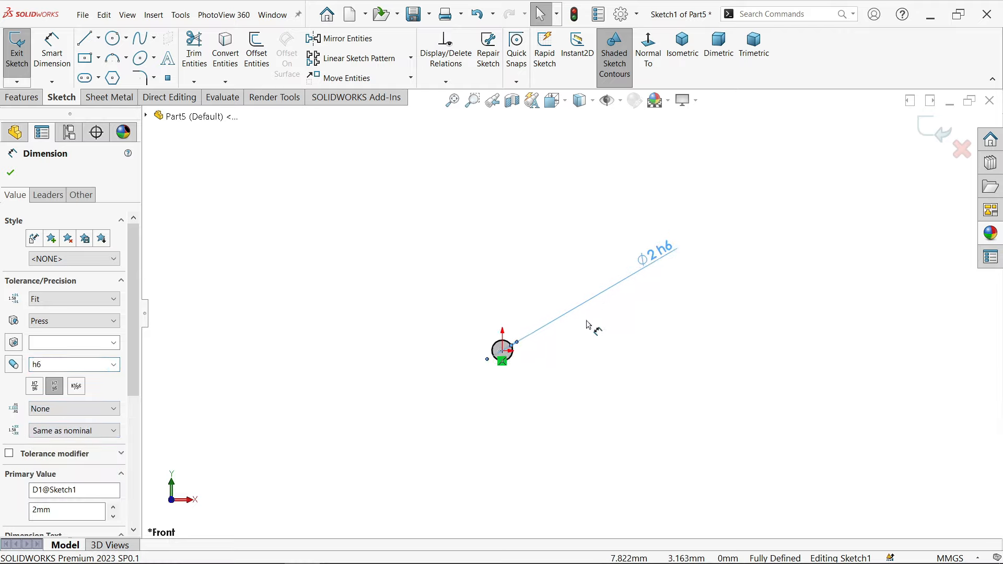
click(10, 173)
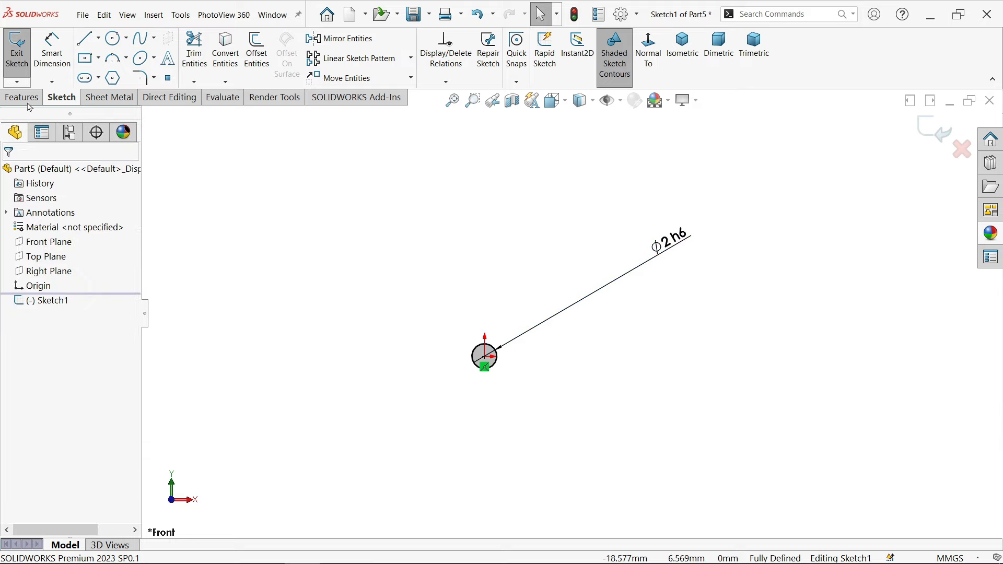
Extrude the circle as a blind boss 16 mm deep.
click(21, 97)
click(22, 63)
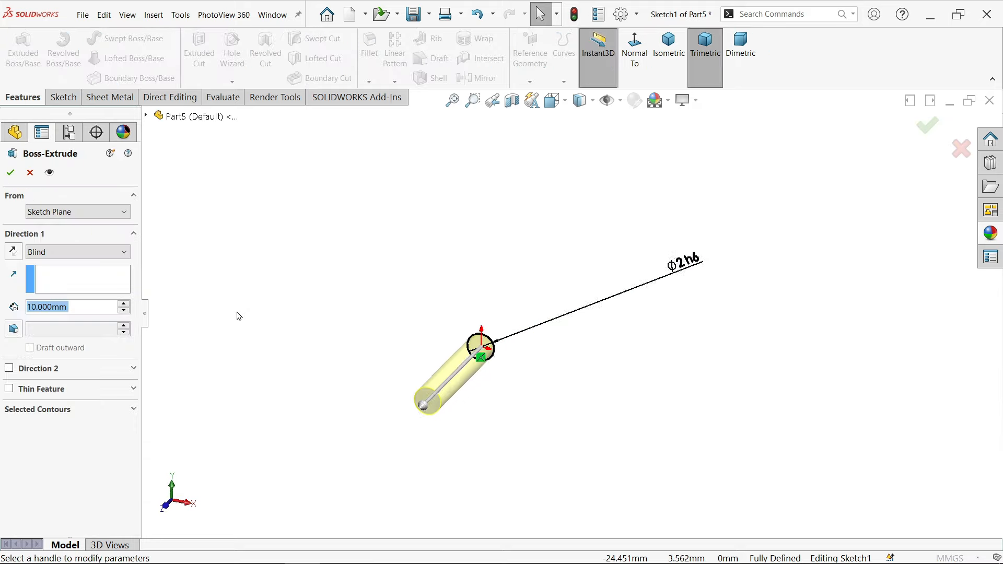
text(16)
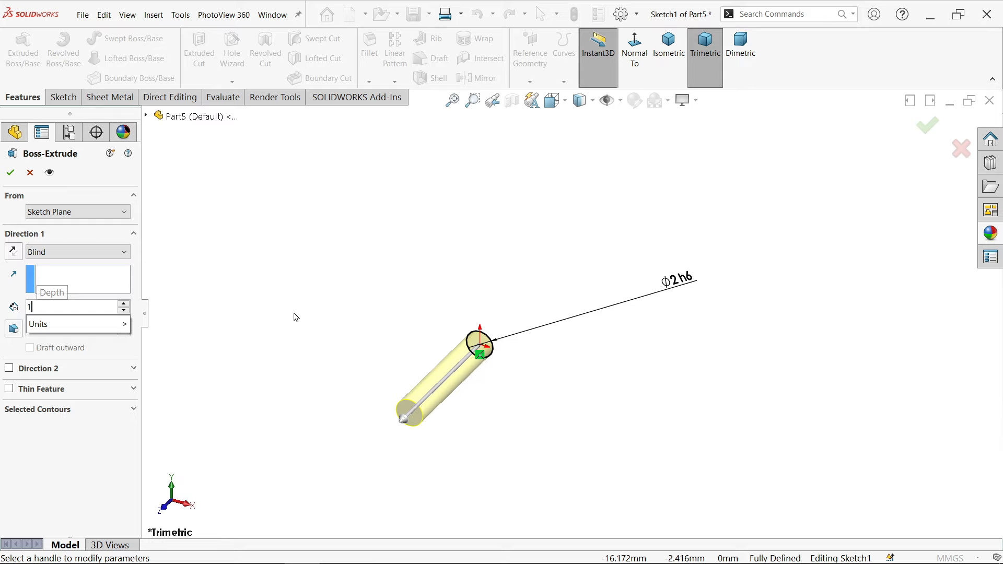
key(Return)
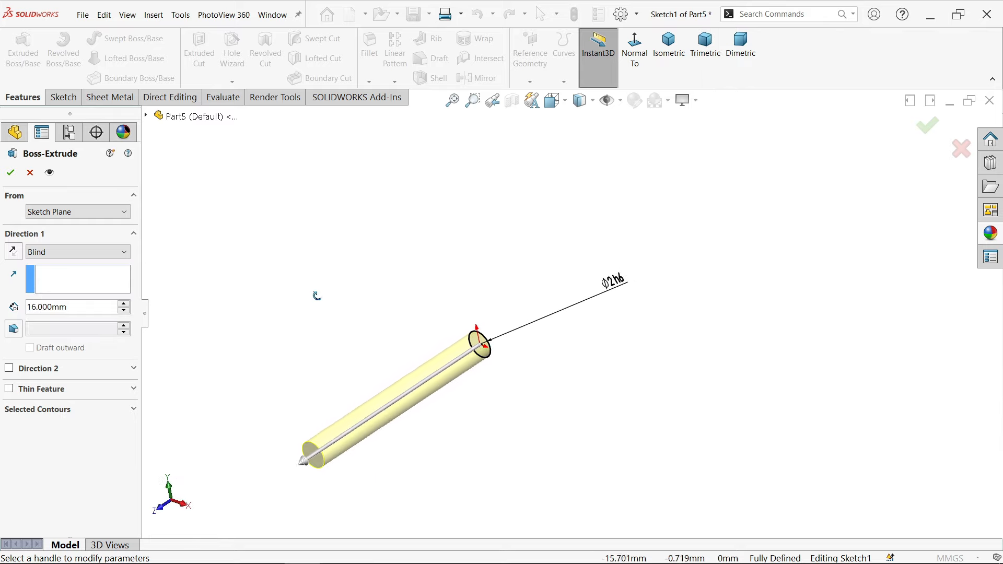
click(10, 175)
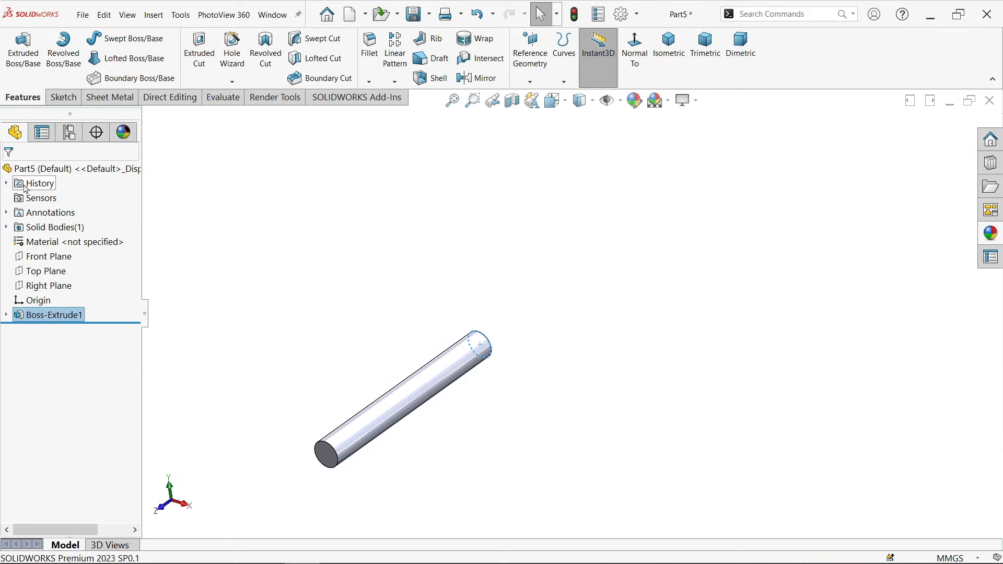
Apply Alloy Steel from the Steel category as the part's material.
click(77, 244)
right_click(77, 243)
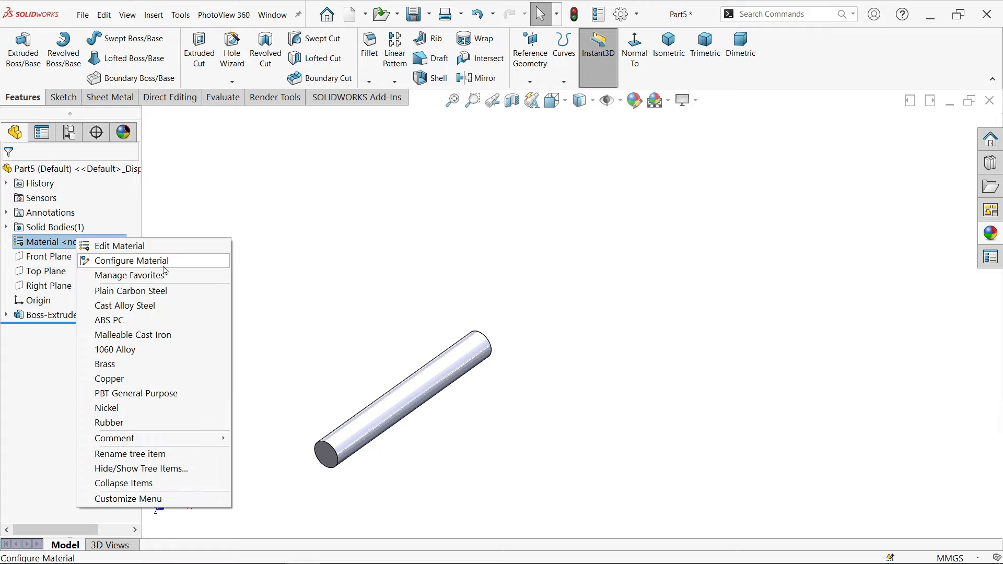
click(157, 246)
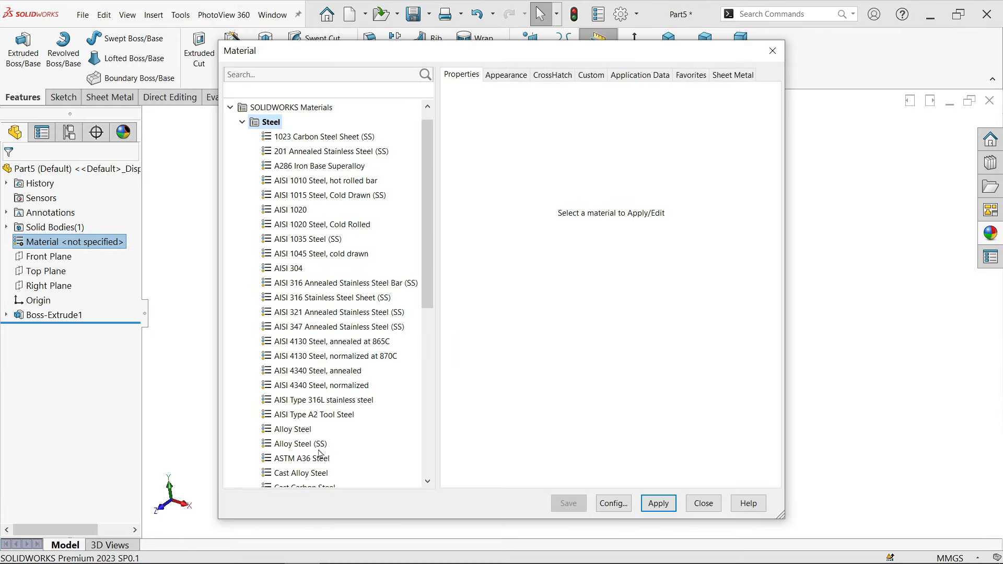
click(293, 431)
click(658, 504)
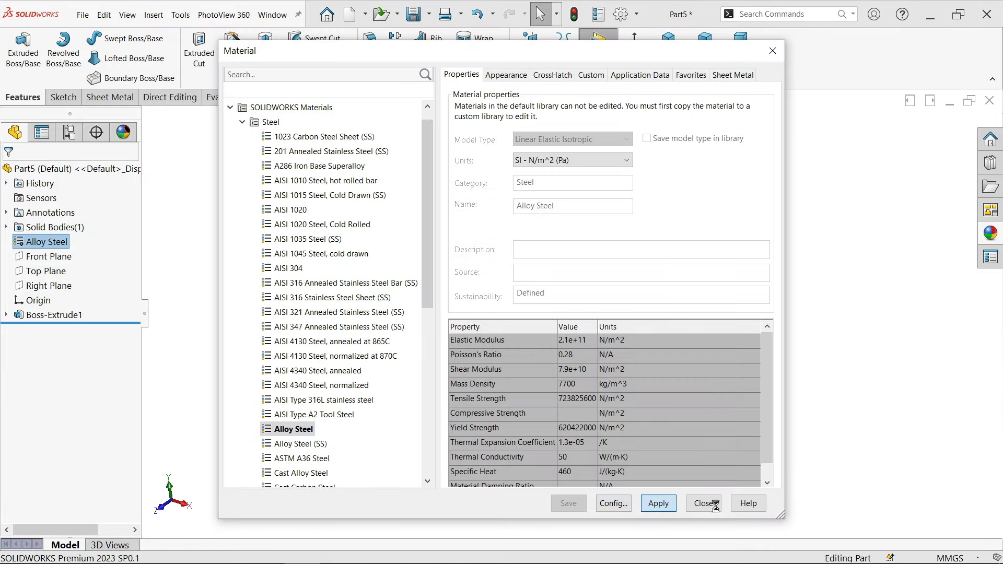
click(703, 504)
Show the pin in isometric view and save the part as Handle Pin in the Hand Vise1 folder.
click(669, 46)
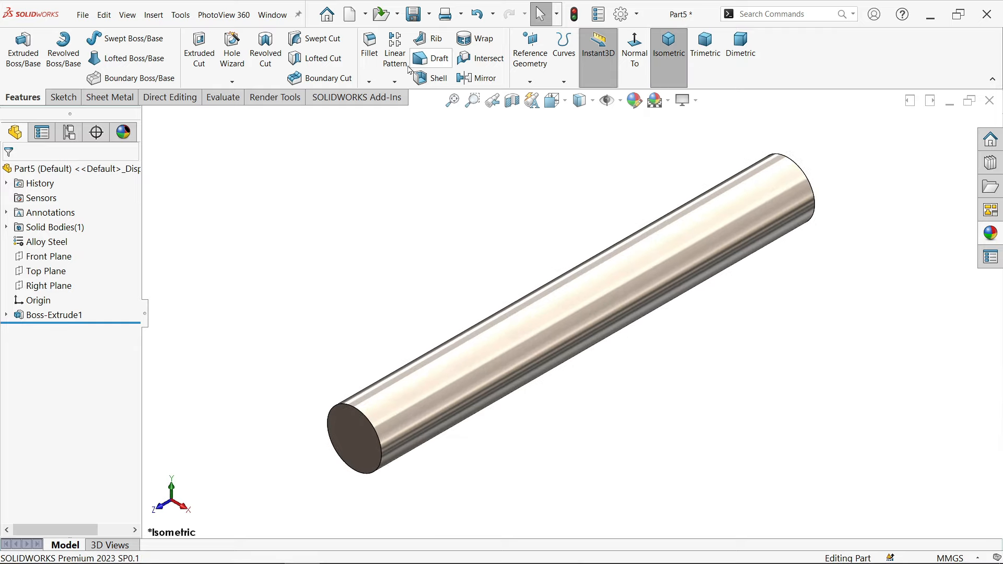
click(414, 17)
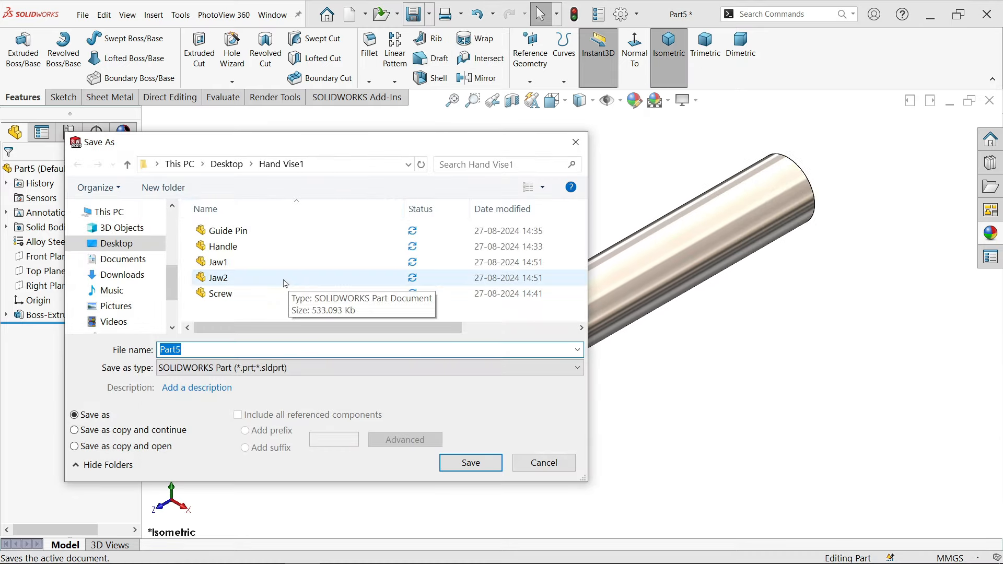
text(H)
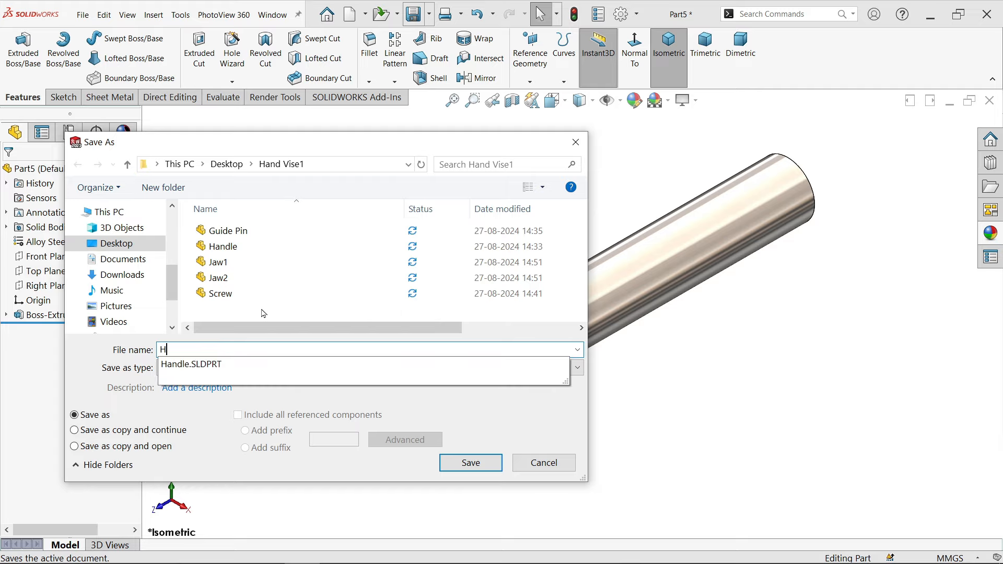
text(andle Pin)
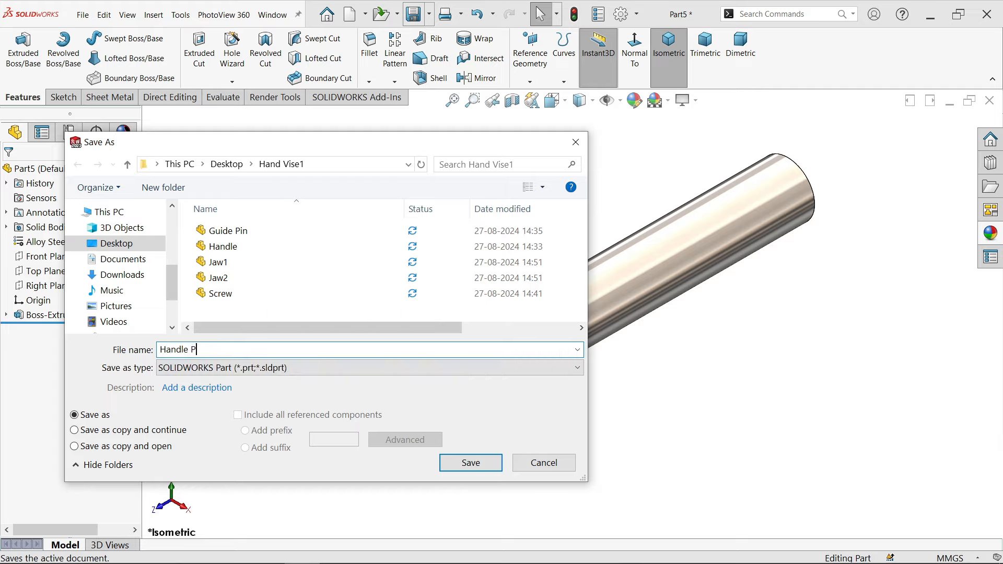
click(444, 464)
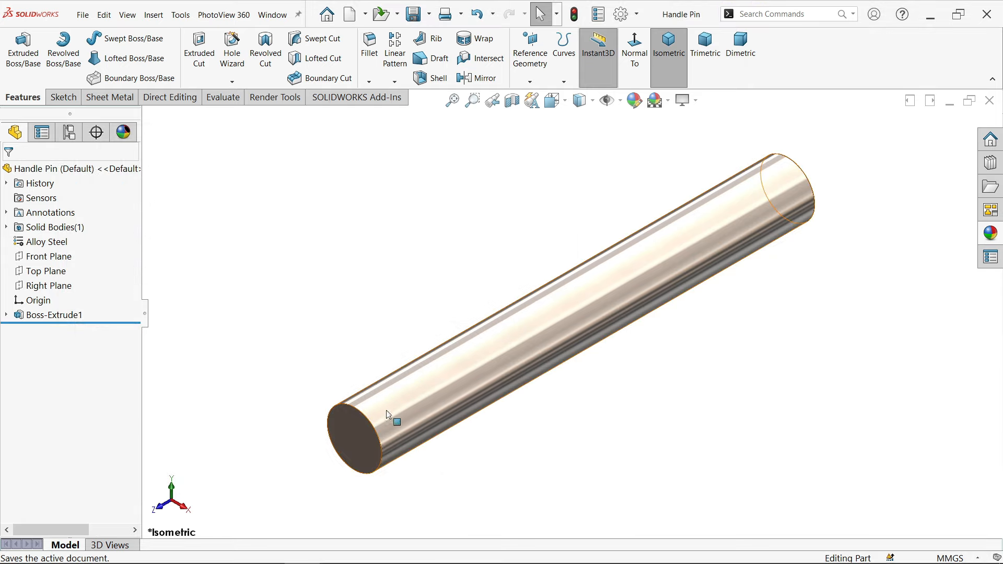
Change the pin's sketch diameter to 1.5 mm and rebuild the part.
click(74, 317)
scroll(742, 256, up, 3)
scroll(748, 264, down, 3)
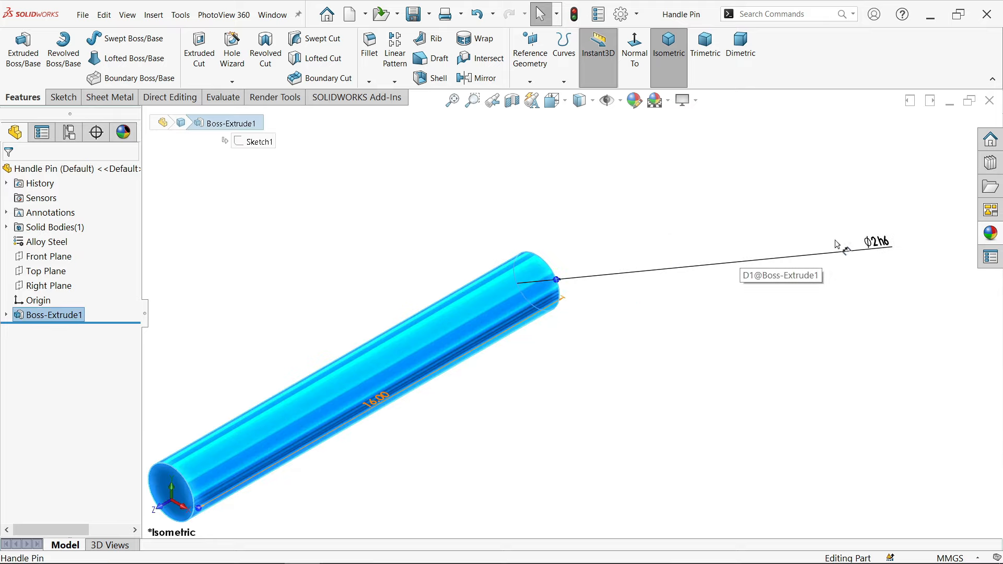
drag(747, 272, 639, 281)
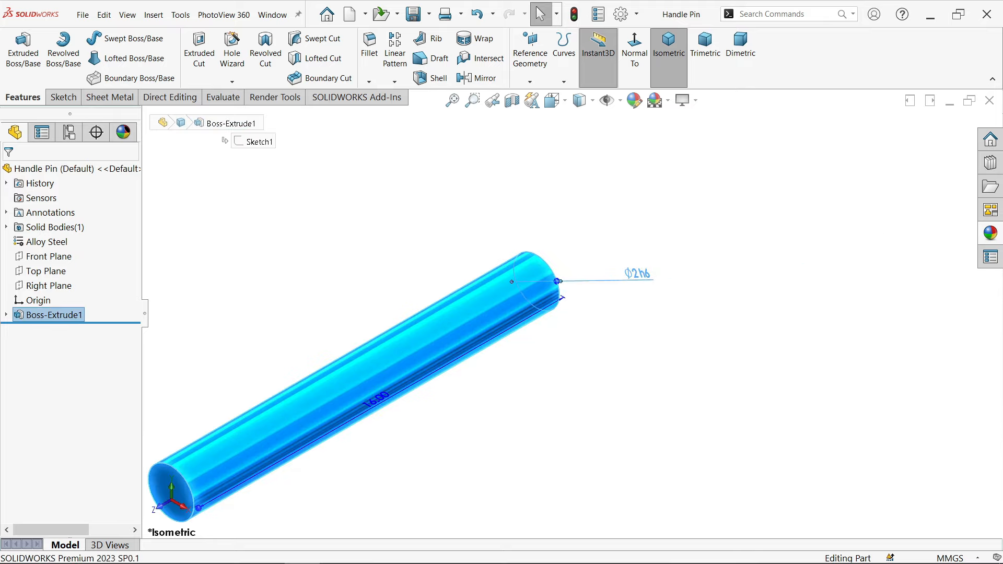
double_click(637, 275)
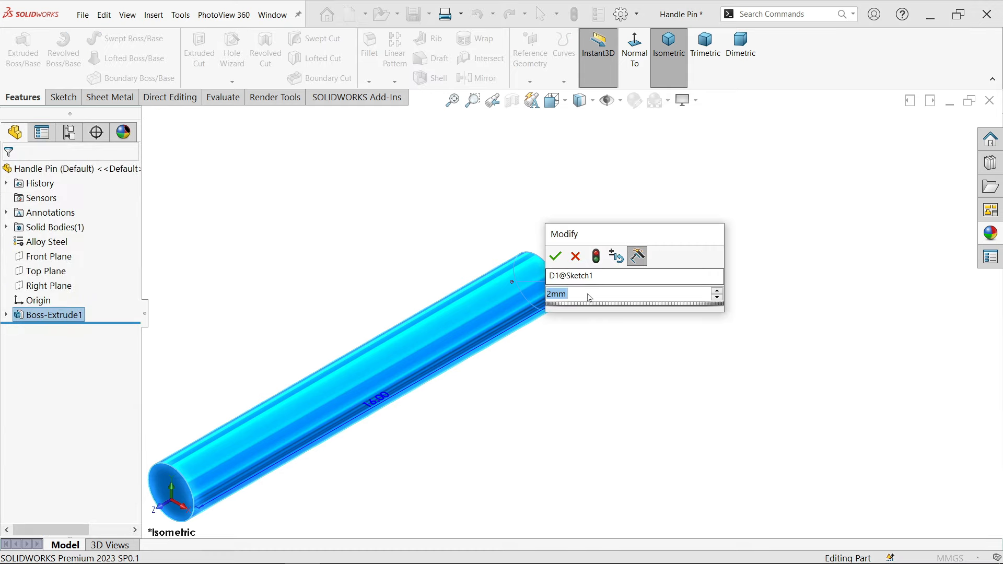
text(1)
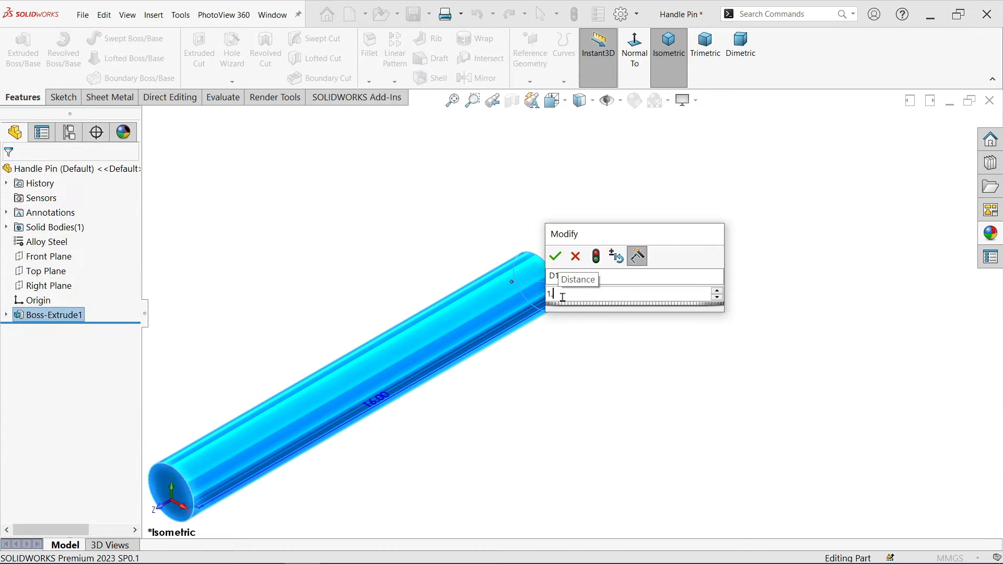
text(.5)
click(557, 258)
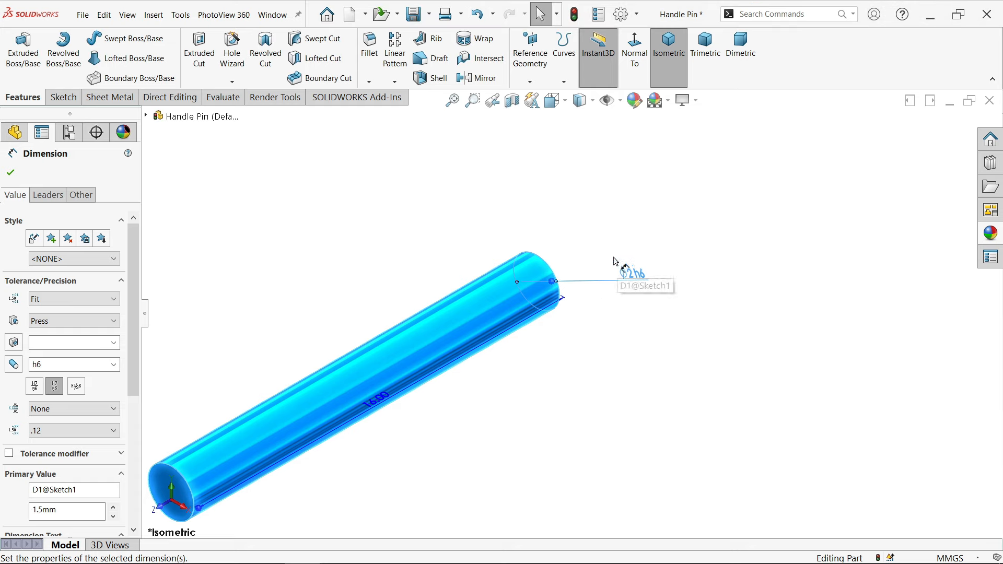
click(389, 408)
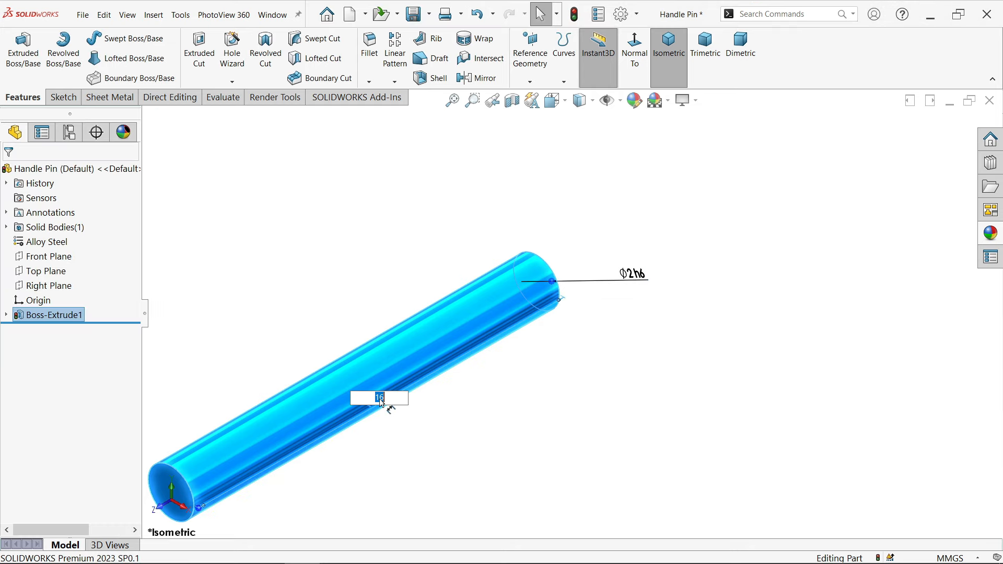
click(477, 389)
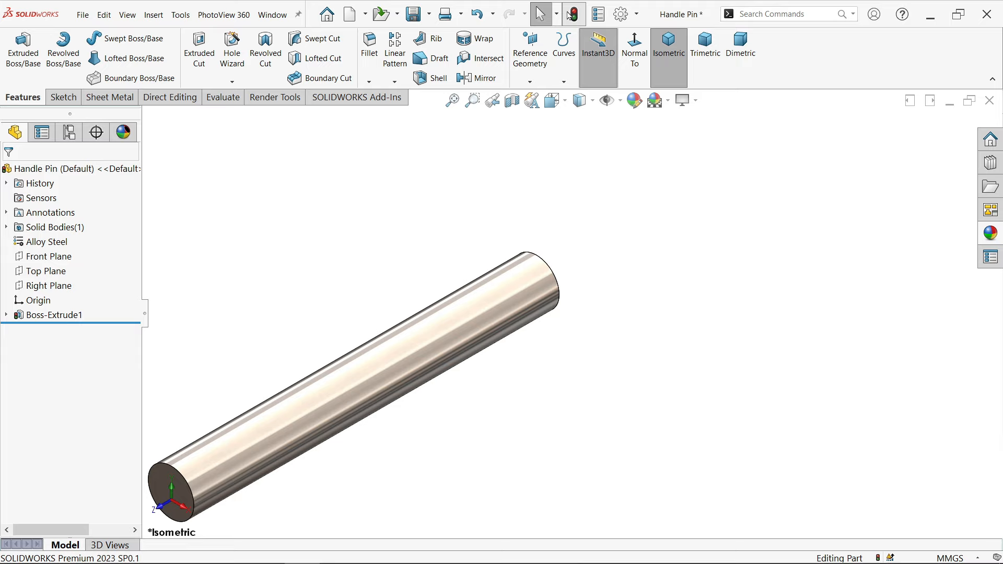
key(f)
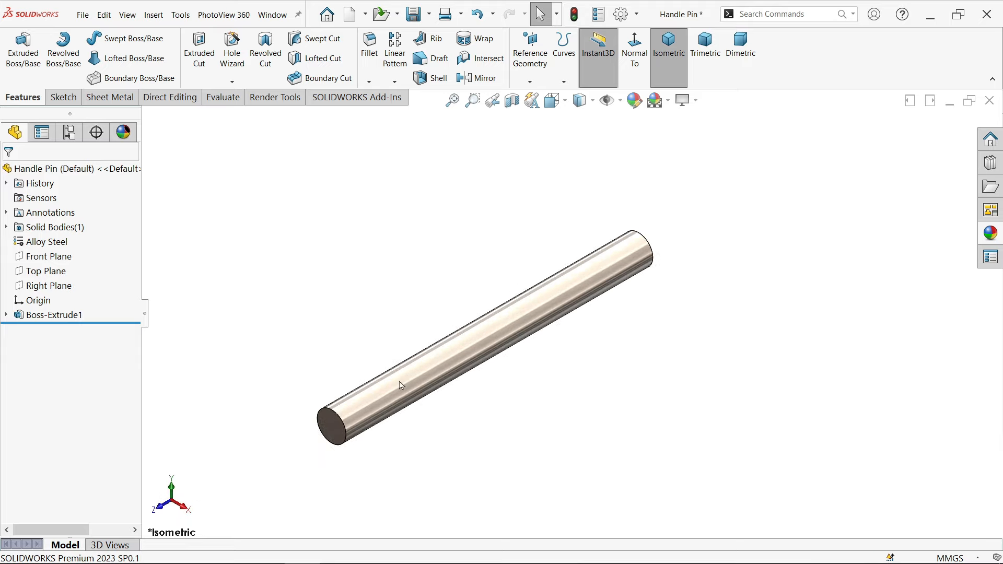
Check the pin's diameter on its cylindrical face and its front end face.
click(400, 386)
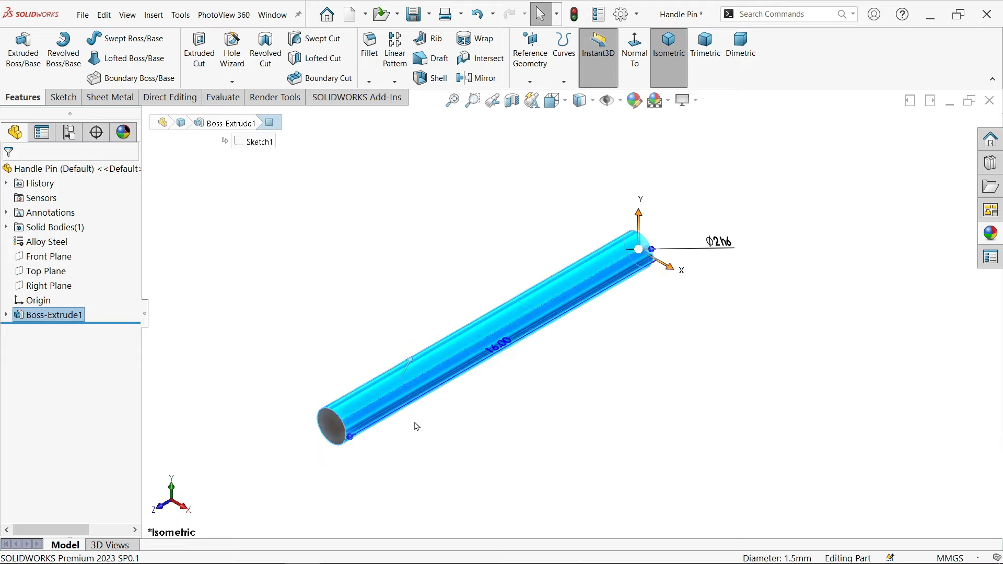
key(Escape)
click(339, 434)
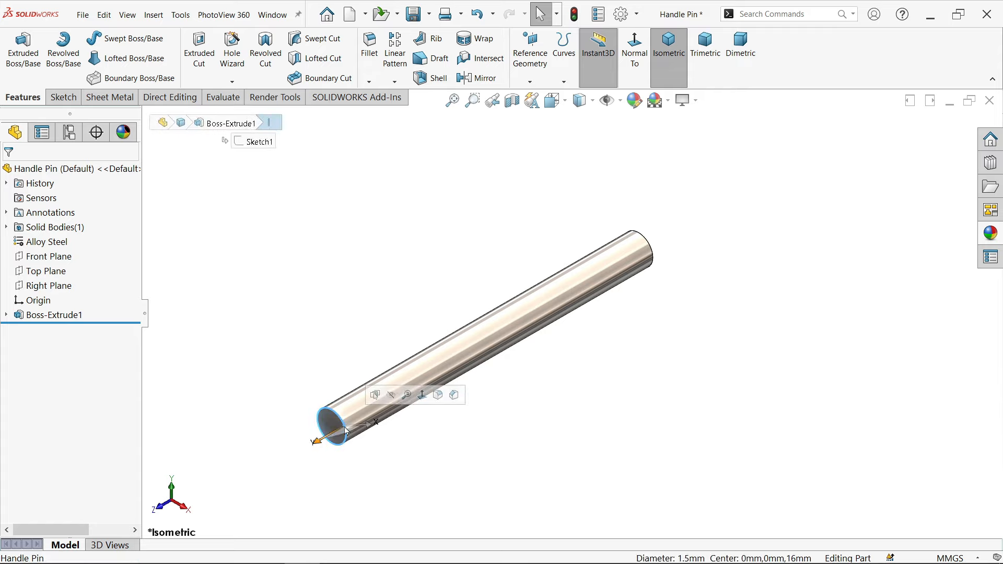
Save the Handle Pin part under the new file name Screw Pin in the Hand Vise1 folder.
click(429, 14)
click(441, 49)
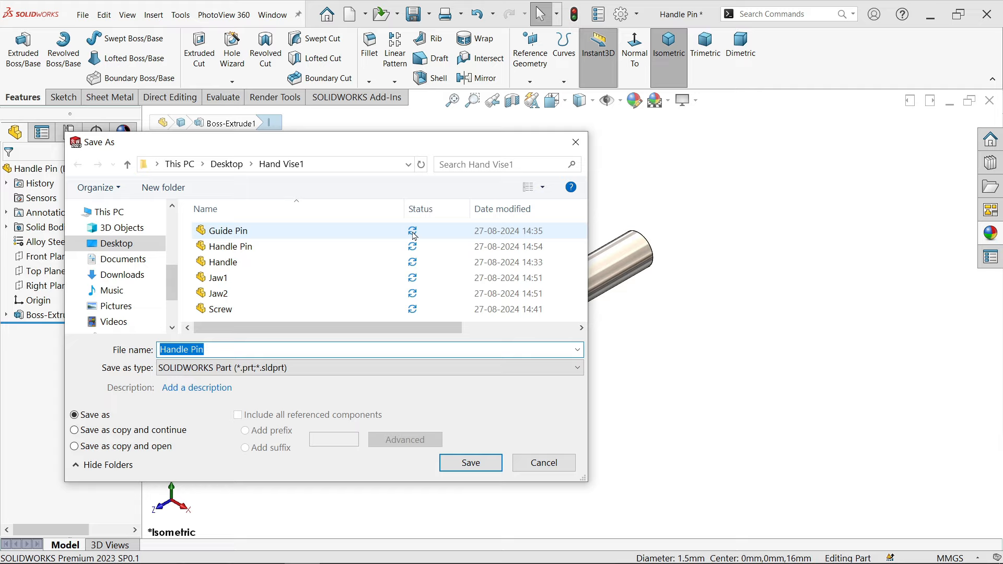
click(413, 236)
key(s)
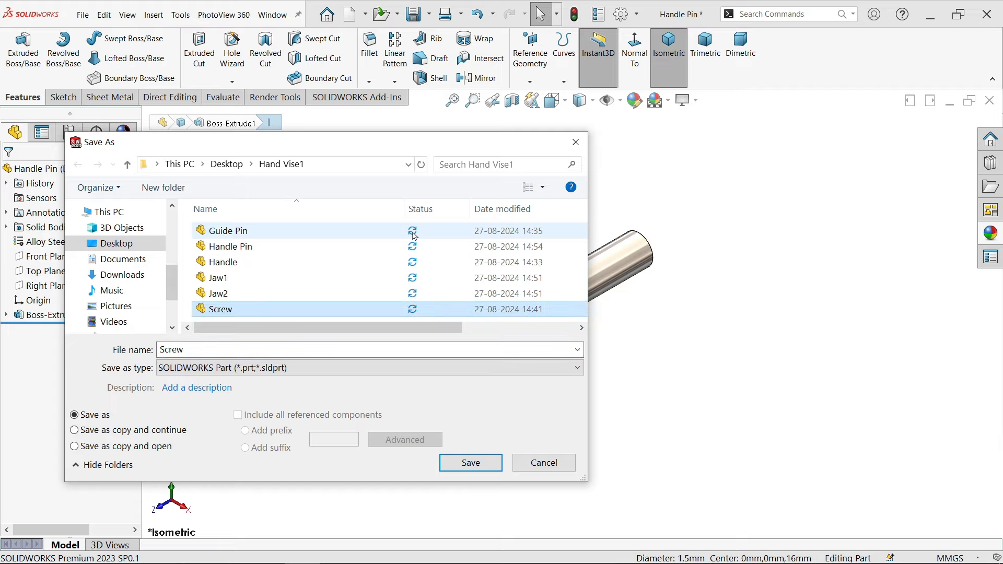
click(198, 355)
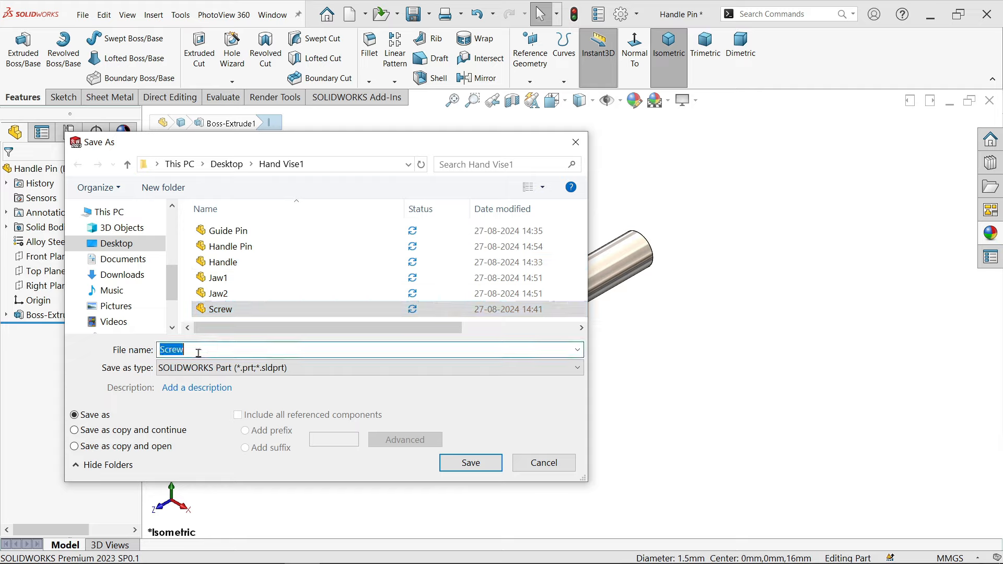
click(198, 353)
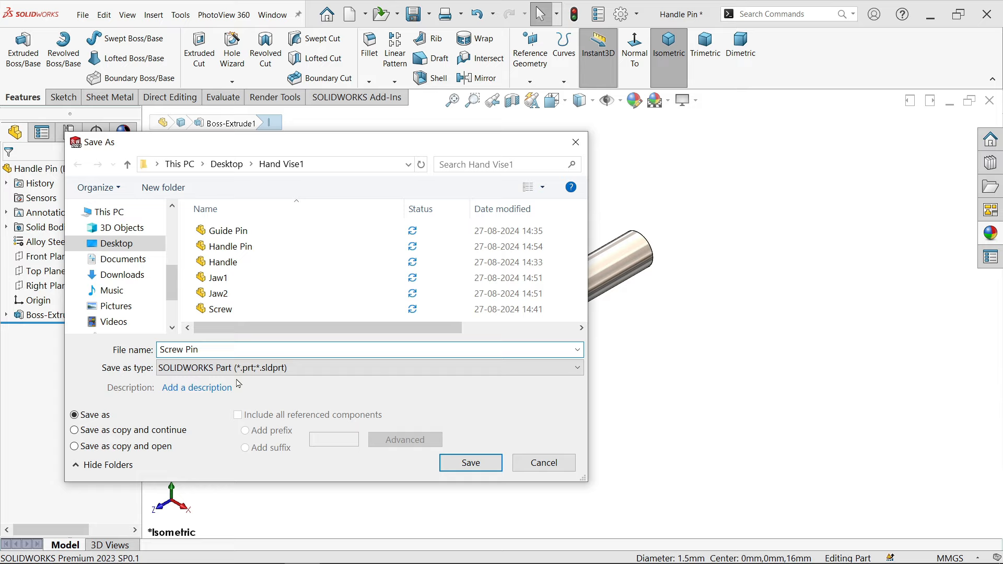
click(470, 463)
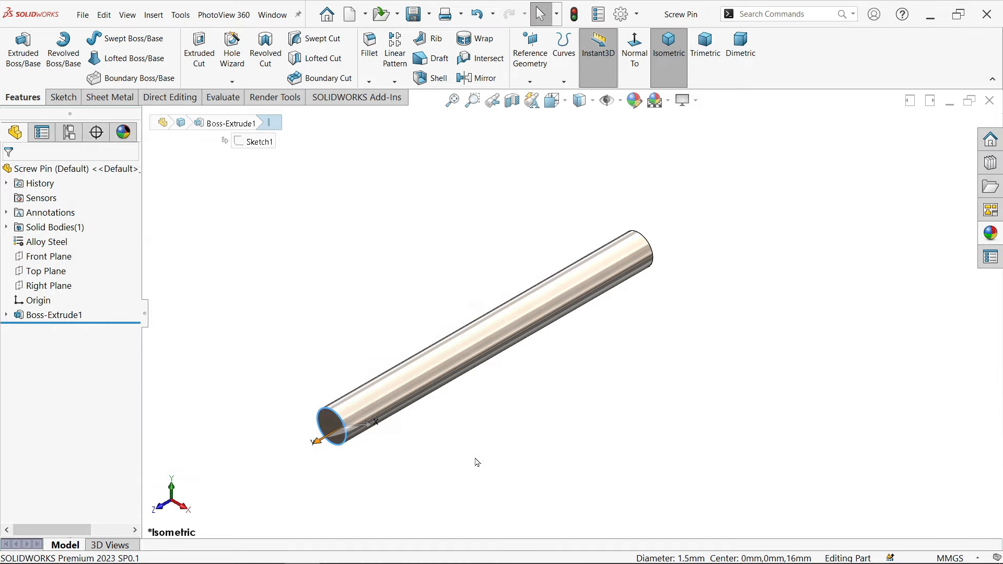
key(Escape)
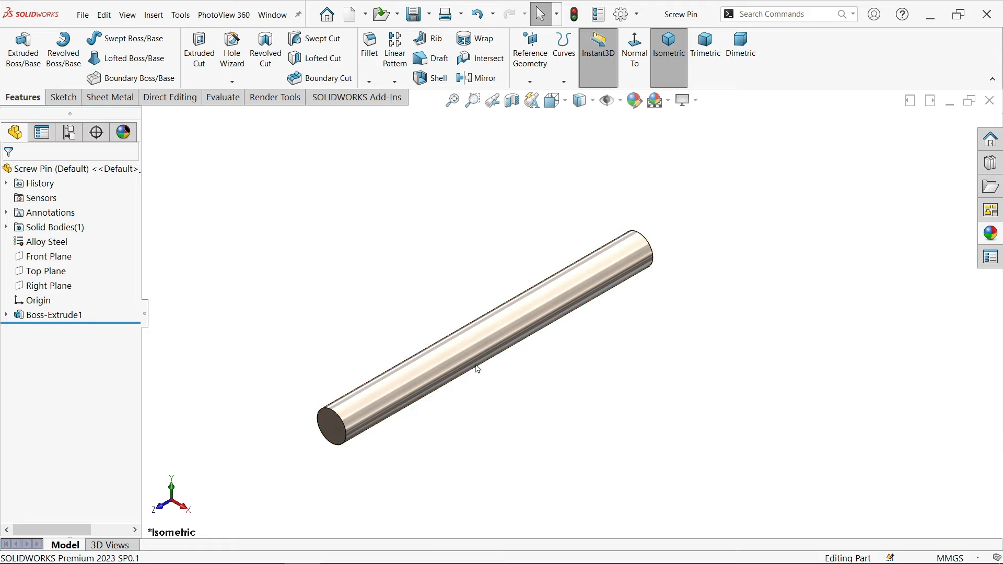
Check the screw pin and wing nut in the Hand Vise drawing image, and start creating a new document in SolidWorks.
scroll(477, 368, down, 1)
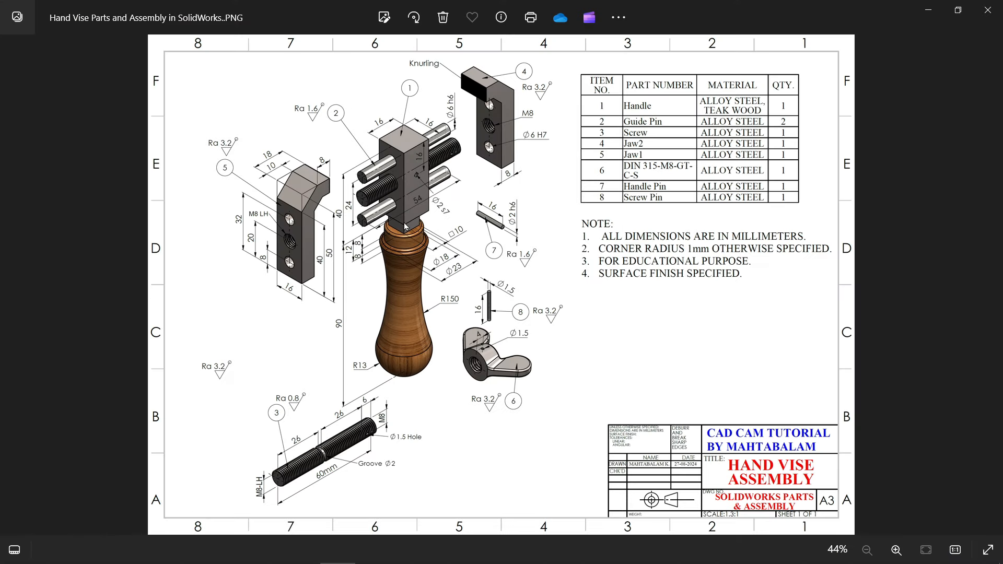
scroll(394, 204, up, 3)
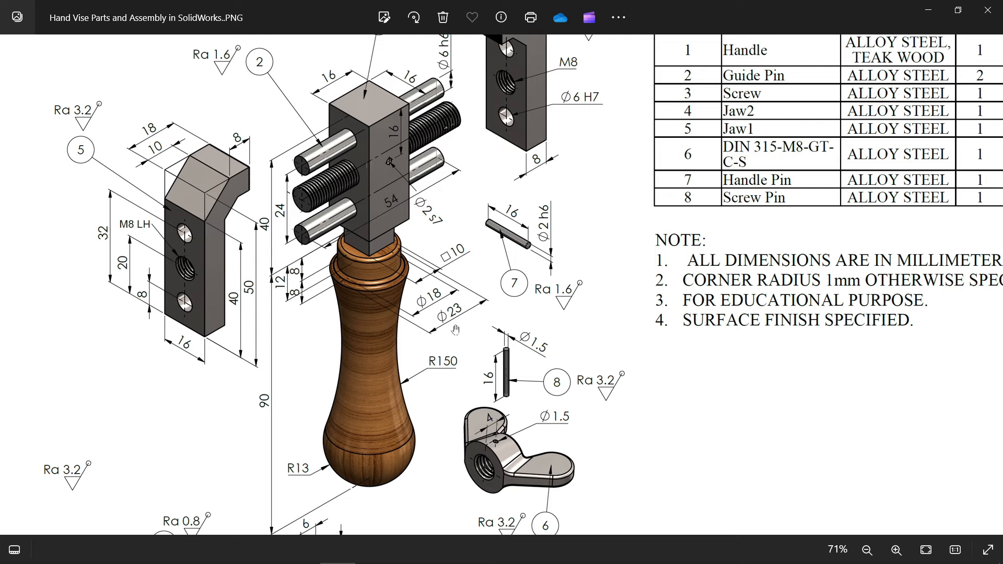
drag(484, 277, 483, 208)
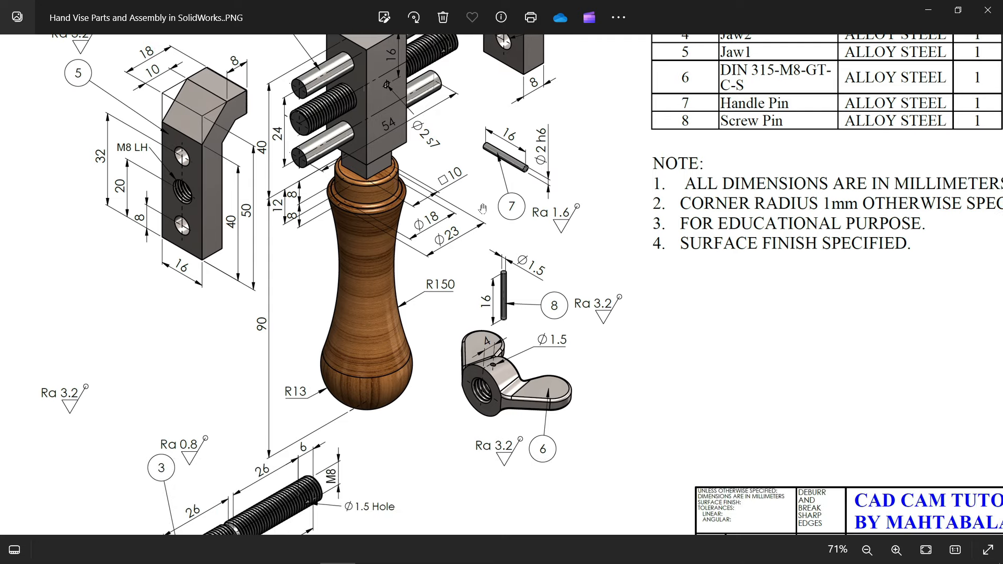
click(930, 9)
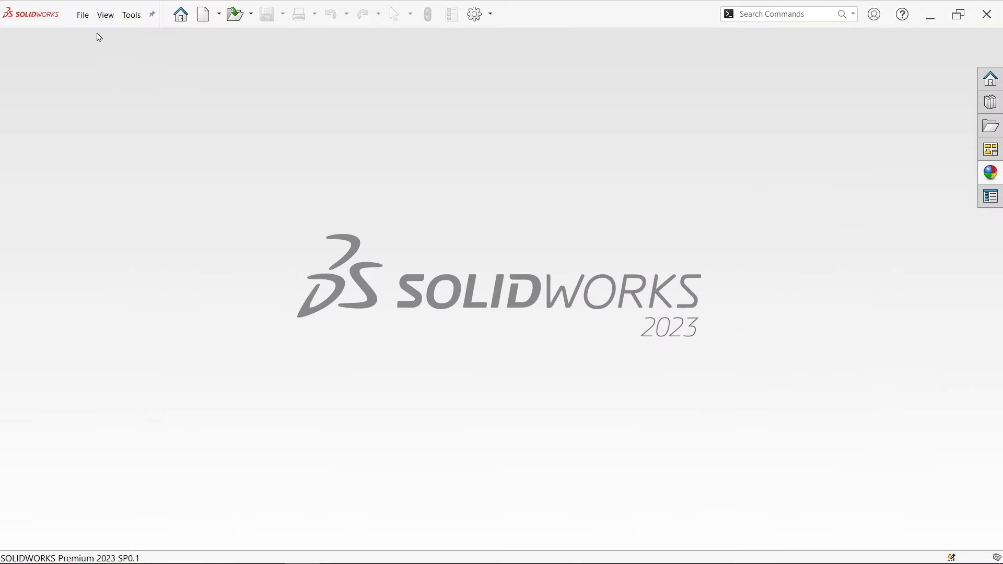
click(83, 15)
click(100, 37)
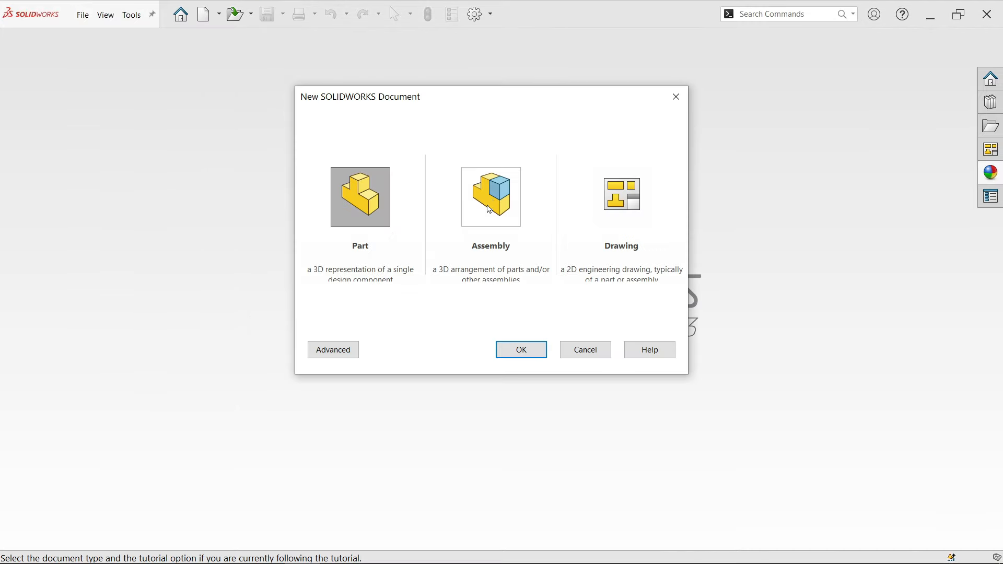
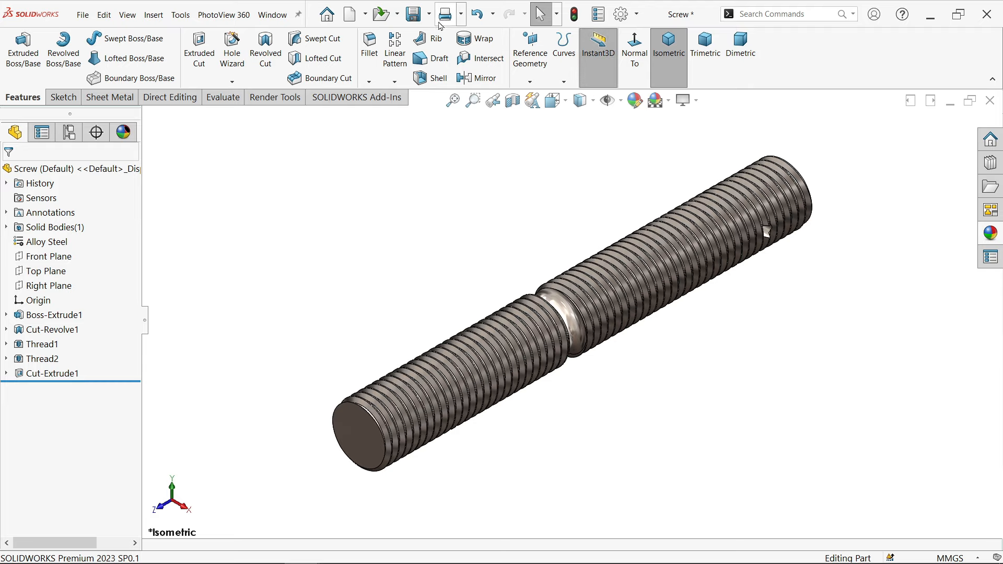
Close the Screw part, returning to the assembly with its changed models rebuilt, and turn off the section view.
click(995, 105)
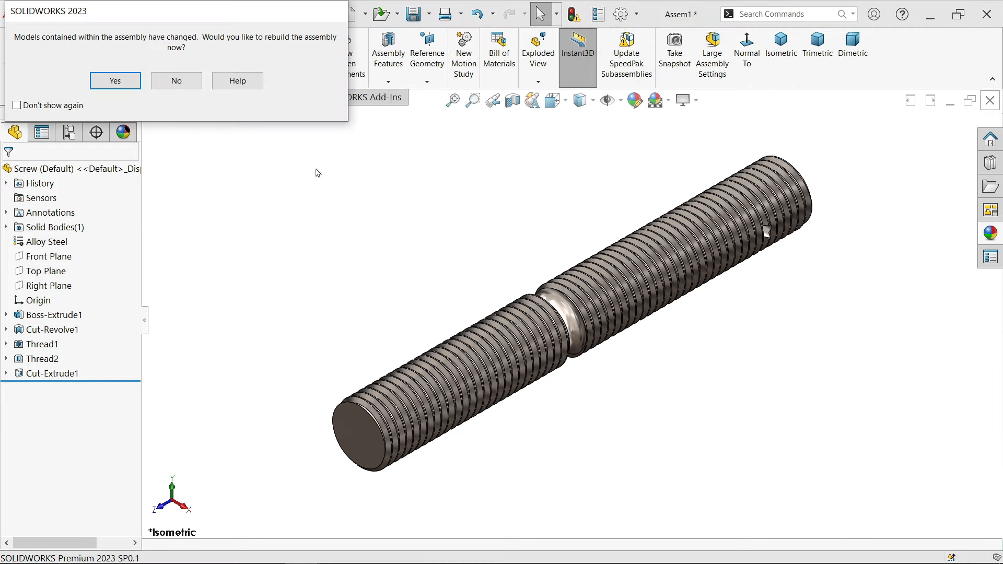
click(115, 81)
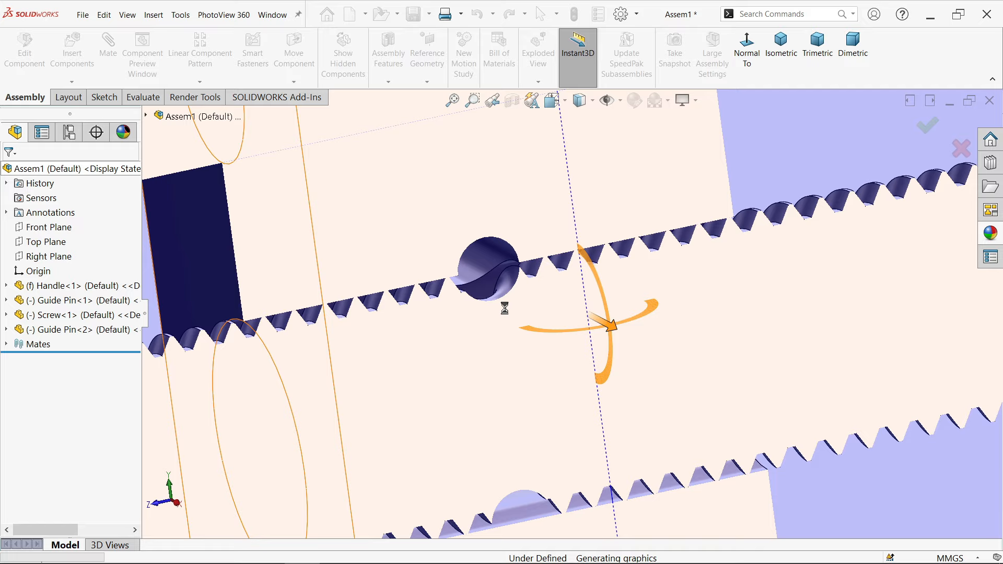
scroll(507, 307, up, 5)
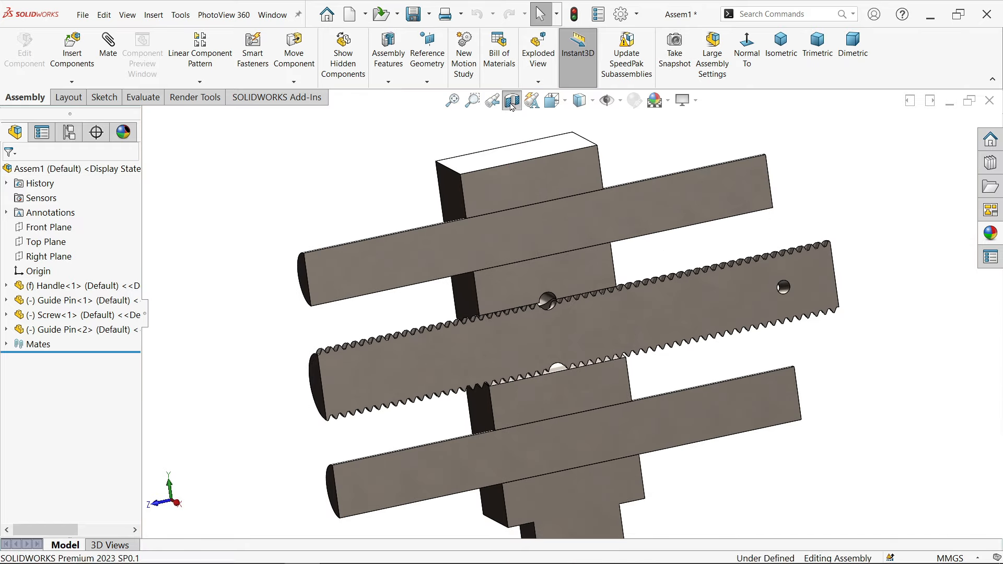
mouse_move(514, 131)
middle_down()
mouse_move(609, 267)
mouse_move(604, 279)
middle_up()
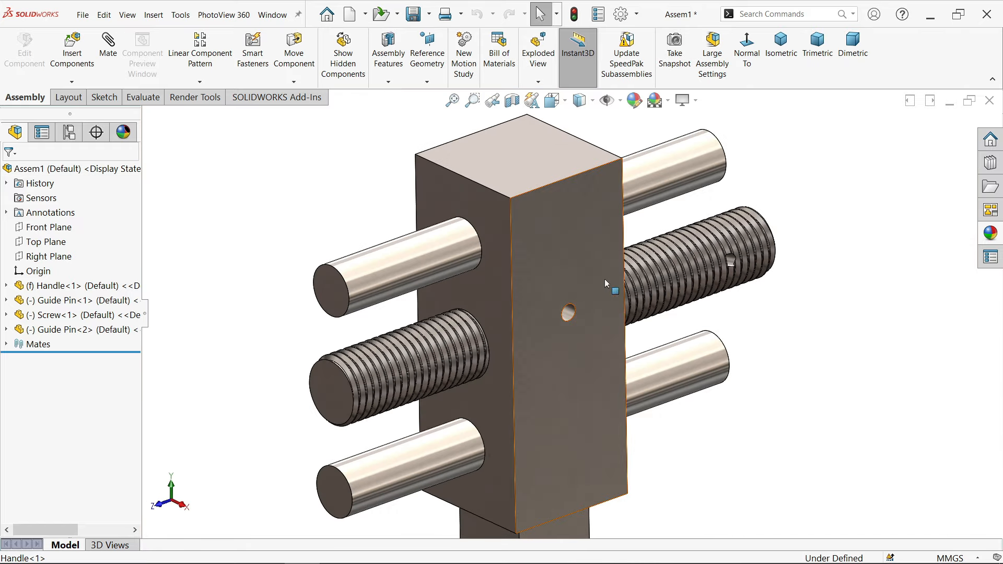
Insert the Handle Pin into the assembly, rotated 90 degrees about Y, and place it in free space beside the screw.
click(72, 52)
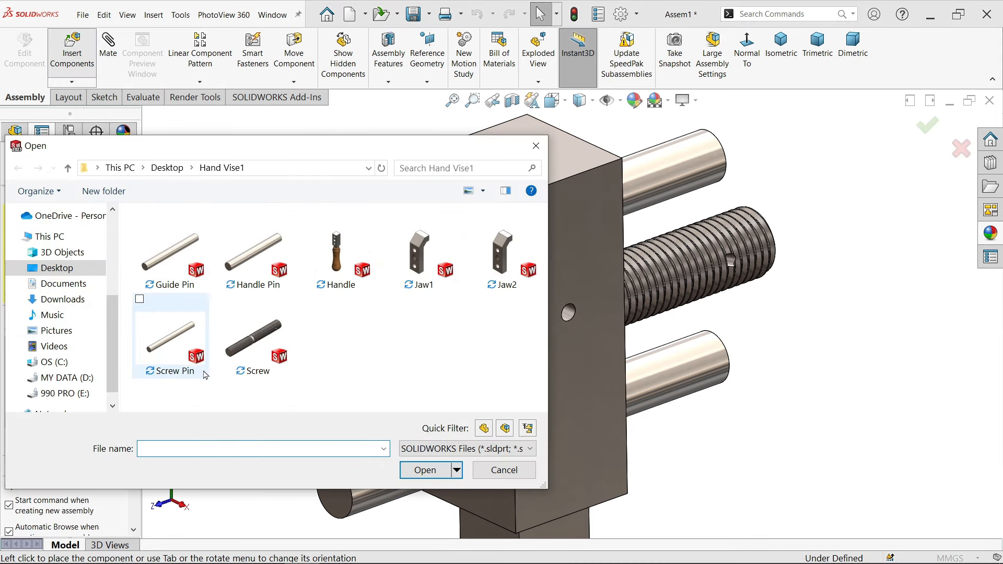
click(253, 280)
click(427, 470)
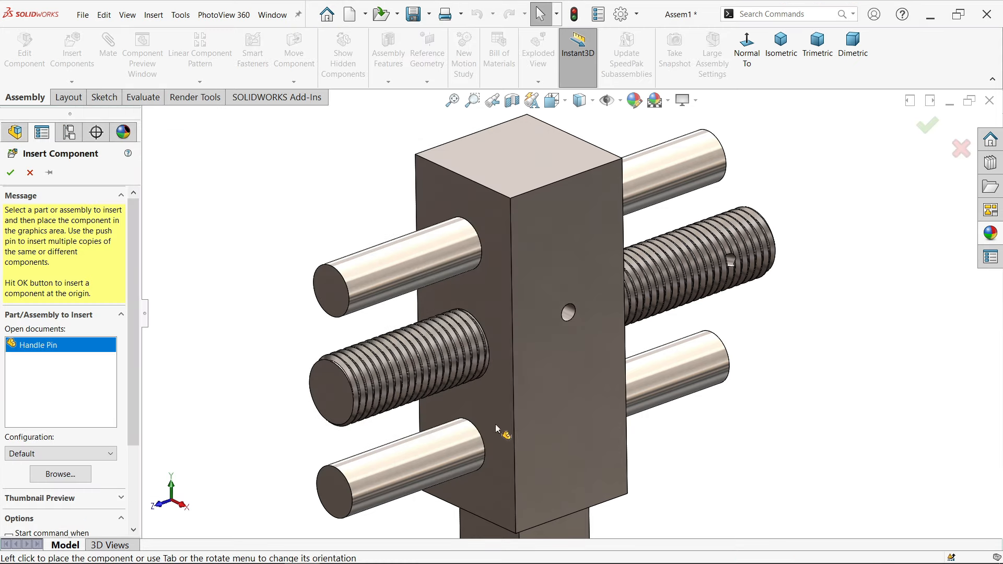
scroll(569, 312, up, 3)
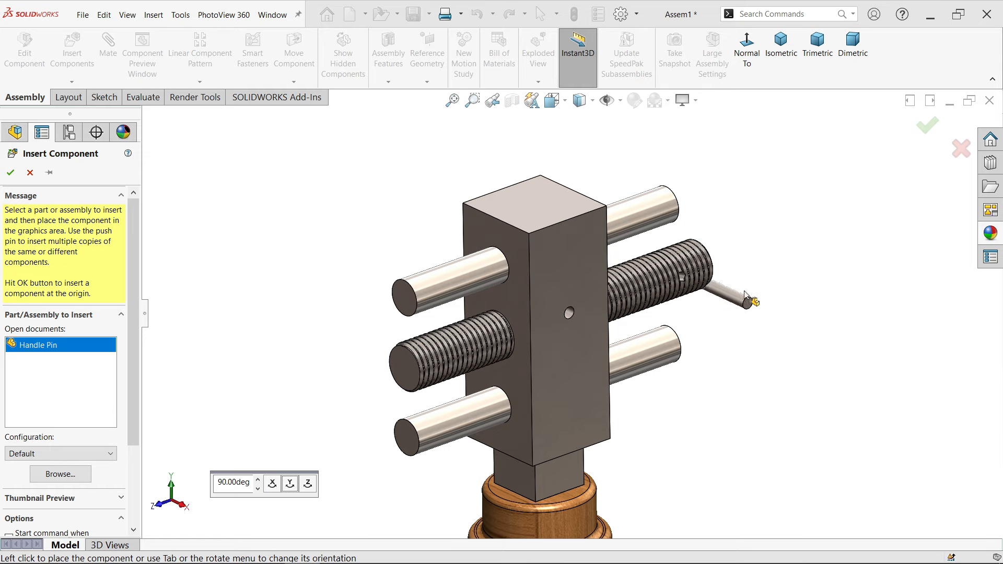
click(805, 329)
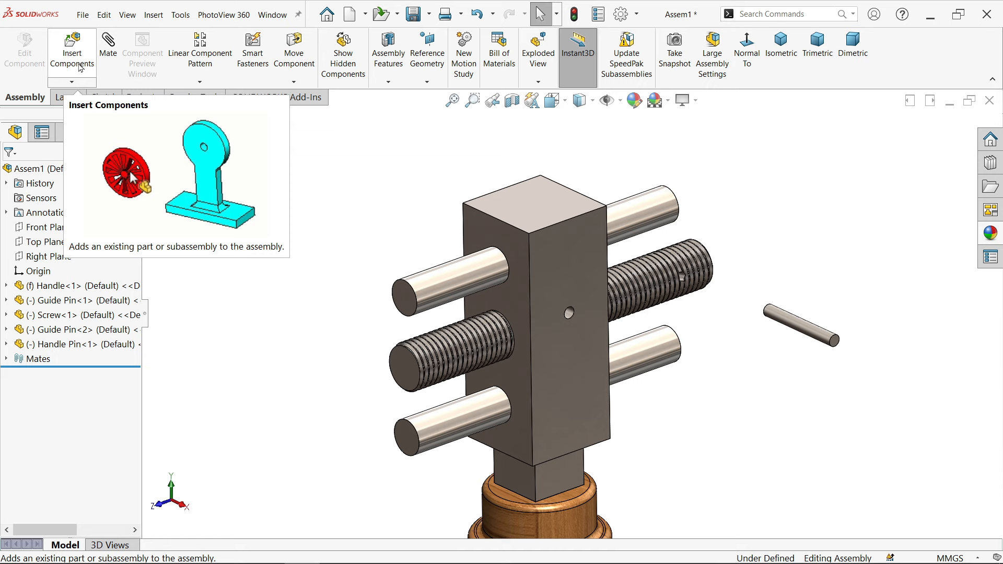
Add a concentric mate between the handle block's small cross hole and the Handle Pin's cylindrical face.
scroll(731, 342, down, 5)
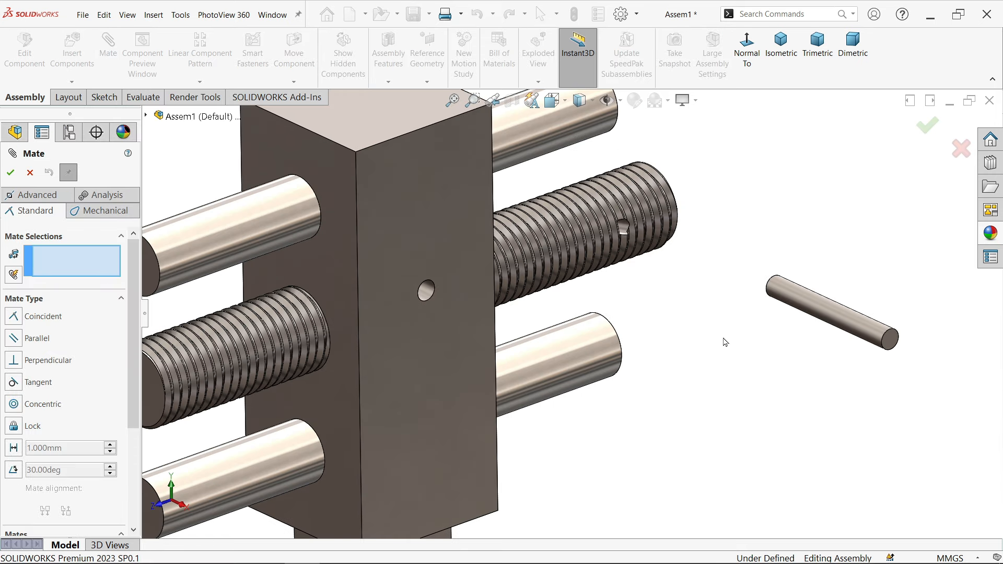
click(358, 286)
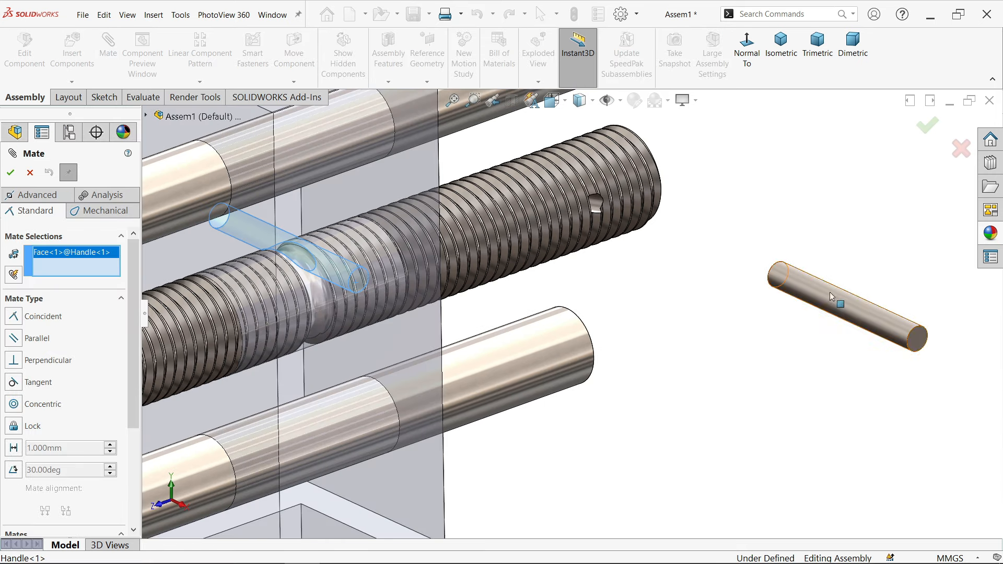
click(852, 314)
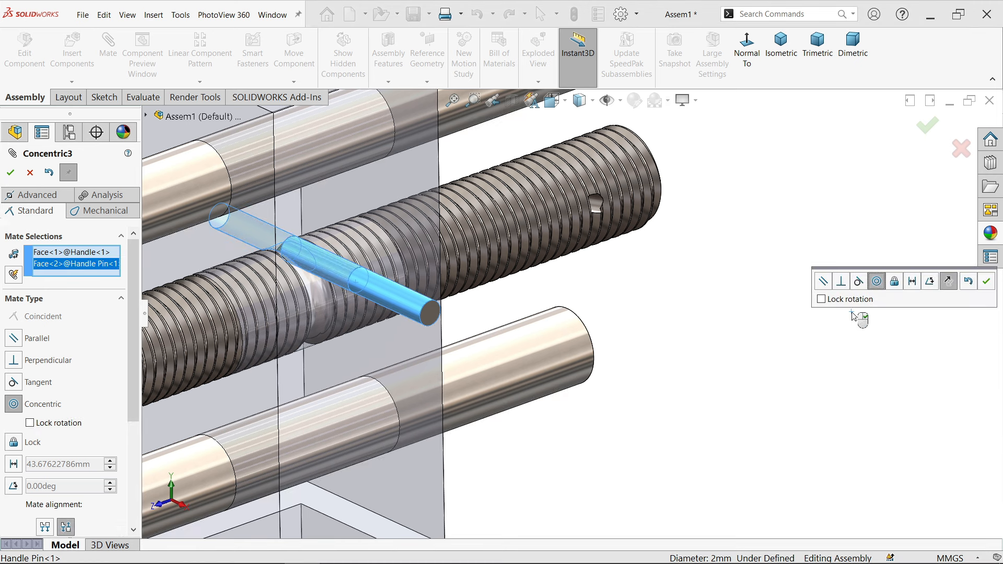
click(986, 285)
Add a coincident mate between the Handle Pin's end face and the handle block's side face, and finish mating.
scroll(620, 322, up, 3)
scroll(449, 294, down, 3)
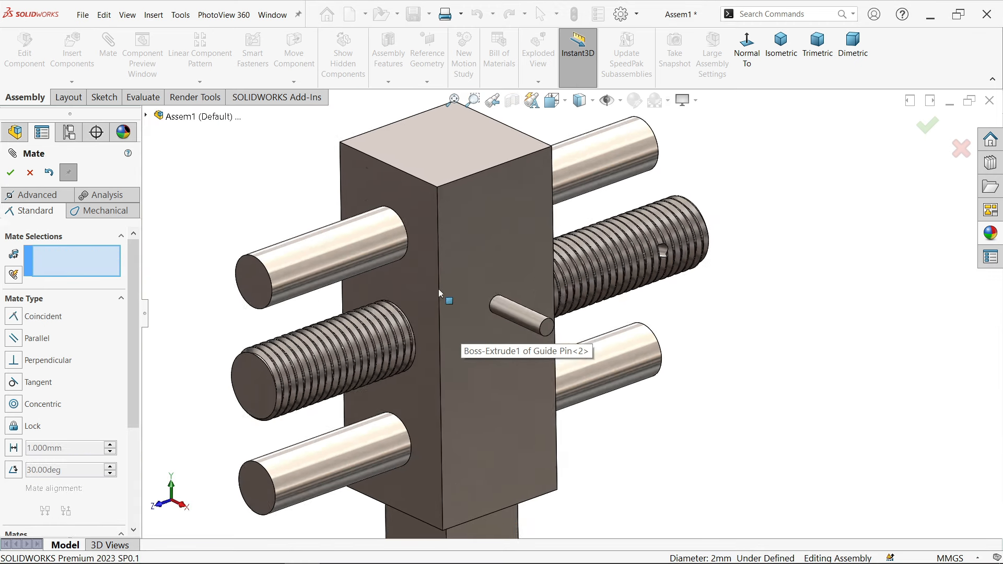
scroll(433, 296, down, 3)
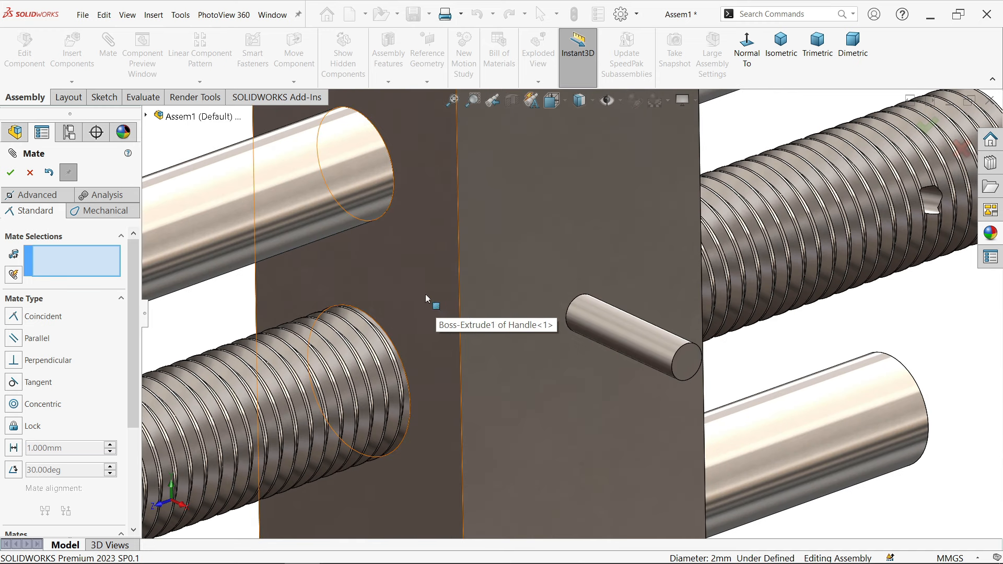
click(667, 358)
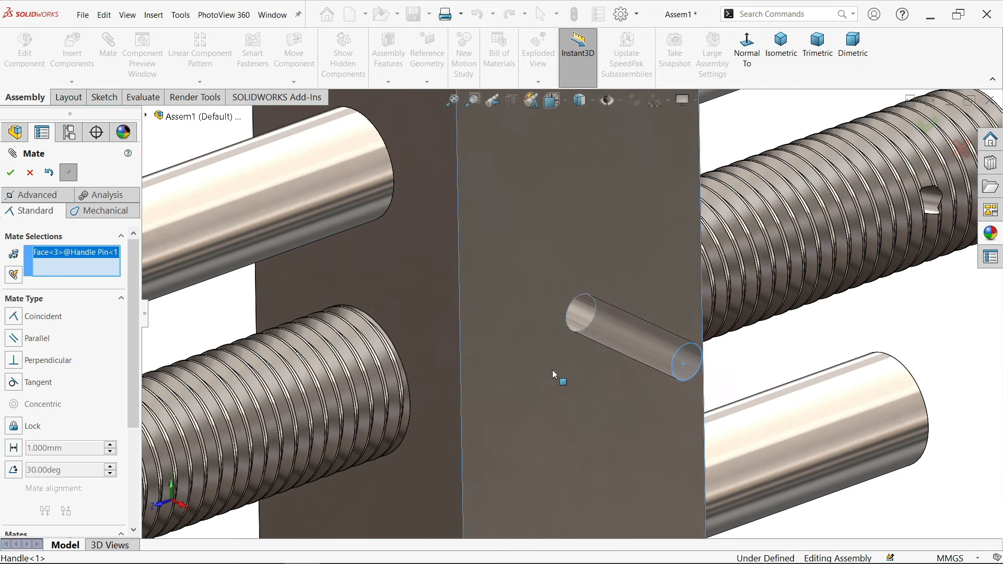
click(553, 370)
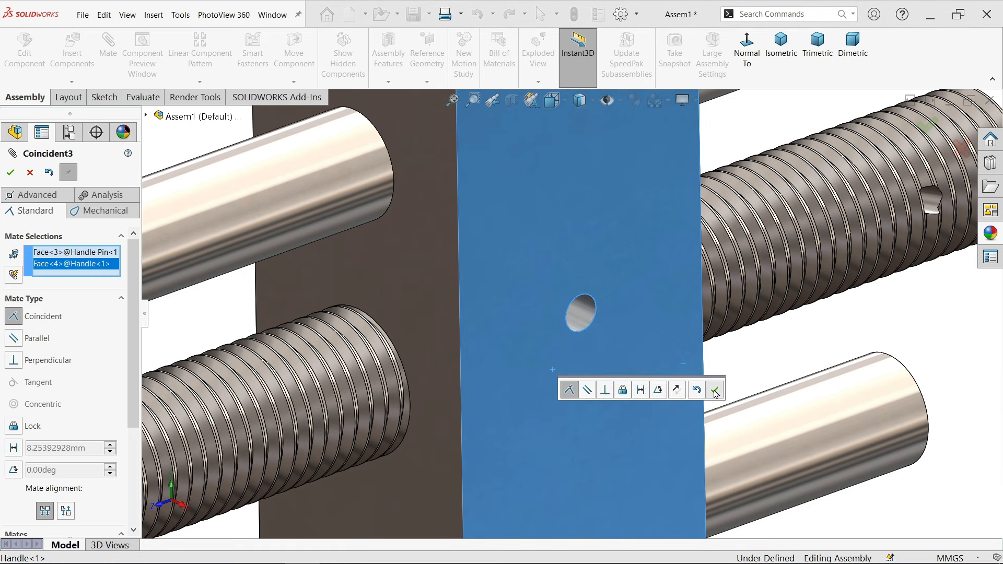
click(716, 394)
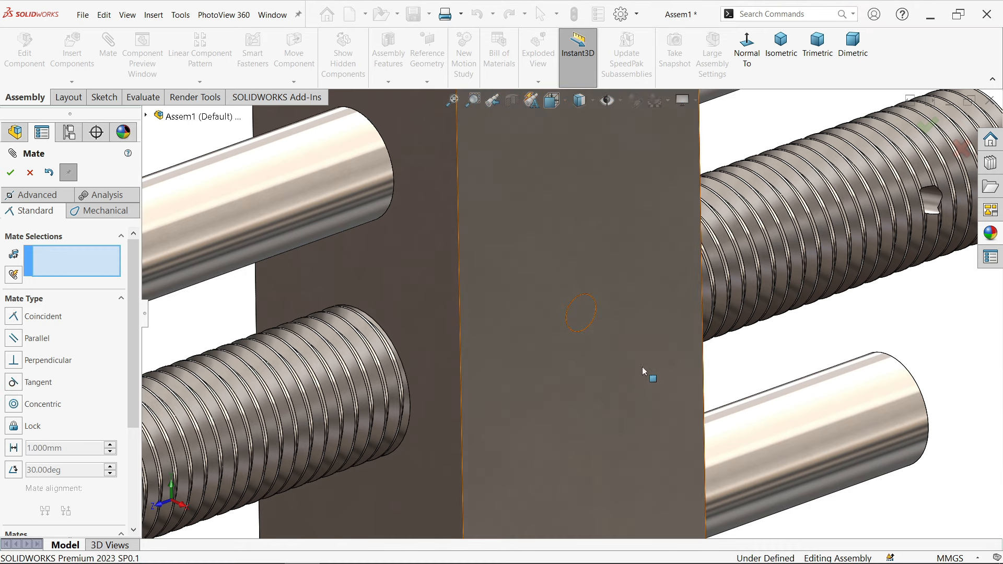
click(30, 172)
Examine how the Handle Pin sits in the screw's groove with a Right Plane section view, and return to the unsectioned isometric view.
click(513, 101)
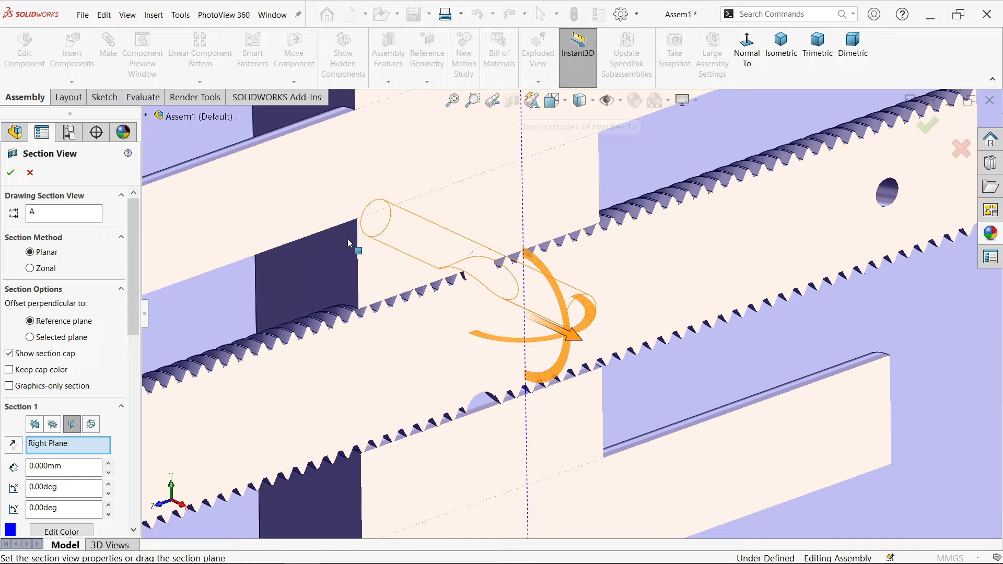
click(11, 173)
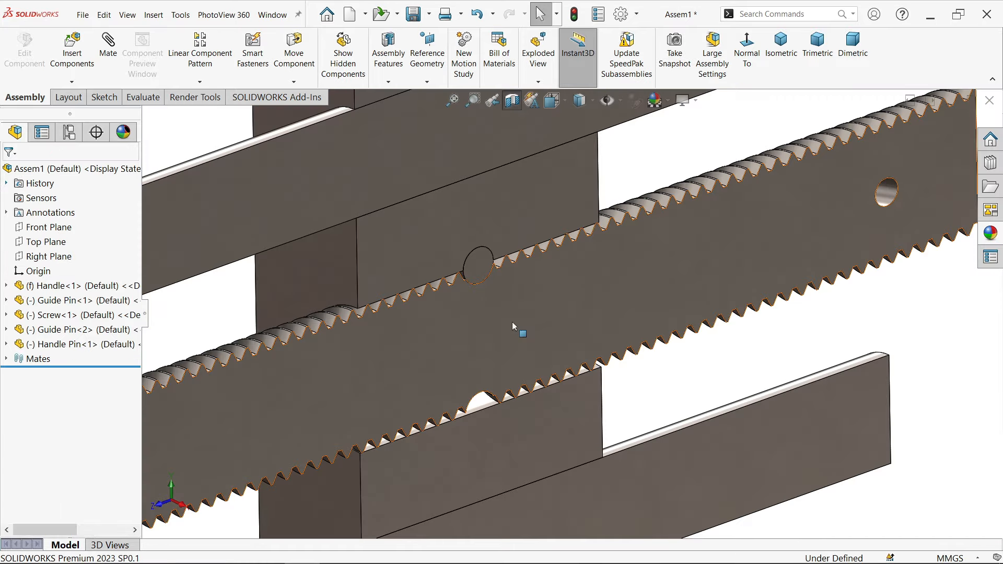
mouse_move(512, 322)
middle_down()
mouse_move(471, 359)
mouse_move(426, 352)
mouse_move(430, 256)
mouse_move(470, 234)
mouse_move(439, 256)
middle_up()
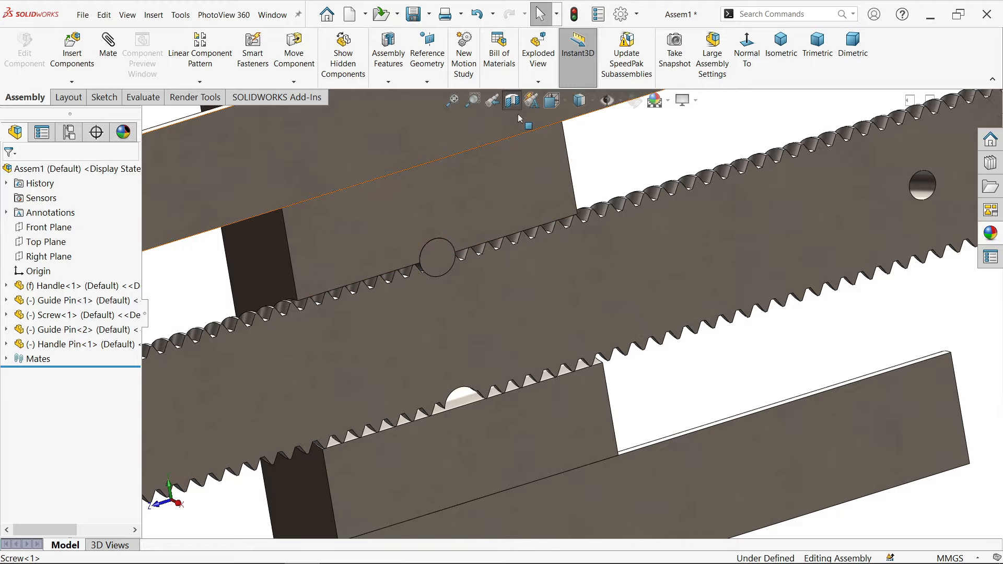
click(513, 101)
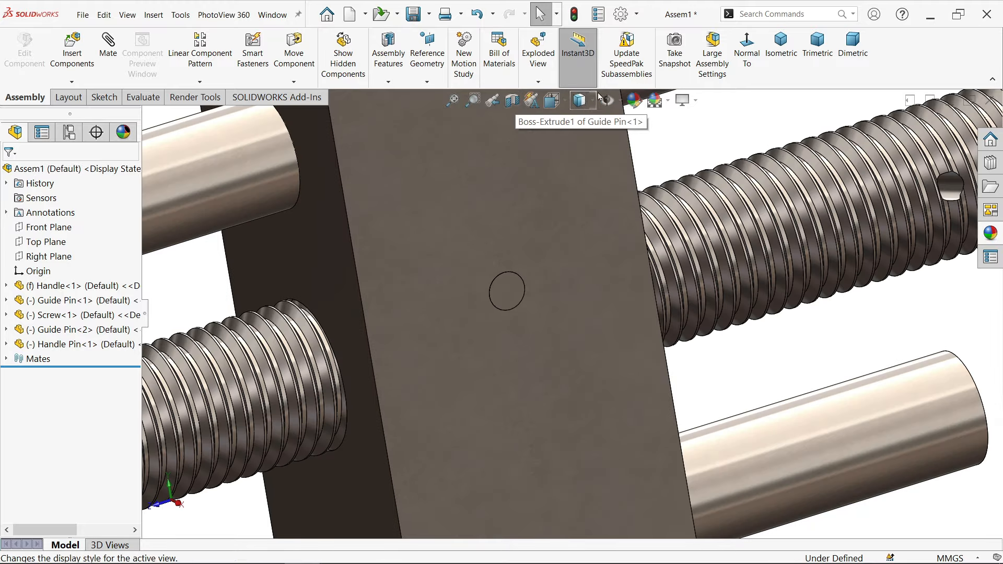
click(751, 63)
click(782, 49)
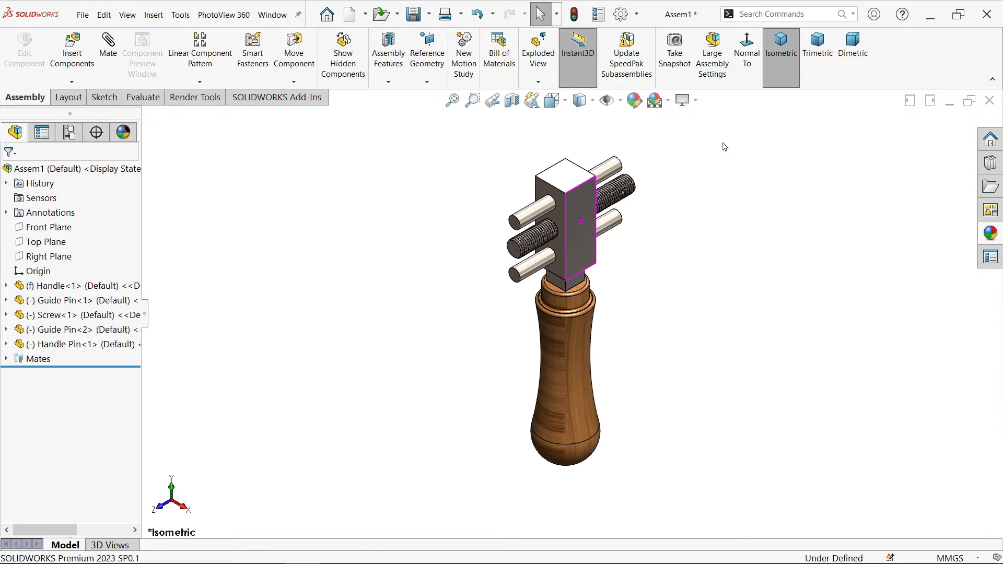
scroll(623, 190, down, 5)
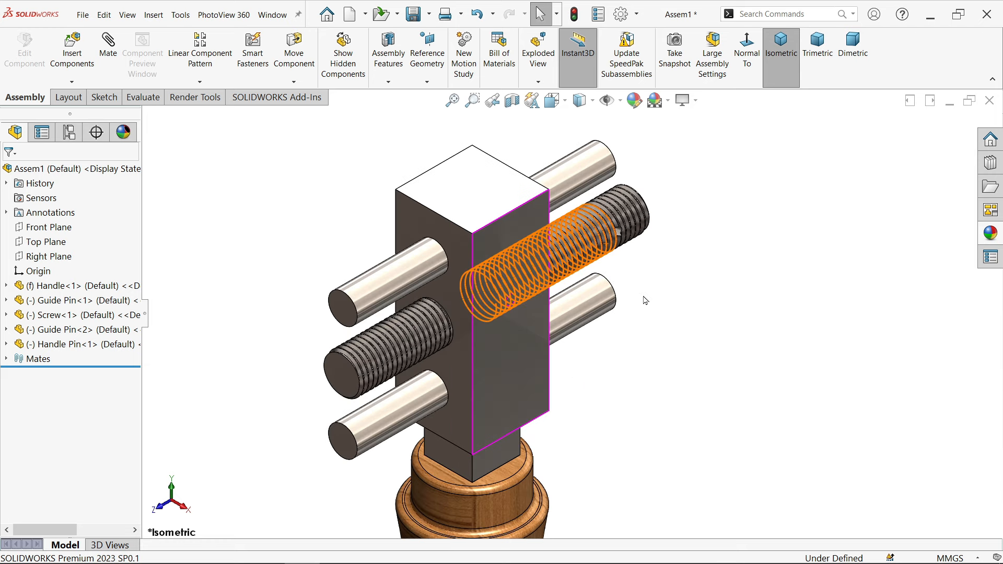
mouse_move(691, 298)
middle_down()
mouse_move(636, 261)
mouse_move(680, 290)
middle_up()
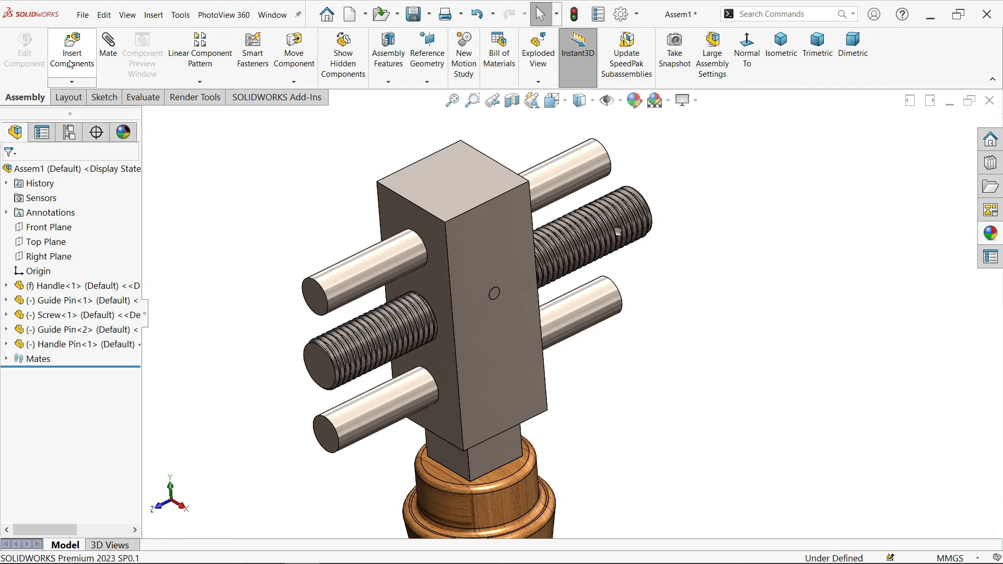
Load Jaw1 and Jaw2 for insertion into the assembly and place Jaw1 in free space on the near side of the handle block.
click(51, 66)
click(410, 274)
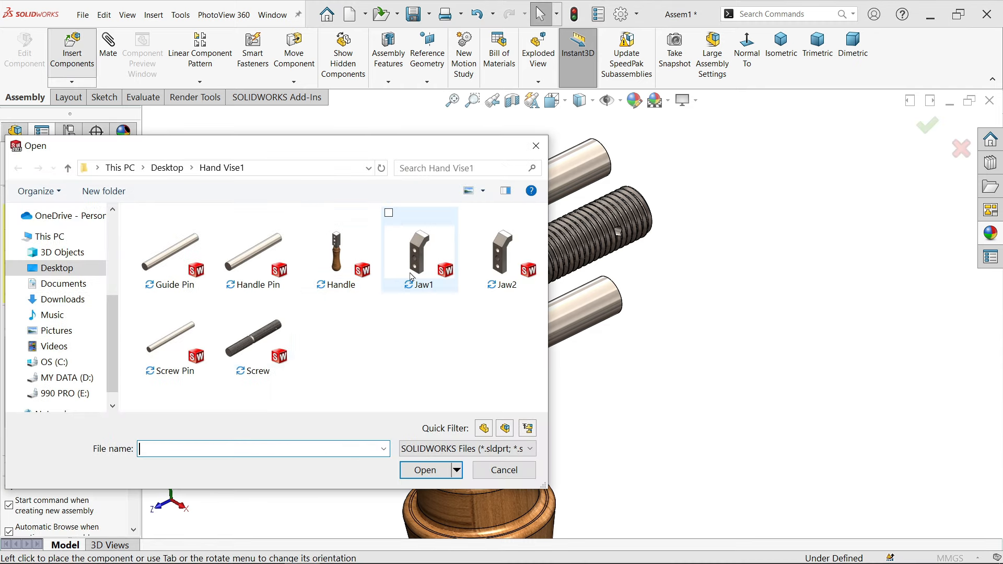
ctrl+click(507, 272)
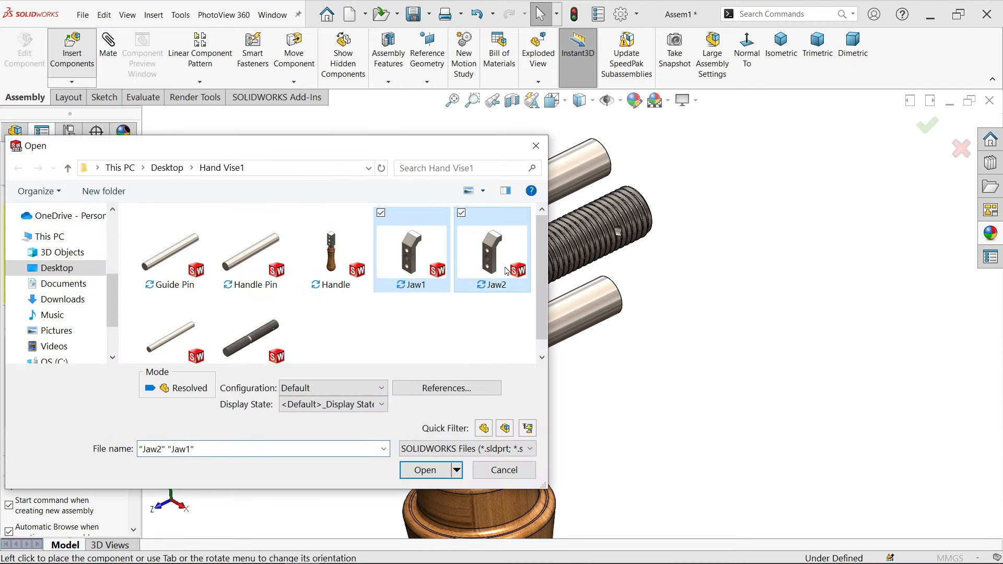
click(432, 469)
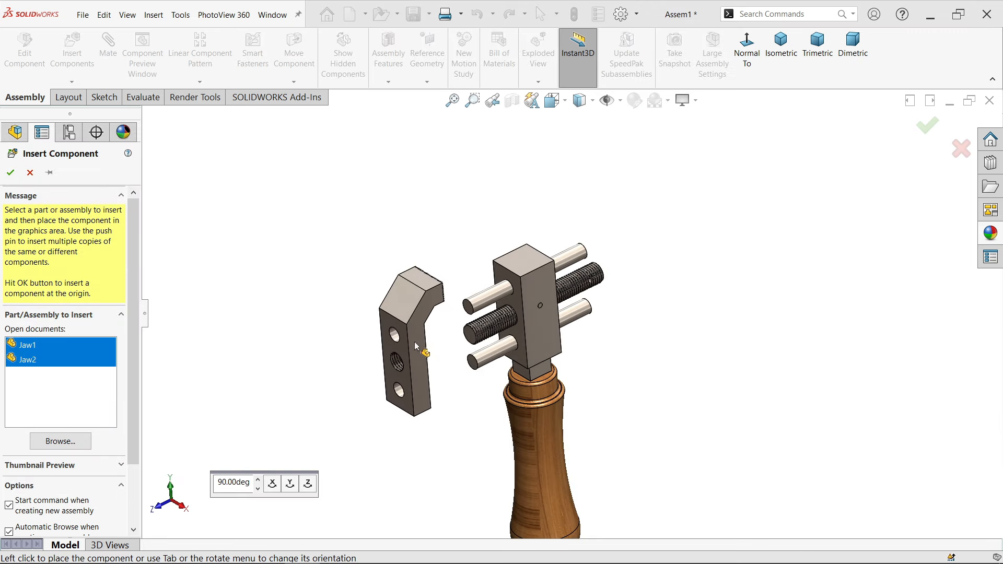
click(409, 347)
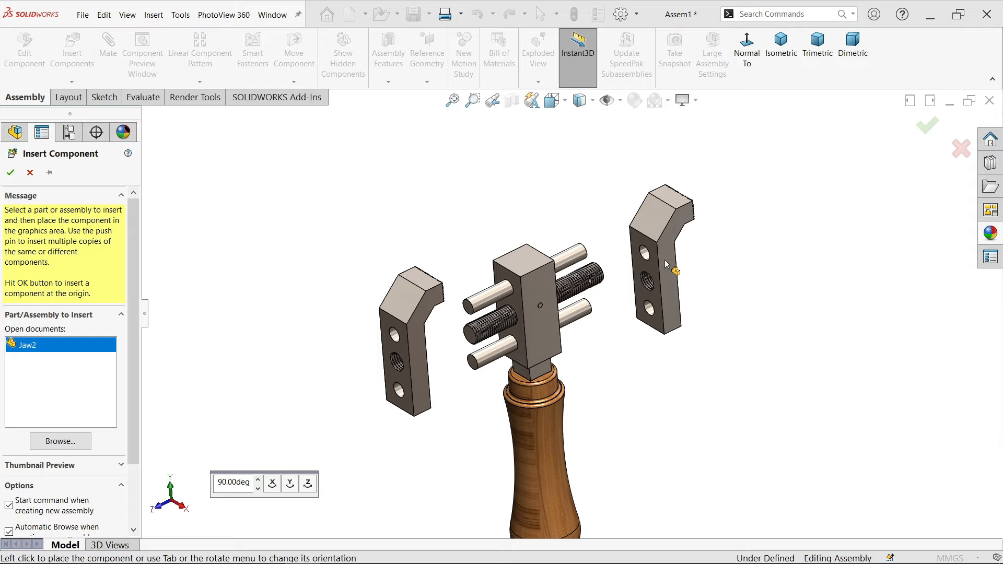
Rotate Jaw2 twice by 90 degrees about Y and place it in free space on the far side of the handle block.
click(290, 483)
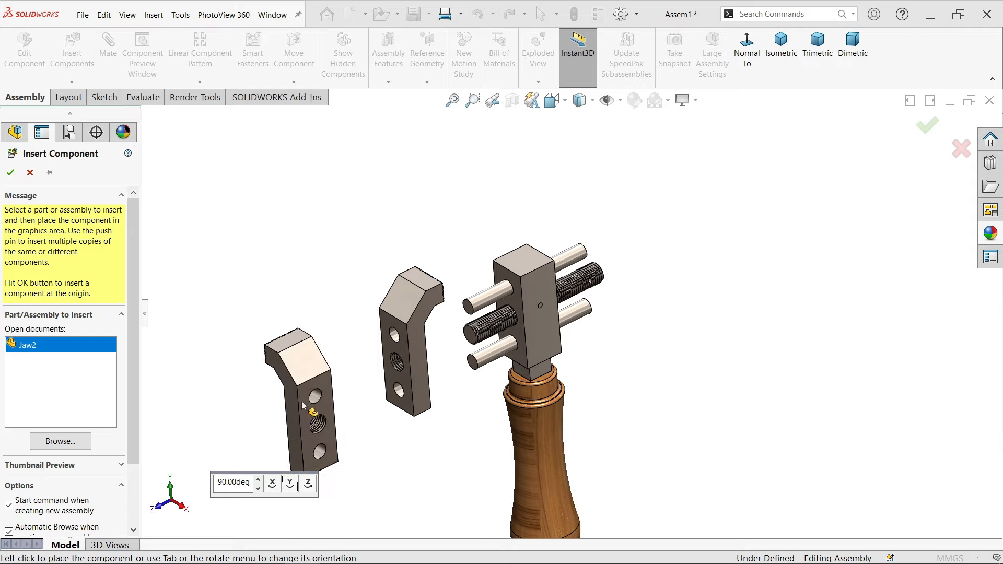
click(290, 483)
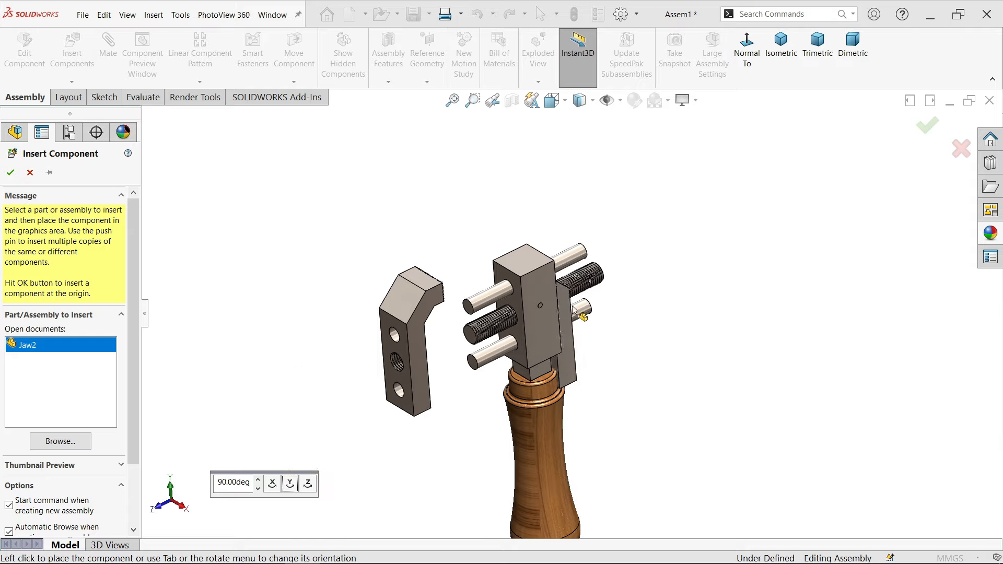
click(642, 245)
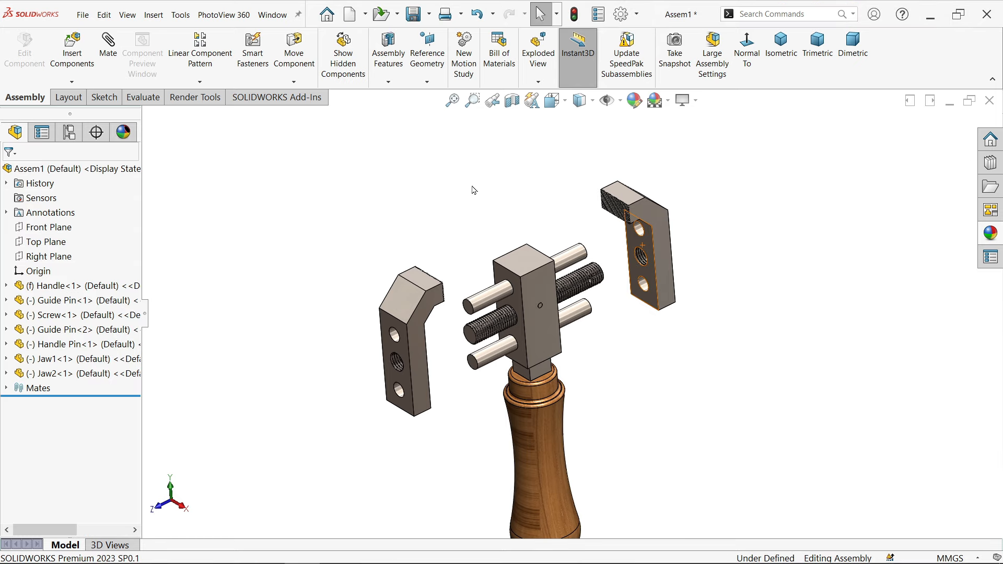
Add concentric mates between Jaw1's upper and lower plain holes and the corresponding upper and lower guide pins.
click(108, 54)
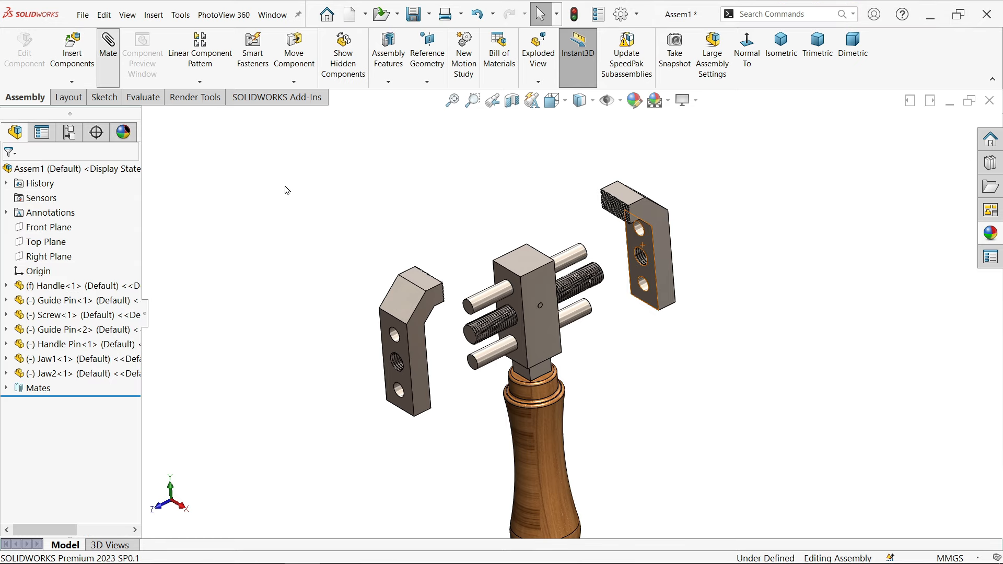
scroll(471, 353, down, 3)
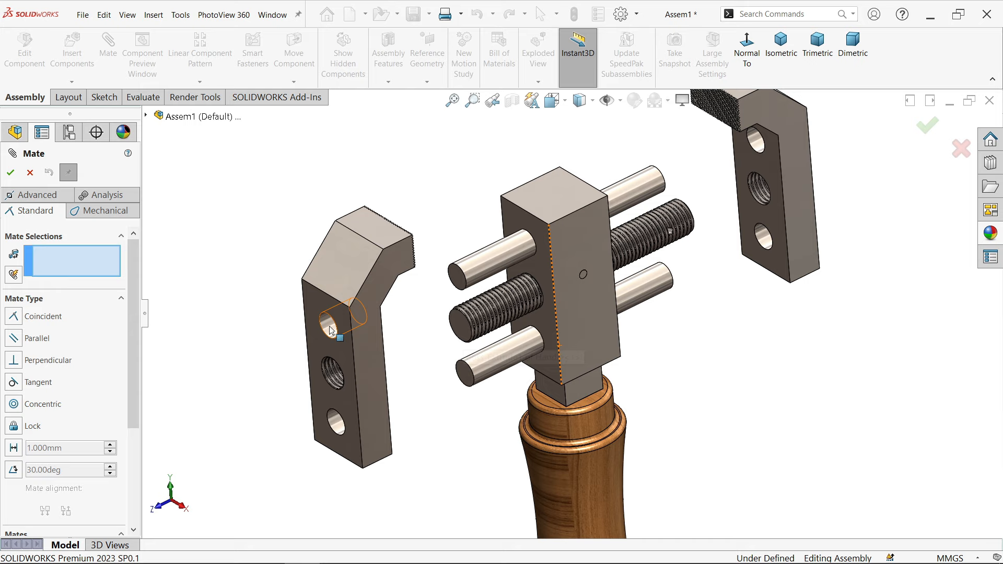
click(330, 329)
click(478, 268)
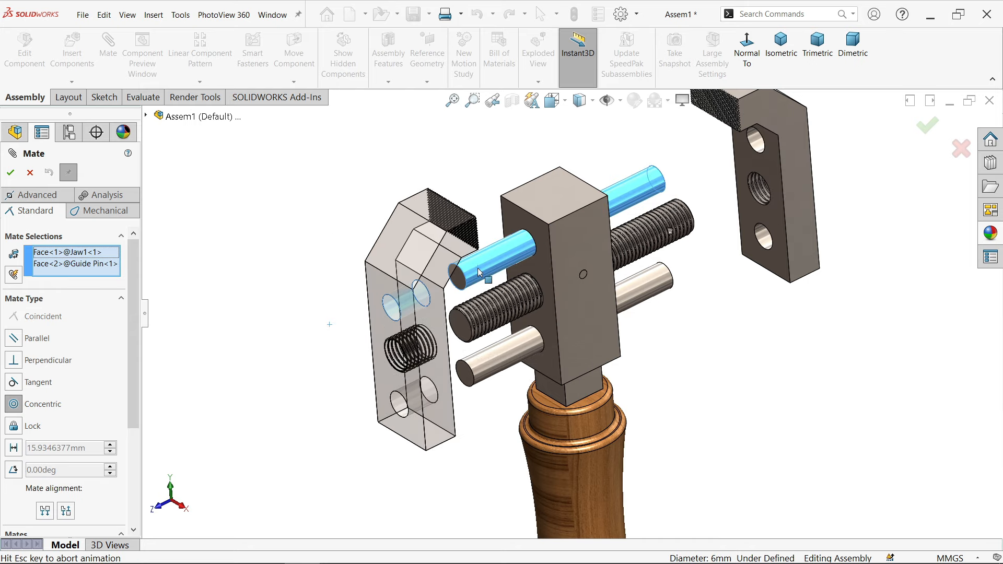
click(462, 237)
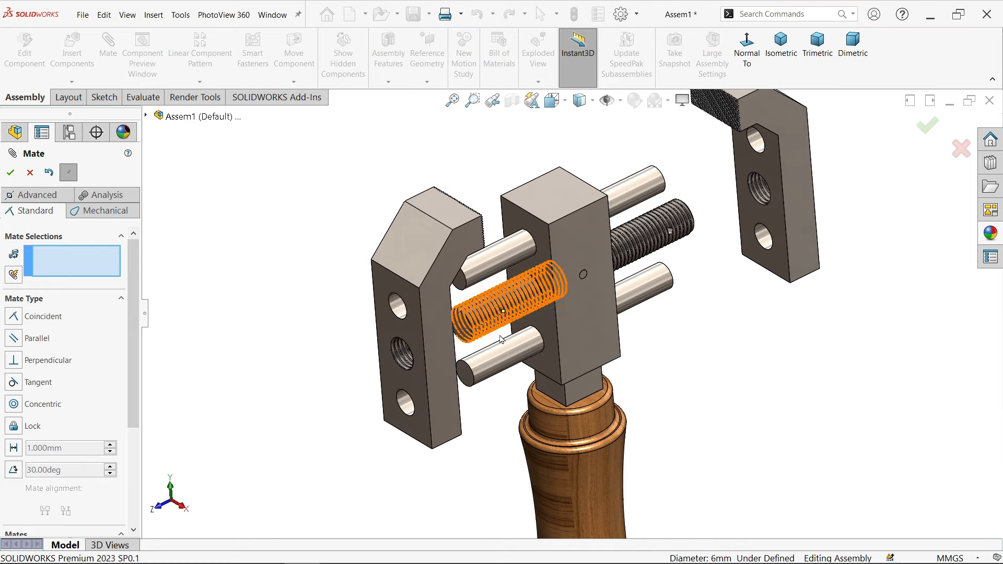
click(486, 373)
click(411, 408)
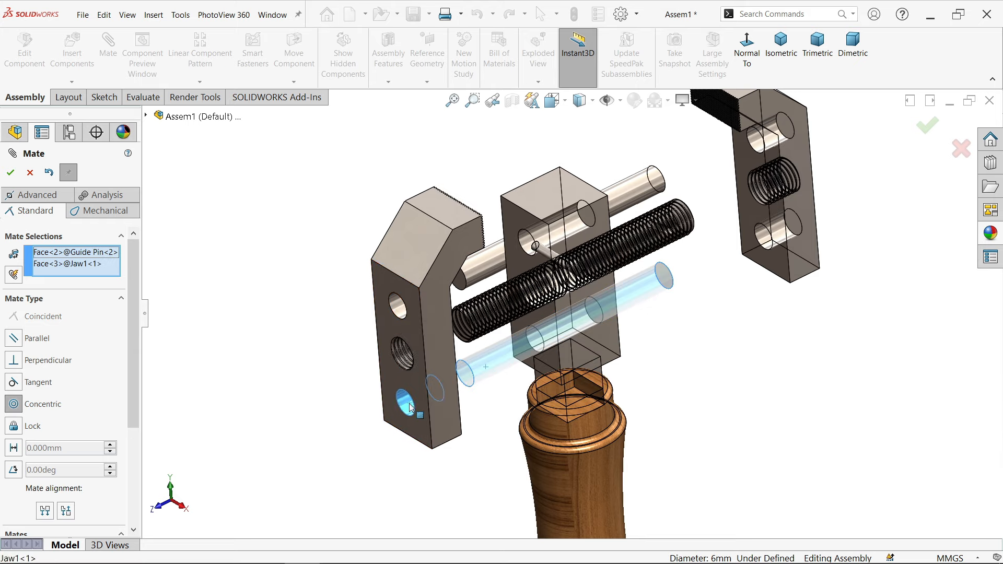
click(395, 426)
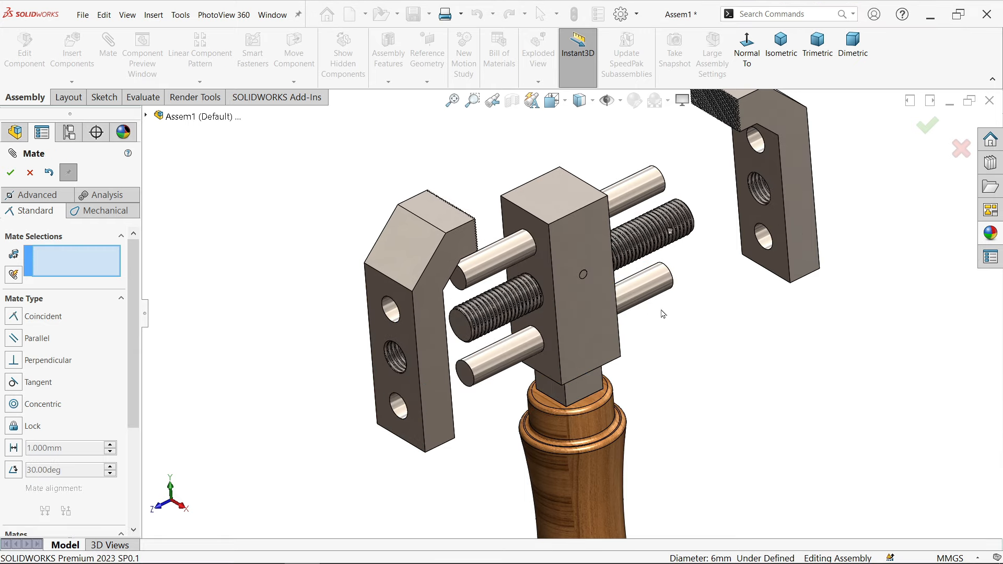
Add concentric mates between Jaw2's lower and upper plain holes and the corresponding guide pins, and finish mating.
click(767, 238)
click(660, 289)
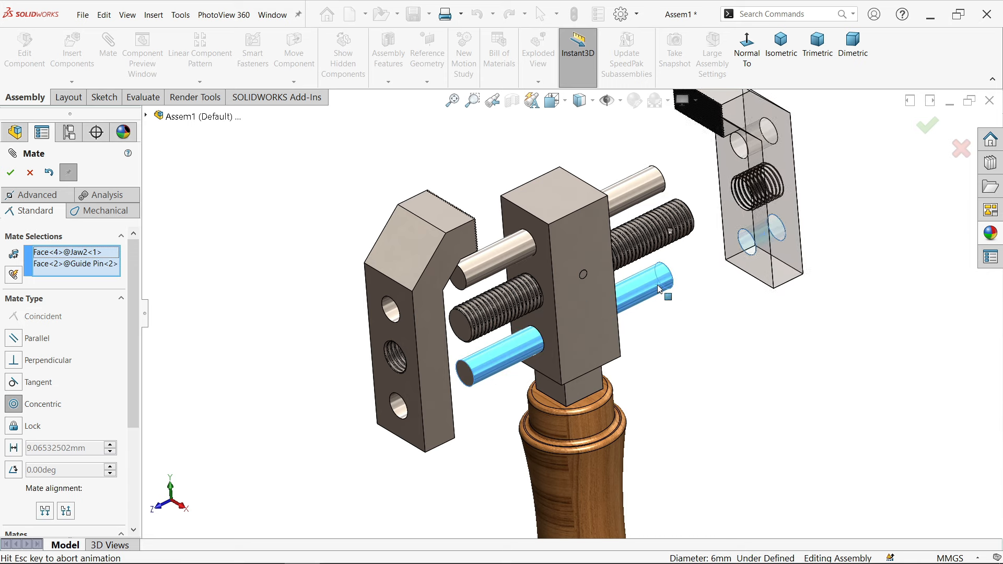
click(838, 255)
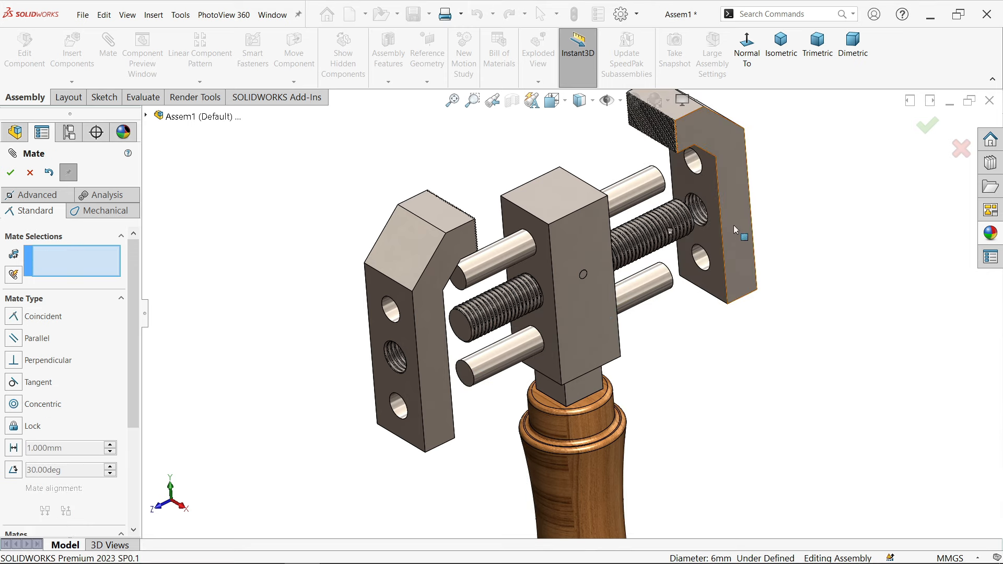
scroll(731, 222, down, 5)
click(649, 230)
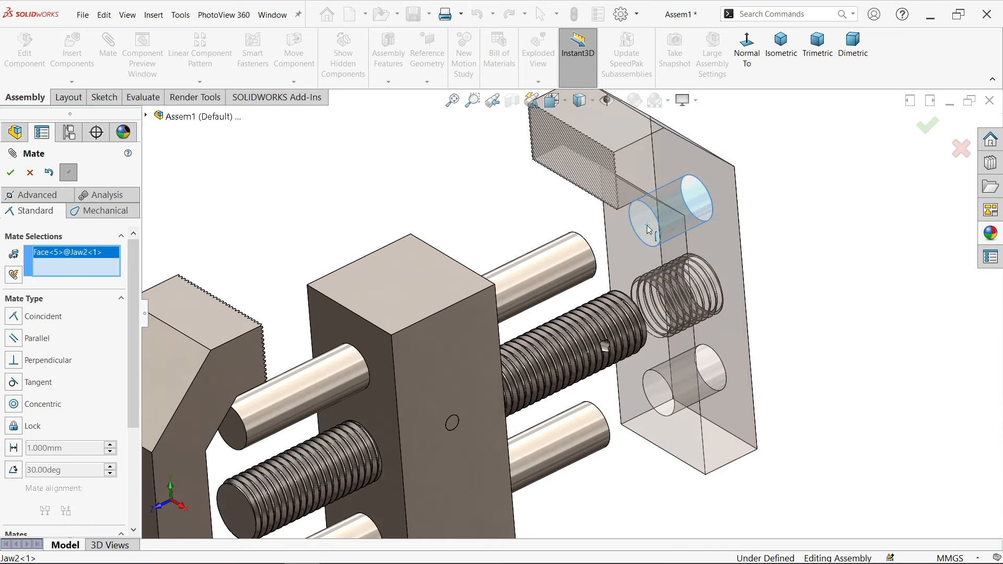
click(578, 269)
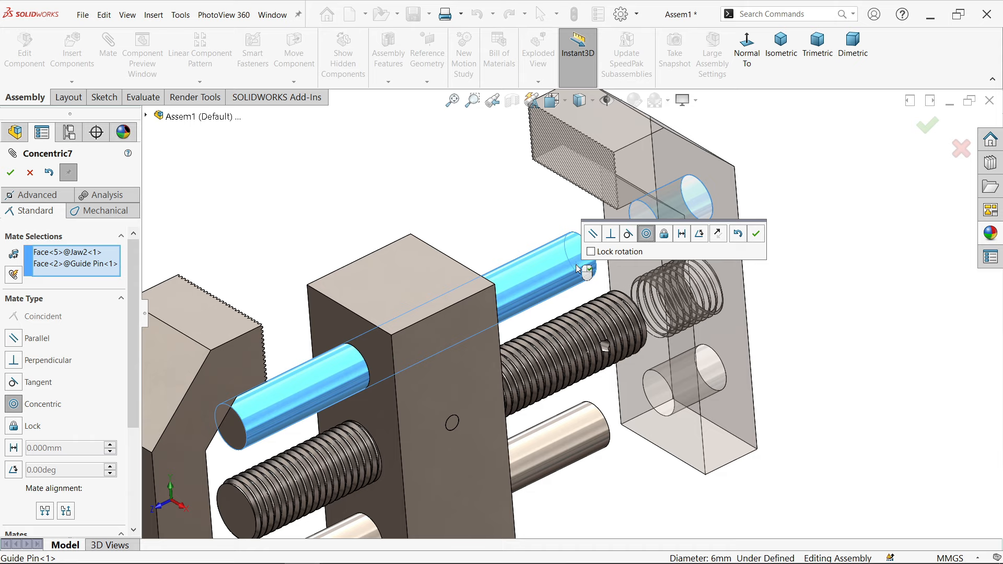
click(756, 235)
scroll(686, 277, up, 4)
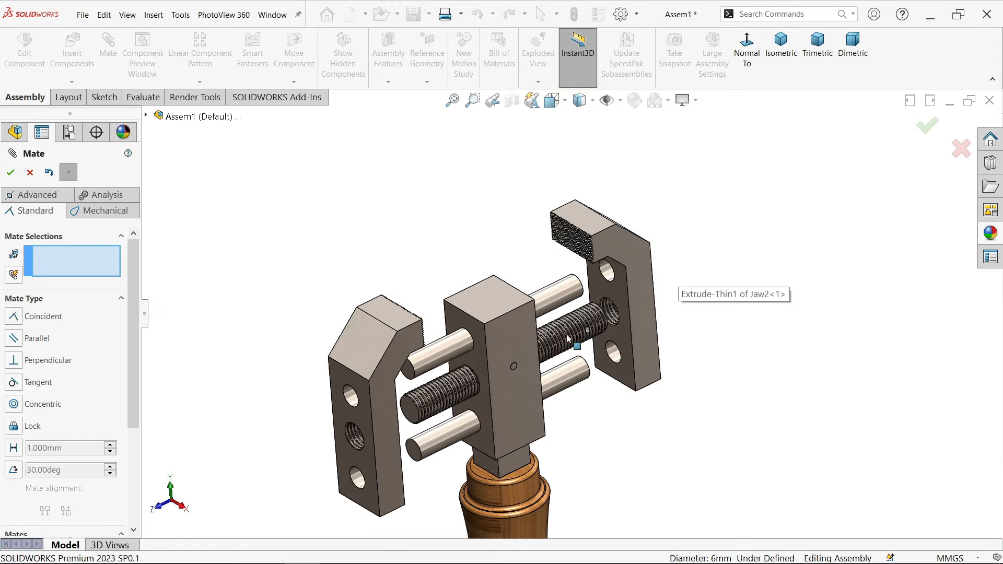
scroll(575, 340, down, 1)
middle_drag(425, 355, 385, 320)
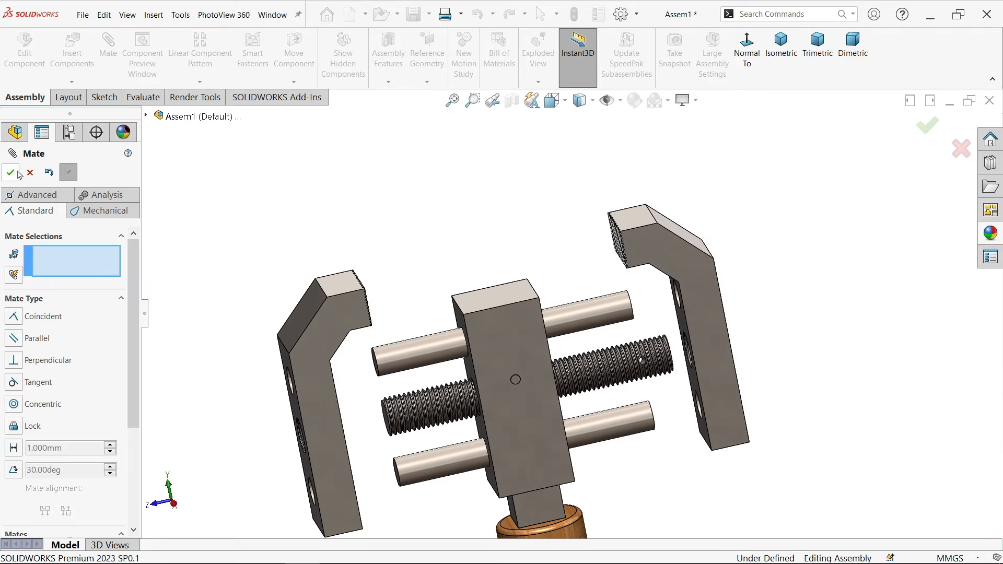
click(30, 173)
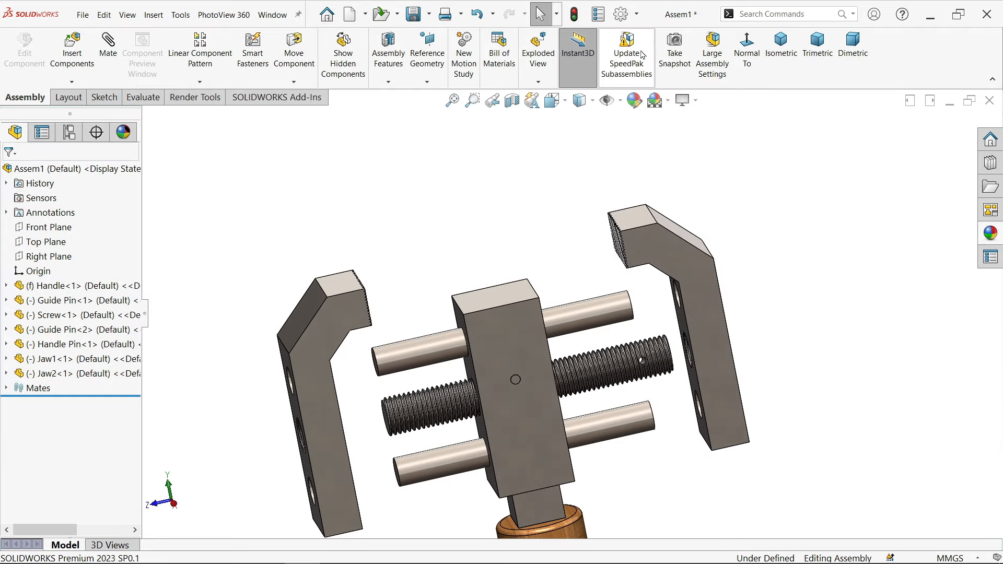
Return to the isometric view and save the assembly as Hand Vise Assembly in the Hand Vise1 folder.
click(782, 55)
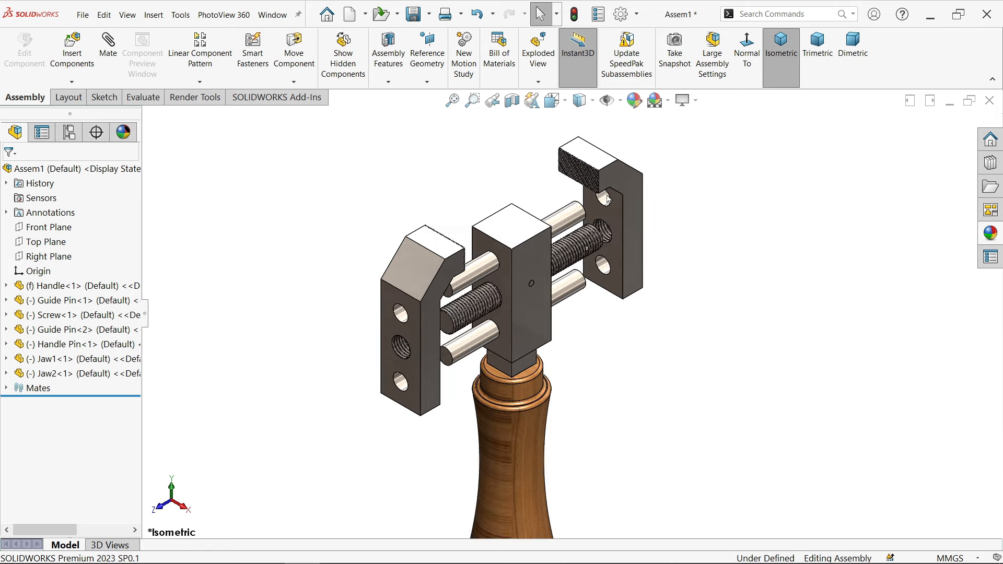
scroll(564, 361, down, 3)
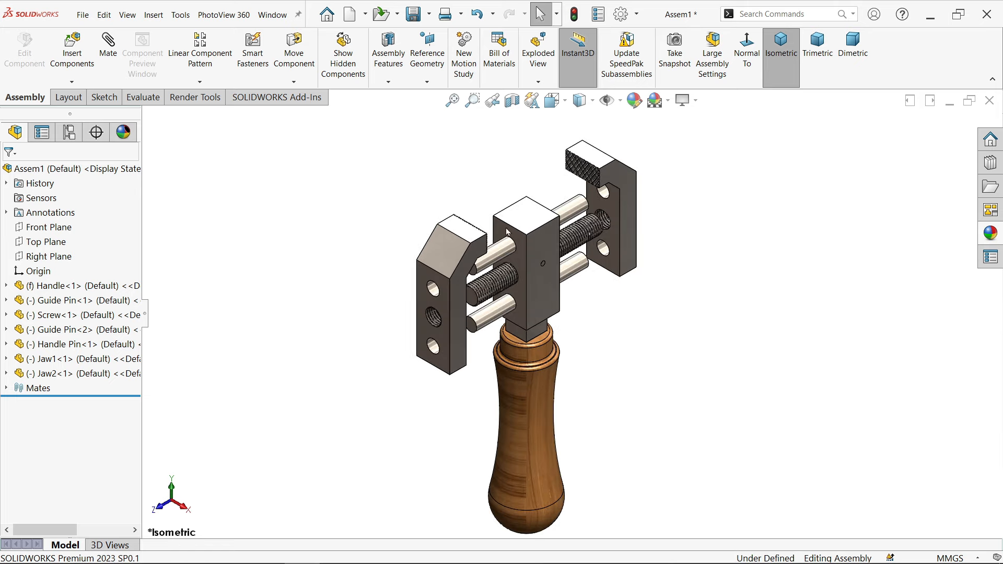
click(419, 20)
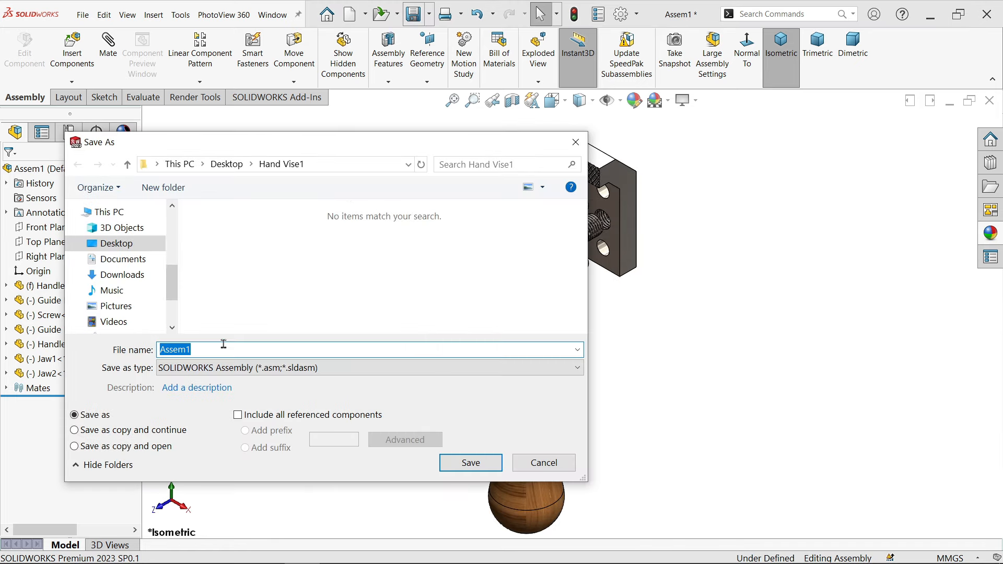
text(Hand Vise)
click(476, 460)
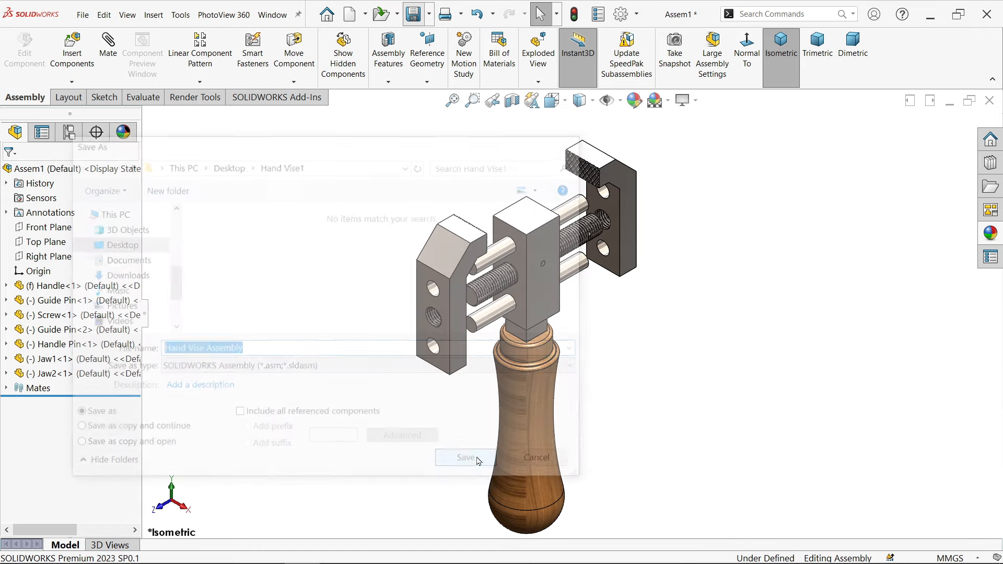
Add a coincident mate between a flat serration face on Jaw1's gripping end and the handle block's side facing that jaw.
scroll(598, 314, down, 3)
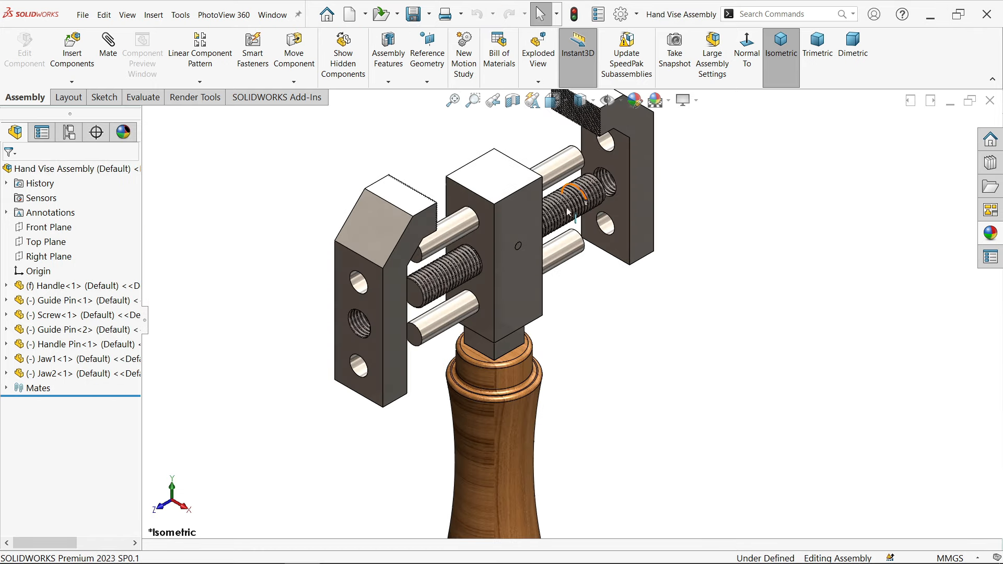
scroll(572, 288, up, 2)
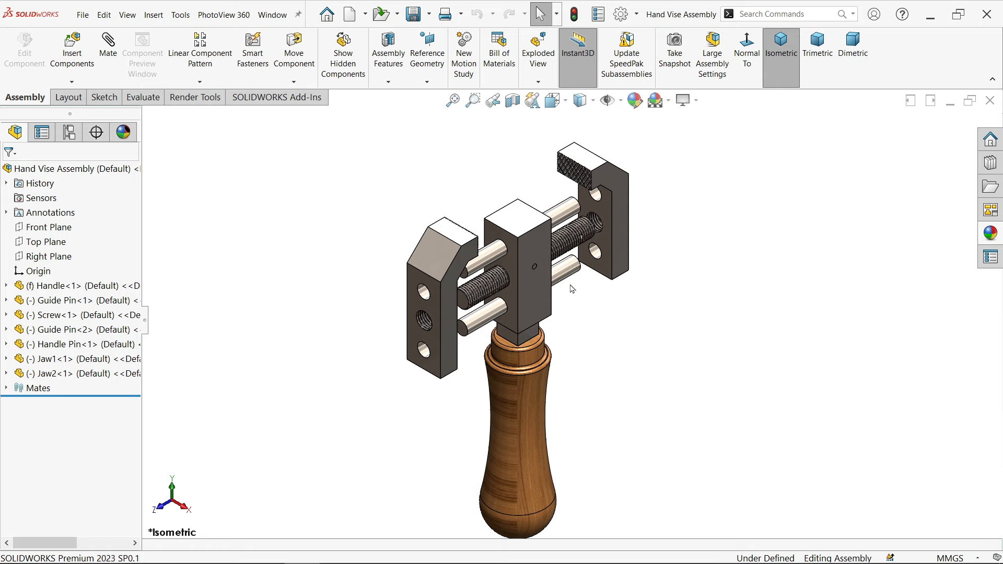
scroll(570, 287, down, 2)
scroll(519, 269, down, 1)
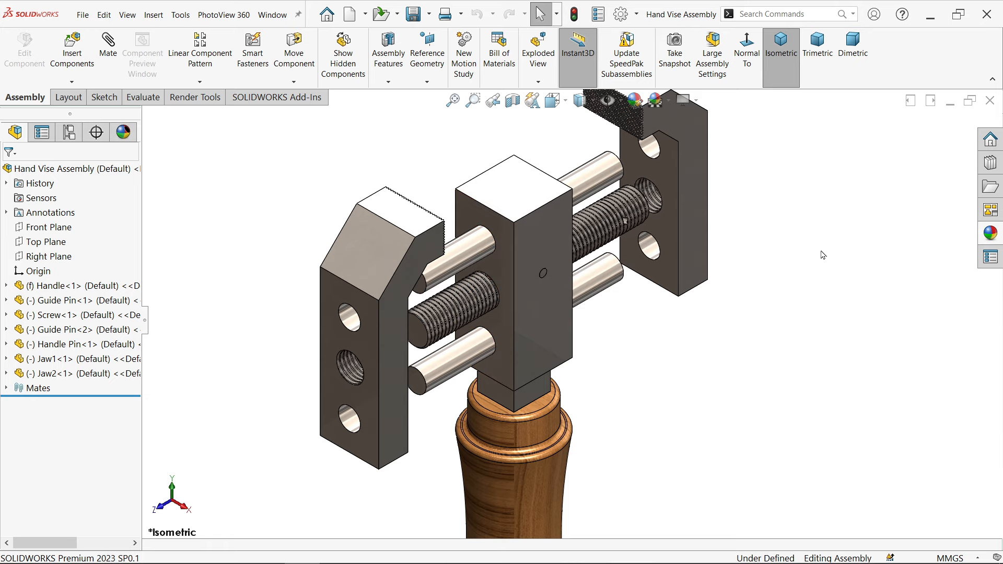
scroll(549, 271, down, 2)
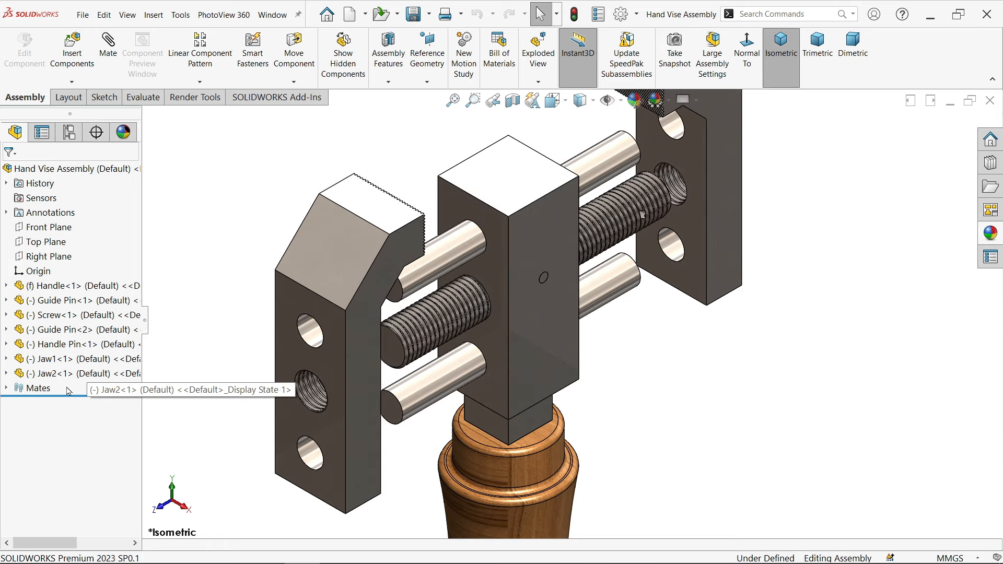
click(112, 62)
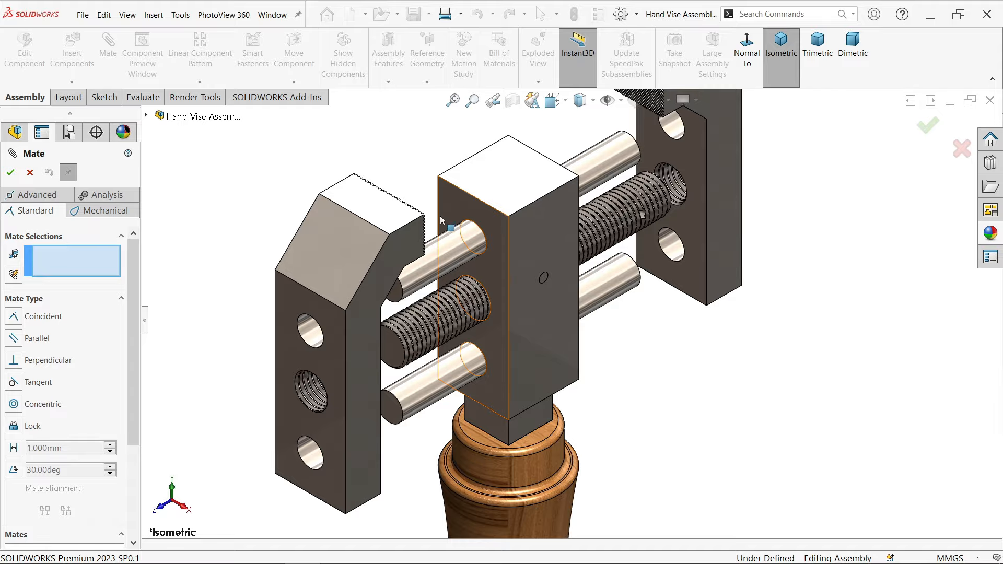
middle_drag(452, 226, 361, 230)
scroll(361, 230, down, 10)
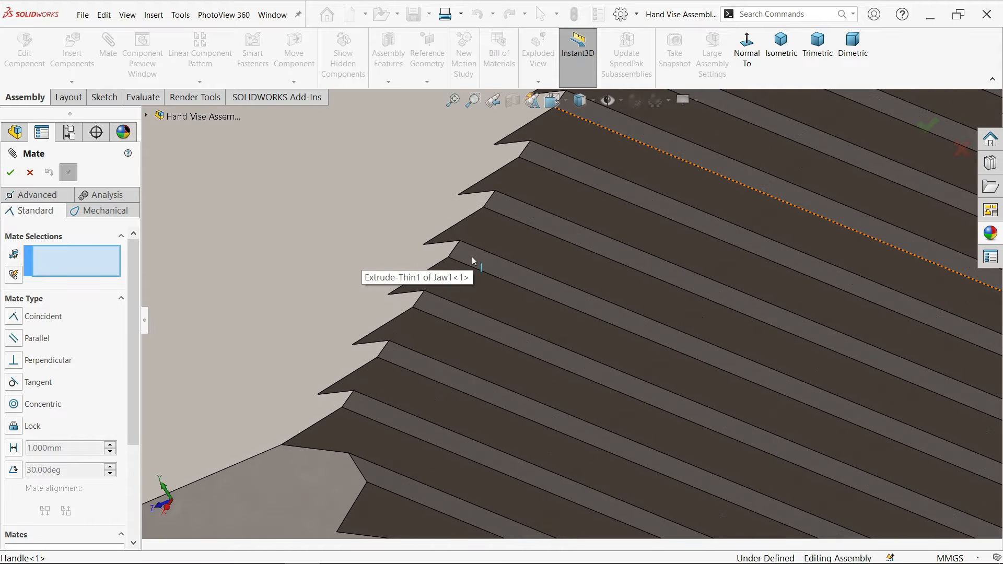
click(474, 260)
scroll(578, 275, up, 10)
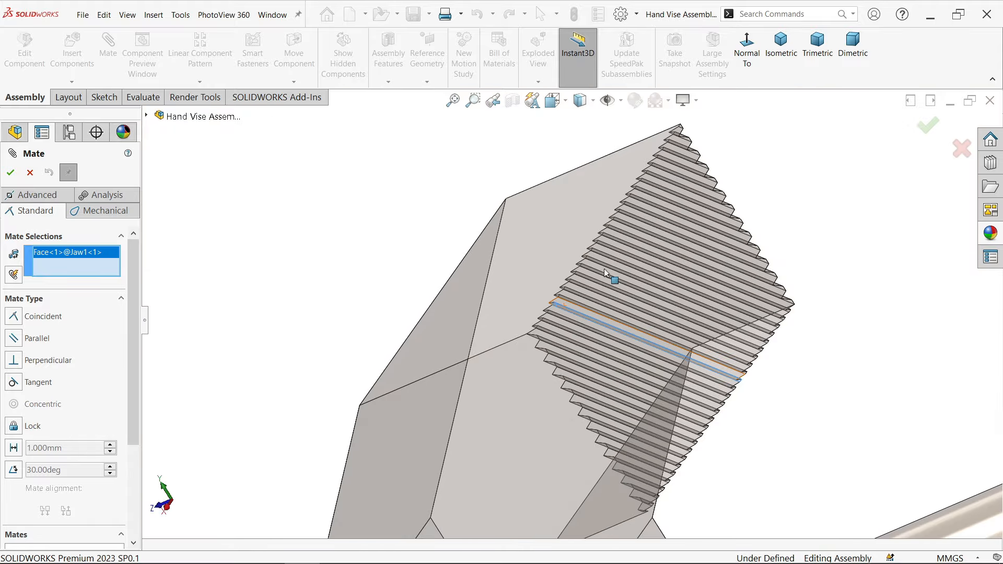
click(742, 308)
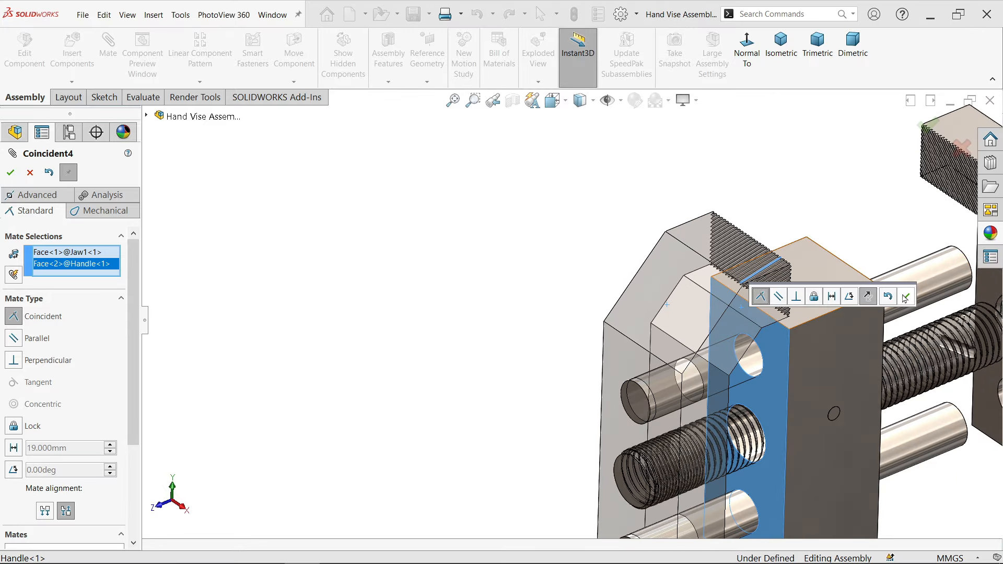
click(905, 298)
Add a coincident mate between a flat serration face on Jaw2's gripping end and the handle block's side facing that jaw.
scroll(888, 301, up, 5)
scroll(833, 299, down, 8)
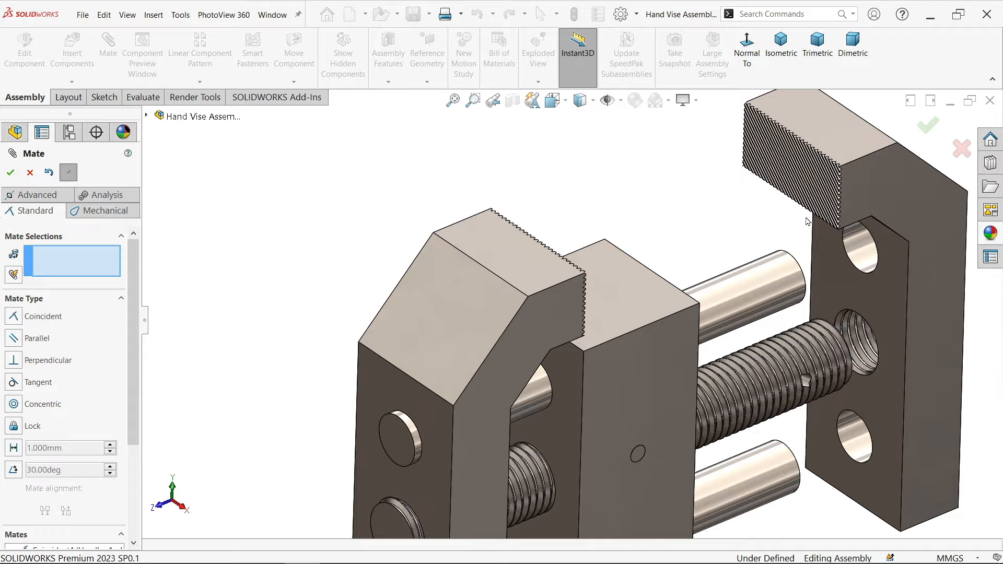
scroll(807, 222, down, 10)
click(618, 296)
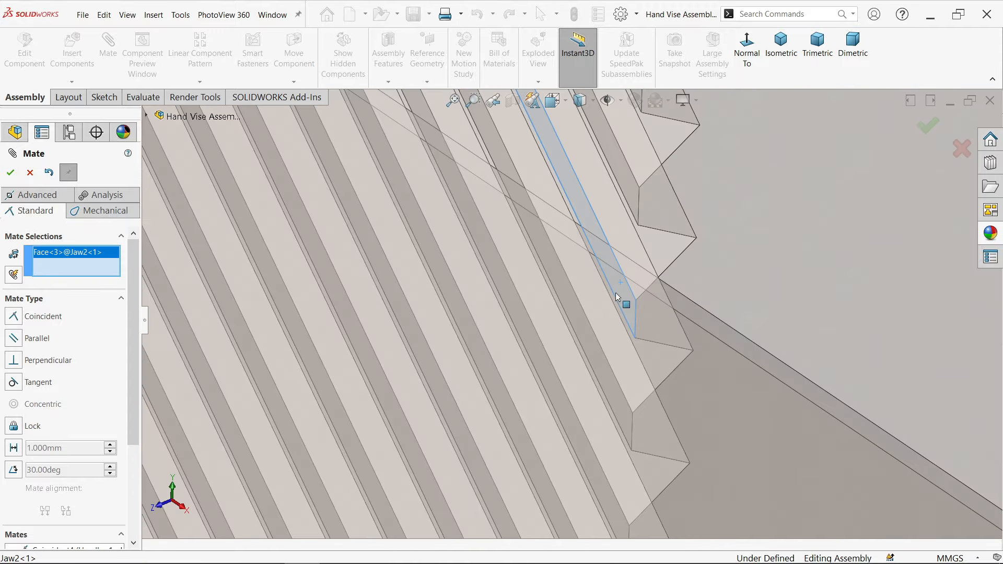
scroll(606, 303, up, 10)
middle_drag(629, 316, 542, 369)
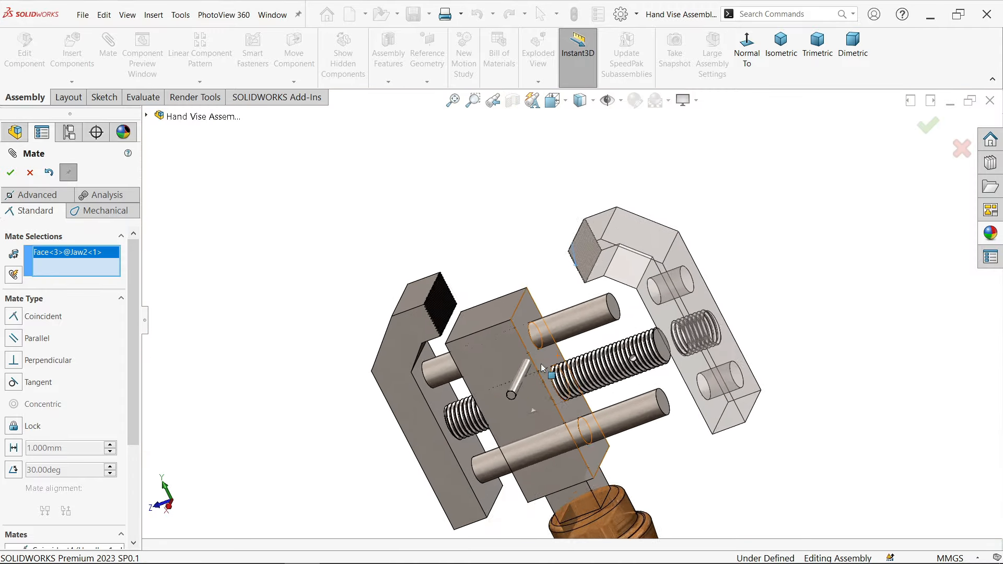
scroll(510, 281, down, 4)
click(512, 283)
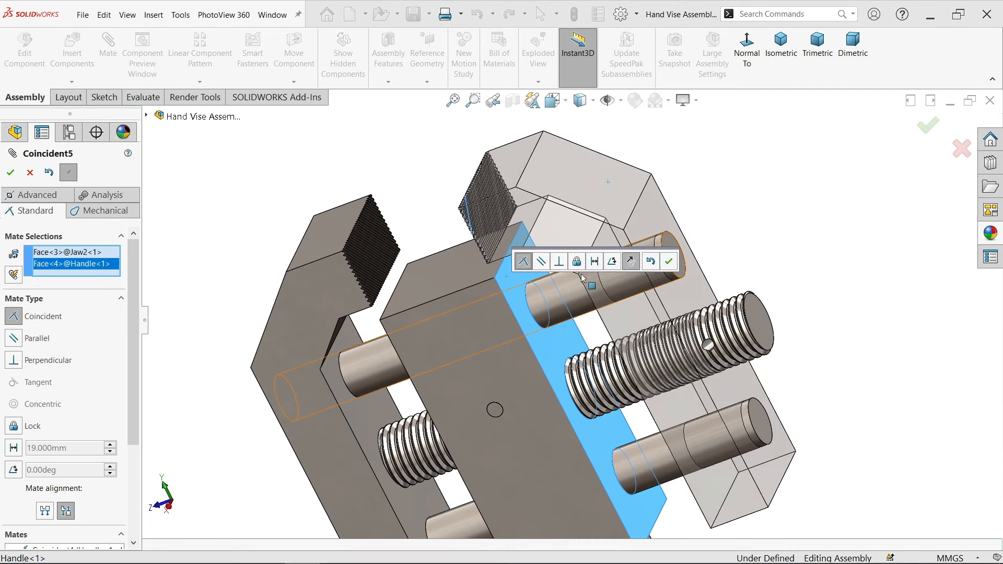
click(669, 263)
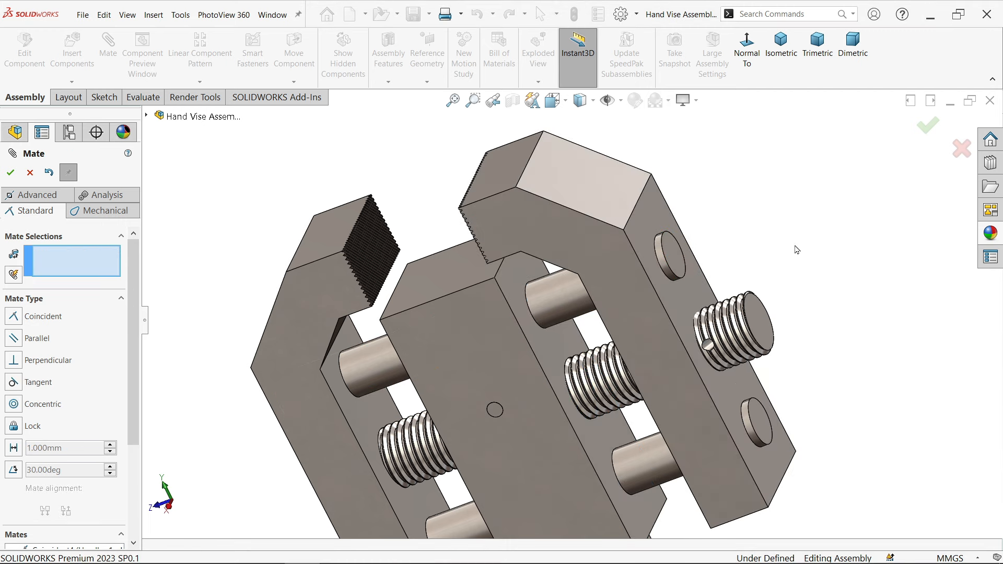
middle_drag(795, 246, 829, 241)
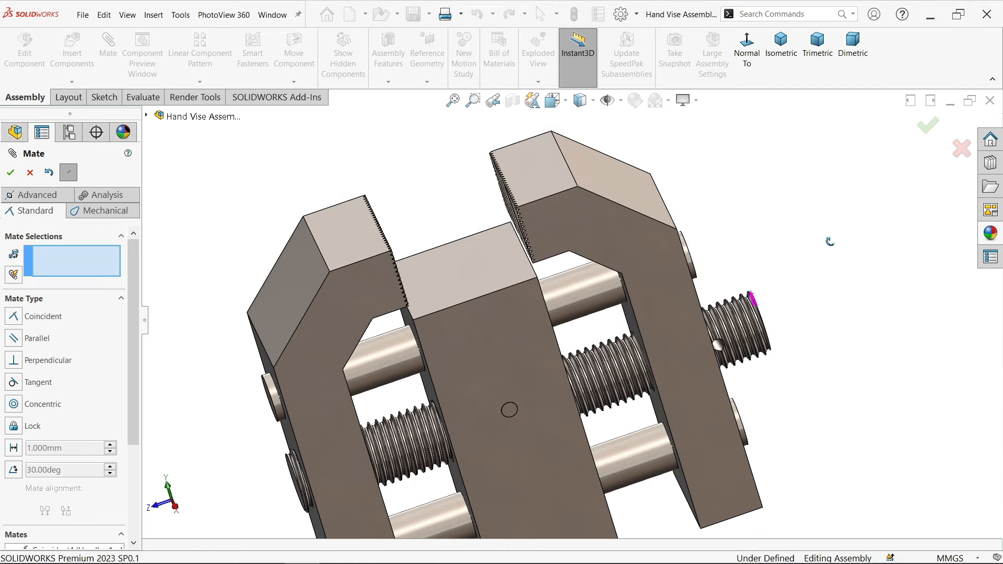
click(32, 176)
Turn on the display of temporary axes for the assembly's holes, pins and screw.
scroll(356, 192, up, 6)
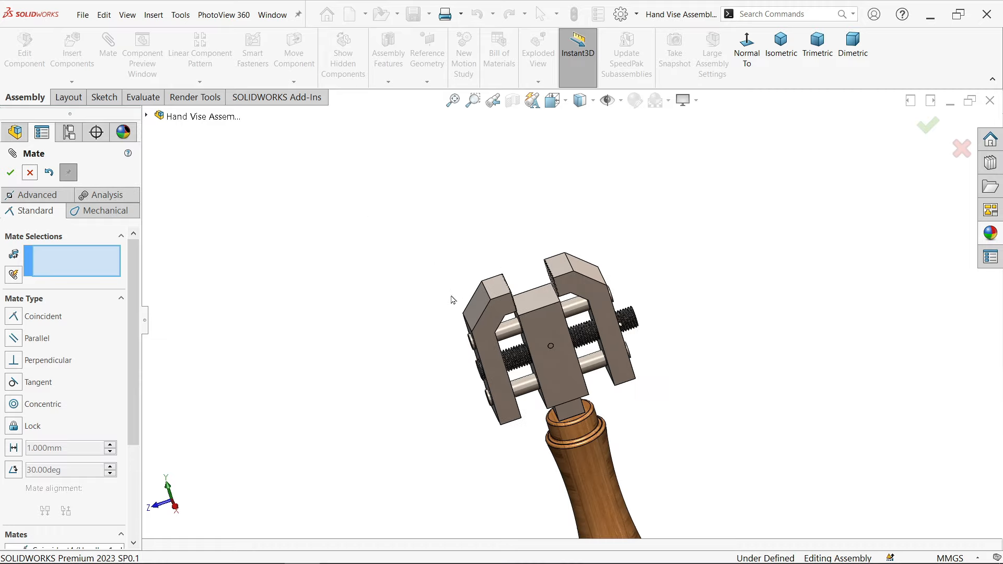
scroll(462, 298, down, 3)
middle_drag(517, 321, 609, 393)
scroll(593, 389, down, 6)
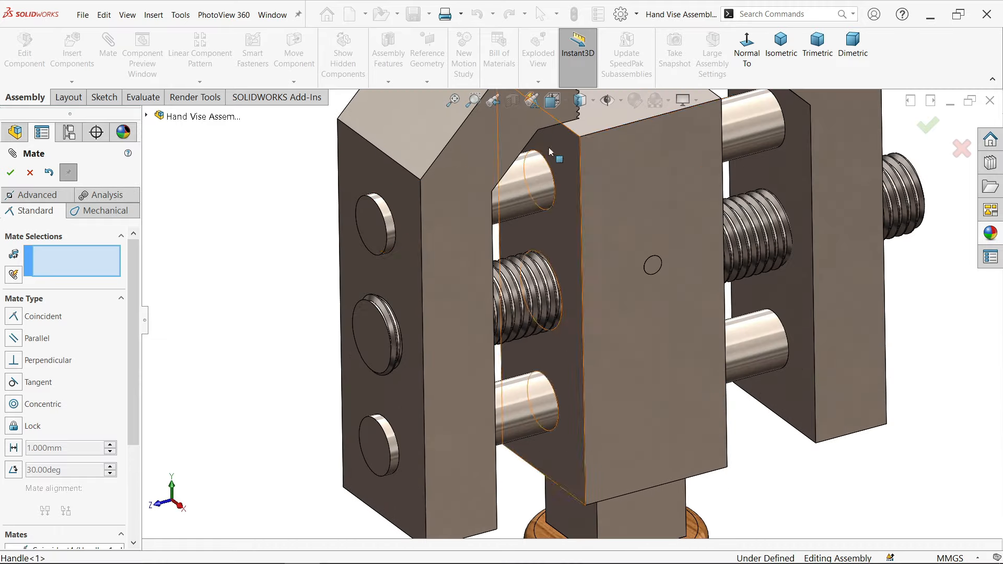
click(621, 102)
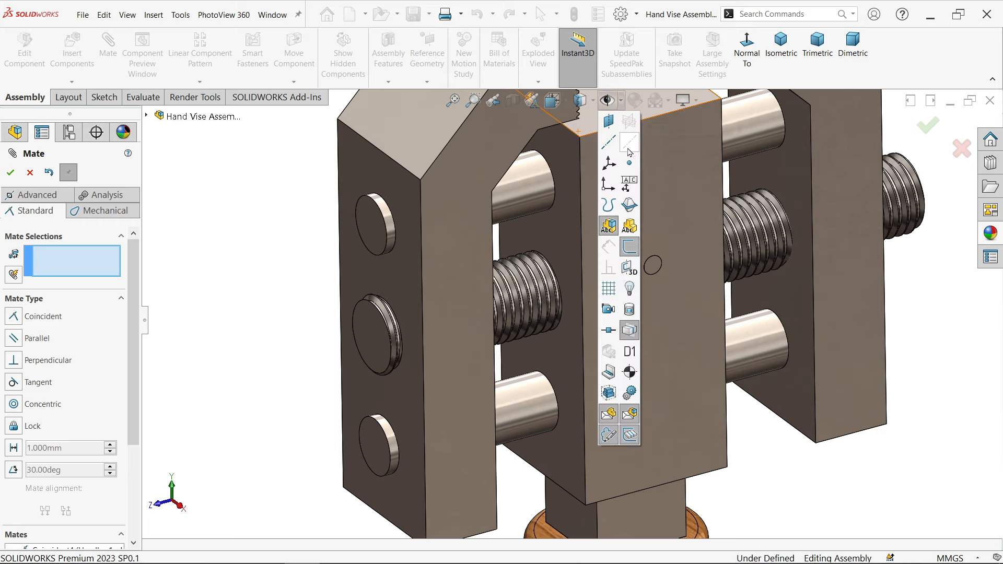
click(629, 149)
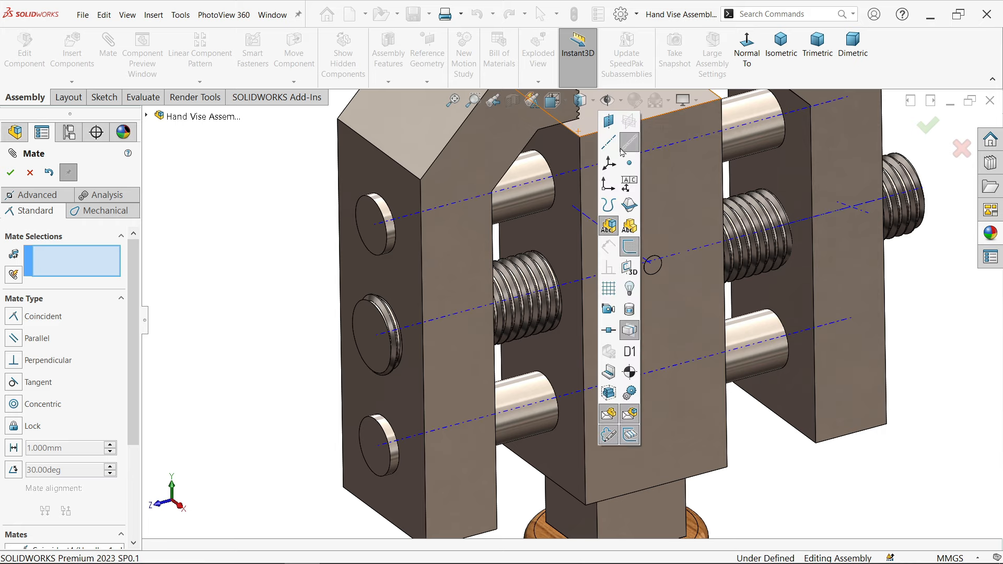
Add a mechanical screw mate between Jaw1's threaded hole axis and the screw's axis at 1 revolution/mm, with the direction reversed.
click(104, 215)
click(14, 423)
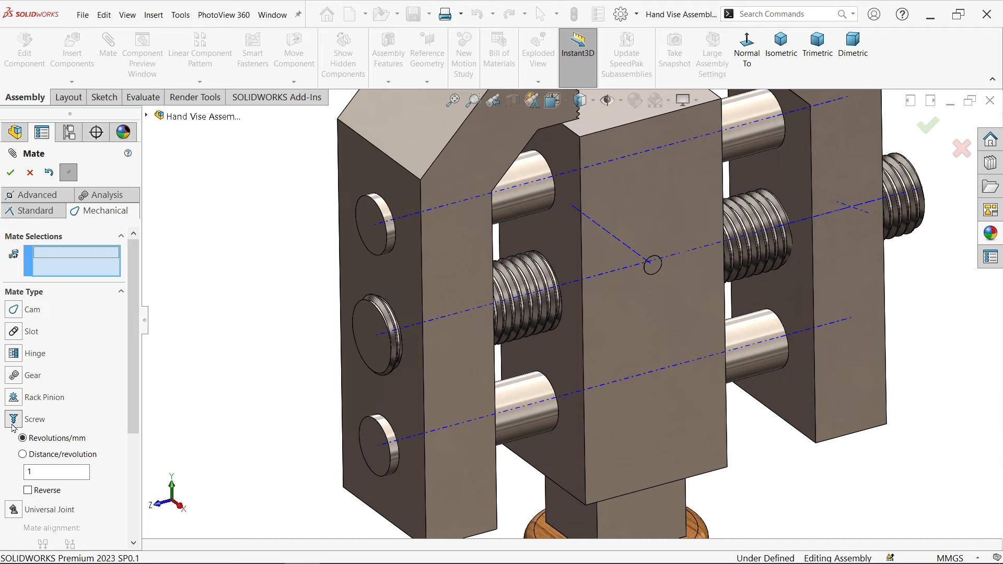
scroll(439, 345, down, 2)
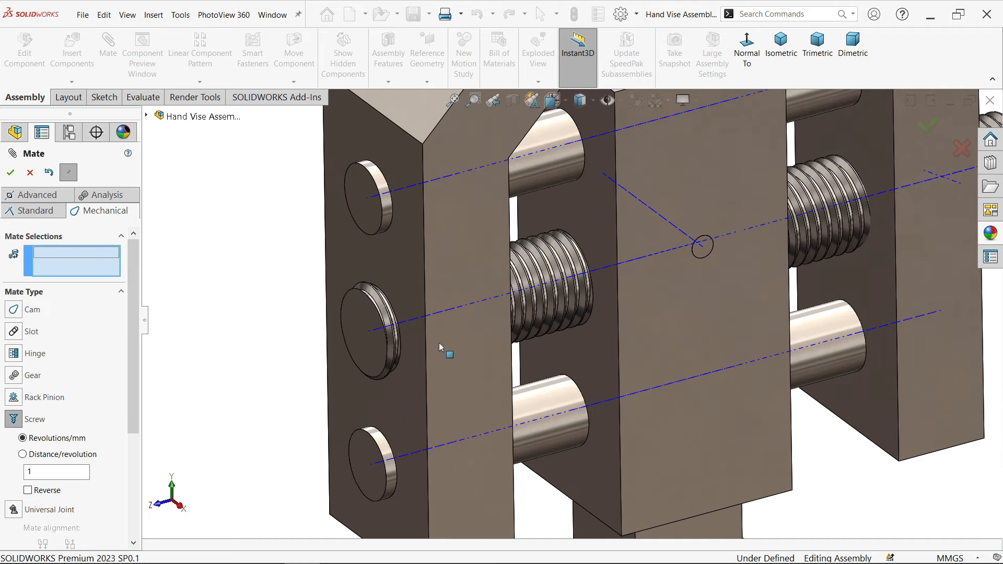
click(417, 324)
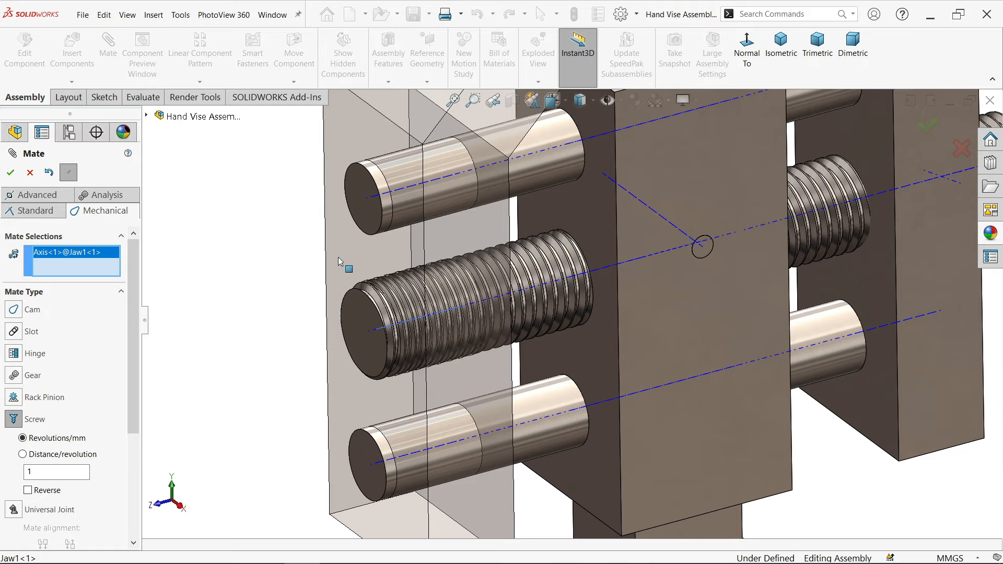
click(512, 299)
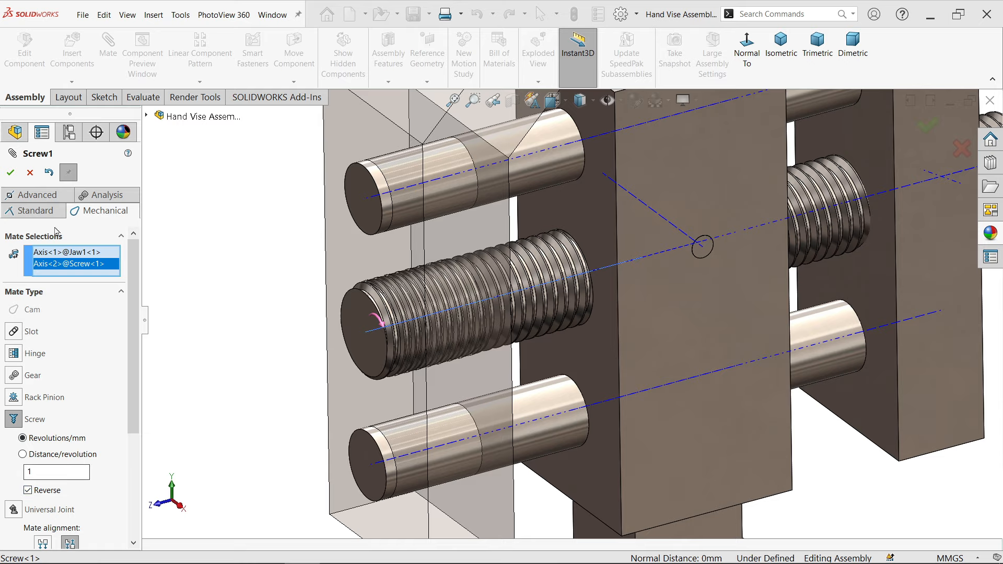
click(11, 174)
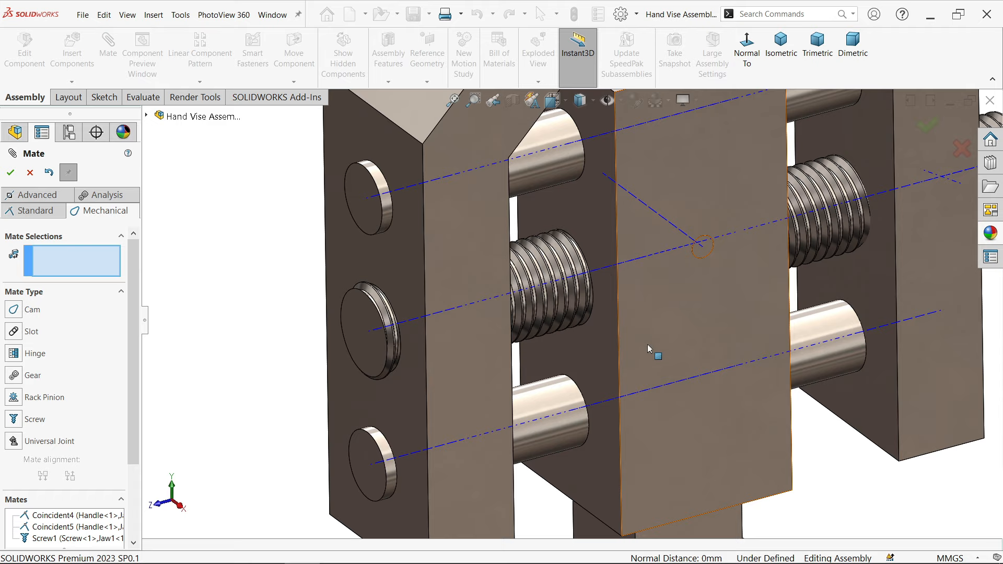
Add a mechanical screw mate between the screw's axis and Jaw2's threaded hole axis at 1 revolution/mm, without reversing the direction.
scroll(654, 350, up, 3)
scroll(660, 351, down, 3)
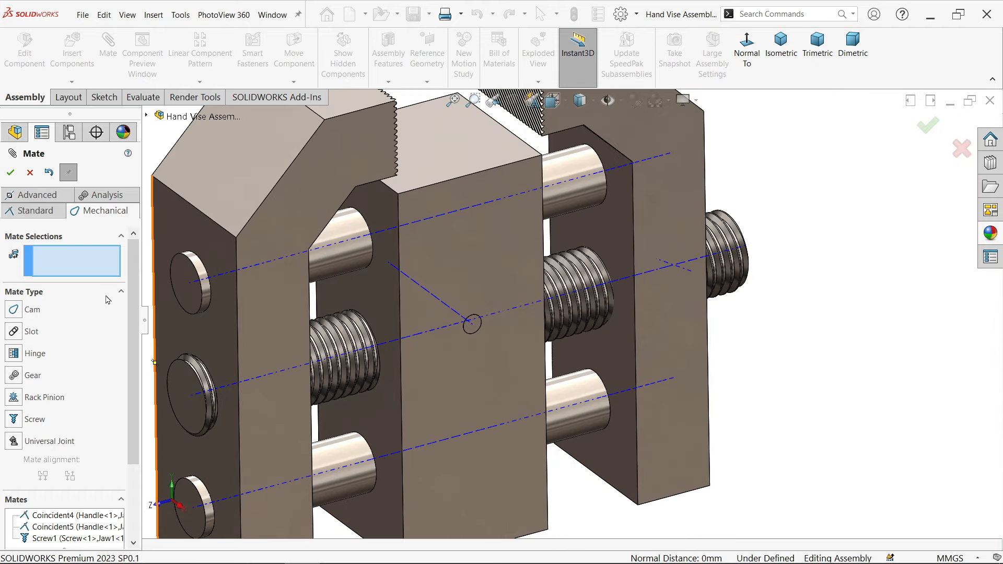
click(726, 256)
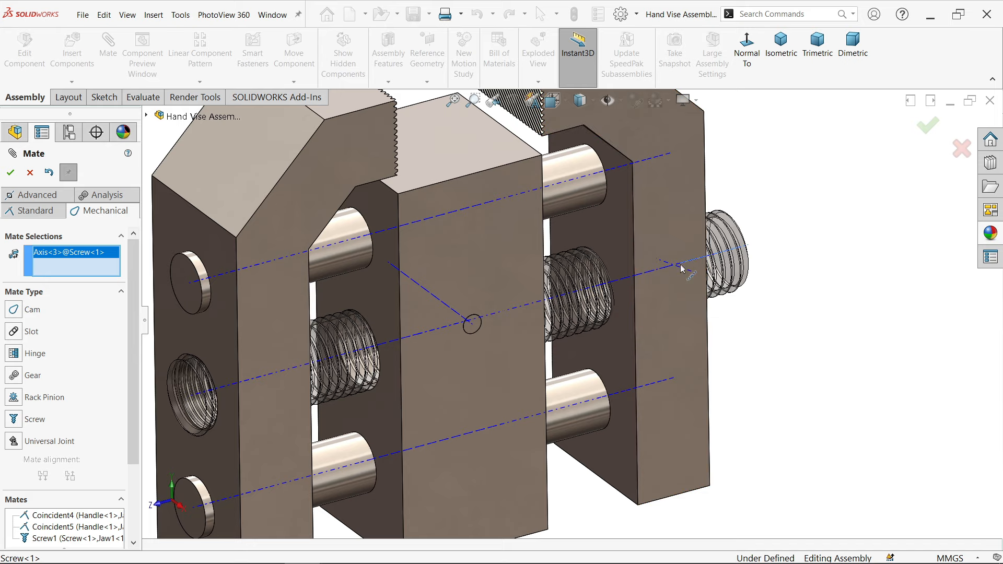
right_click(97, 263)
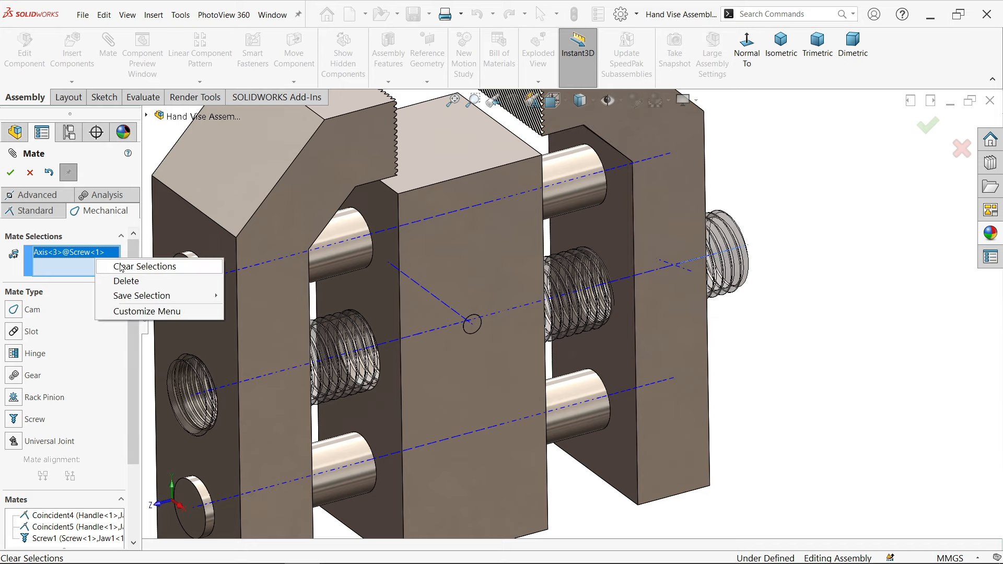
click(868, 331)
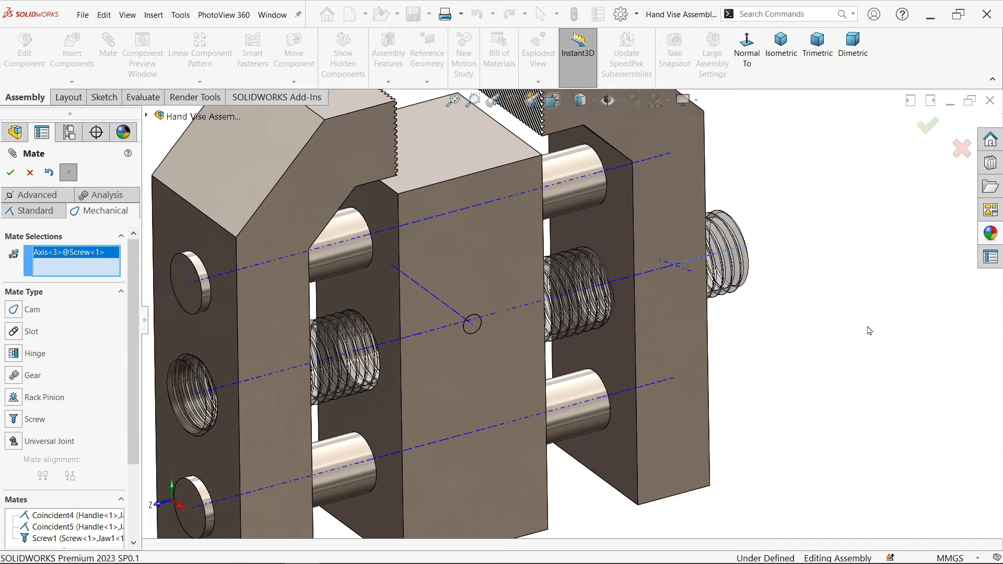
scroll(739, 308, down, 2)
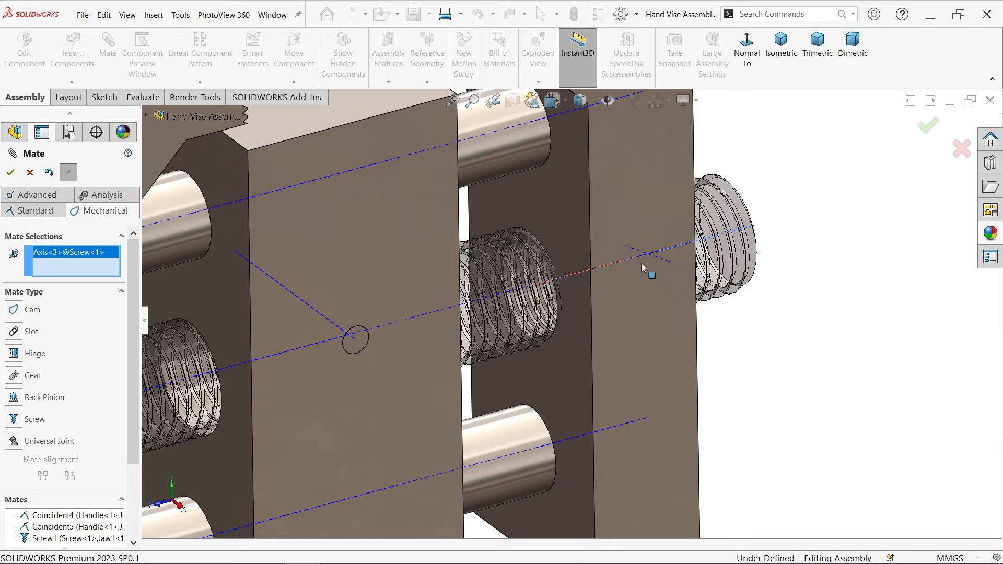
middle_drag(757, 332, 648, 264)
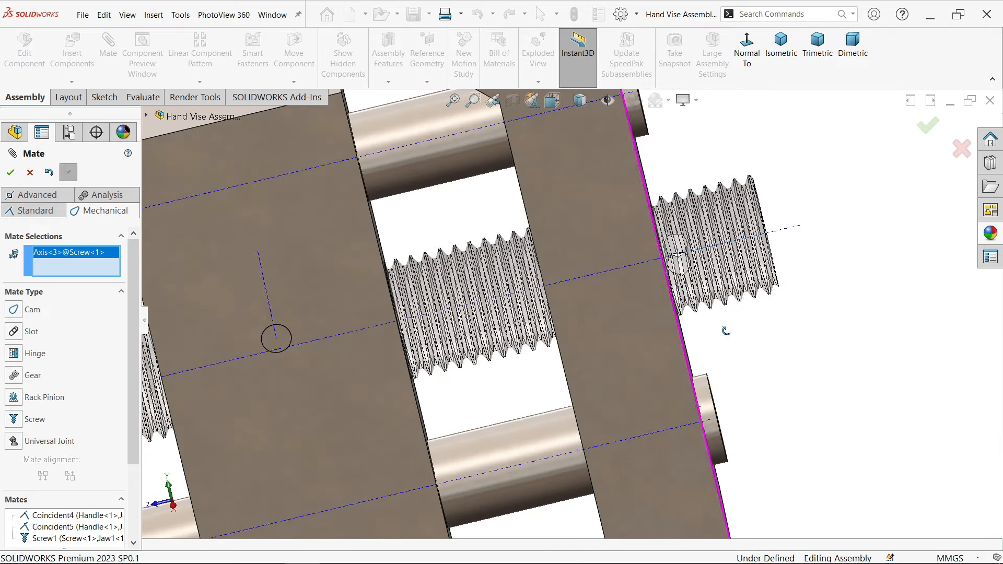
click(638, 269)
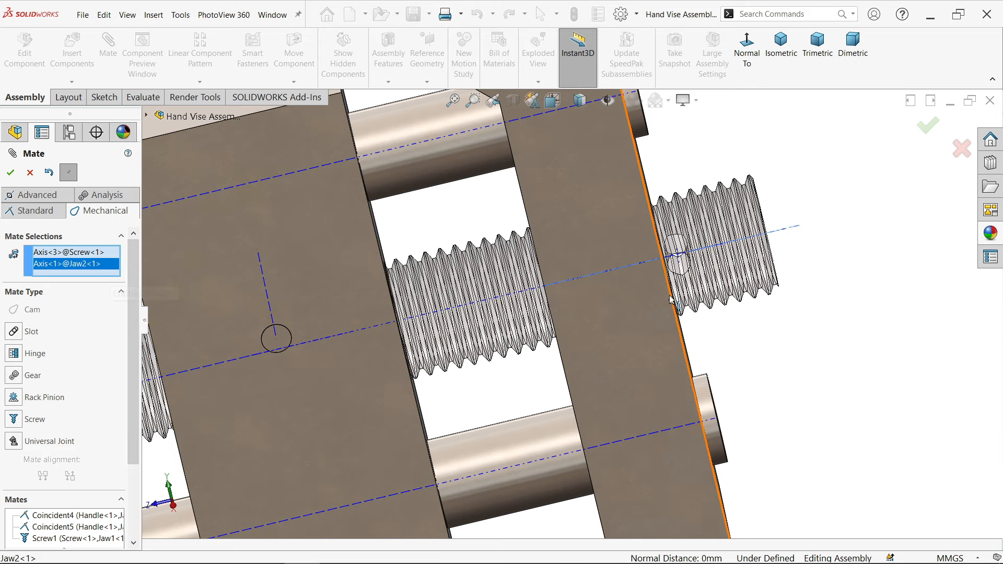
click(15, 421)
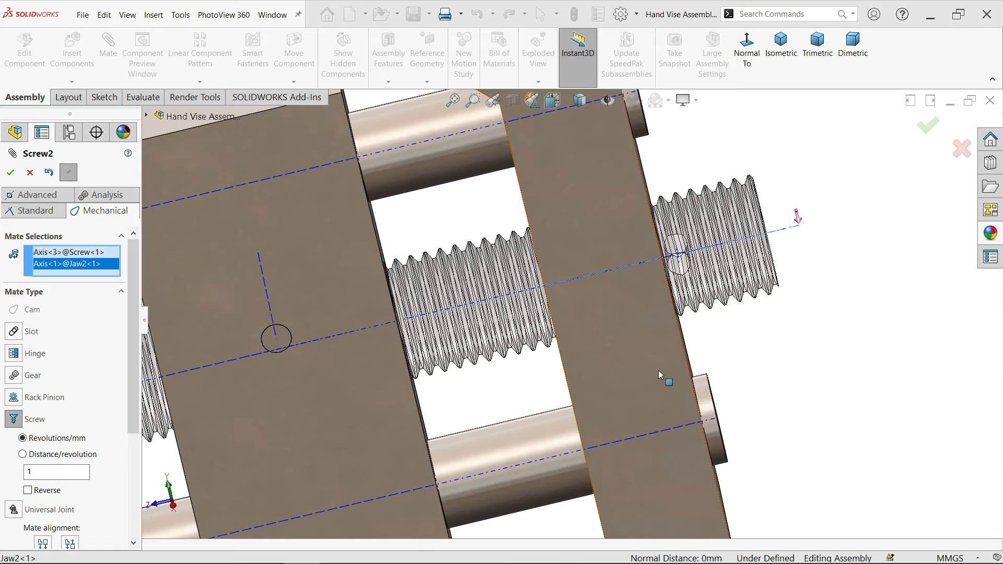
scroll(661, 373, up, 2)
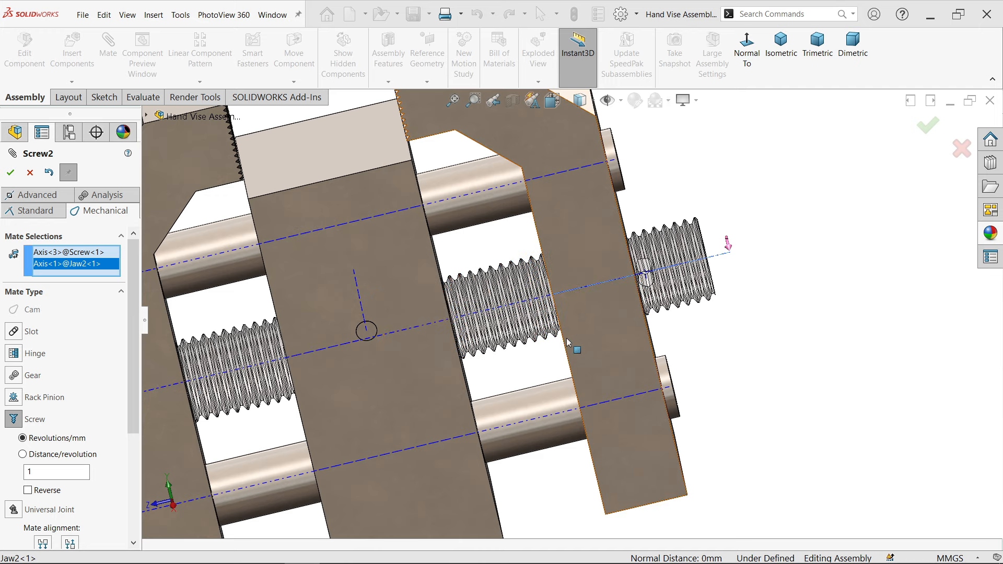
scroll(584, 339, up, 2)
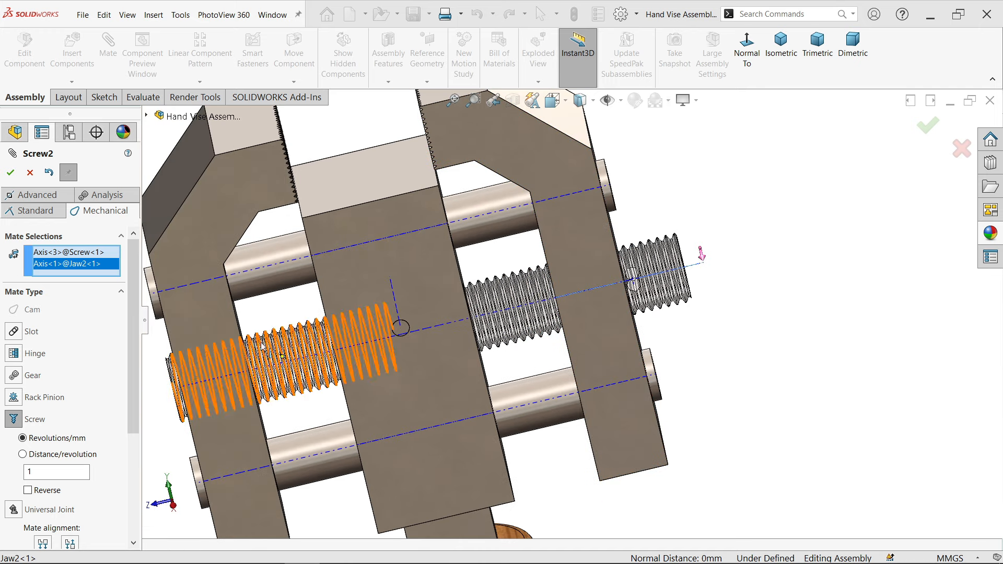
click(11, 173)
Finish mating and hide the temporary axes.
scroll(681, 304, up, 2)
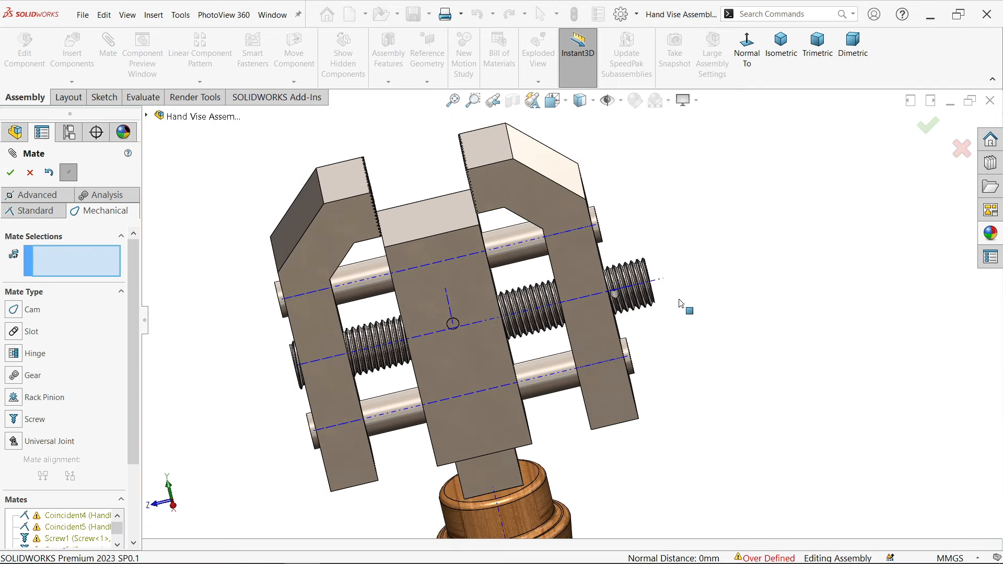
click(31, 172)
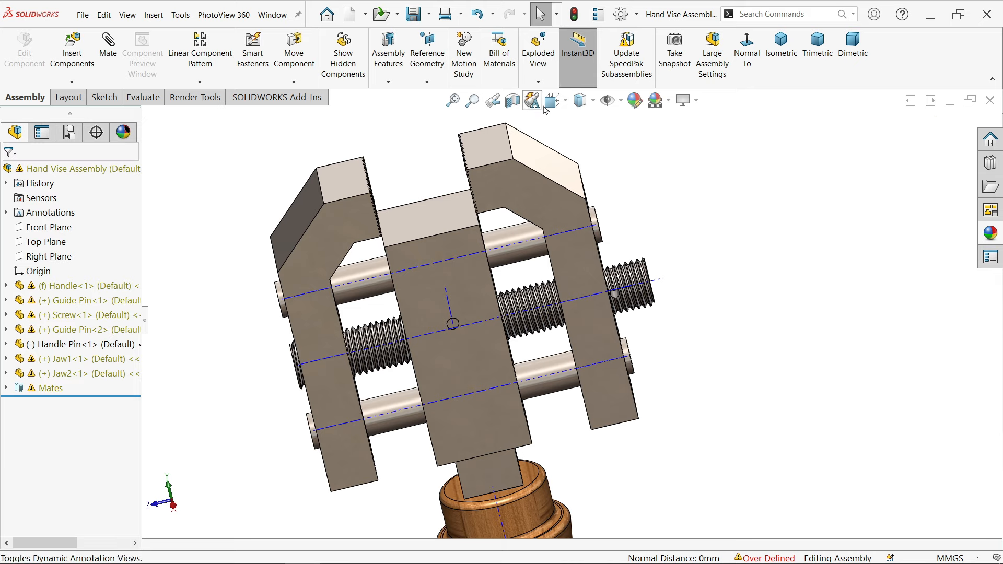
click(622, 107)
click(629, 148)
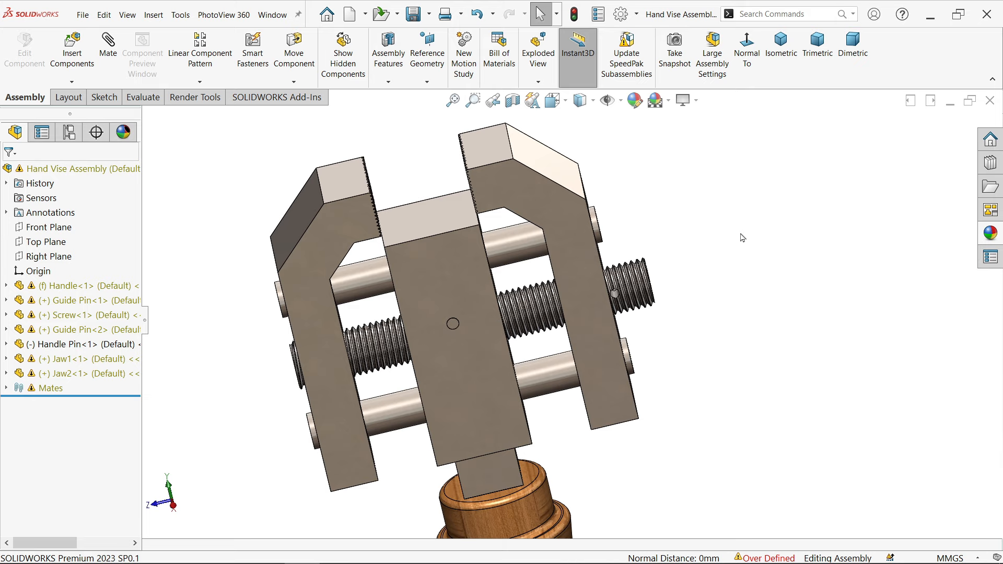
Suppress the Coincident4 and Coincident5 mates between the handle block and the two jaws.
click(7, 389)
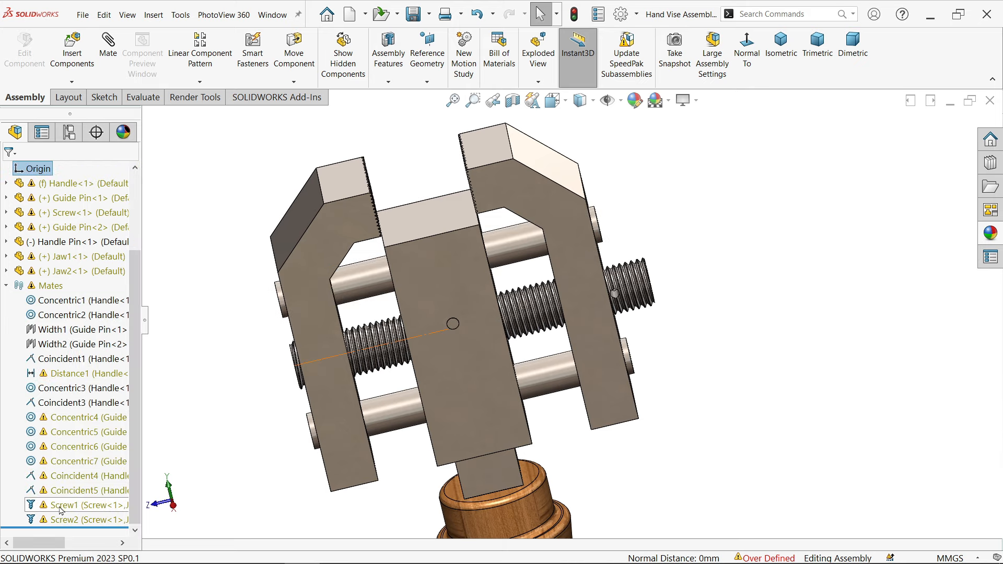
click(55, 490)
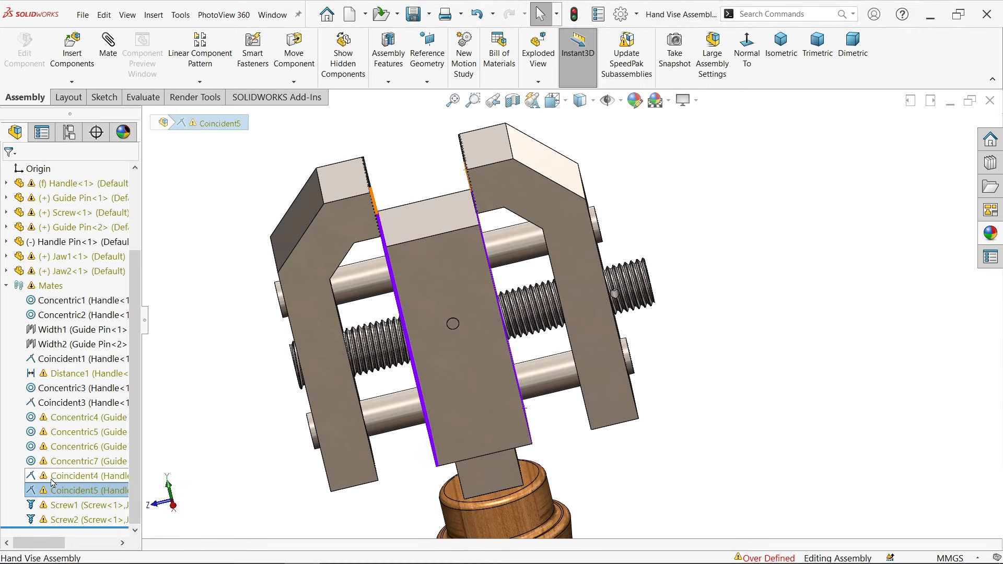
ctrl+click(54, 476)
right_click(53, 475)
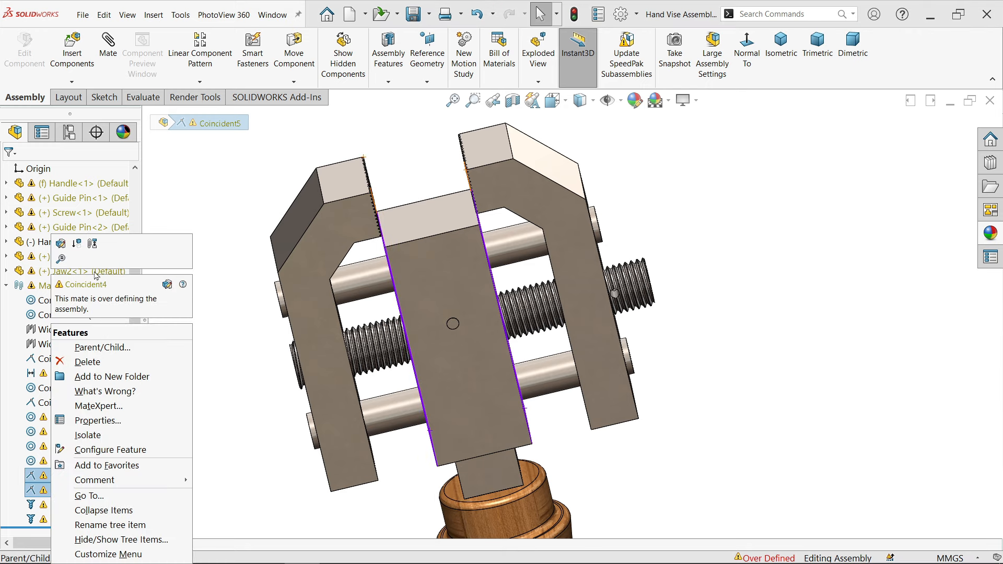
click(76, 243)
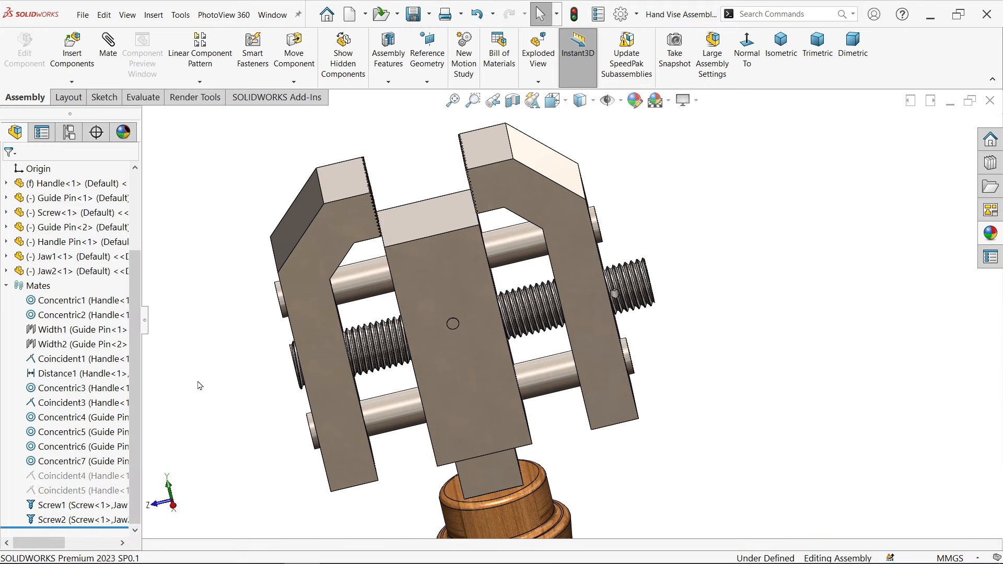
Test the jaw travel by rotating the screw from its end face and moving Jaw1 by its lower corner toward the handle block.
middle_drag(740, 368, 774, 365)
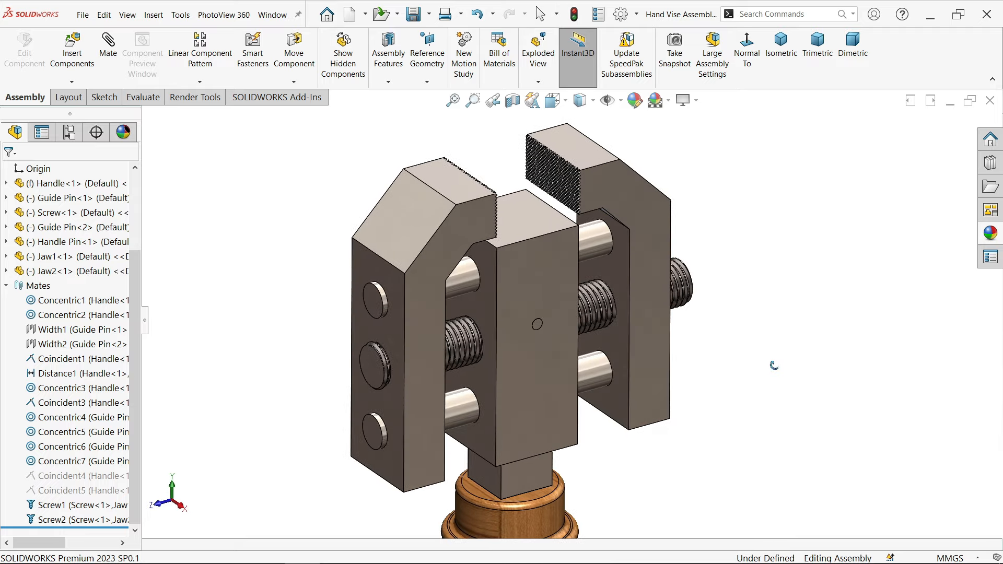
click(379, 384)
drag(380, 385, 484, 382)
key(Escape)
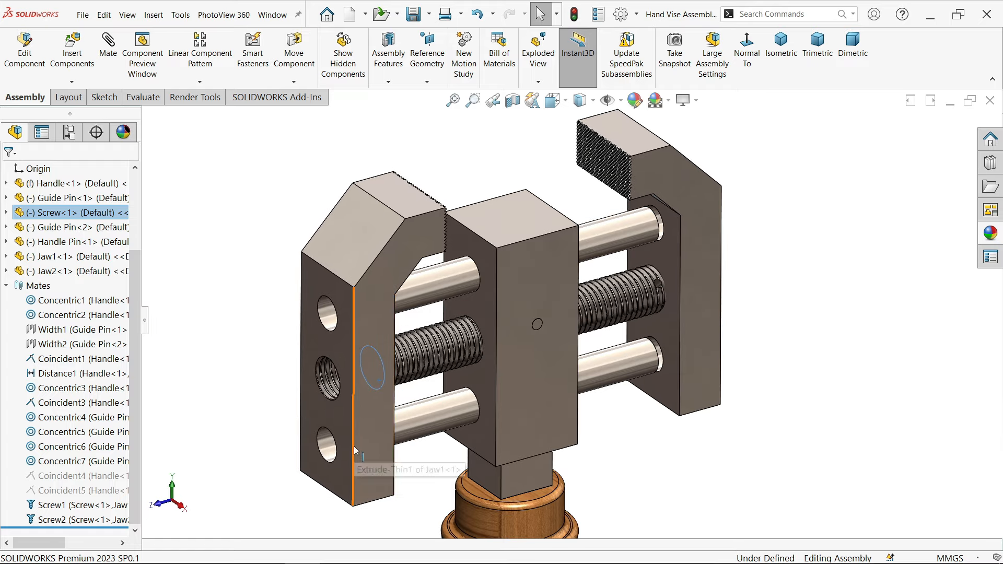
drag(354, 508, 409, 499)
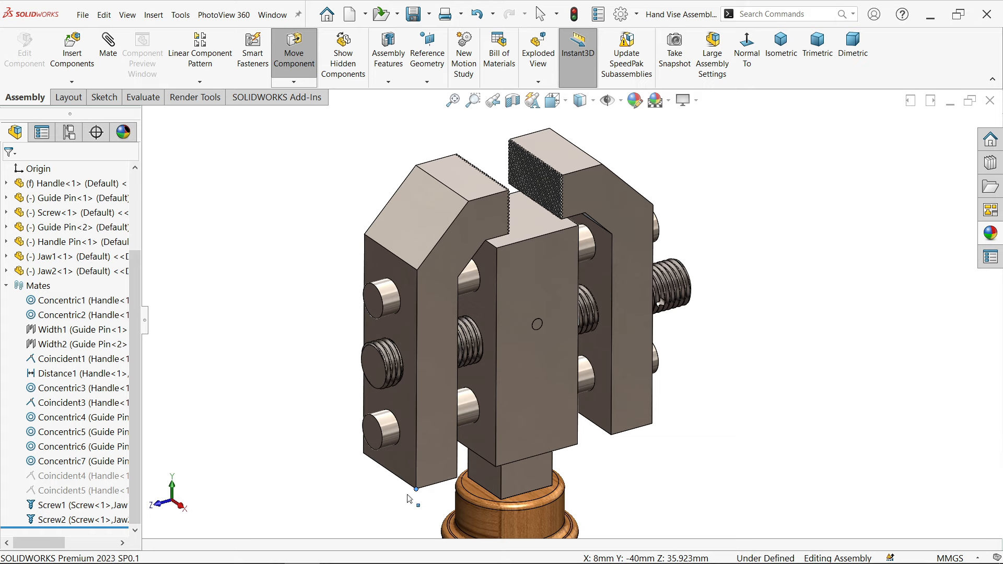
Finish moving Jaw1 and test the travel of Jaw2 by moving it by its lower edge.
drag(409, 499, 409, 499)
key(Escape)
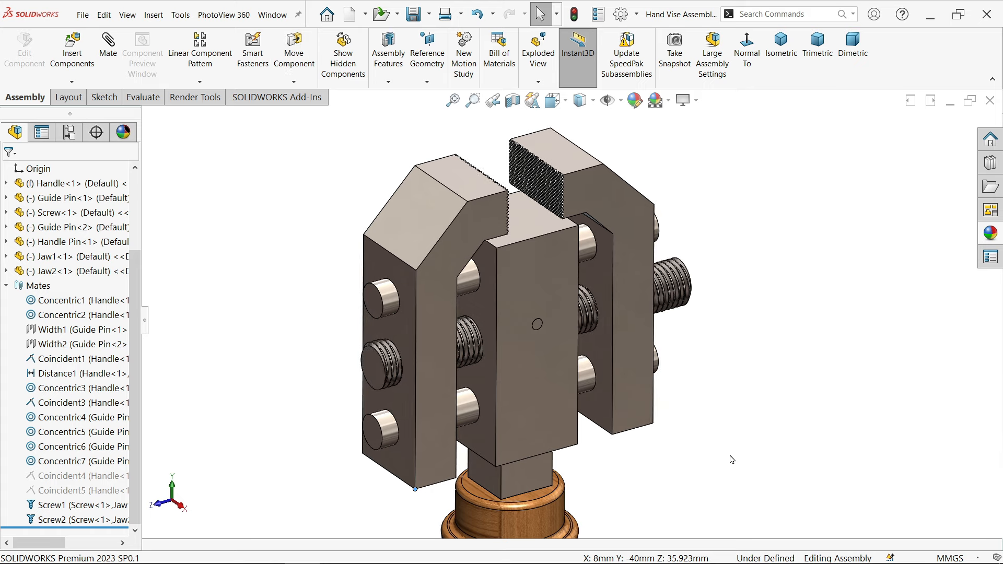
middle_drag(731, 460, 684, 449)
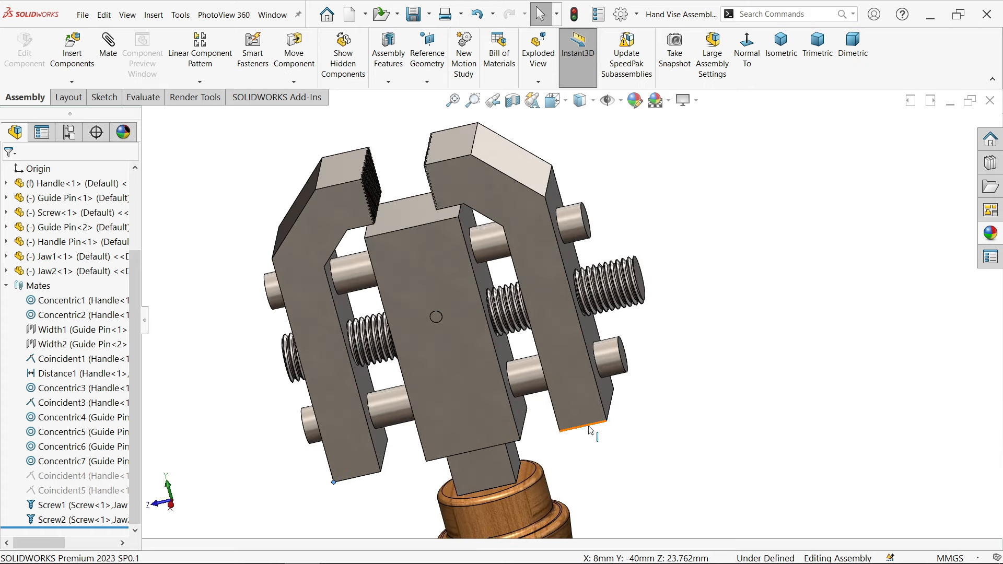
drag(591, 430, 604, 429)
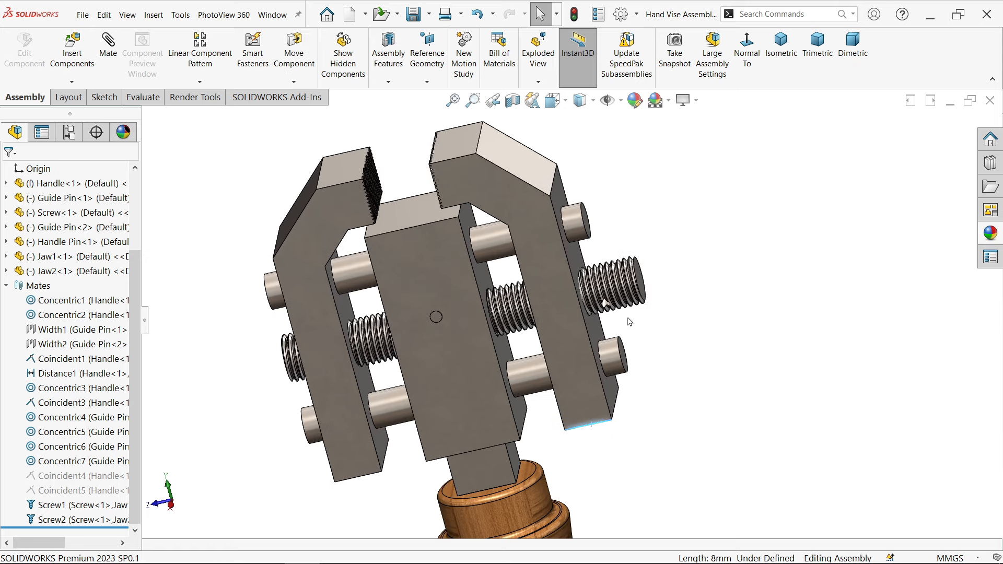
Turn the screw until the cross hole near its end faces the front, and rebuild and save the assembly.
scroll(627, 318, down, 5)
drag(647, 269, 639, 245)
click(668, 334)
scroll(372, 135, up, 5)
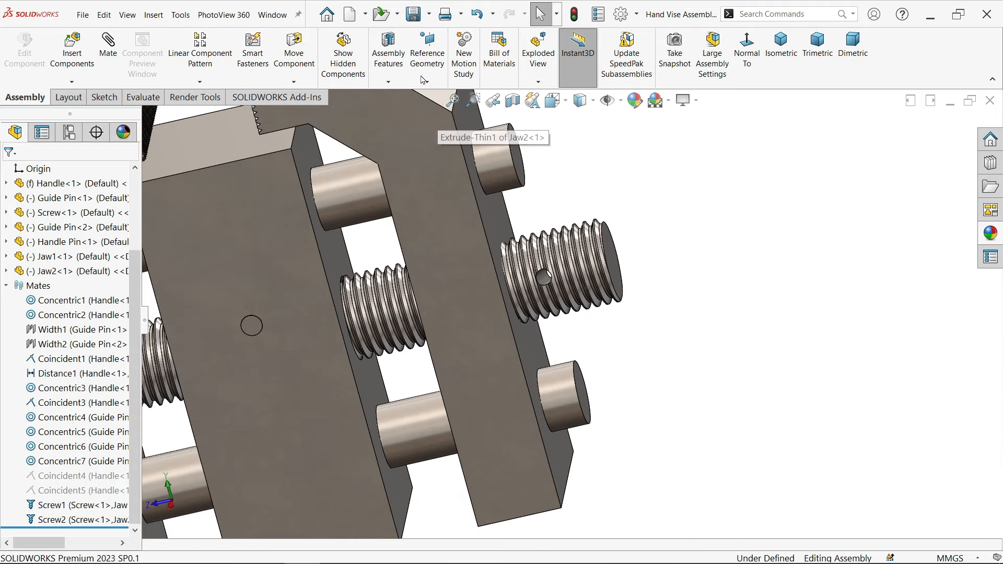
click(414, 15)
click(432, 229)
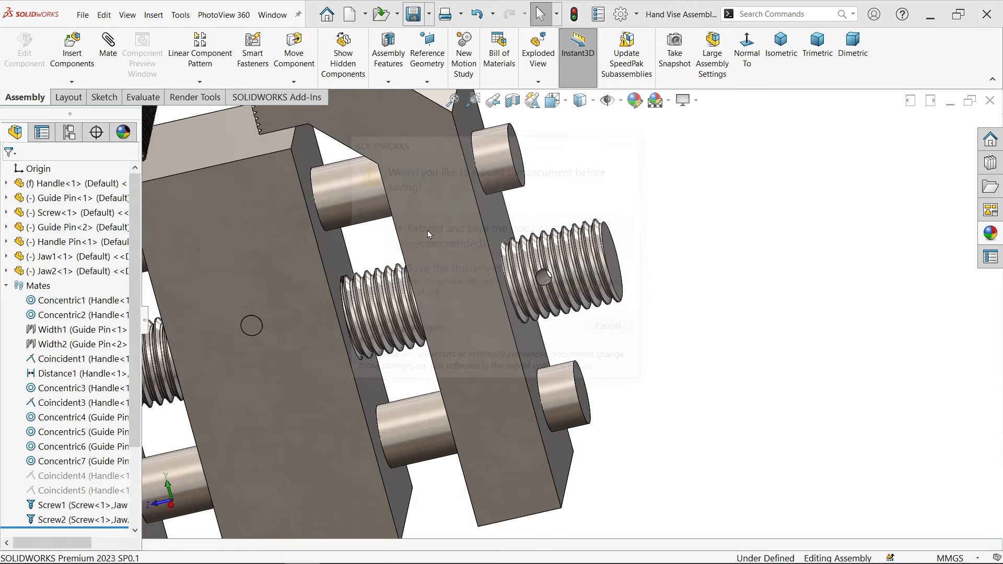
Insert the Screw Pin part, rotated 90 degrees about Y, in the empty space beside Jaw2.
click(72, 47)
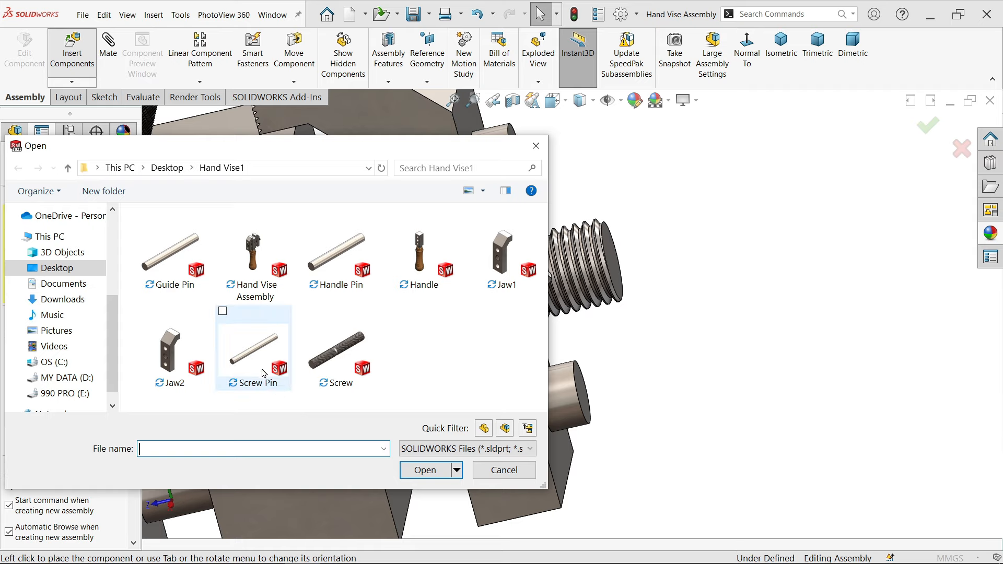
click(258, 351)
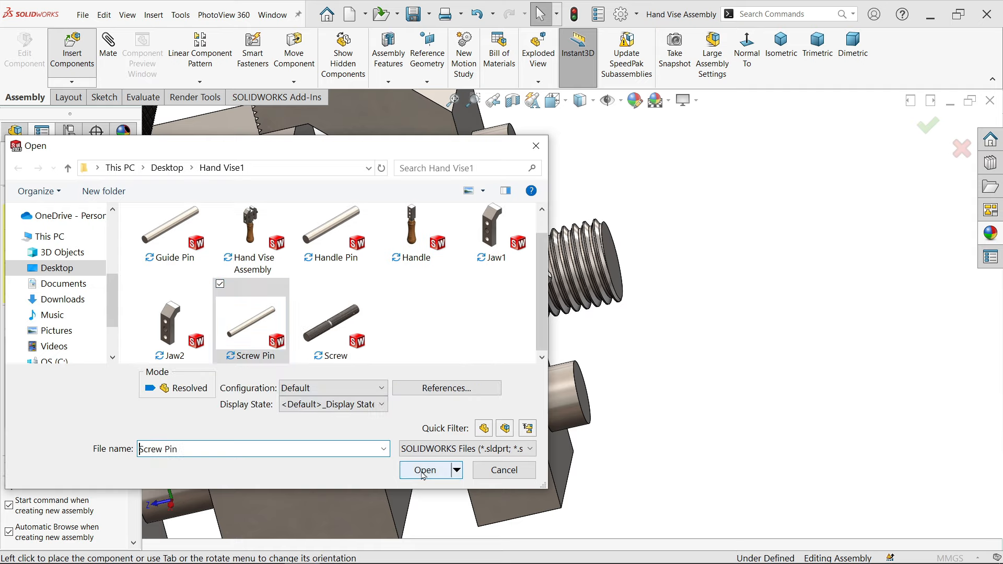
click(423, 470)
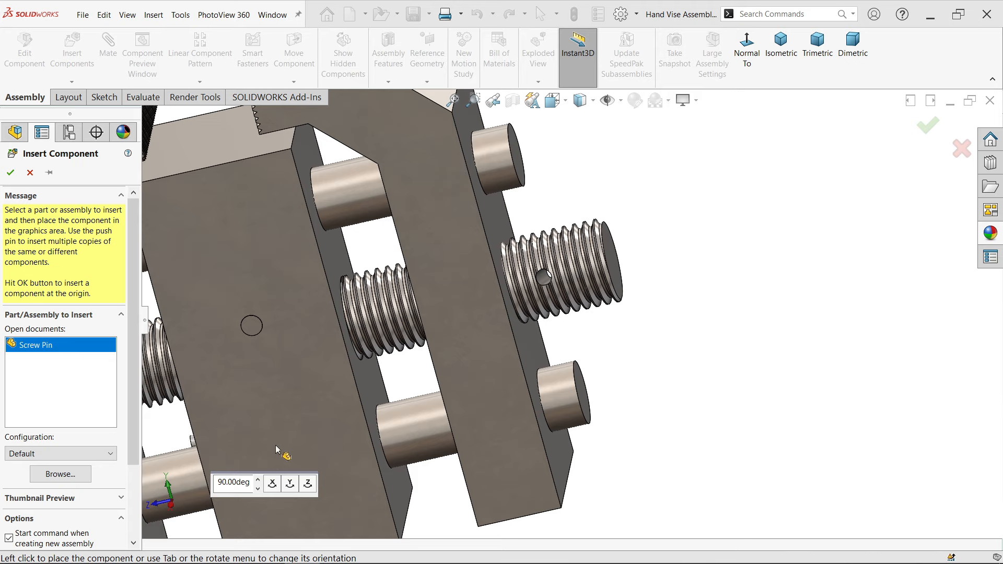
click(294, 487)
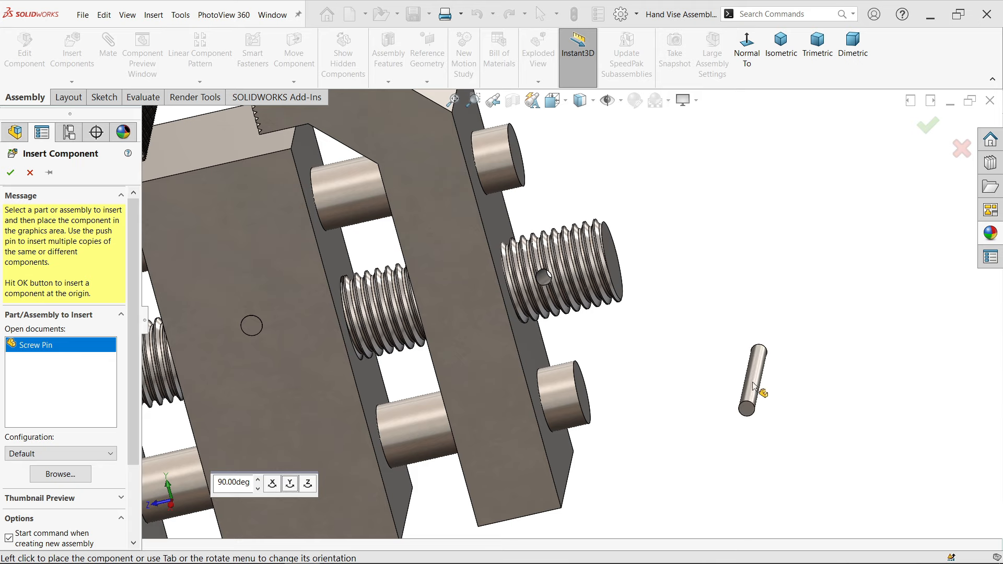
scroll(752, 385, up, 3)
click(693, 396)
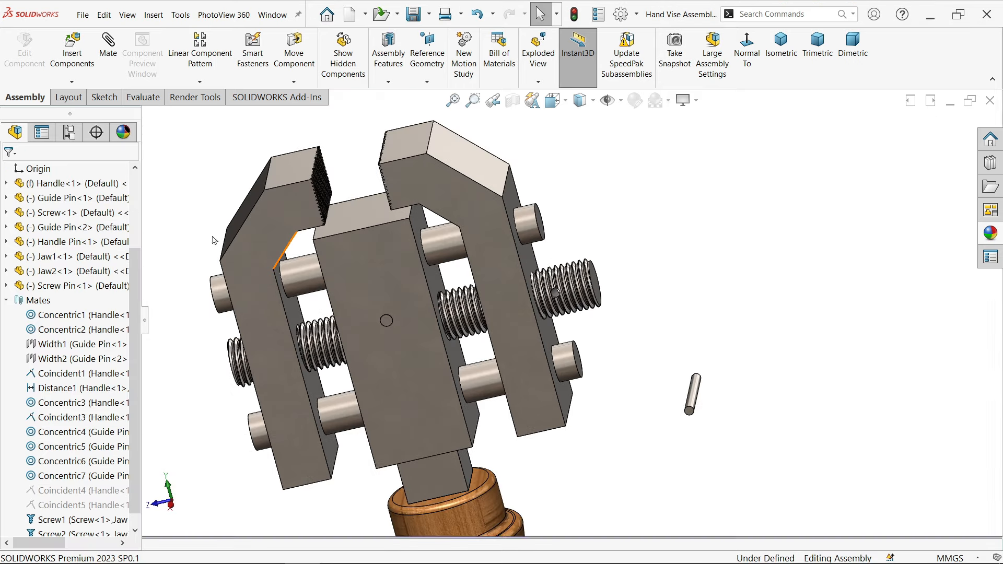
Collapse the assembly tree and browse the Toolbox library to the miscellaneous nuts of the DIN standard.
click(6, 301)
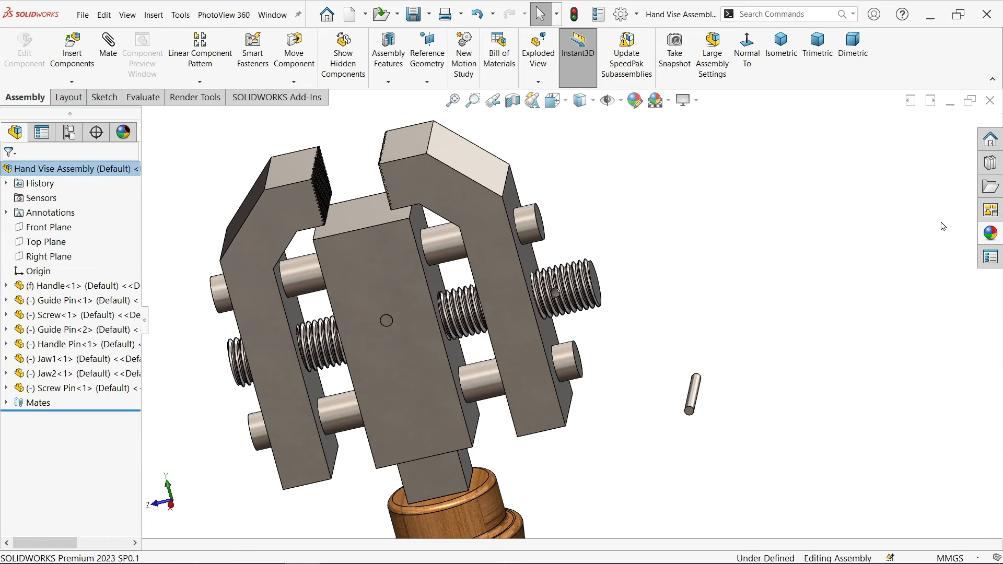
click(991, 162)
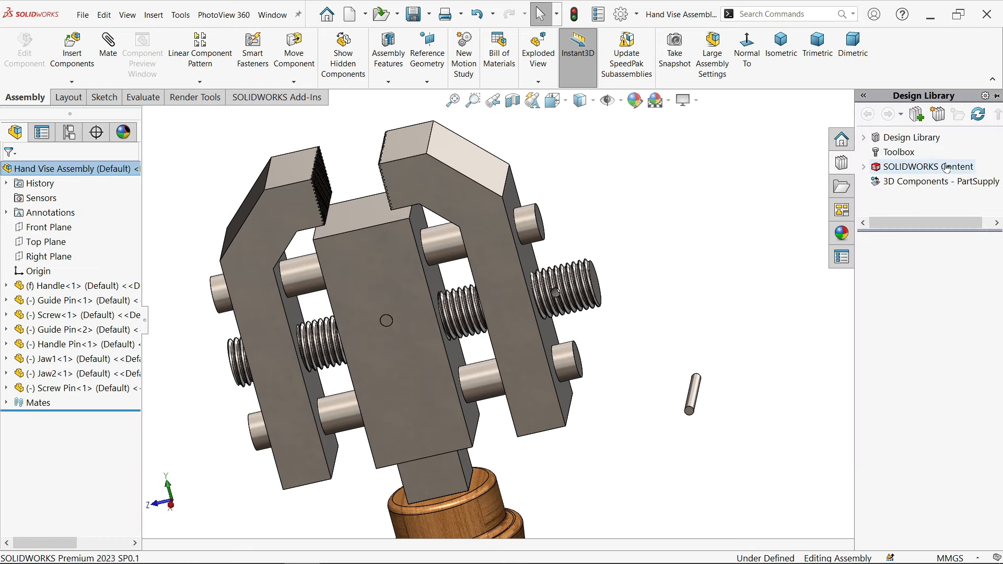
click(899, 154)
click(922, 361)
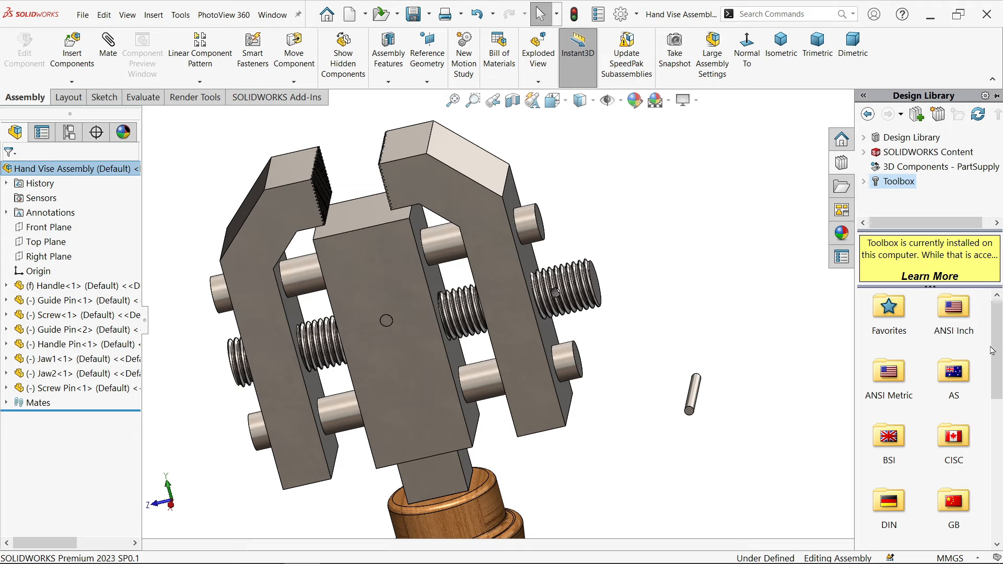
drag(992, 350, 1002, 400)
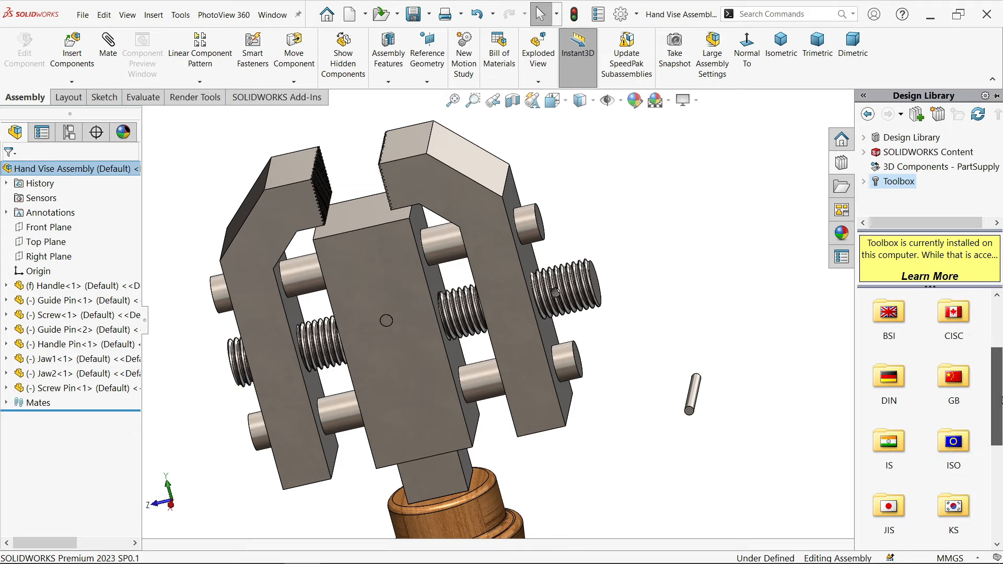
double_click(899, 385)
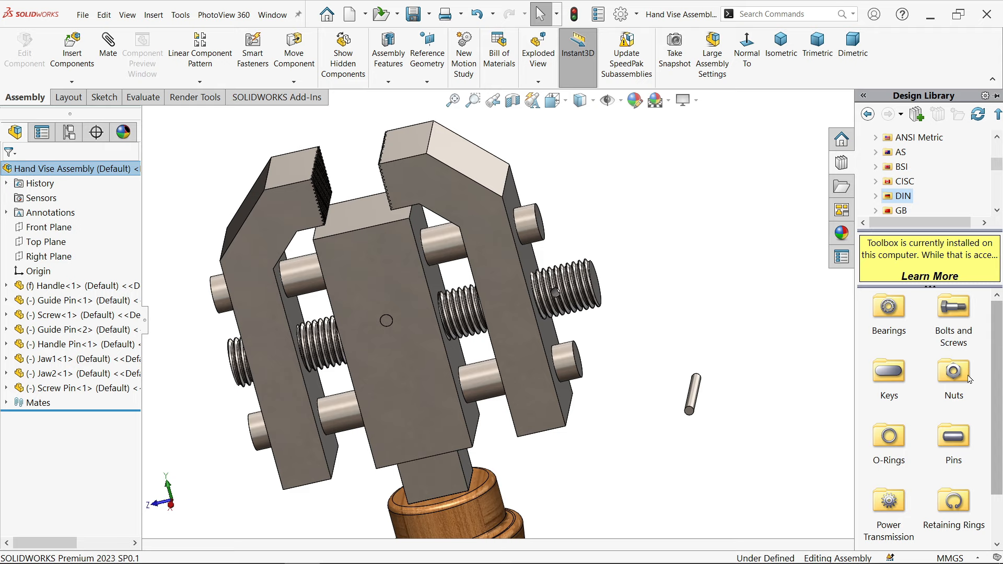
double_click(953, 387)
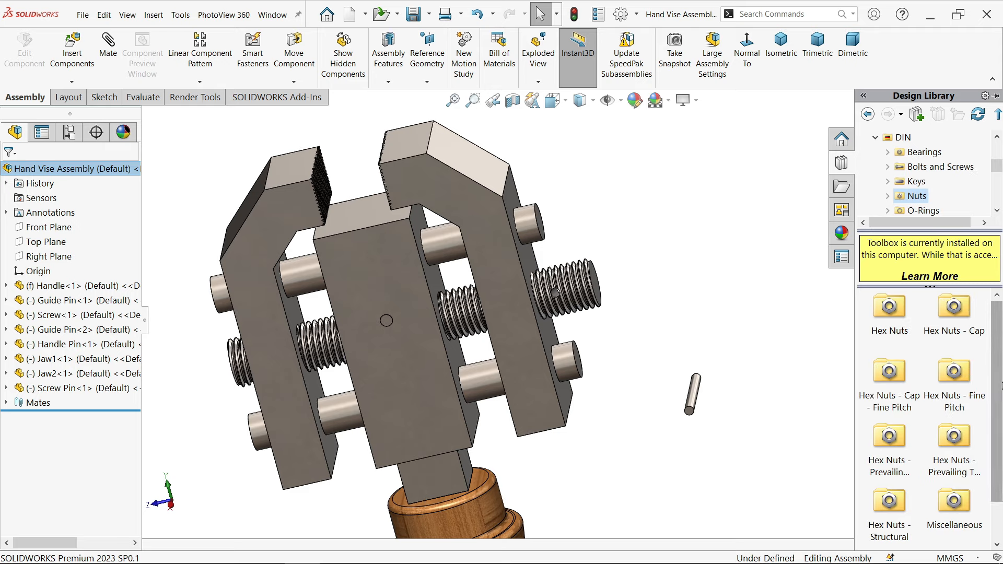
scroll(1001, 388, down, 2)
double_click(958, 462)
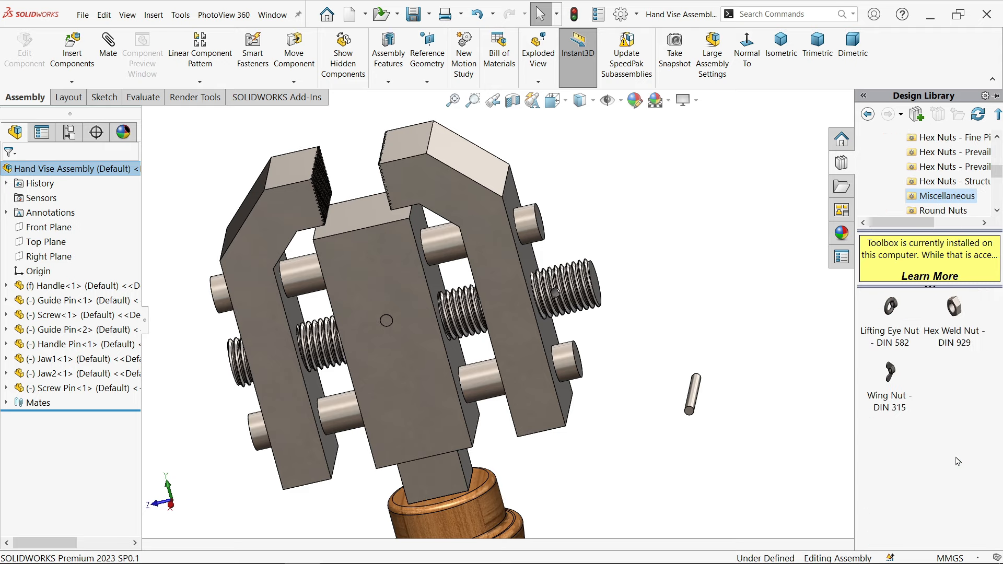
Place one Wing Nut - DIN 315 of size M8 beside the screw's end, without adding further copies.
mouse_move(890, 381)
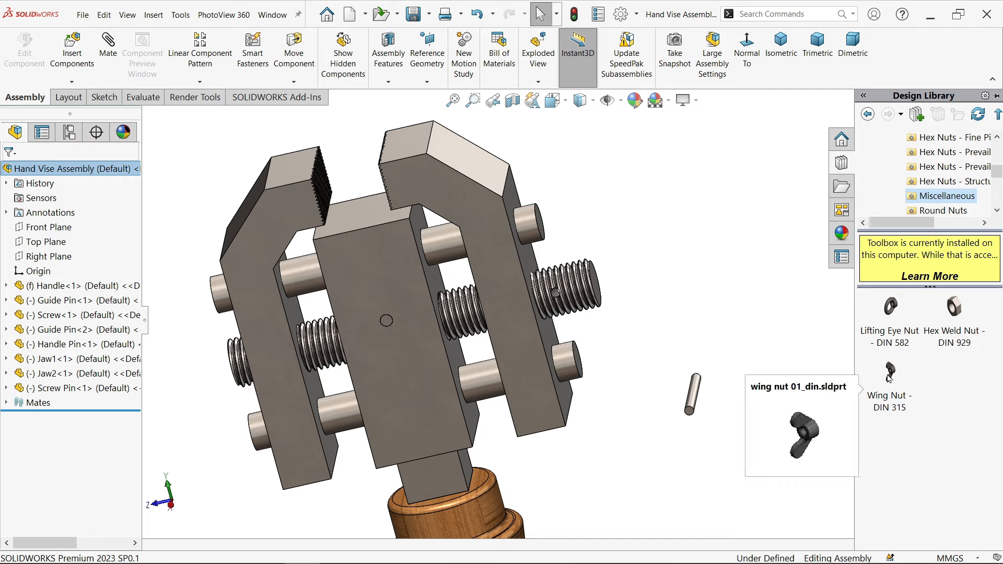
drag(890, 378, 685, 280)
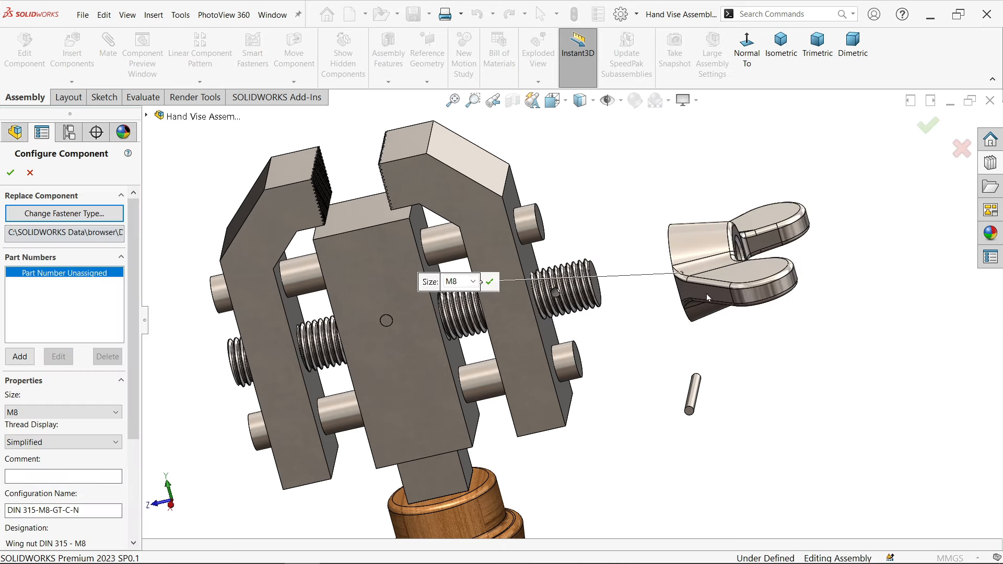
middle_drag(615, 356, 643, 356)
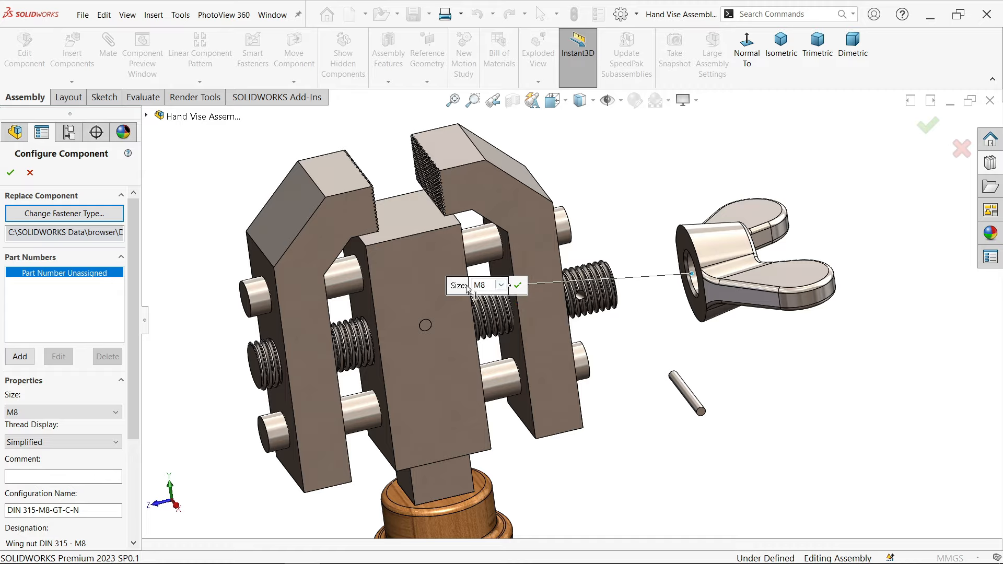
drag(467, 291, 675, 181)
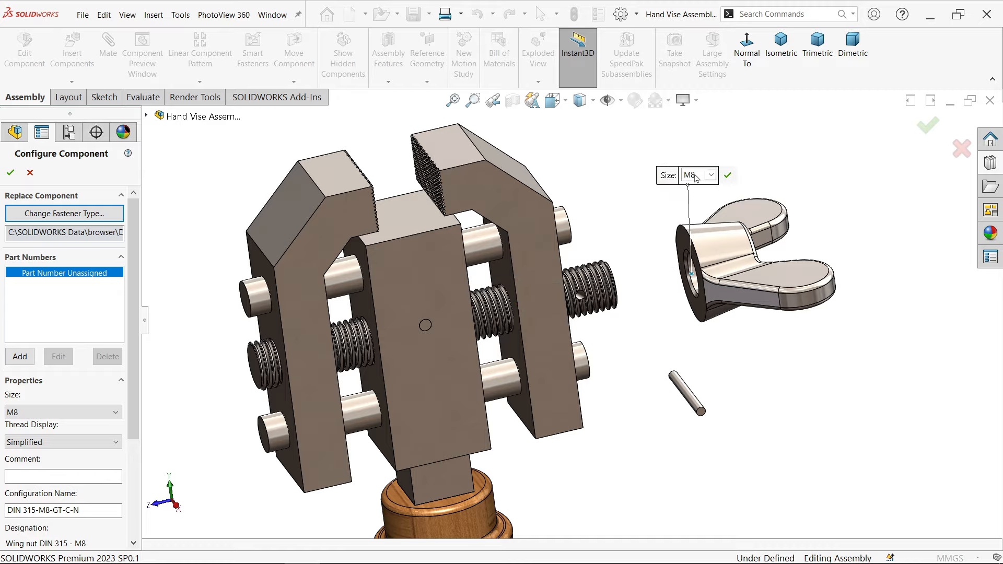
middle_drag(808, 247, 769, 262)
click(10, 174)
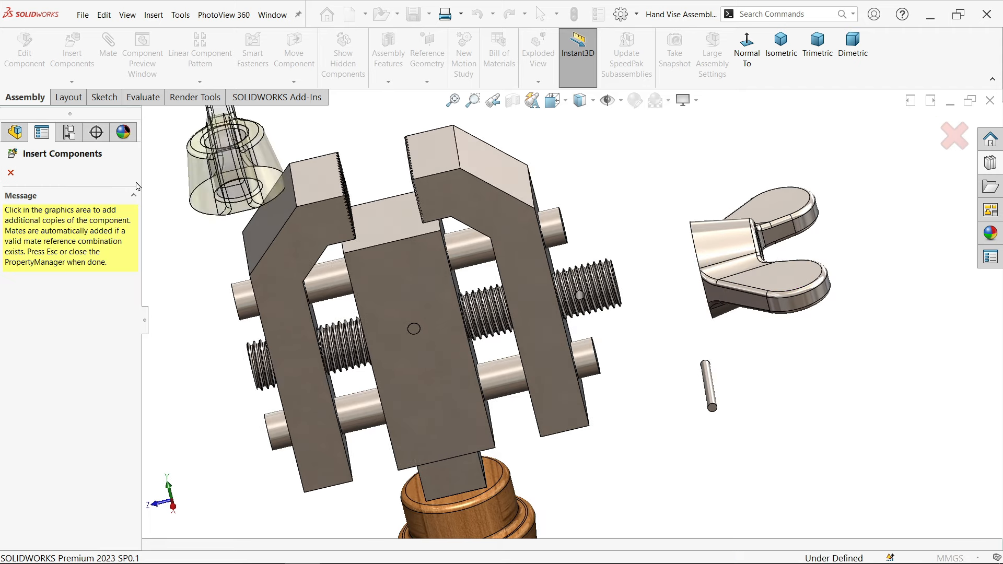
click(10, 173)
Open the wing nut part from the assembly in its own window.
middle_drag(674, 261, 646, 276)
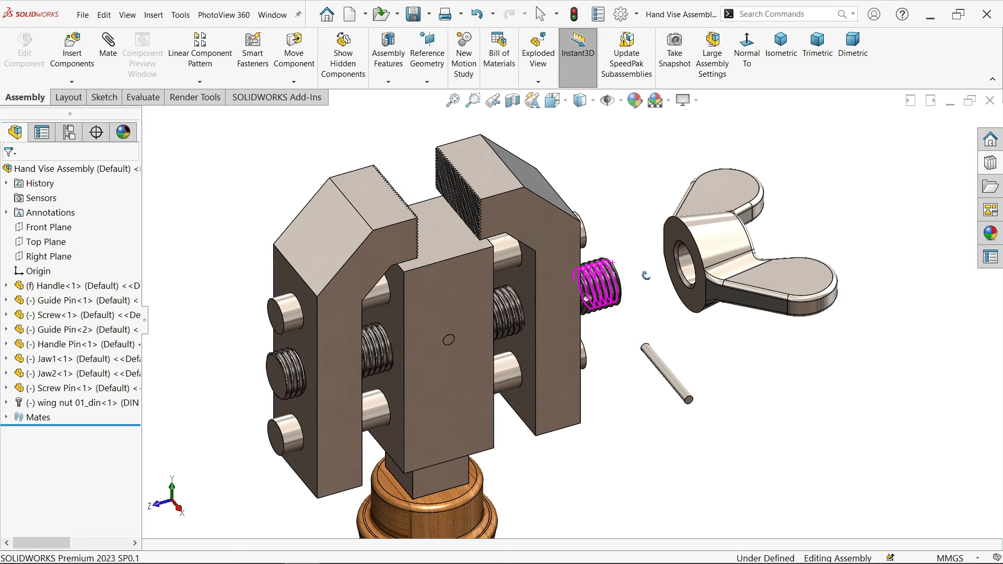
scroll(680, 252, down, 5)
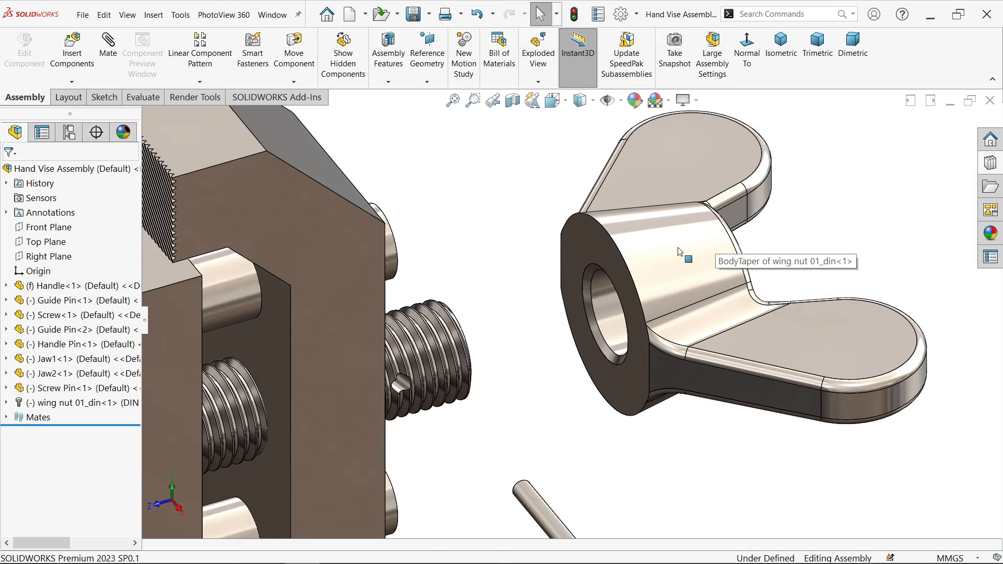
click(679, 252)
click(709, 186)
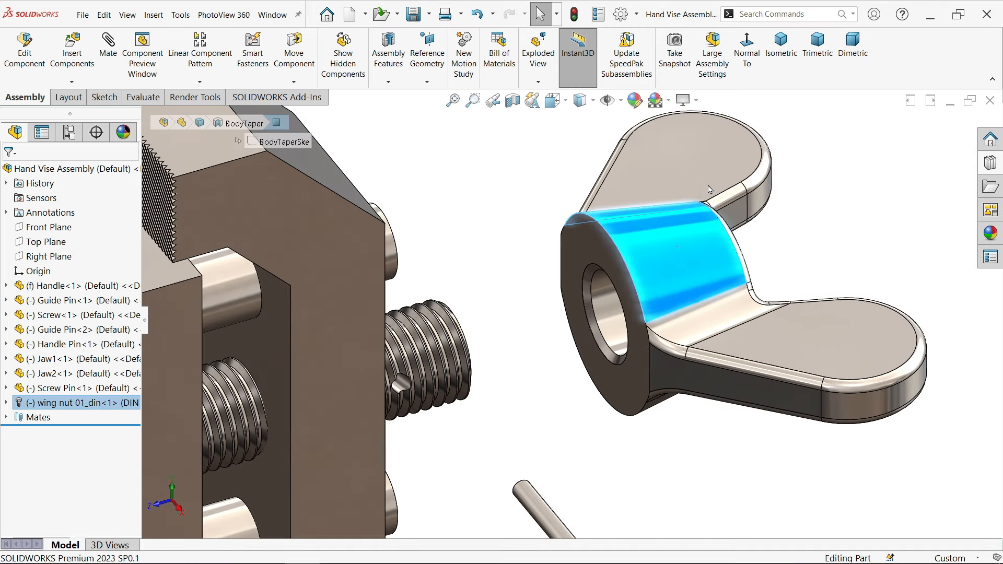
click(588, 321)
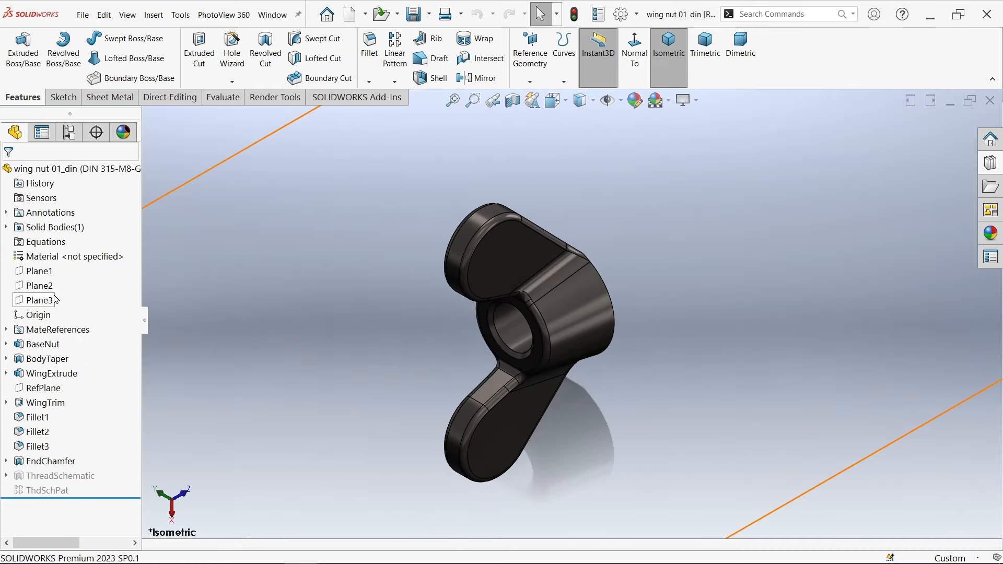
Sketch a 1.5 mm diameter circle on the wing nut's Plane2, about 3.07 mm directly above the origin.
click(35, 286)
scroll(343, 312, up, 5)
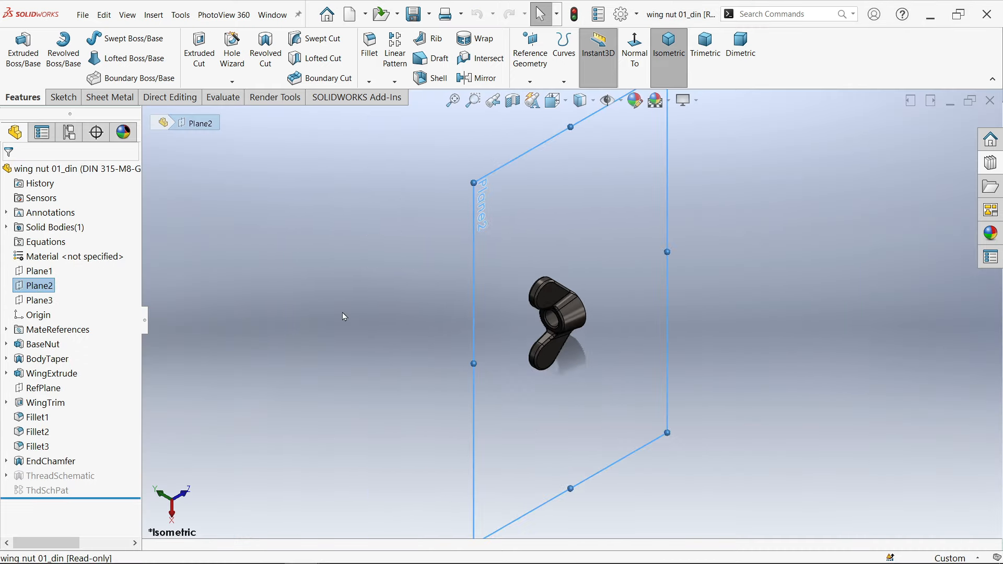
click(65, 98)
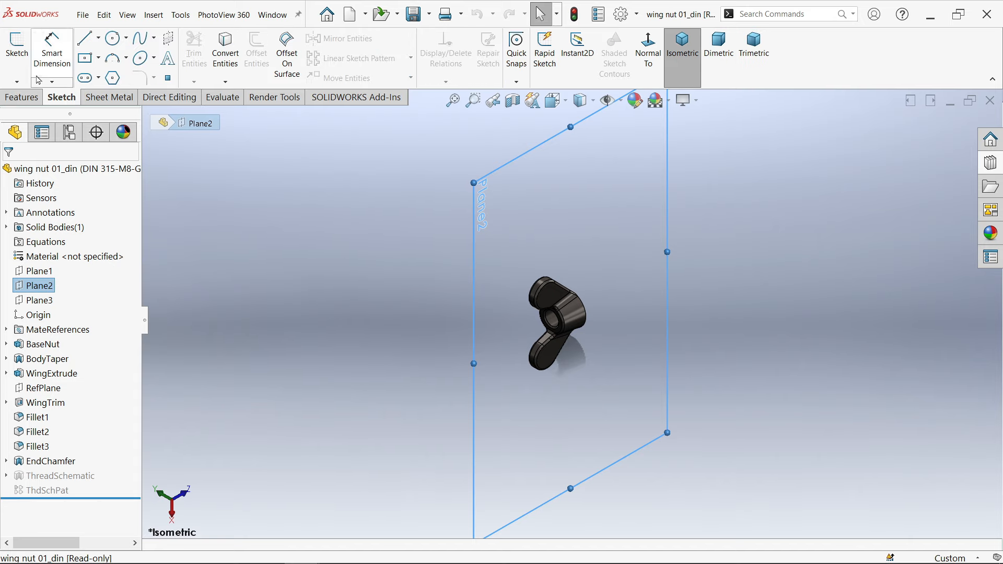
click(21, 54)
click(118, 45)
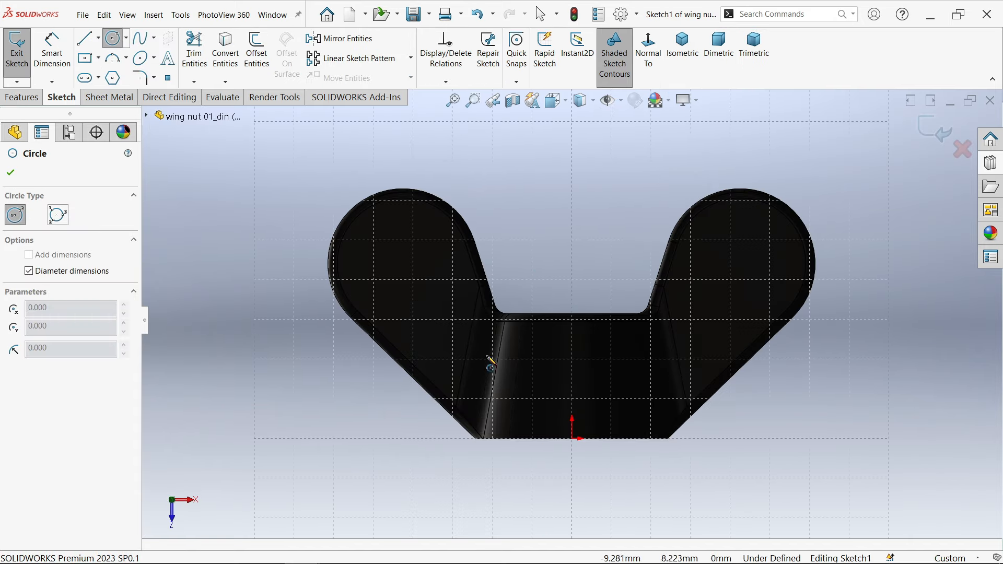
scroll(596, 411, down, 3)
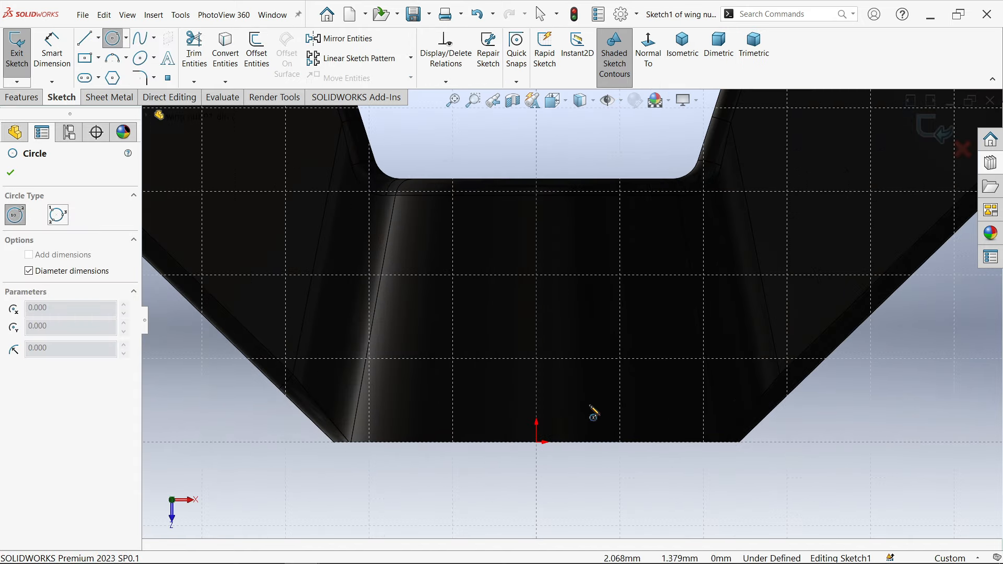
click(537, 361)
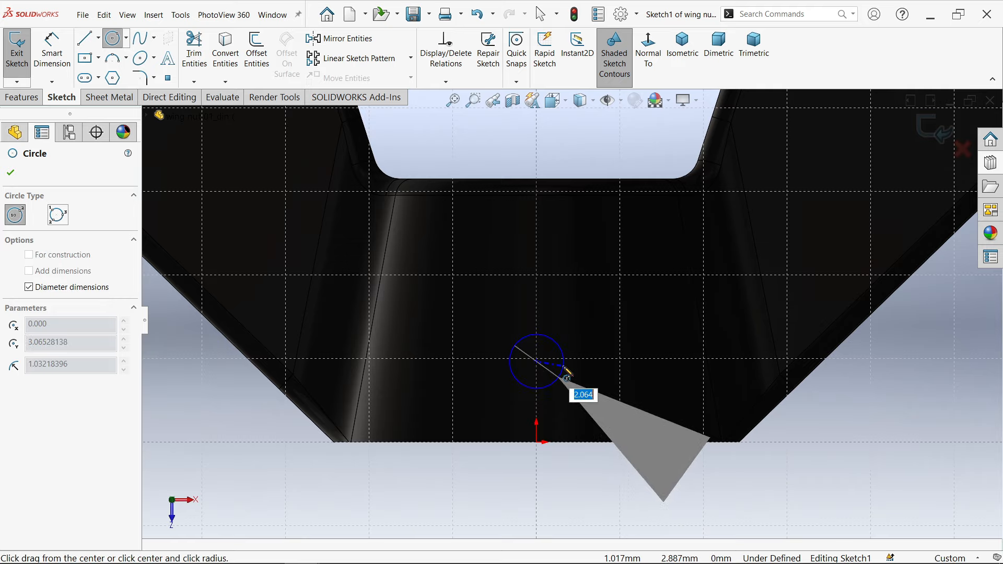
text(1.5)
key(Return)
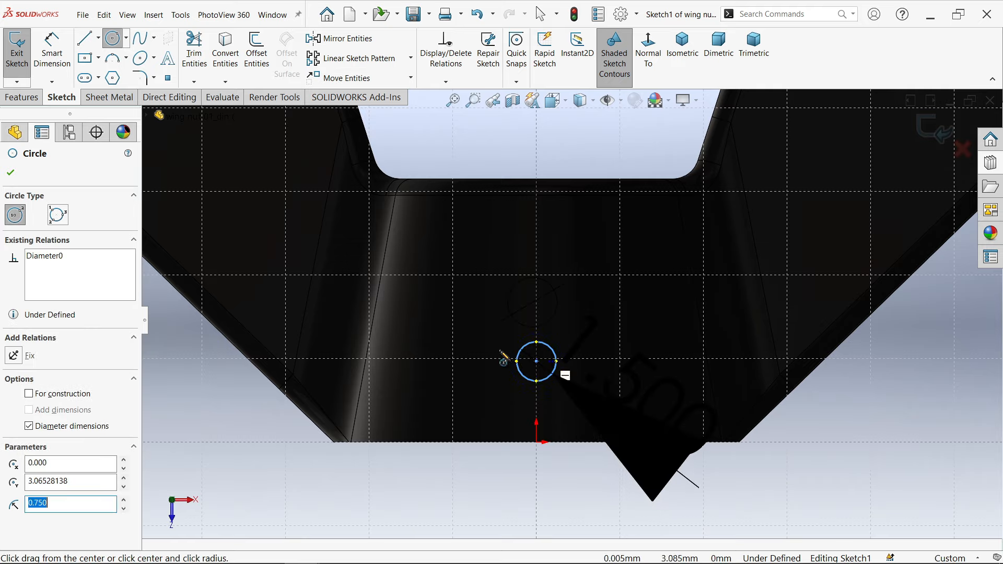
Dimension the small circle's centre 2 mm above the wing nut's bottom edge.
click(52, 52)
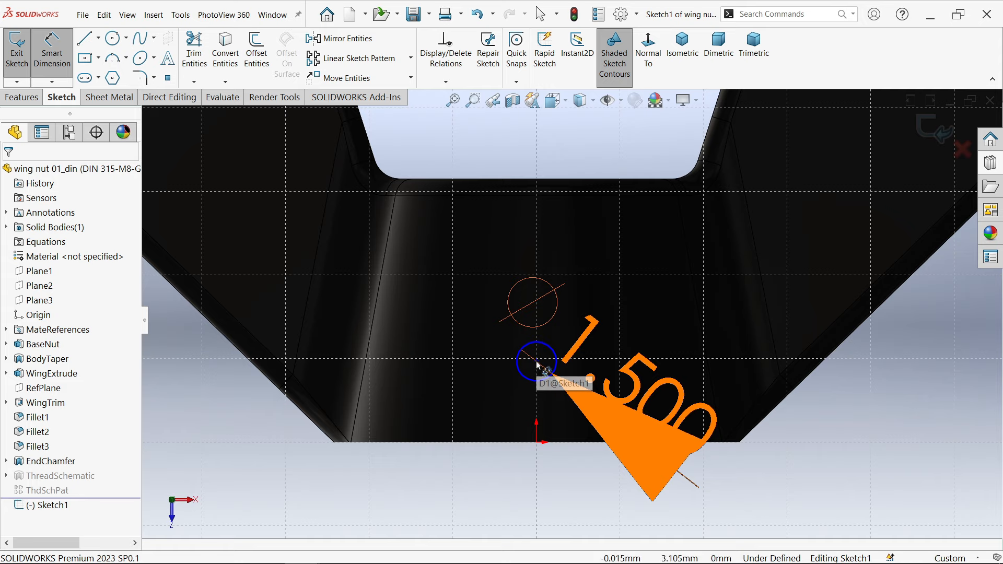
click(547, 382)
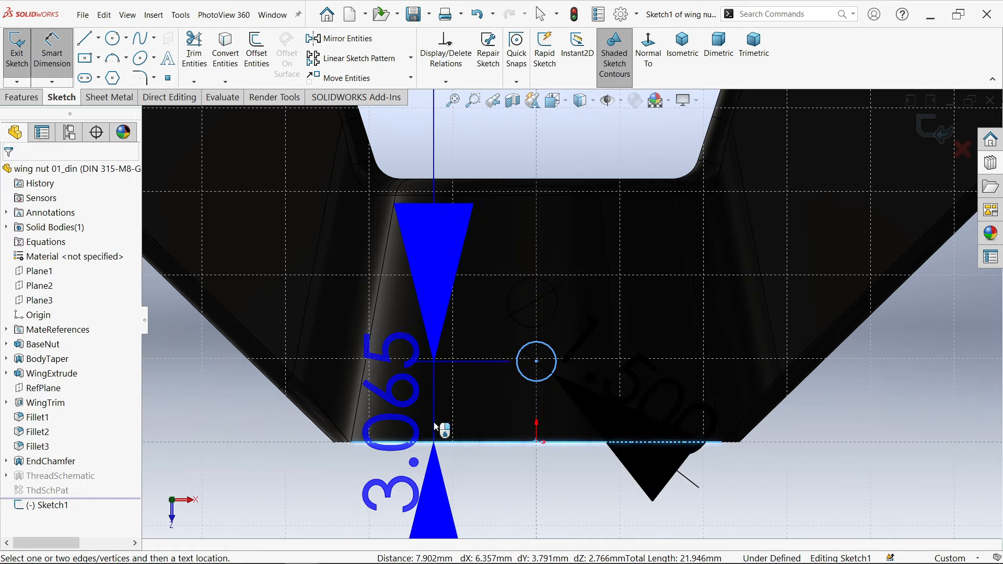
scroll(442, 425, up, 3)
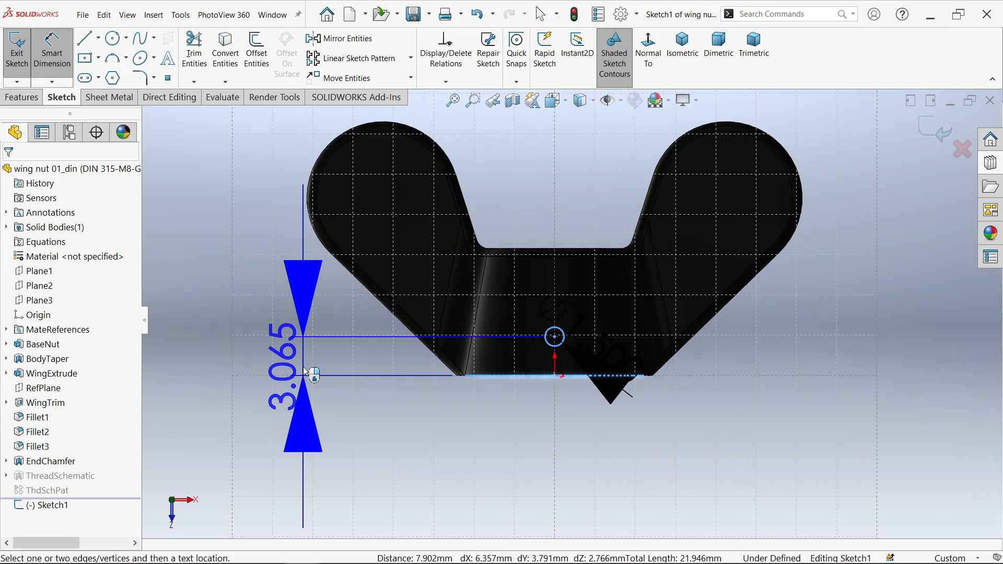
click(306, 372)
click(584, 323)
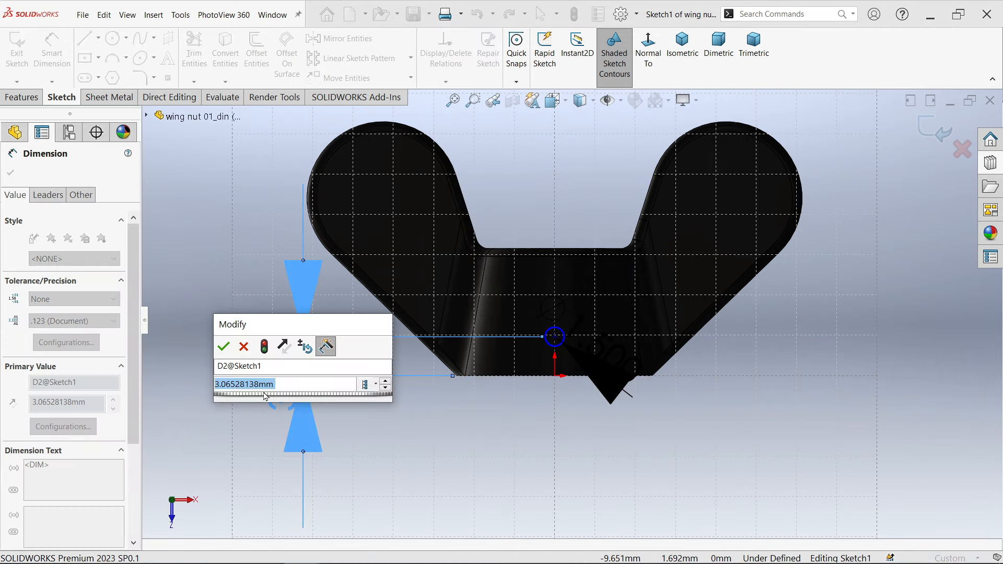
text(2)
key(Return)
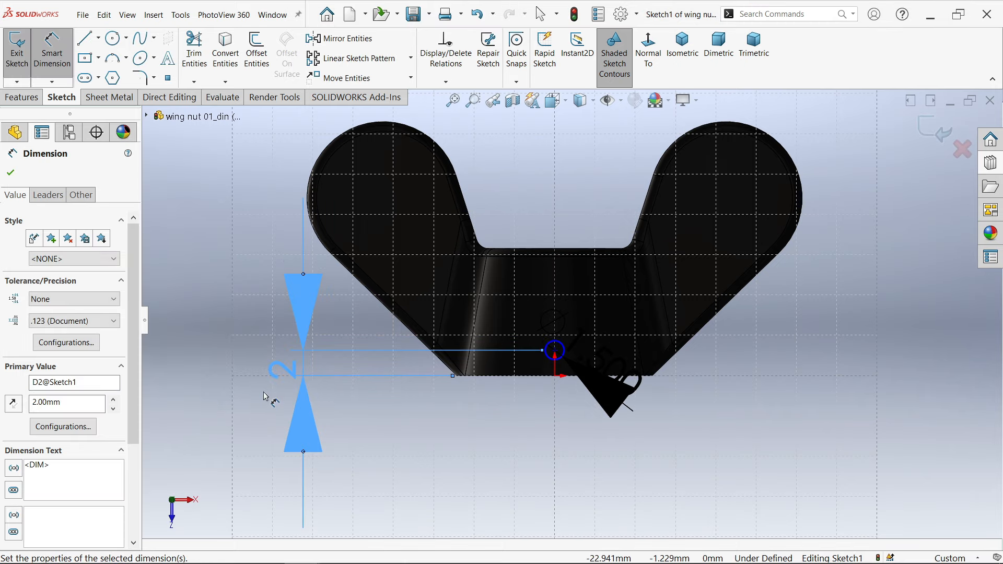
Cut-extrude the 1.5 mm circle through the wing nut with the Through All - Both end condition.
click(24, 100)
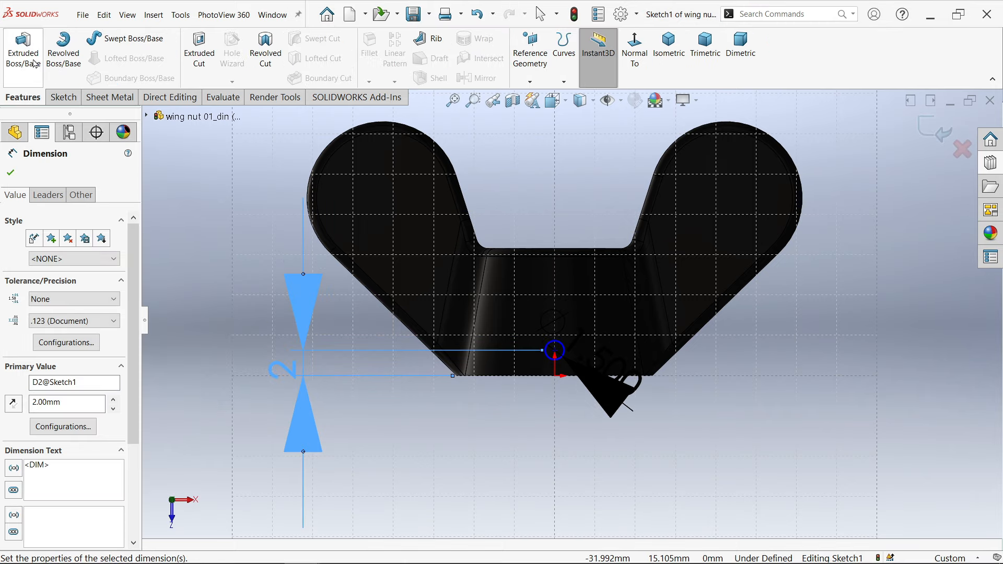
click(199, 50)
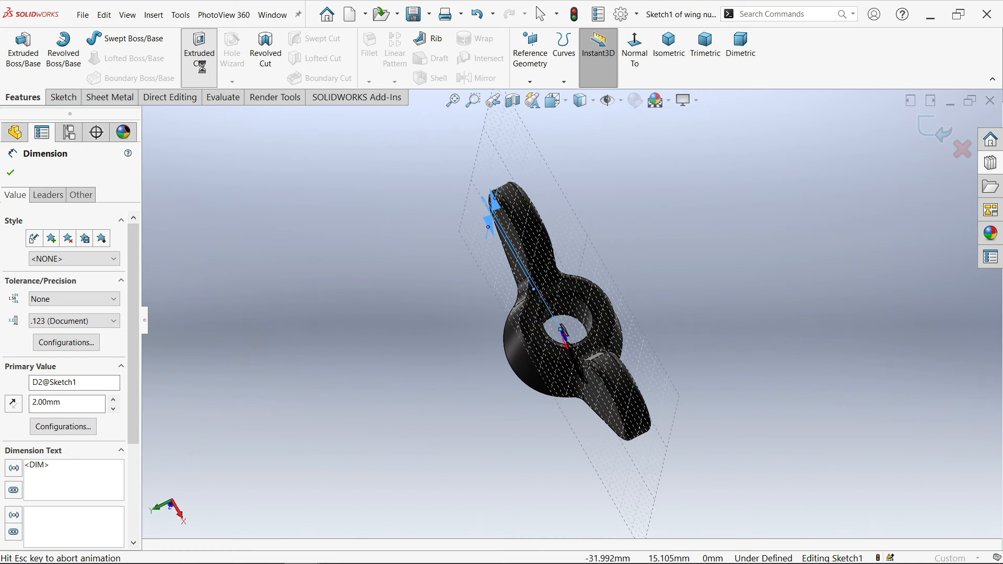
click(63, 253)
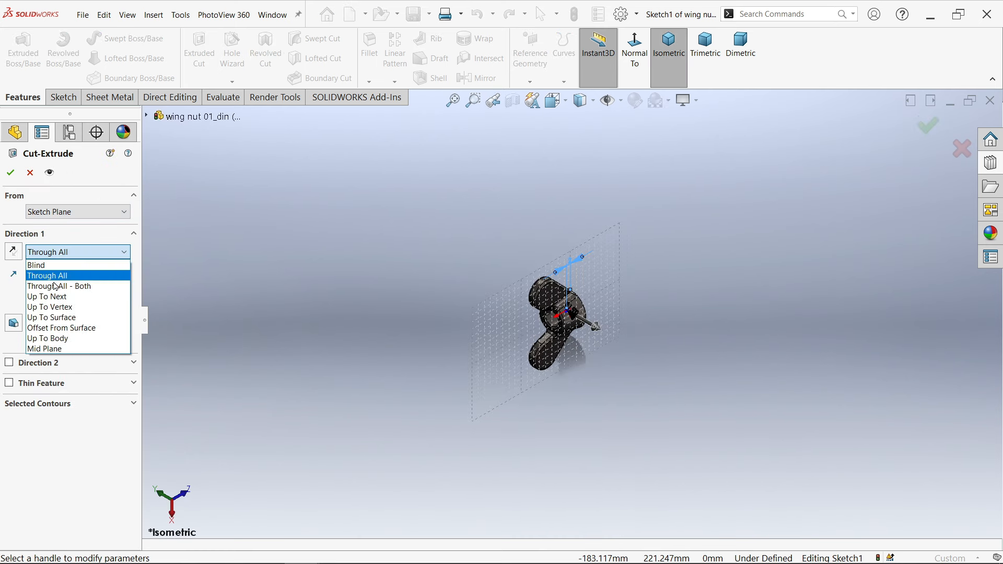
click(56, 287)
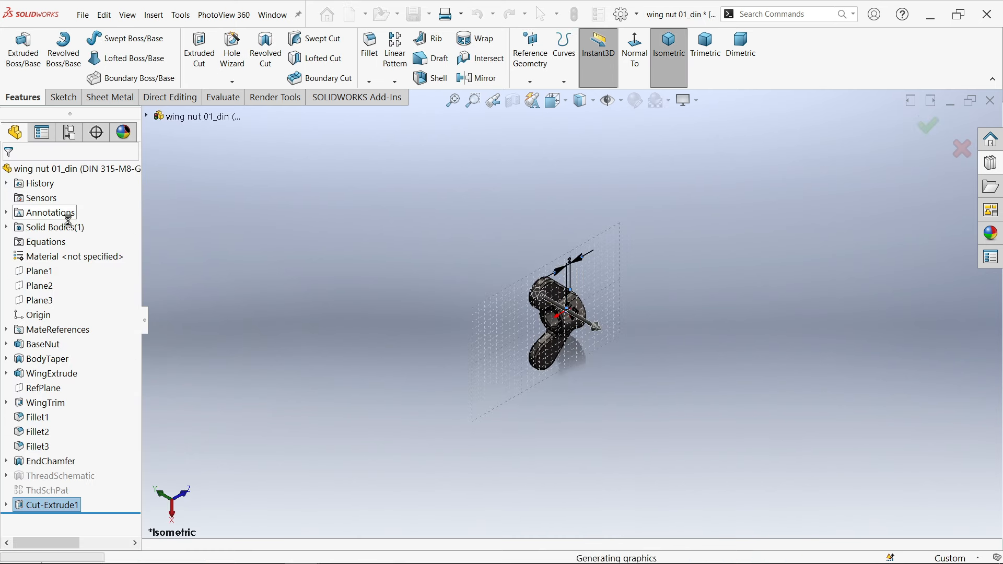
Raise both image quality resolutions of the wing nut document, shaded and wireframe, into the red high zone.
scroll(523, 314, down, 5)
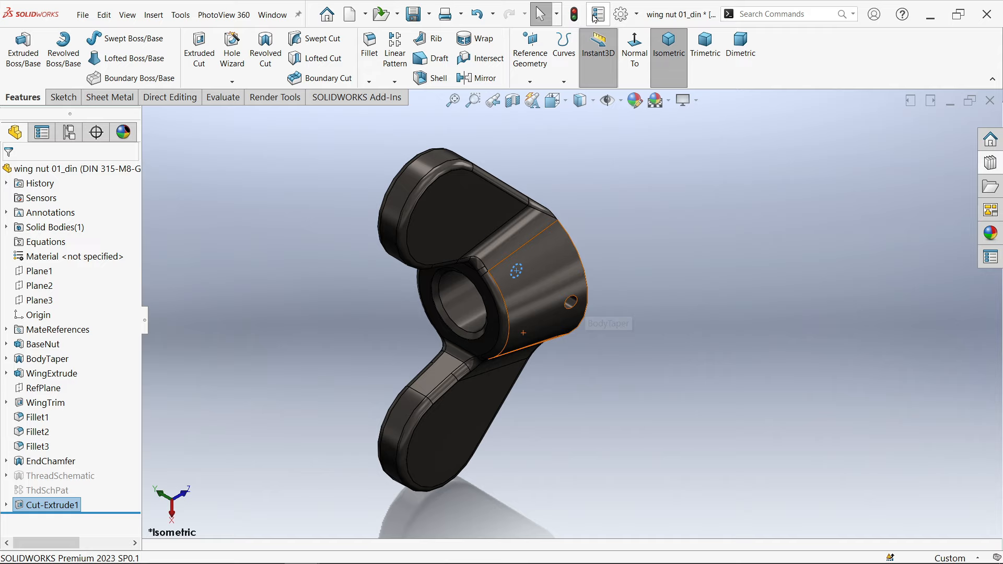
click(621, 15)
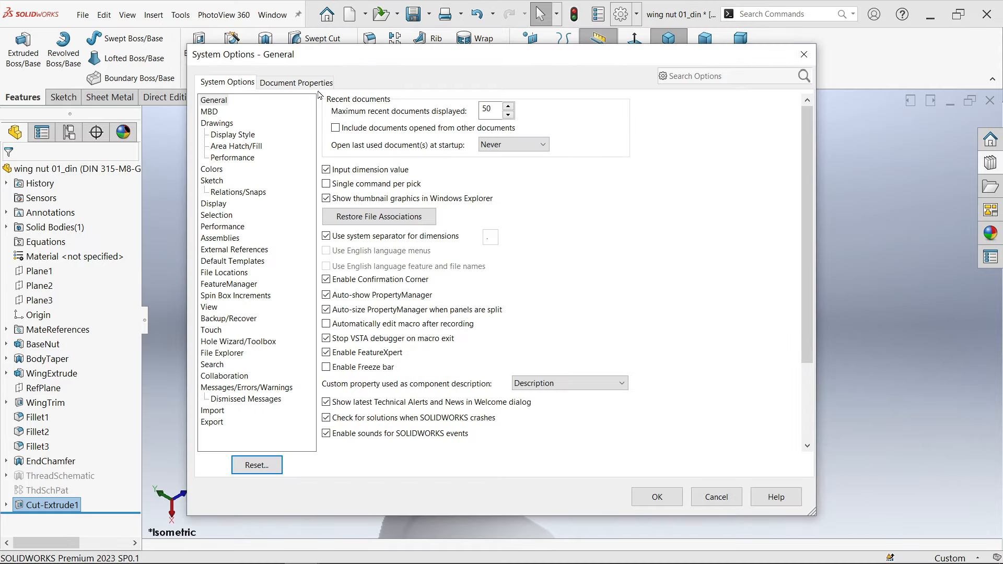
click(303, 82)
click(243, 227)
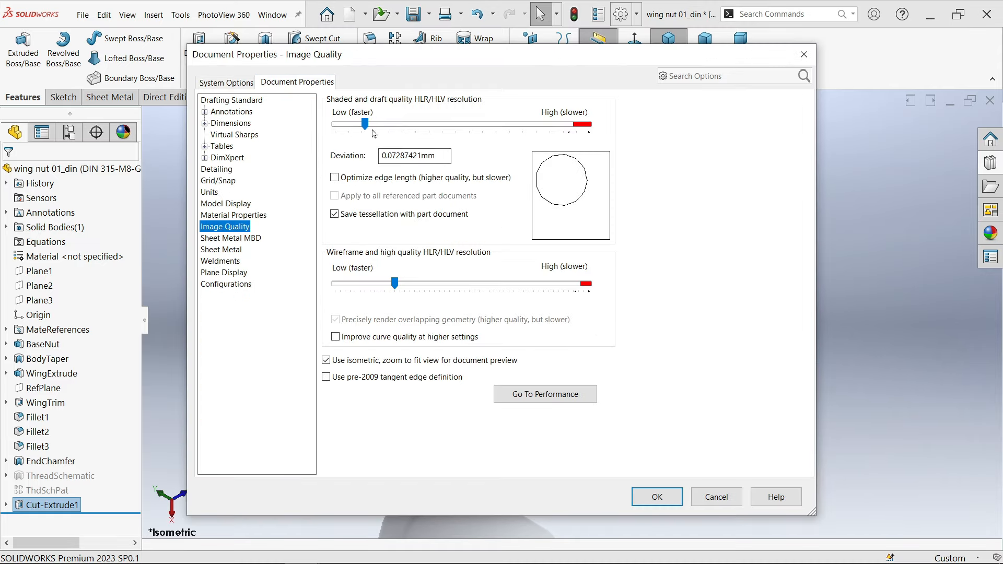
drag(560, 166, 583, 170)
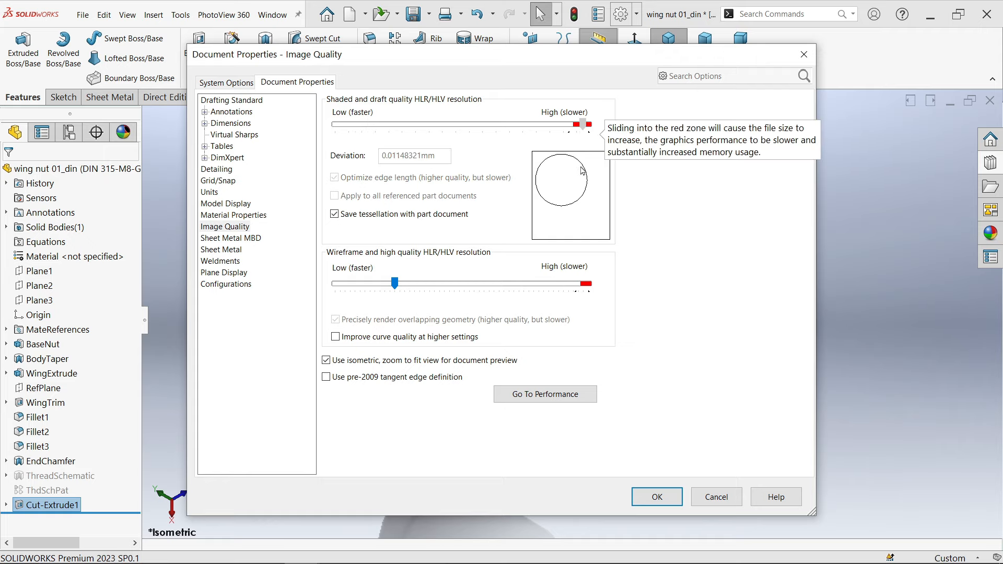
drag(396, 284, 594, 315)
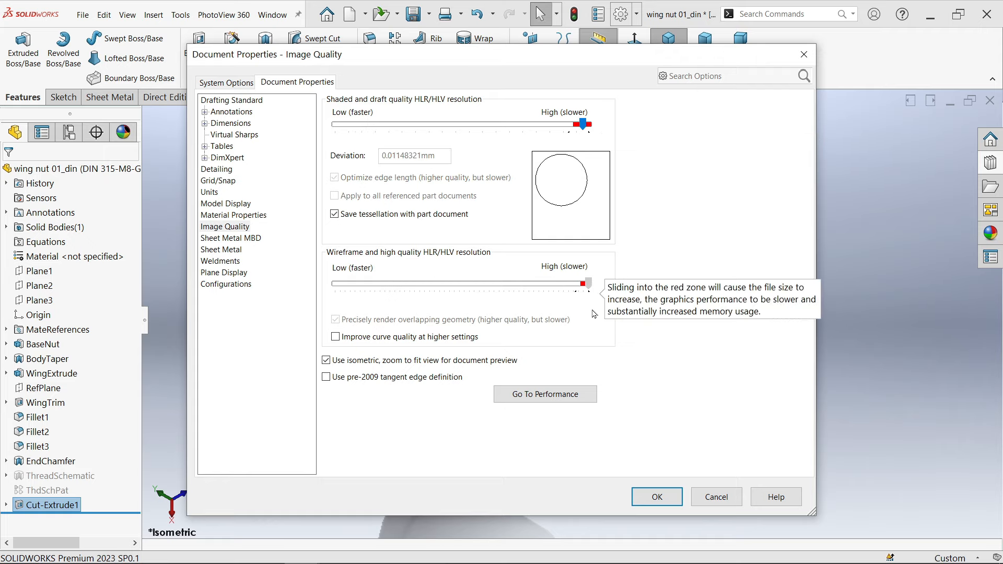
click(656, 497)
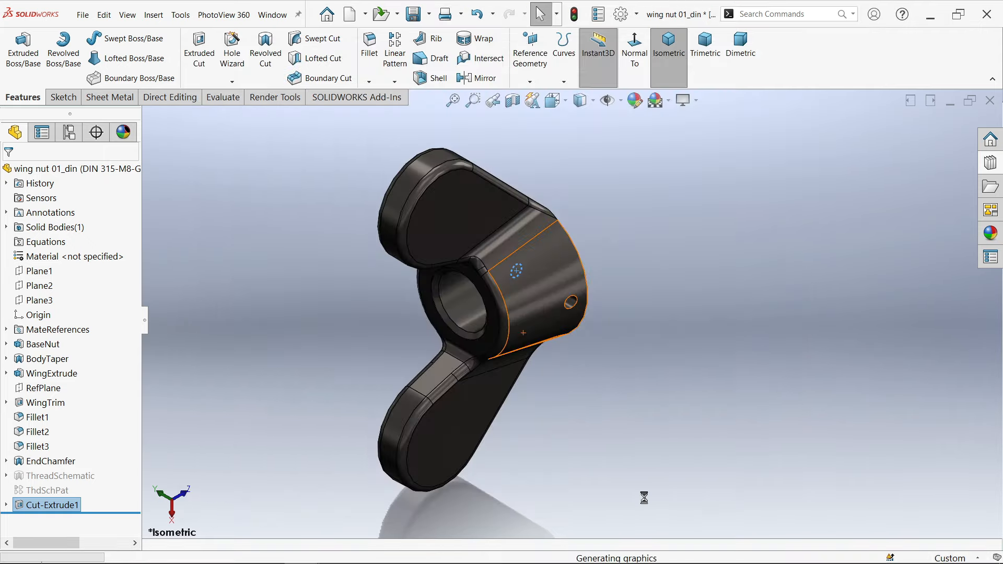
Save the wing nut in isometric view as wing nut 01_din in the desktop's Hand Vise1 folder, updating the assembly's reference.
scroll(537, 298, down, 4)
mouse_move(635, 270)
middle_down()
mouse_move(575, 272)
mouse_move(661, 276)
mouse_move(633, 265)
middle_up()
click(675, 62)
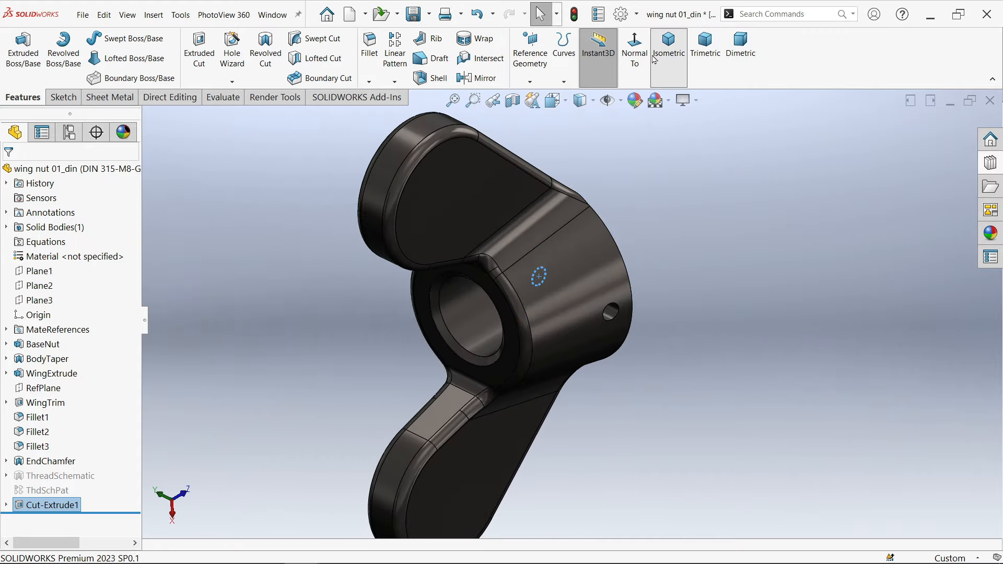
click(413, 14)
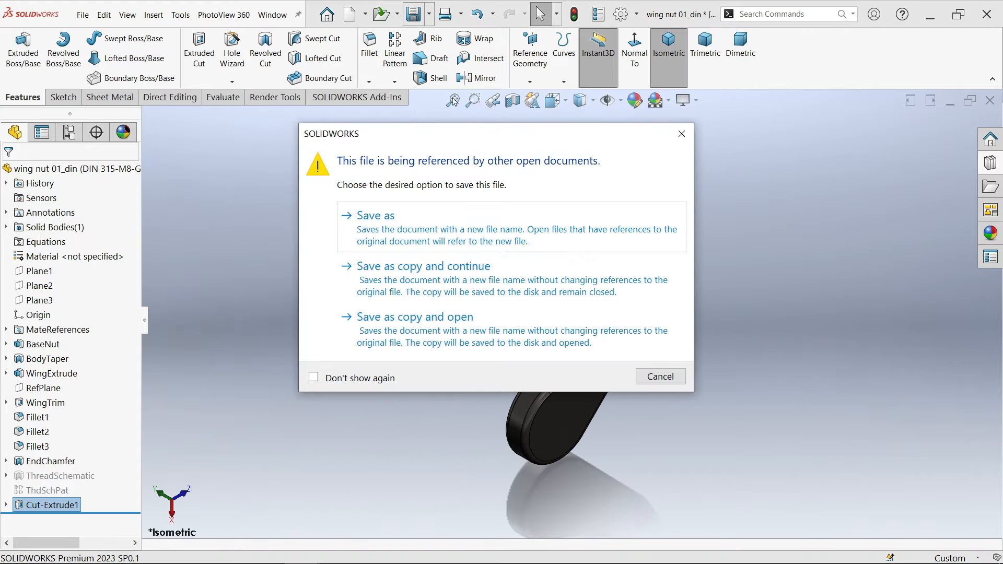
click(430, 226)
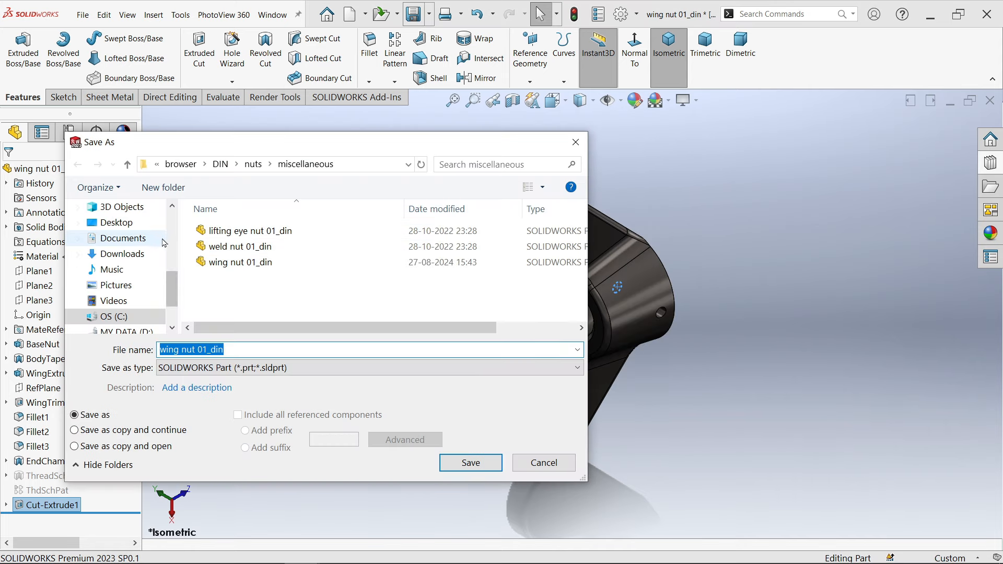
click(125, 224)
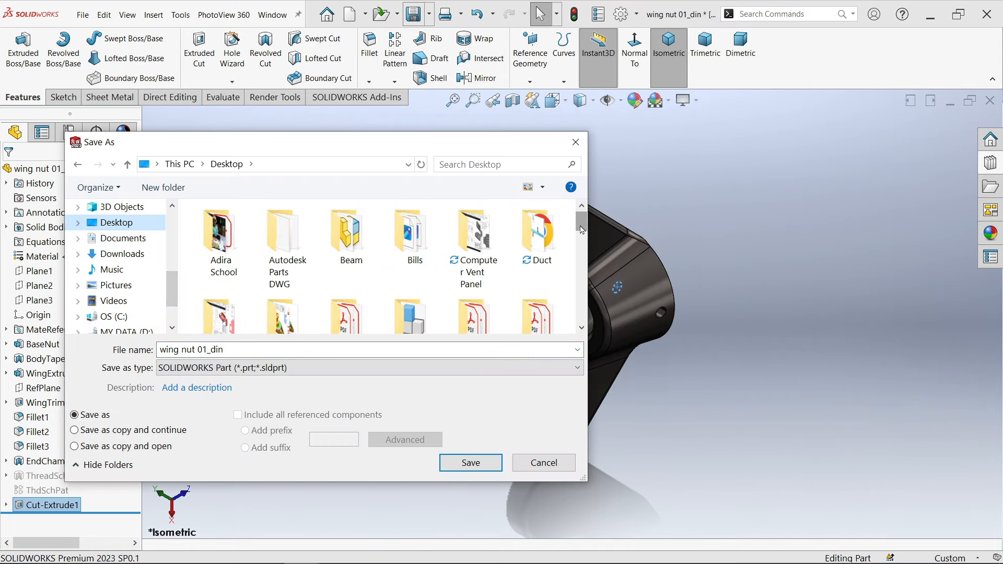
scroll(444, 224, down, 3)
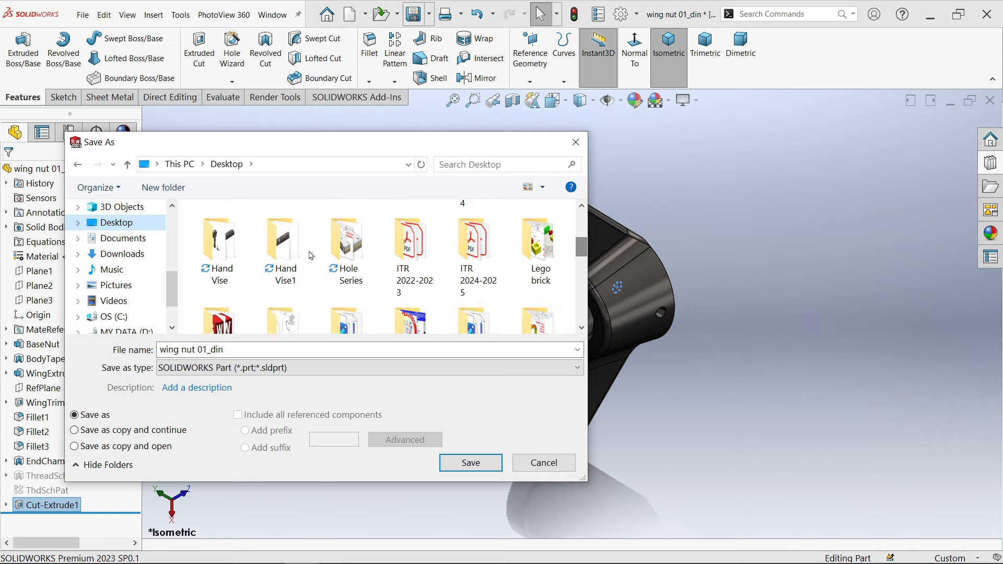
double_click(283, 245)
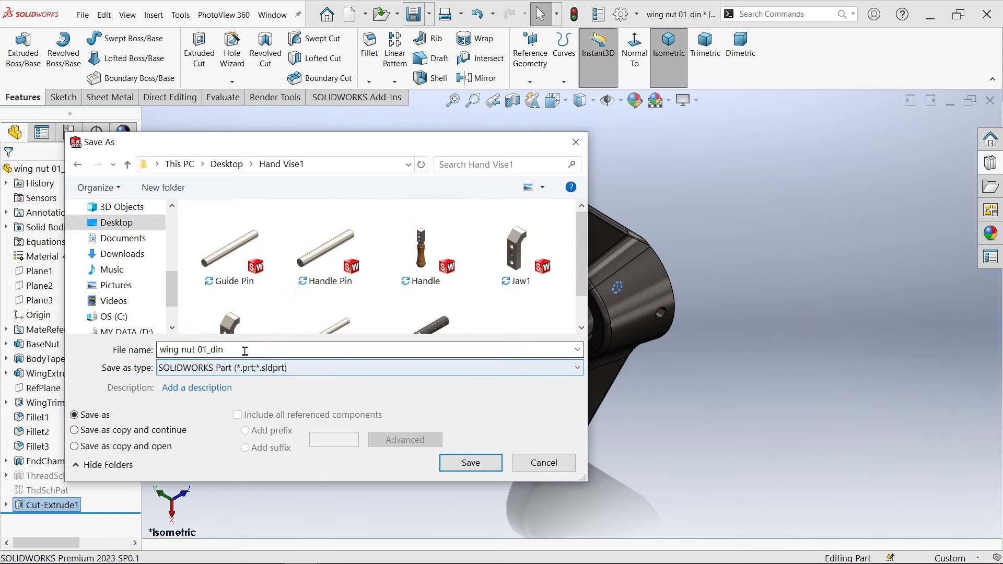
click(471, 464)
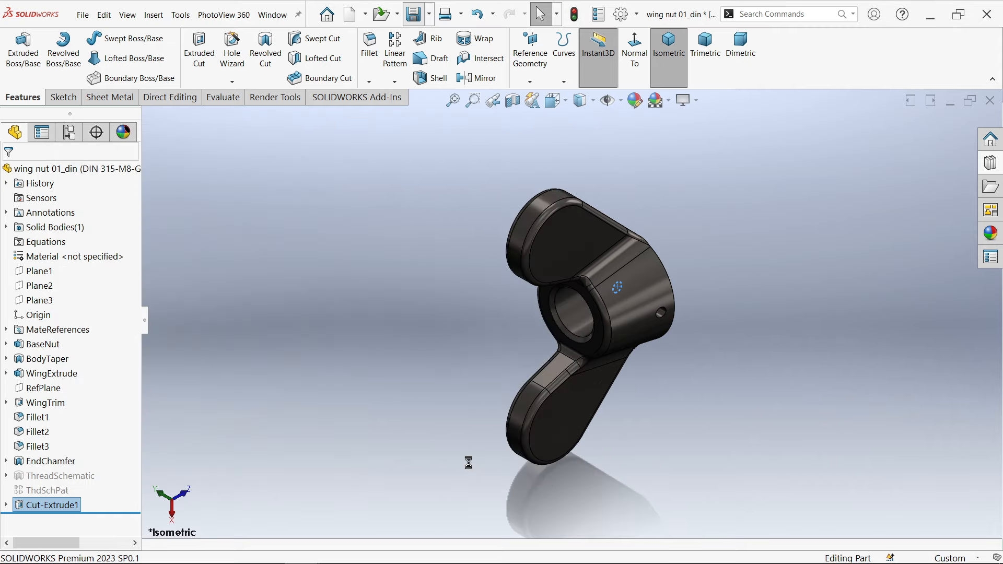
Close the wing nut part and rebuild the Hand Vise Assembly with the changed model.
click(994, 105)
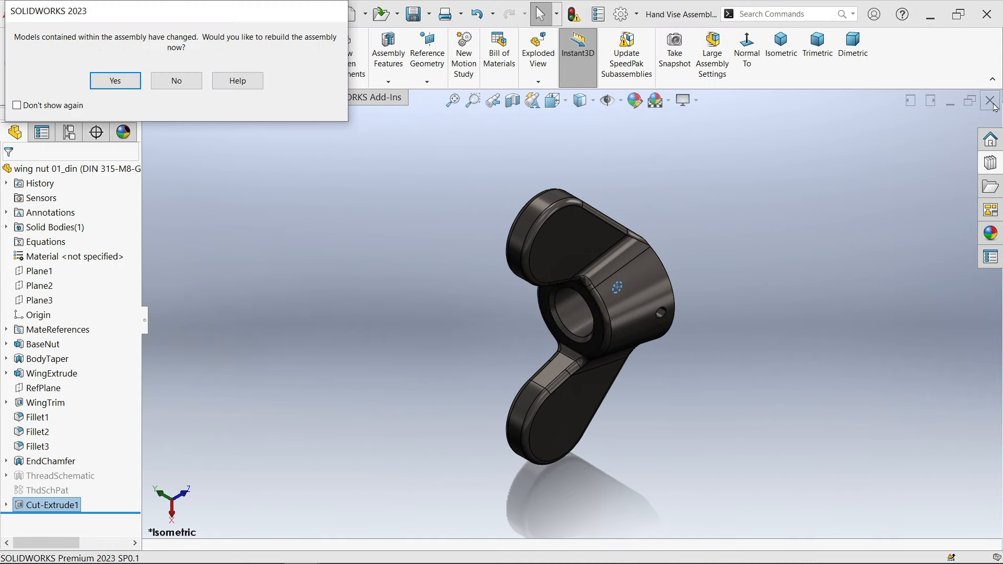
click(114, 81)
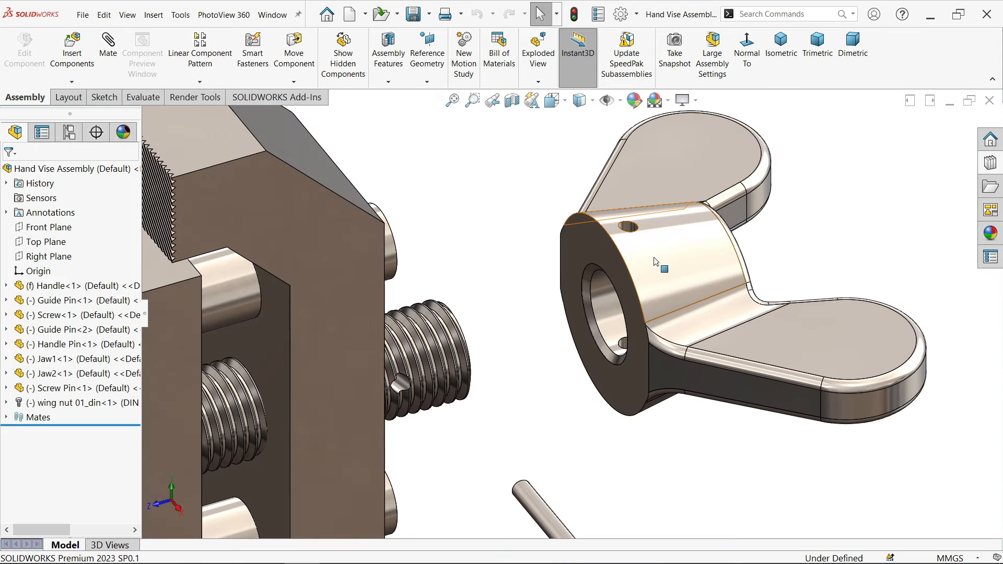
scroll(497, 332, down, 3)
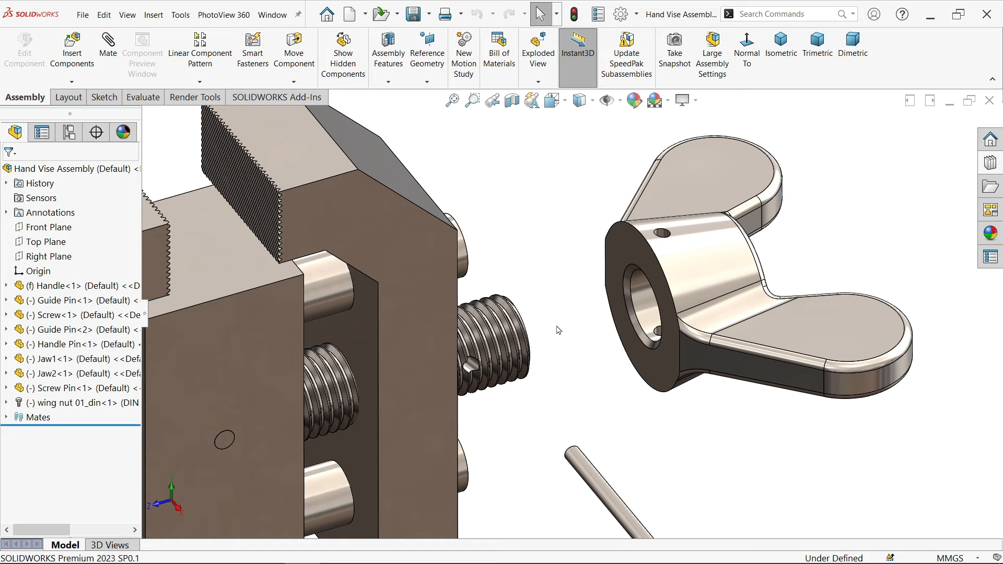
scroll(599, 412, up, 2)
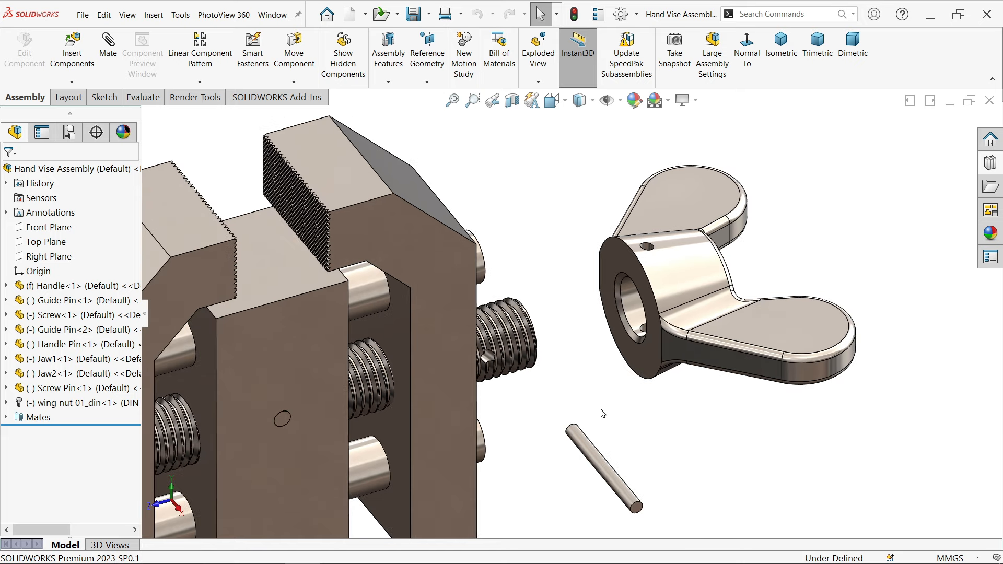
Add a concentric mate between the cross hole near the screw's end and the screw pin's cylindrical face.
click(110, 59)
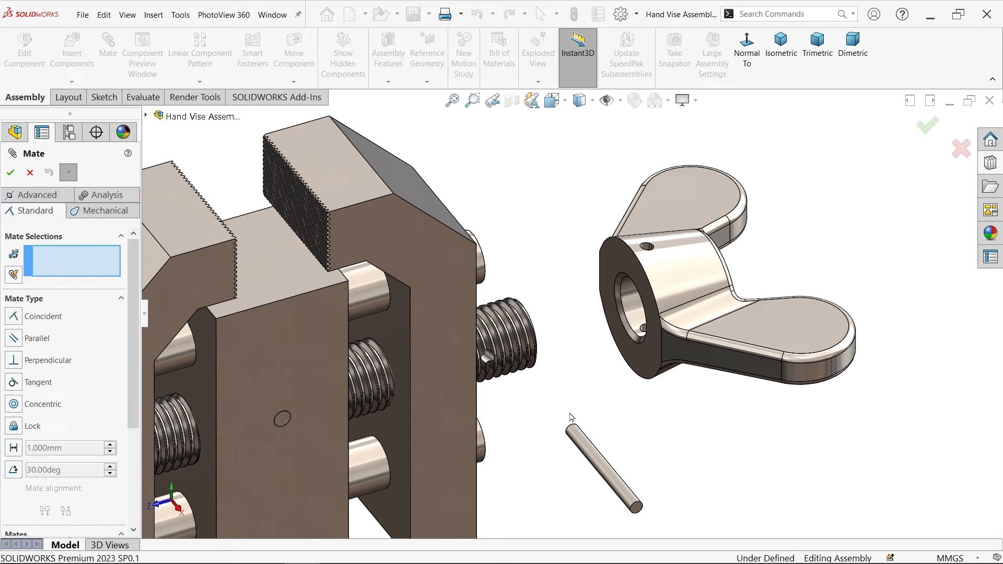
scroll(571, 418, down, 2)
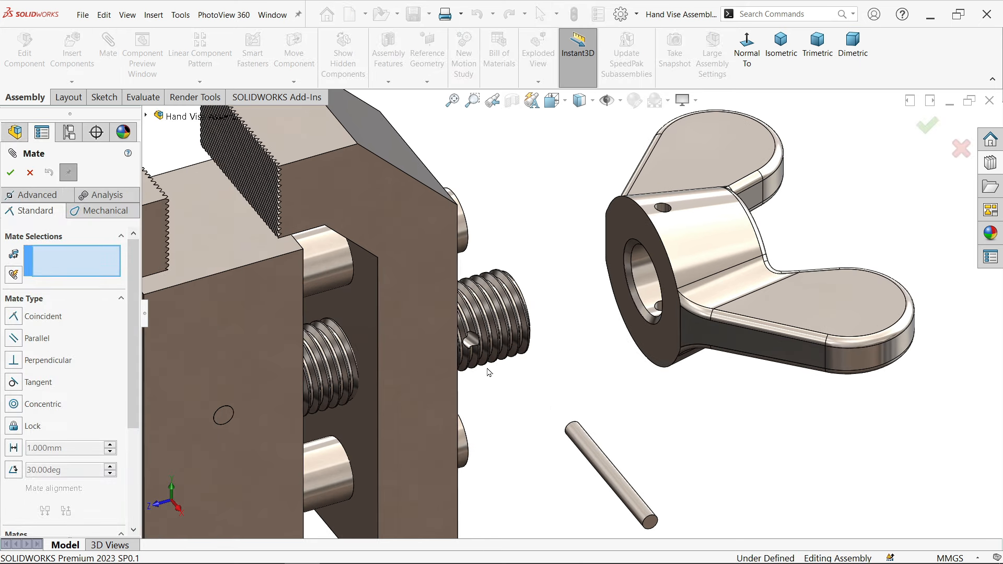
click(476, 345)
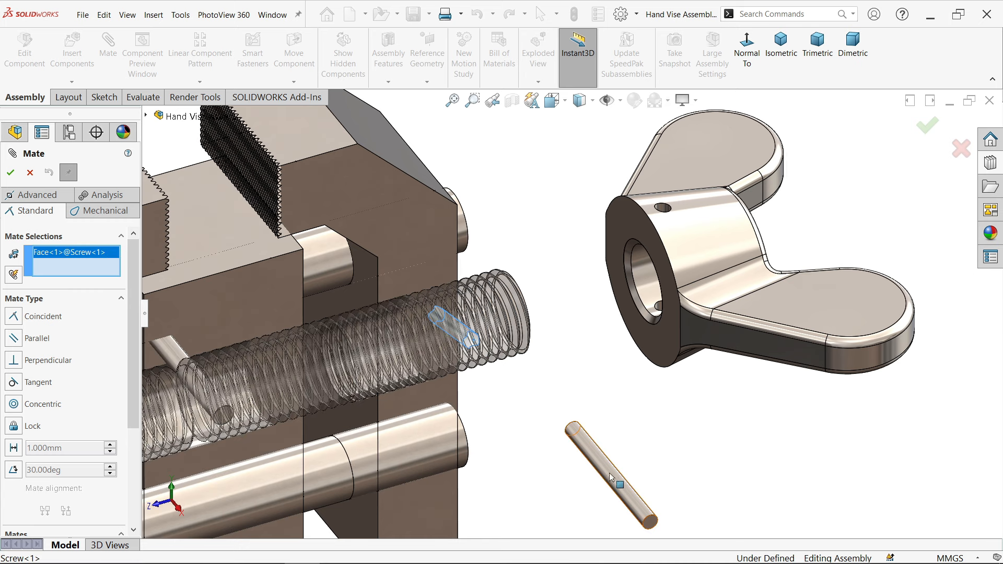
click(615, 485)
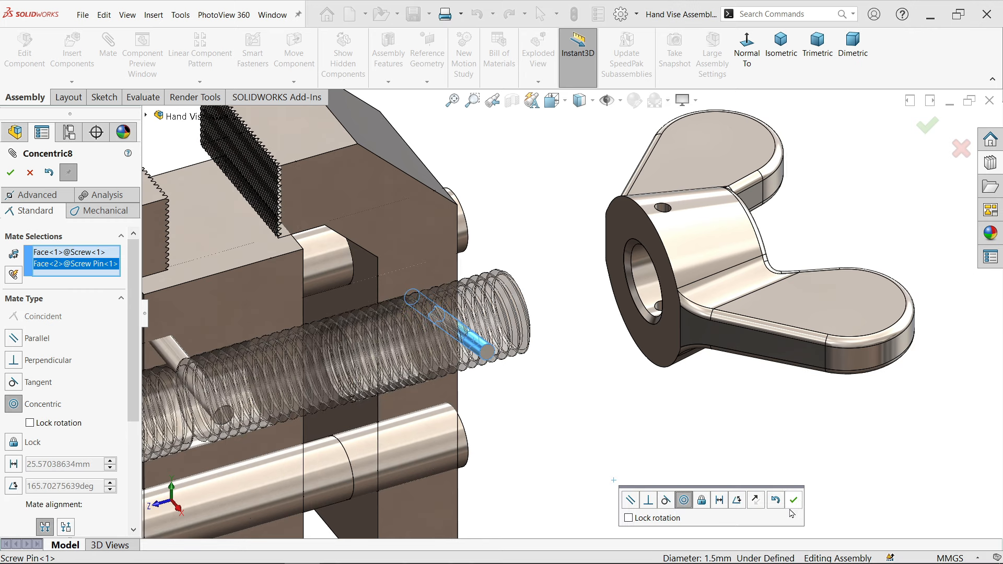
click(793, 503)
middle_drag(588, 369, 586, 436)
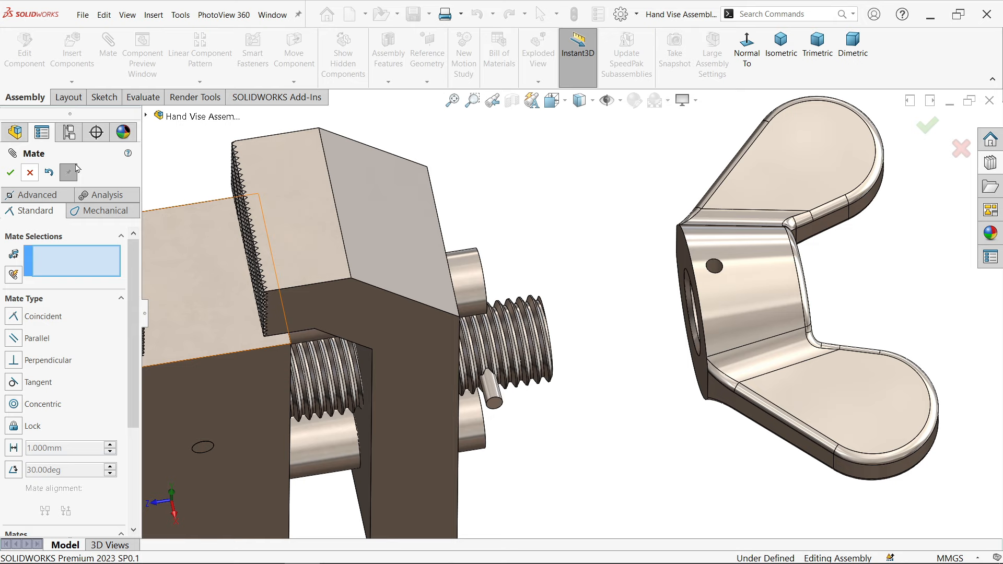
scroll(464, 334, up, 5)
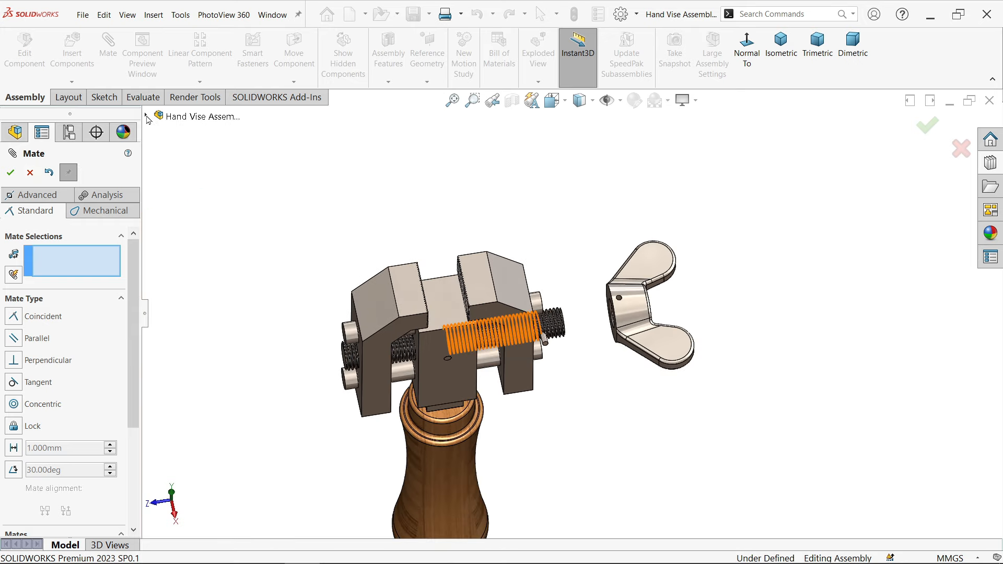
click(146, 117)
click(163, 263)
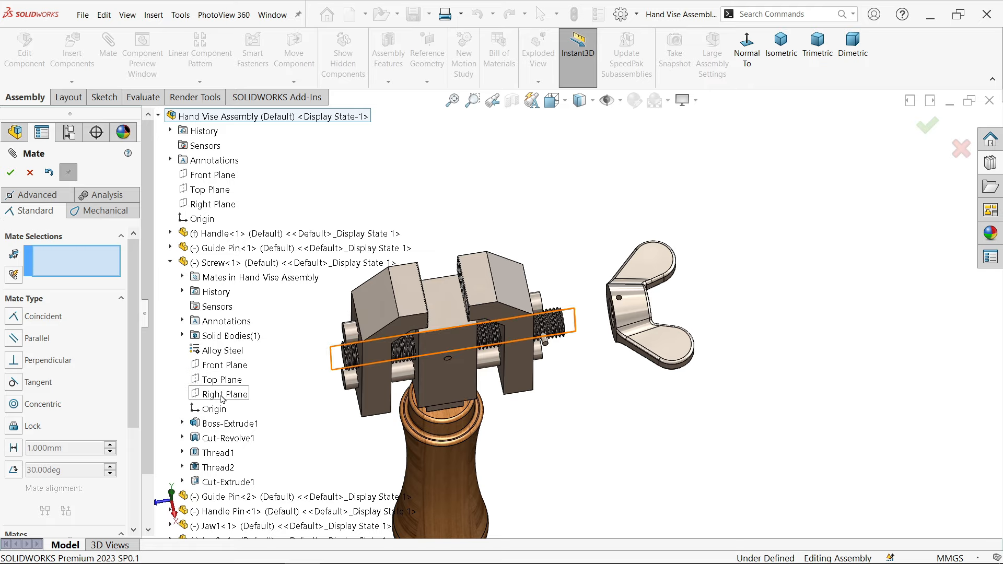
click(222, 396)
middle_drag(622, 425, 551, 335)
scroll(551, 333, down, 5)
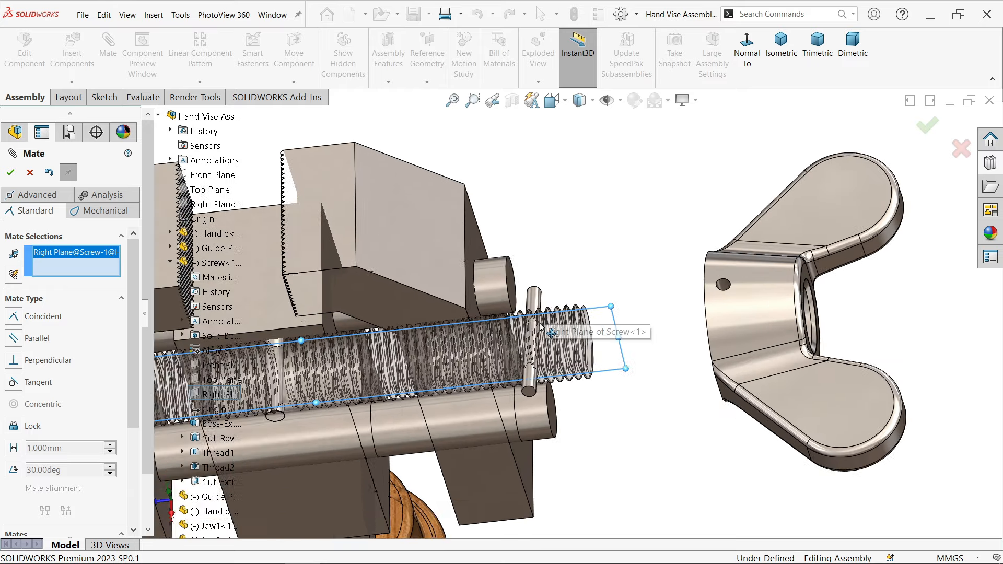
scroll(544, 327, up, 5)
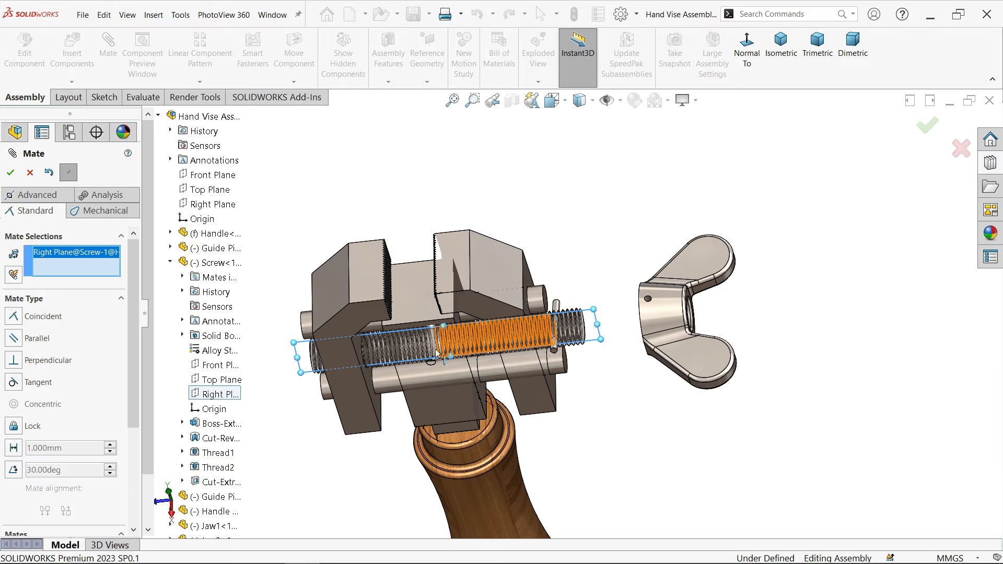
scroll(191, 511, down, 2)
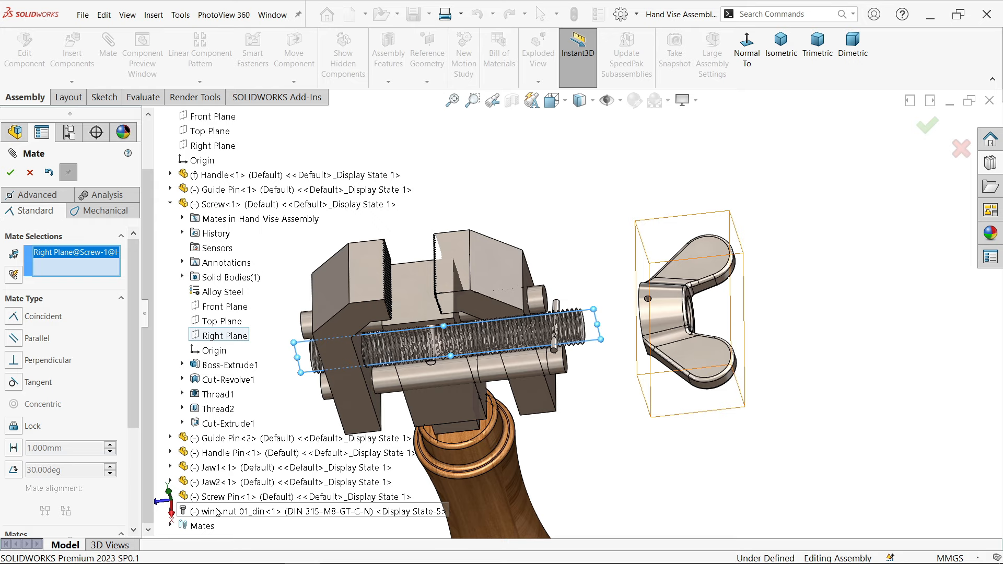
click(171, 496)
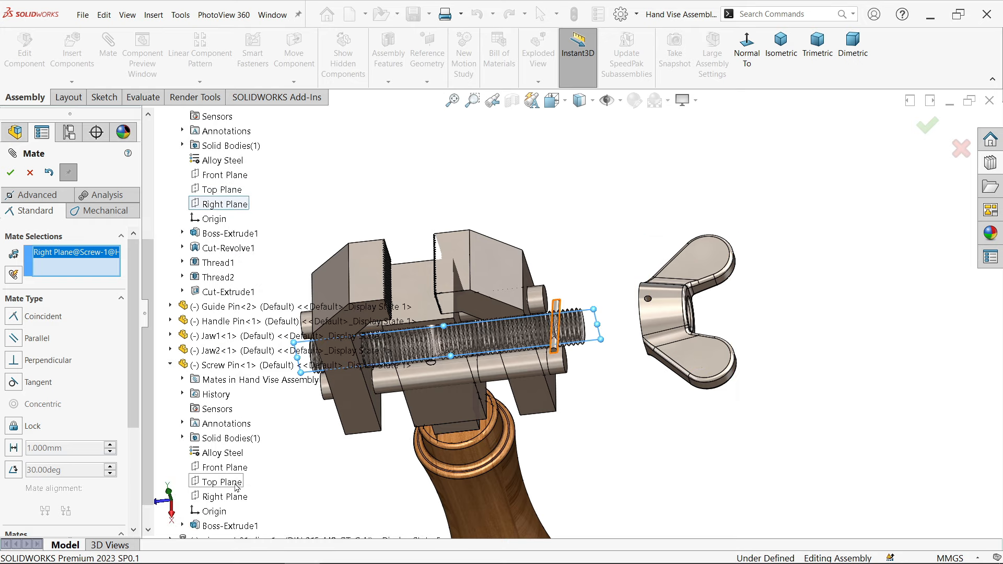
scroll(478, 412, down, 4)
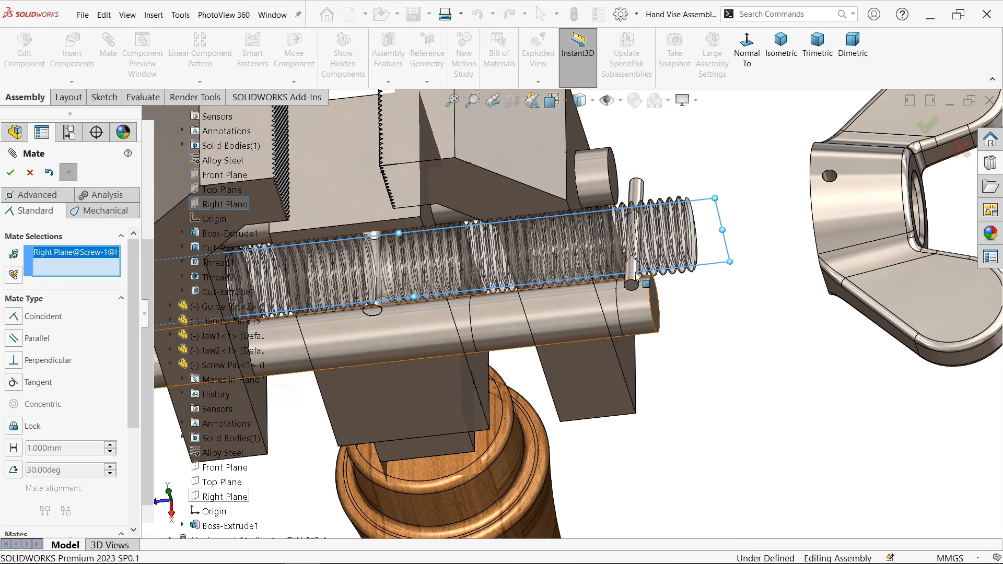
click(30, 173)
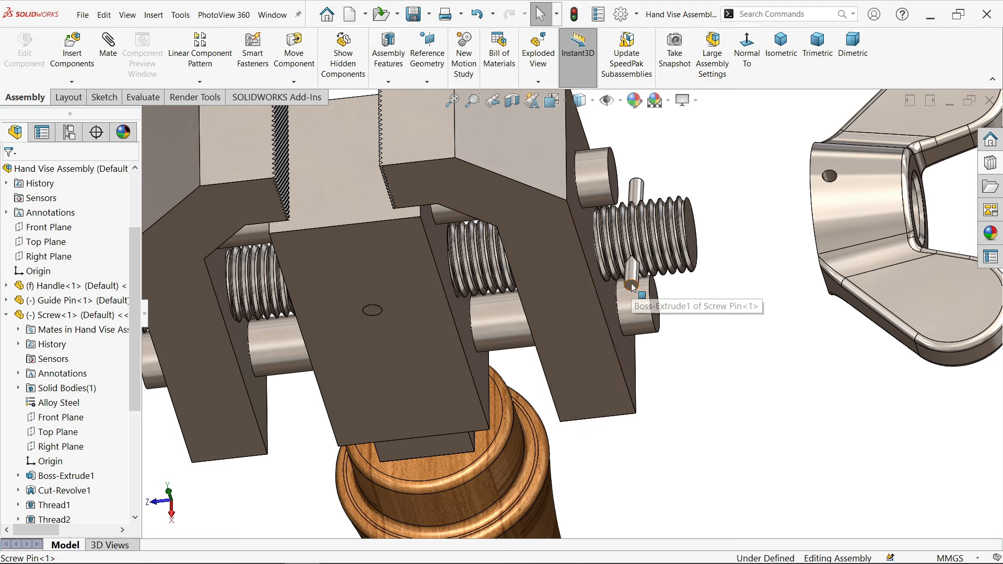
Open the screw pin part, set its extrusion's end condition to Mid Plane, and return to the Hand Vise Assembly.
click(632, 287)
click(661, 225)
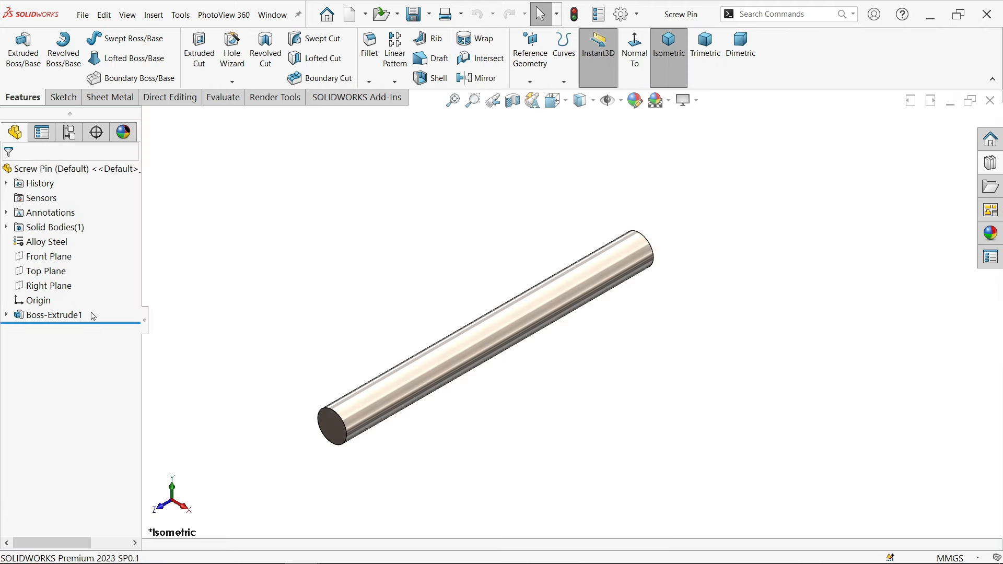
click(40, 316)
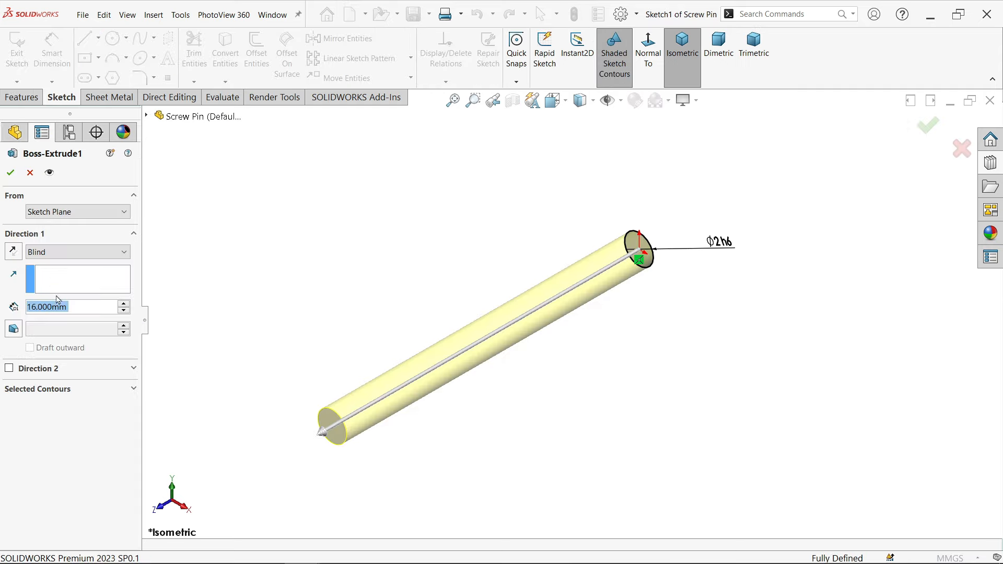
click(63, 253)
click(53, 315)
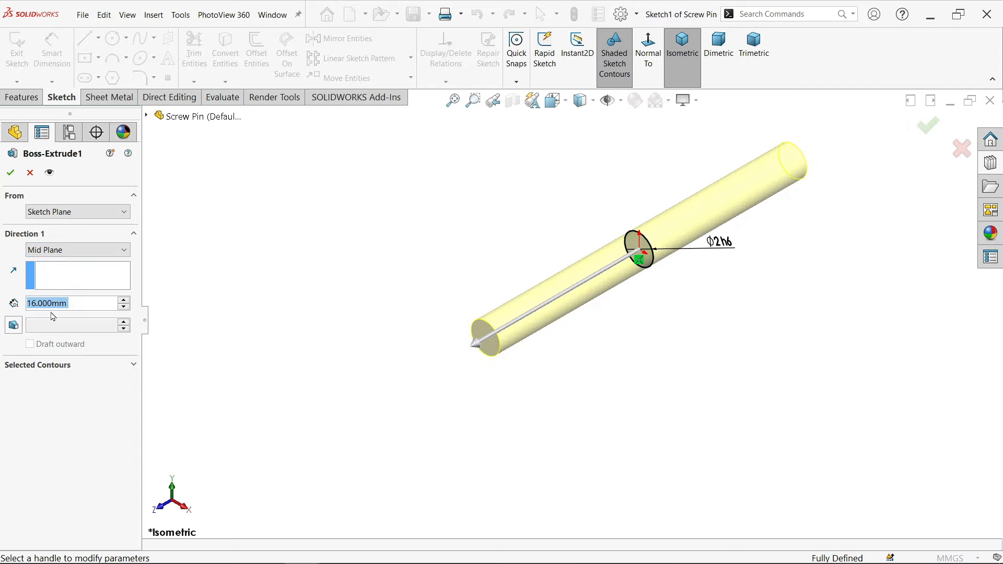
click(10, 172)
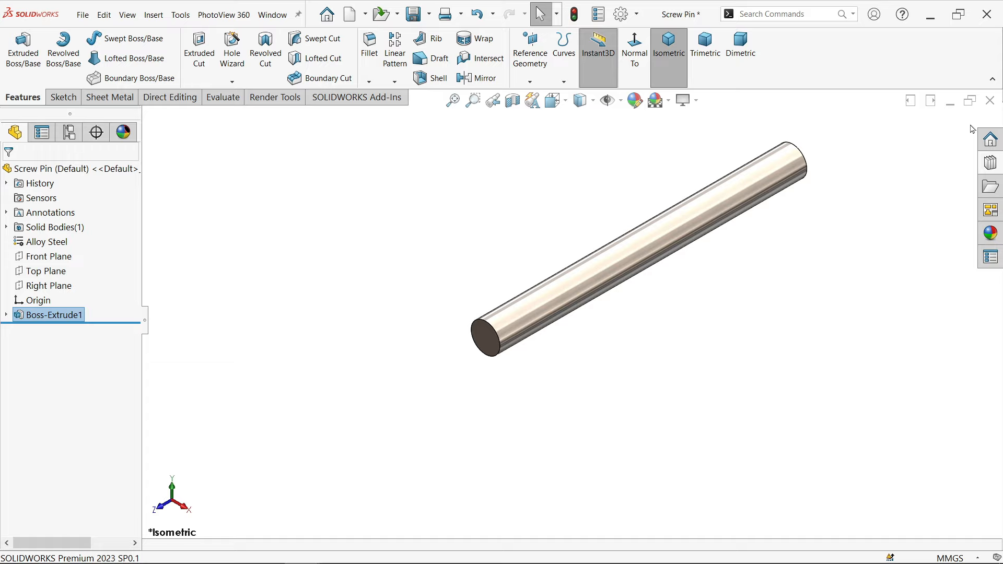
click(992, 106)
click(481, 288)
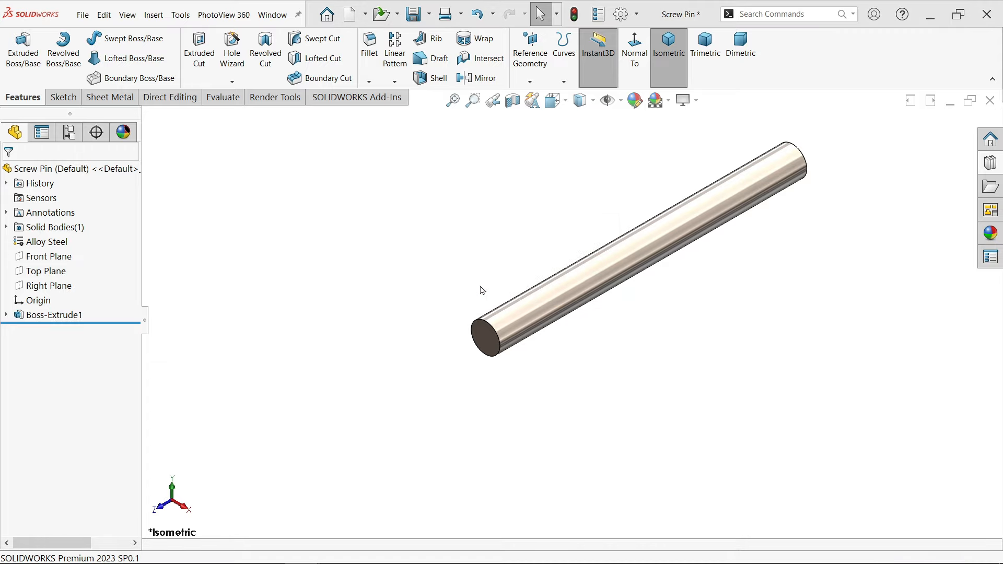
Add a coincident mate between the screw's Right Plane and the screw pin's Front Plane.
click(115, 81)
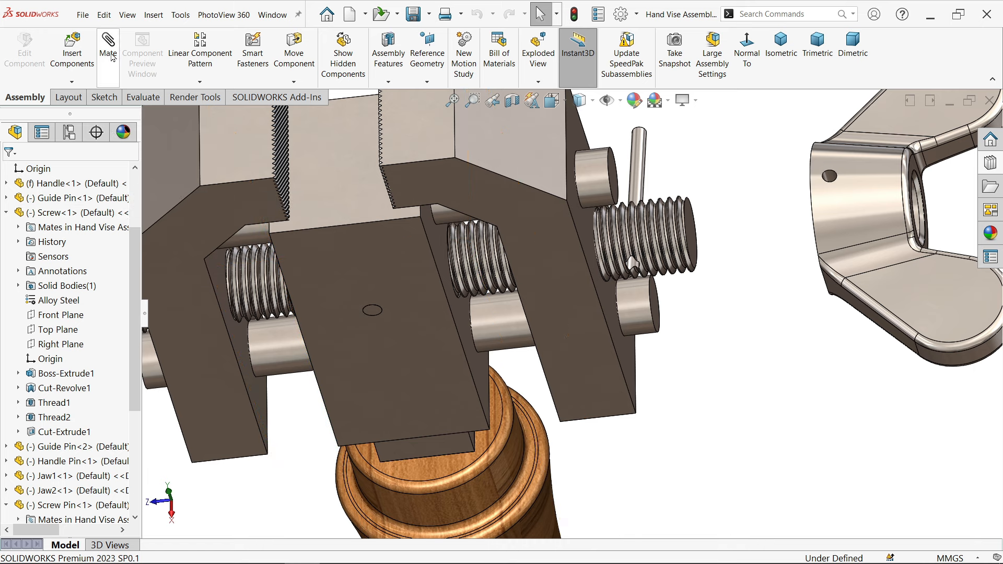
click(61, 344)
scroll(121, 411, down, 5)
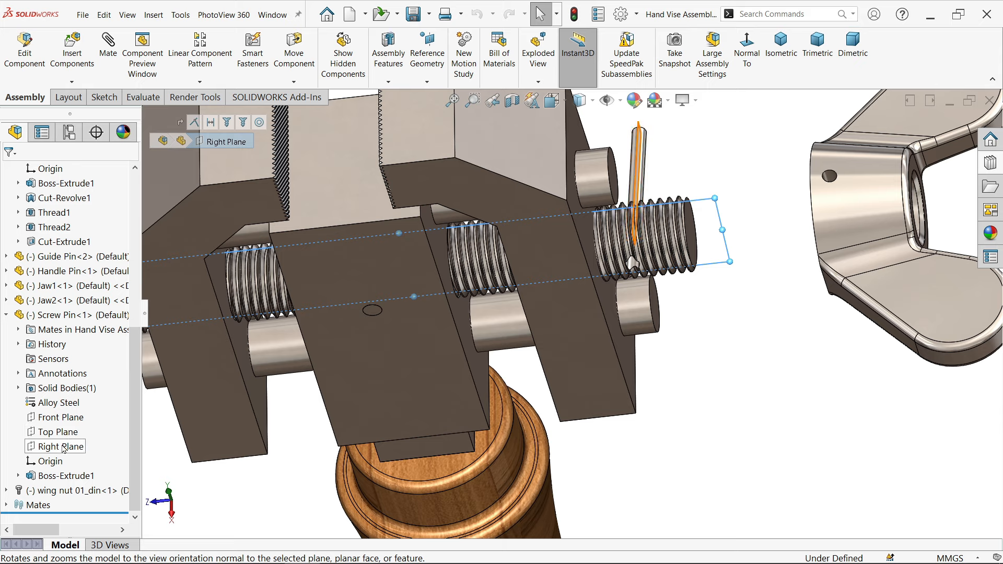
ctrl+click(61, 418)
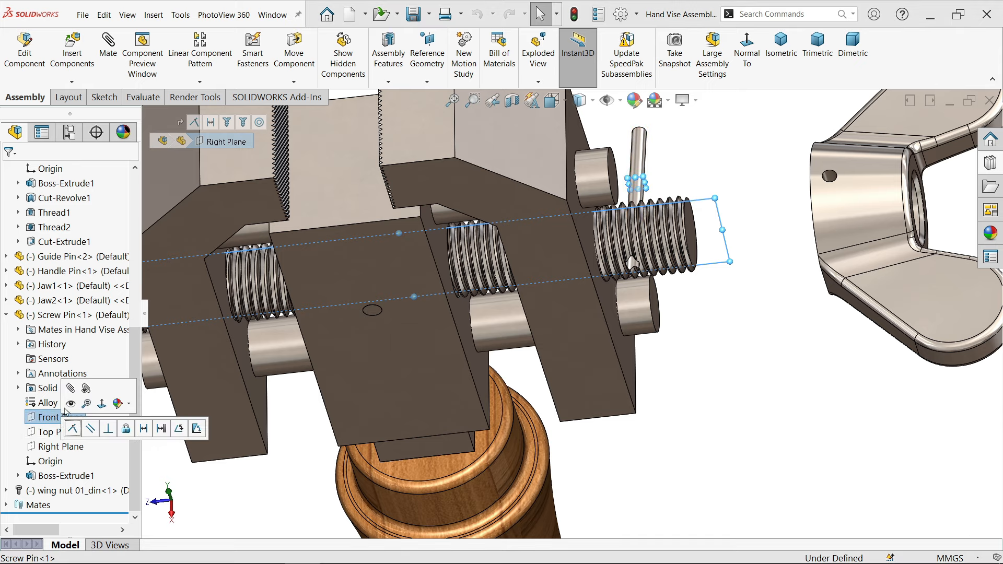
click(107, 61)
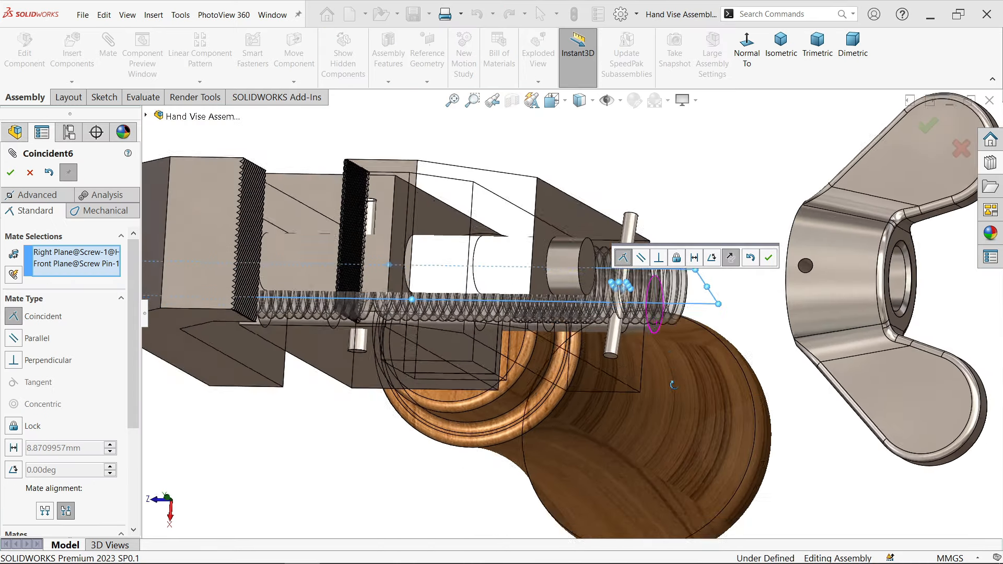
middle_drag(674, 385, 671, 416)
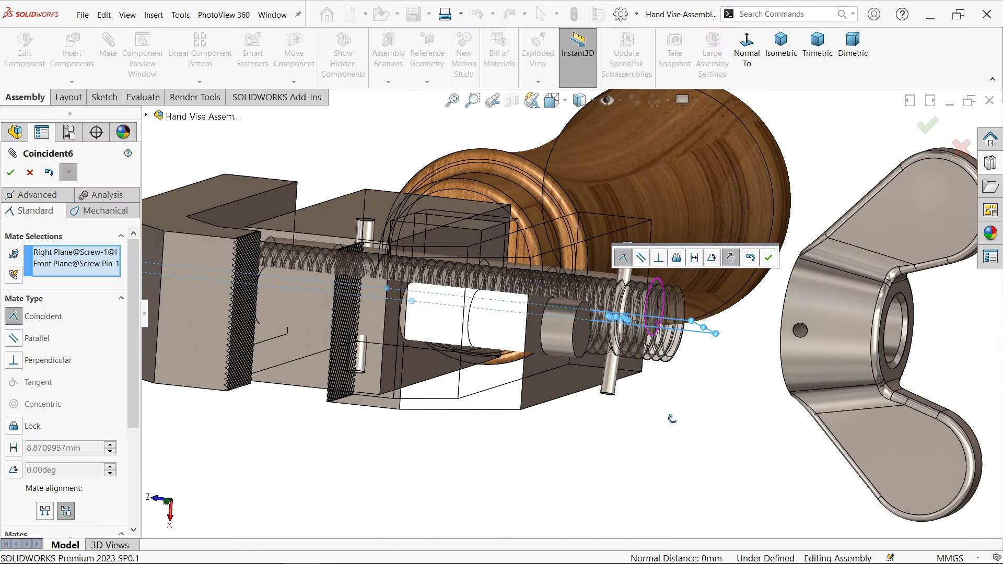
click(768, 257)
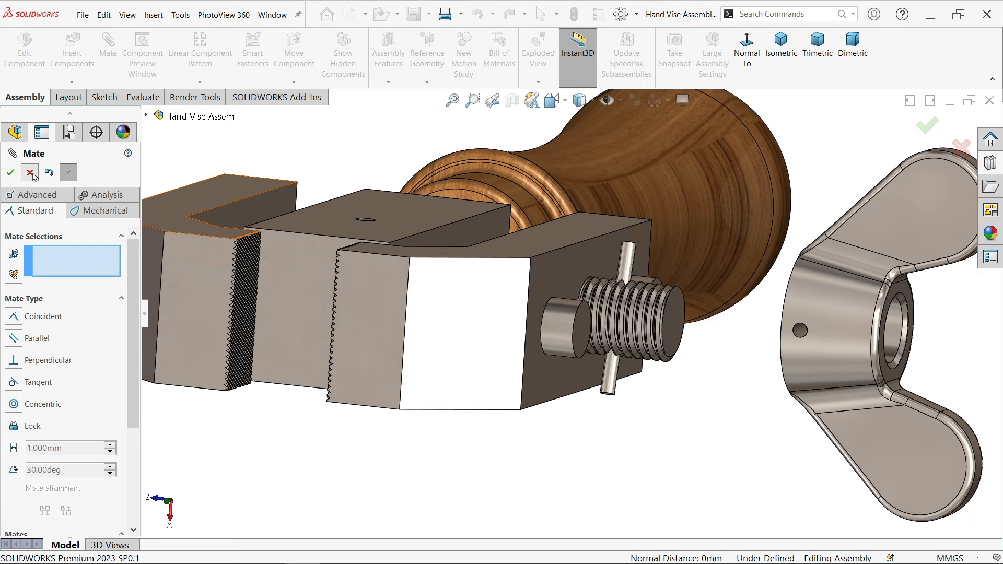
click(32, 174)
Add a concentric mate between the screw pin's cylindrical face and the small cross hole in the wing nut.
scroll(593, 345, up, 3)
middle_drag(649, 394, 680, 342)
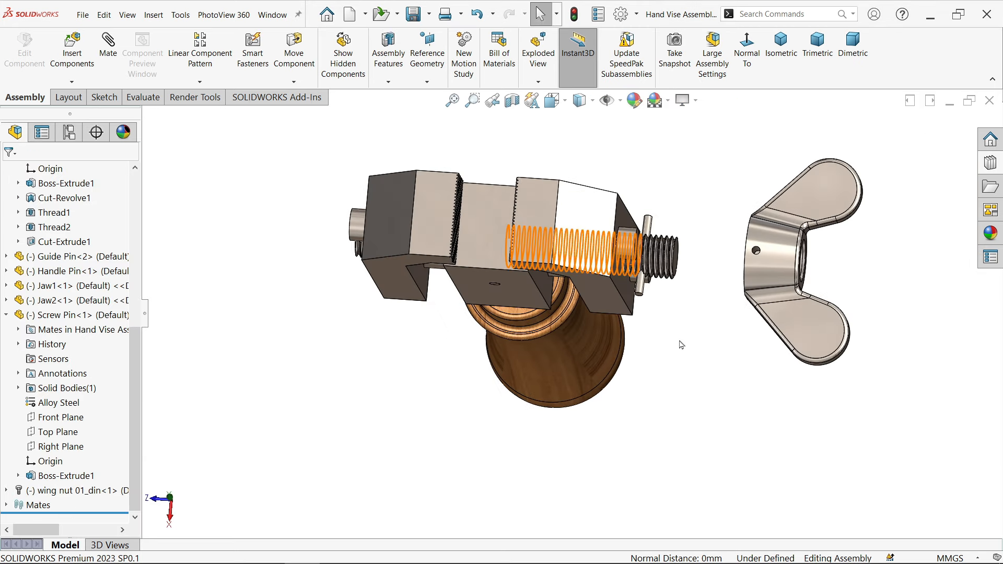
scroll(681, 345, down, 3)
click(107, 53)
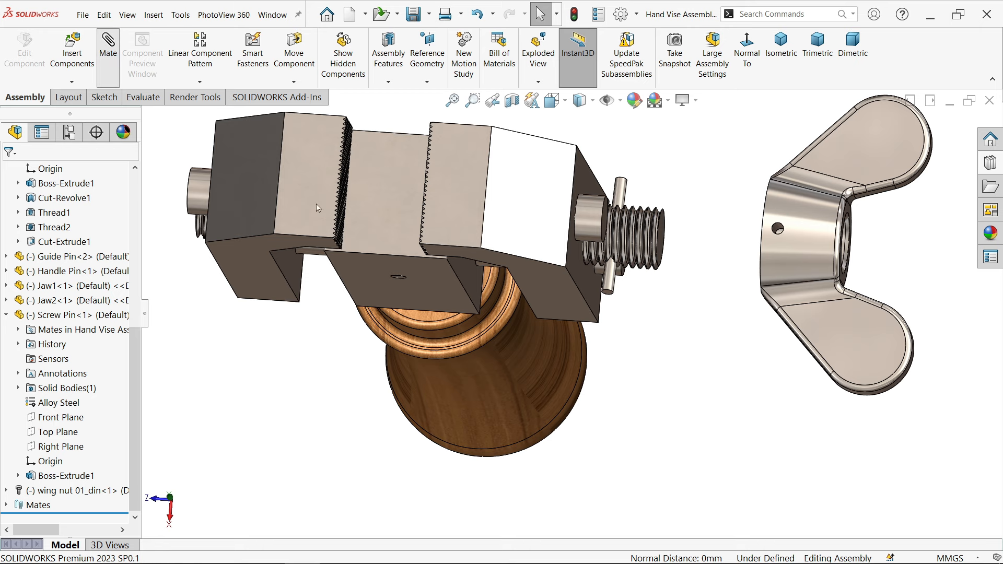
scroll(651, 259, down, 3)
click(567, 309)
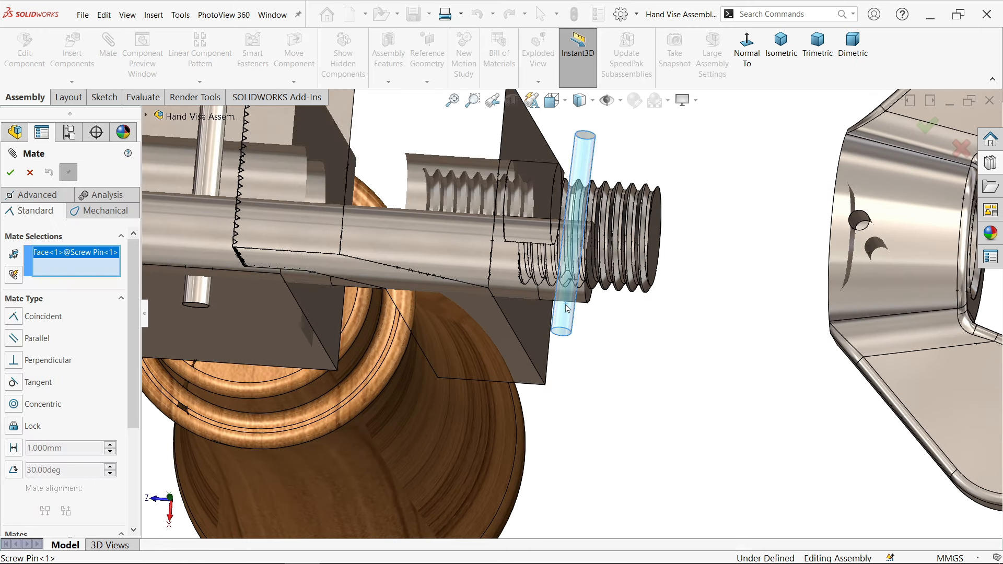
click(860, 222)
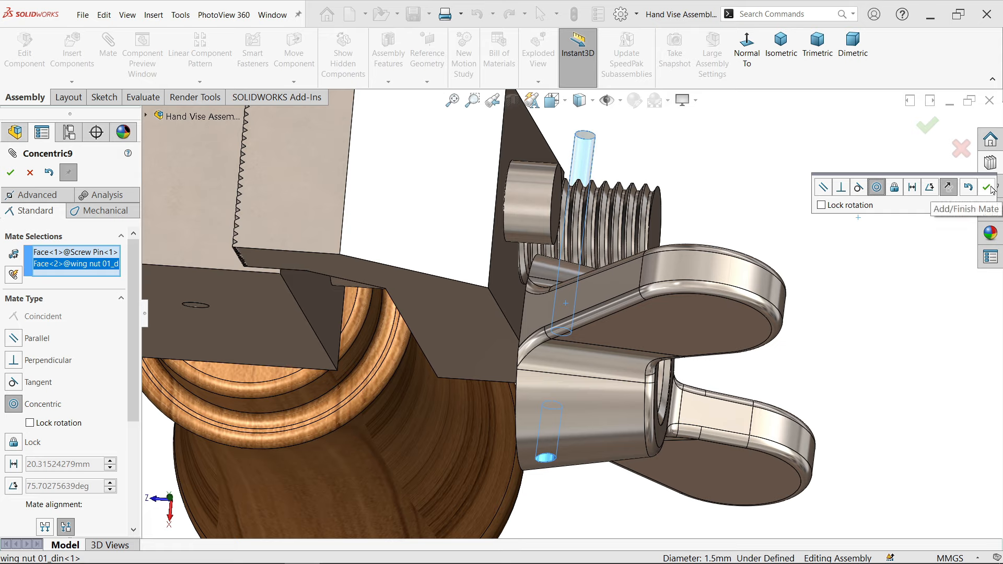
click(988, 186)
Add a coincident mate between the wing nut's Plane2 and the screw pin's Front Plane, and finish mating.
scroll(732, 293, up, 1)
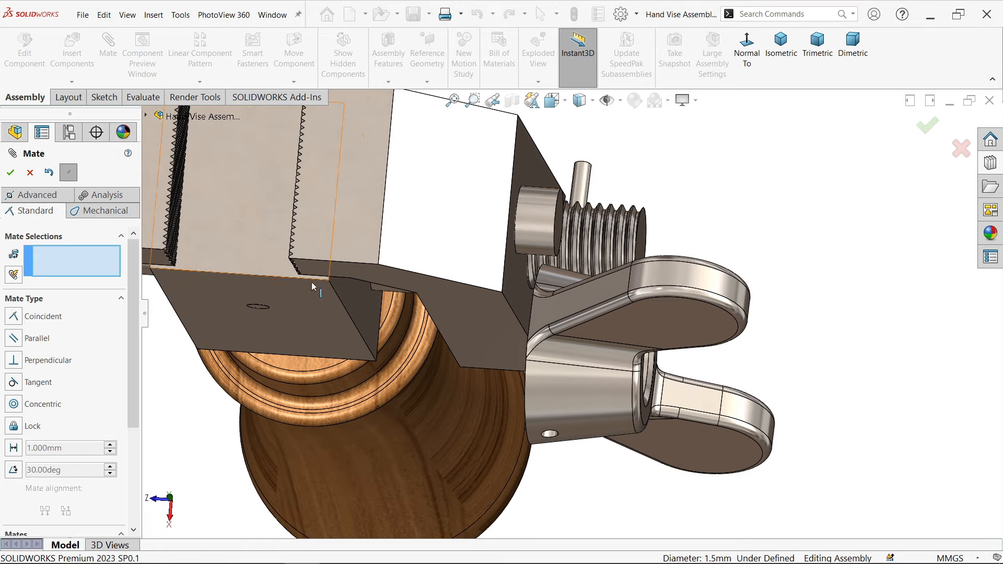
scroll(282, 296, up, 4)
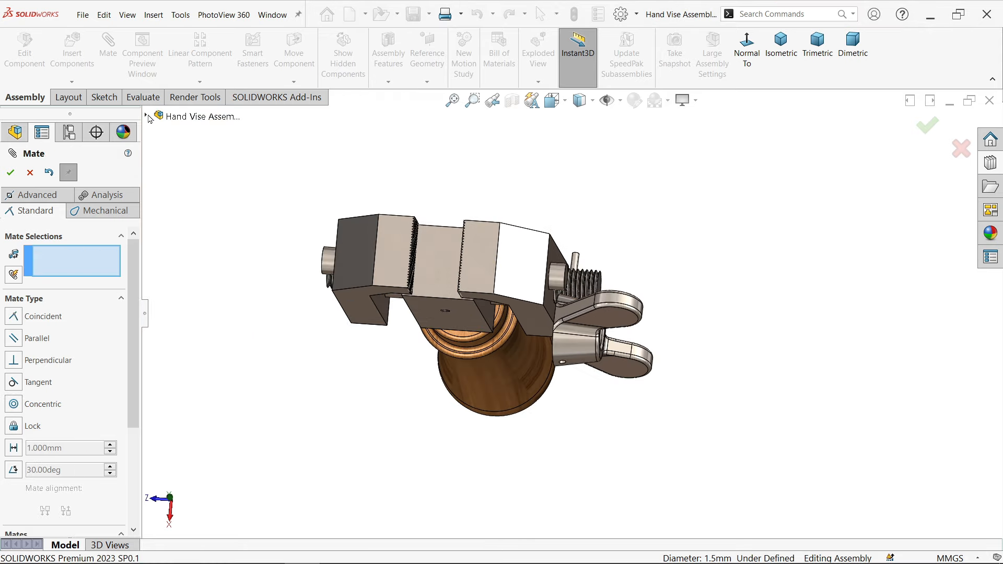
click(147, 116)
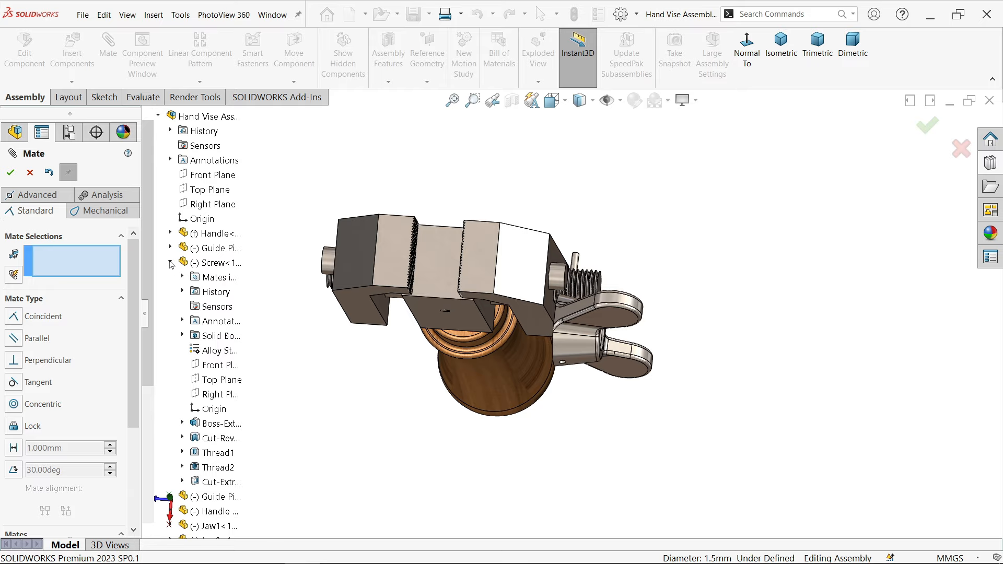
click(171, 263)
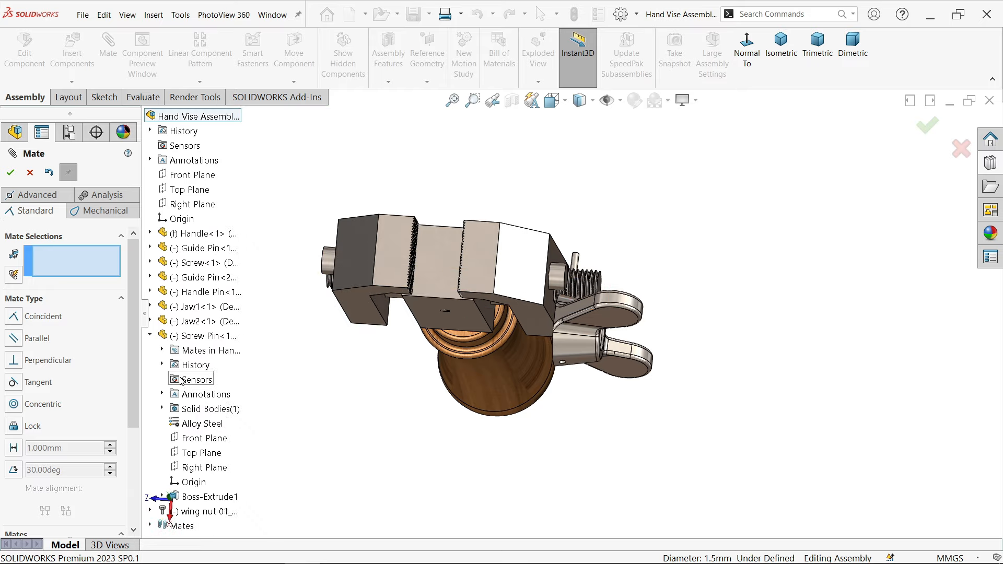
click(151, 511)
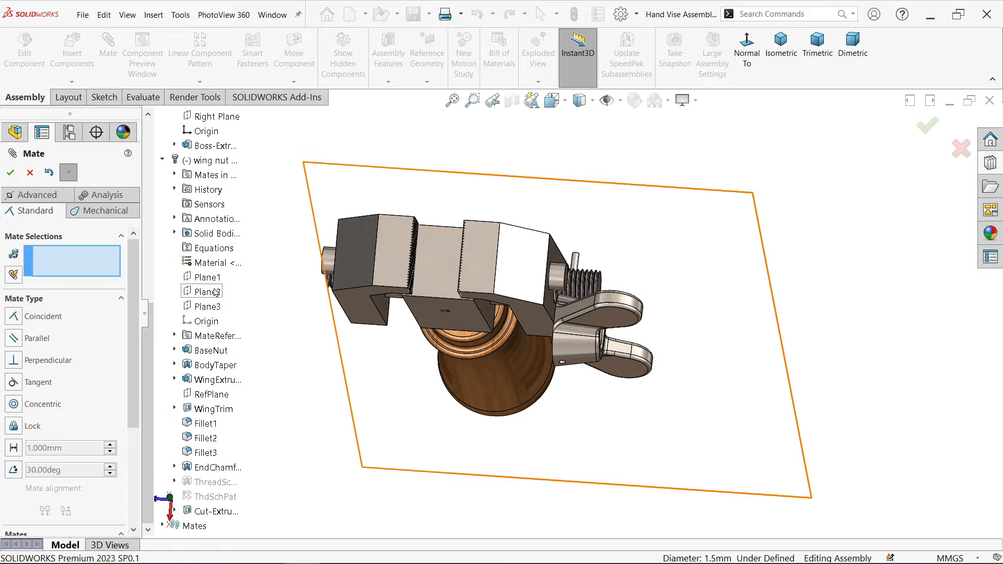
click(216, 293)
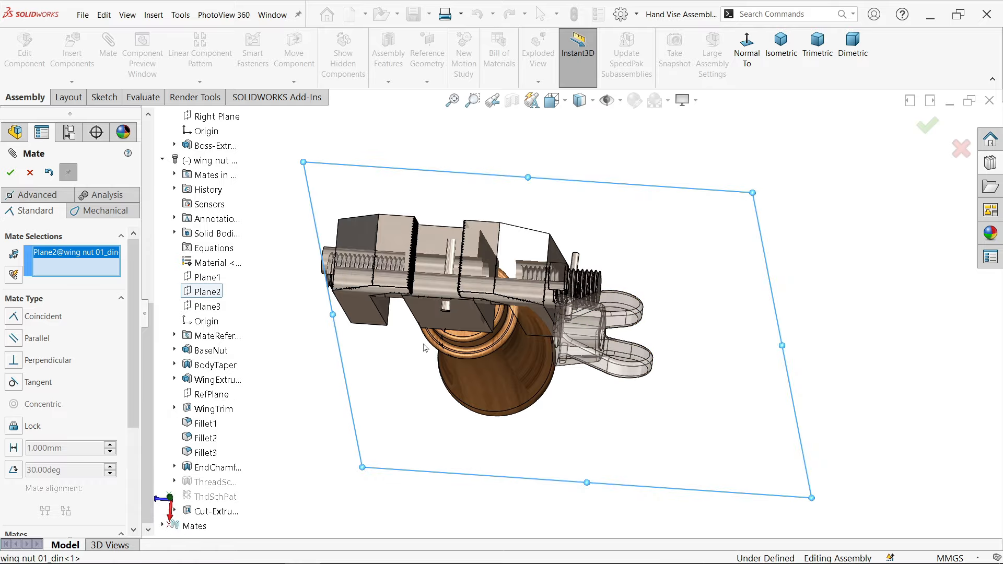
mouse_move(426, 346)
middle_down()
mouse_move(371, 352)
mouse_move(368, 344)
mouse_move(421, 344)
middle_up()
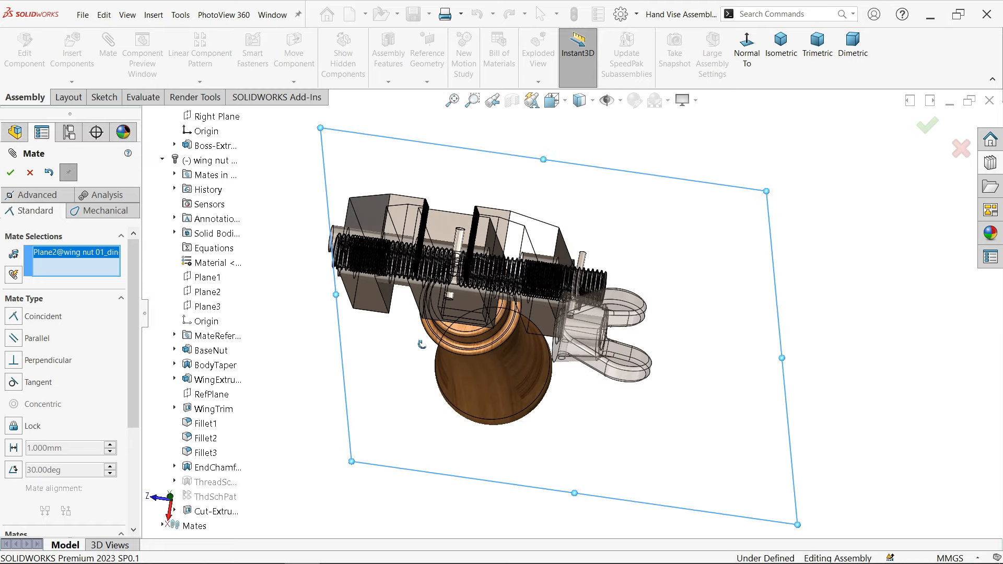
scroll(220, 340, up, 2)
scroll(220, 340, up, 1)
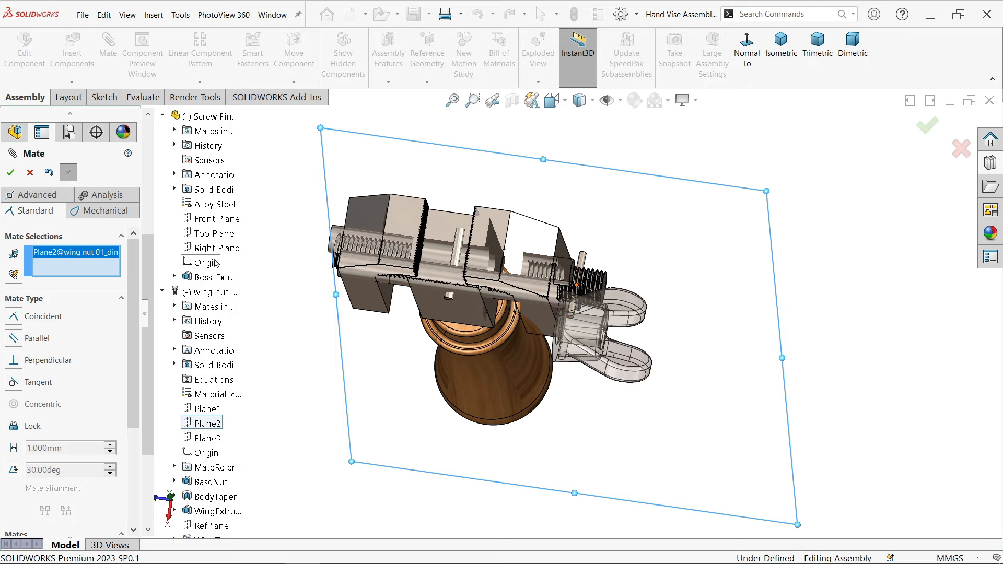
click(217, 219)
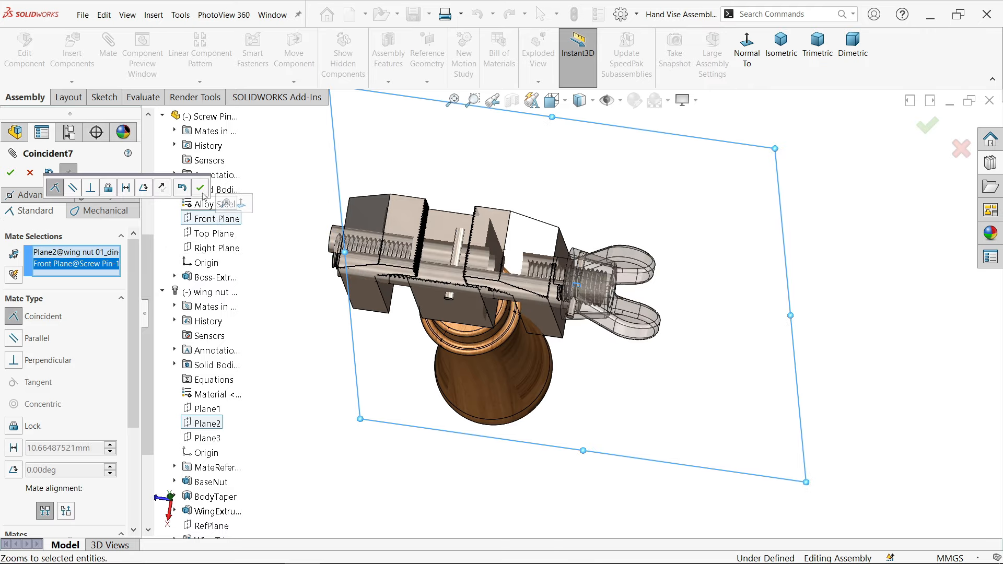
click(200, 189)
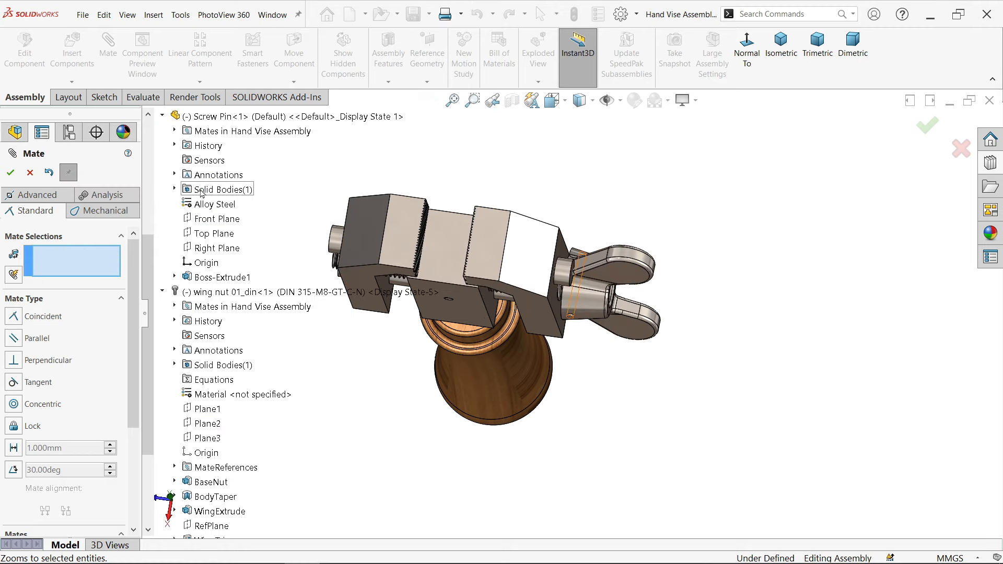
key(Return)
scroll(553, 266, down, 1)
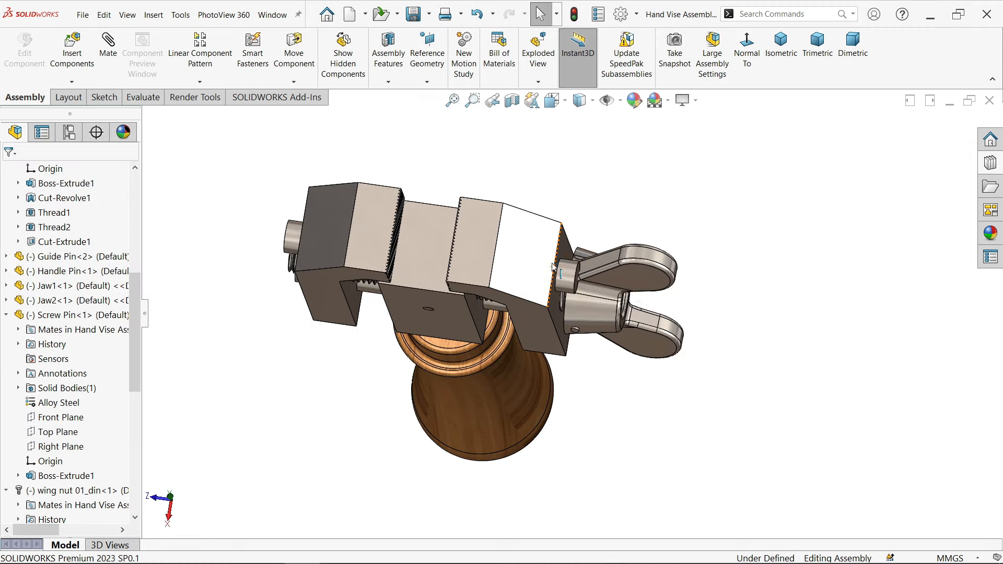
Turn the wing nut slightly to test its movement and examine how it fits around the screw's end.
middle_drag(708, 297, 743, 216)
scroll(580, 324, up, 3)
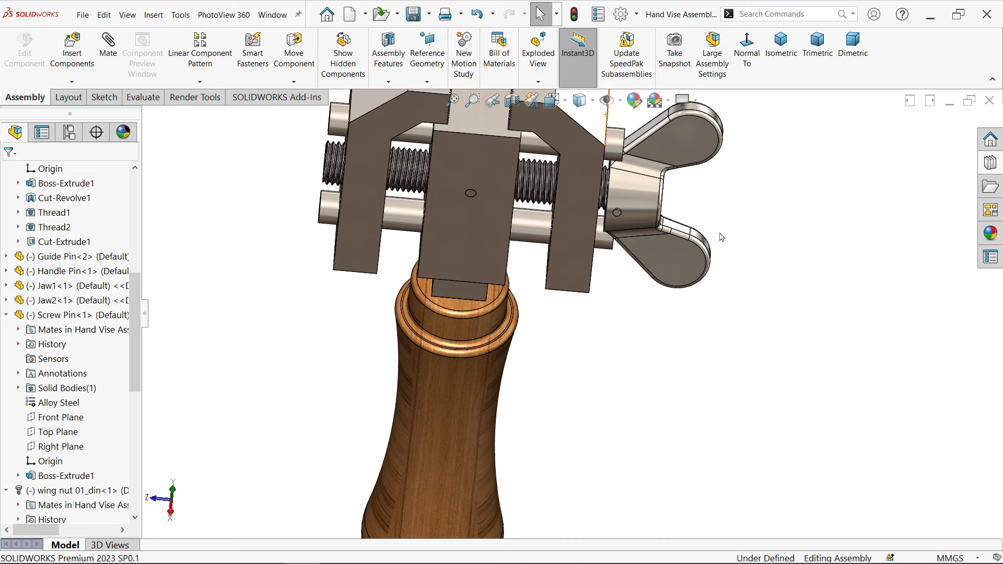
scroll(615, 355, down, 3)
click(616, 356)
mouse_move(616, 355)
mouse_down()
mouse_move(615, 325)
mouse_move(627, 376)
mouse_move(609, 397)
mouse_move(580, 401)
mouse_move(601, 335)
mouse_move(594, 298)
mouse_move(609, 342)
mouse_up()
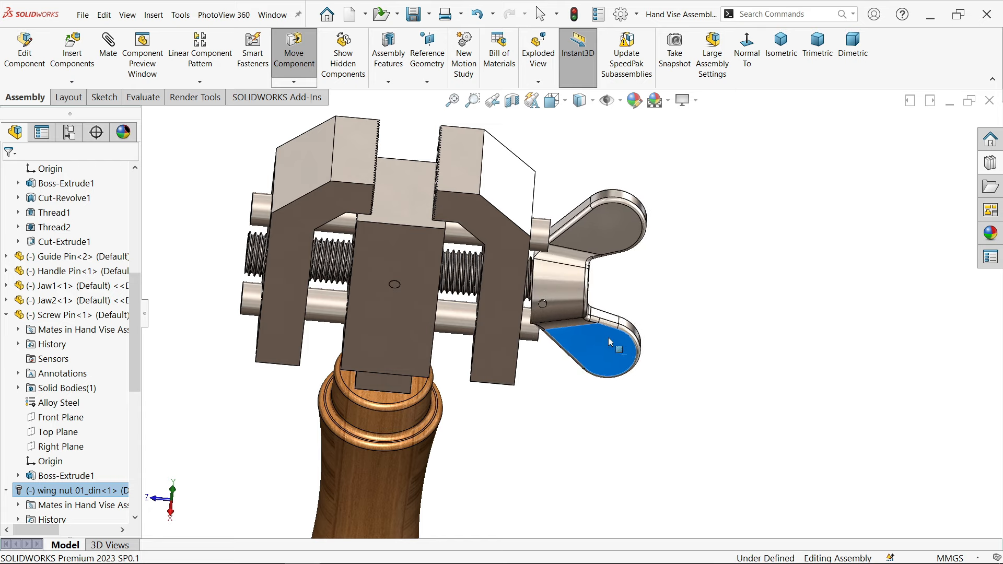
key(Escape)
scroll(560, 340, down, 5)
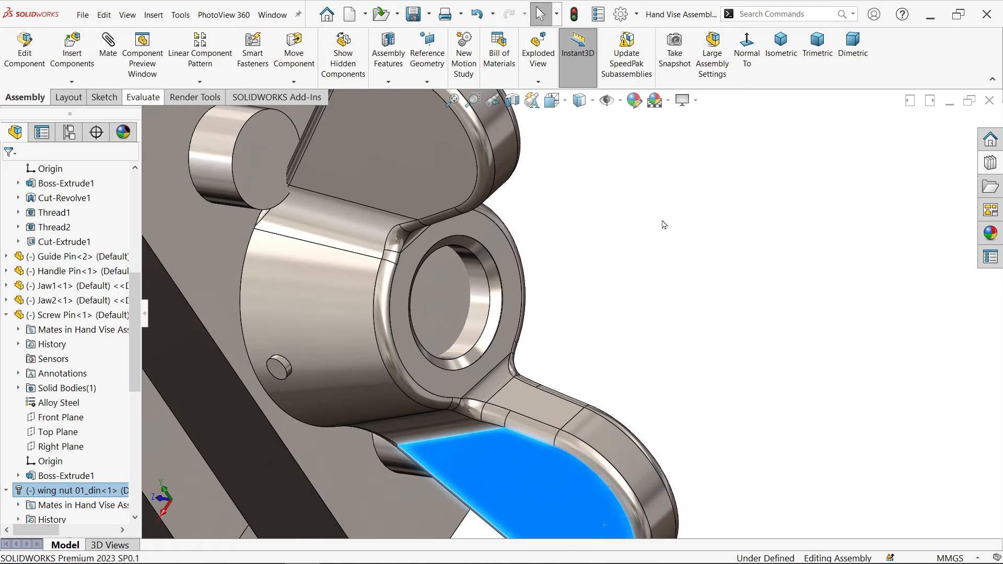
key(Escape)
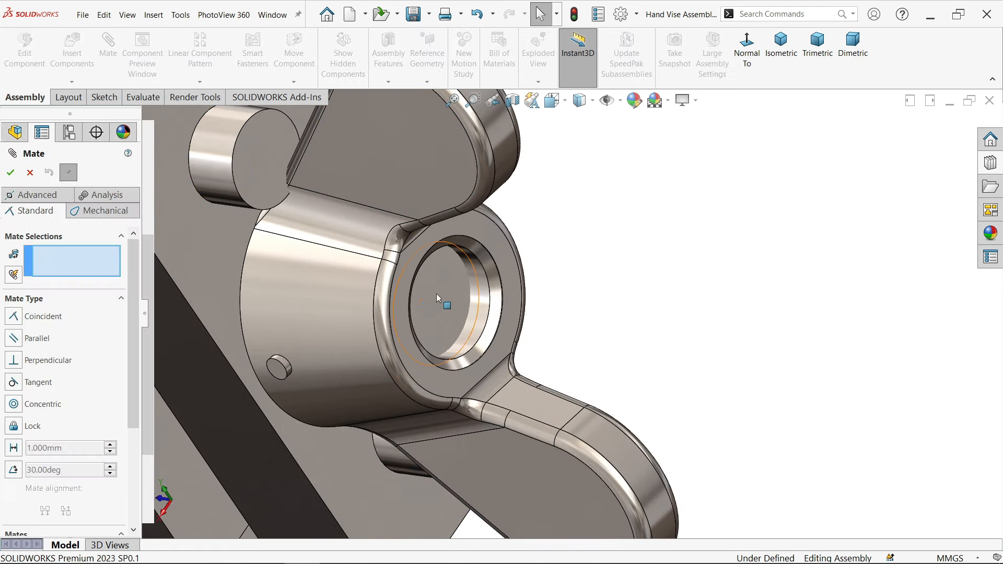
Add a parallel mate between the screw's end face and the wing nut's annular outer face, and finish mating.
click(437, 294)
click(511, 339)
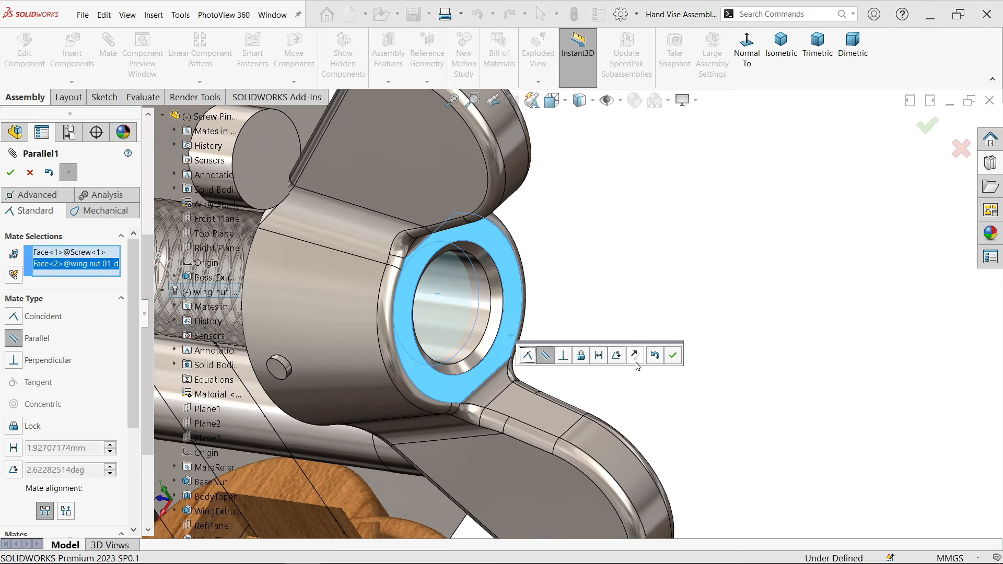
click(673, 356)
scroll(682, 355, up, 5)
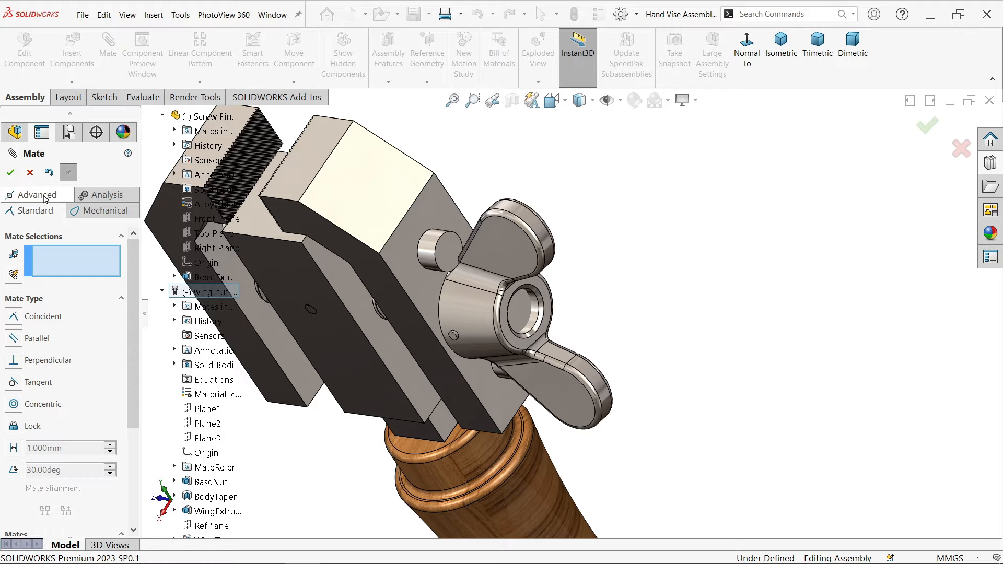
click(32, 172)
Rotate the wing nut about the screw axis until its wings line up with the length of Jaw2.
middle_drag(633, 272, 661, 277)
mouse_move(570, 400)
mouse_down()
mouse_move(587, 285)
mouse_move(618, 291)
mouse_move(600, 260)
mouse_move(554, 334)
mouse_move(510, 299)
mouse_move(560, 265)
mouse_move(571, 314)
mouse_move(586, 296)
mouse_move(615, 326)
mouse_move(564, 319)
mouse_move(562, 271)
mouse_move(580, 276)
mouse_move(562, 392)
mouse_move(572, 384)
mouse_move(595, 397)
mouse_move(588, 345)
mouse_move(503, 399)
mouse_move(544, 235)
mouse_move(573, 389)
mouse_move(546, 216)
mouse_move(604, 263)
mouse_move(586, 331)
mouse_move(541, 383)
mouse_move(547, 398)
mouse_move(585, 409)
mouse_up()
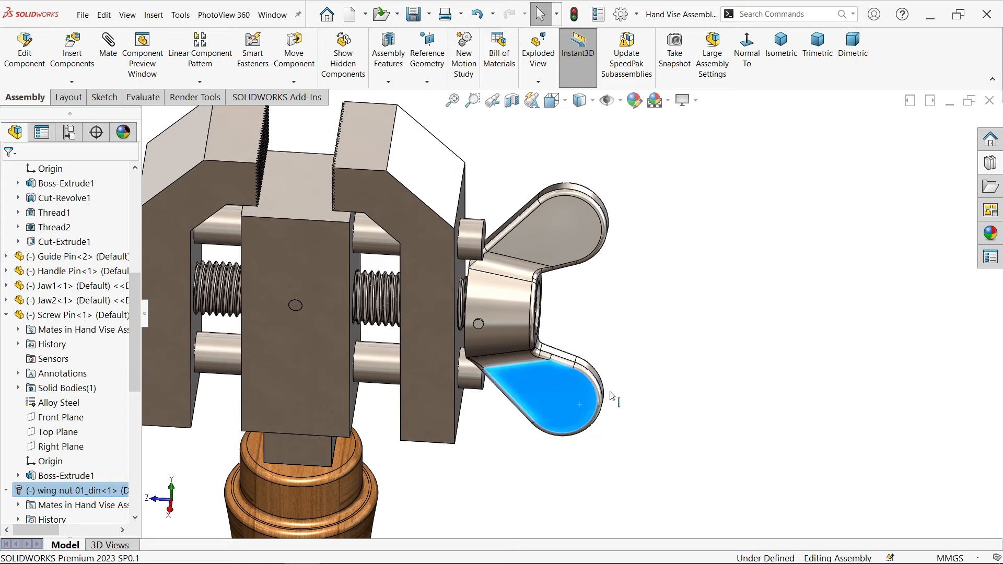
middle_drag(611, 395, 554, 380)
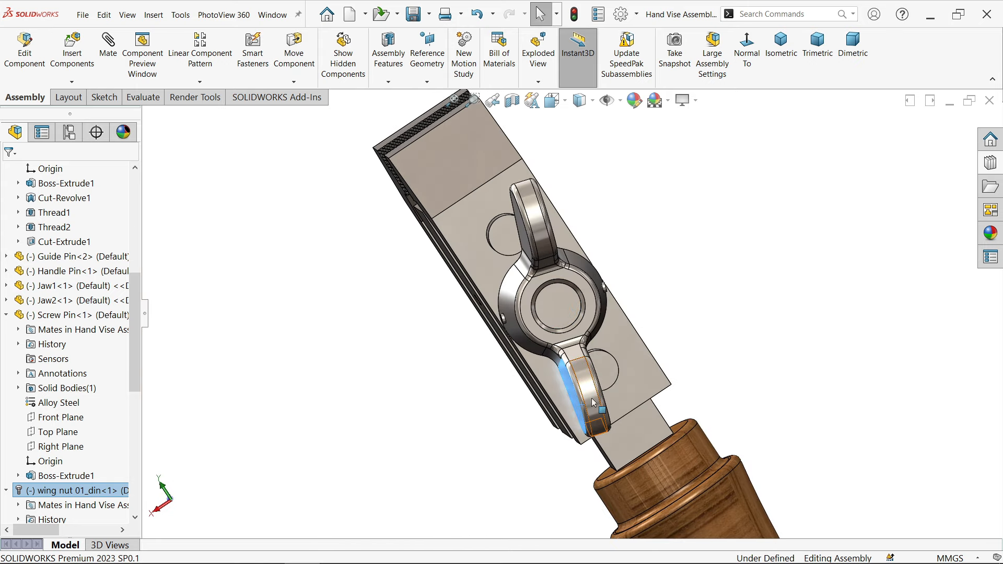
drag(553, 378, 628, 388)
middle_drag(633, 382, 677, 343)
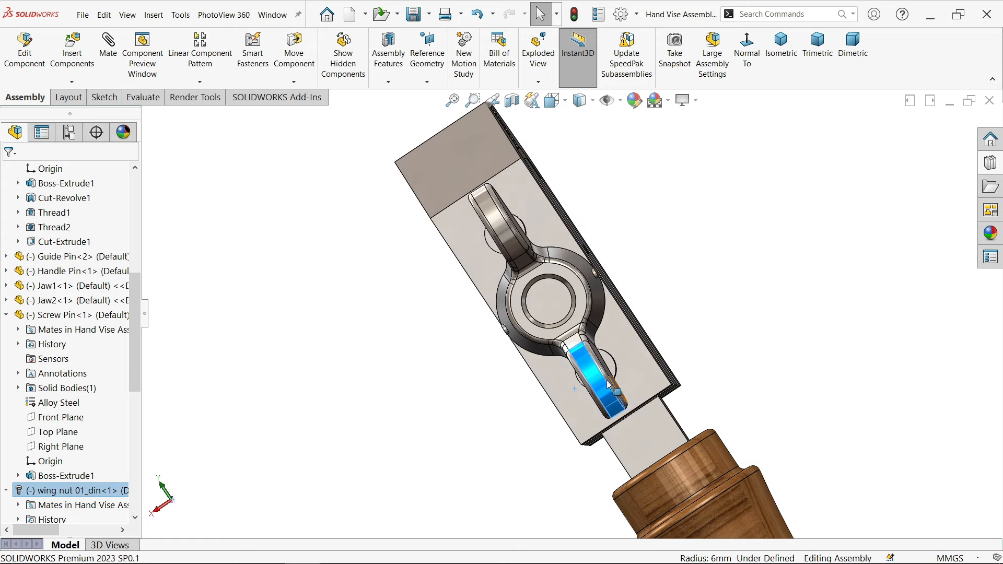
drag(607, 390, 619, 384)
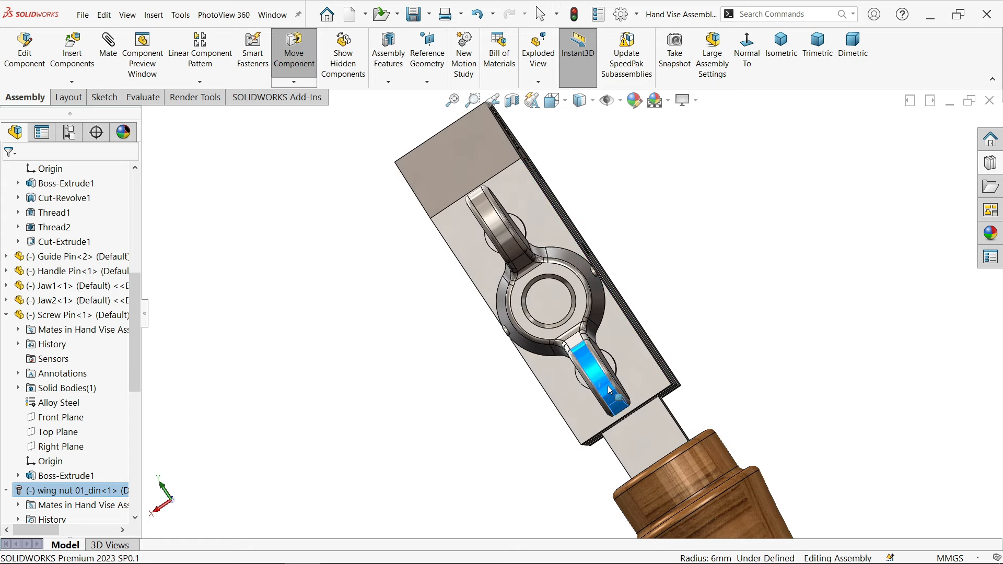
click(712, 341)
View Jaw2's outer face straight on and fine-adjust the wing nut's wings to stand vertically along the jaw.
click(657, 357)
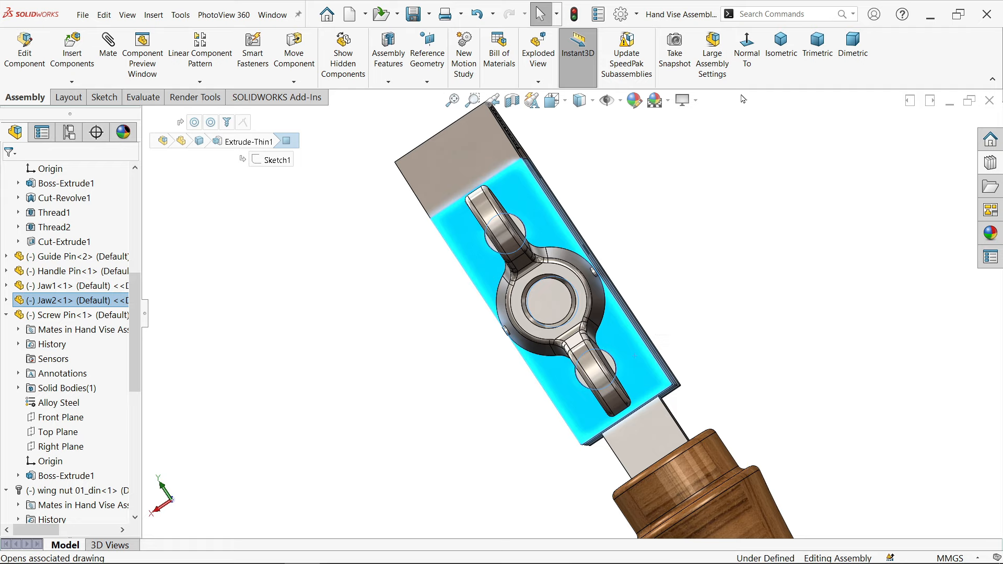
click(749, 56)
scroll(534, 452, down, 8)
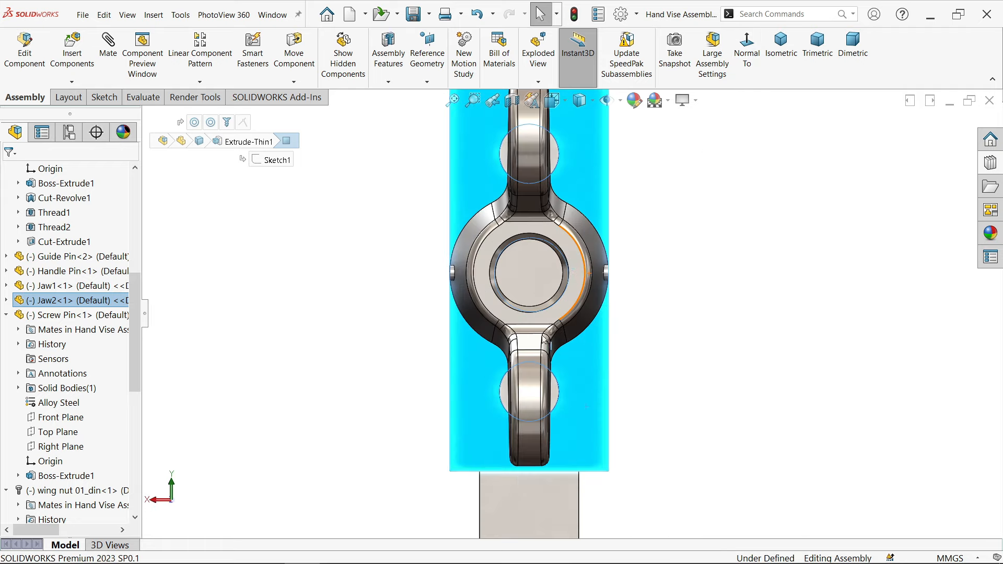
drag(533, 484, 531, 482)
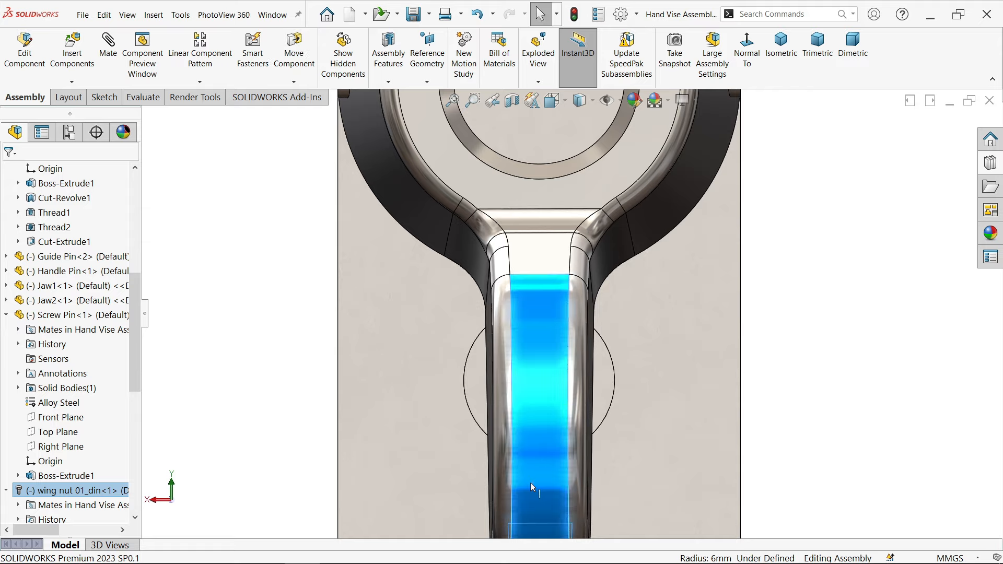
key(Escape)
Collapse the expanded items in the component tree, and rebuild and save the Hand Vise Assembly.
click(782, 47)
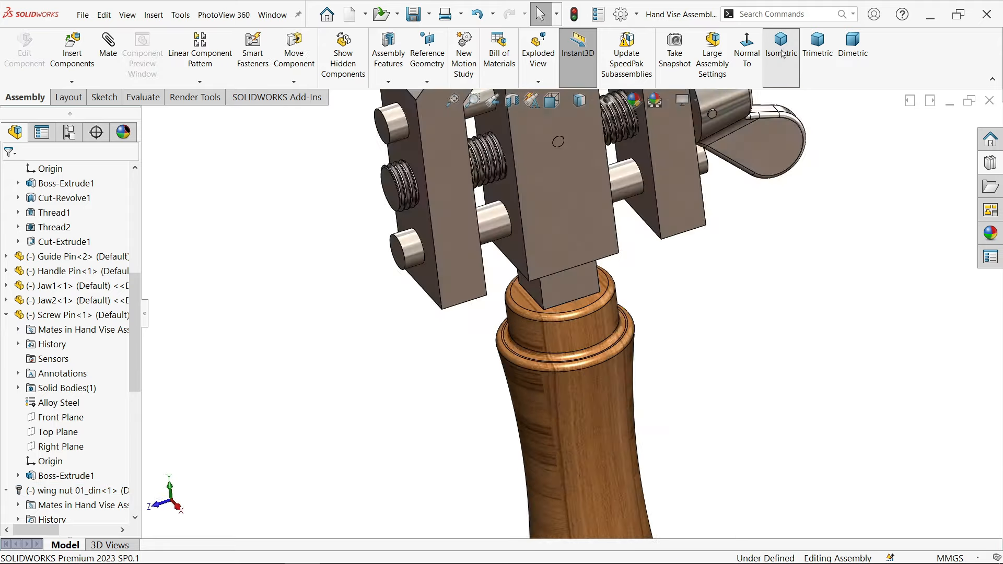
scroll(600, 224, down, 2)
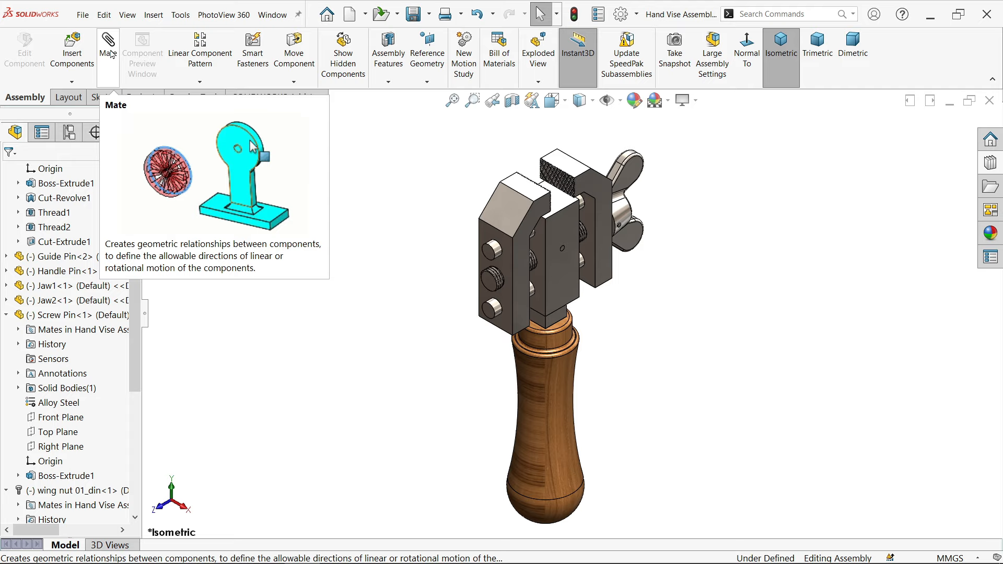
click(7, 315)
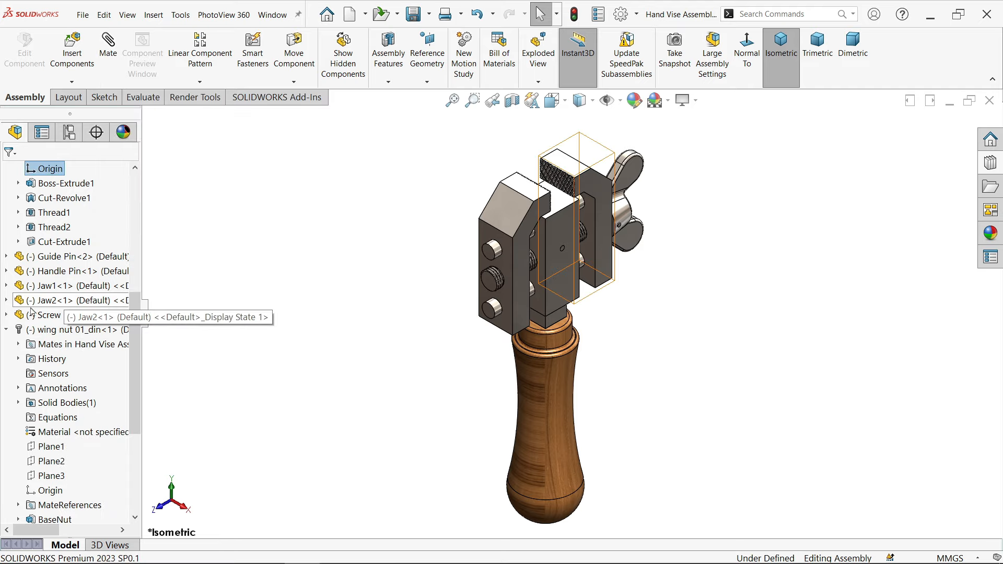
click(6, 330)
click(7, 184)
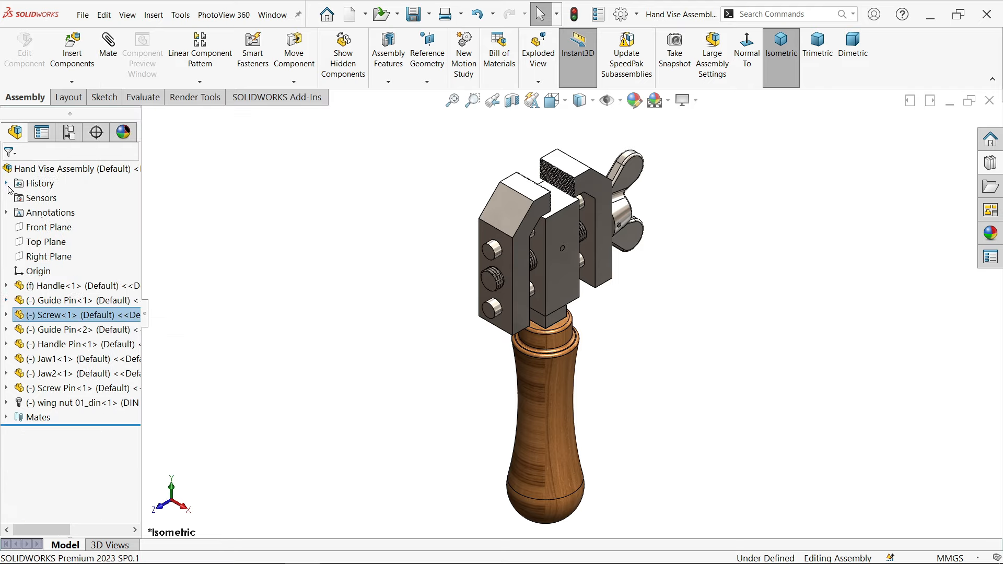
click(413, 14)
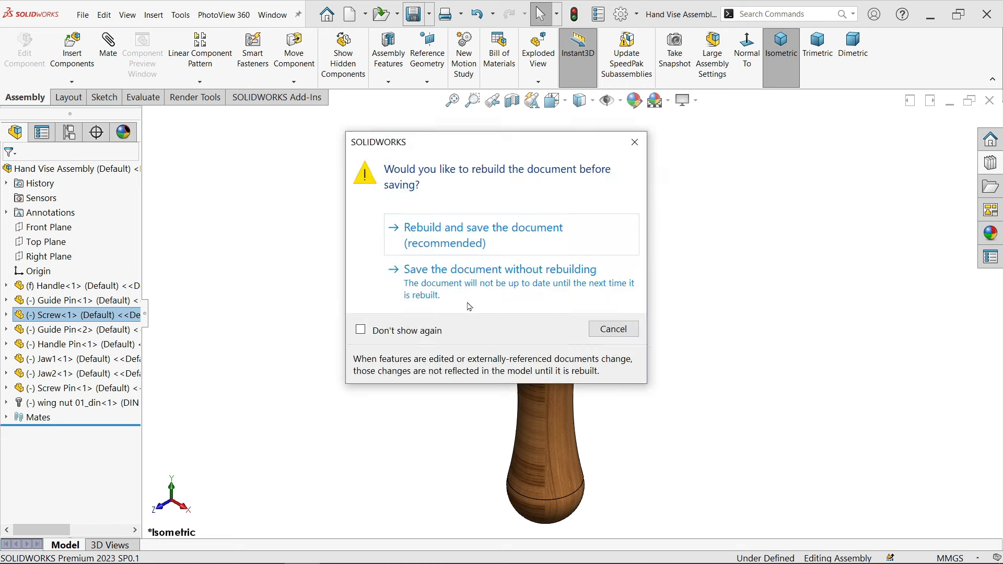
click(450, 233)
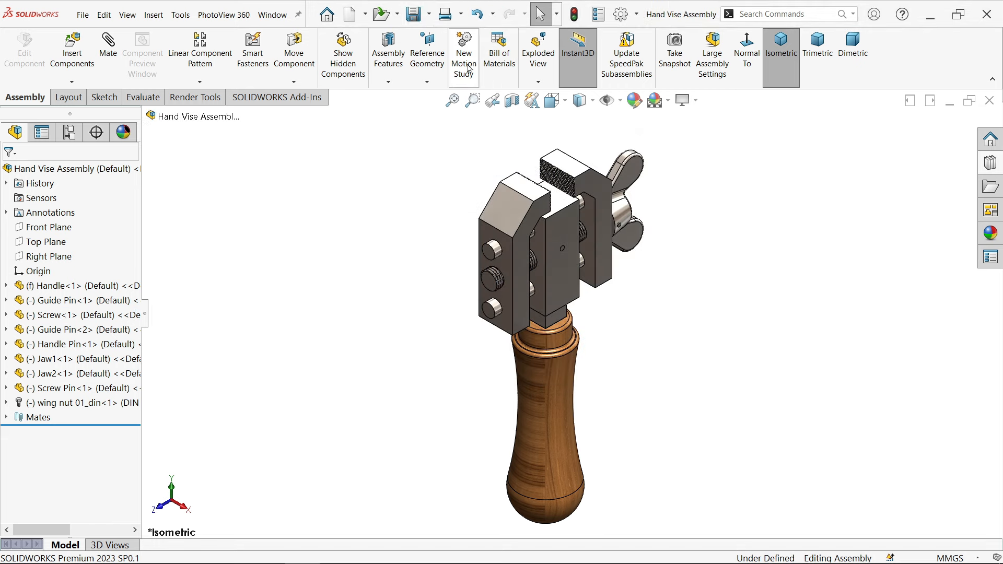
Start an exploded view and move the screw pin out about 51 mm along the assembly's X axis.
click(534, 69)
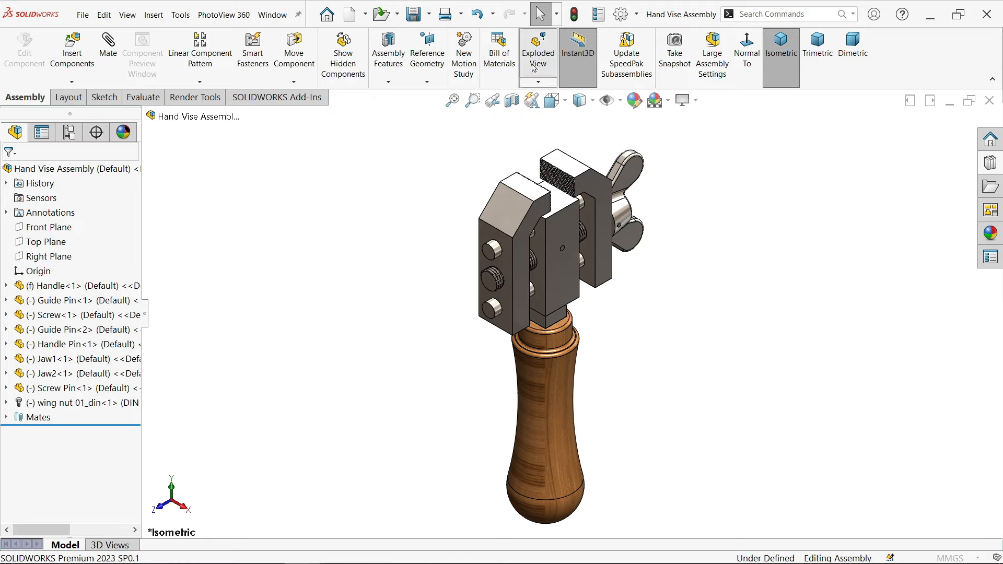
click(620, 229)
drag(668, 253, 767, 328)
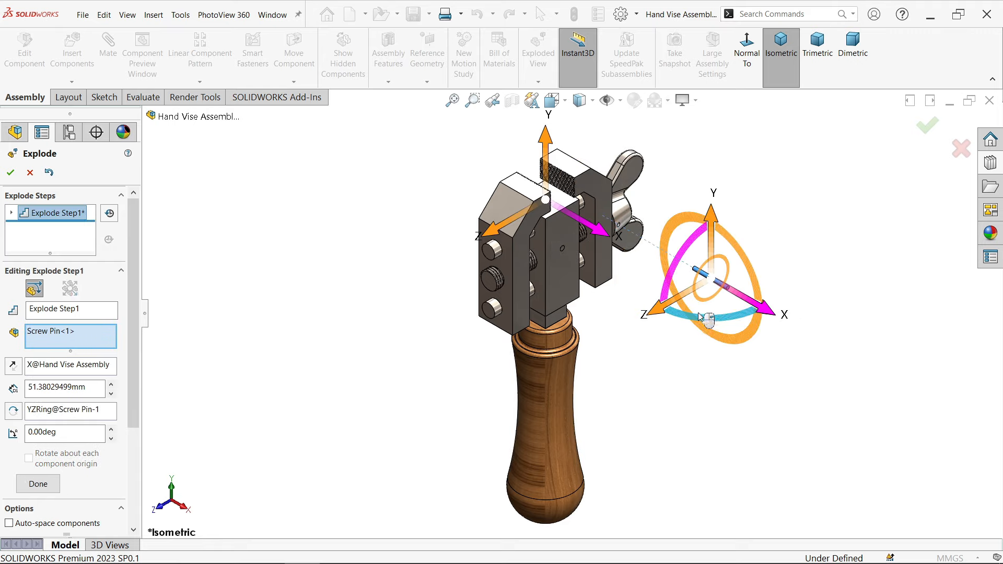
click(38, 484)
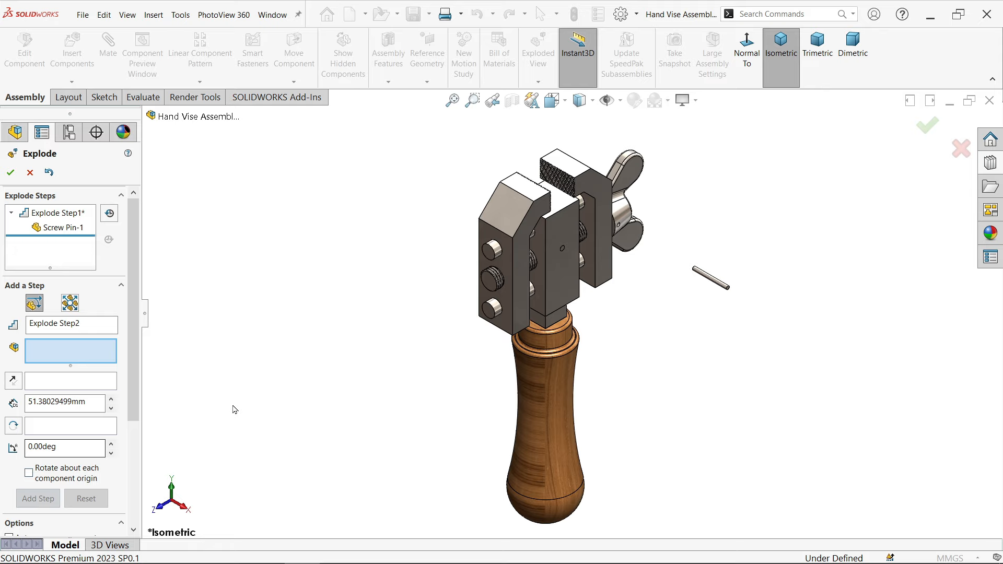
Add an explode step that moves the wing nut about 31 mm off the screw's end along the Z axis.
click(626, 219)
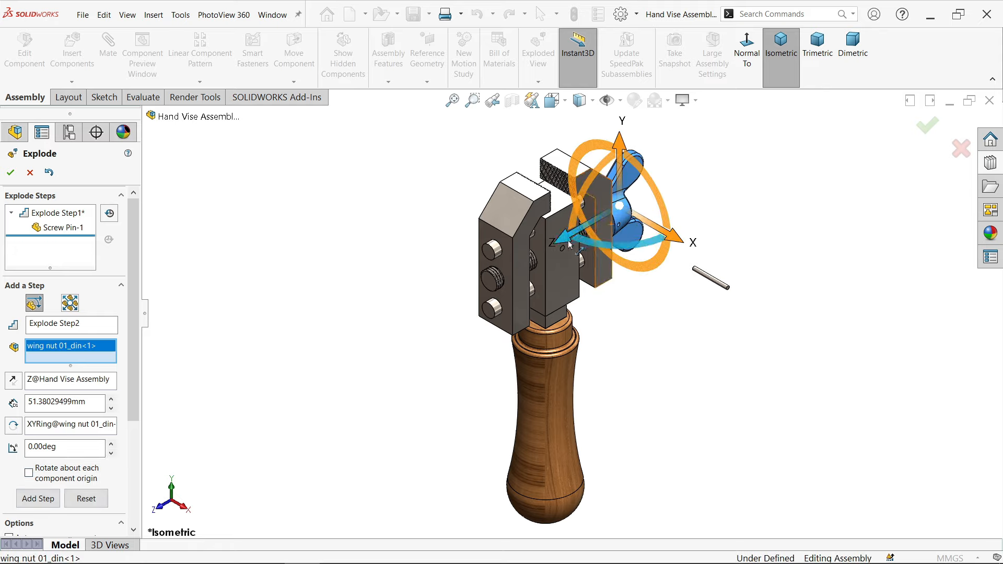
drag(626, 218, 638, 211)
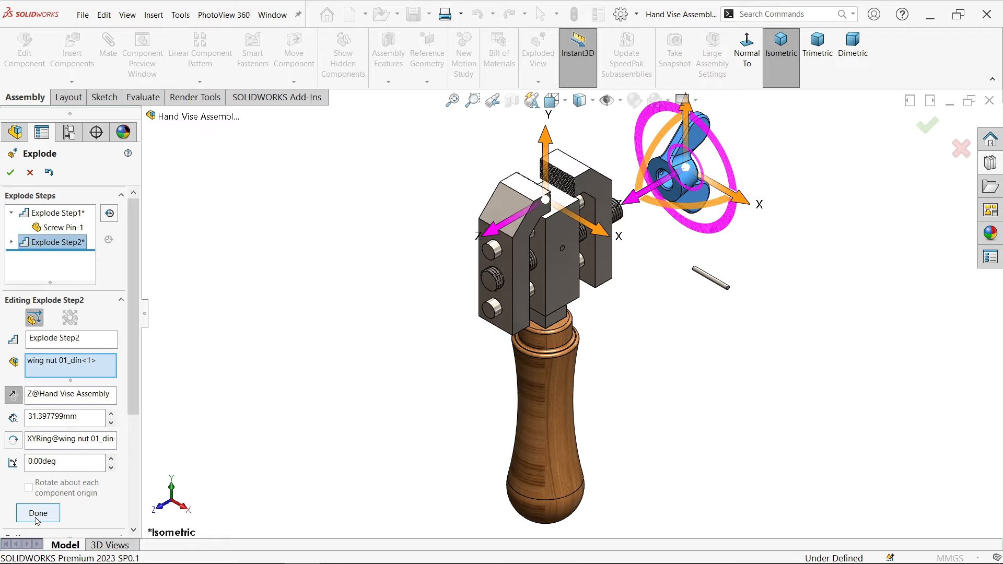
click(746, 202)
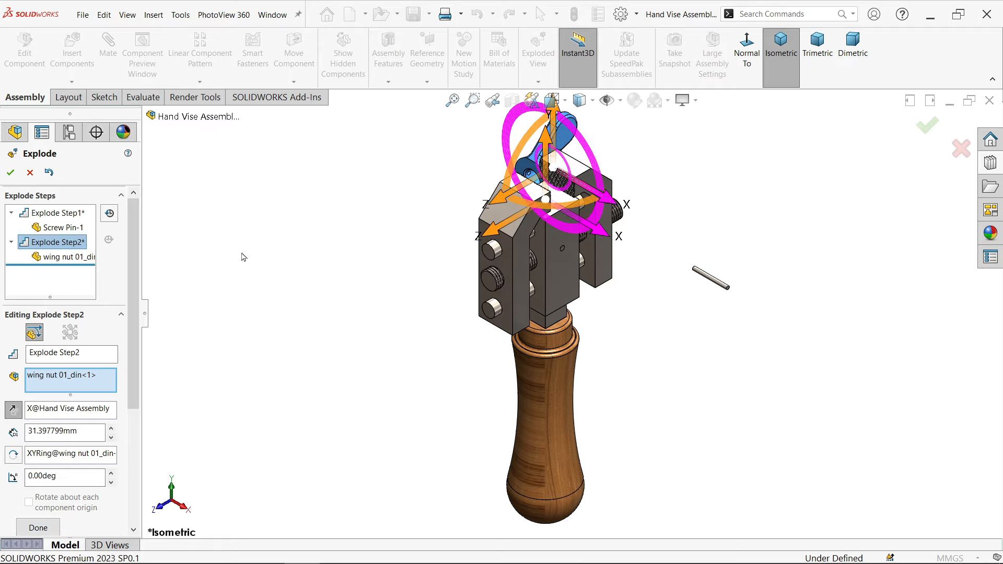
click(49, 177)
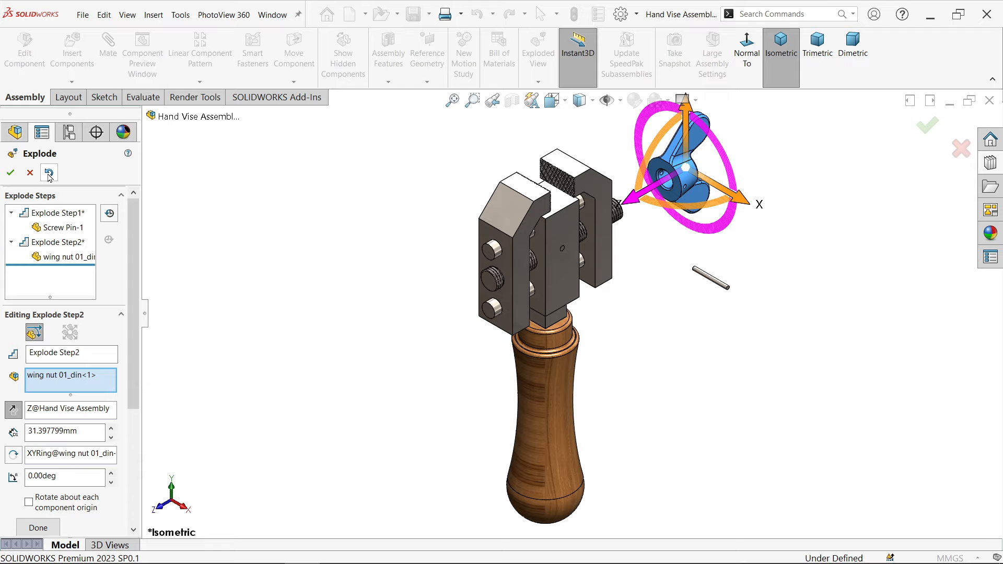
click(38, 528)
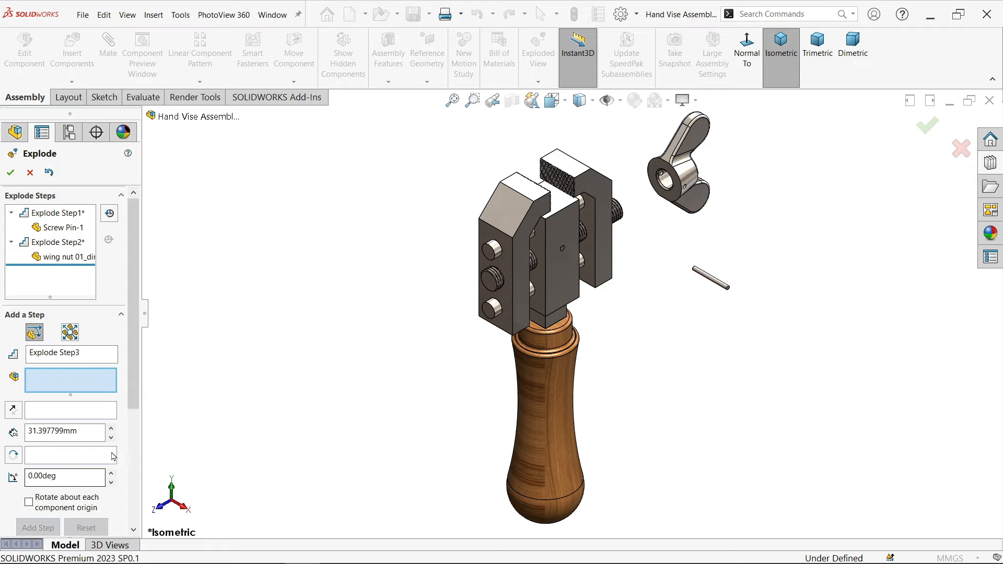
Add another explode step that shifts the wing nut about 44 mm sideways along the X axis.
click(701, 201)
drag(745, 203, 818, 293)
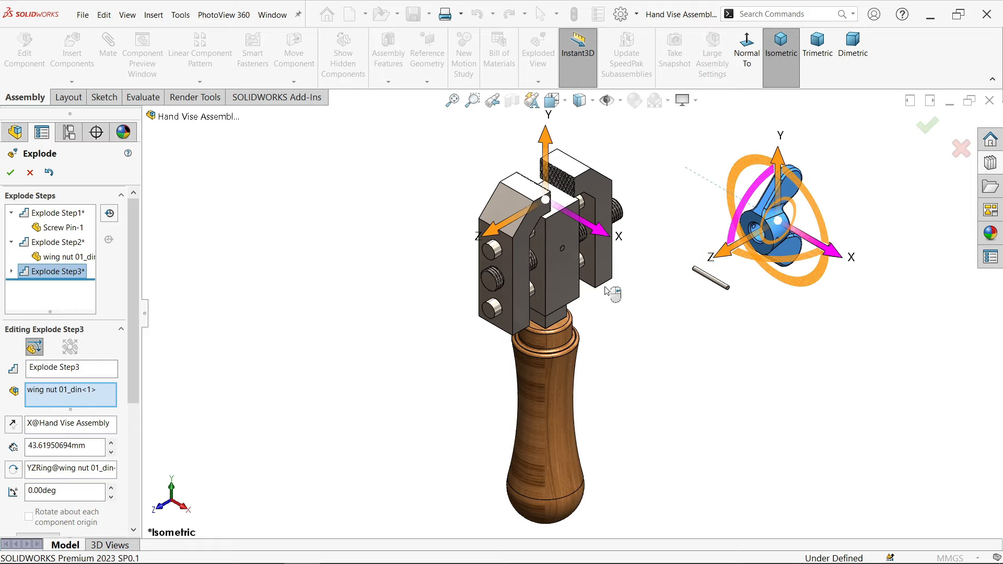
scroll(51, 486, down, 2)
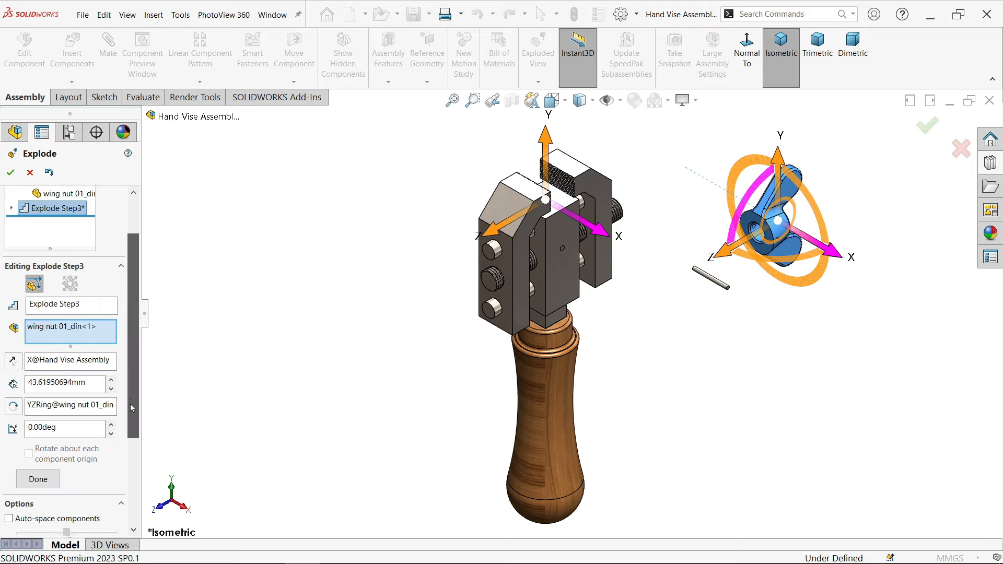
click(31, 487)
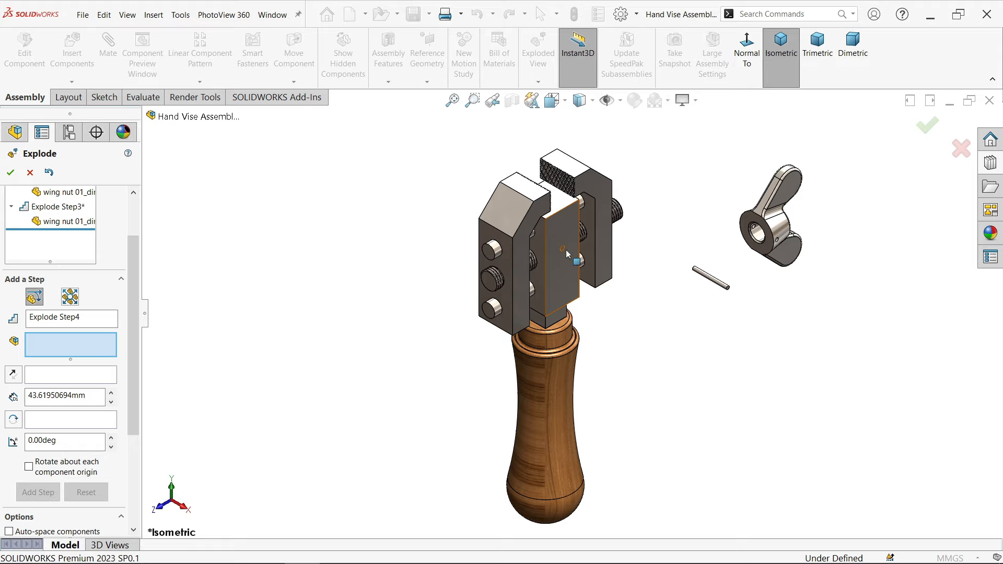
Add an explode step that pulls Jaw1 about 115 mm off the guide pins along the Z axis.
click(519, 276)
drag(470, 291, 207, 424)
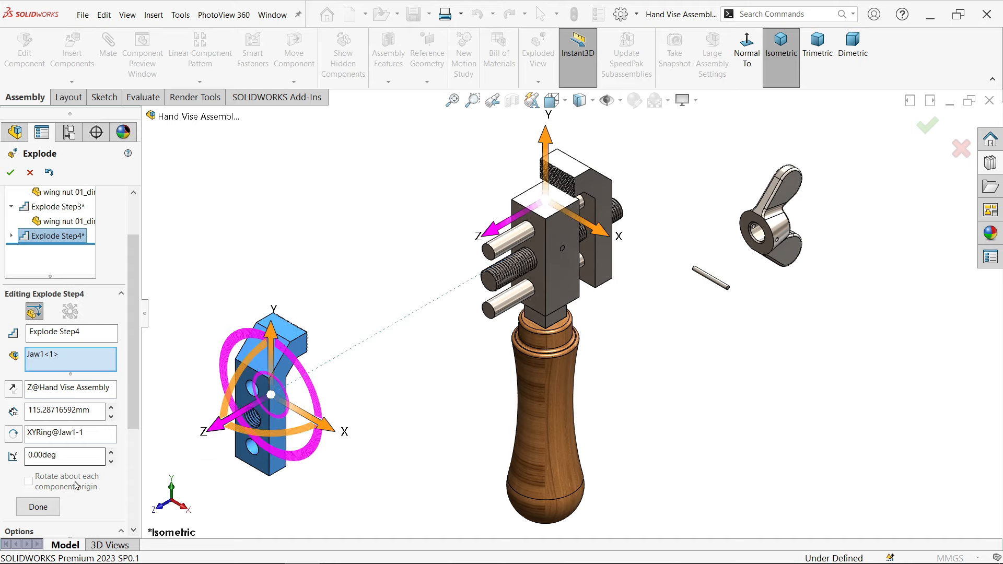
click(37, 506)
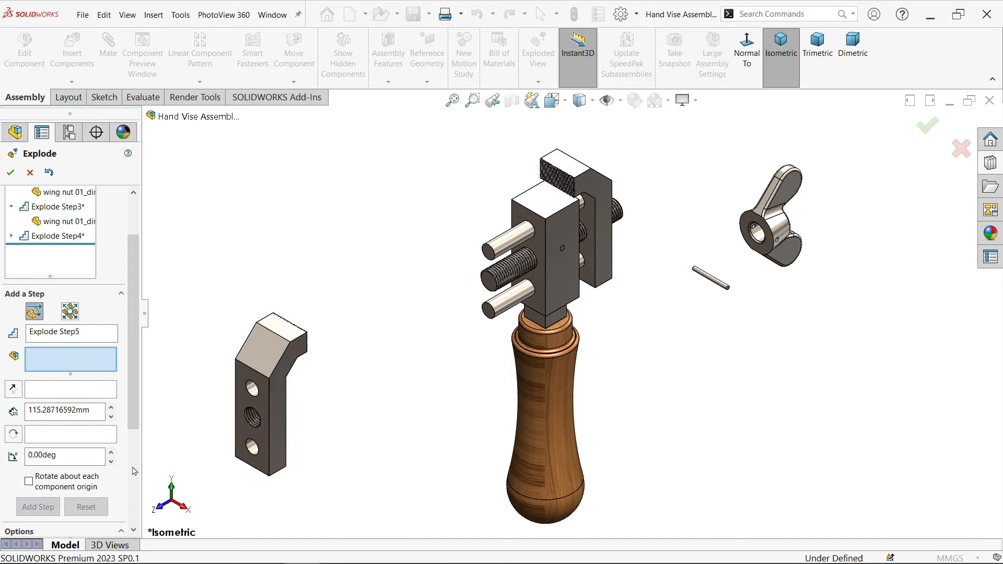
click(564, 254)
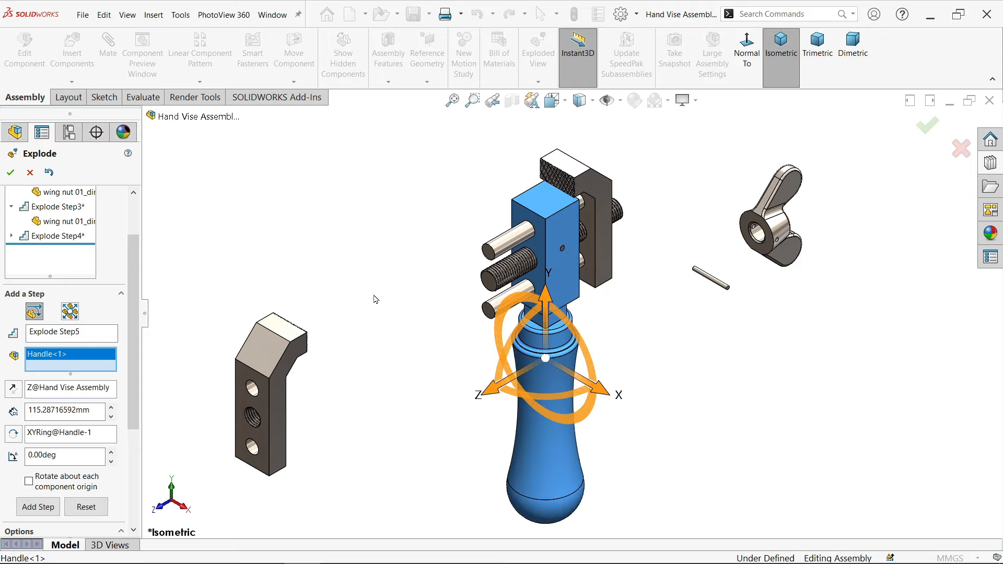
right_click(70, 355)
click(94, 361)
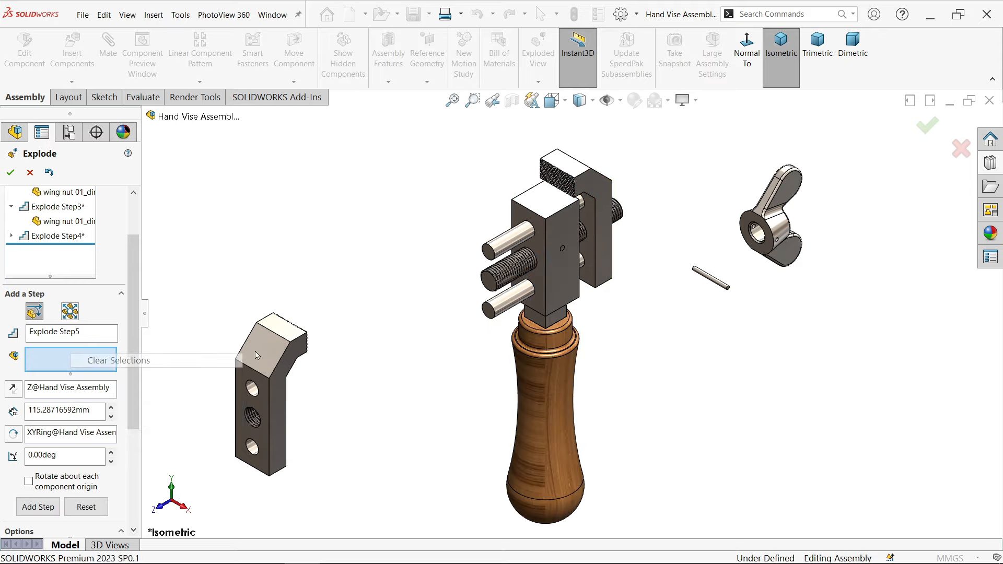
Add an explode step that moves the handle pin about 58 mm out along the X axis.
click(564, 251)
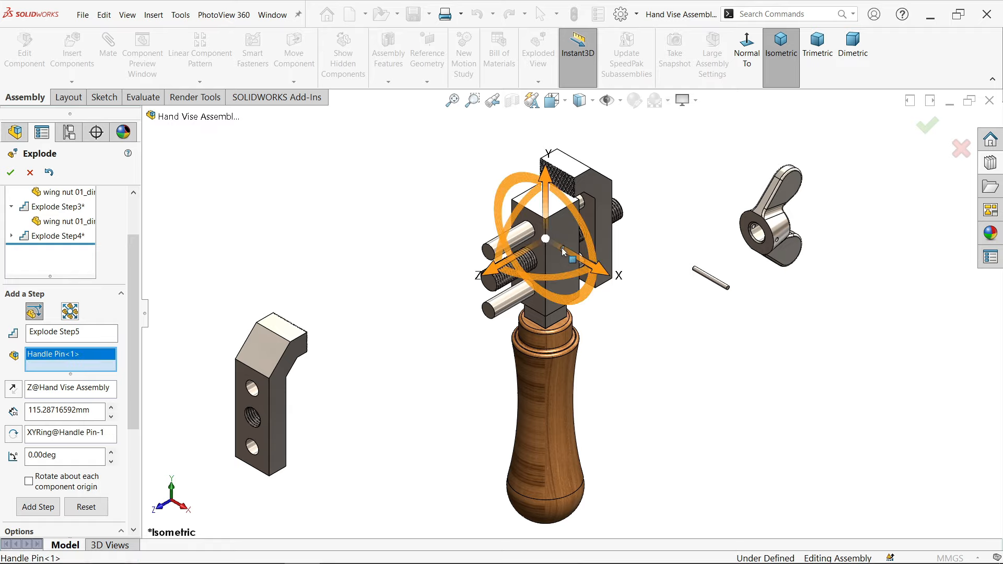
drag(601, 270, 719, 351)
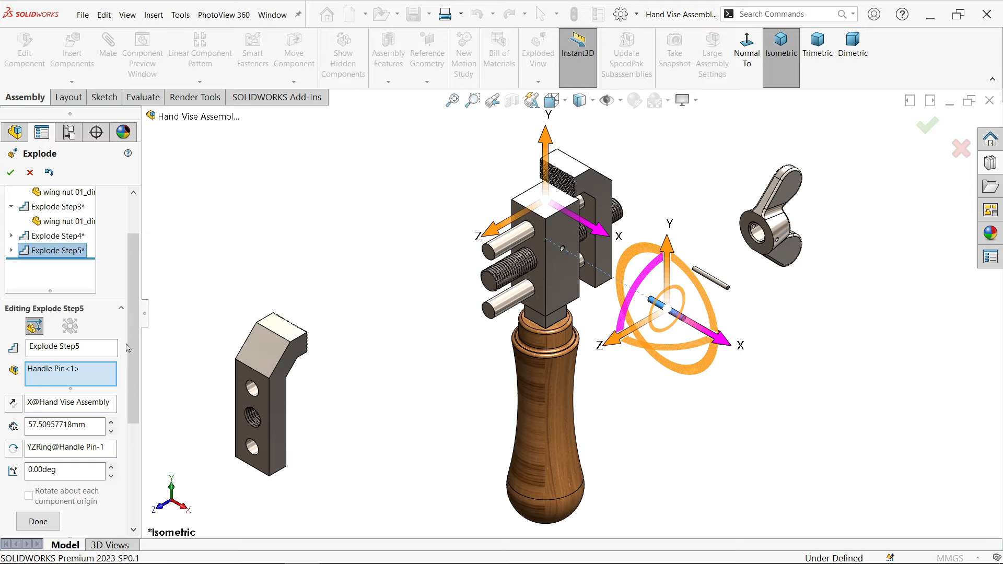
click(38, 522)
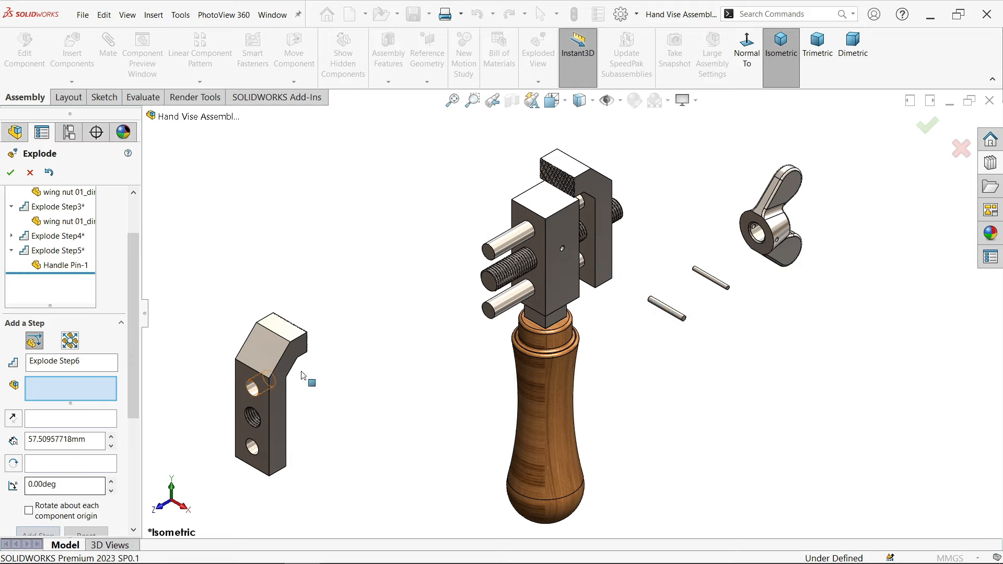
Add an explode step that pulls Jaw2 about 42 mm away from the handle along the Z axis, opposite Jaw1.
click(606, 237)
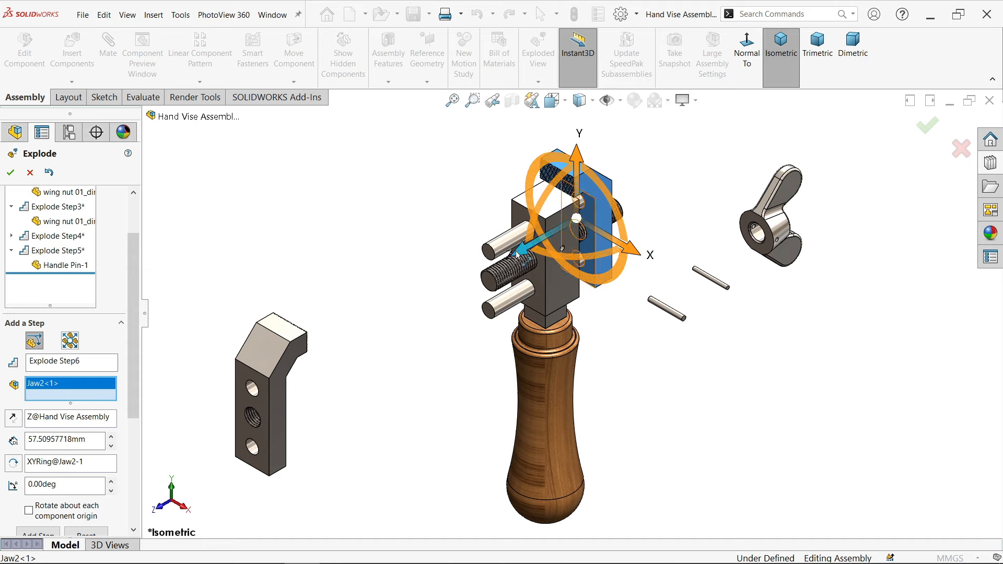
drag(520, 255, 620, 215)
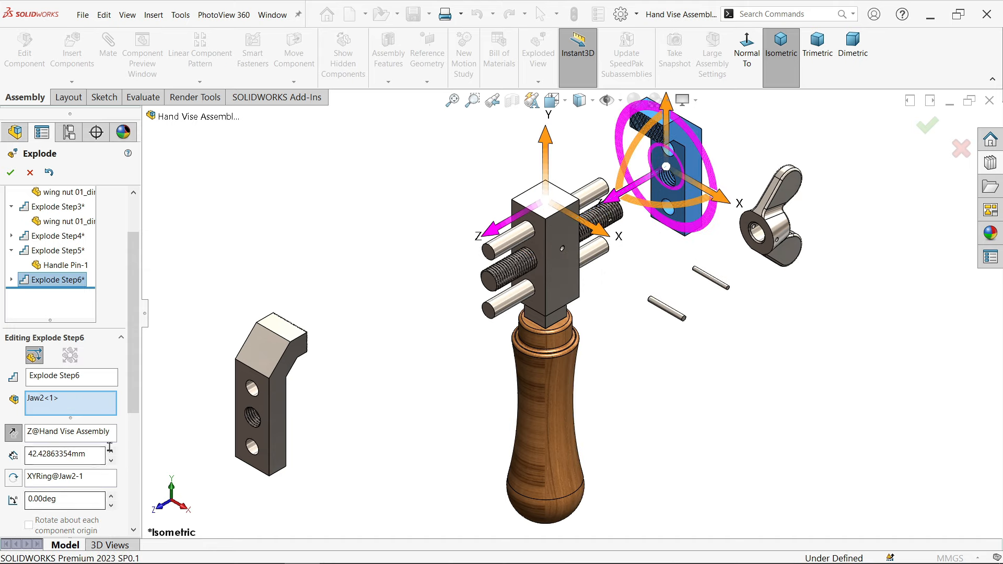
scroll(110, 448, down, 3)
click(27, 475)
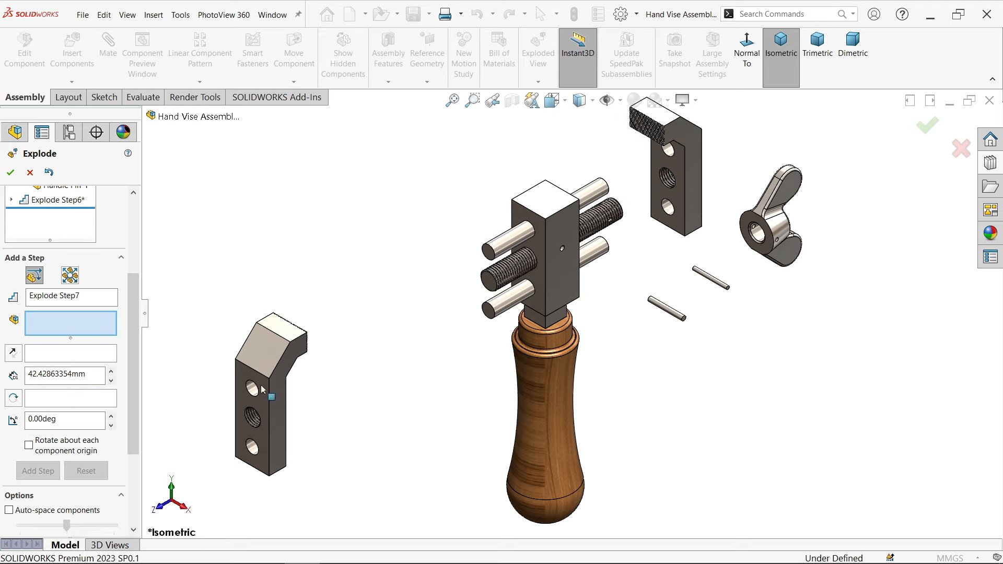
Add an explode step that slides both guide pins together about 71 mm out of the handle along Z towards Jaw1.
click(489, 256)
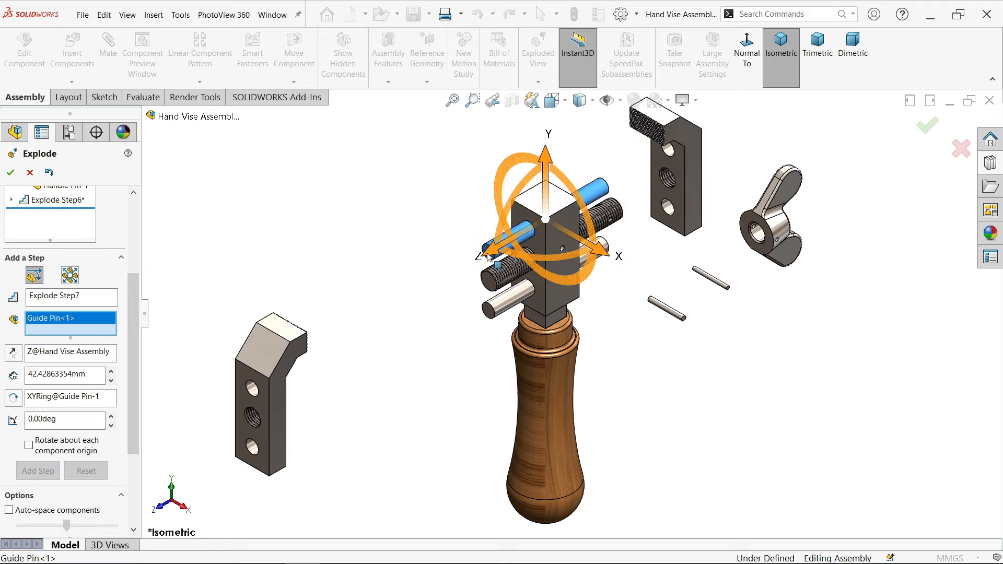
click(482, 314)
drag(493, 318, 327, 382)
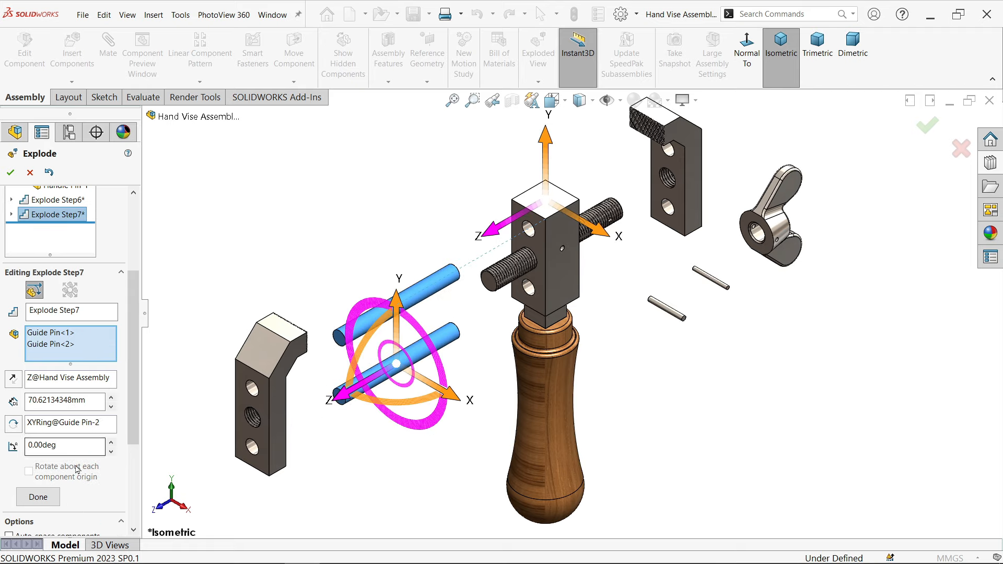
click(38, 497)
Add an explode step that moves the screw about 72 mm along the Z axis to sit between the guide pins.
click(493, 285)
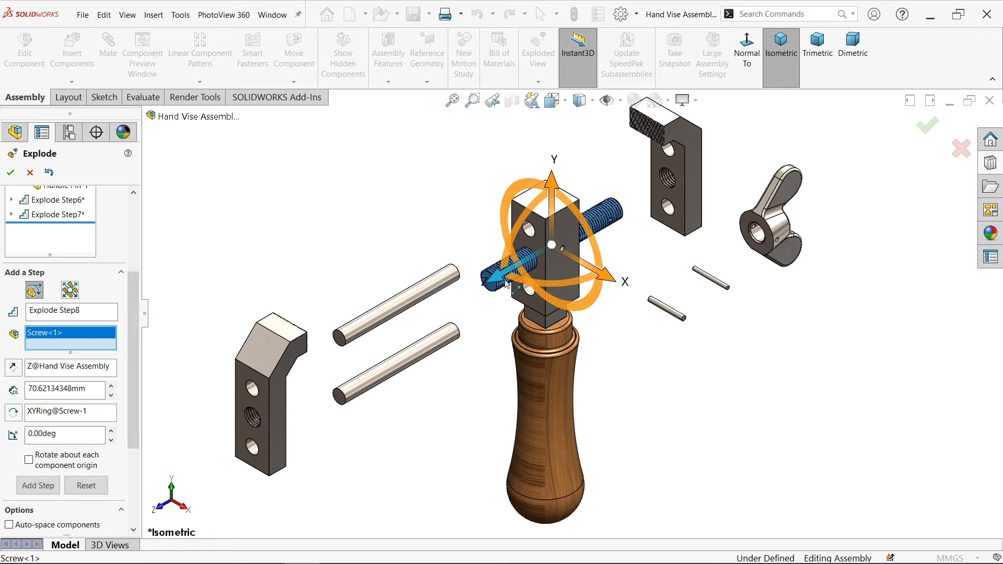
drag(494, 279, 340, 365)
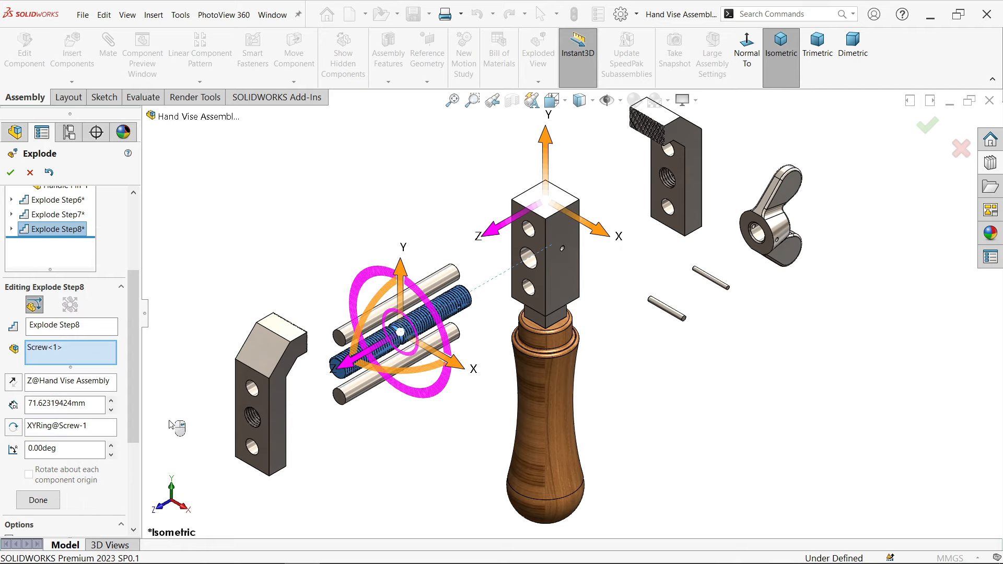
click(34, 501)
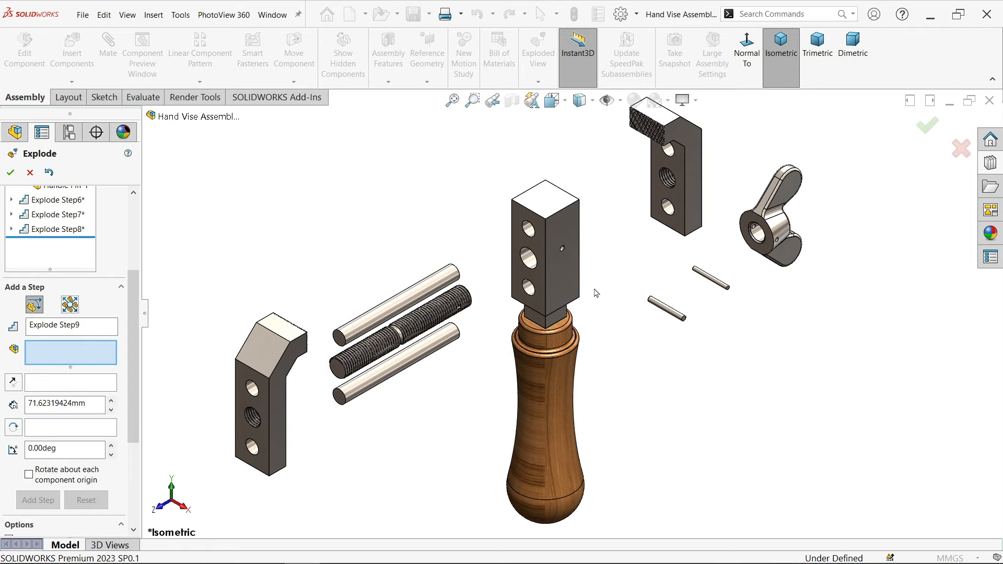
Add an explode step that lowers the handle about 21 mm along the Y axis, and finish the exploded view.
click(548, 307)
drag(547, 306, 537, 357)
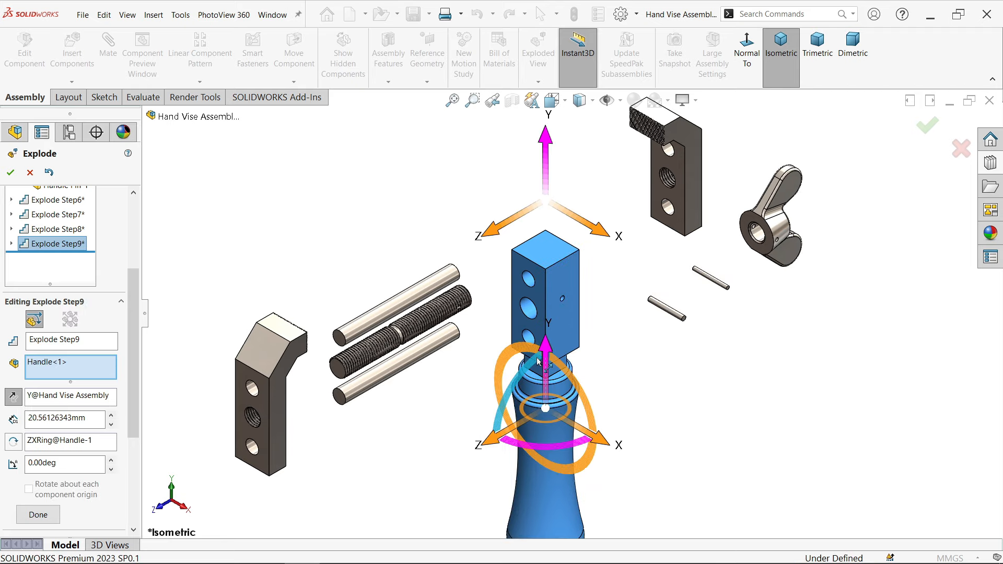
click(38, 516)
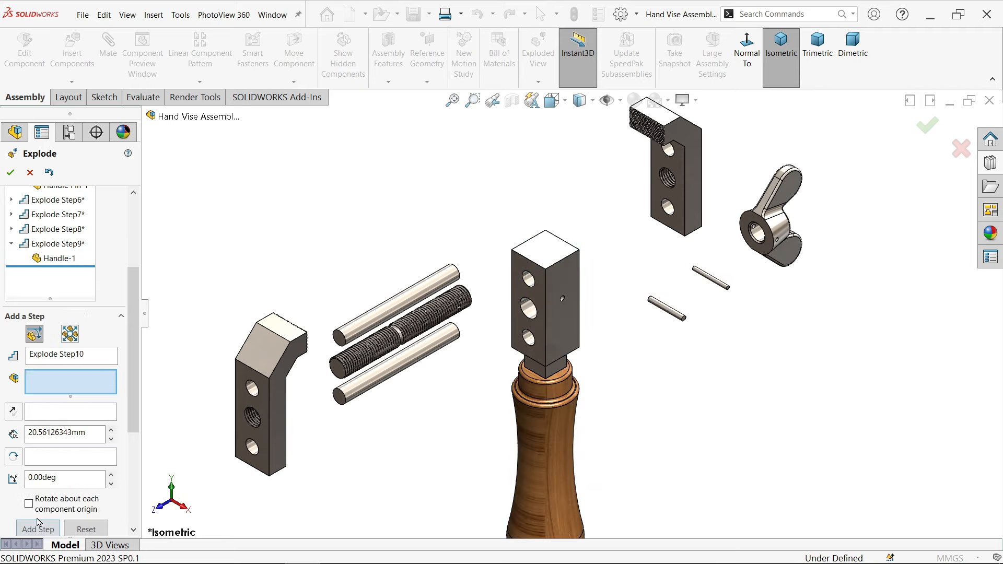
click(9, 173)
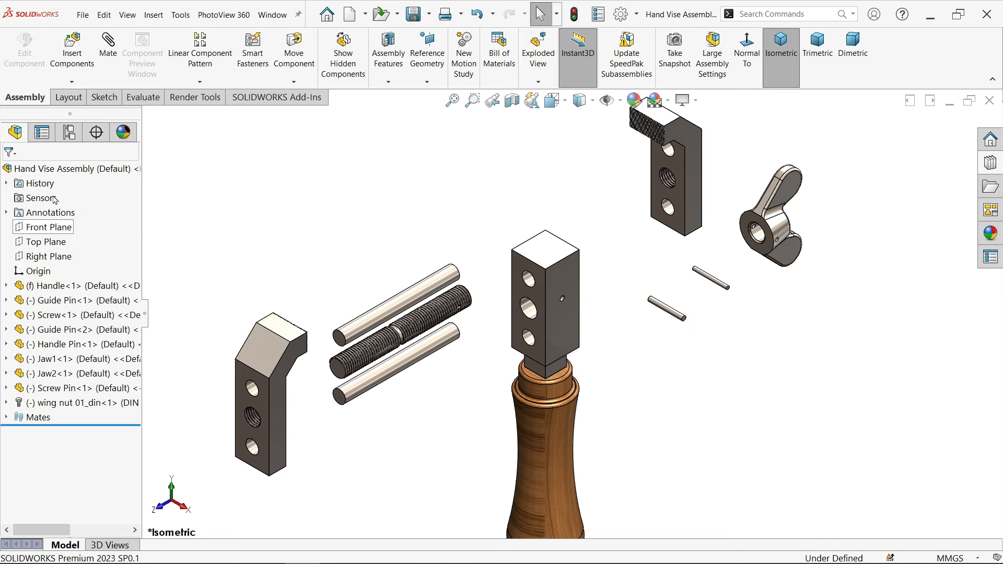
Collapse the exploded assembly and save the file.
right_click(72, 171)
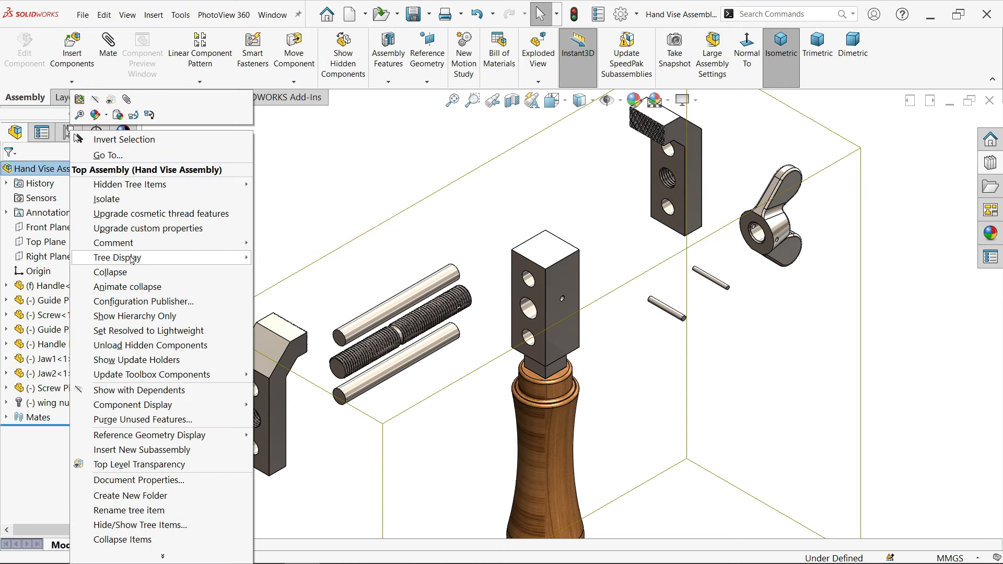
click(127, 277)
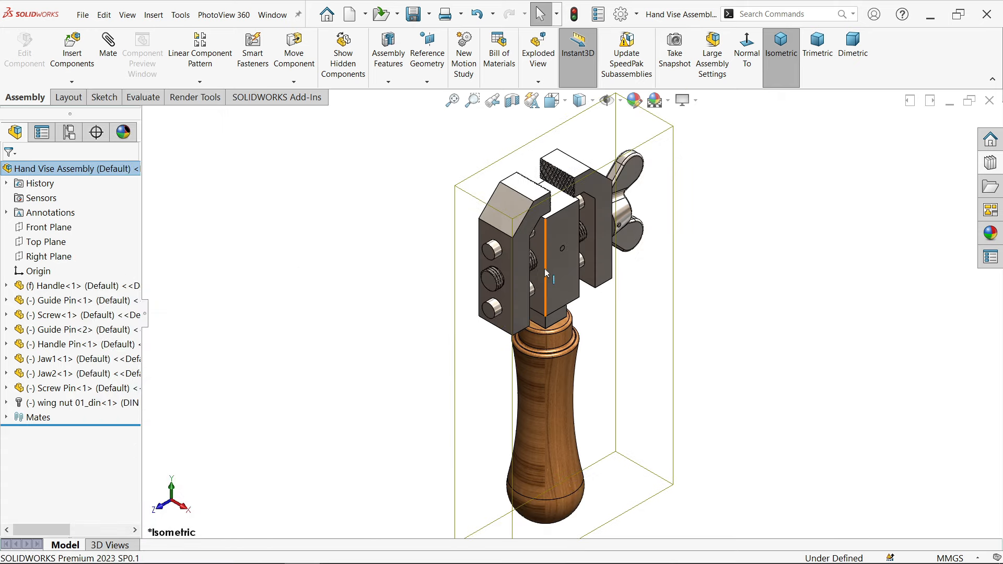
click(415, 16)
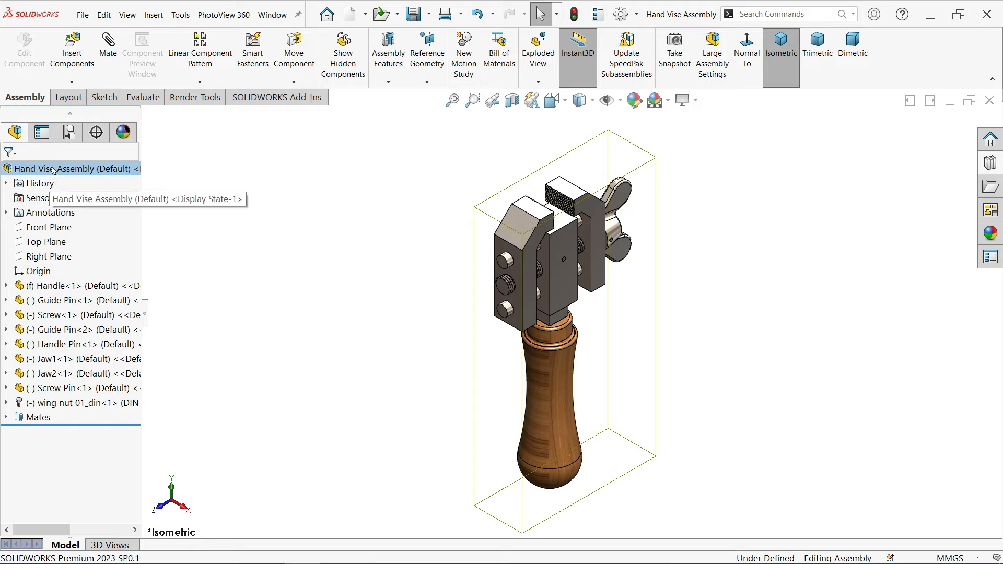
scroll(554, 324, up, 2)
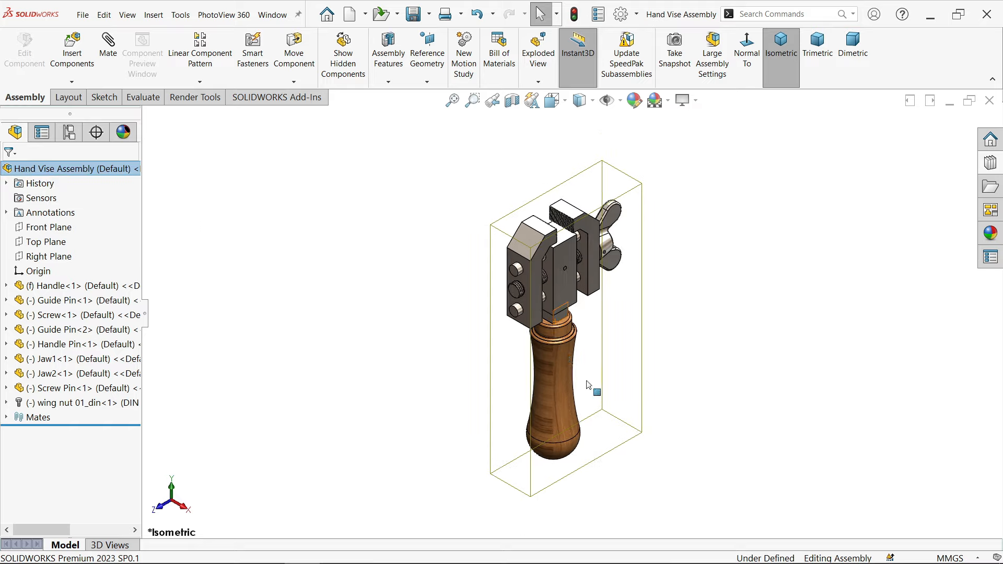
scroll(588, 384, down, 1)
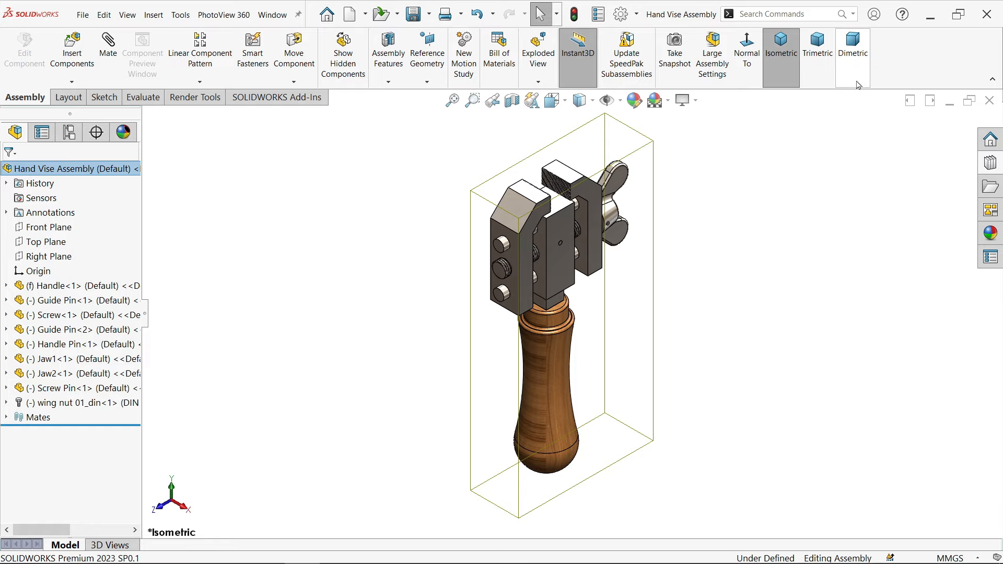
Enable the MotionManager and open Motion Study 1.
right_click(835, 45)
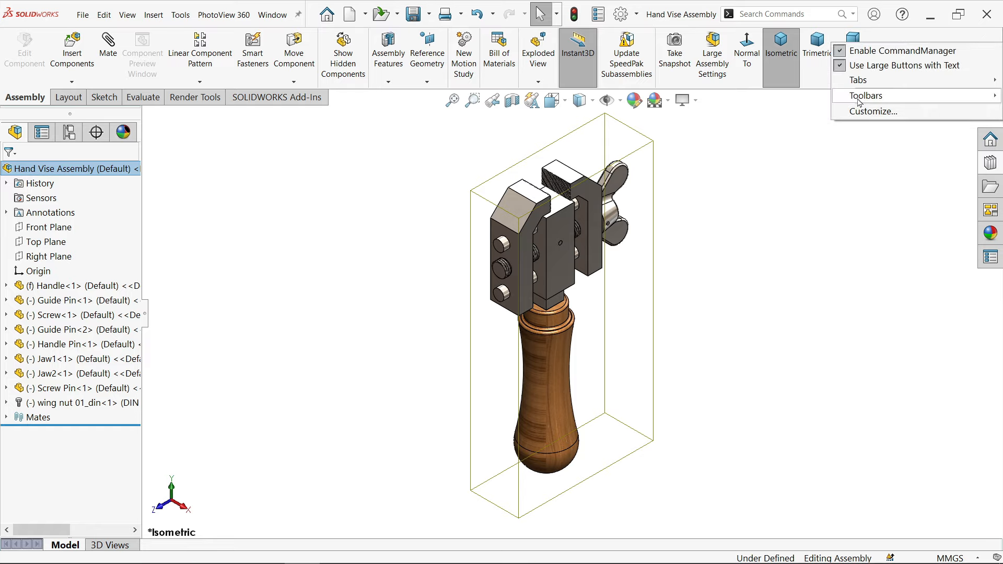
mouse_move(860, 102)
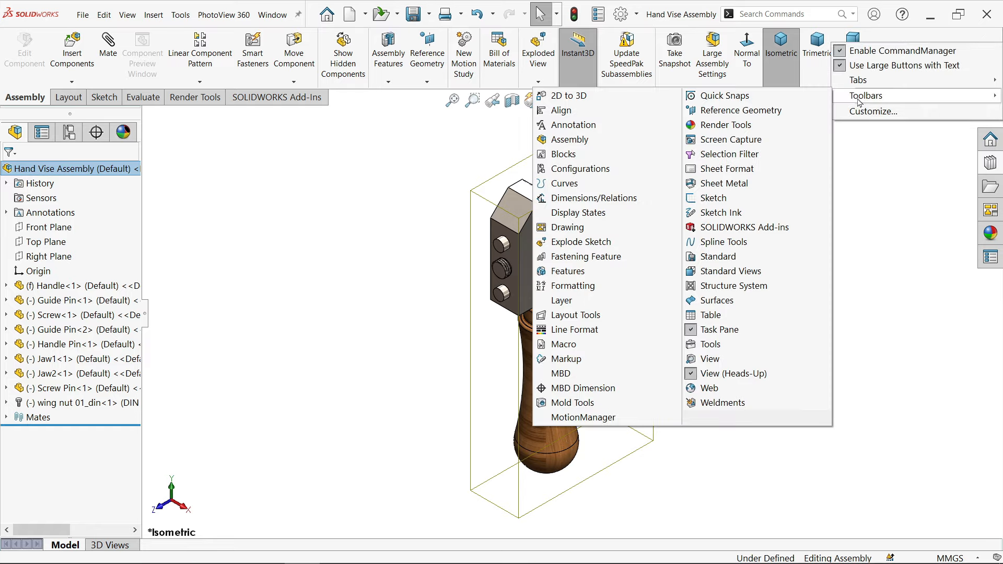
click(583, 421)
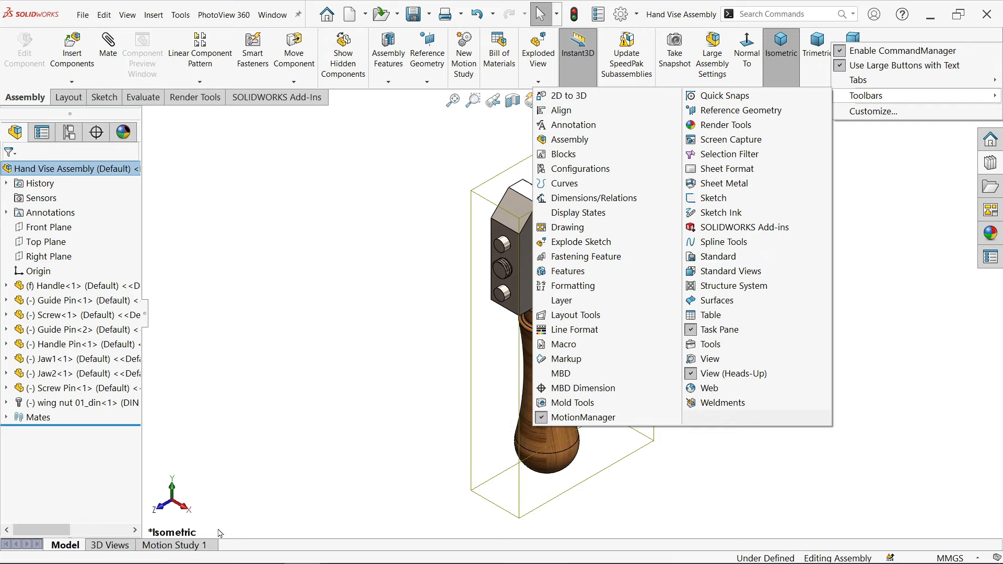
click(186, 546)
Set the study type to Basic Motion and accept its motion study properties at 16 frames per second.
click(47, 529)
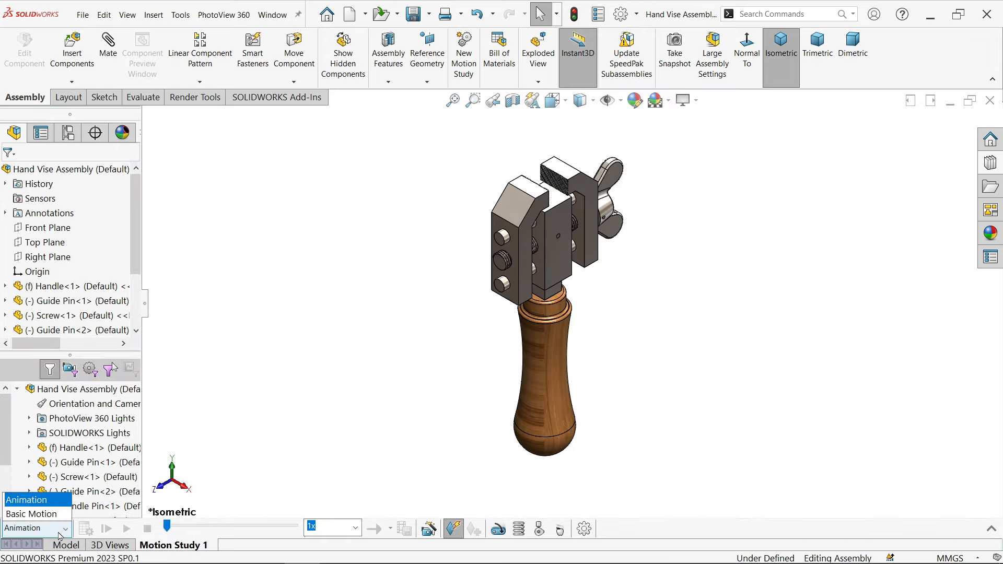
click(51, 515)
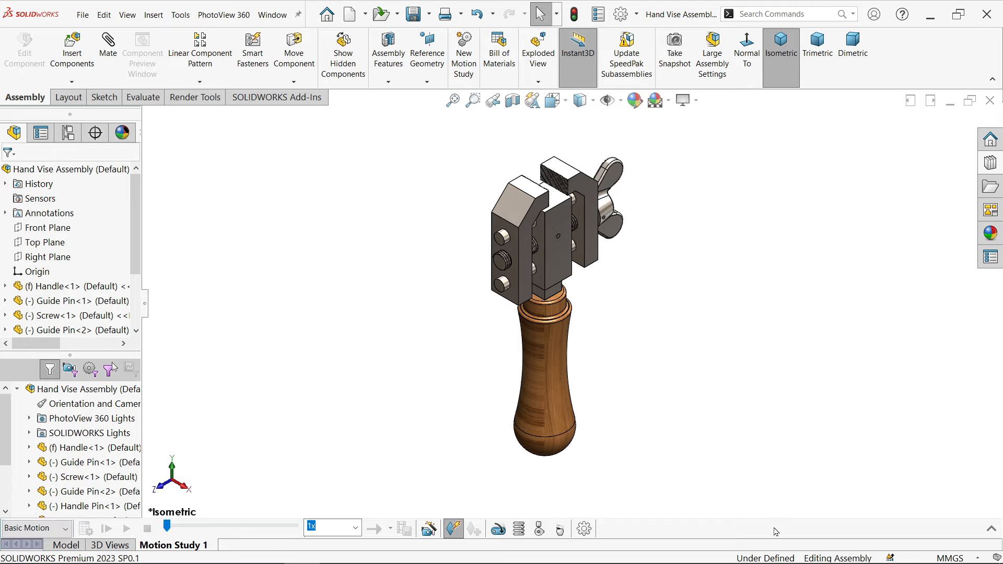
click(591, 531)
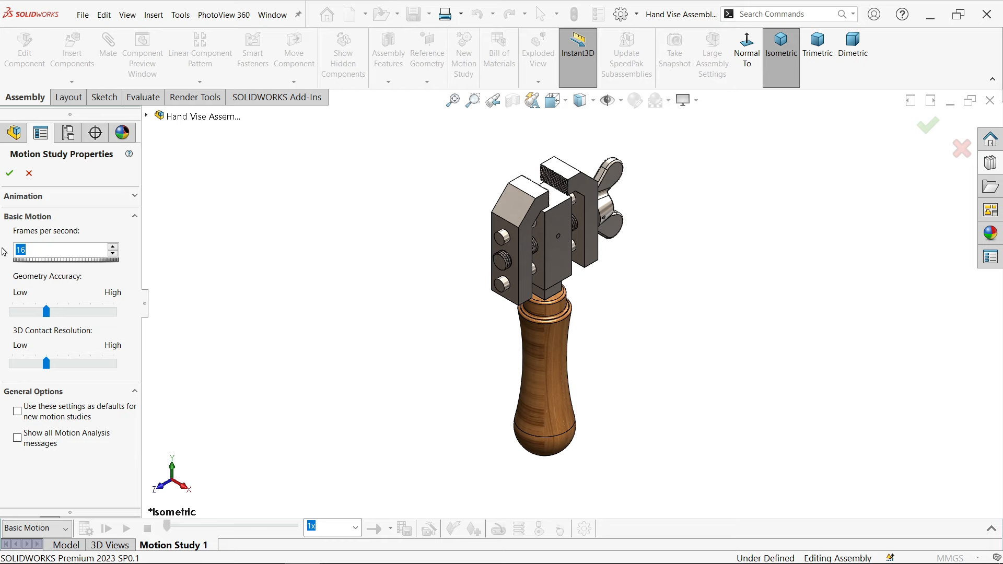
click(10, 174)
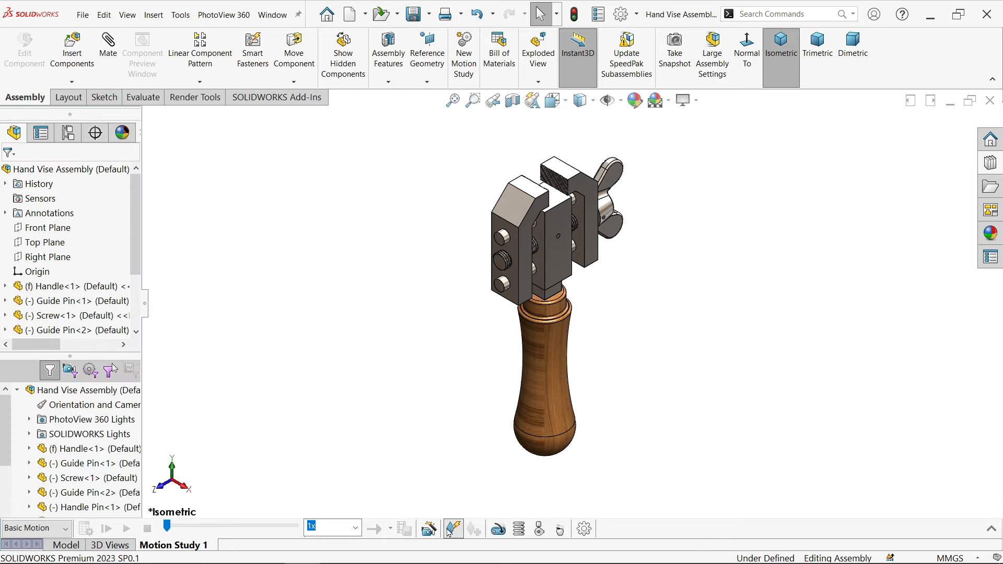
Create an Explode animation with the Animation Wizard, with a duration of 6 seconds and a start time of 0.
click(429, 529)
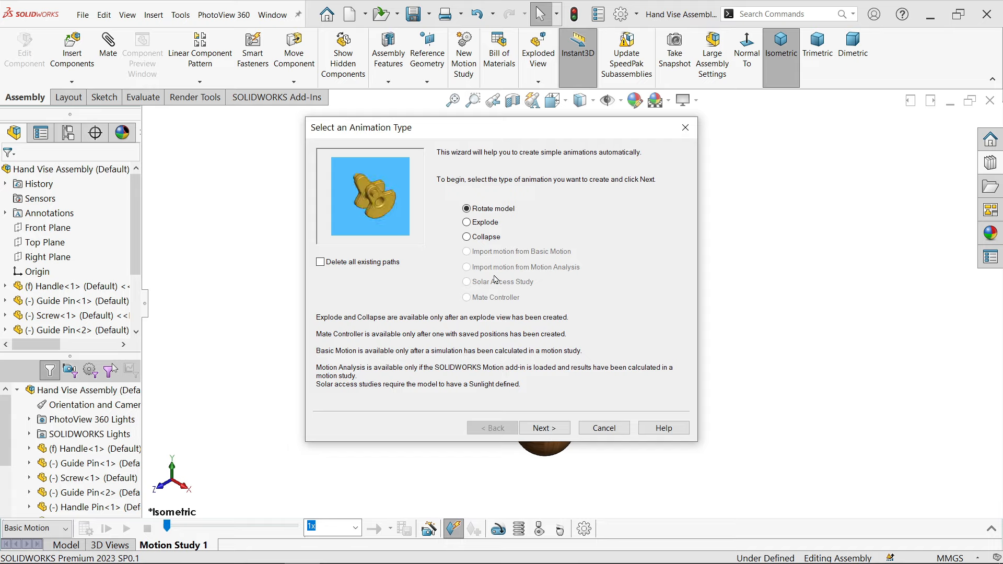
click(468, 223)
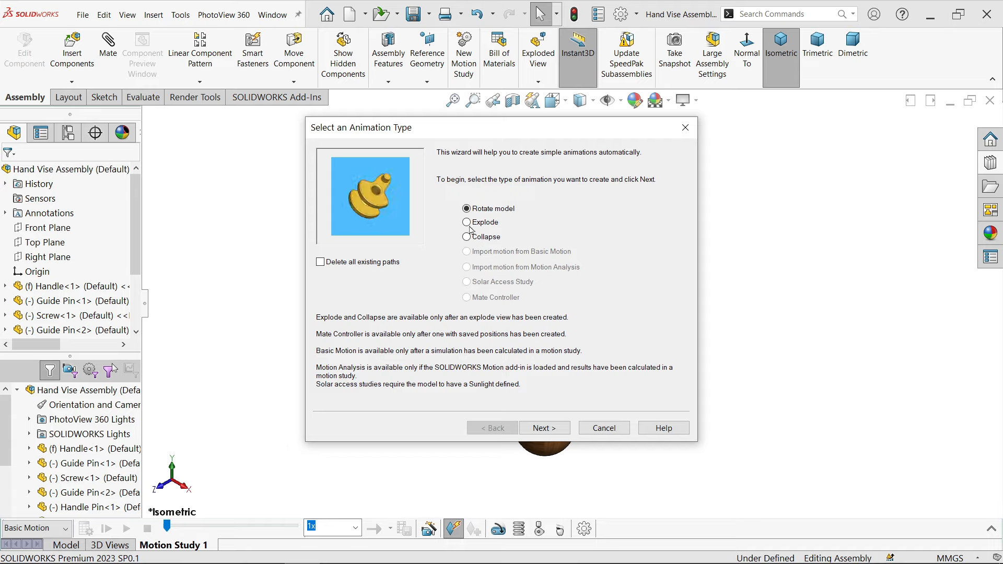
click(544, 428)
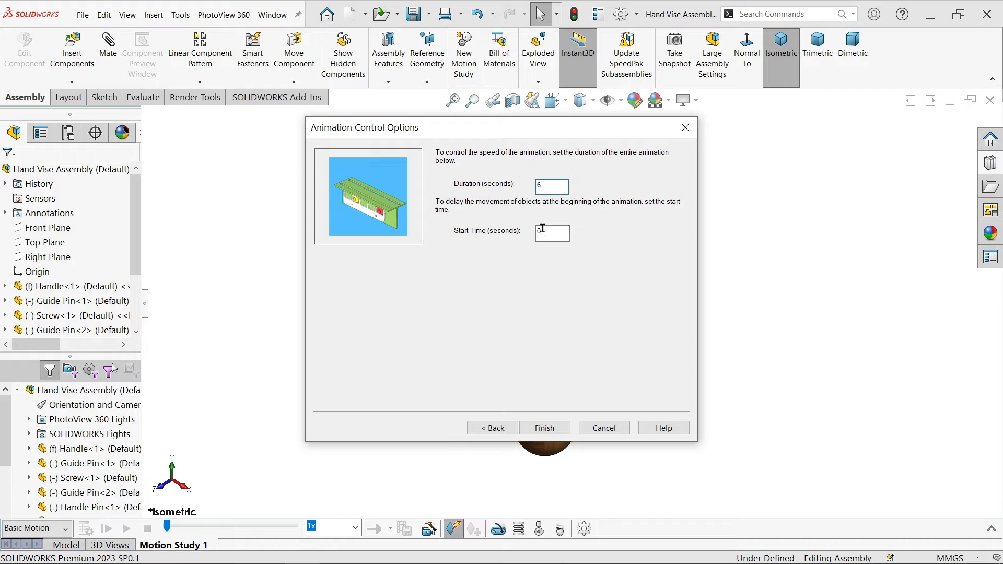
click(545, 427)
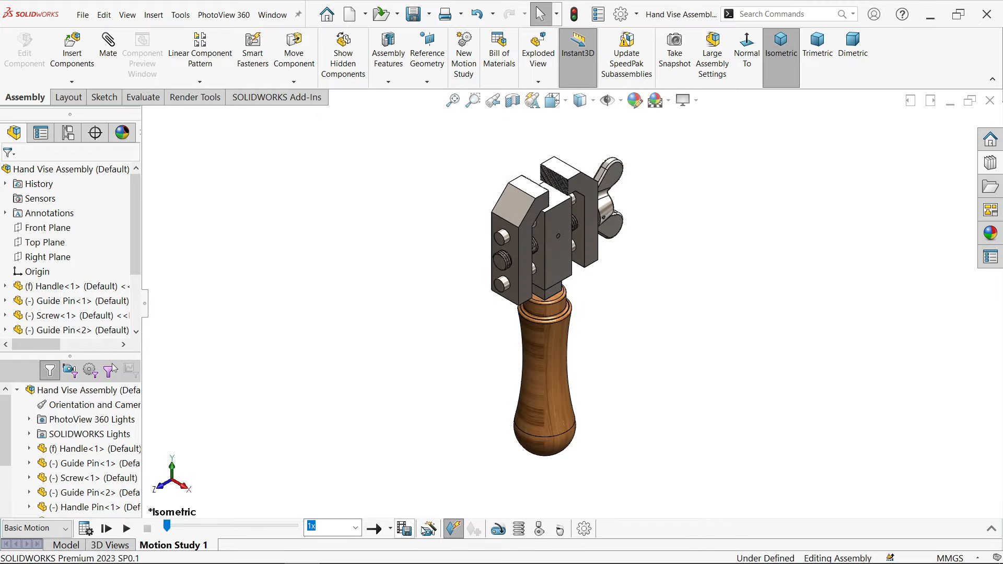
Add a second Animation Wizard animation with a duration of 6 seconds and a start time of 6 seconds.
click(431, 532)
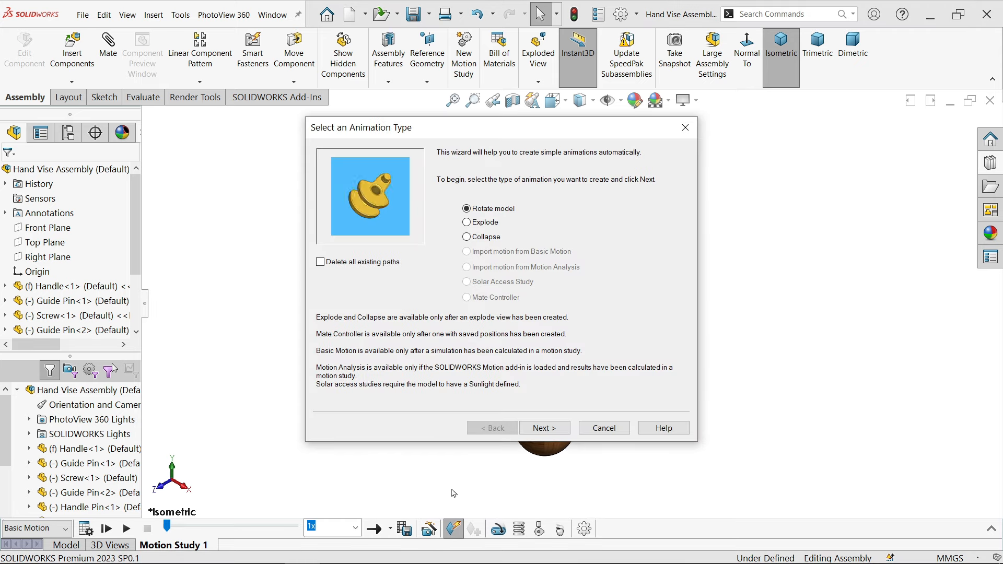
click(548, 430)
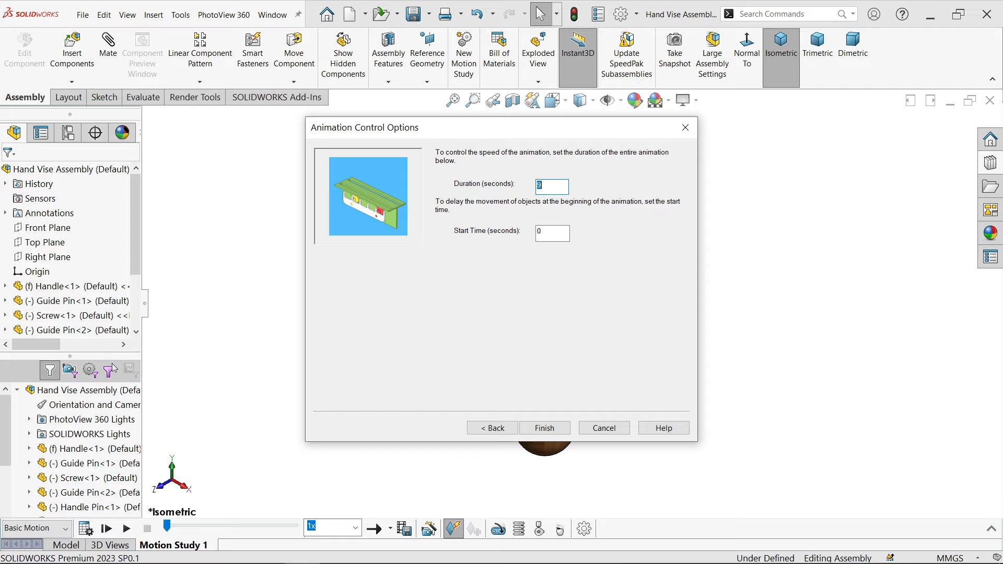
drag(554, 240, 524, 235)
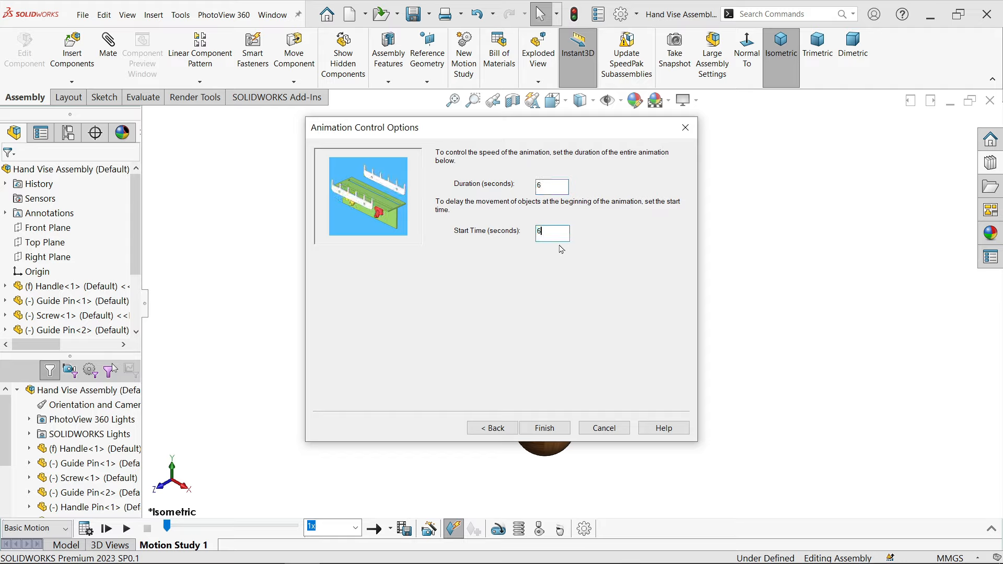
click(544, 428)
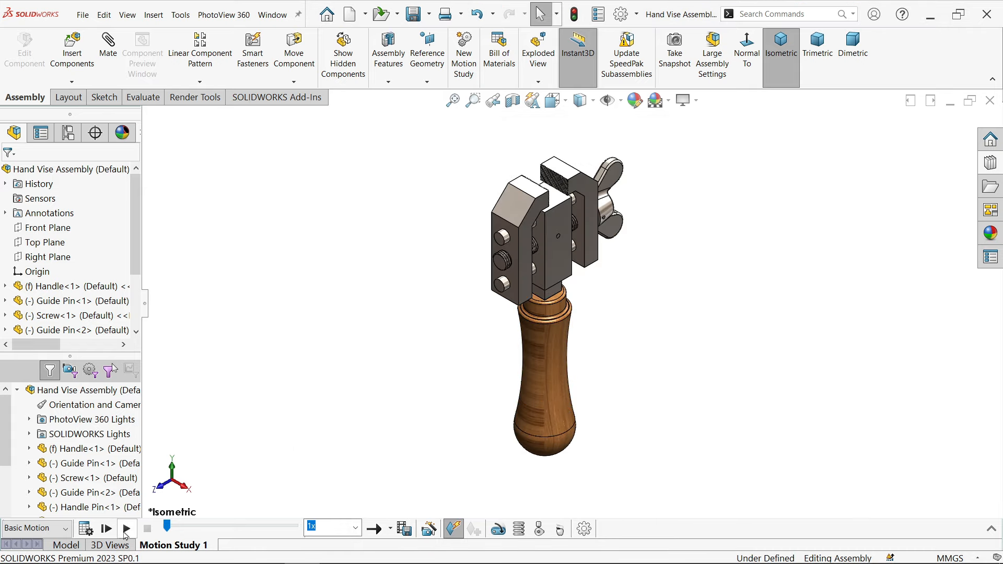
Calculate the motion study and accept the keypoint warning.
click(88, 530)
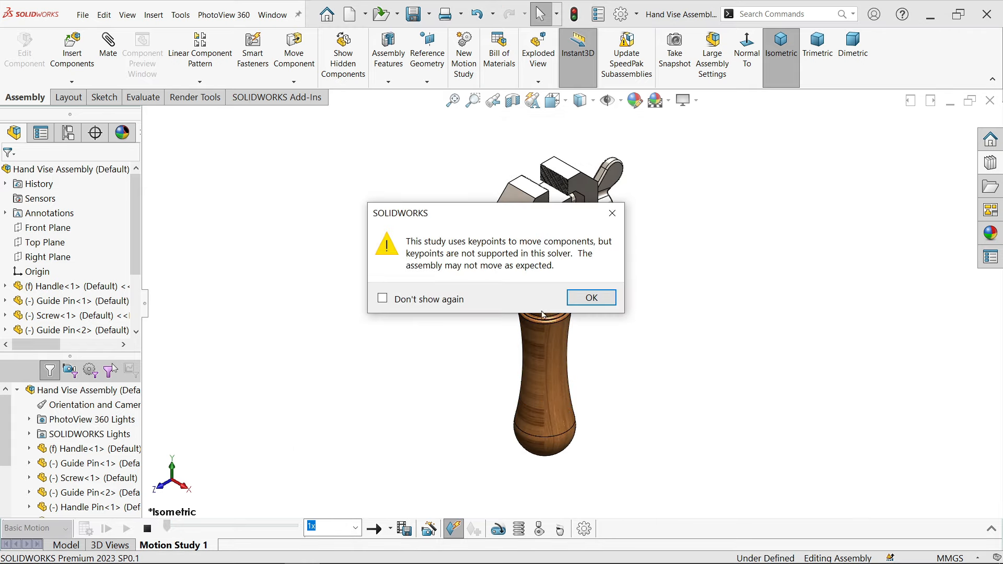
click(582, 302)
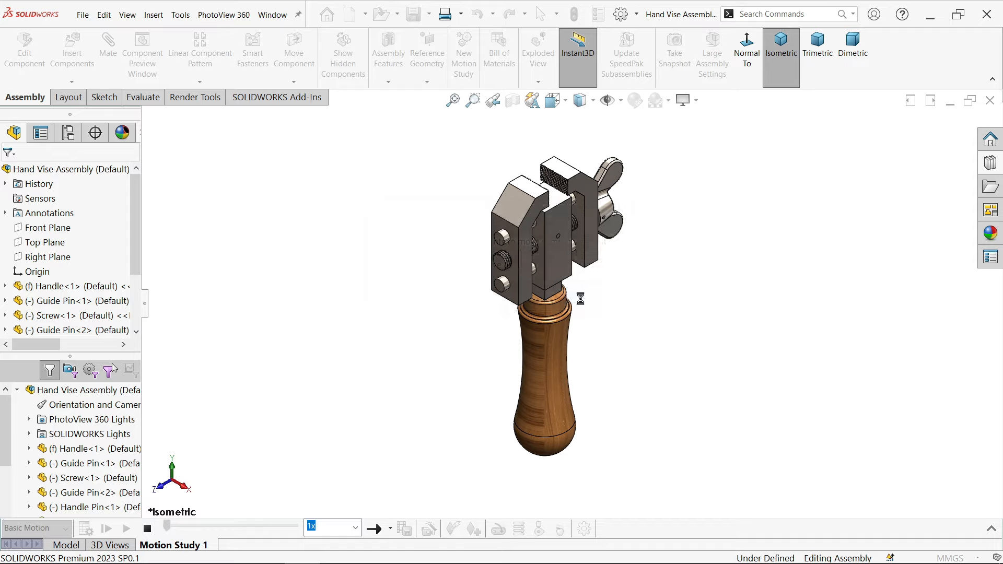